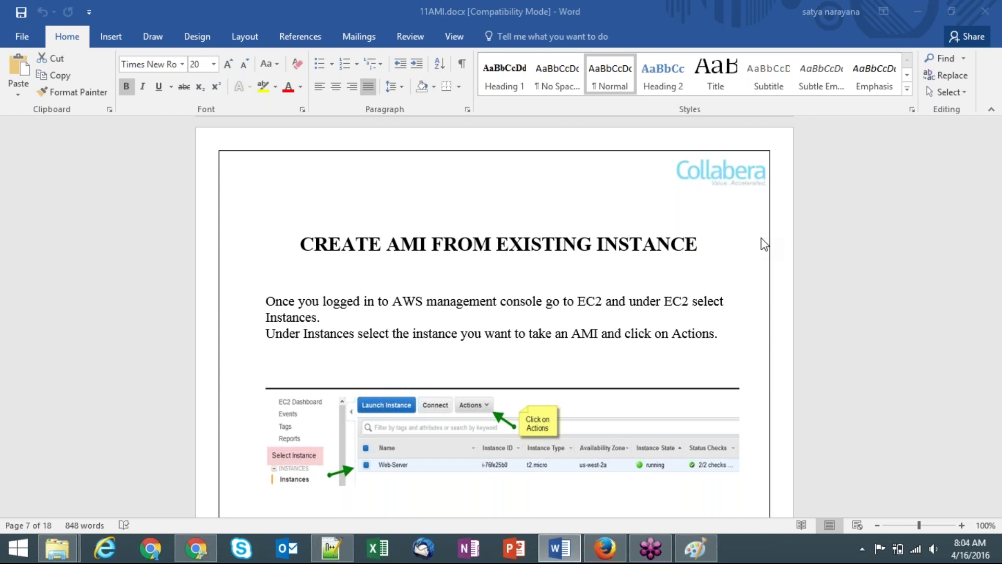
# Switch to Firefox, close the extra EC2 console and website tabs, and reload the EC2 instances page.
pyautogui.click(616, 553)
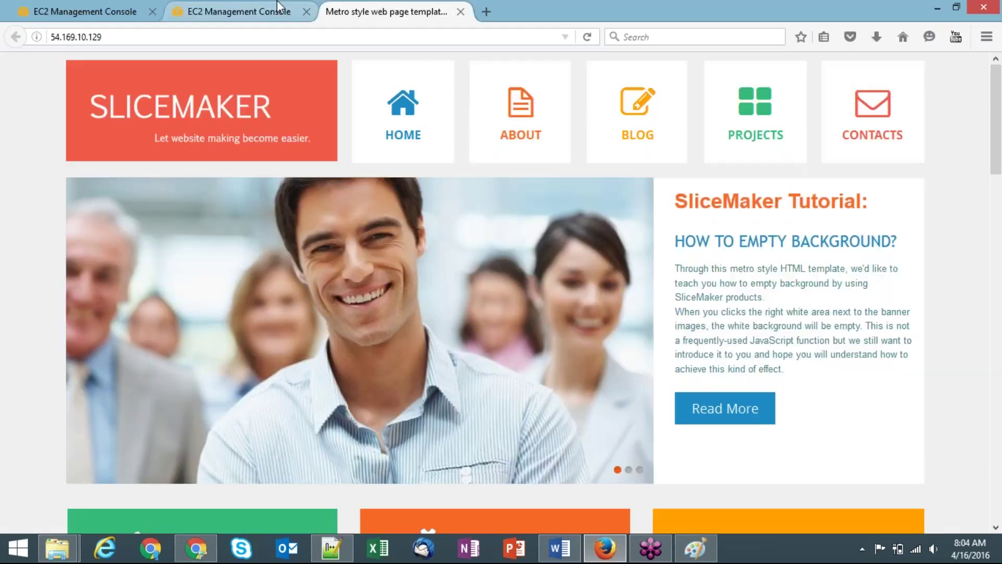
pyautogui.click(308, 12)
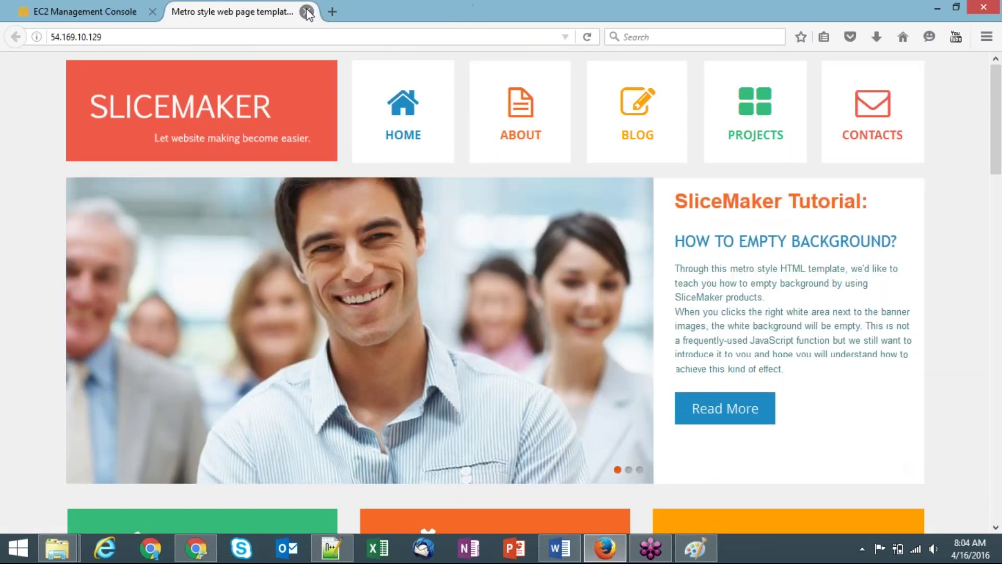
pyautogui.click(307, 11)
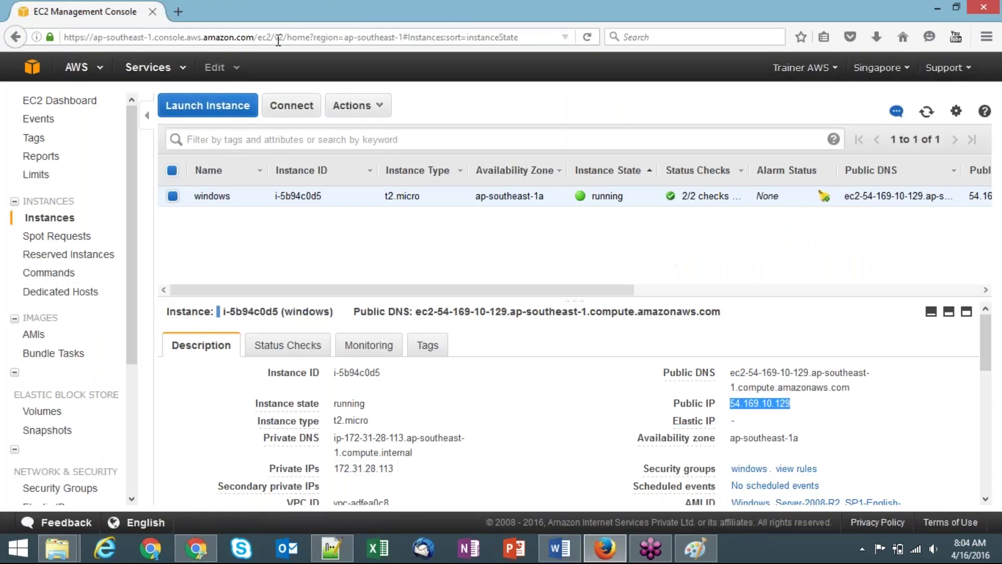
pyautogui.press('F5')
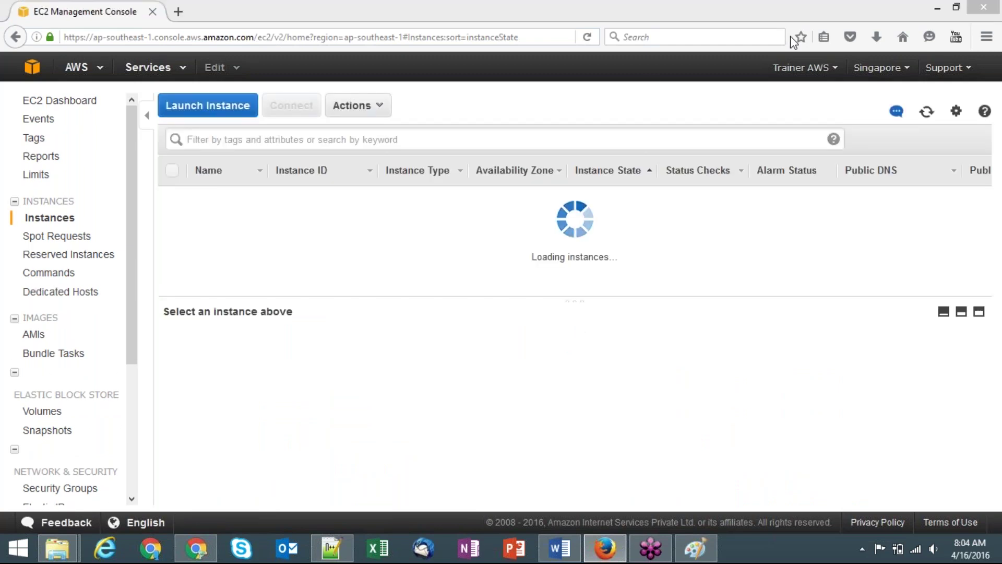
# Start the stopped windows instance and confirm the request.
pyautogui.click(360, 112)
pyautogui.moveTo(402, 188)
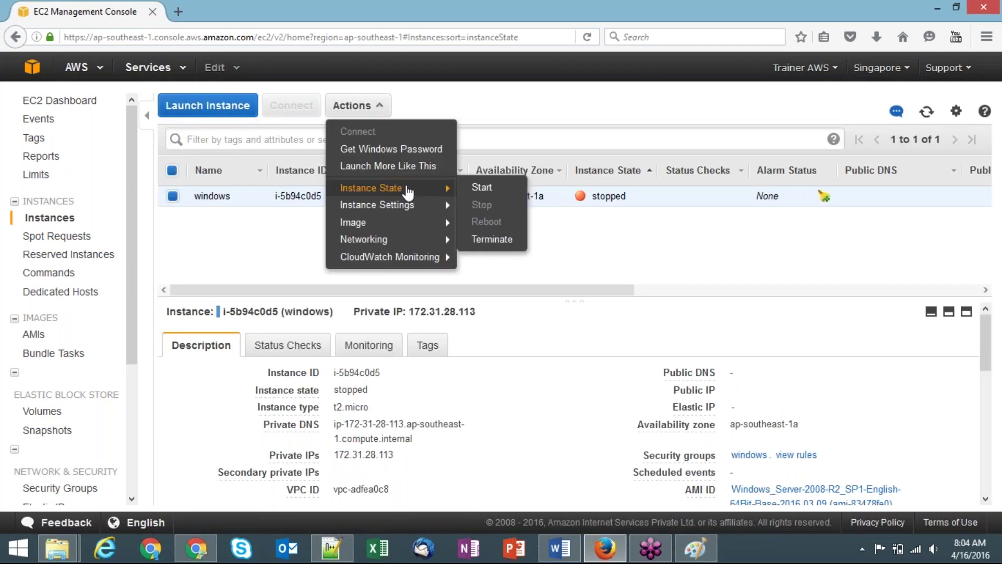
pyautogui.click(481, 188)
pyautogui.click(599, 349)
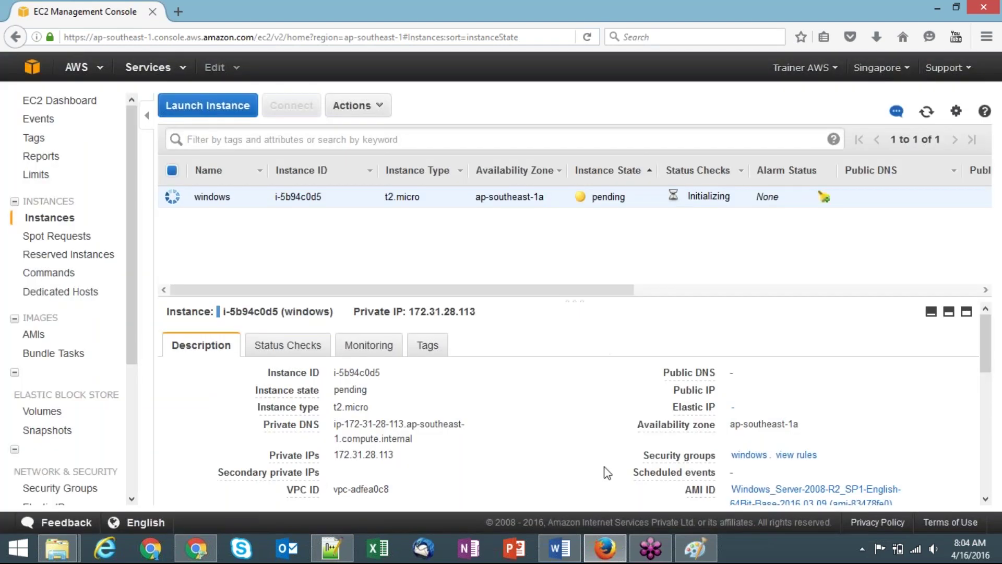
# Switch to the 11AMI Word document and view the section on creating an AMI from an existing instance.
pyautogui.click(561, 548)
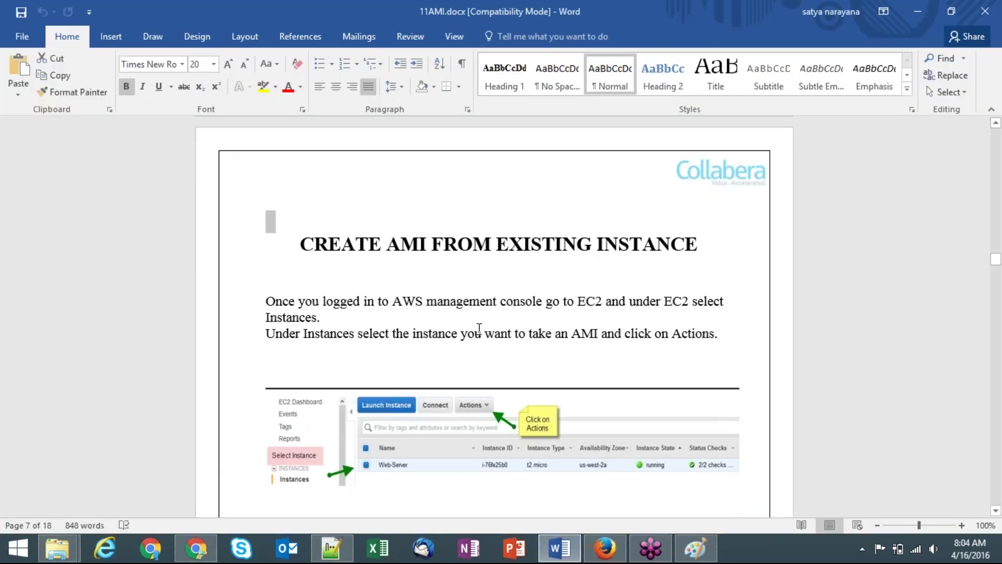
pyautogui.click(397, 262)
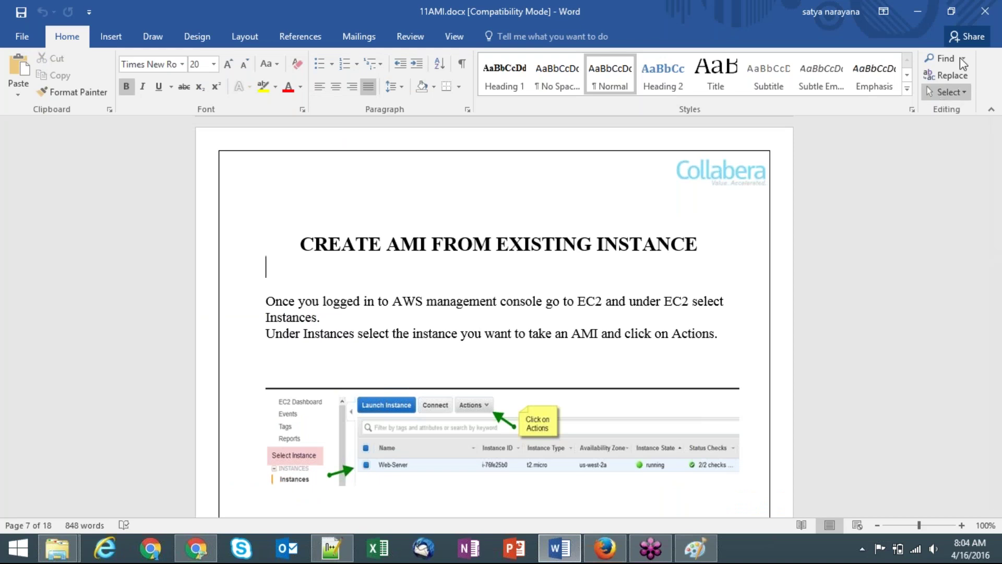
pyautogui.click(970, 37)
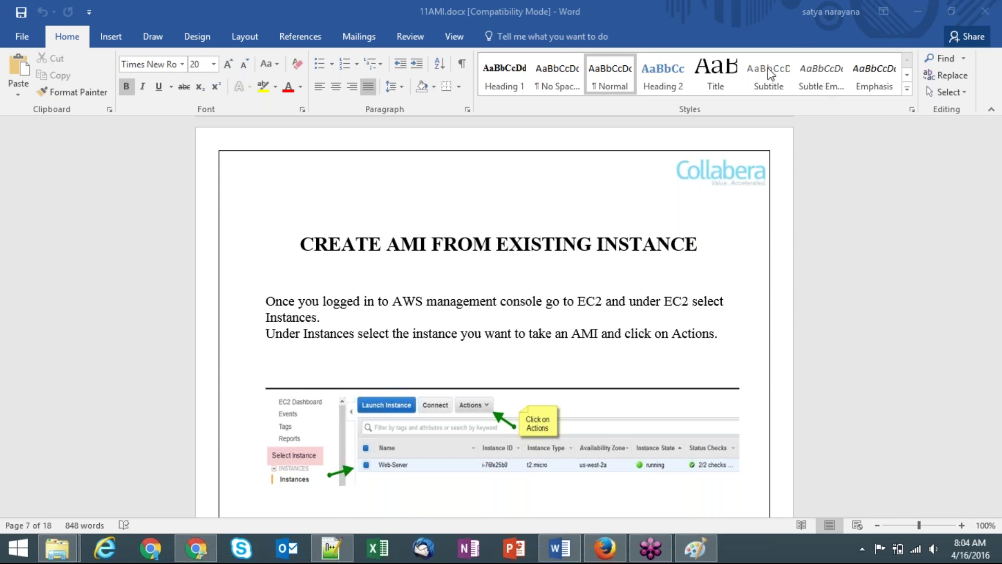
pyautogui.click(571, 282)
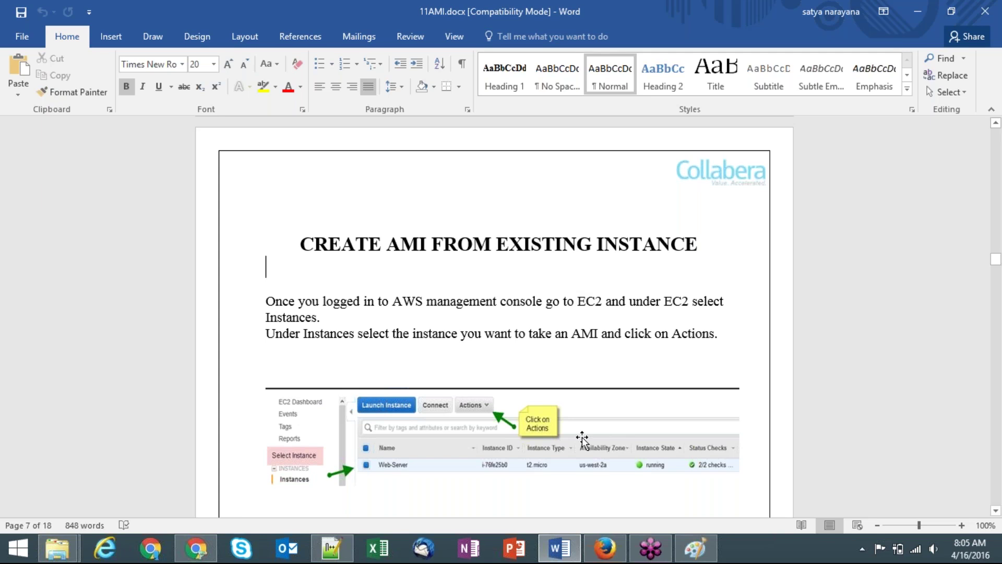
# Switch back to the EC2 console in Firefox and refresh the instances list to check the windows instance's status.
pyautogui.moveTo(605, 548)
pyautogui.click(553, 495)
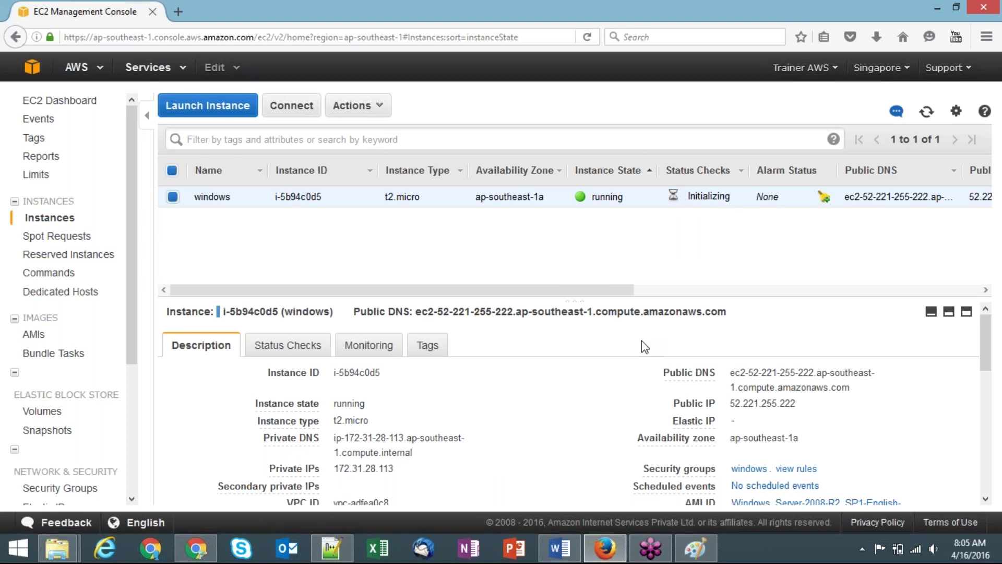
pyautogui.click(894, 80)
pyautogui.click(74, 222)
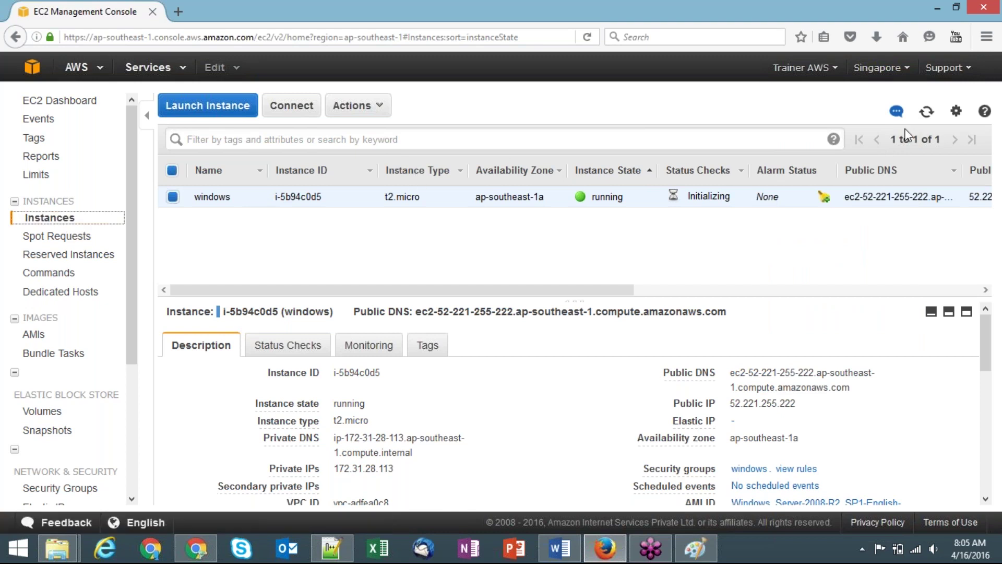
pyautogui.click(928, 113)
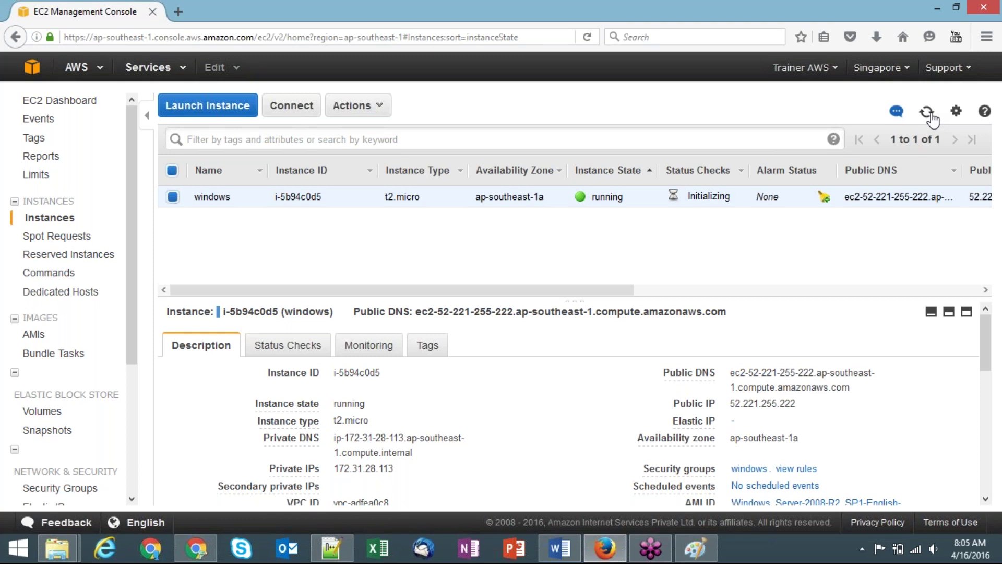
pyautogui.click(929, 113)
# Open the Create Image dialog for the windows instance.
pyautogui.click(173, 203)
pyautogui.click(173, 202)
pyautogui.click(364, 110)
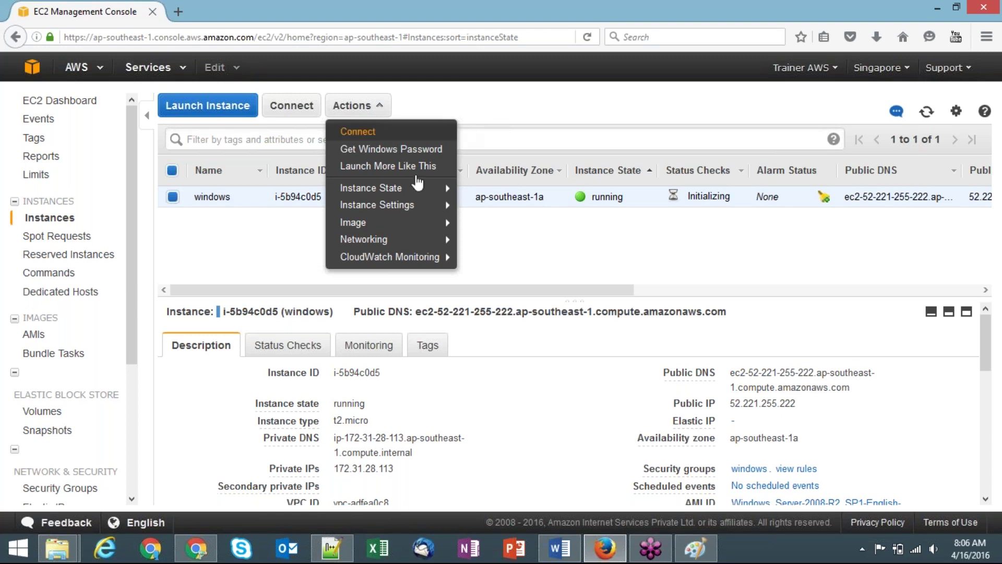
pyautogui.moveTo(402, 192)
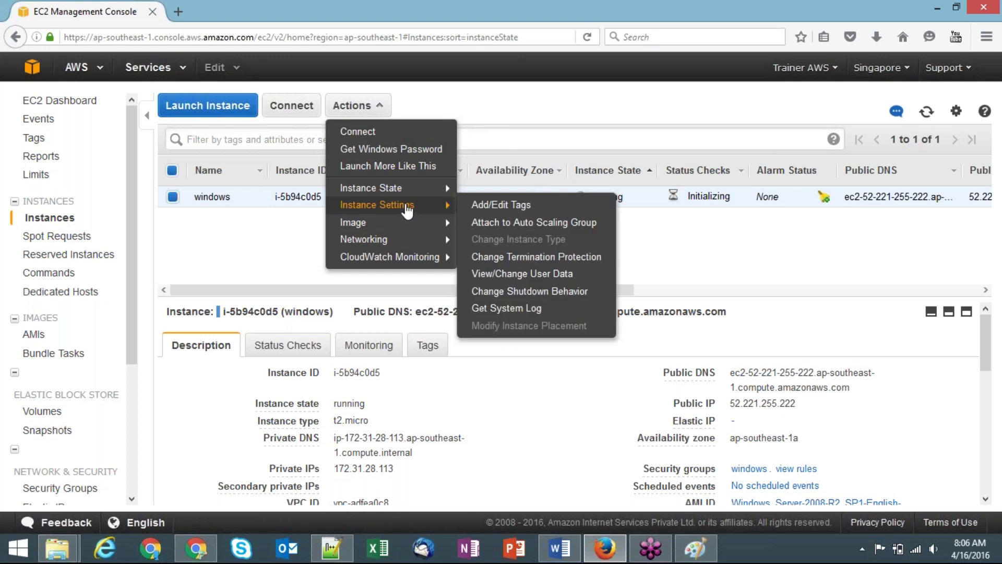
pyautogui.moveTo(419, 244)
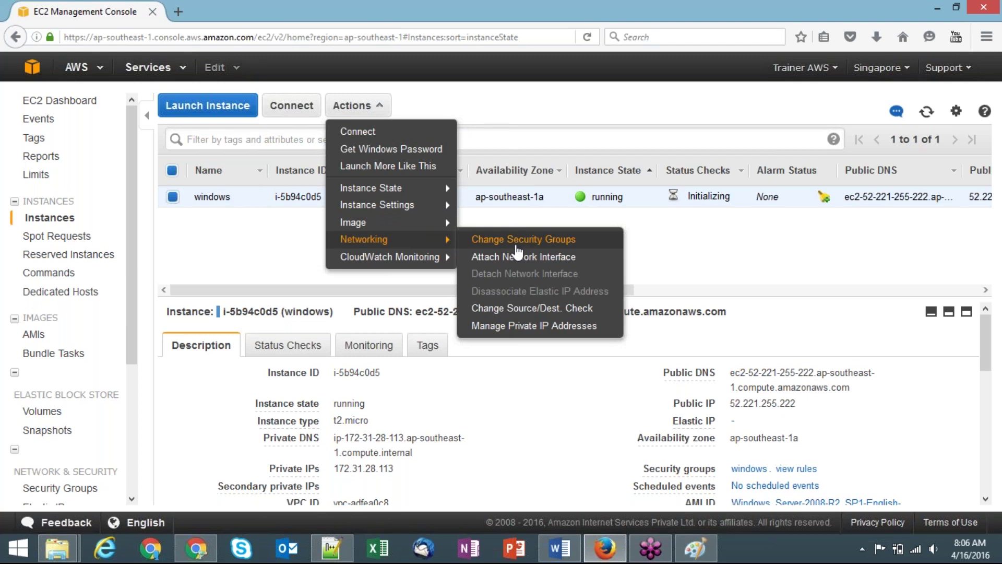
pyautogui.moveTo(441, 257)
pyautogui.moveTo(432, 229)
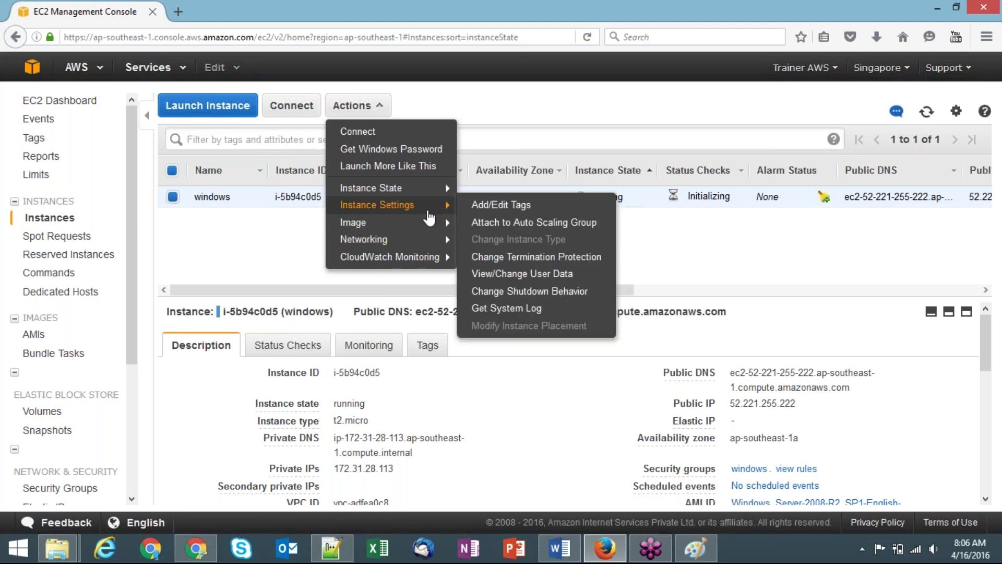
pyautogui.moveTo(420, 193)
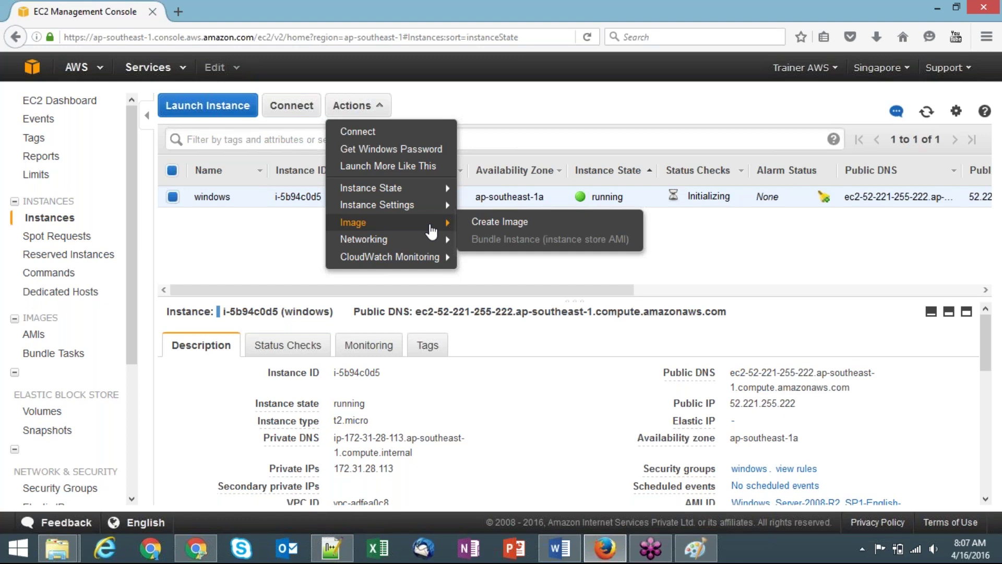
pyautogui.click(511, 226)
# Name the image demo-ami and give it the description "demo AMI".
pyautogui.click(412, 182)
pyautogui.write('dem')
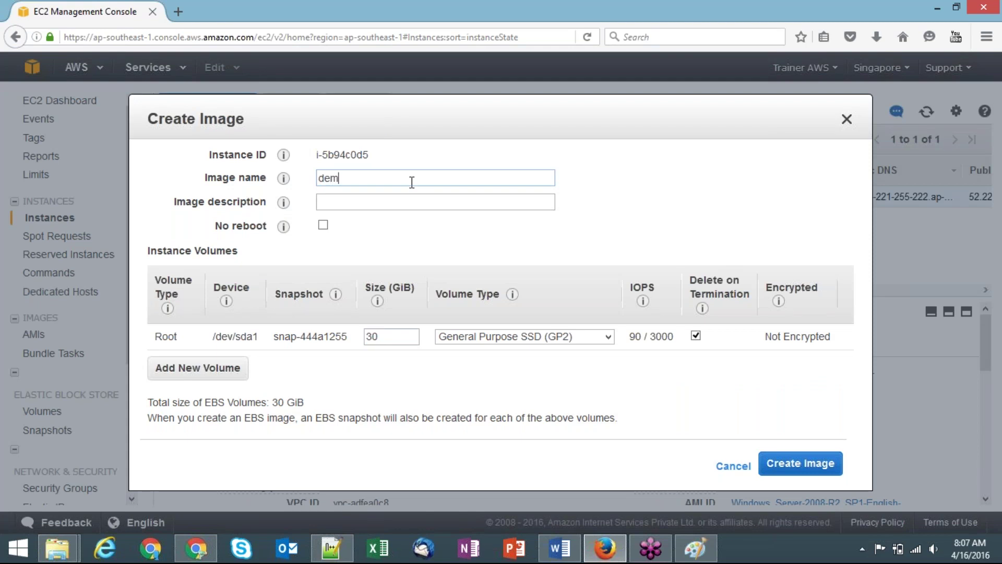
pyautogui.write('o-ami')
pyautogui.press('Tab')
pyautogui.write('demo ')
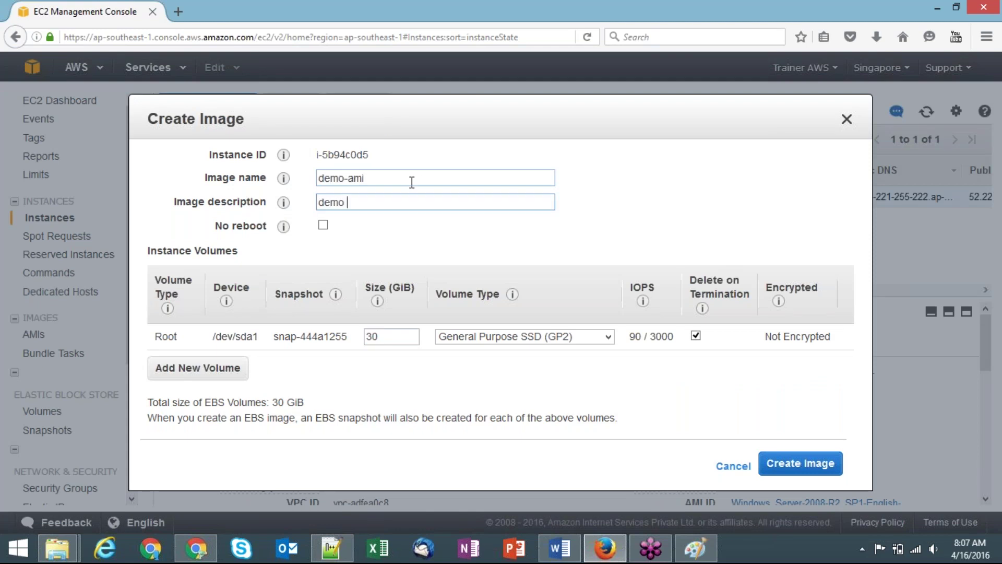
pyautogui.write('AMI')
pyautogui.press('Tab')
# Try switching the No reboot option on and off, and read its help note.
pyautogui.click(322, 227)
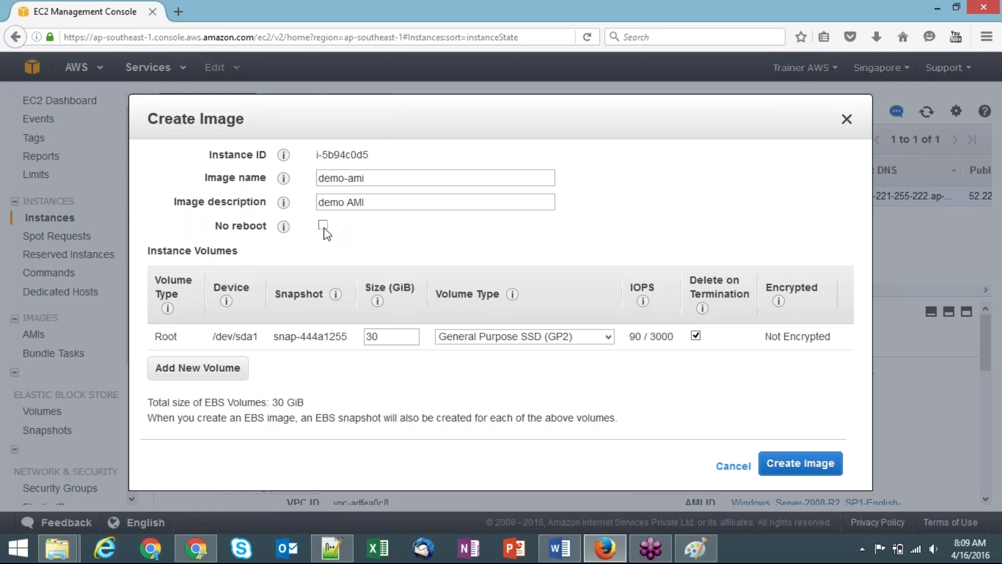
pyautogui.click(324, 226)
pyautogui.click(324, 225)
pyautogui.click(324, 225)
pyautogui.click(324, 226)
pyautogui.moveTo(283, 230)
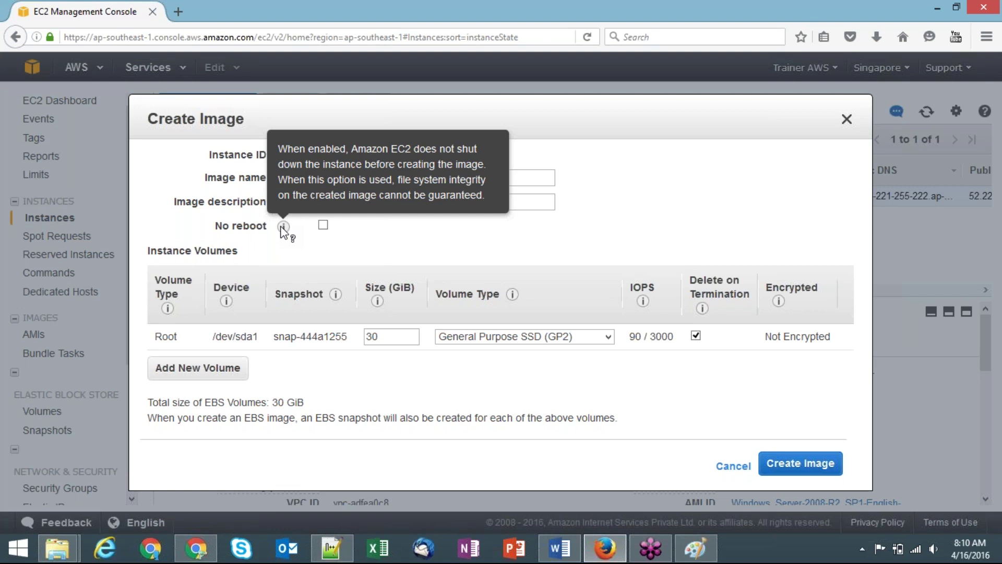
pyautogui.click(323, 225)
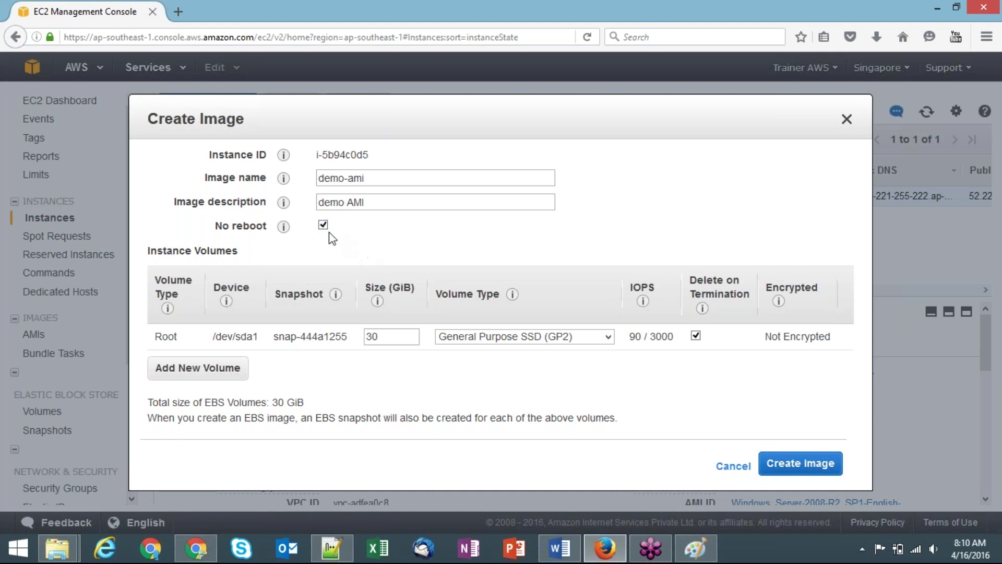
pyautogui.click(324, 226)
pyautogui.click(326, 225)
pyautogui.click(324, 225)
# Set the root volume's size to 30 GiB and its volume type to General Purpose SSD (GP2).
pyautogui.doubleClick(409, 340)
pyautogui.write('30')
pyautogui.doubleClick(394, 336)
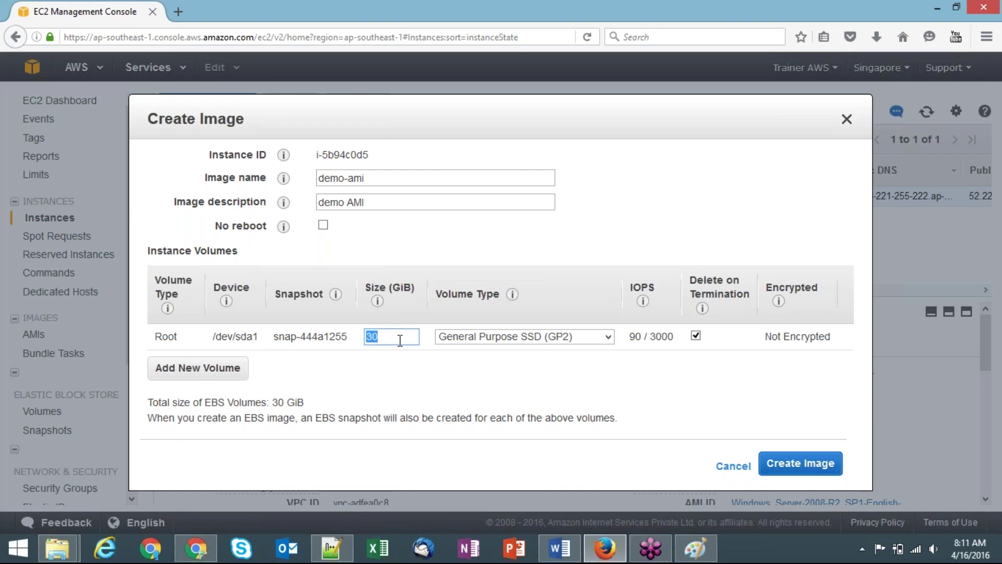
pyautogui.click(511, 346)
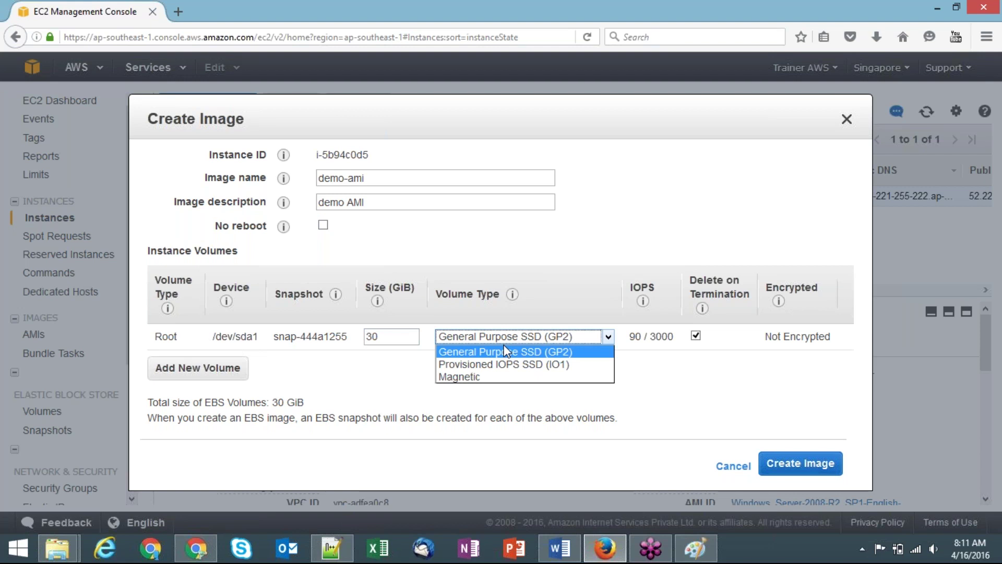
pyautogui.click(503, 349)
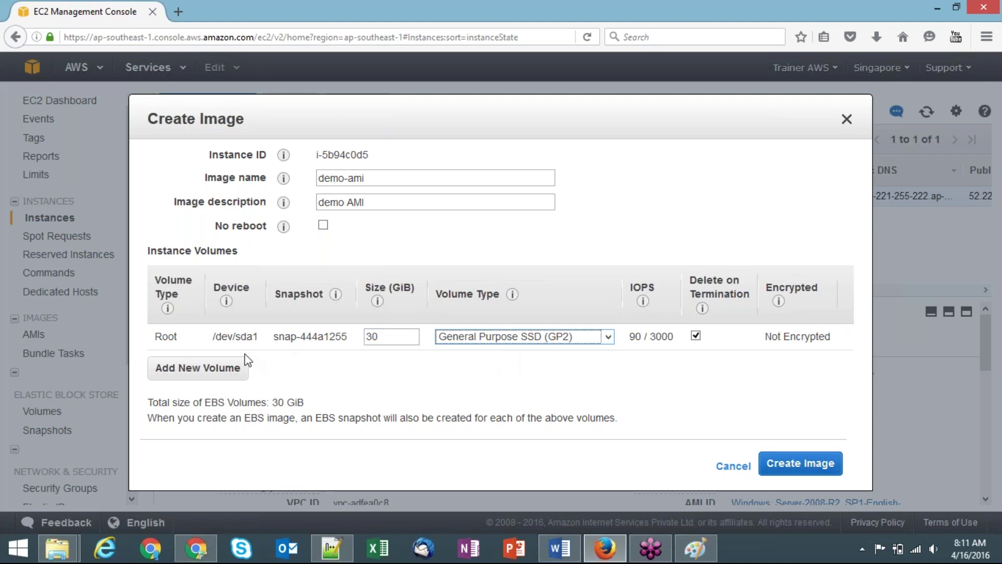
# Review the root volume's type and device, and submit the image creation request.
pyautogui.doubleClick(160, 334)
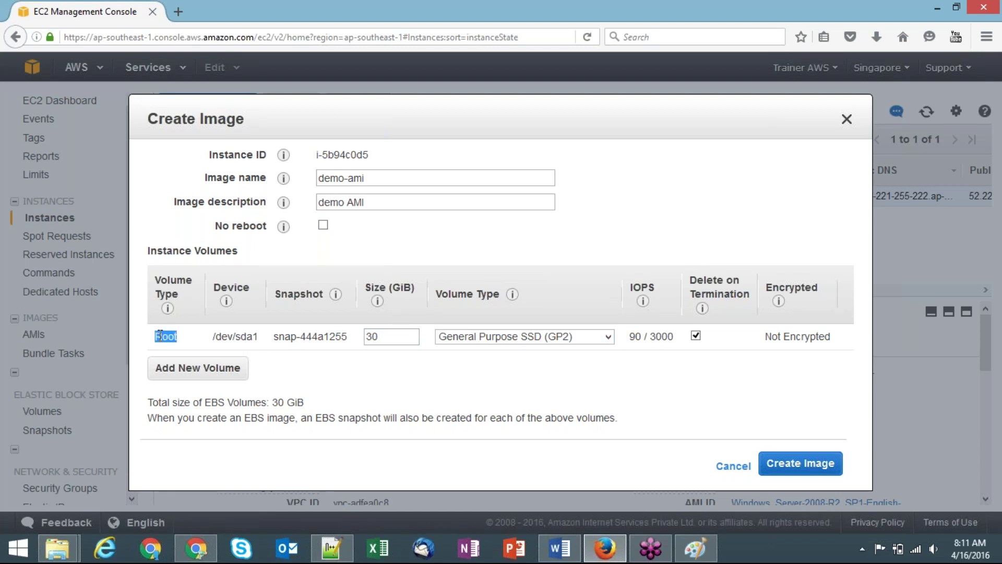
pyautogui.doubleClick(247, 336)
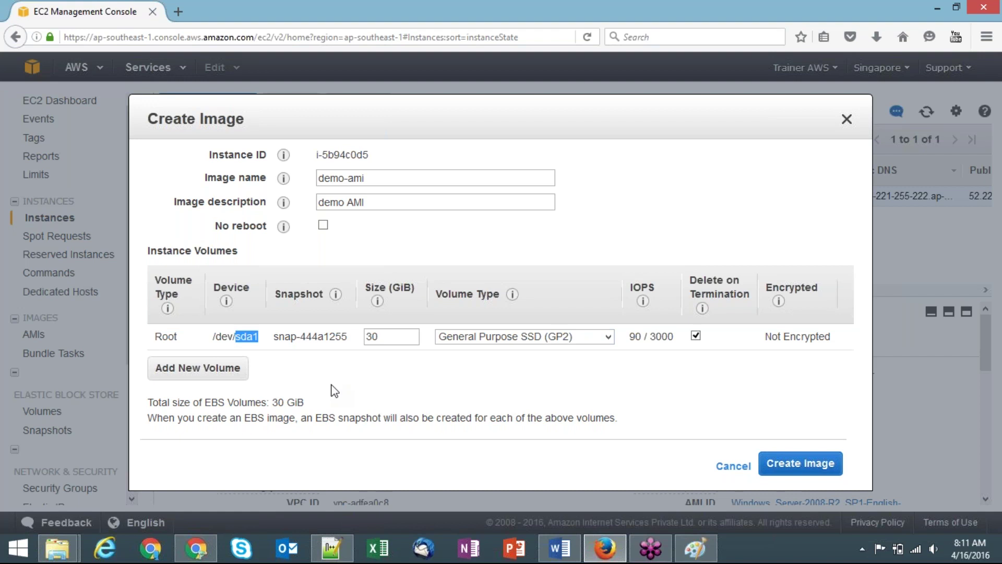
pyautogui.click(460, 398)
pyautogui.click(802, 470)
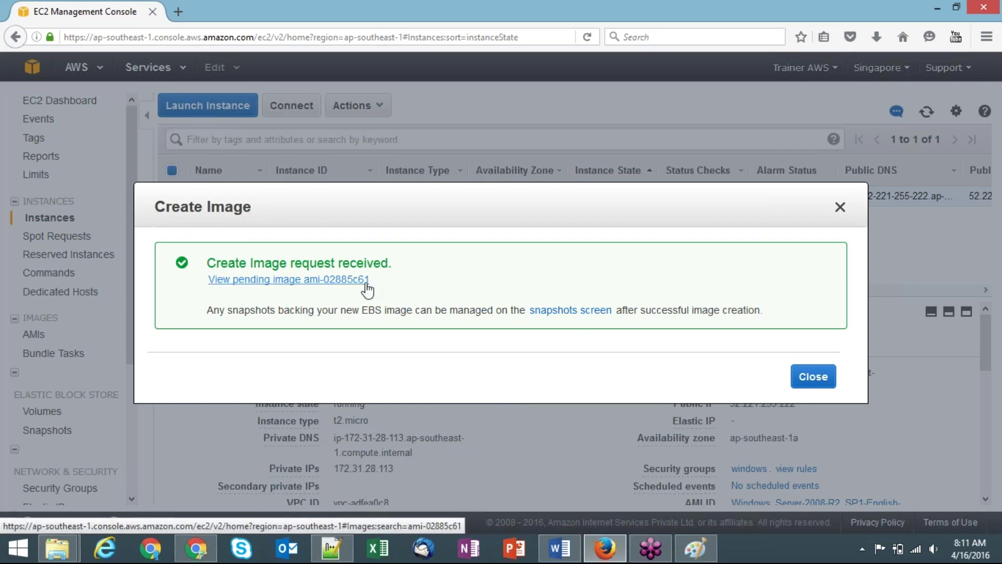
# Read the request notice and open the pending image in the AMI list.
pyautogui.doubleClick(336, 261)
pyautogui.click(436, 280)
pyautogui.moveTo(385, 284); pyautogui.dragTo(308, 291)
pyautogui.click(402, 297)
pyautogui.click(310, 281)
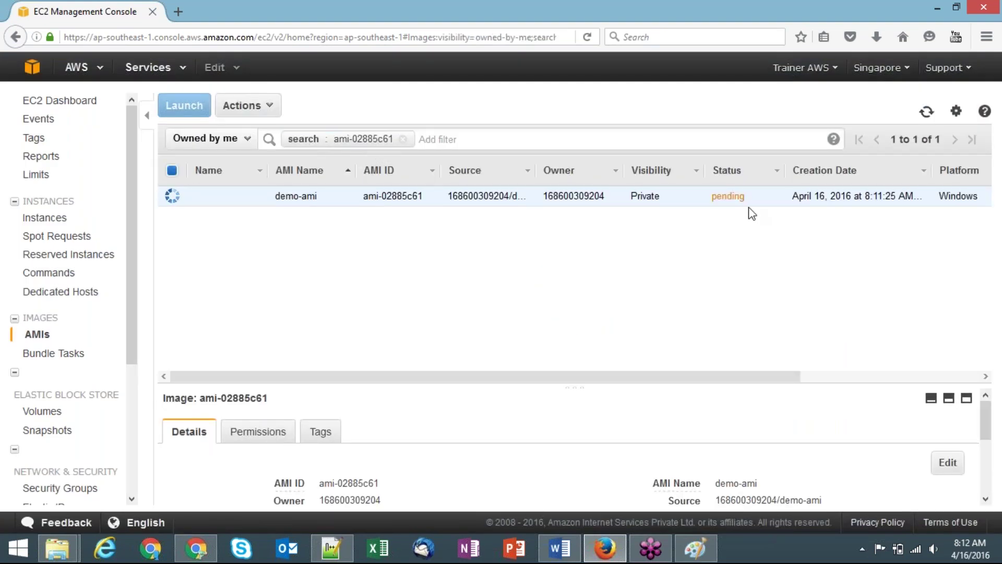
# Check the demo-ami image's status and refresh the AMI list.
pyautogui.doubleClick(730, 197)
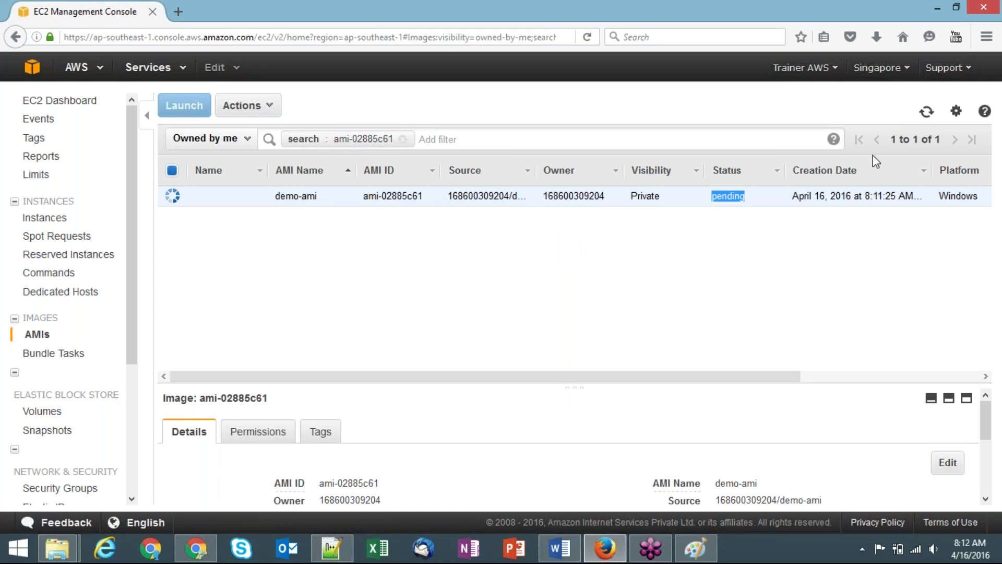
pyautogui.click(927, 111)
pyautogui.click(992, 221)
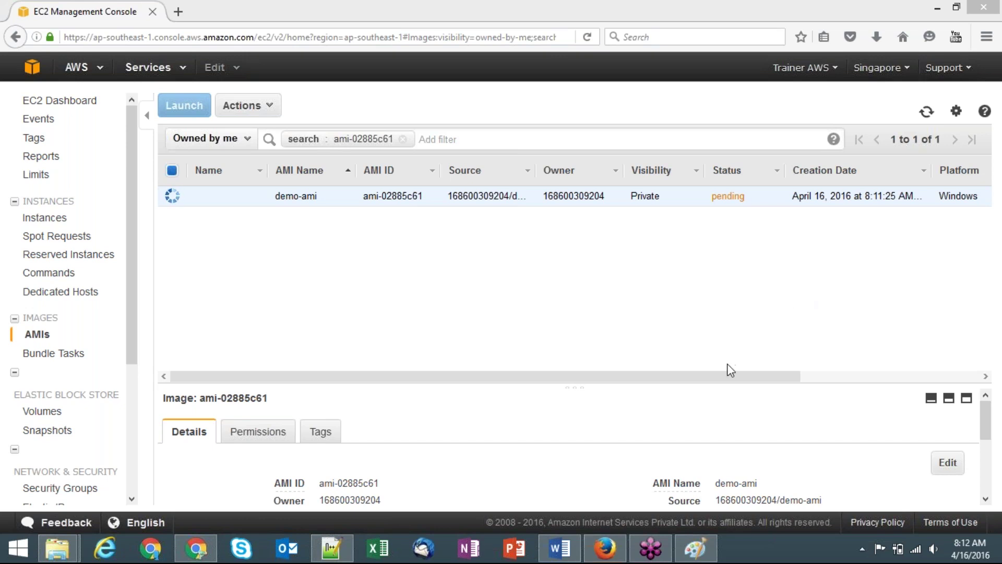
# Lower the system sound volume by a few levels.
pyautogui.press('XF86AudioLowerVolume')
pyautogui.press('XF86AudioLowerVolume')
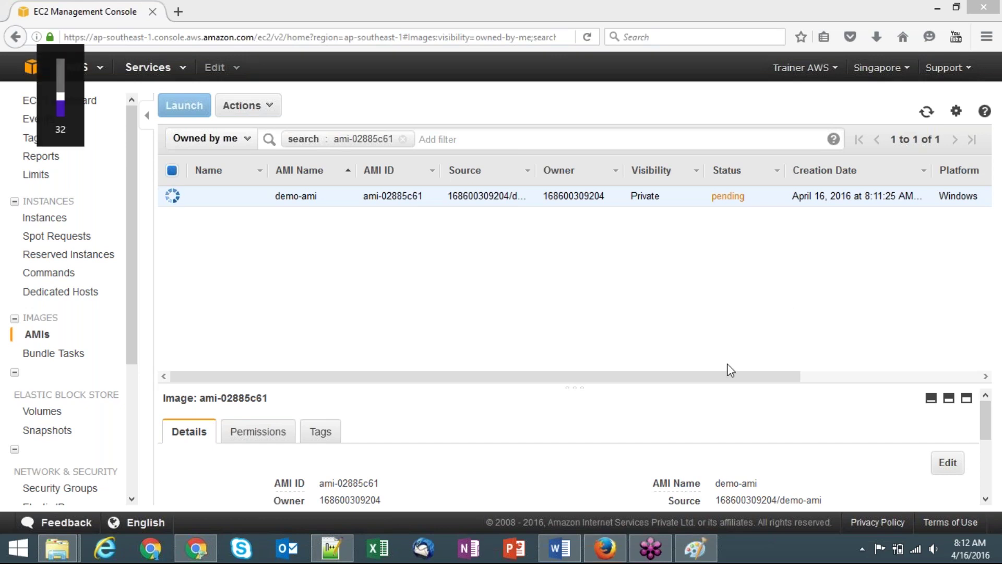
pyautogui.press('XF86AudioLowerVolume')
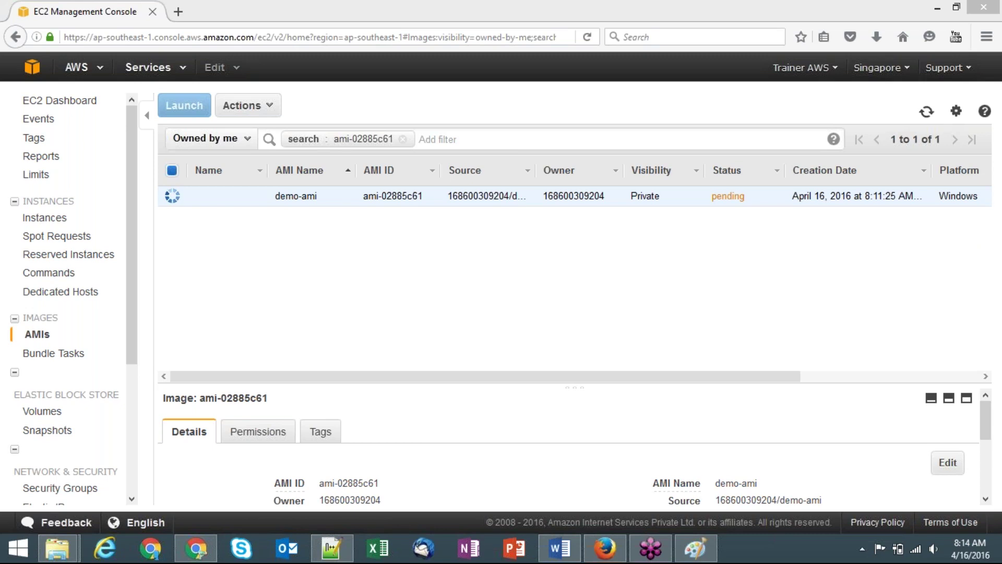
# Refresh the AMI list again to check whether demo-ami is ready.
pyautogui.click(926, 110)
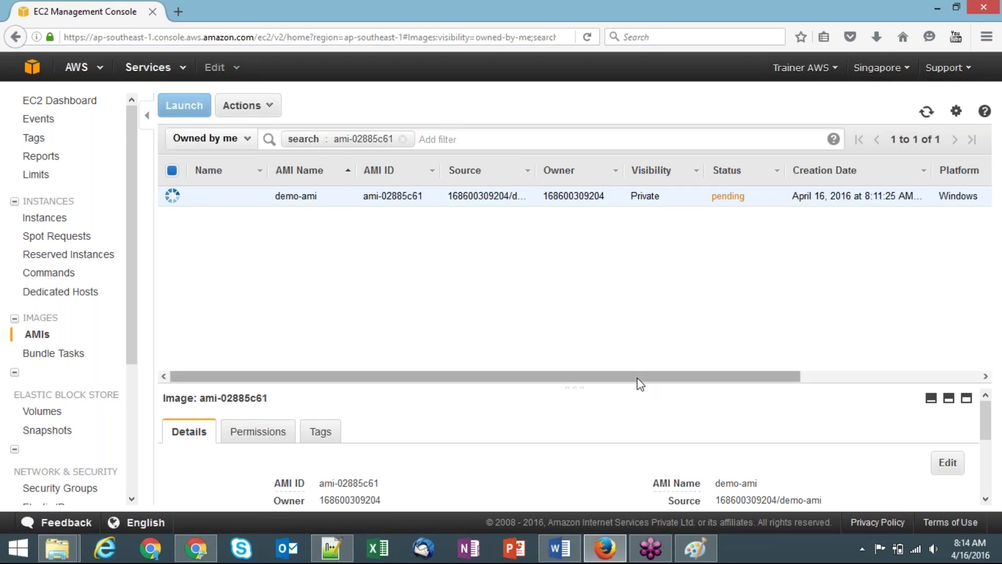
# Refresh the AMI list several times to check the demo-ami image's creation status.
pyautogui.moveTo(557, 556)
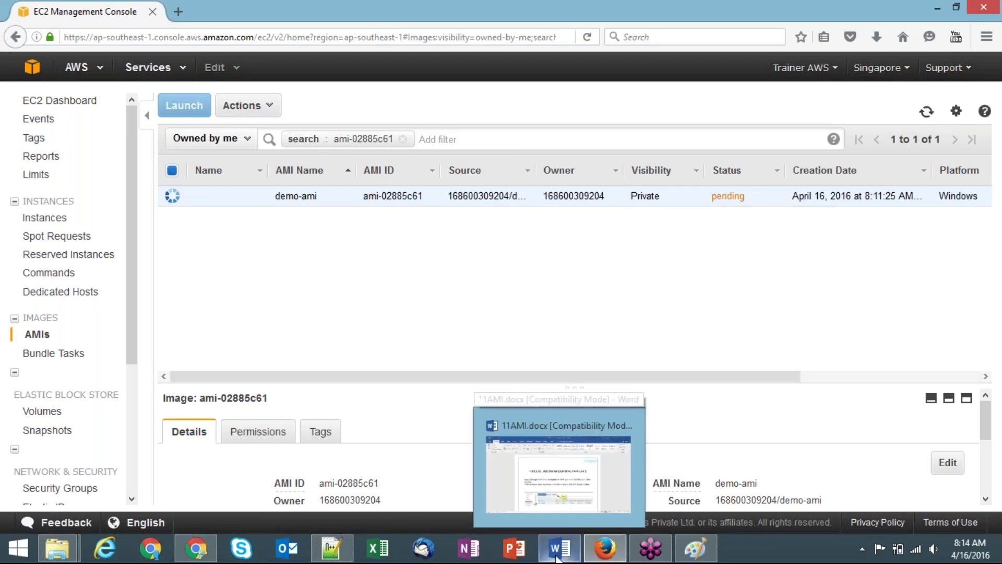
pyautogui.click(926, 112)
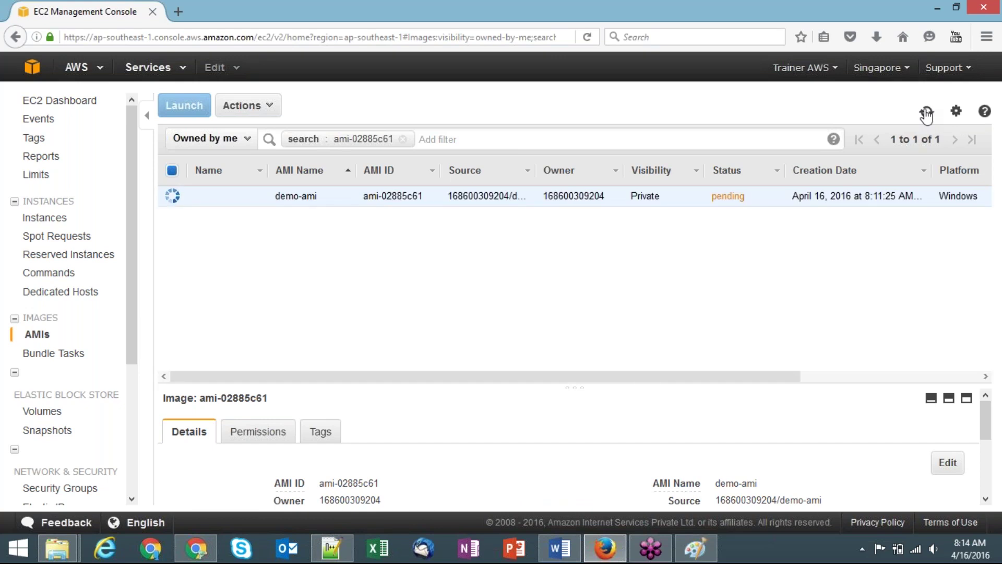
pyautogui.click(927, 111)
pyautogui.click(927, 113)
# Switch to the 11AMI.docx document in Word and read the instructions for creating an AMI from an existing instance.
pyautogui.click(559, 548)
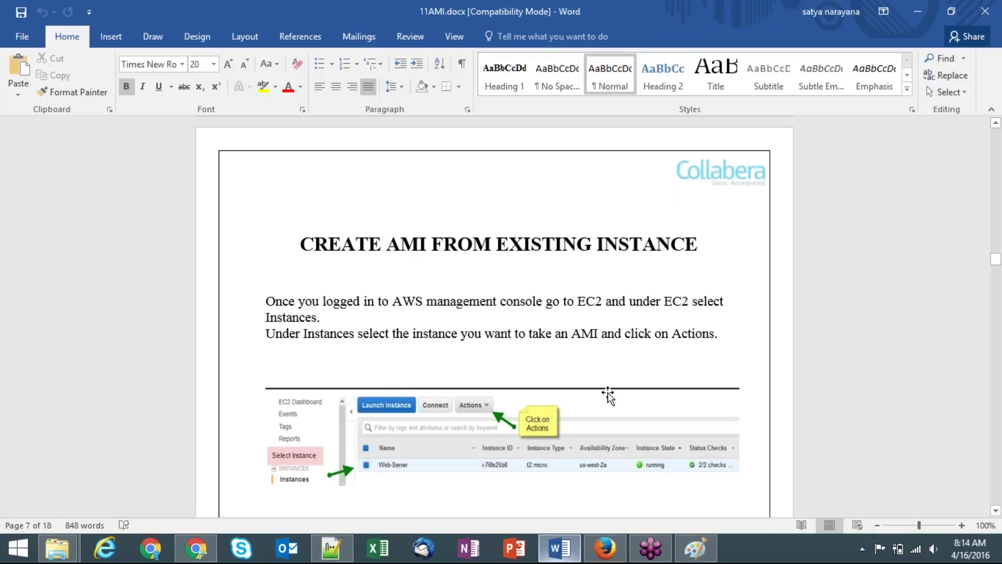
pyautogui.press('Down')
pyautogui.press('Down')
pyautogui.press('Down')
pyautogui.press('Down')
pyautogui.press('Down')
pyautogui.press('Down')
pyautogui.press('Down')
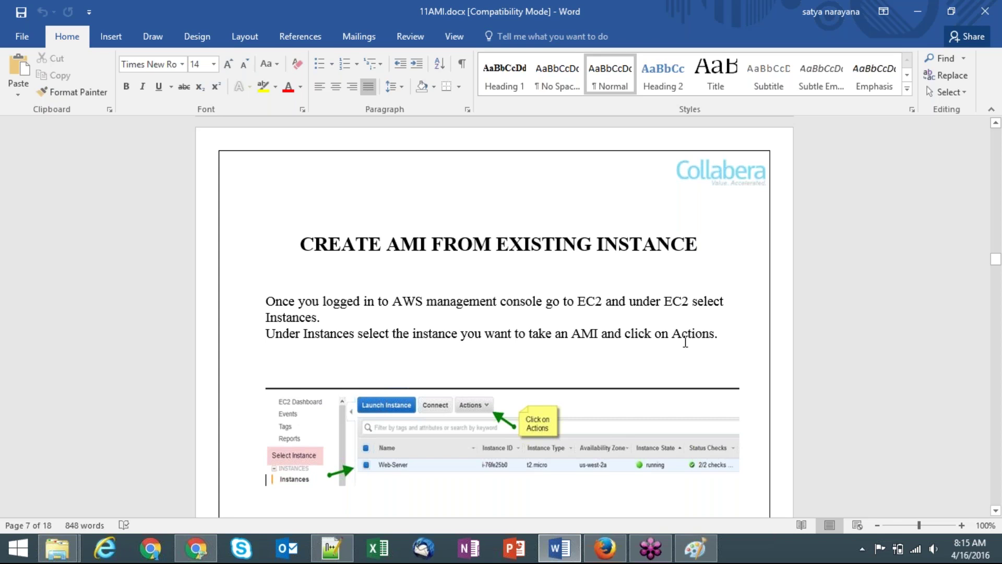
pyautogui.press('Down')
pyautogui.press('Down')
pyautogui.press('Down')
pyautogui.press('Down')
pyautogui.press('Down')
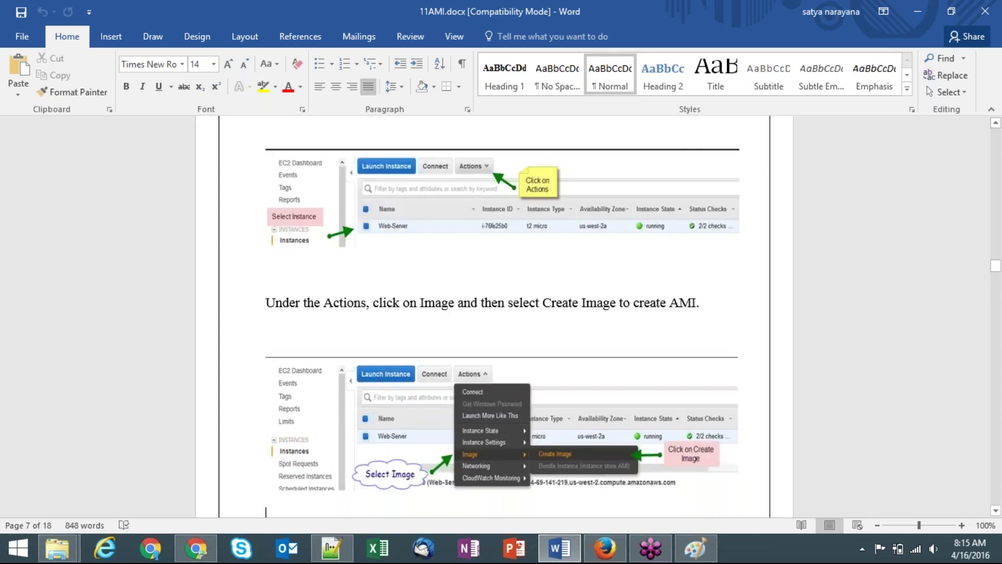
pyautogui.press('Down')
pyautogui.press('Down')
pyautogui.press('Down')
pyautogui.press('Down')
pyautogui.press('Down')
pyautogui.press('Down')
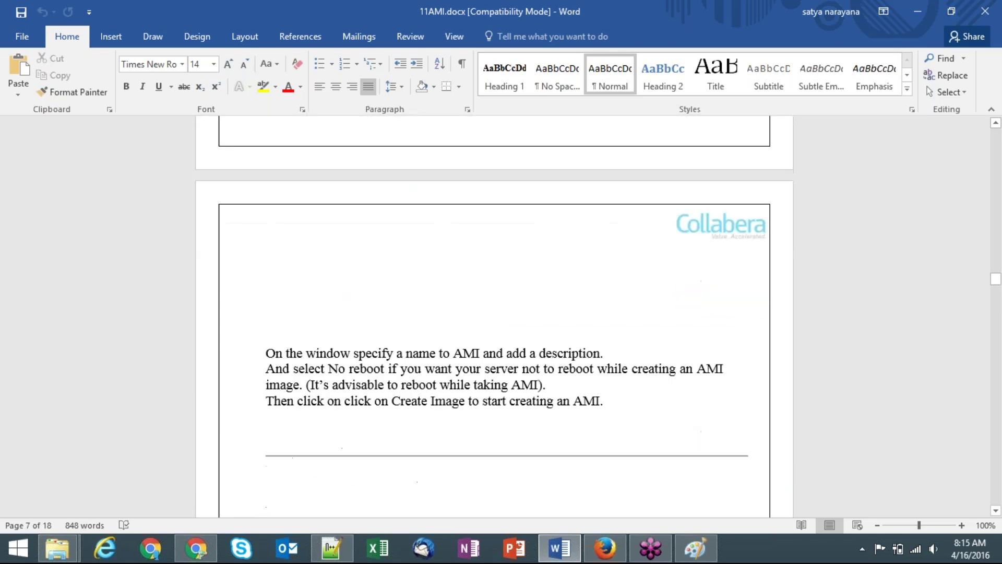
pyautogui.press('Down')
pyautogui.press('Down')
pyautogui.press('Down')
pyautogui.press('Down')
pyautogui.press('Down')
pyautogui.press('Down')
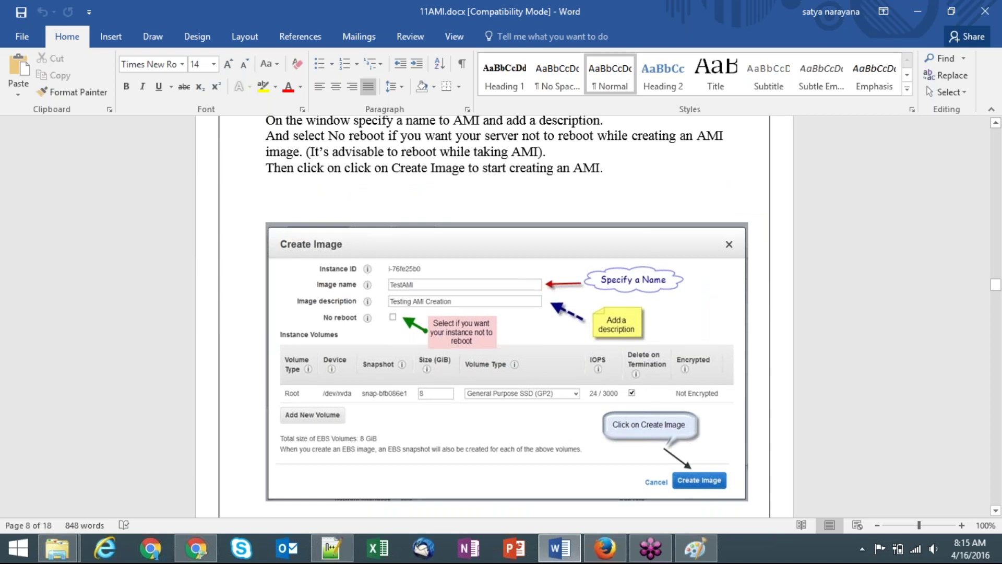
# Read the guide's sections on the Create Image request confirmation and viewing the created AMI on the AMI page.
pyautogui.press('Down')
pyautogui.press('Down')
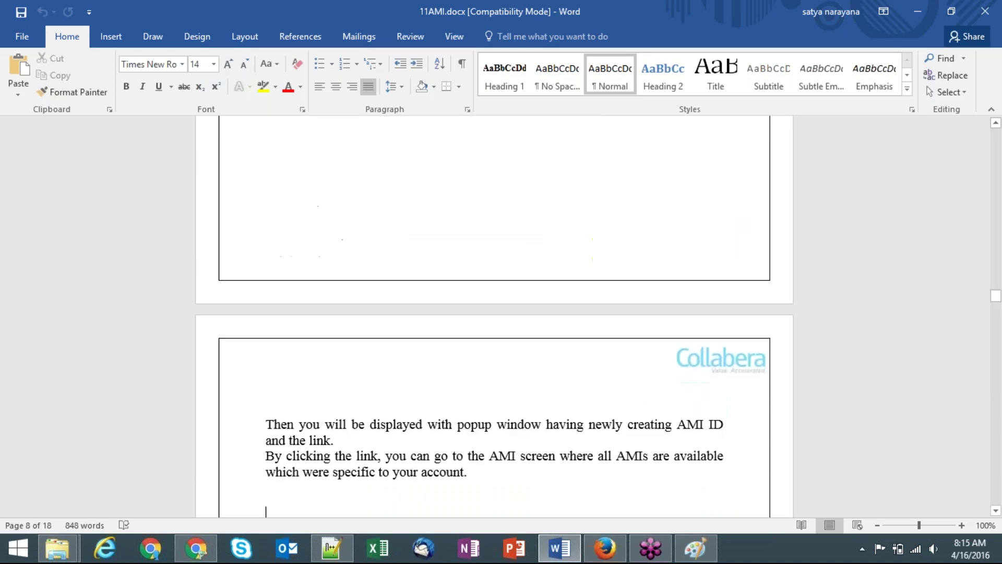
pyautogui.press('Down')
pyautogui.press('Down')
pyautogui.press('Down')
pyautogui.press('Down')
pyautogui.press('Down')
pyautogui.press('Down')
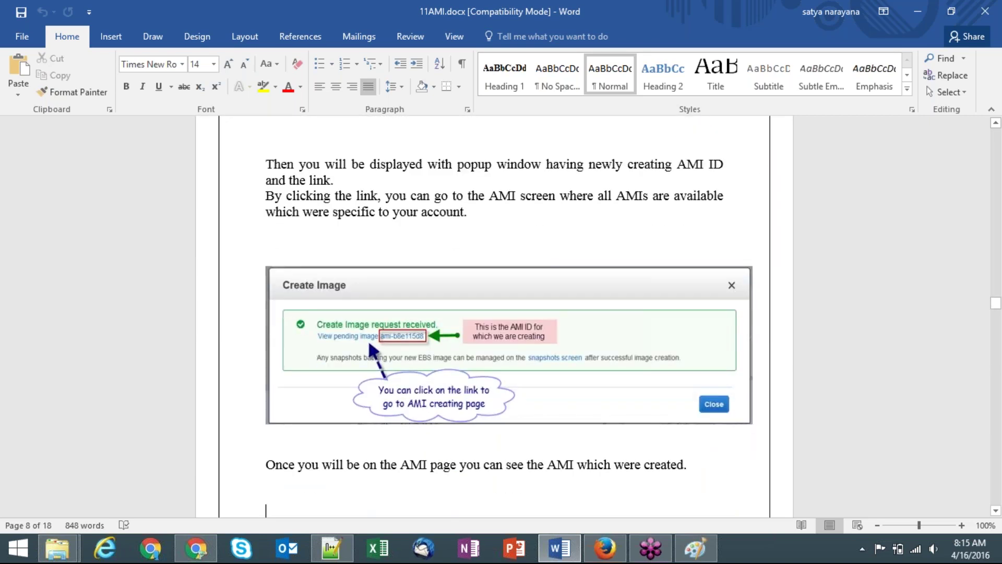
pyautogui.press('Down')
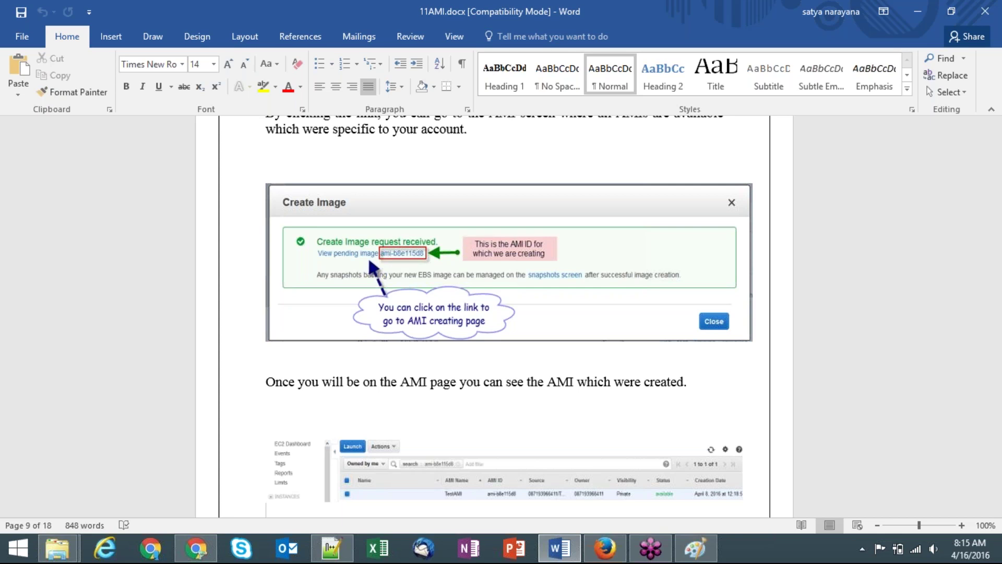
pyautogui.press('Down')
pyautogui.press('Down')
pyautogui.press('Down')
pyautogui.press('Down')
pyautogui.press('Down')
pyautogui.press('Down')
pyautogui.press('Down')
pyautogui.press('Down')
pyautogui.press('Down')
pyautogui.press('Down')
pyautogui.press('Down')
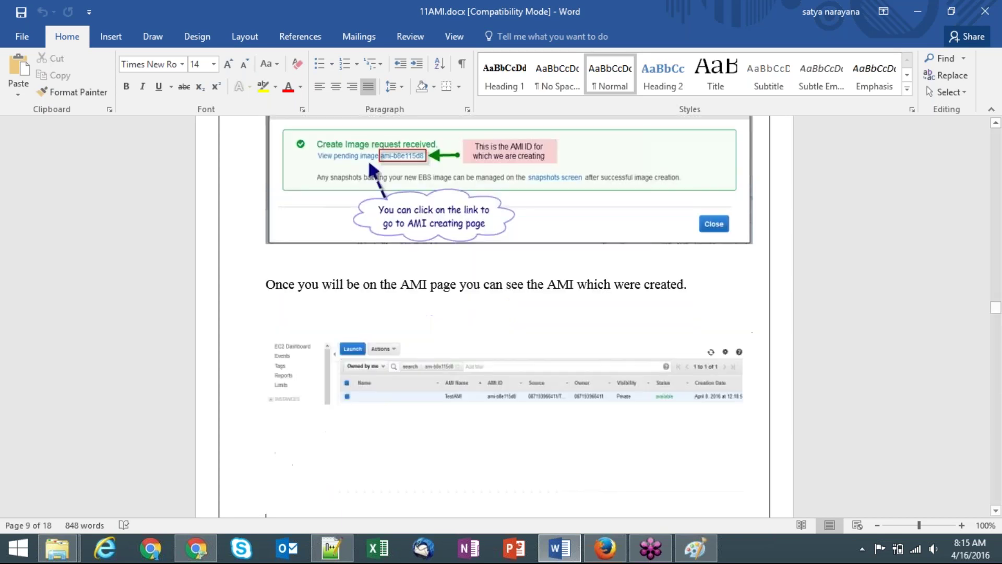
pyautogui.press('Up')
pyautogui.press('Up')
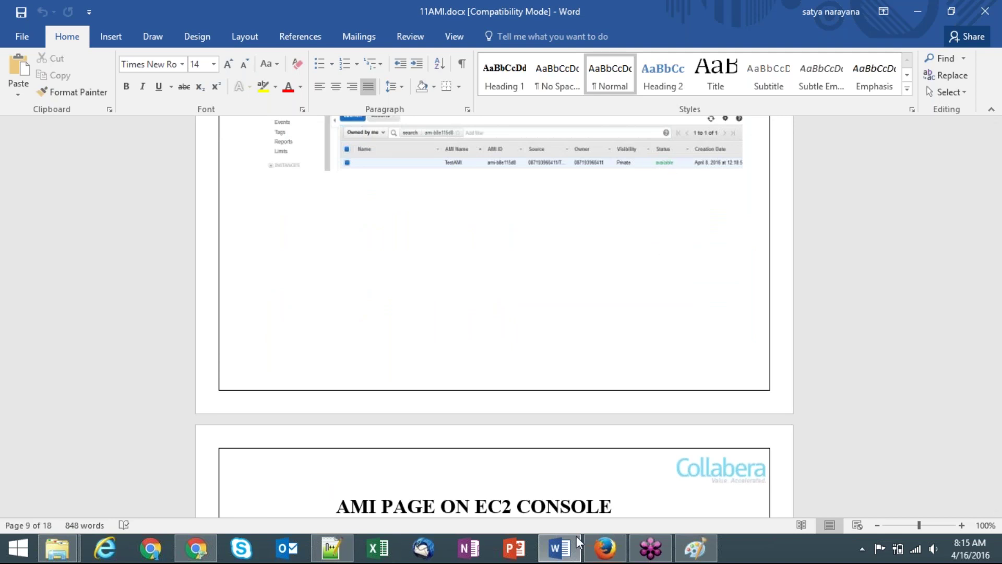
# Switch back to the EC2 console in Firefox, check demo-ami's status and refresh the AMI list.
pyautogui.click(605, 552)
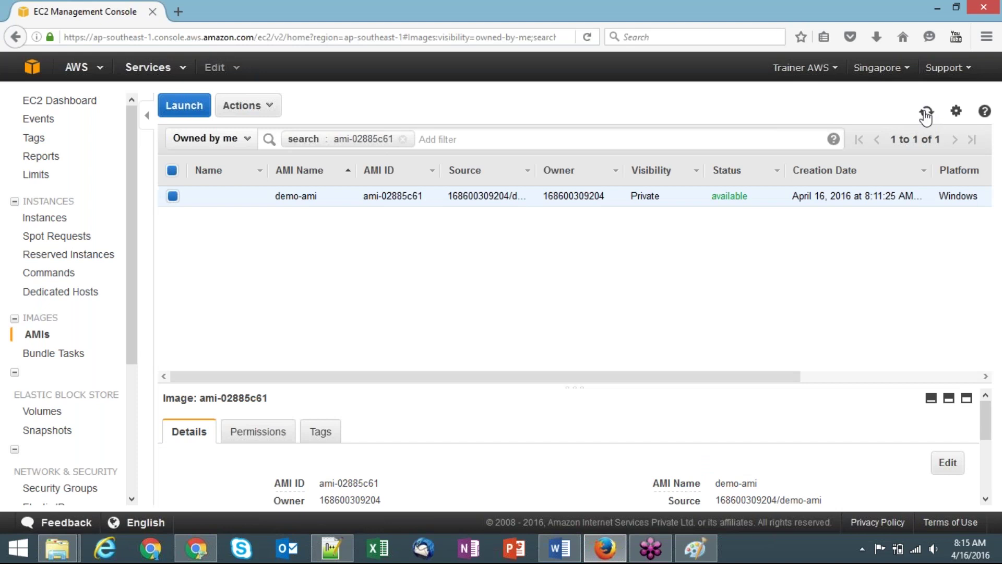
pyautogui.click(168, 173)
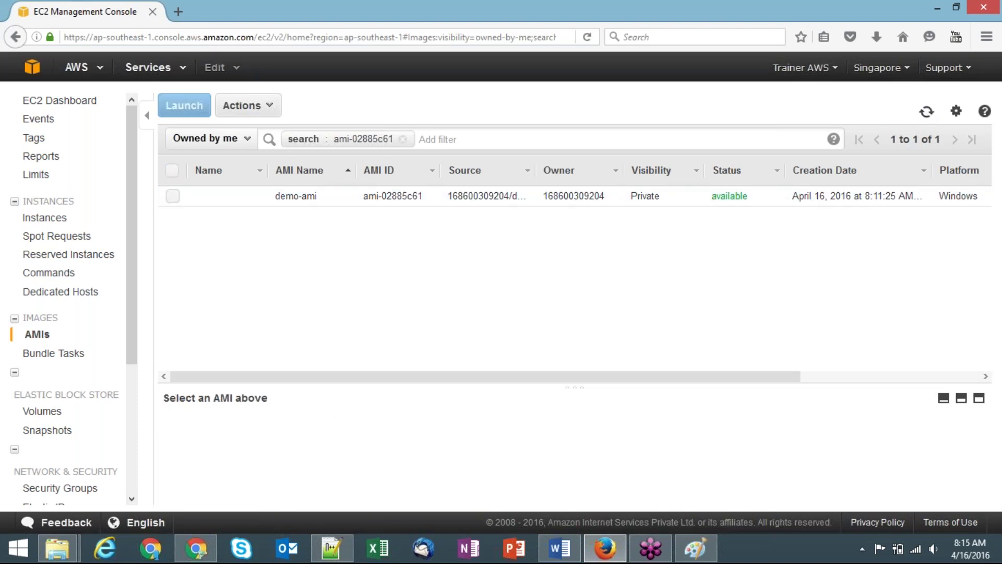
pyautogui.click(724, 203)
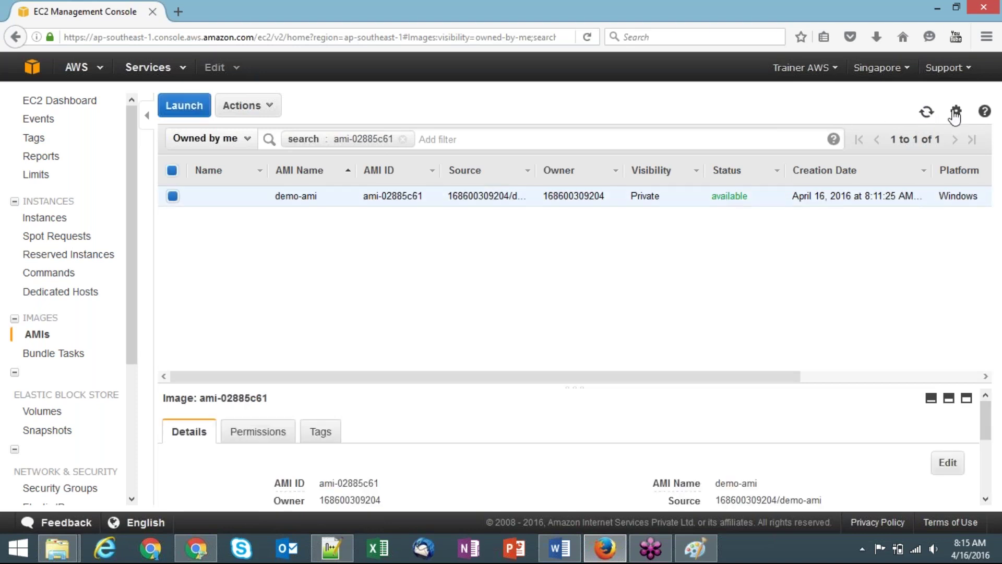
pyautogui.click(926, 112)
pyautogui.click(173, 170)
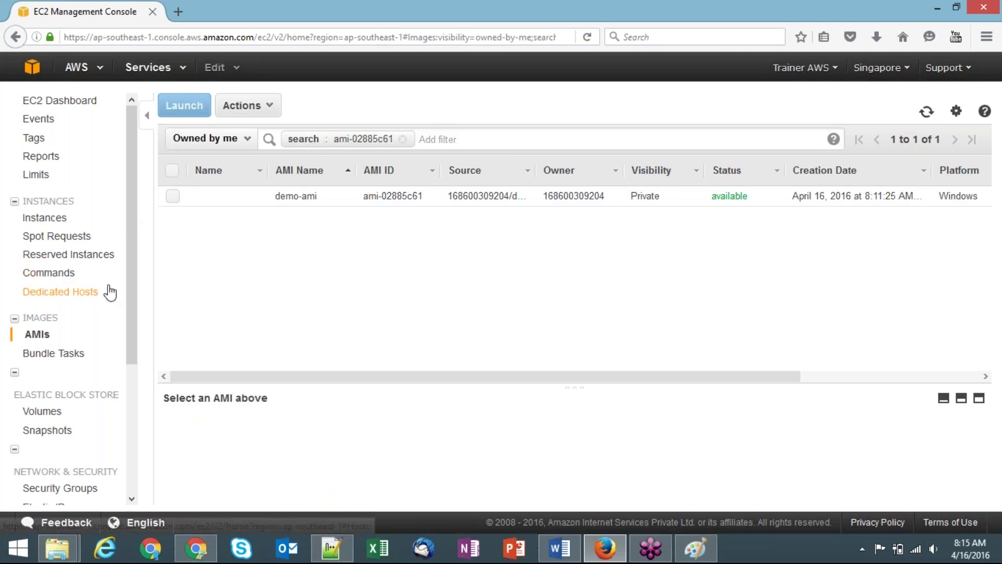
pyautogui.click(604, 552)
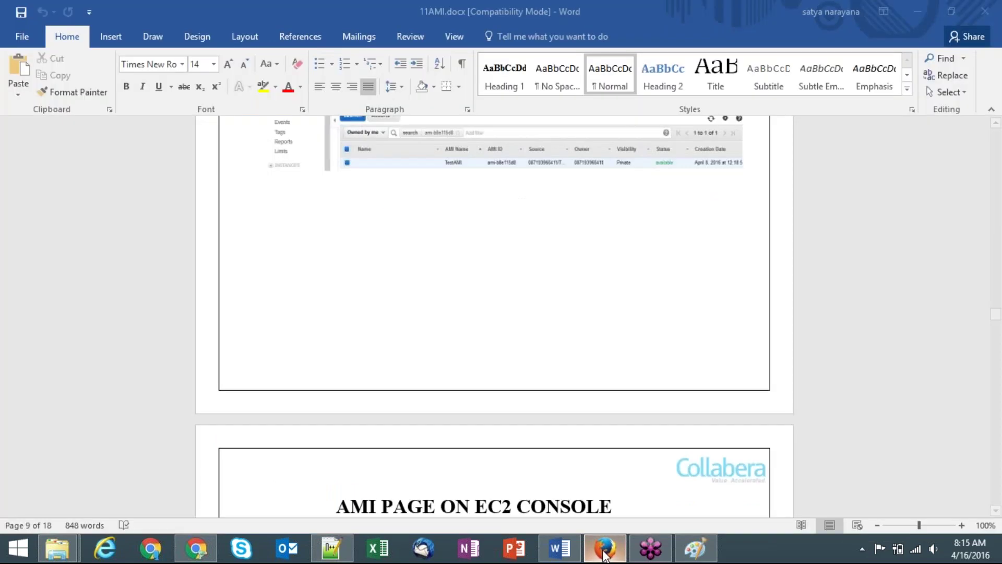
pyautogui.click(605, 552)
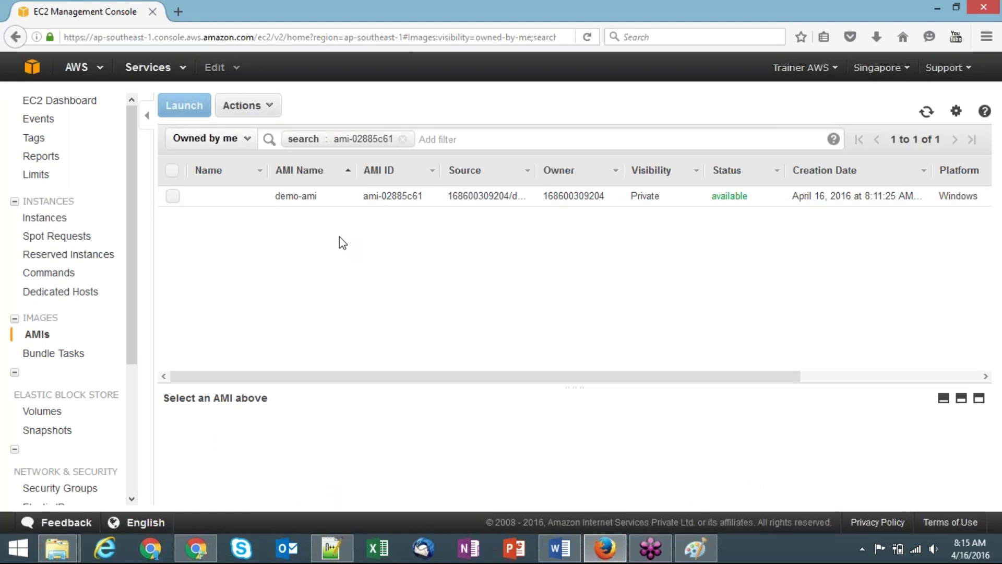
pyautogui.click(173, 196)
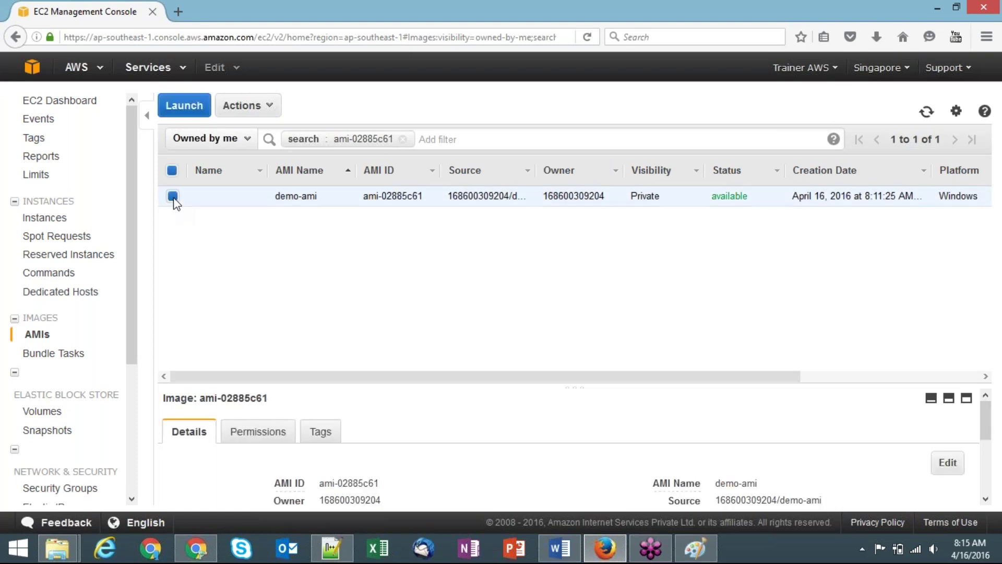
pyautogui.click(173, 196)
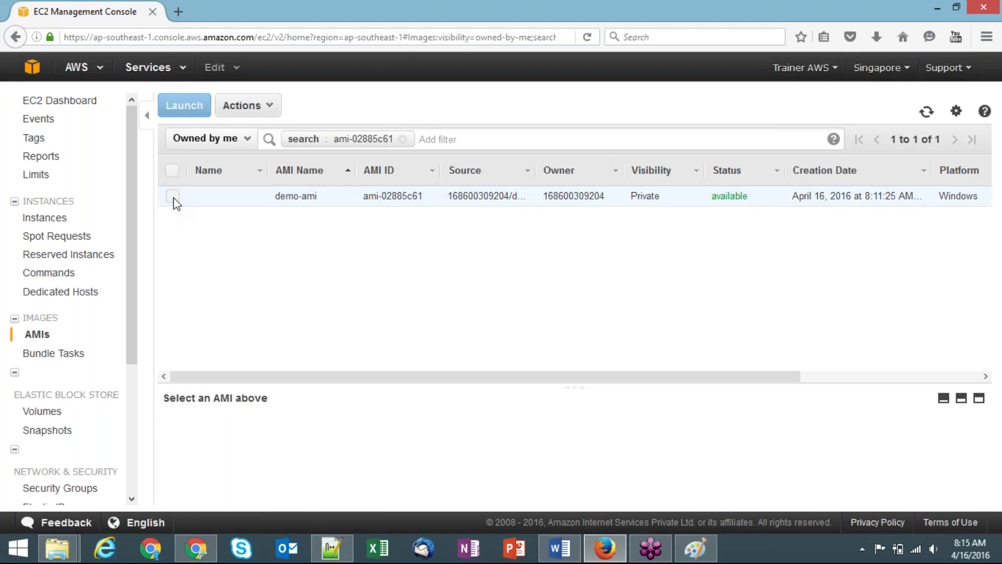
# View the Instances list, return to the AMIs page, refresh it and reselect demo-ami.
pyautogui.click(53, 224)
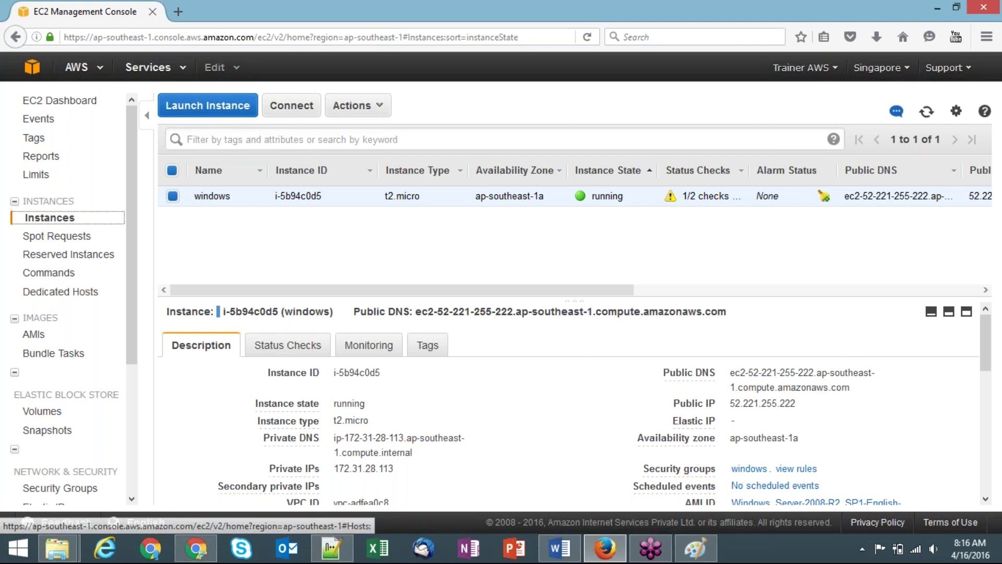
pyautogui.click(34, 335)
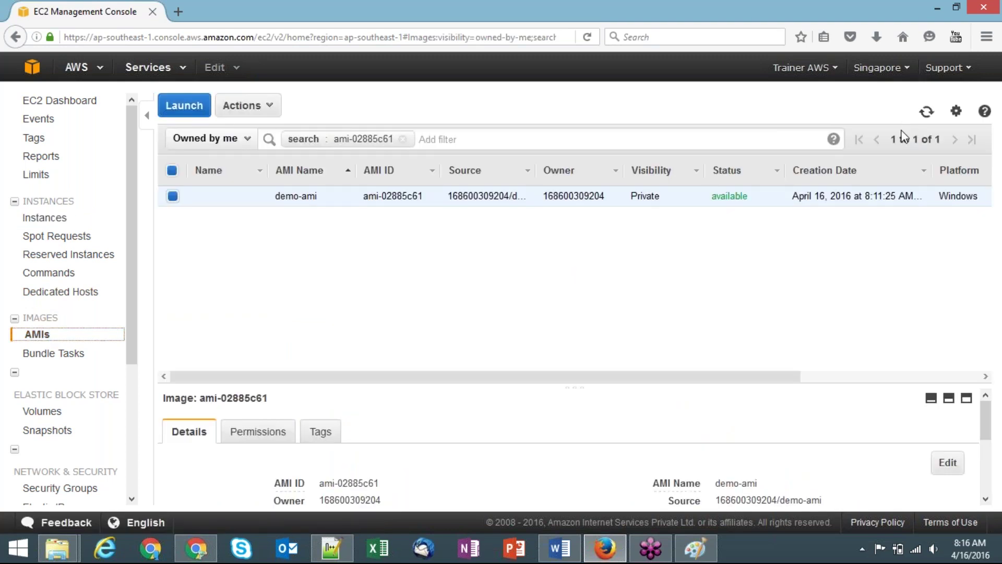
pyautogui.click(925, 113)
pyautogui.click(175, 199)
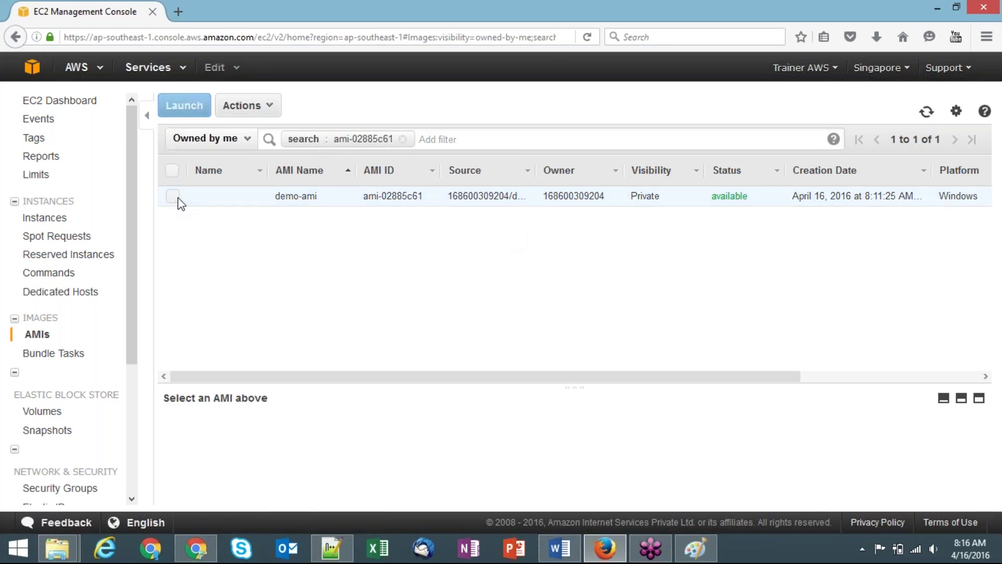
pyautogui.click(174, 197)
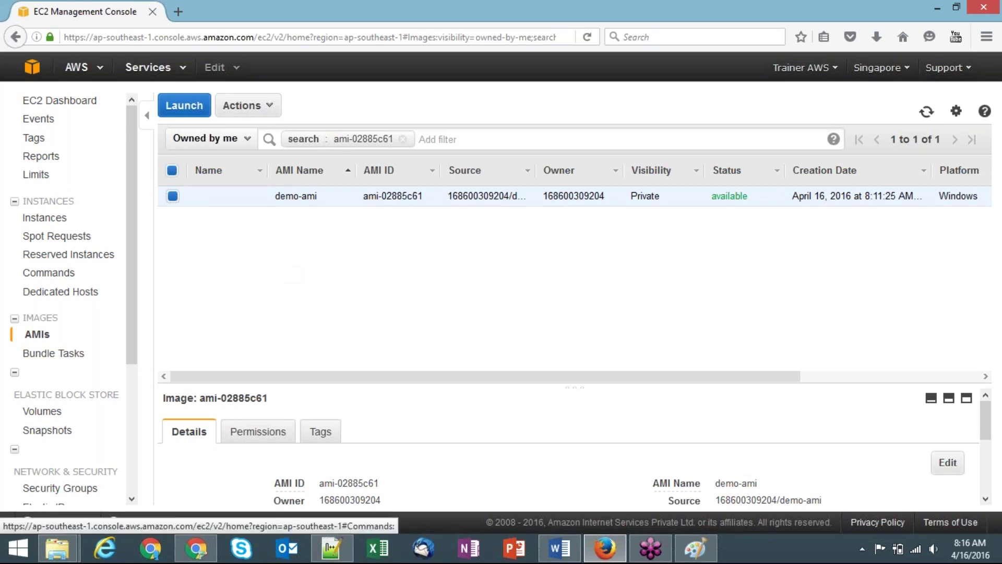
# Remove the ami-02885c61 search filter so the AMI list covers all images owned by the account.
pyautogui.click(404, 139)
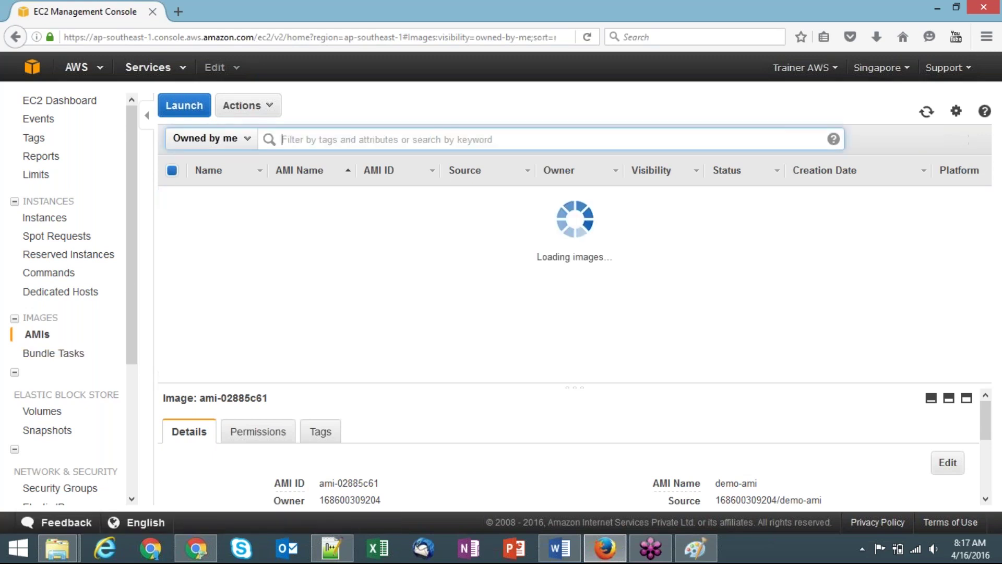
pyautogui.click(417, 106)
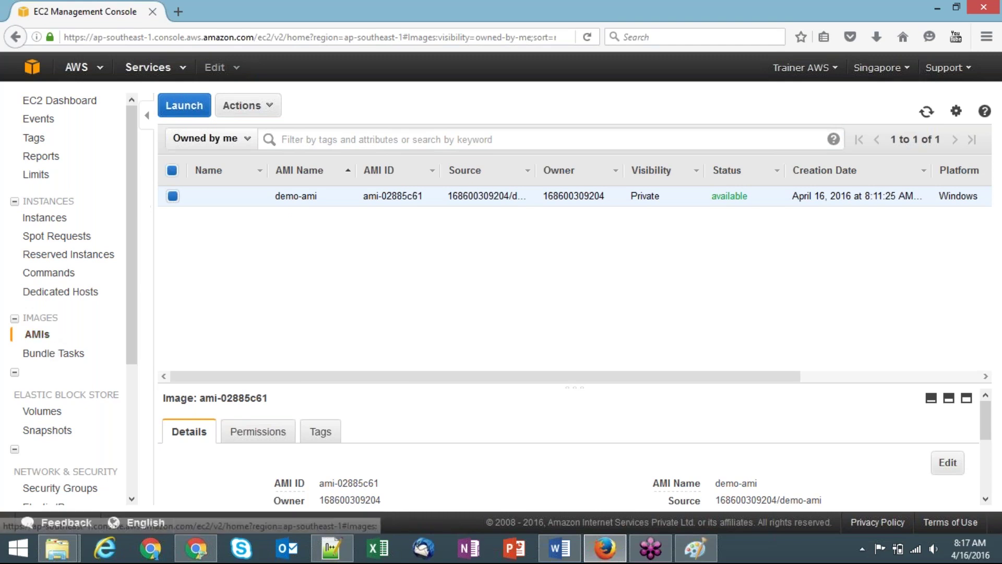
pyautogui.click(60, 339)
pyautogui.click(60, 339)
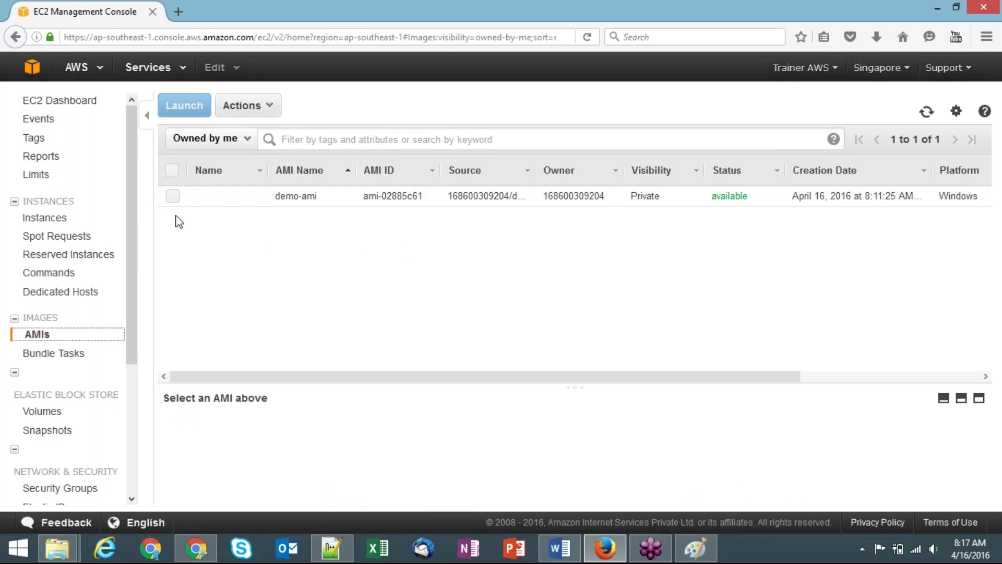
# Select the demo-ami image and review the actions available for it.
pyautogui.click(173, 197)
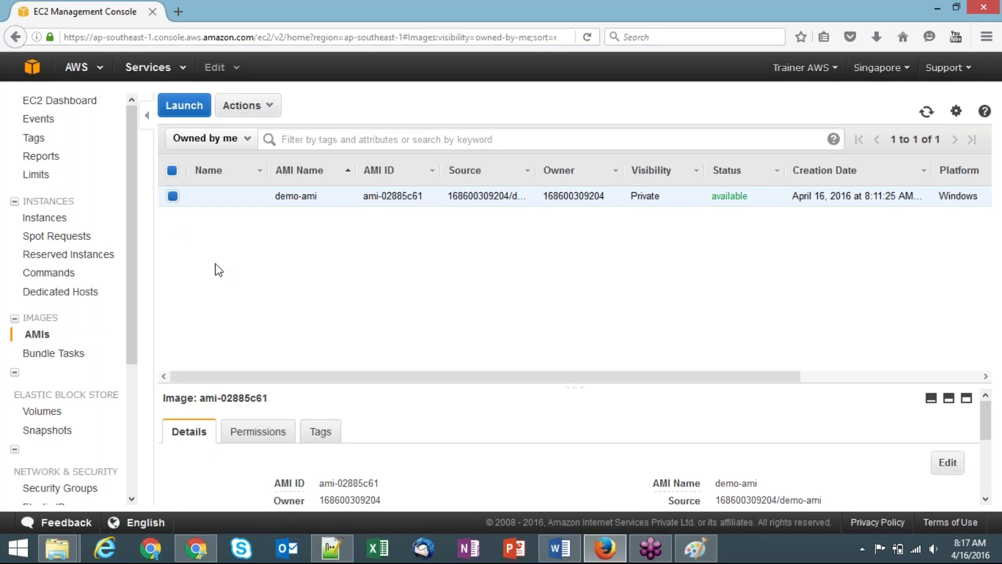
pyautogui.click(173, 196)
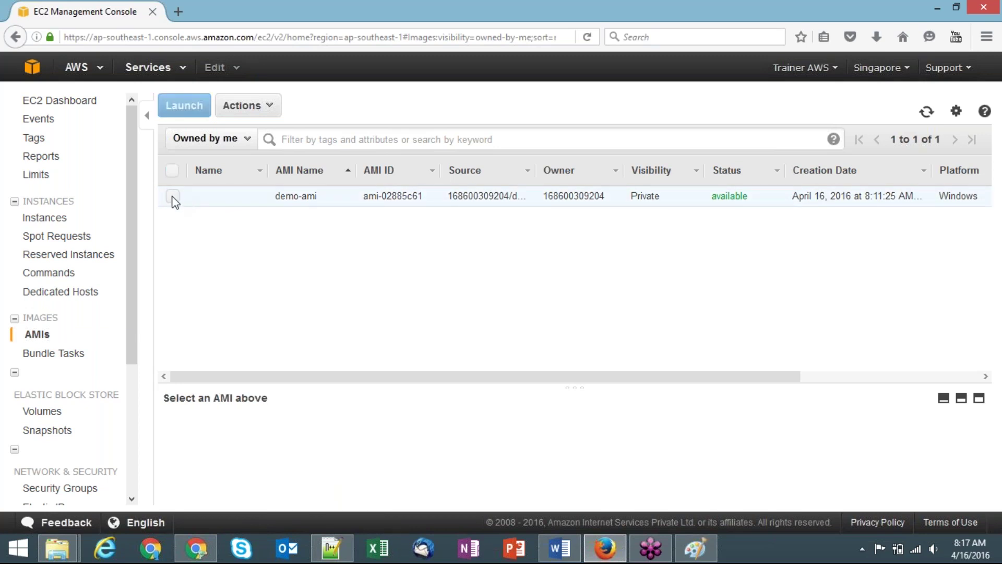
pyautogui.click(172, 197)
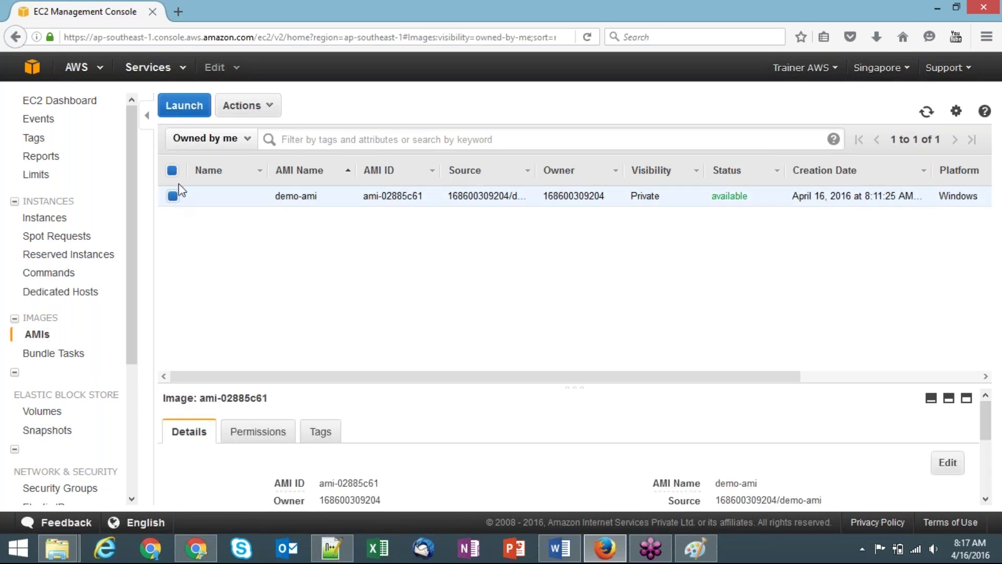
pyautogui.click(266, 123)
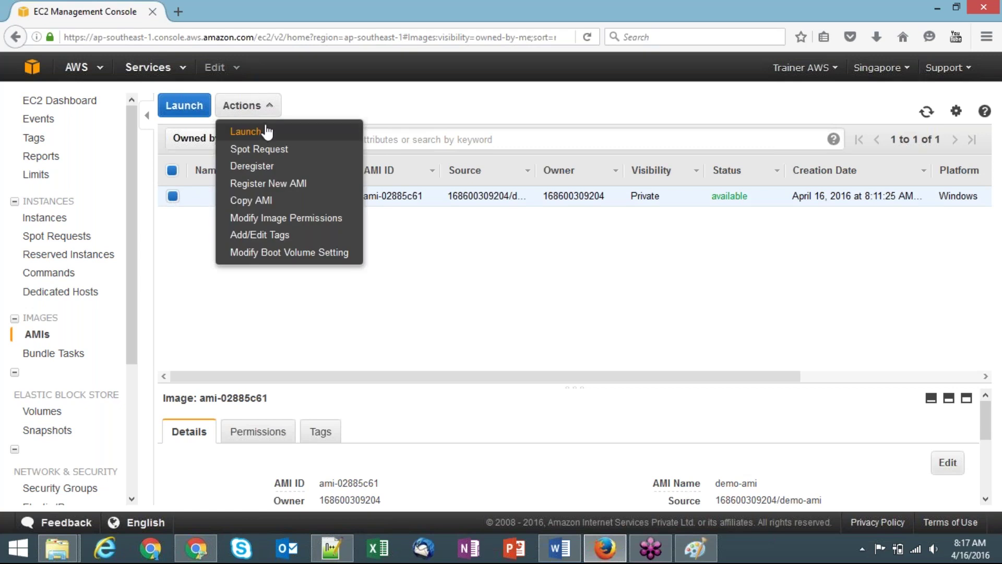
pyautogui.click(243, 320)
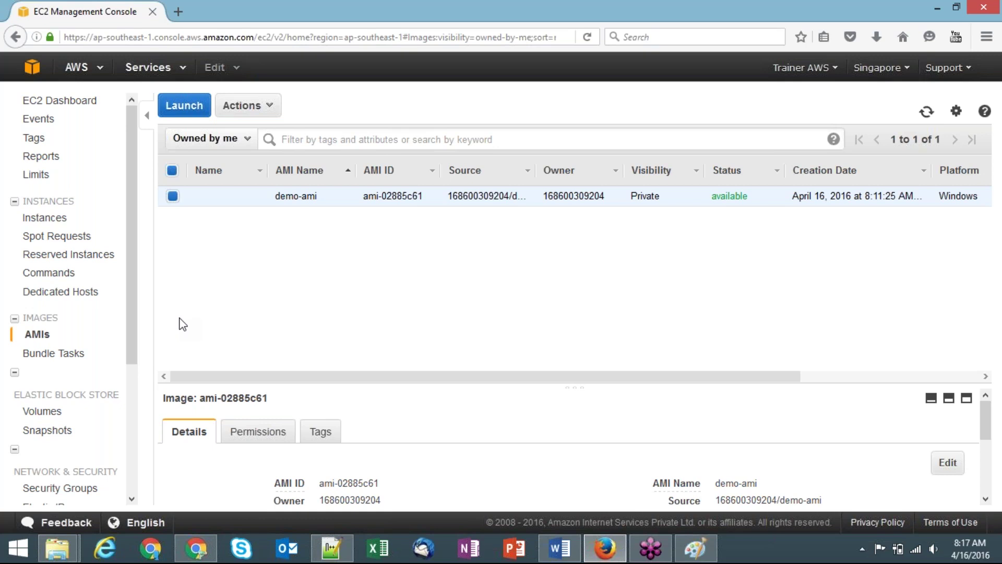
# Try out the Copy AMI settings for demo-ami with US East (N. Virginia) and Asia Pacific (Tokyo) as destination region, and cancel the copy.
pyautogui.click(173, 197)
pyautogui.click(172, 197)
pyautogui.click(248, 106)
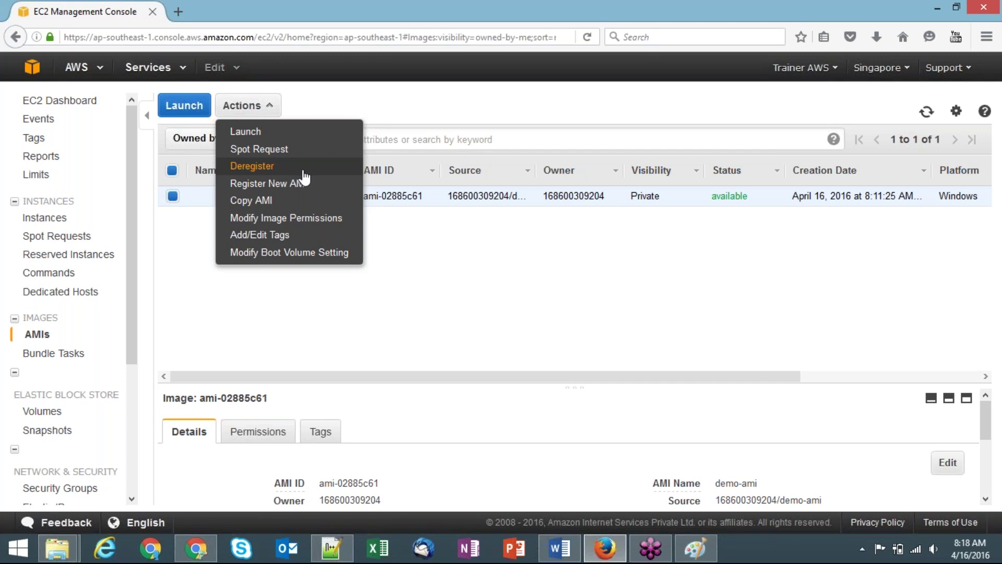
pyautogui.click(304, 204)
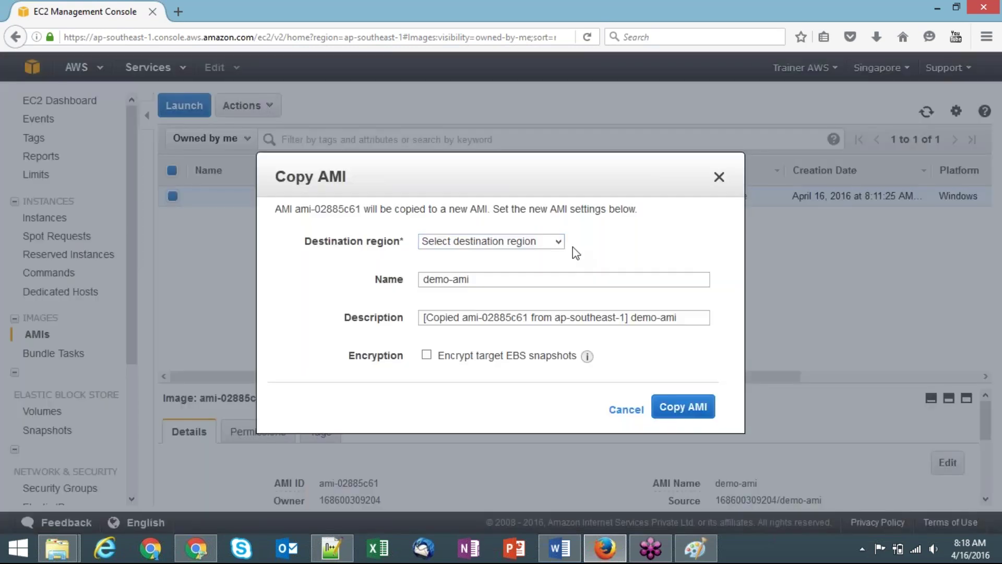
pyautogui.click(558, 242)
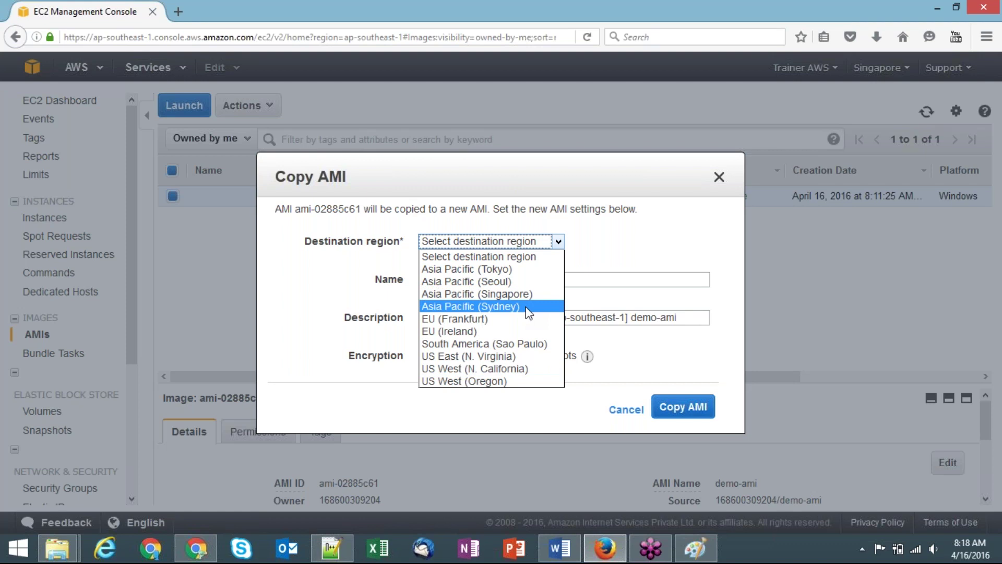
pyautogui.click(500, 361)
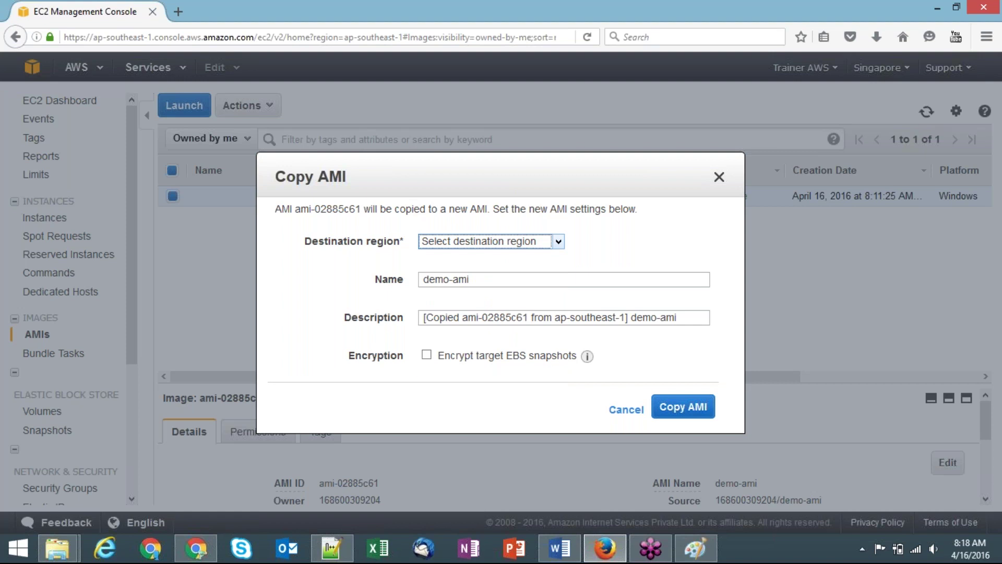
pyautogui.click(517, 277)
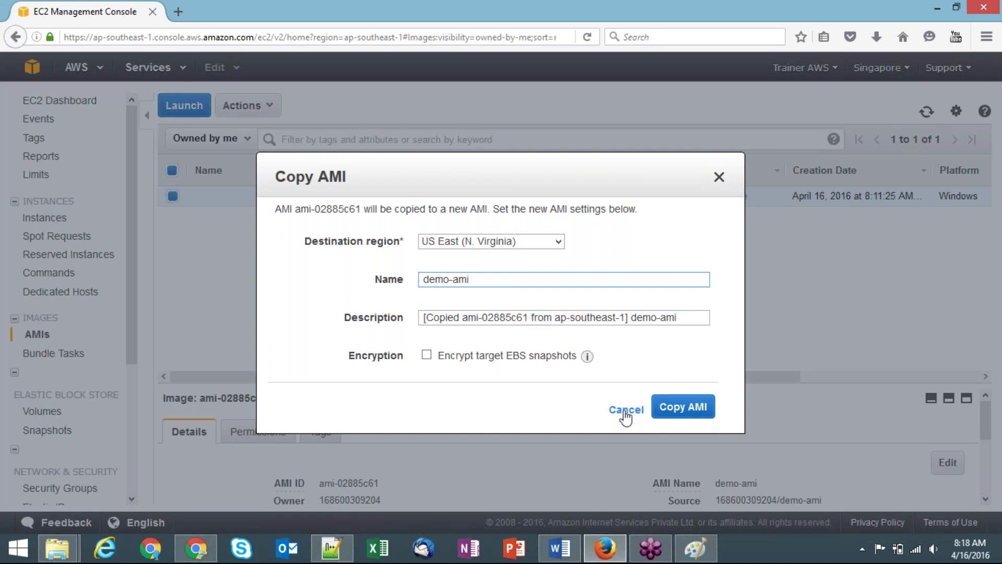
pyautogui.click(559, 242)
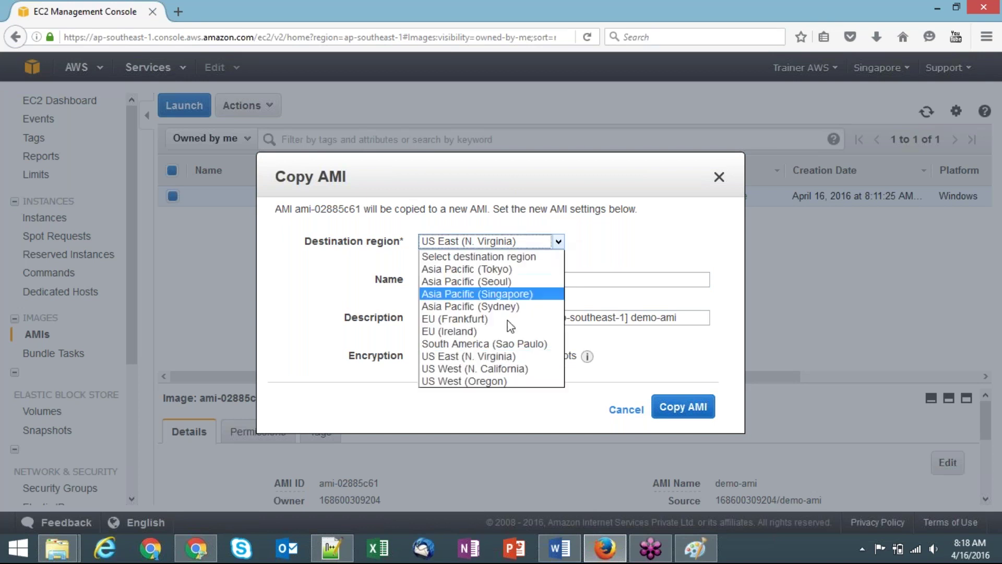
pyautogui.click(490, 268)
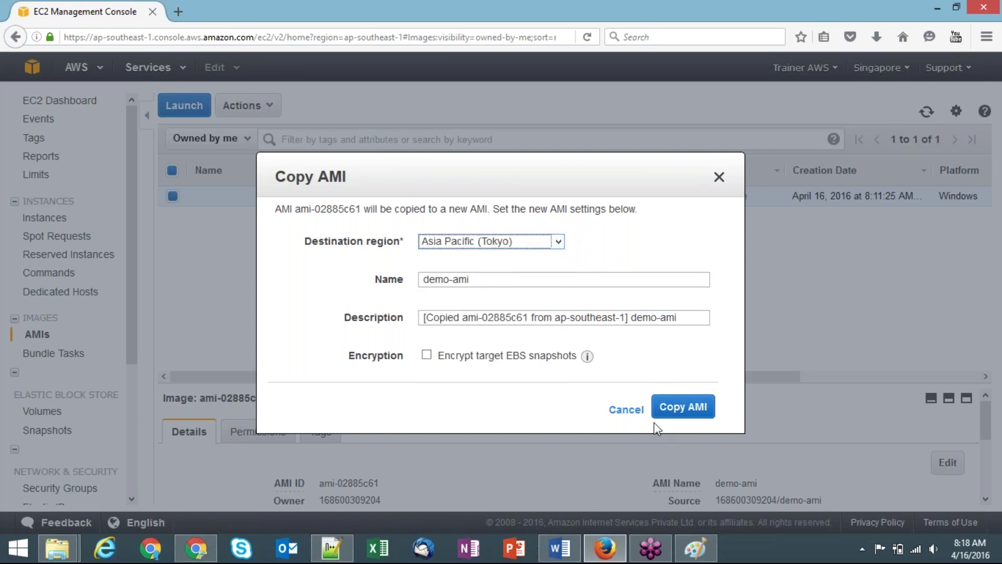
pyautogui.click(627, 410)
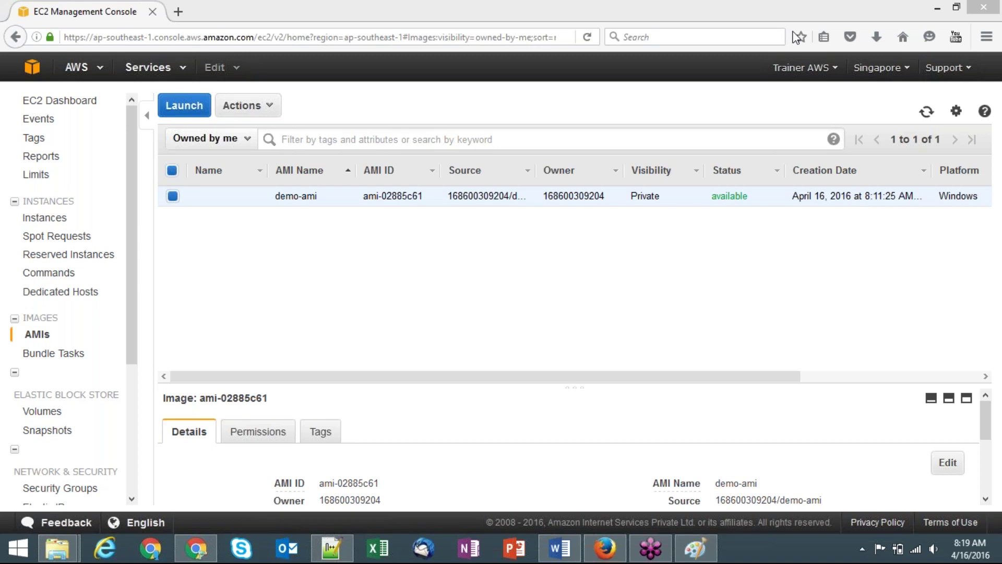
pyautogui.click(499, 318)
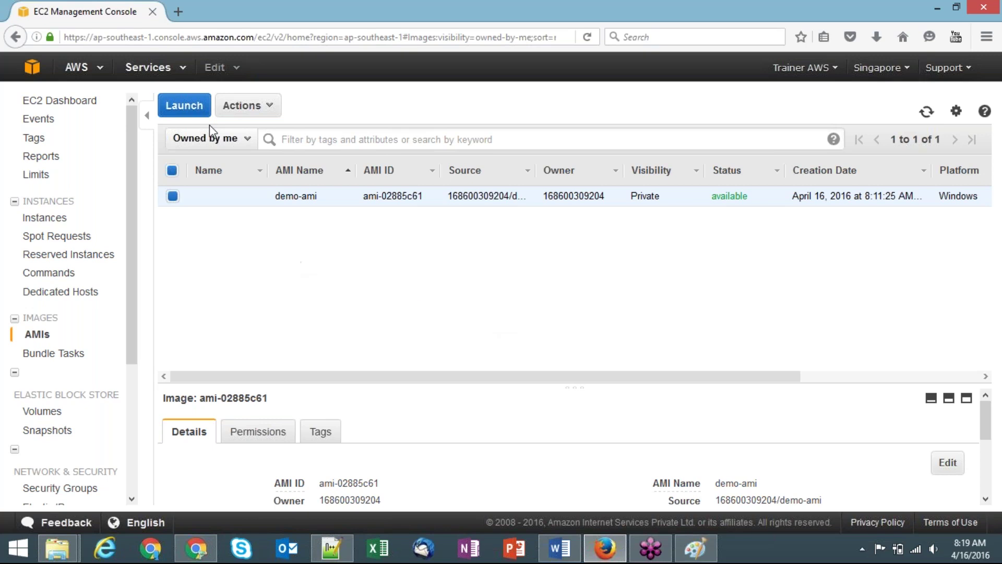
pyautogui.click(185, 106)
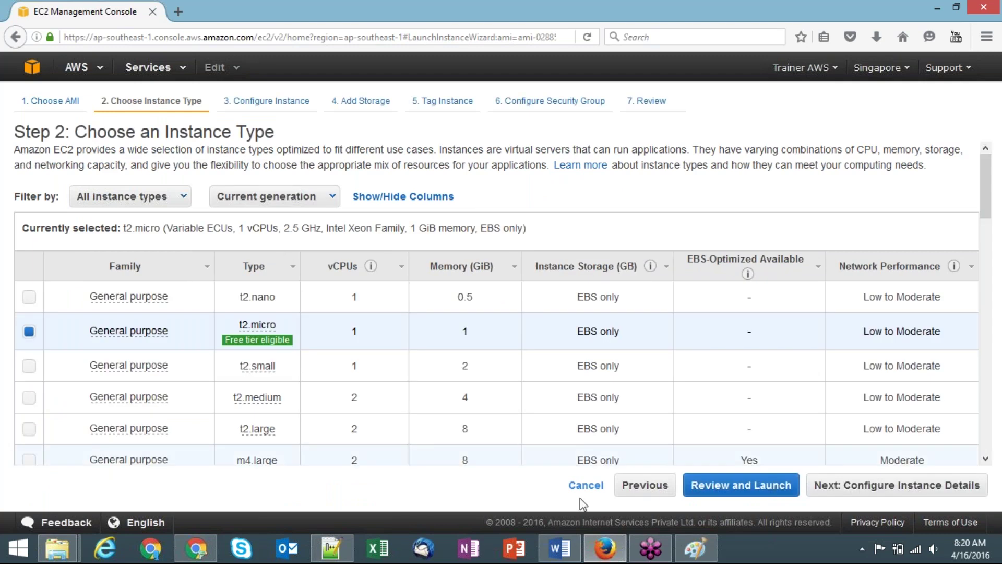
pyautogui.click(584, 486)
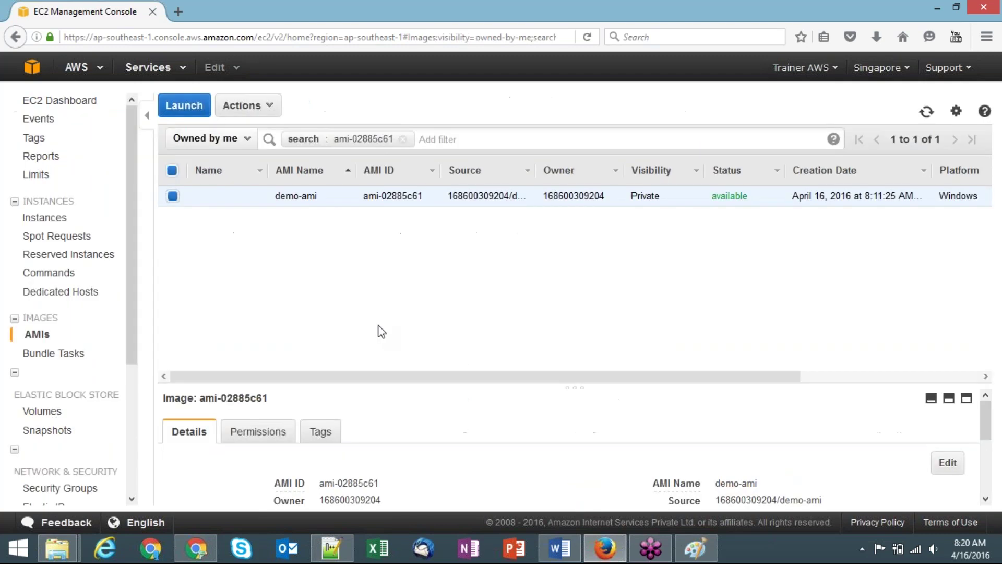
pyautogui.click(403, 140)
pyautogui.click(404, 139)
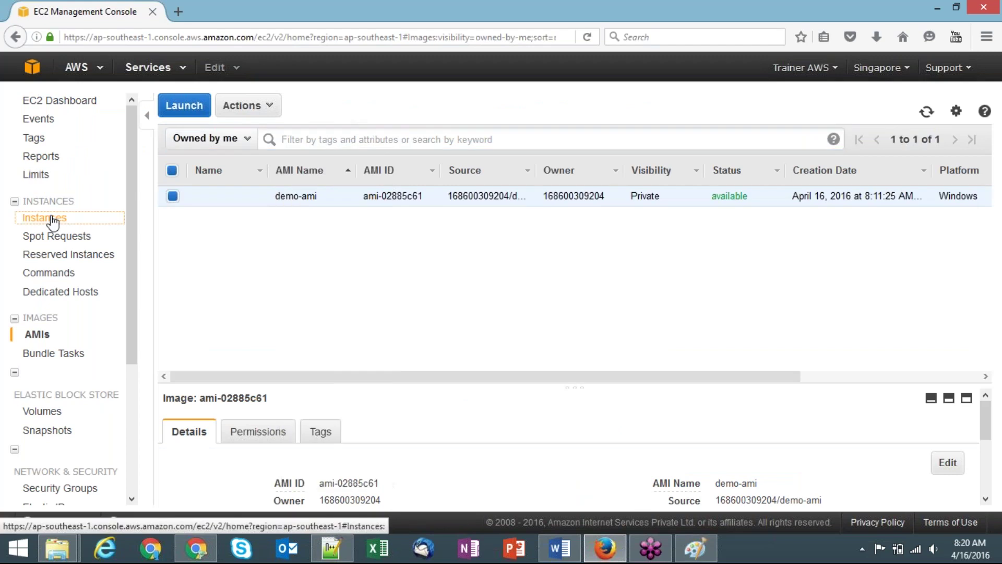
# Start a new instance launch from the Instances page and choose demo-ami from the account's own AMIs.
pyautogui.click(50, 218)
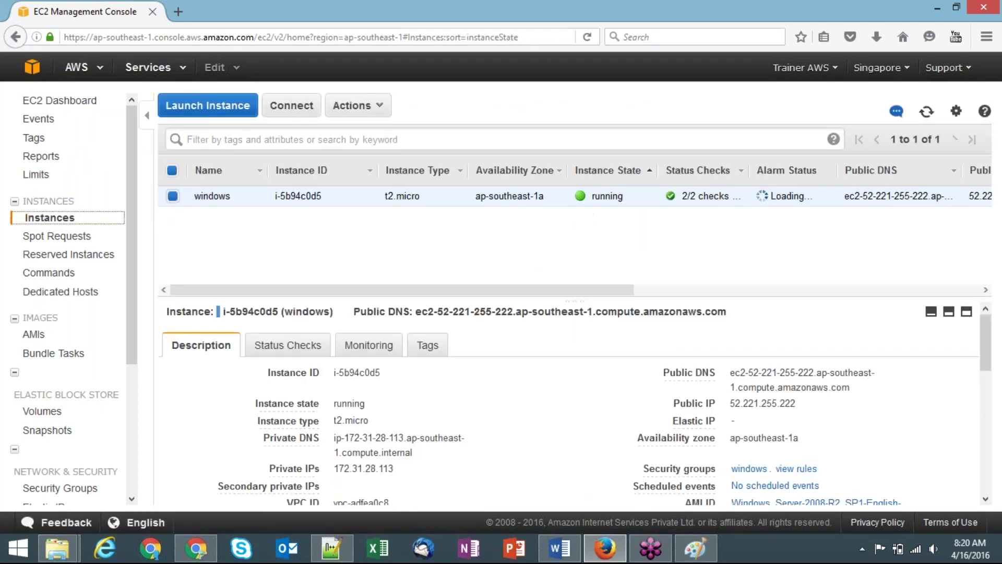
pyautogui.click(233, 107)
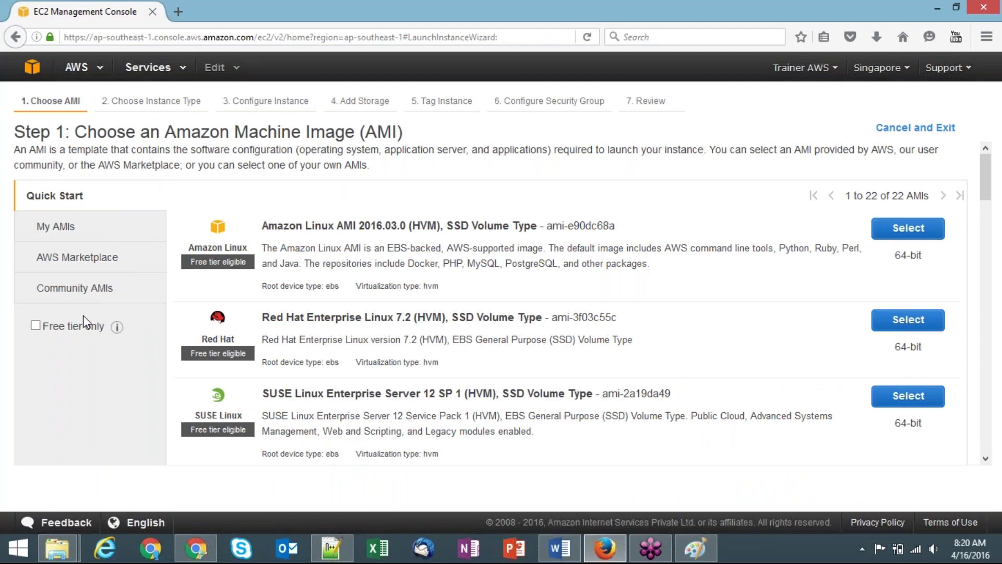
pyautogui.click(87, 234)
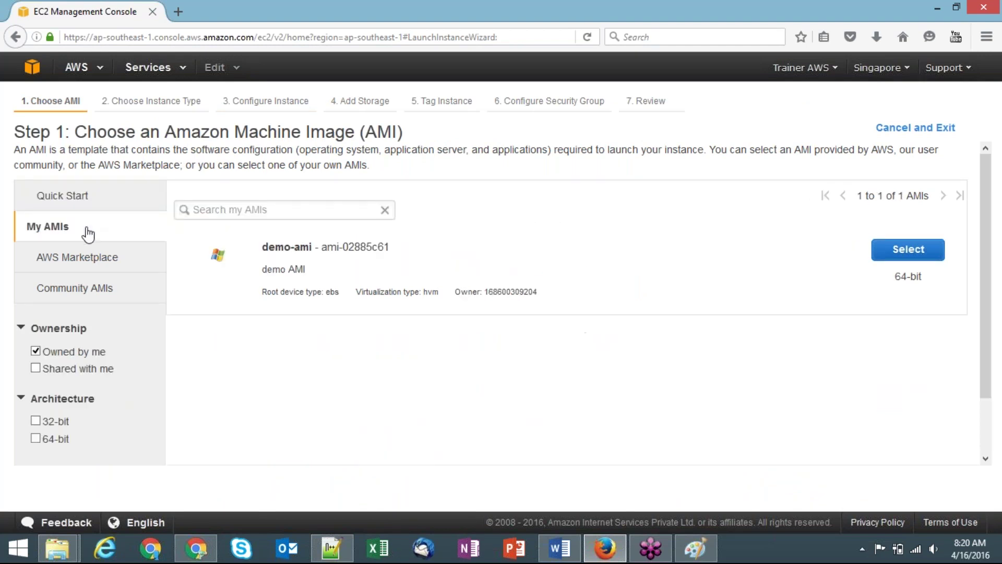
pyautogui.tripleClick(266, 247)
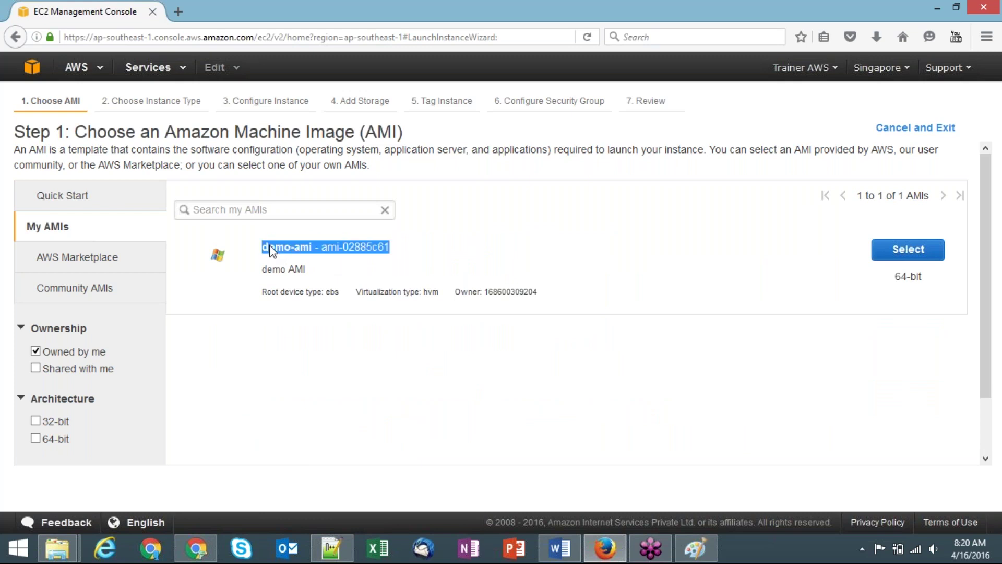
pyautogui.click(516, 320)
pyautogui.click(908, 249)
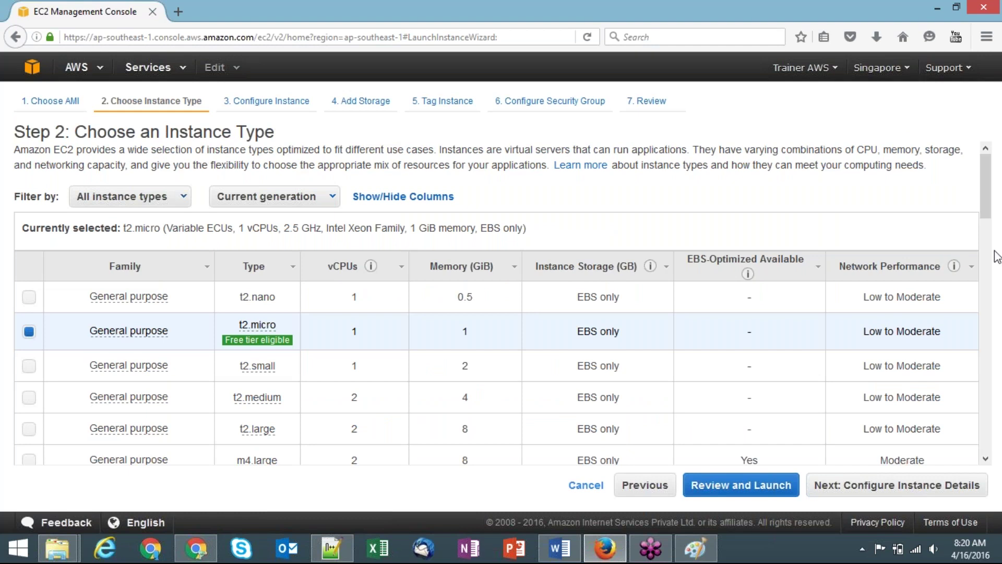
# Keep the t2.micro instance type, default instance details and default storage, and continue to instance tagging.
pyautogui.click(986, 459)
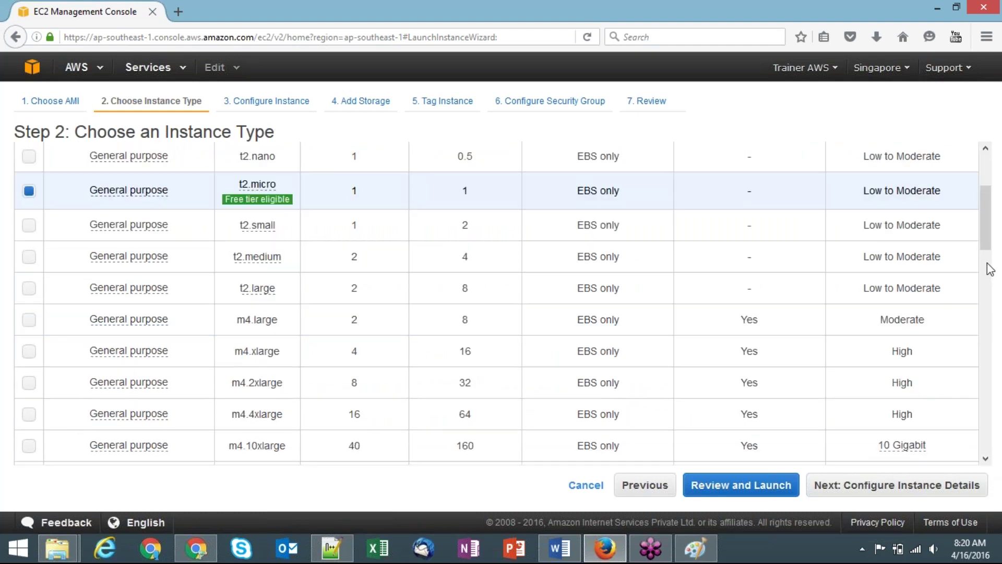
pyautogui.moveTo(989, 239)
pyautogui.mouseDown()
pyautogui.moveTo(992, 274)
pyautogui.moveTo(992, 219)
pyautogui.mouseUp()
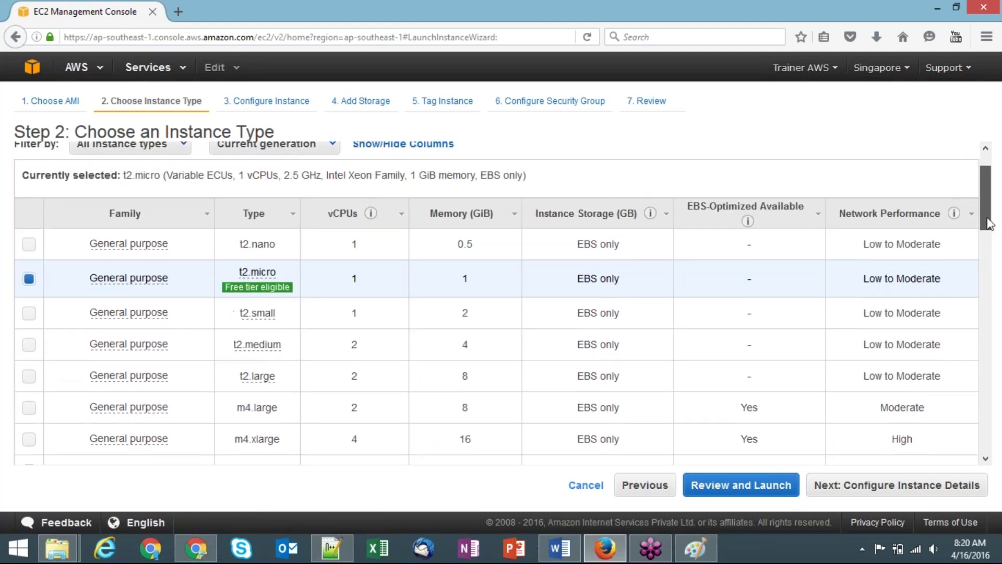
pyautogui.click(896, 494)
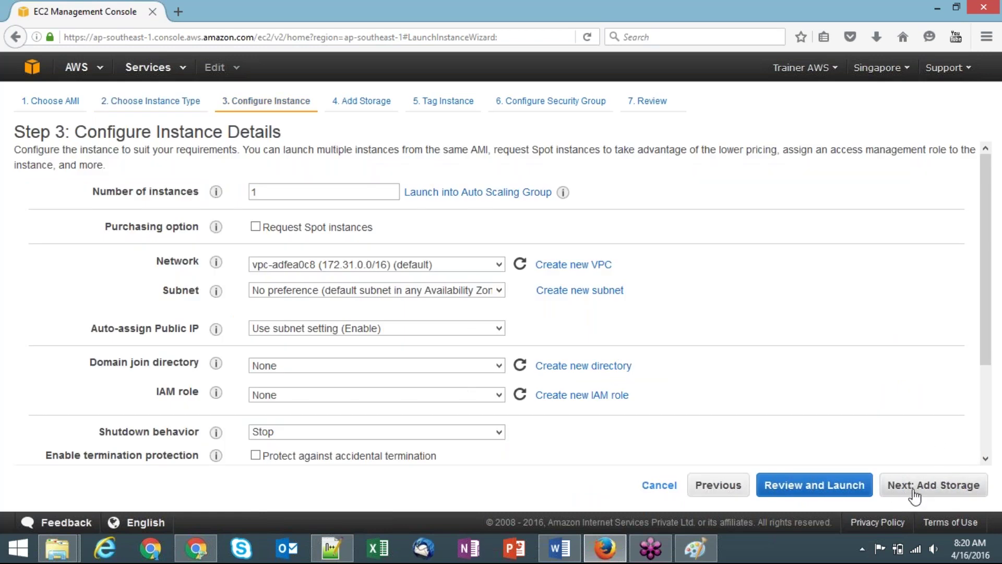
pyautogui.click(914, 493)
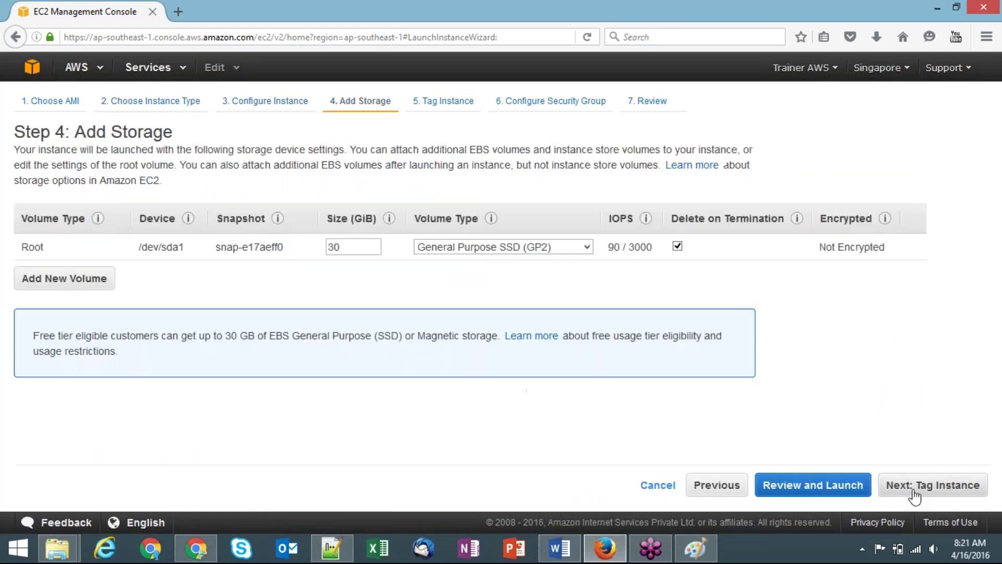
pyautogui.click(914, 494)
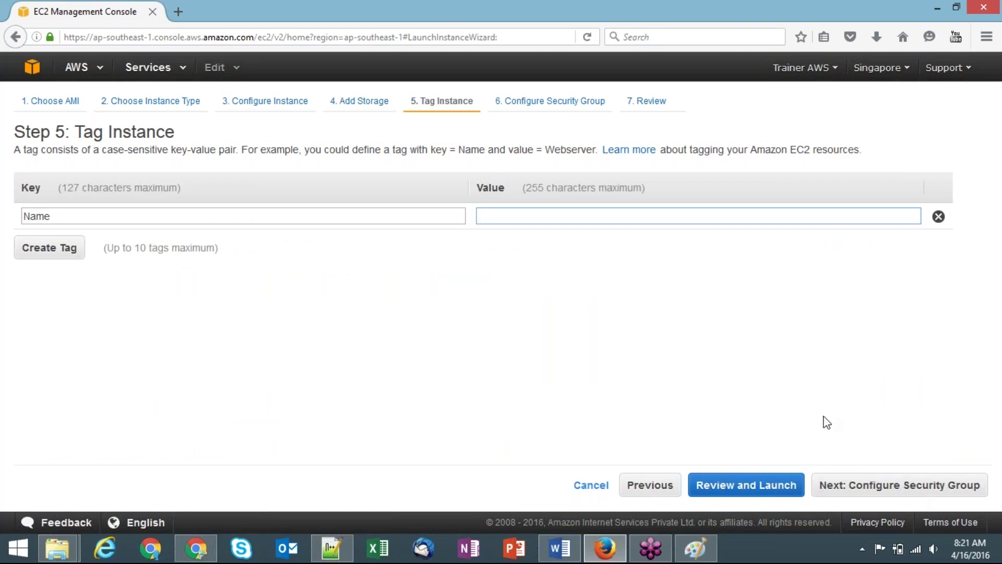
# Set the instance's Name tag to Creating-From-AMI and continue to the security group configuration.
pyautogui.write('Creating')
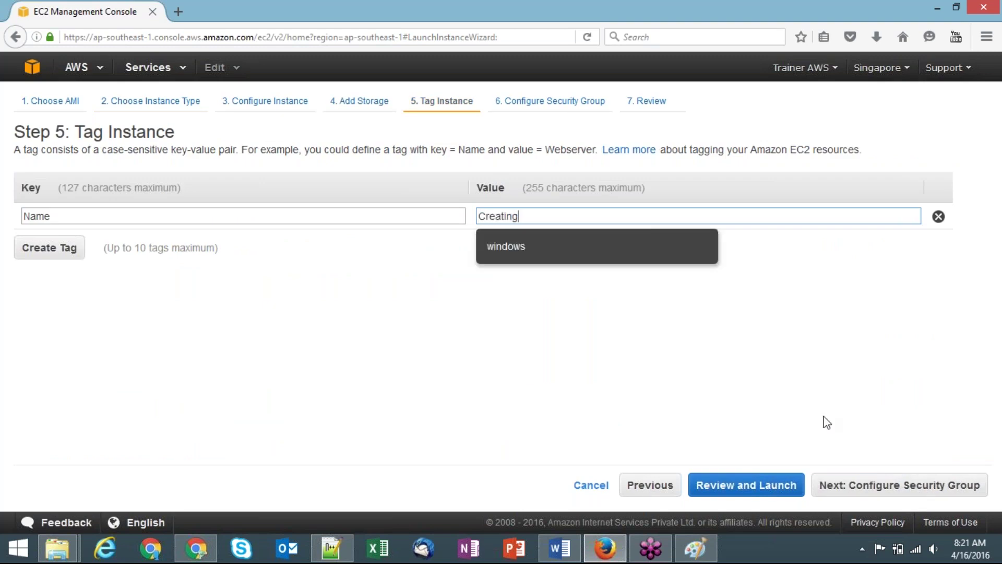
pyautogui.write('-From-AMI')
pyautogui.click(865, 490)
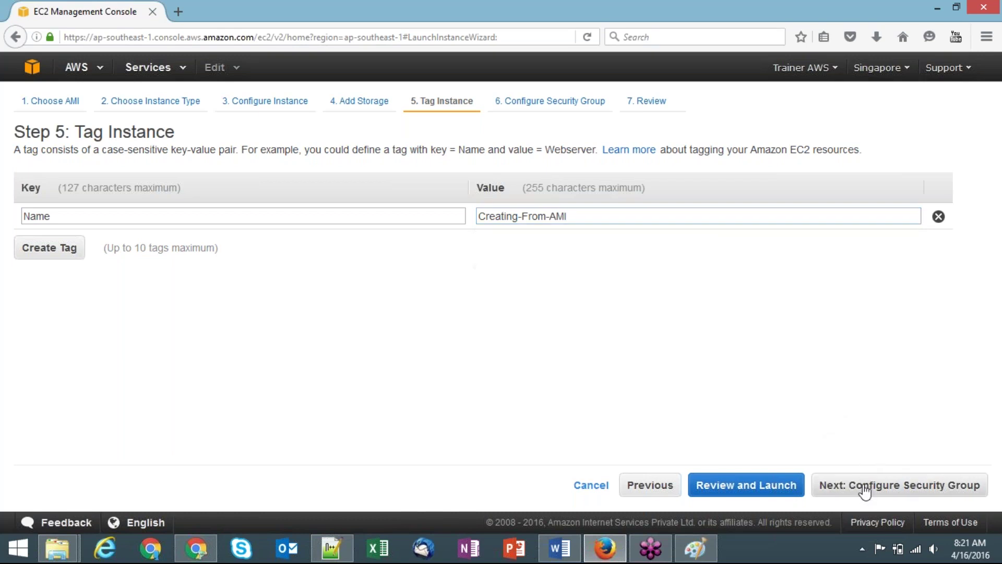
# Assign the existing windows security group to the instance and continue to the launch review.
pyautogui.click(295, 223)
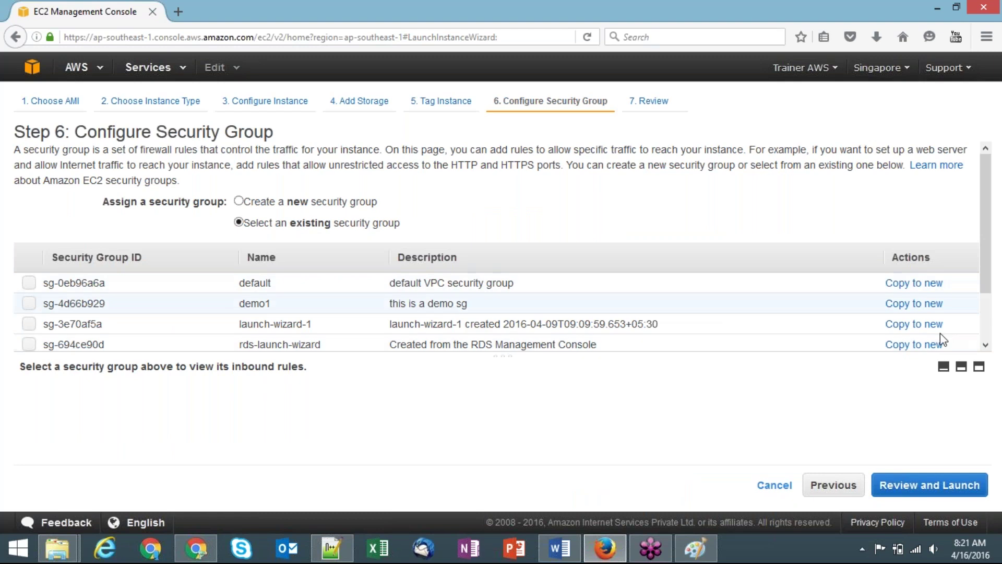
pyautogui.click(985, 345)
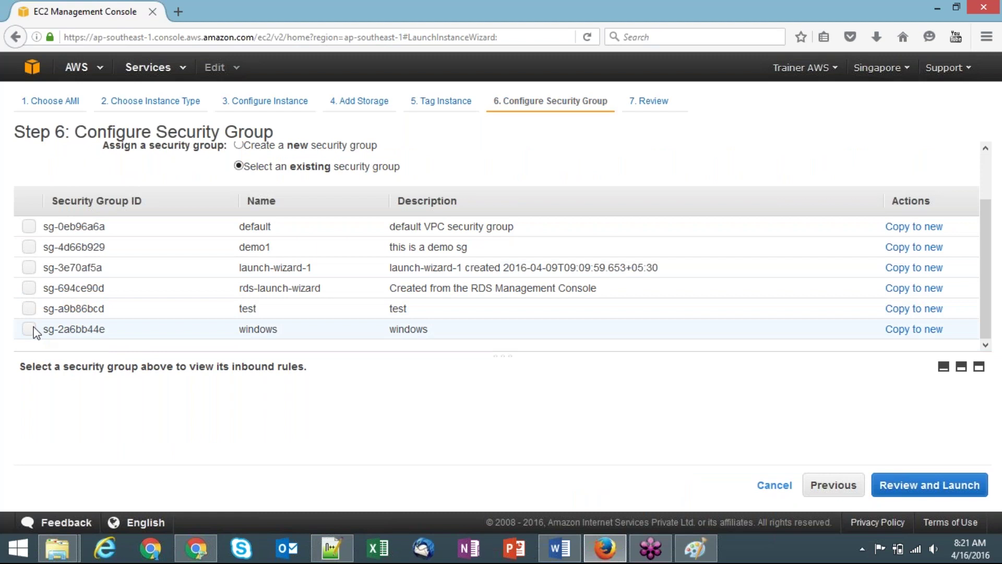
pyautogui.click(33, 329)
pyautogui.click(928, 481)
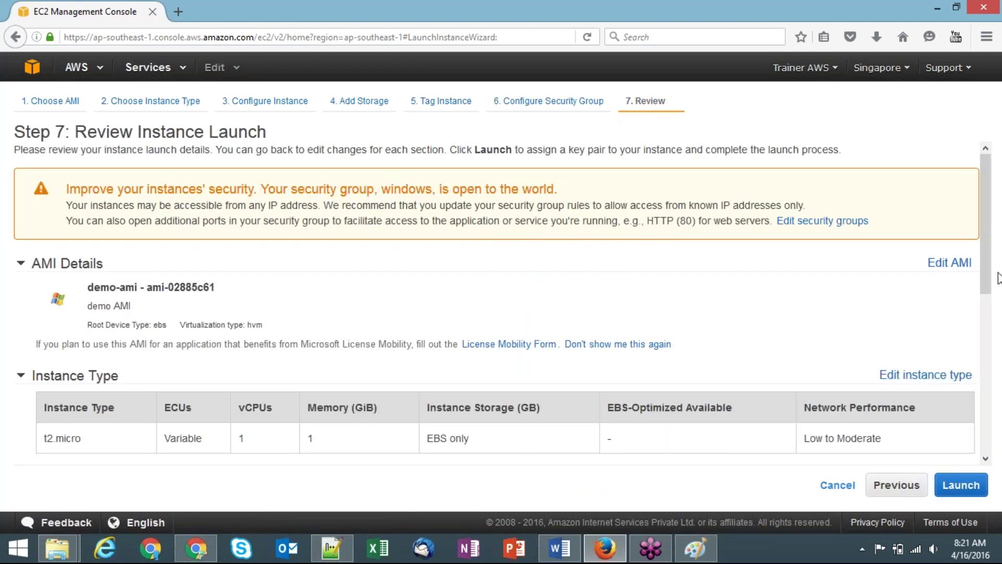
# Review the launch details and launch the instance with the existing win key pair, acknowledging access to its private key file.
pyautogui.scroll(-1, 986, 319)
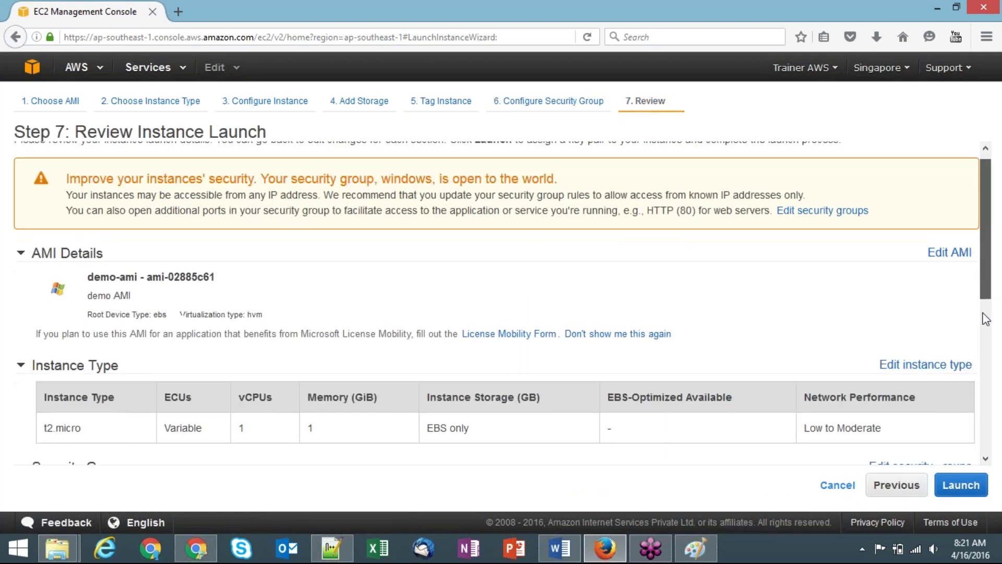
pyautogui.scroll(-3, 986, 319)
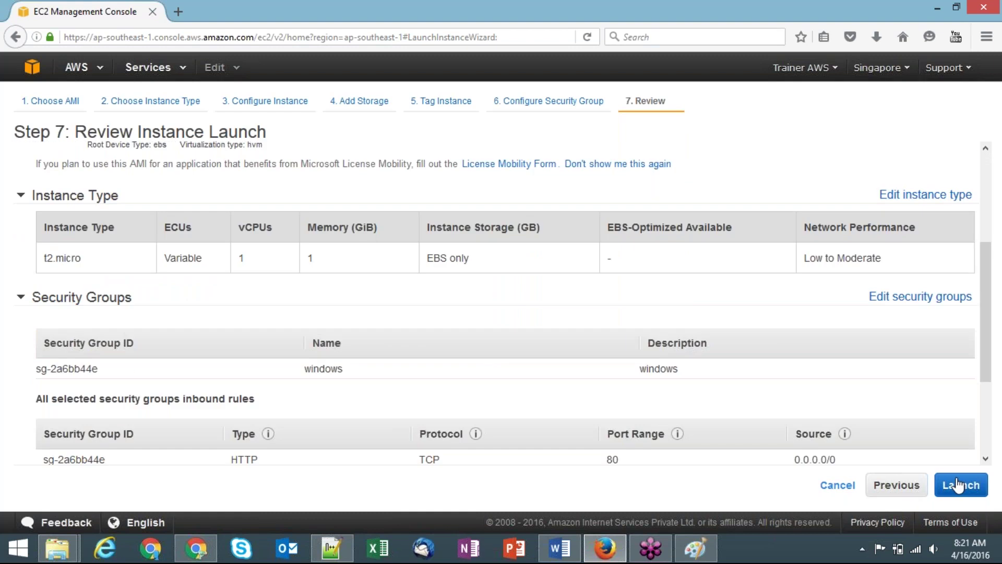
pyautogui.click(958, 485)
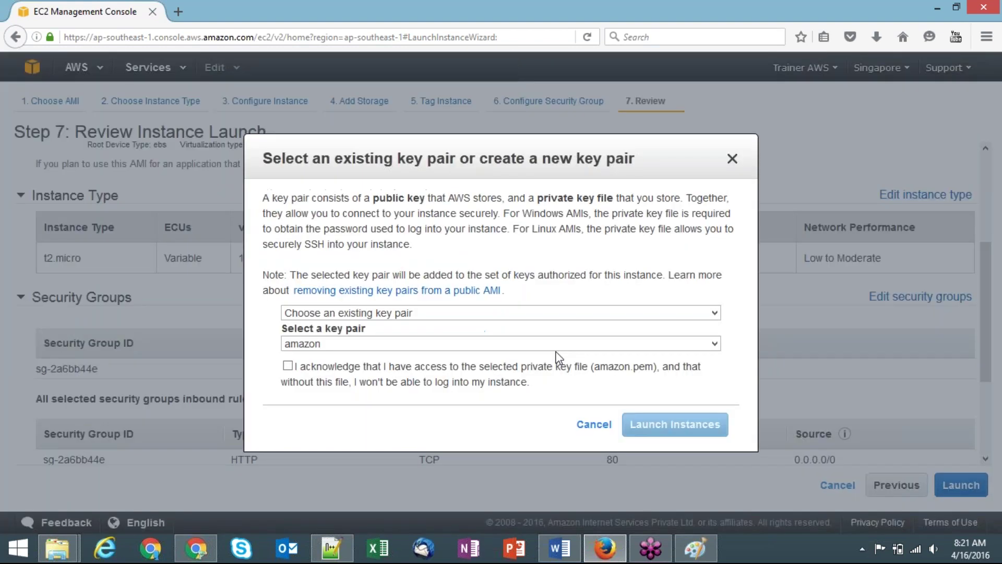
pyautogui.click(556, 347)
pyautogui.click(481, 395)
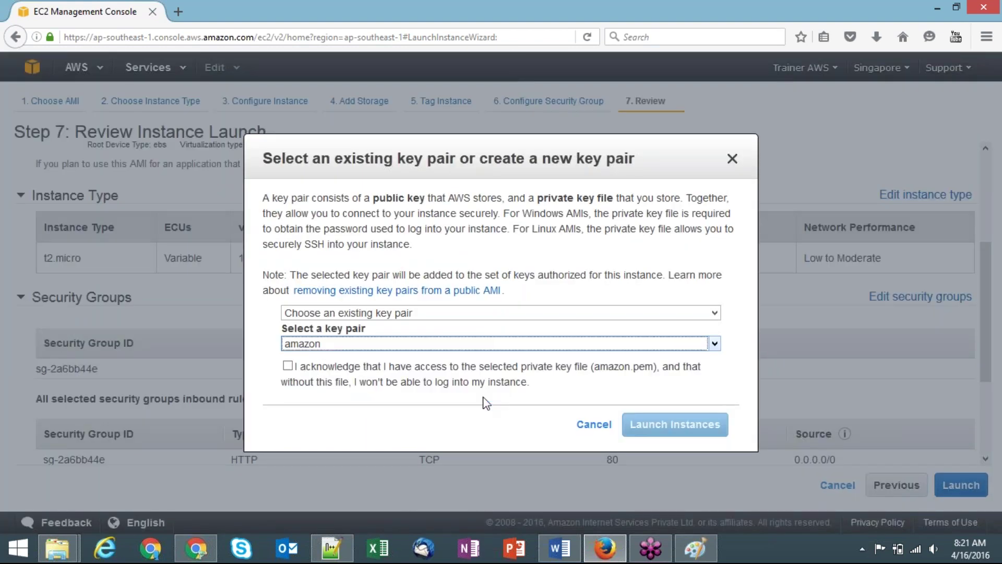
pyautogui.click(287, 366)
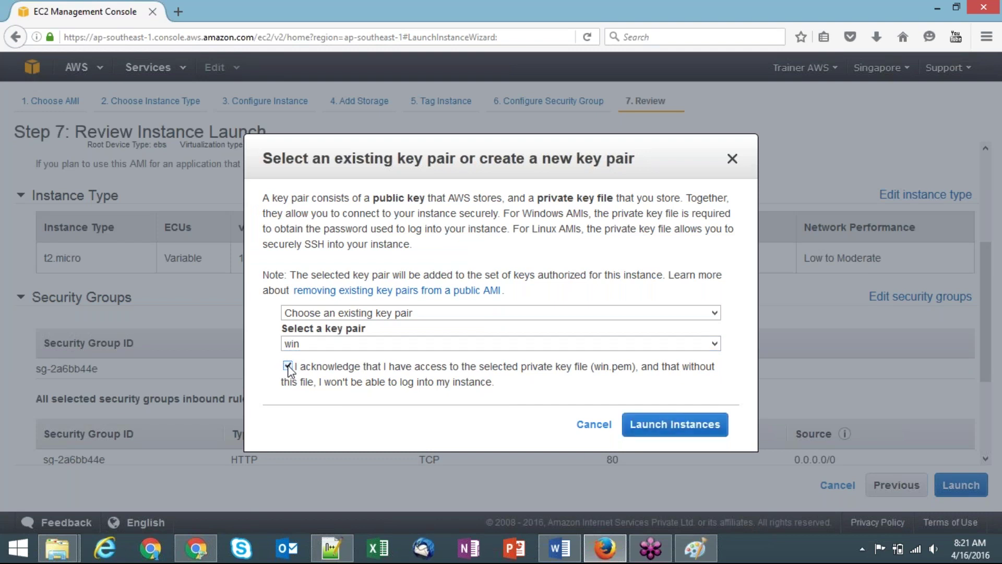
pyautogui.click(664, 424)
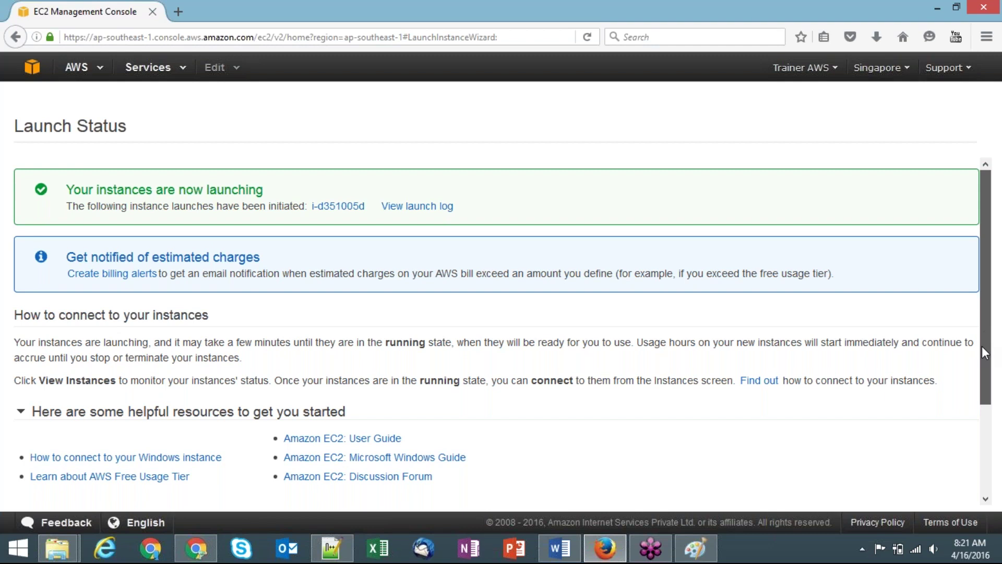
# Return from the launch status to the Instances list and deselect the windows instance.
pyautogui.scroll(-2, 979, 393)
pyautogui.scroll(-4, 979, 392)
pyautogui.click(927, 498)
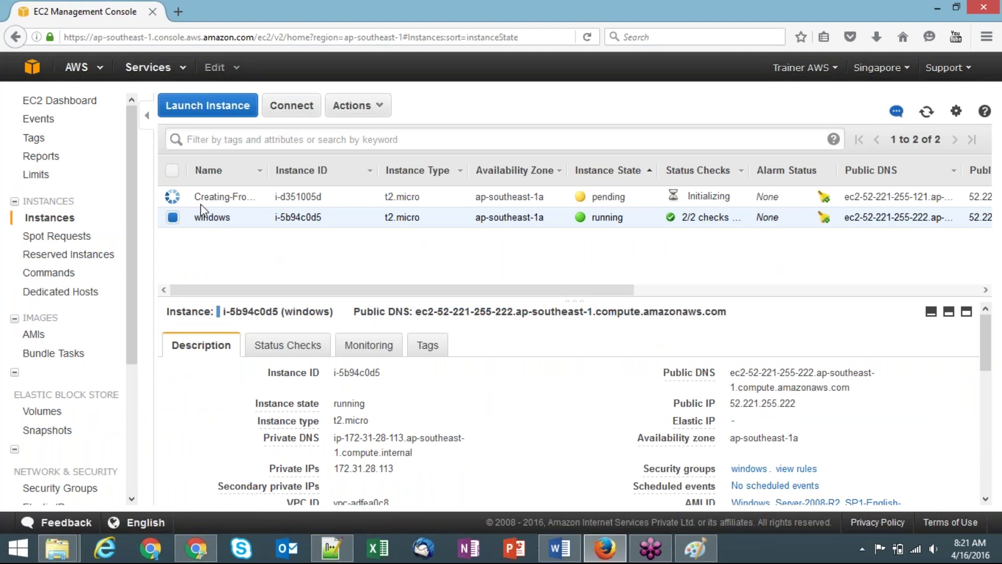
pyautogui.click(173, 218)
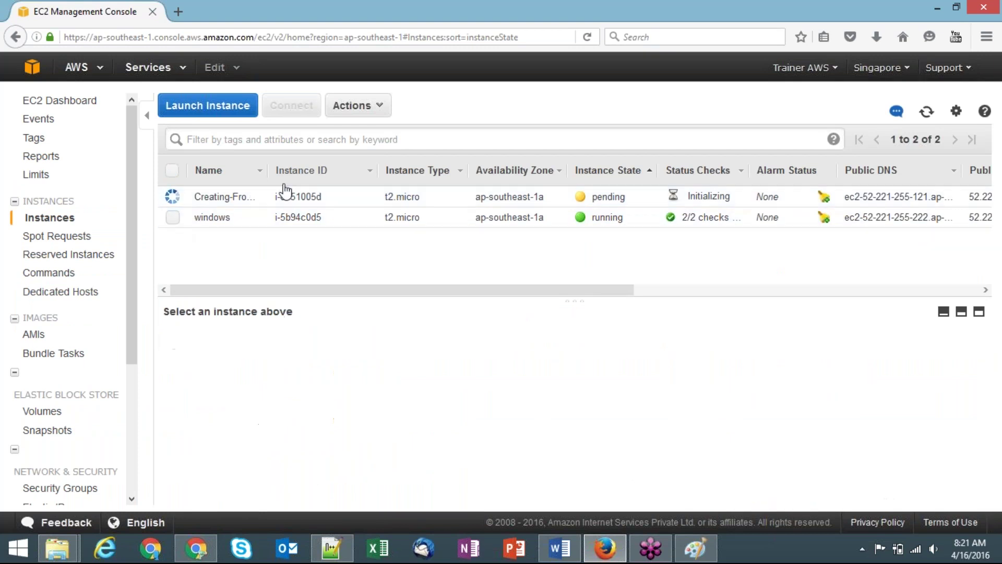
# Refresh the Instances list to check the launch state of the Creating-From-AMI instance.
pyautogui.click(926, 112)
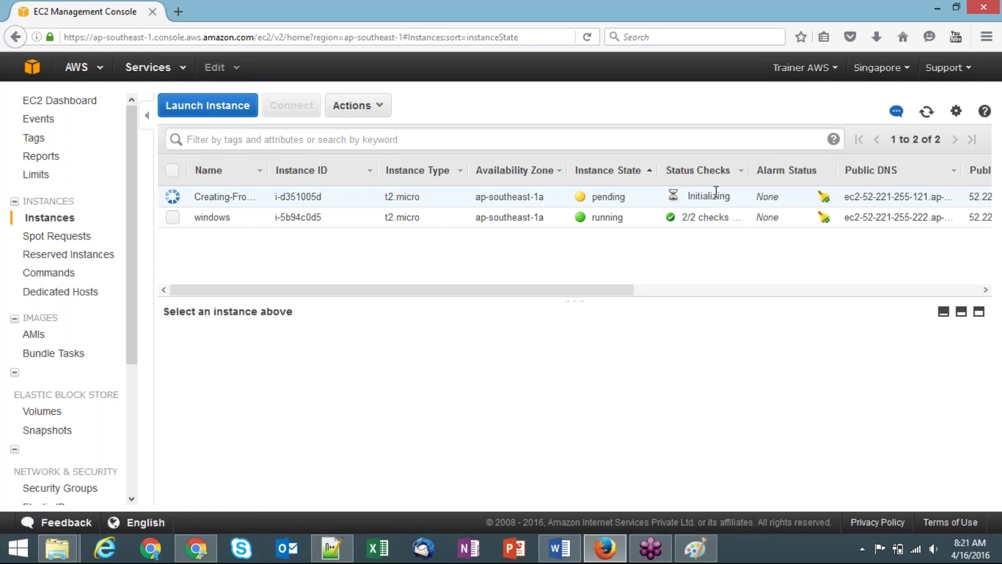
pyautogui.click(926, 112)
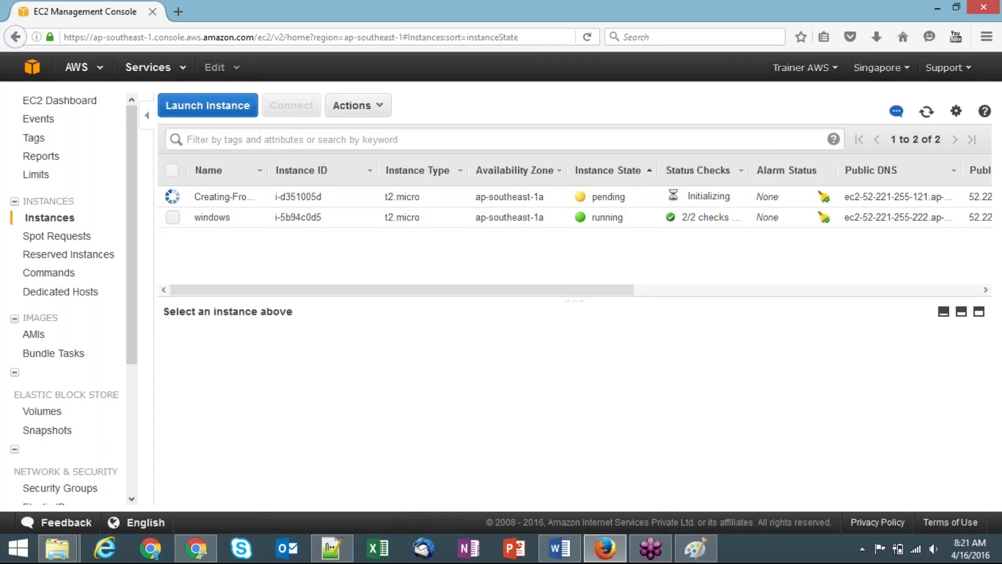
# Switch to 11AMI.docx in Word and read the AMI page section on the types of AMIs.
pyautogui.click(557, 561)
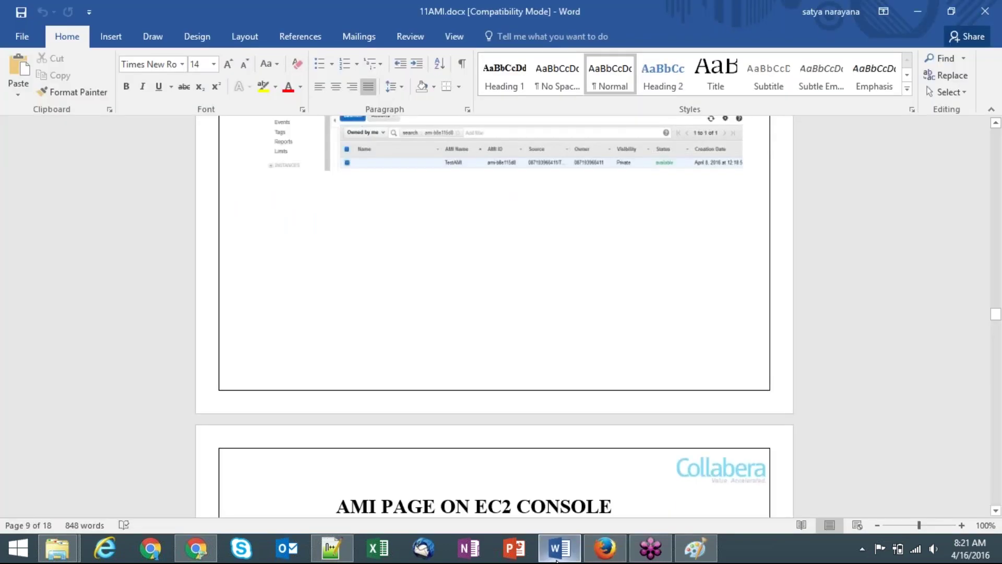
pyautogui.click(556, 560)
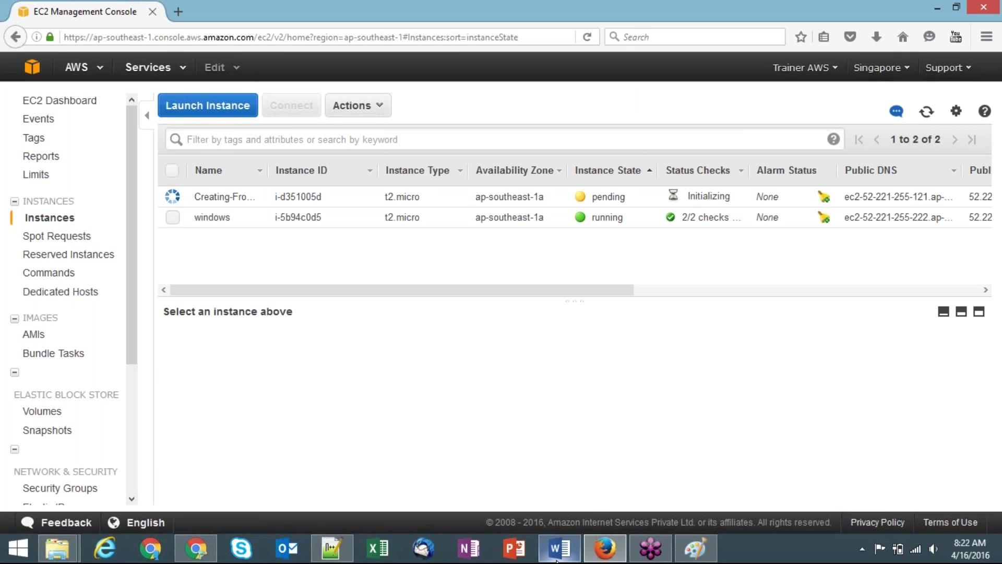
pyautogui.click(556, 560)
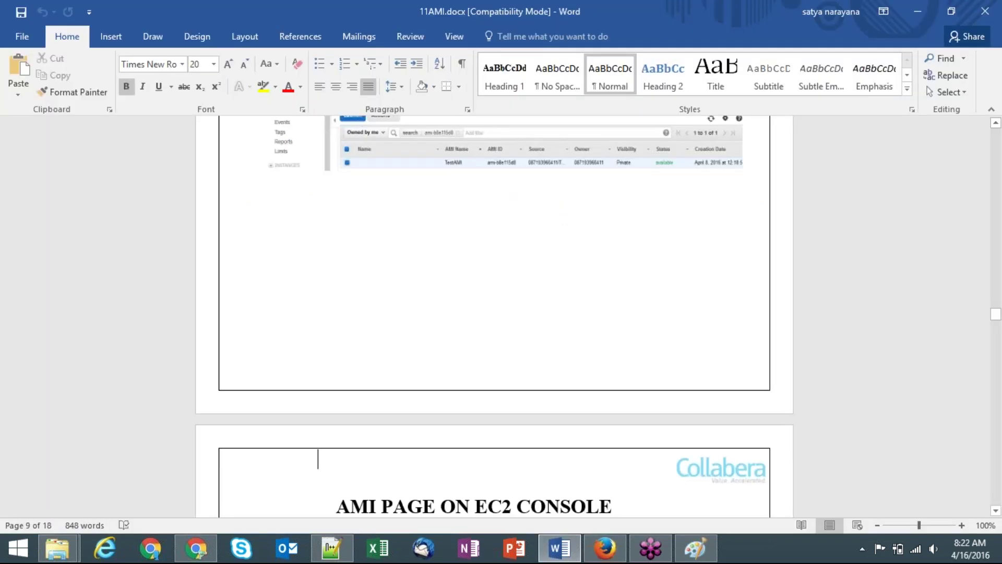
pyautogui.press('Down')
pyautogui.press('Down')
pyautogui.press('Down')
pyautogui.press('Down')
pyautogui.press('Down')
pyautogui.press('Down')
pyautogui.press('Down')
pyautogui.press('Down')
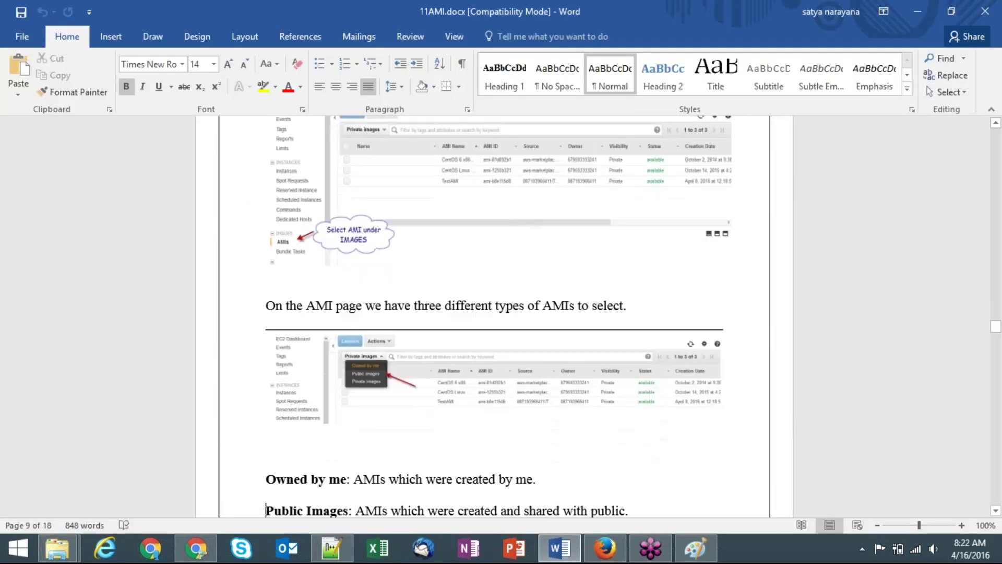
# Switch to Paint and sketch a computer with an arrow to a boxed AMI, adding a circled S3 label and a region note.
pyautogui.hotkey('alt', 'Tab')
pyautogui.click(711, 555)
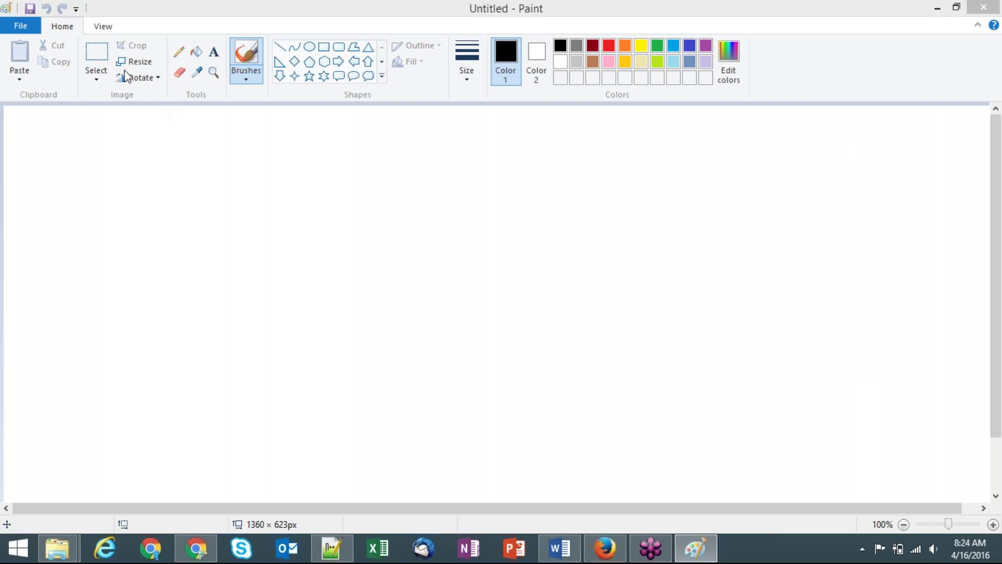
pyautogui.moveTo(84, 184)
pyautogui.mouseDown()
pyautogui.moveTo(88, 172)
pyautogui.moveTo(115, 203)
pyautogui.moveTo(82, 212)
pyautogui.moveTo(86, 179)
pyautogui.mouseUp()
pyautogui.moveTo(98, 215)
pyautogui.mouseDown()
pyautogui.moveTo(100, 238)
pyautogui.moveTo(111, 236)
pyautogui.mouseUp()
pyautogui.moveTo(150, 198); pyautogui.dragTo(172, 193)
pyautogui.moveTo(189, 187)
pyautogui.mouseDown()
pyautogui.moveTo(278, 206)
pyautogui.moveTo(265, 152)
pyautogui.moveTo(226, 169)
pyautogui.moveTo(255, 187)
pyautogui.mouseUp()
pyautogui.moveTo(264, 191); pyautogui.dragTo(290, 168)
pyautogui.moveTo(285, 170); pyautogui.dragTo(288, 185)
pyautogui.moveTo(200, 151)
pyautogui.mouseDown()
pyautogui.moveTo(312, 128)
pyautogui.moveTo(242, 240)
pyautogui.moveTo(206, 149)
pyautogui.mouseUp()
pyautogui.moveTo(232, 115); pyautogui.dragTo(222, 133)
pyautogui.moveTo(241, 114)
pyautogui.mouseDown()
pyautogui.moveTo(255, 137)
pyautogui.moveTo(230, 108)
pyautogui.mouseUp()
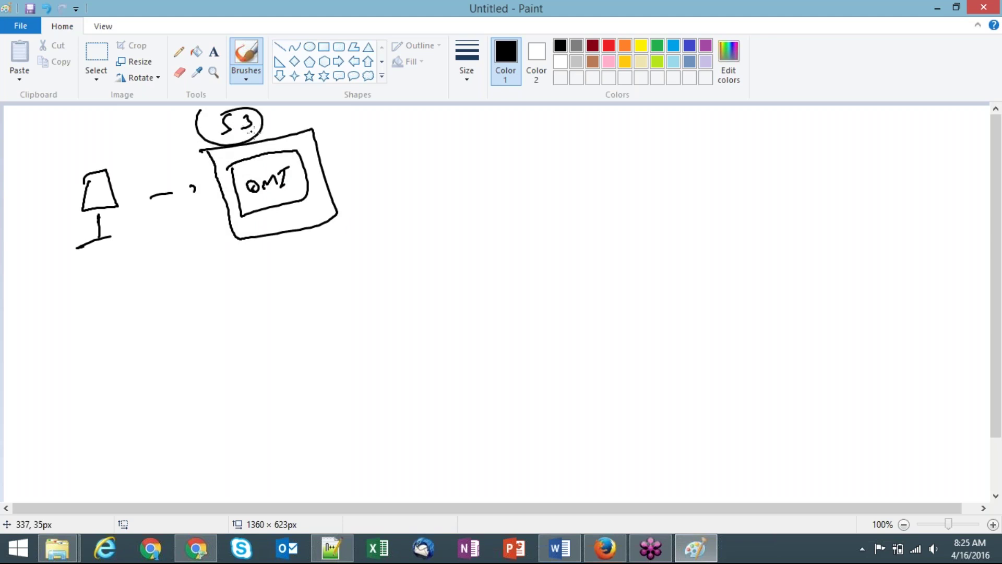
pyautogui.moveTo(324, 176); pyautogui.dragTo(340, 170)
pyautogui.moveTo(349, 162); pyautogui.dragTo(434, 148)
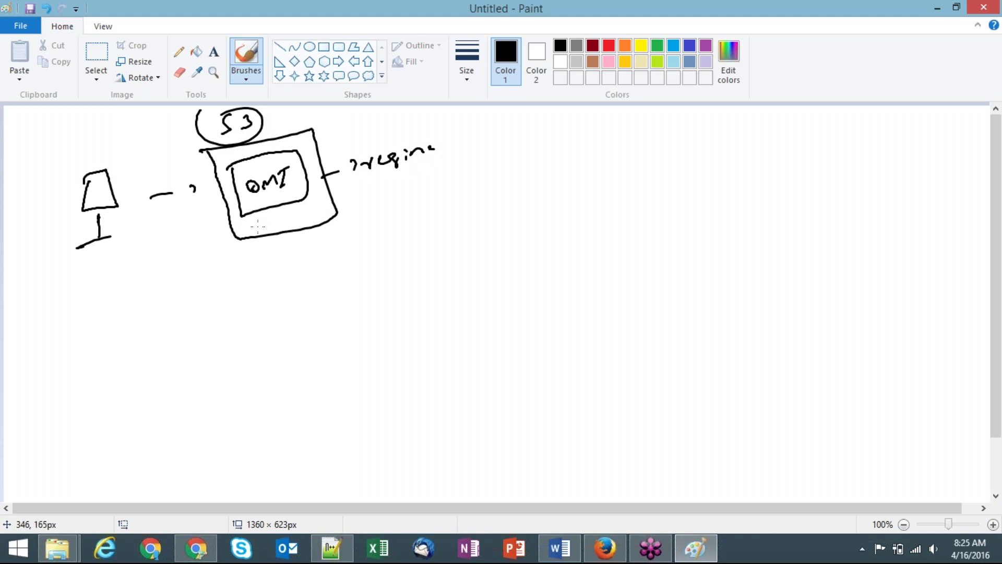
# Sketch a second box labelled S3 to the right of the AMI drawing and fill it with six small items.
pyautogui.moveTo(584, 191); pyautogui.dragTo(573, 206)
pyautogui.moveTo(595, 189); pyautogui.dragTo(600, 207)
pyautogui.moveTo(560, 262)
pyautogui.mouseDown()
pyautogui.moveTo(563, 309)
pyautogui.moveTo(650, 224)
pyautogui.moveTo(571, 315)
pyautogui.moveTo(564, 284)
pyautogui.moveTo(582, 250)
pyautogui.moveTo(595, 259)
pyautogui.mouseUp()
pyautogui.moveTo(615, 253); pyautogui.dragTo(631, 250)
pyautogui.moveTo(653, 248)
pyautogui.mouseDown()
pyautogui.moveTo(669, 235)
pyautogui.moveTo(674, 243)
pyautogui.mouseUp()
pyautogui.moveTo(588, 285)
pyautogui.mouseDown()
pyautogui.moveTo(595, 272)
pyautogui.moveTo(589, 281)
pyautogui.mouseUp()
pyautogui.moveTo(610, 279)
pyautogui.mouseDown()
pyautogui.moveTo(624, 269)
pyautogui.moveTo(624, 279)
pyautogui.mouseUp()
pyautogui.moveTo(640, 274); pyautogui.dragTo(652, 264)
# Draw two connecting lines from the AMI box towards the second S3 box and cross both out.
pyautogui.moveTo(580, 256)
pyautogui.mouseDown()
pyautogui.moveTo(268, 245)
pyautogui.moveTo(261, 255)
pyautogui.mouseUp()
pyautogui.moveTo(308, 192); pyautogui.dragTo(475, 216)
pyautogui.moveTo(497, 214); pyautogui.dragTo(506, 222)
pyautogui.moveTo(450, 184)
pyautogui.mouseDown()
pyautogui.moveTo(456, 193)
pyautogui.moveTo(423, 211)
pyautogui.moveTo(454, 257)
pyautogui.mouseUp()
pyautogui.moveTo(439, 260); pyautogui.dragTo(470, 241)
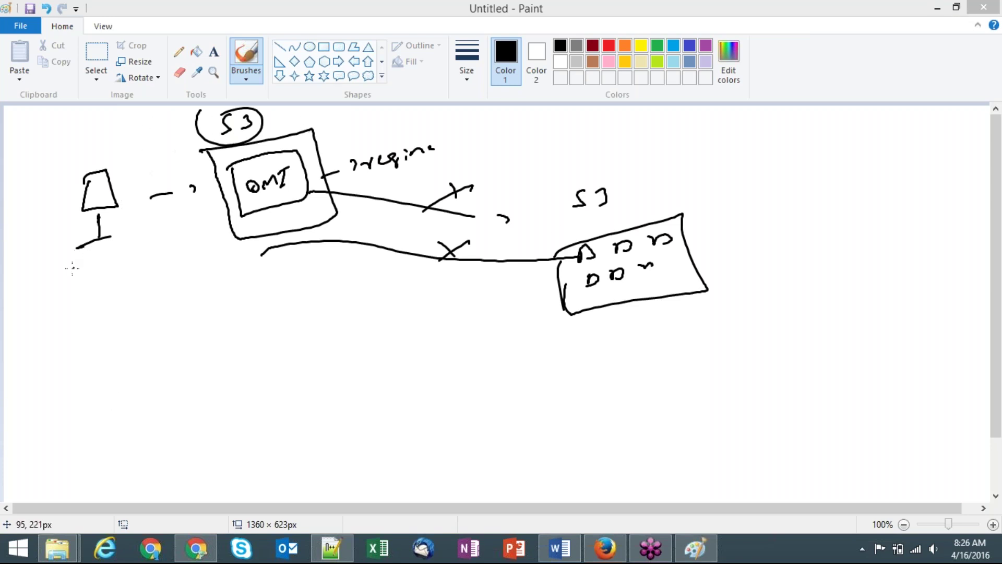
# Handwrite a bulleted packages/services line below the computer and add a circled note beside it.
pyautogui.moveTo(87, 283); pyautogui.dragTo(83, 291)
pyautogui.moveTo(100, 278)
pyautogui.mouseDown()
pyautogui.moveTo(102, 287)
pyautogui.moveTo(172, 292)
pyautogui.moveTo(232, 282)
pyautogui.moveTo(247, 294)
pyautogui.moveTo(321, 271)
pyautogui.moveTo(335, 279)
pyautogui.mouseUp()
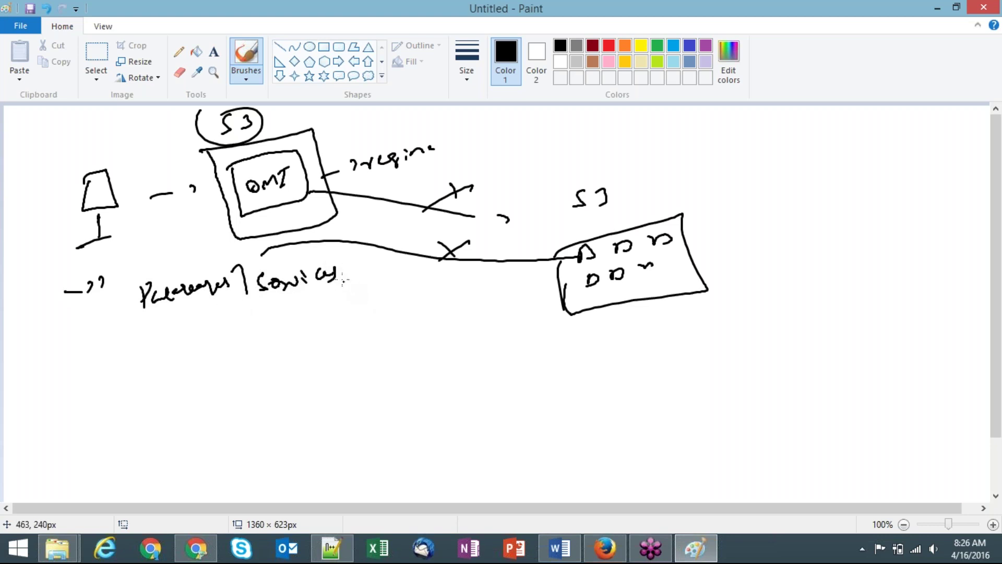
pyautogui.moveTo(352, 288)
pyautogui.mouseDown()
pyautogui.moveTo(355, 297)
pyautogui.moveTo(455, 291)
pyautogui.moveTo(422, 301)
pyautogui.mouseUp()
pyautogui.moveTo(349, 292)
pyautogui.mouseDown()
pyautogui.moveTo(473, 313)
pyautogui.moveTo(392, 286)
pyautogui.mouseUp()
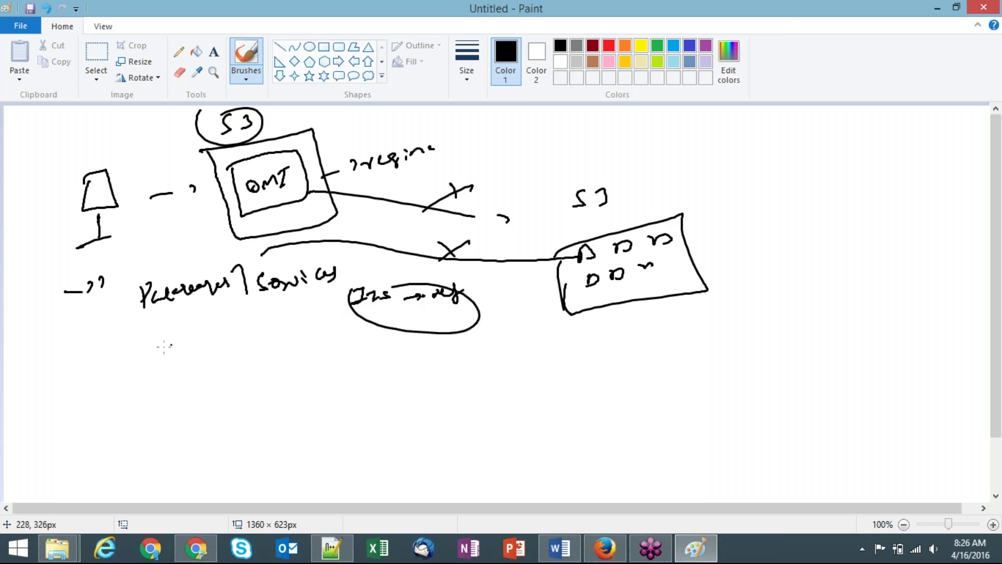
# Handwrite a second bullet reading video/photos/users (customers) below the packages/services line.
pyautogui.moveTo(85, 364); pyautogui.dragTo(100, 361)
pyautogui.moveTo(111, 348); pyautogui.dragTo(110, 366)
pyautogui.click(151, 348)
pyautogui.moveTo(150, 348)
pyautogui.mouseDown()
pyautogui.moveTo(203, 341)
pyautogui.moveTo(213, 355)
pyautogui.moveTo(316, 335)
pyautogui.moveTo(302, 367)
pyautogui.mouseUp()
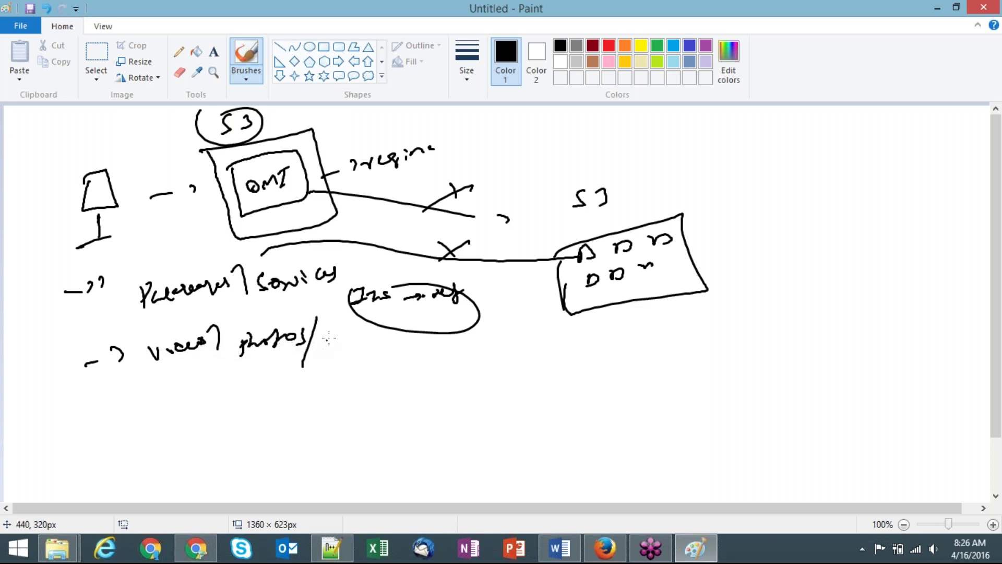
pyautogui.moveTo(330, 344)
pyautogui.mouseDown()
pyautogui.moveTo(372, 356)
pyautogui.moveTo(409, 342)
pyautogui.moveTo(481, 340)
pyautogui.mouseUp()
# Handwrite a third bullet listing DB, mysql and mssql, and outline all three bullets with one large box.
pyautogui.moveTo(99, 421); pyautogui.dragTo(125, 422)
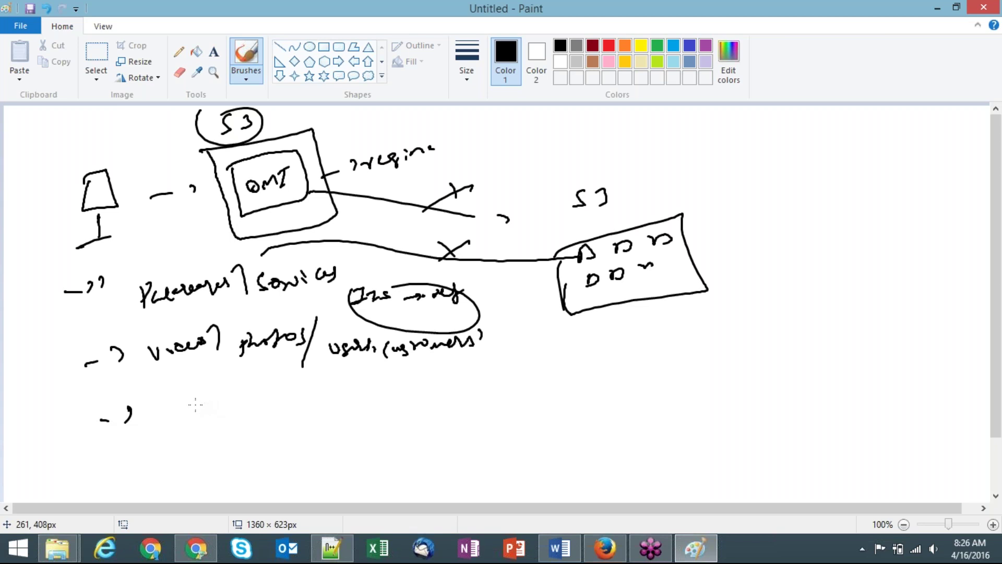
pyautogui.moveTo(193, 403)
pyautogui.mouseDown()
pyautogui.moveTo(196, 418)
pyautogui.moveTo(209, 407)
pyautogui.moveTo(233, 418)
pyautogui.moveTo(267, 400)
pyautogui.moveTo(312, 394)
pyautogui.moveTo(318, 407)
pyautogui.moveTo(398, 385)
pyautogui.mouseUp()
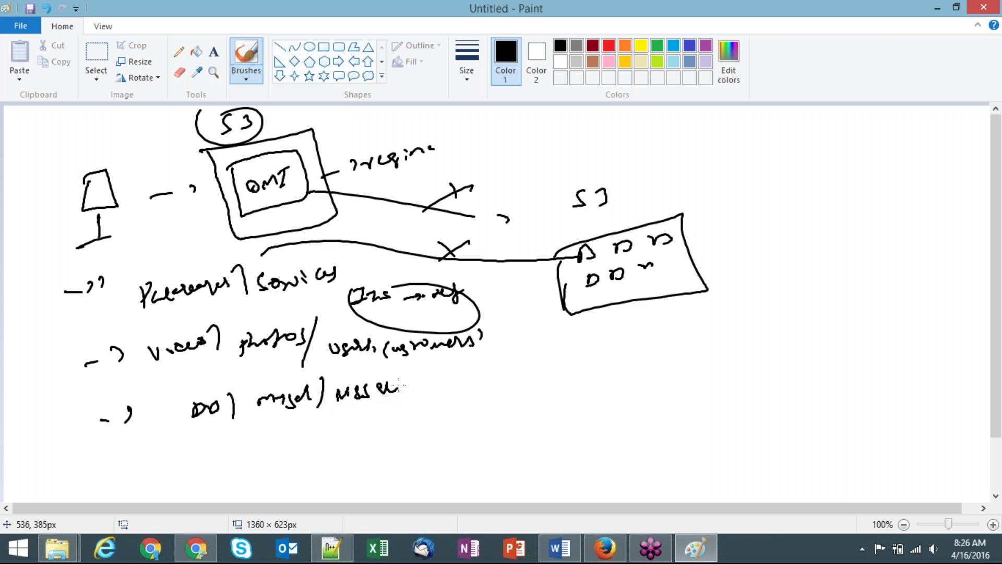
pyautogui.moveTo(88, 281)
pyautogui.mouseDown()
pyautogui.moveTo(60, 448)
pyautogui.moveTo(291, 450)
pyautogui.moveTo(473, 428)
pyautogui.moveTo(508, 365)
pyautogui.moveTo(470, 287)
pyautogui.moveTo(250, 252)
pyautogui.moveTo(86, 274)
pyautogui.moveTo(85, 293)
pyautogui.mouseUp()
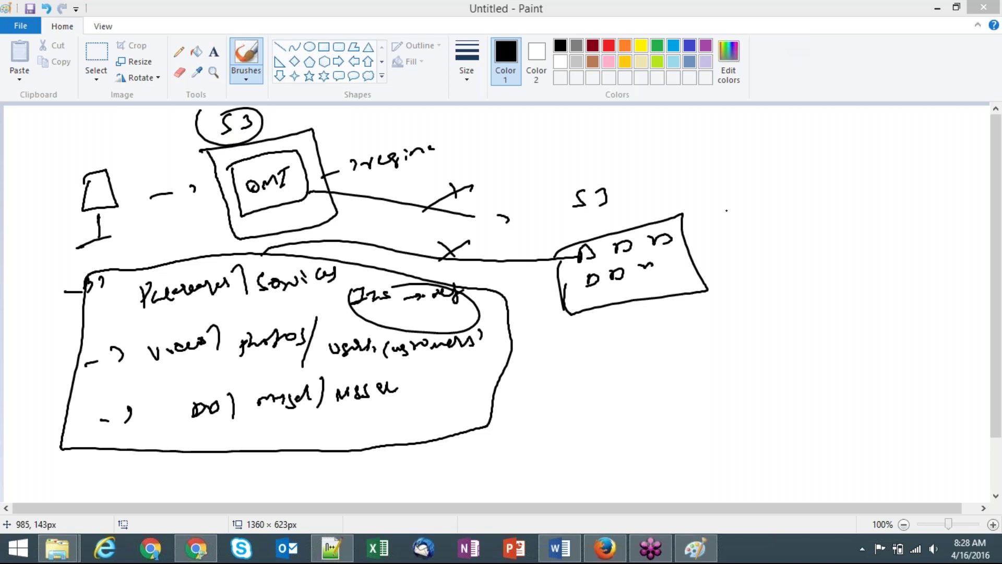
pyautogui.click(524, 462)
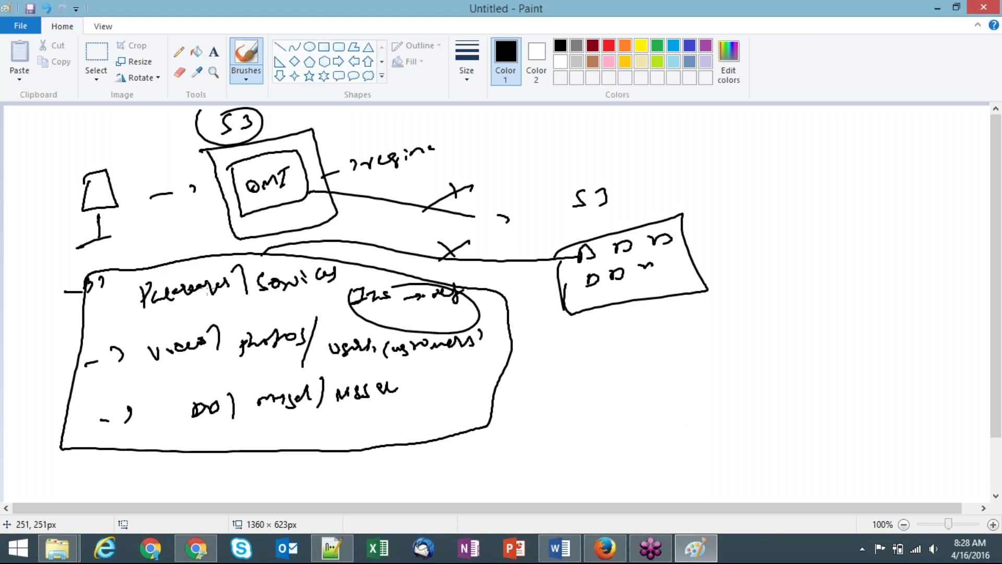
# Draw an AMI shape to the right of the outlined list and connect the list to it with an arrow and three lines.
pyautogui.moveTo(478, 400); pyautogui.dragTo(544, 406)
pyautogui.moveTo(611, 342)
pyautogui.mouseDown()
pyautogui.moveTo(611, 374)
pyautogui.moveTo(650, 324)
pyautogui.moveTo(642, 370)
pyautogui.moveTo(613, 372)
pyautogui.mouseUp()
pyautogui.moveTo(601, 396)
pyautogui.mouseDown()
pyautogui.moveTo(641, 390)
pyautogui.moveTo(651, 400)
pyautogui.mouseUp()
pyautogui.moveTo(487, 311); pyautogui.dragTo(592, 343)
pyautogui.moveTo(459, 340); pyautogui.dragTo(568, 348)
pyautogui.moveTo(421, 379); pyautogui.dragTo(587, 360)
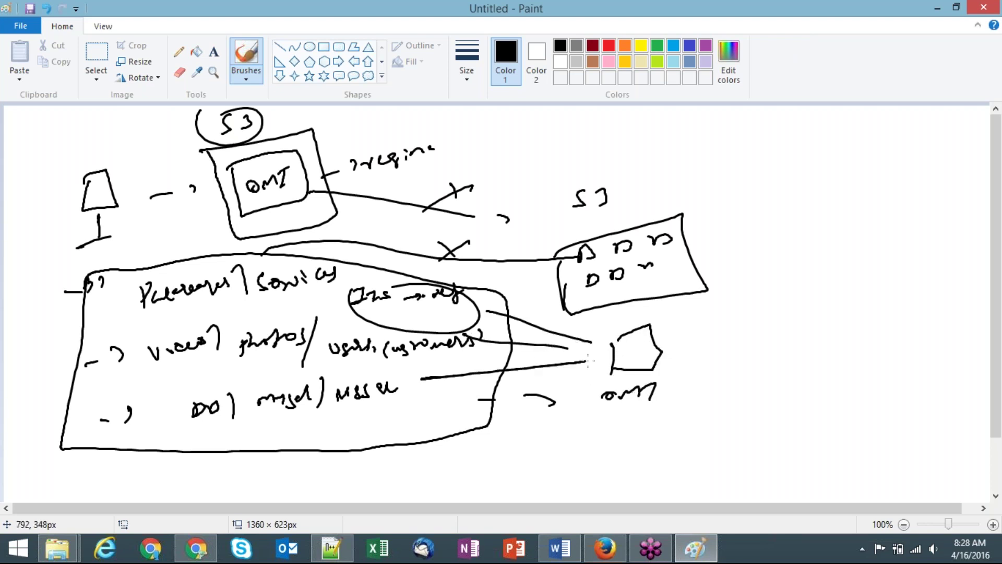
# Draw an arrow from the AMI shape to a new computer, circle the AMI shape, and add a line leading out of it.
pyautogui.moveTo(675, 340); pyautogui.dragTo(699, 336)
pyautogui.moveTo(723, 320); pyautogui.dragTo(723, 334)
pyautogui.moveTo(776, 275); pyautogui.dragTo(778, 289)
pyautogui.moveTo(790, 272)
pyautogui.mouseDown()
pyautogui.moveTo(816, 285)
pyautogui.moveTo(792, 328)
pyautogui.mouseUp()
pyautogui.moveTo(774, 338); pyautogui.dragTo(809, 326)
pyautogui.moveTo(777, 277); pyautogui.dragTo(798, 267)
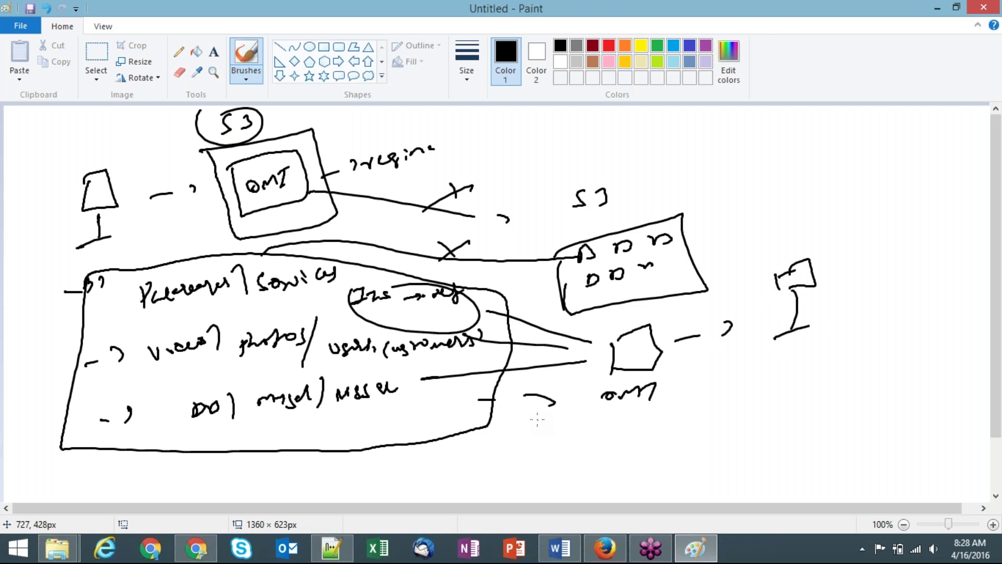
pyautogui.moveTo(568, 328); pyautogui.dragTo(611, 316)
pyautogui.moveTo(652, 341); pyautogui.dragTo(725, 311)
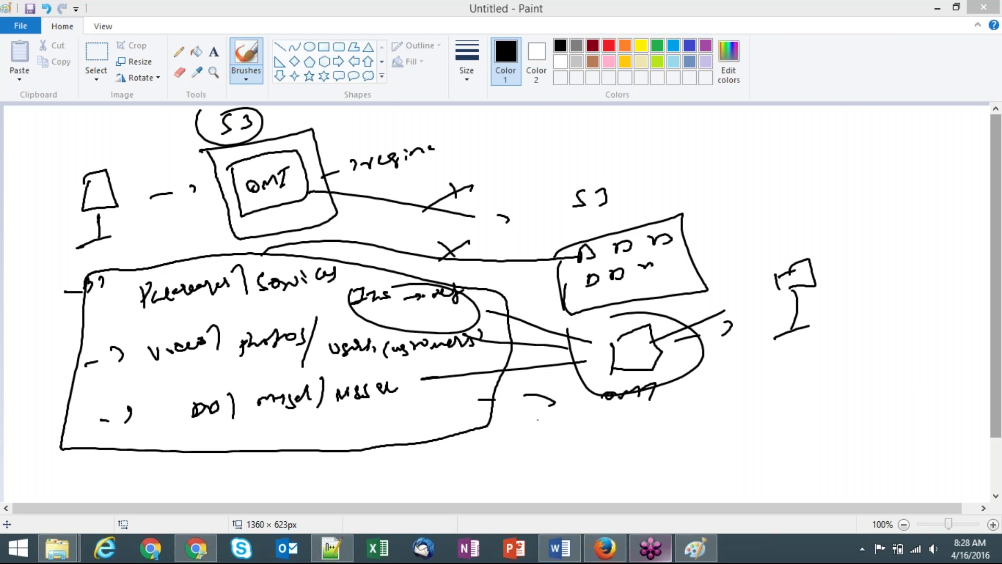
# Switch to the EC2 console in Firefox, view the windows instance's details, and deselect it.
pyautogui.click(610, 552)
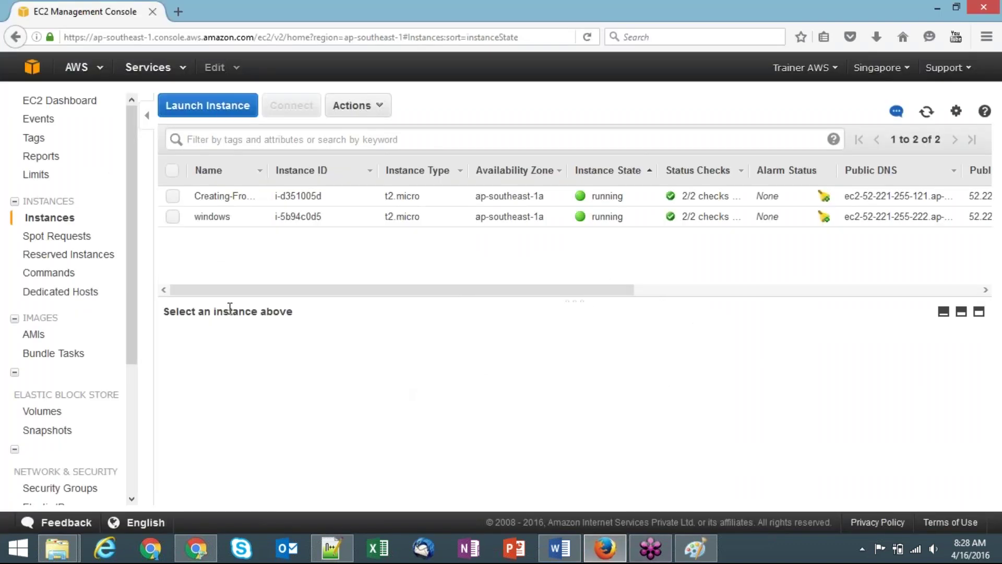
pyautogui.click(173, 216)
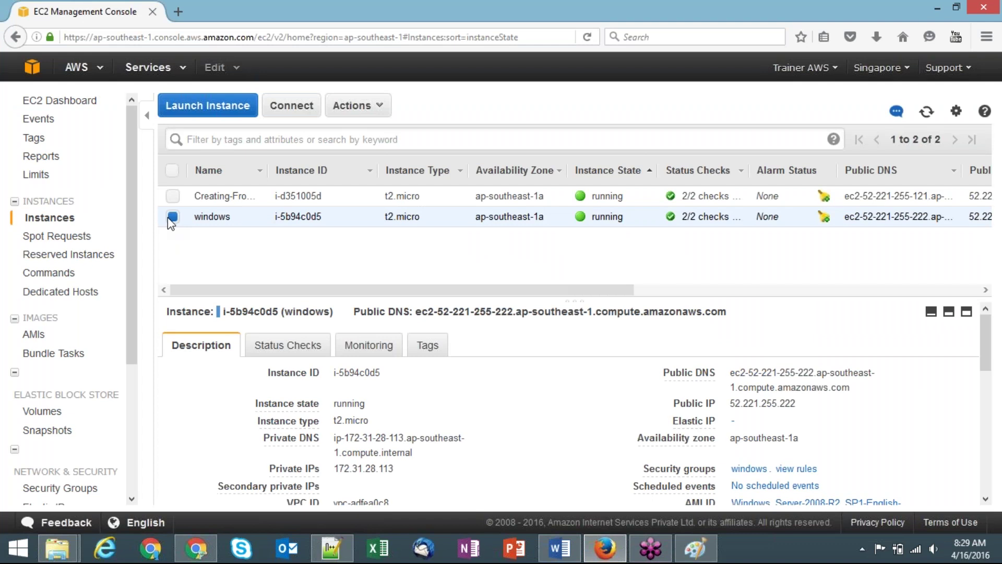
pyautogui.click(172, 216)
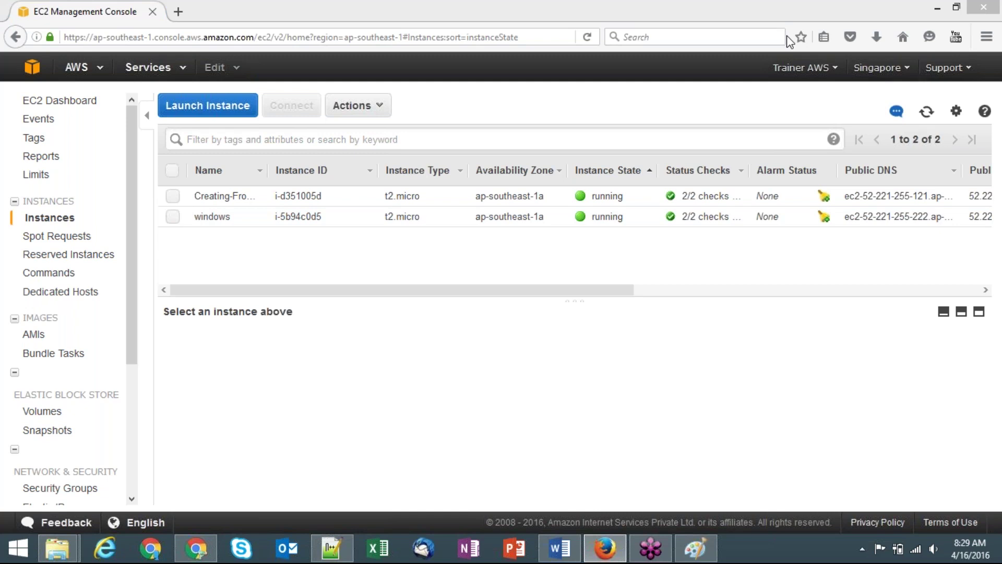
pyautogui.click(302, 290)
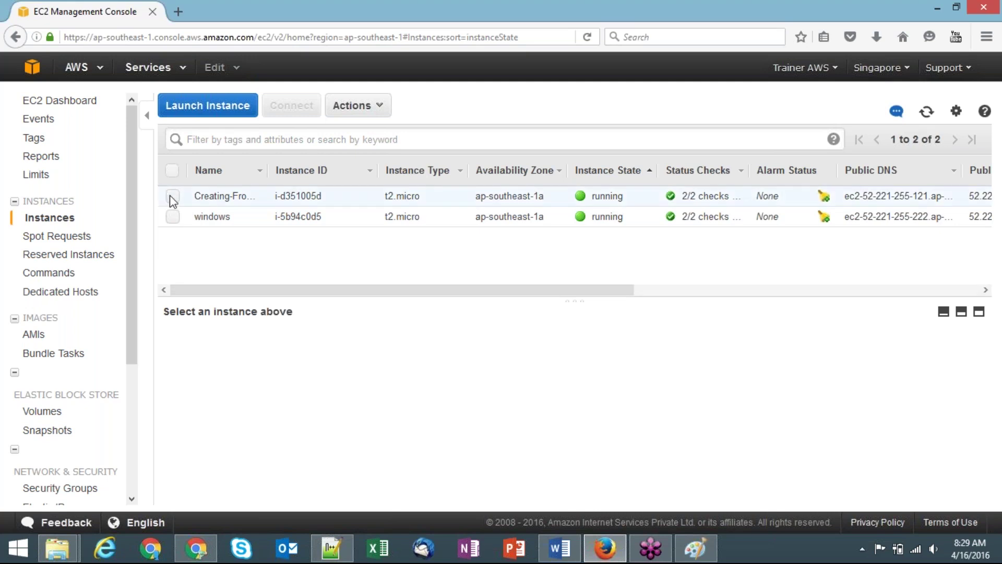
# Try to retrieve the Windows administrator password for the Creating-From-AMI instance, read the notice, and close the dialog.
pyautogui.click(172, 198)
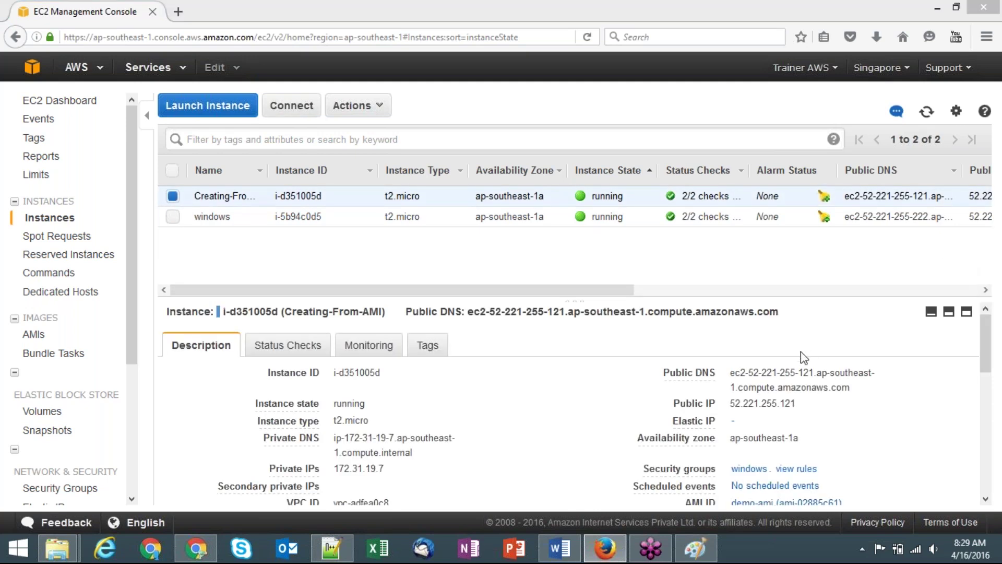
pyautogui.click(734, 404)
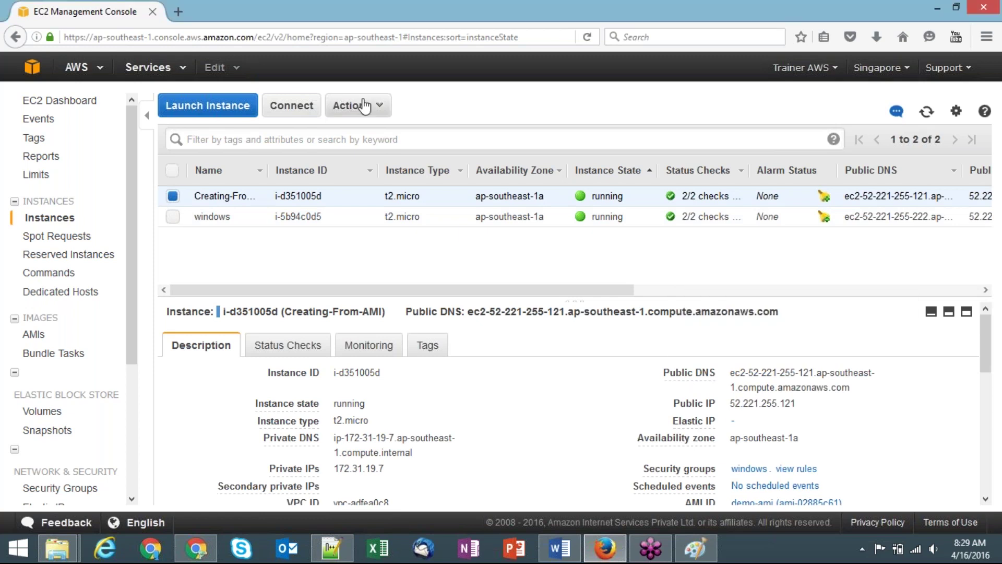
pyautogui.click(368, 116)
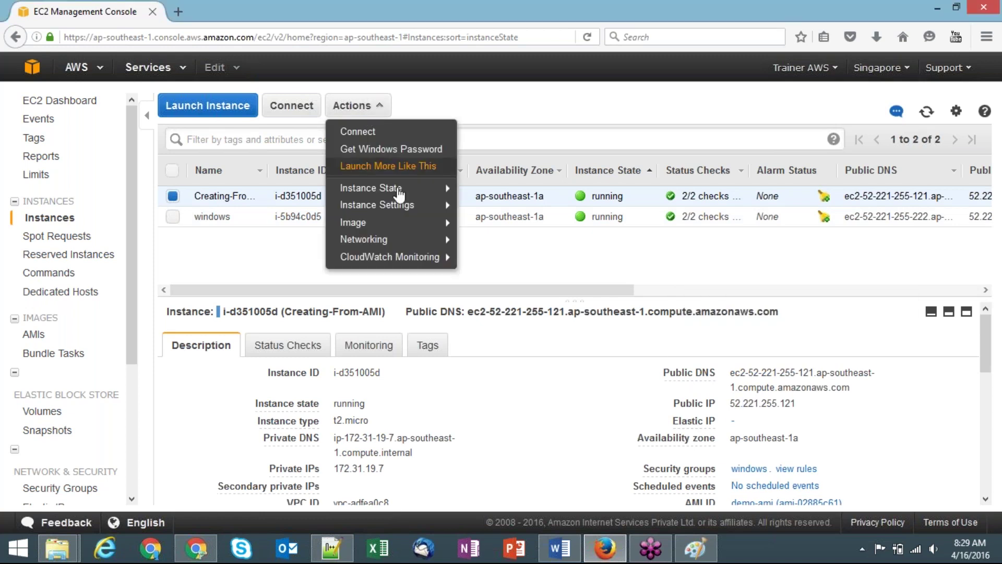
pyautogui.click(394, 155)
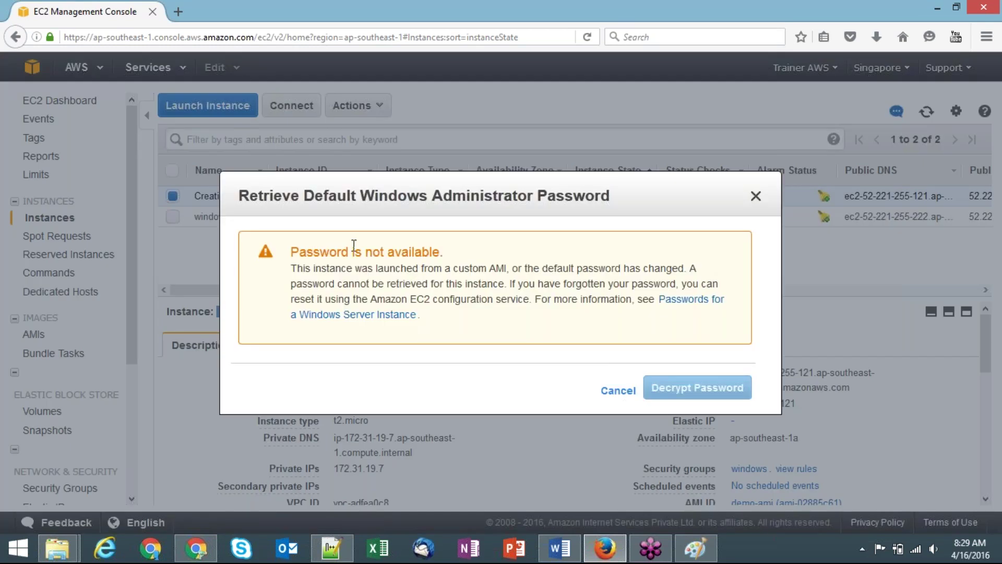
pyautogui.tripleClick(309, 252)
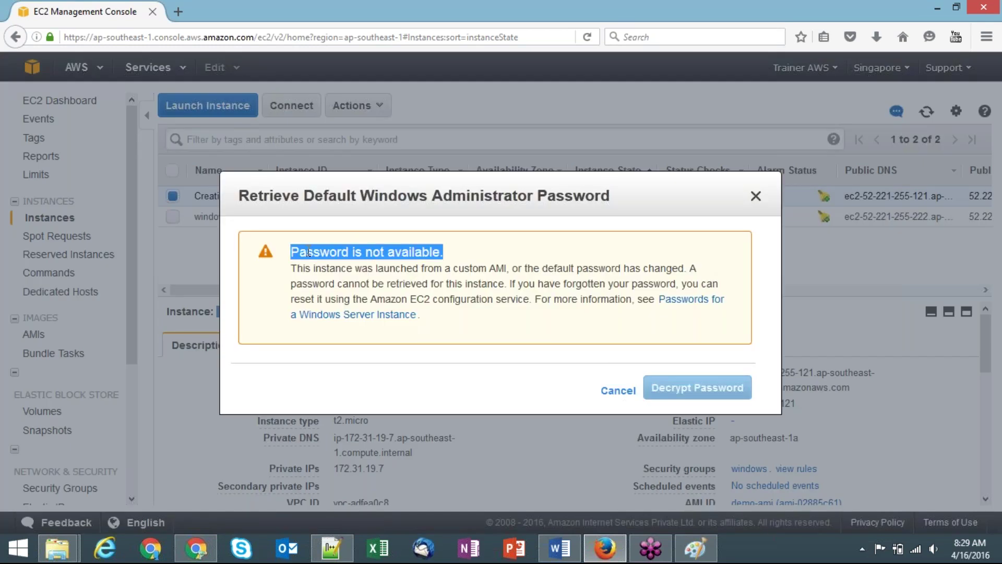
pyautogui.click(385, 245)
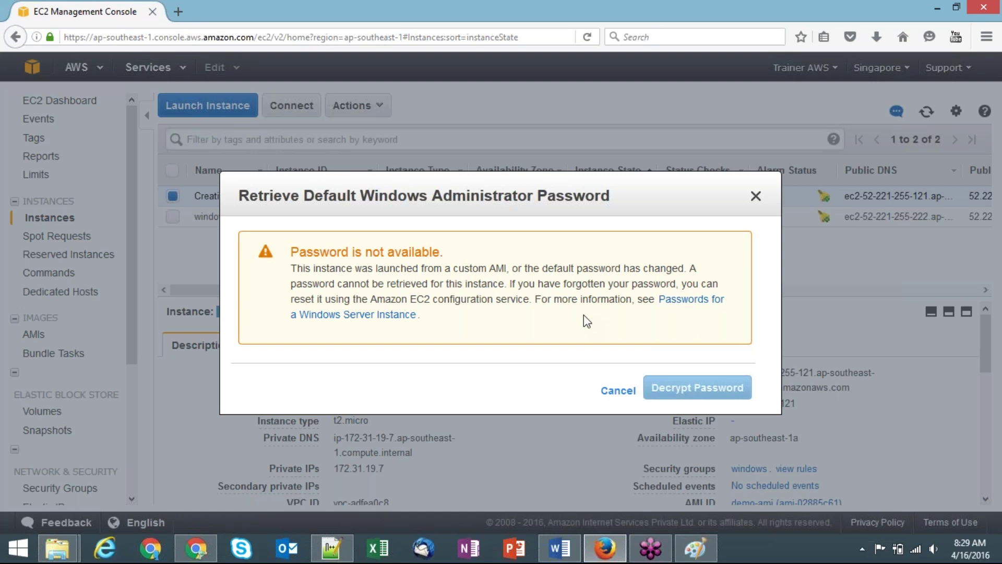
pyautogui.click(617, 395)
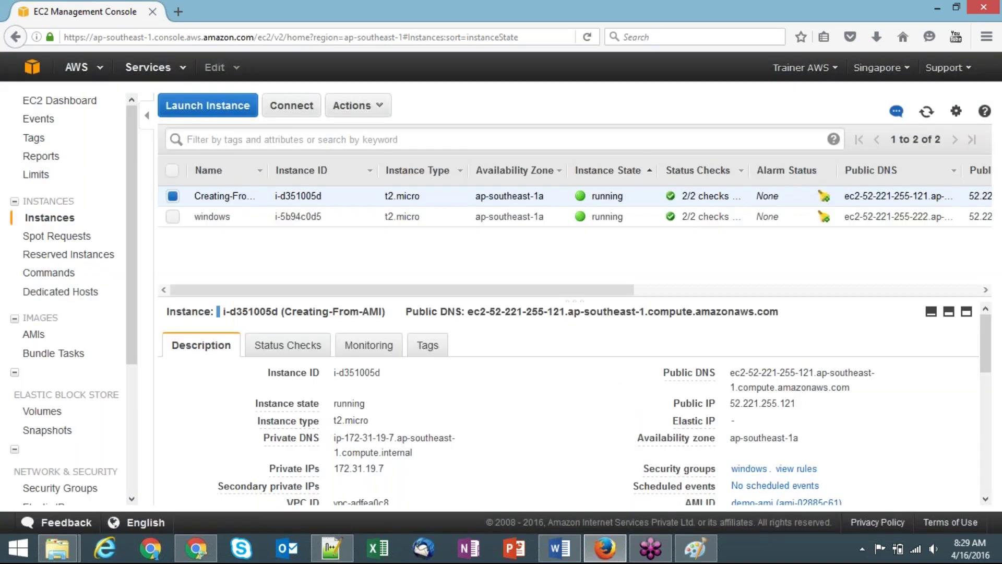
# Refresh the Instances list and deselect the Creating-From-AMI instance.
pyautogui.click(925, 111)
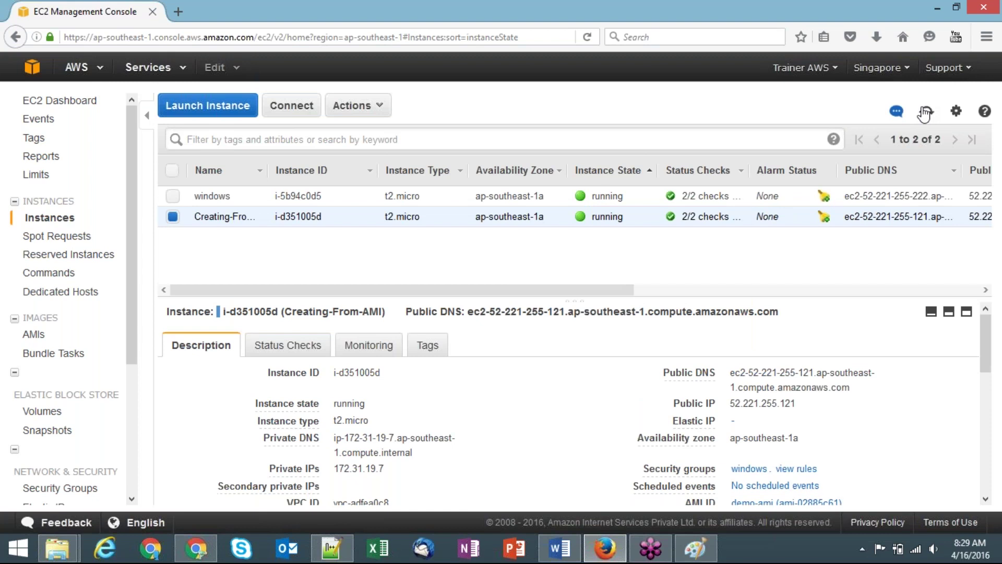
pyautogui.click(175, 219)
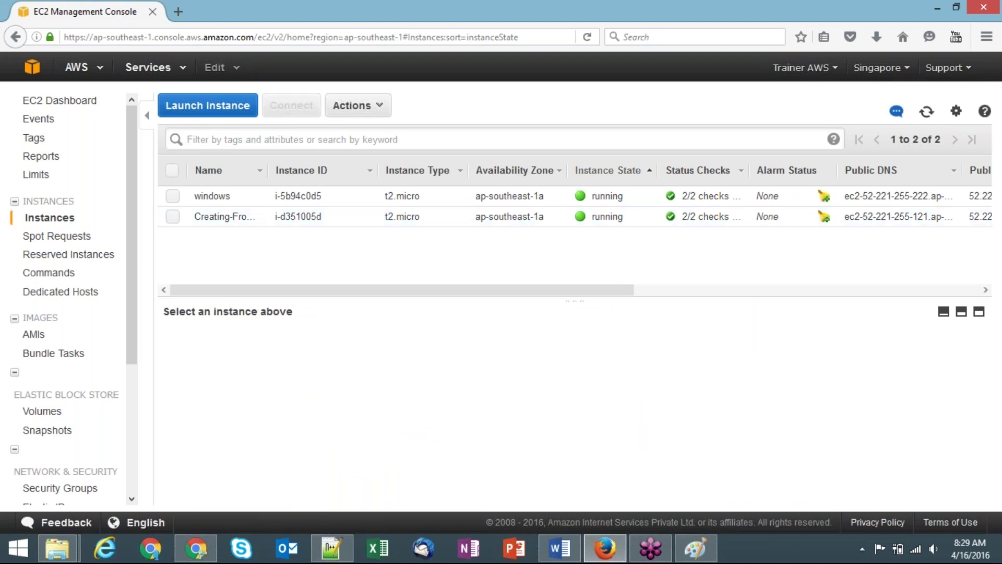
pyautogui.click(926, 111)
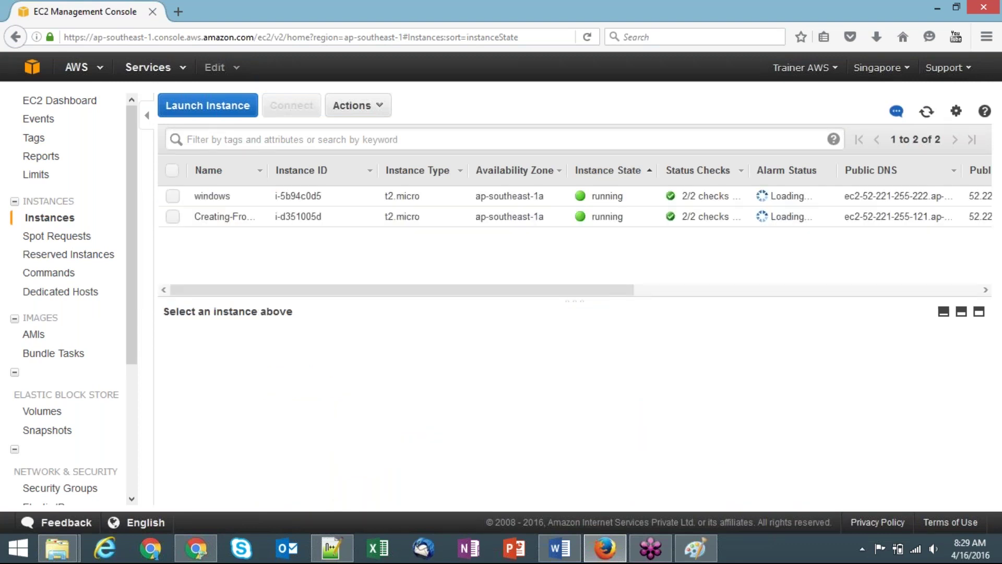
# Switch to the 11AMI.docx guide in Word and review the AMI types and the section on deploying a new instance from the created AMI.
pyautogui.click(559, 548)
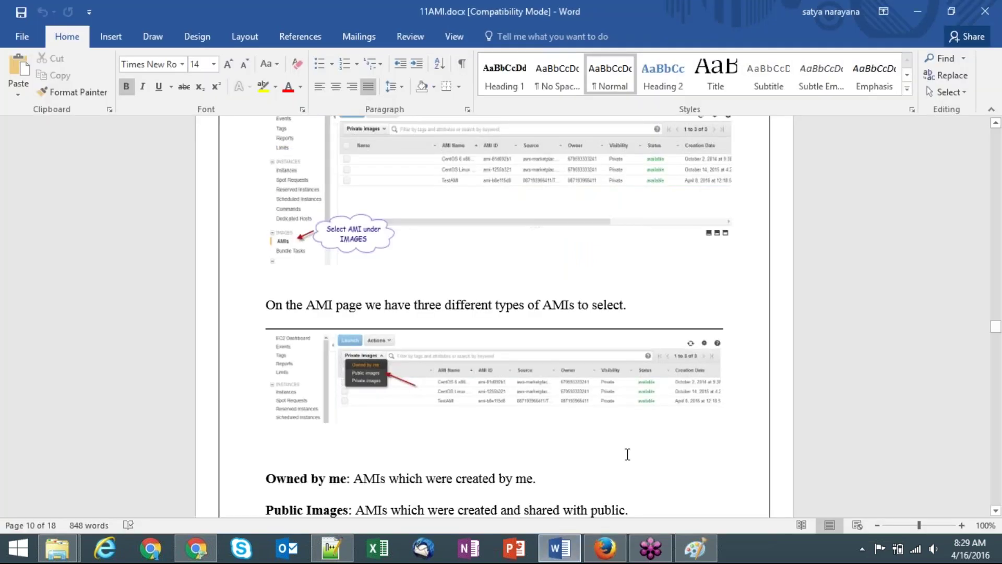
pyautogui.scroll(-10, 628, 454)
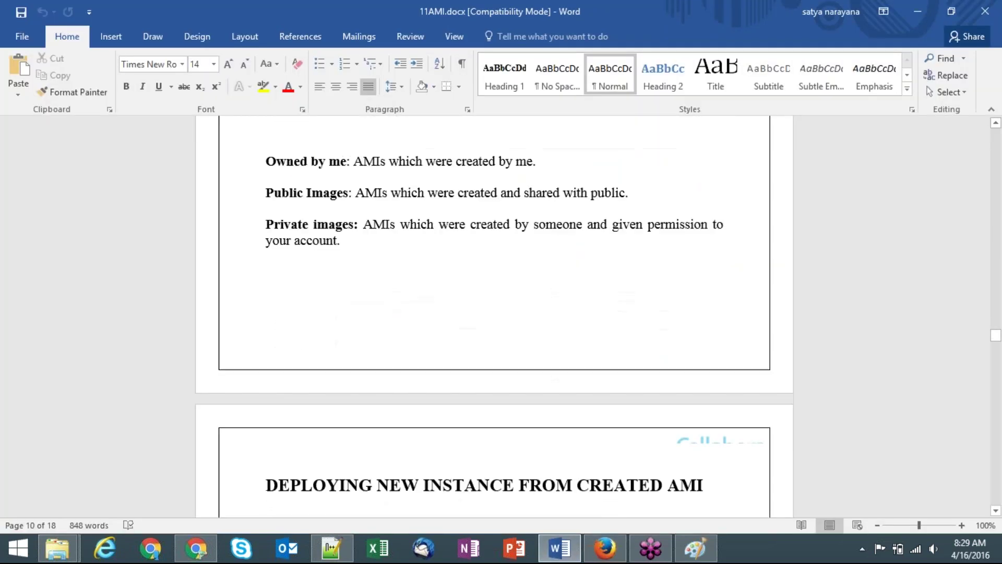
pyautogui.scroll(-15, 495, 313)
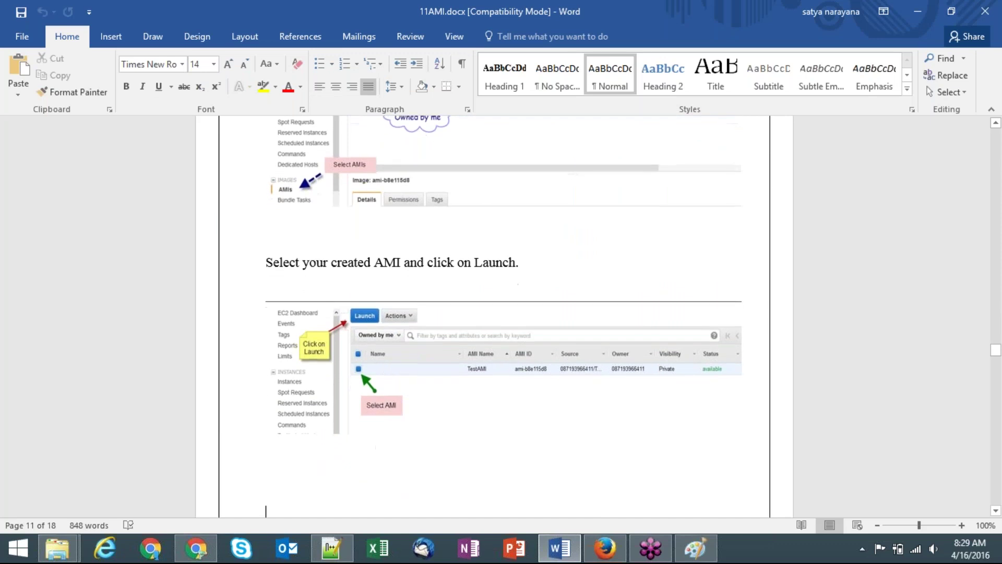
pyautogui.scroll(-20, 494, 313)
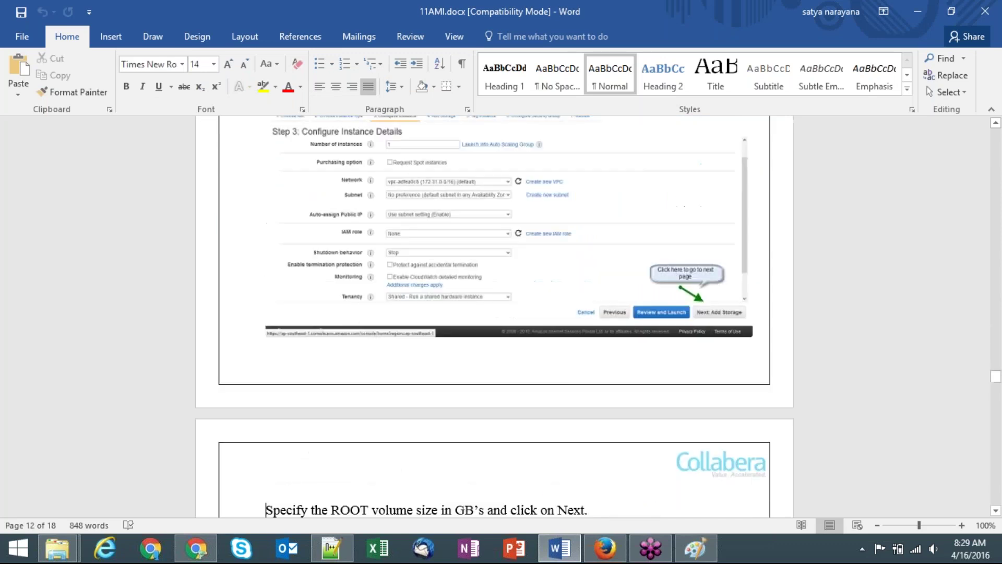
pyautogui.scroll(-14, 495, 313)
pyautogui.scroll(-5, 495, 313)
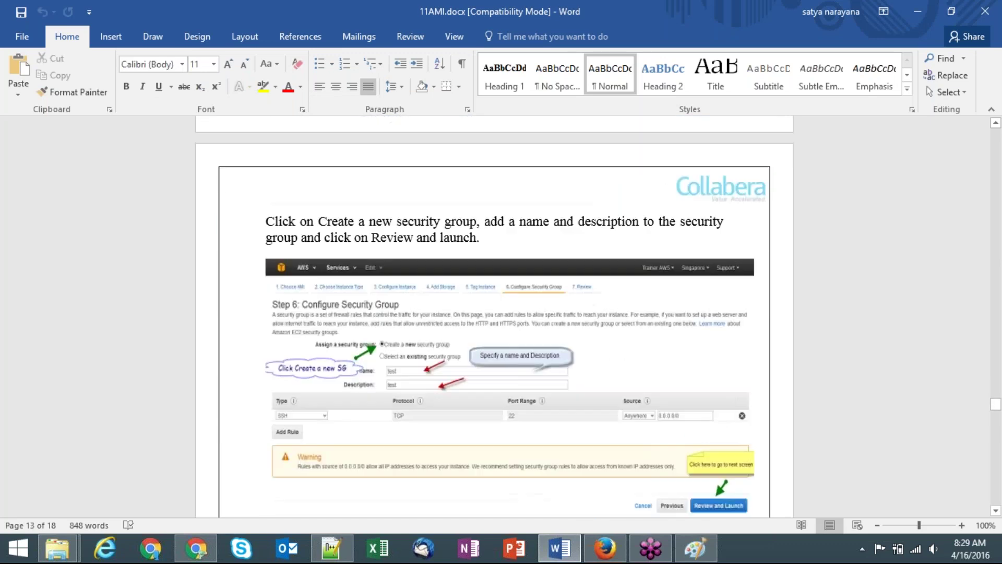
pyautogui.scroll(-20, 494, 313)
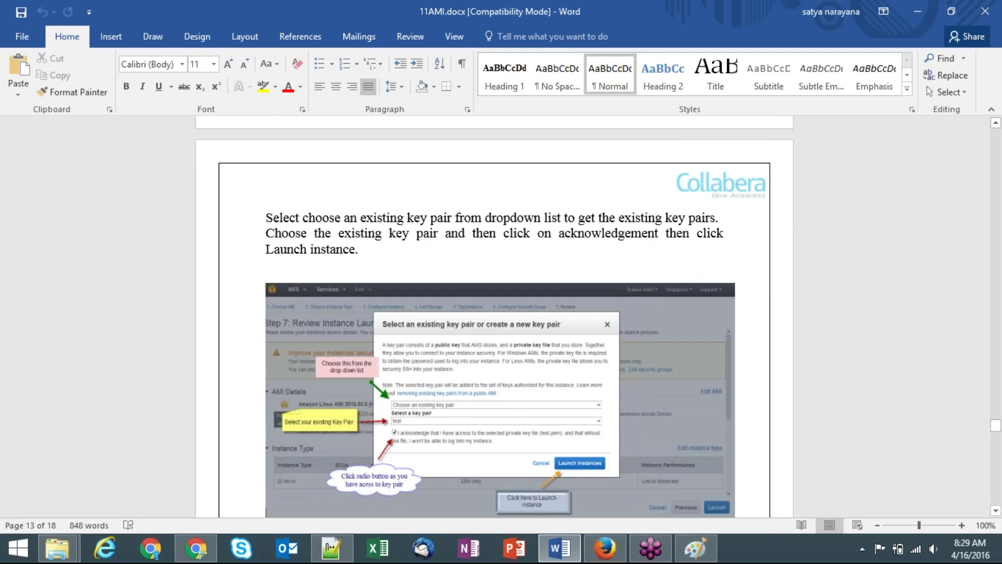
pyautogui.press('Down')
pyautogui.press('Down')
pyautogui.press('Down')
pyautogui.press('Down')
pyautogui.press('Down')
pyautogui.press('Down')
pyautogui.press('Down')
pyautogui.press('Down')
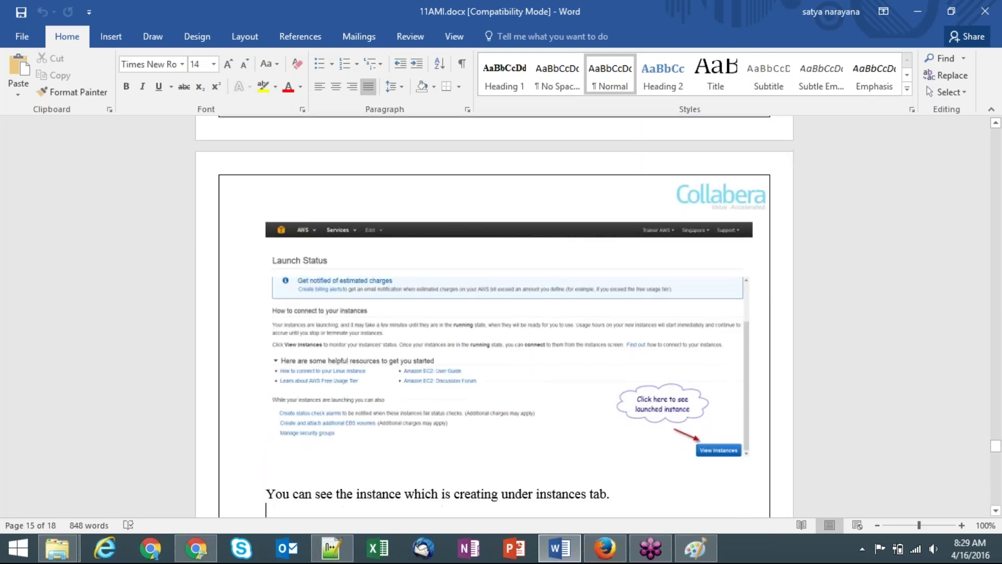
# Review the guide's Terminating AMI section, from selecting Deregister for the AMI through the confirmation popup.
pyautogui.press('Down')
pyautogui.press('Down')
pyautogui.press('Down')
pyautogui.press('Down')
pyautogui.press('Down')
pyautogui.press('Down')
pyautogui.press('Down')
pyautogui.press('Down')
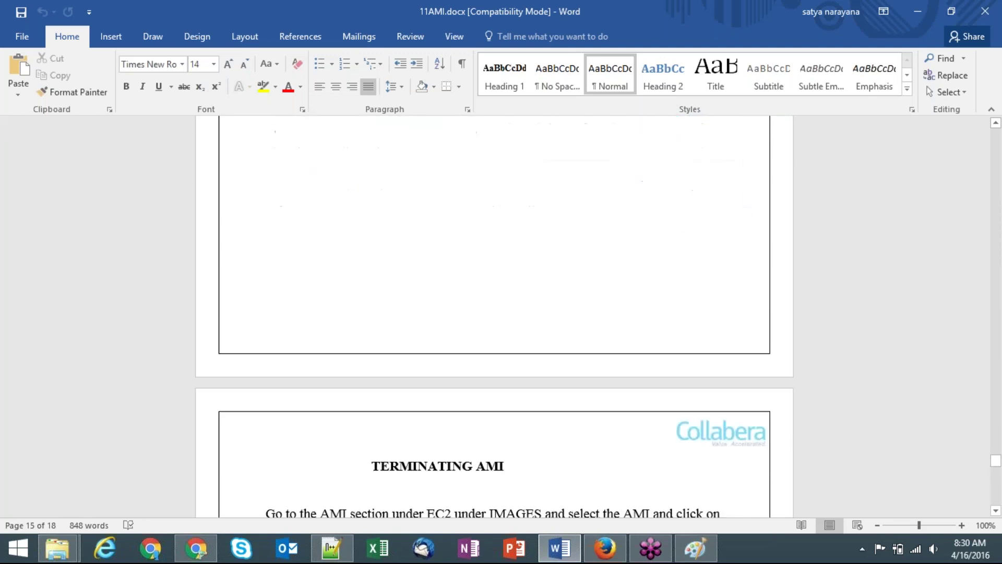
pyautogui.press('Up')
pyautogui.press('Up')
pyautogui.press('Up')
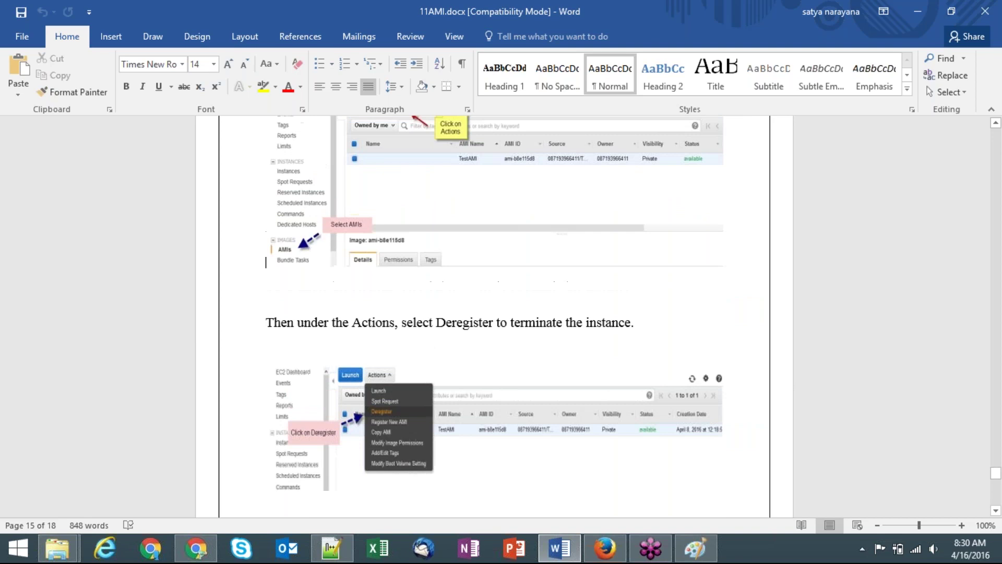
pyautogui.press('Up')
pyautogui.press('Up')
pyautogui.click(265, 480)
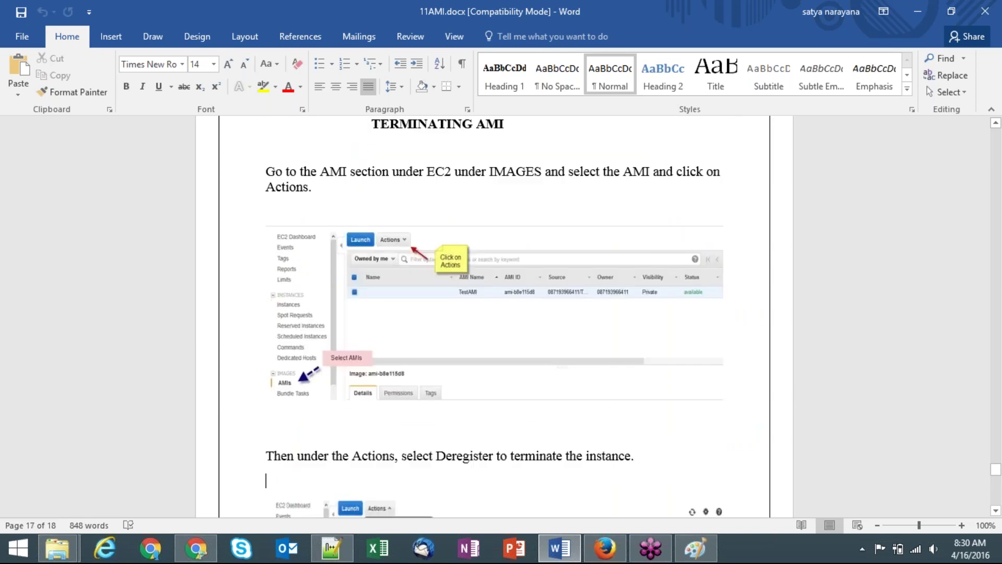
pyautogui.press('pagedown')
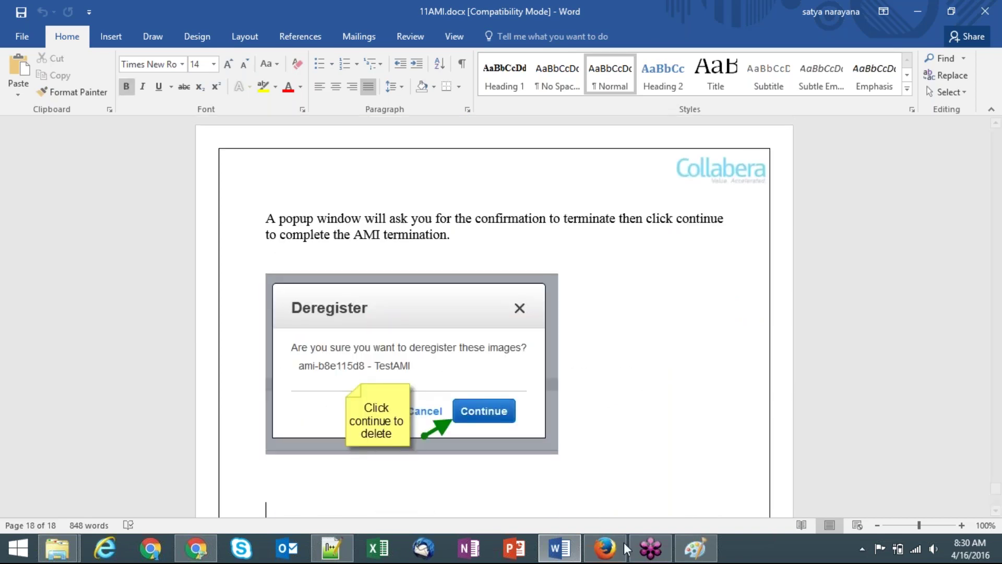
# Switch to the EC2 console in Firefox, select demo-ami in the AMIs list, and examine its available actions, including Deregister.
pyautogui.click(616, 555)
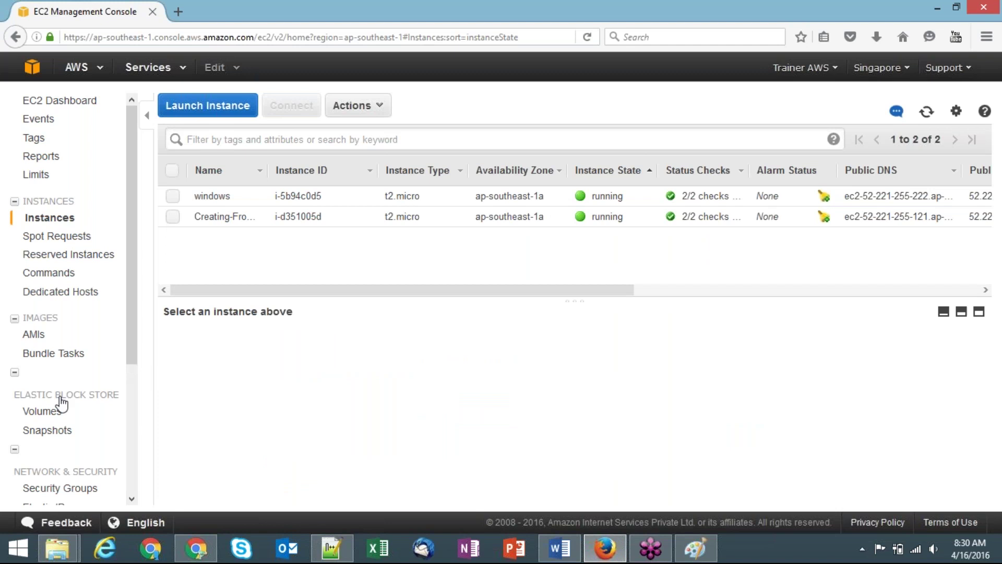
pyautogui.click(44, 336)
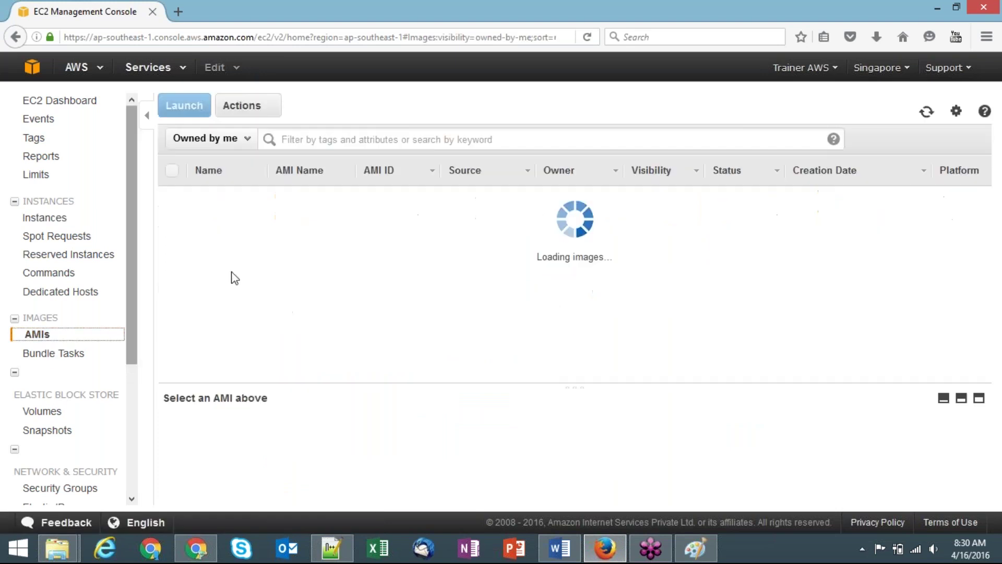
pyautogui.click(178, 201)
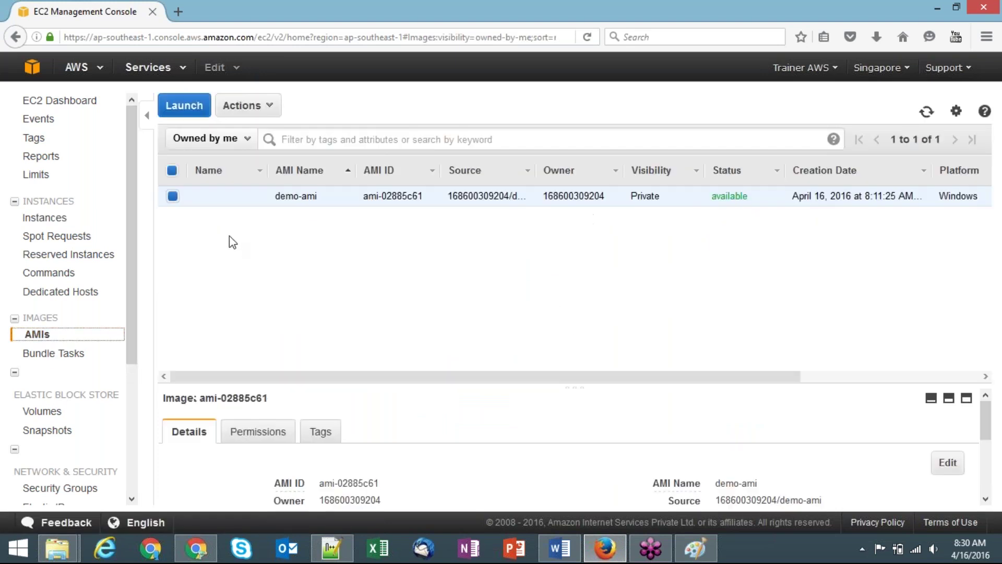
pyautogui.click(179, 202)
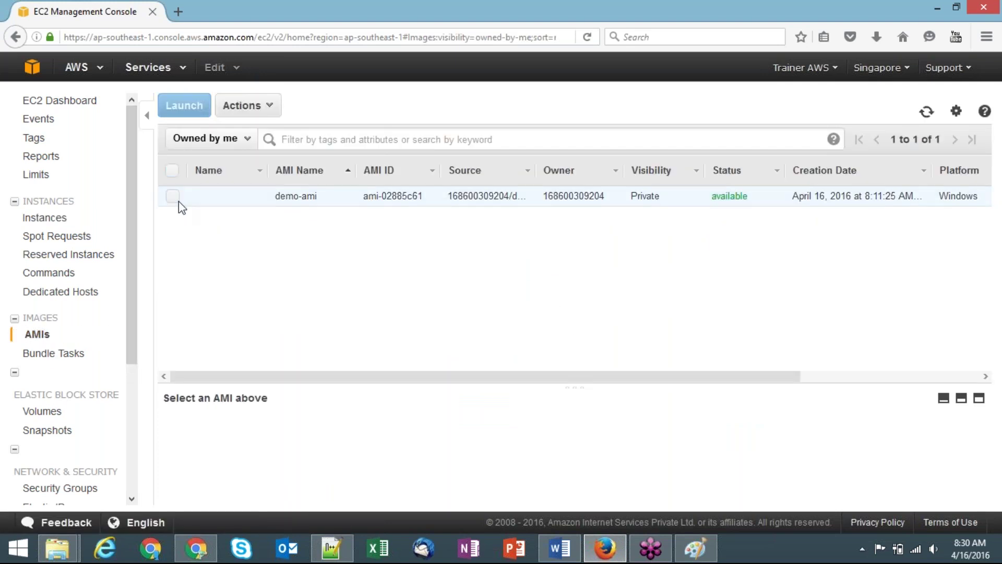
pyautogui.click(179, 201)
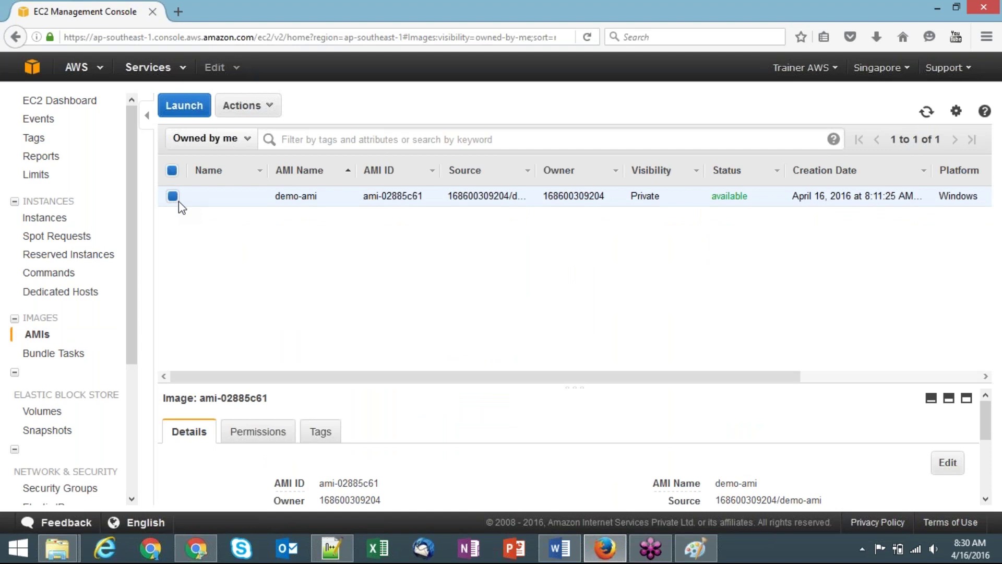
pyautogui.click(268, 107)
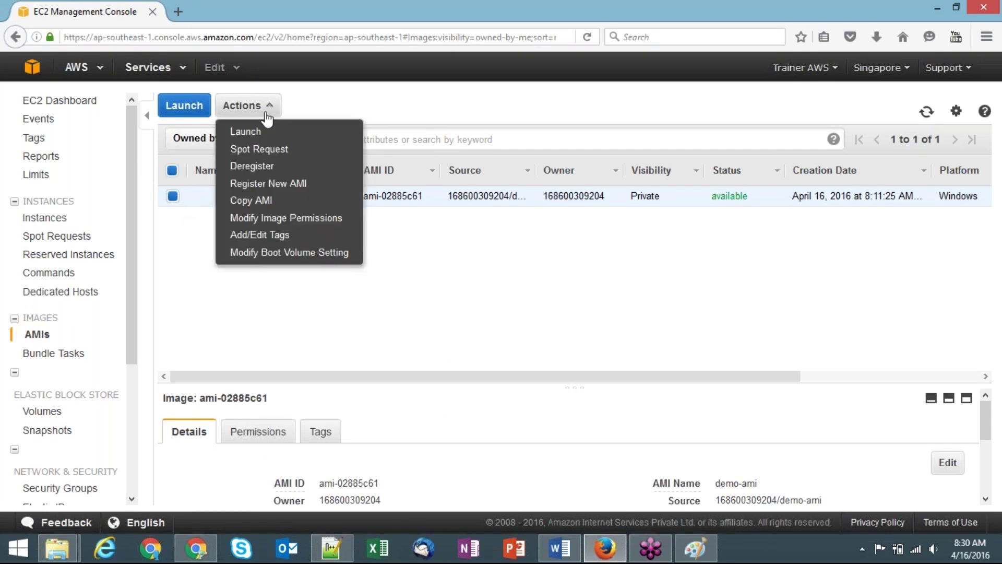
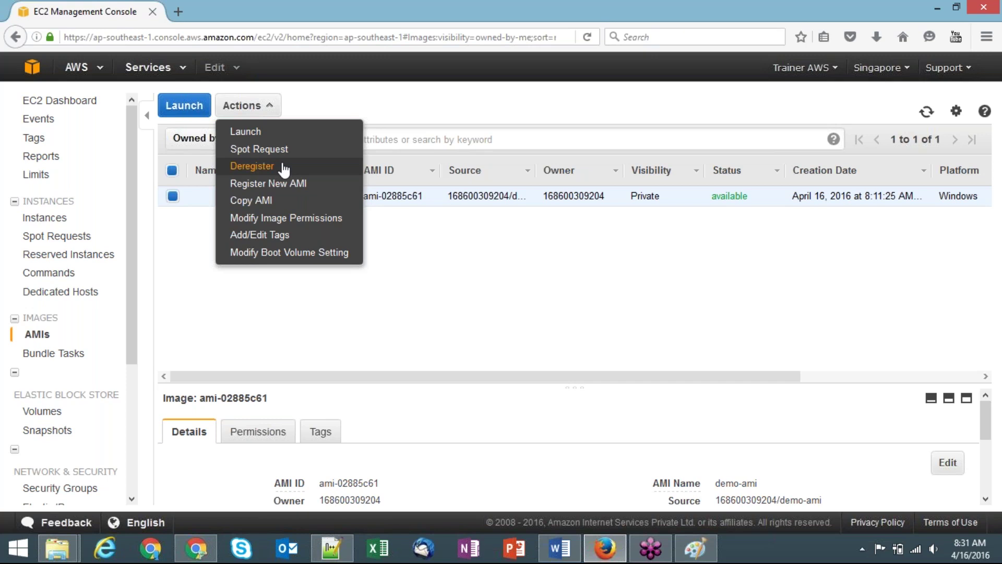
pyautogui.click(512, 309)
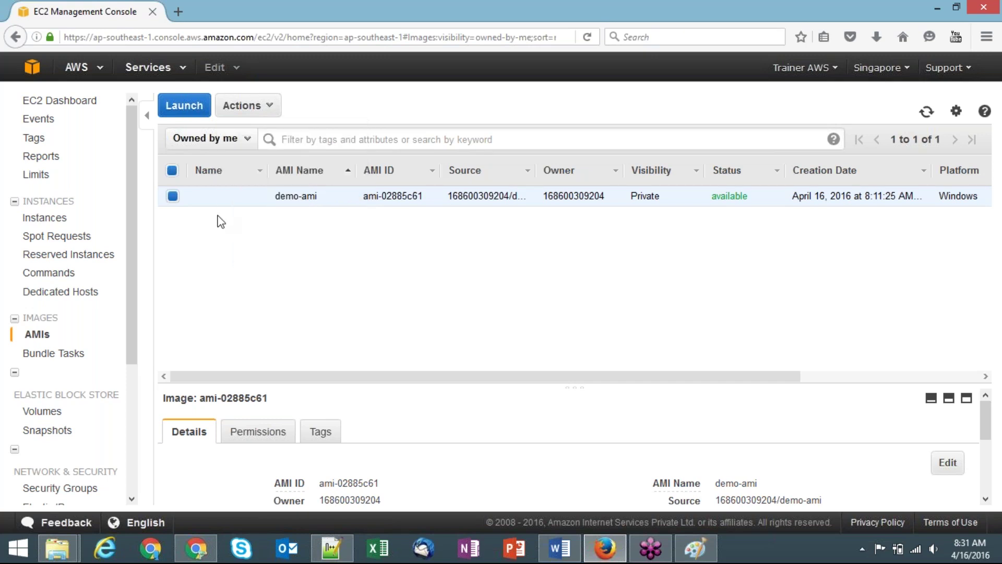
# Decrypt the default Windows administrator password of the windows instance using the win.pem key pair file.
pyautogui.click(45, 217)
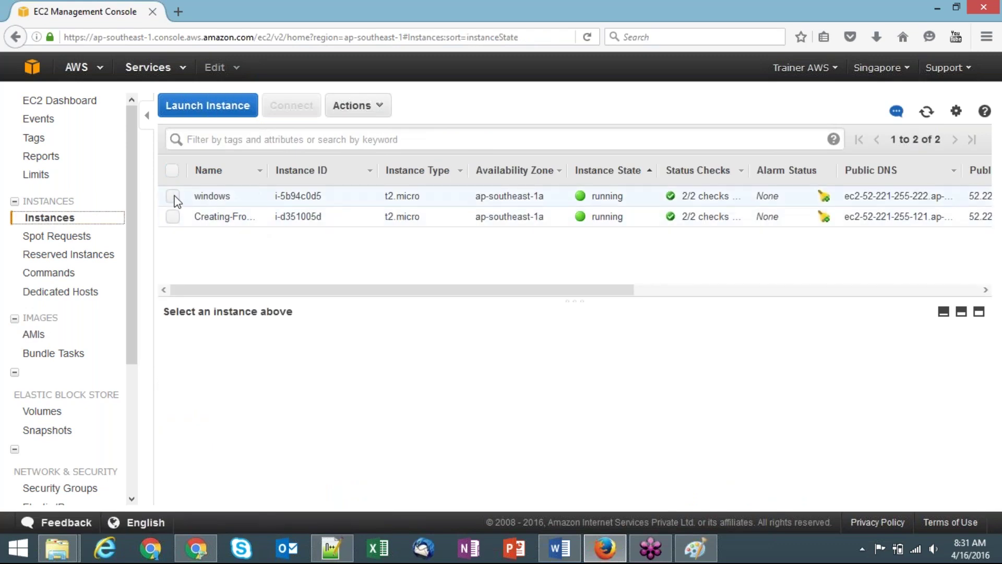
pyautogui.click(193, 188)
pyautogui.click(355, 105)
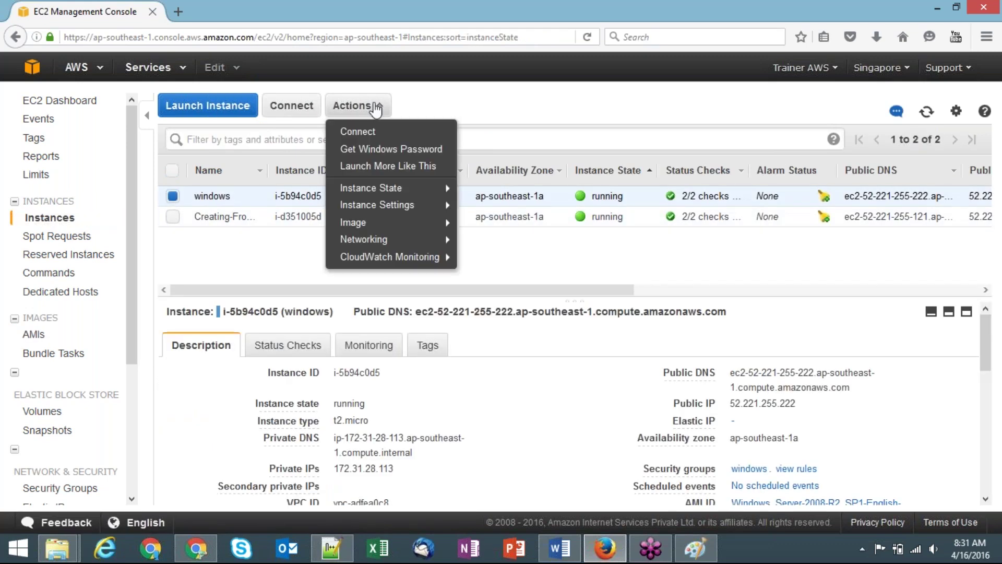
pyautogui.click(386, 151)
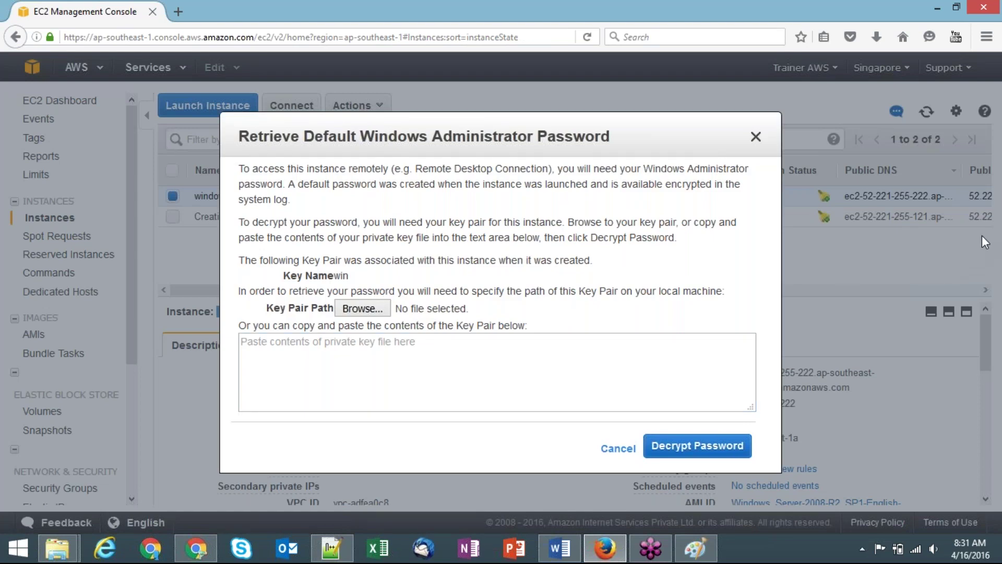
pyautogui.click(392, 365)
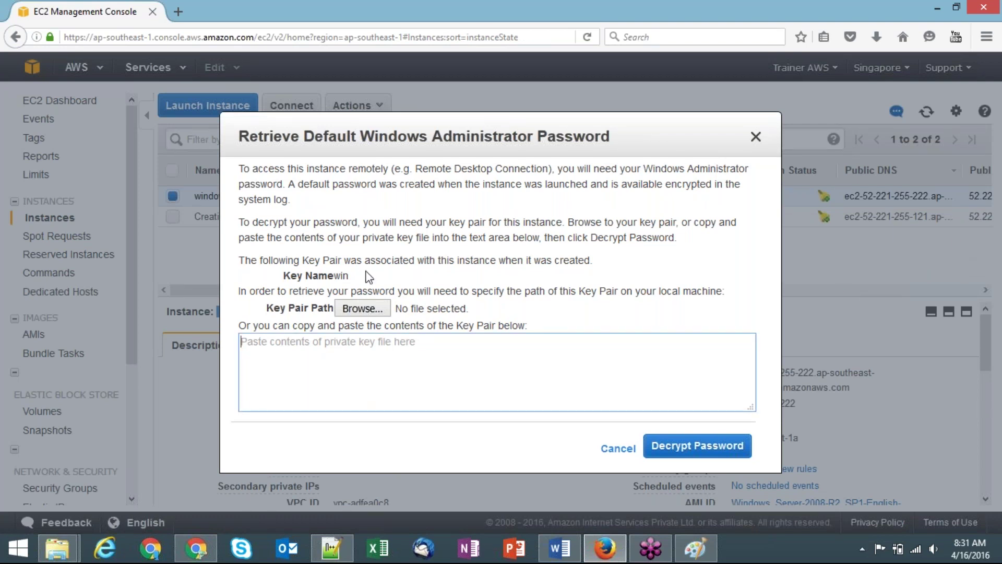
pyautogui.click(366, 310)
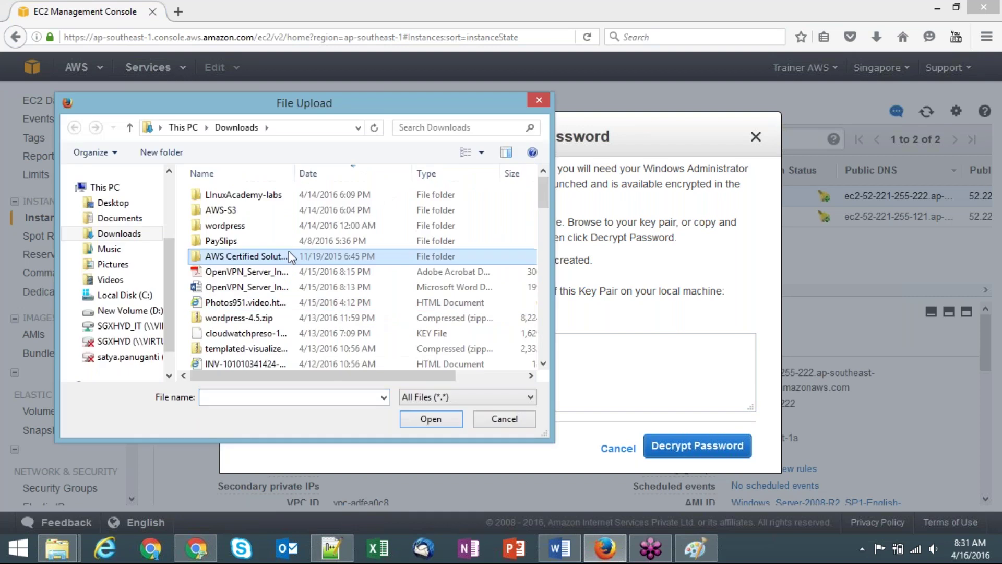
pyautogui.press('w')
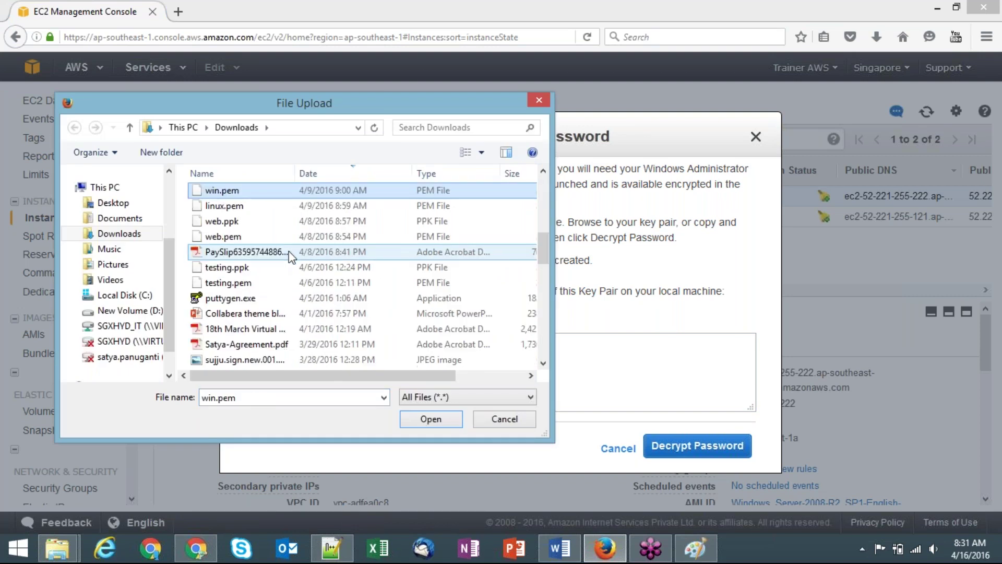
pyautogui.doubleClick(224, 191)
pyautogui.click(689, 449)
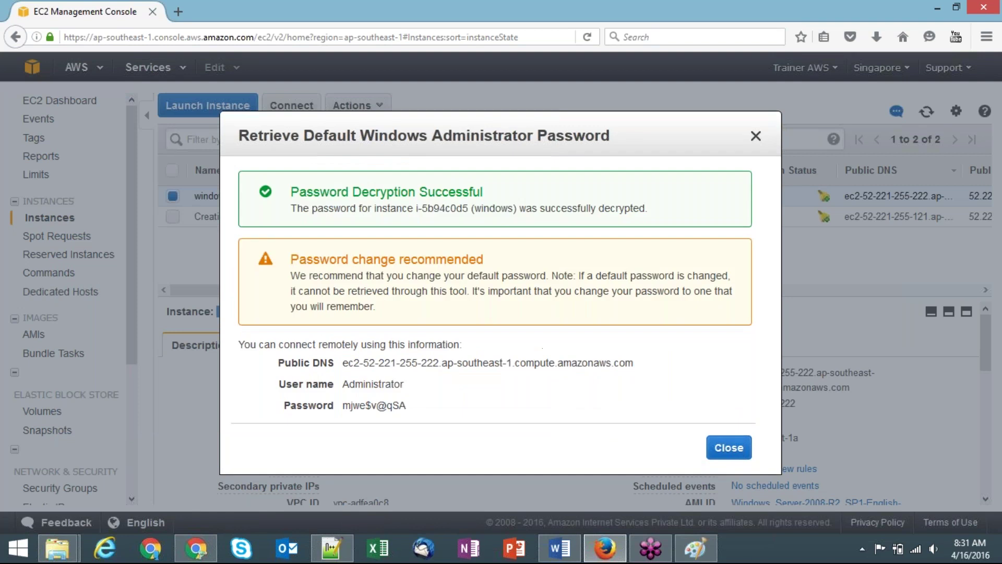
# Copy the decrypted administrator password and close the password retrieval dialog.
pyautogui.moveTo(412, 405); pyautogui.dragTo(345, 404)
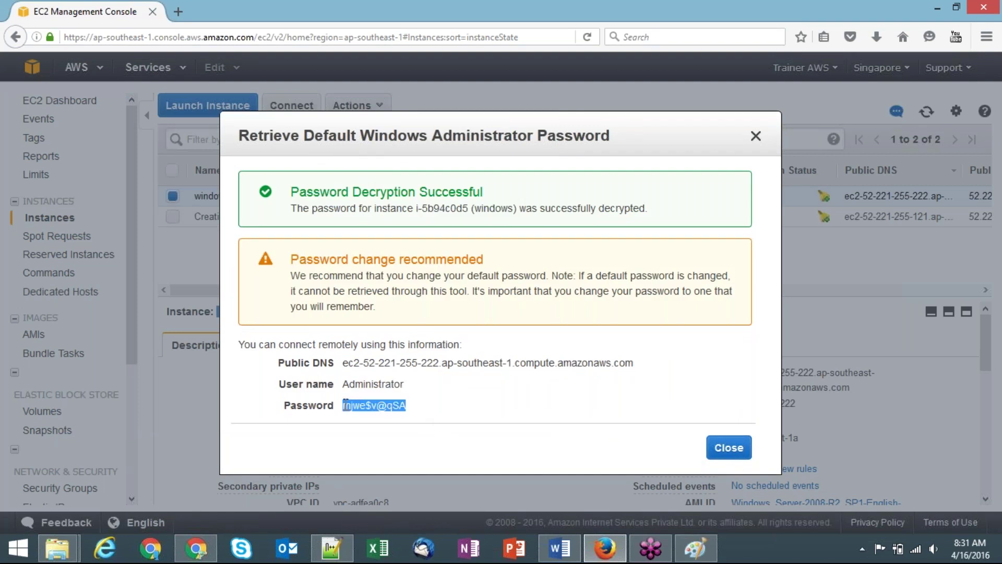
pyautogui.rightClick(345, 405)
pyautogui.click(376, 415)
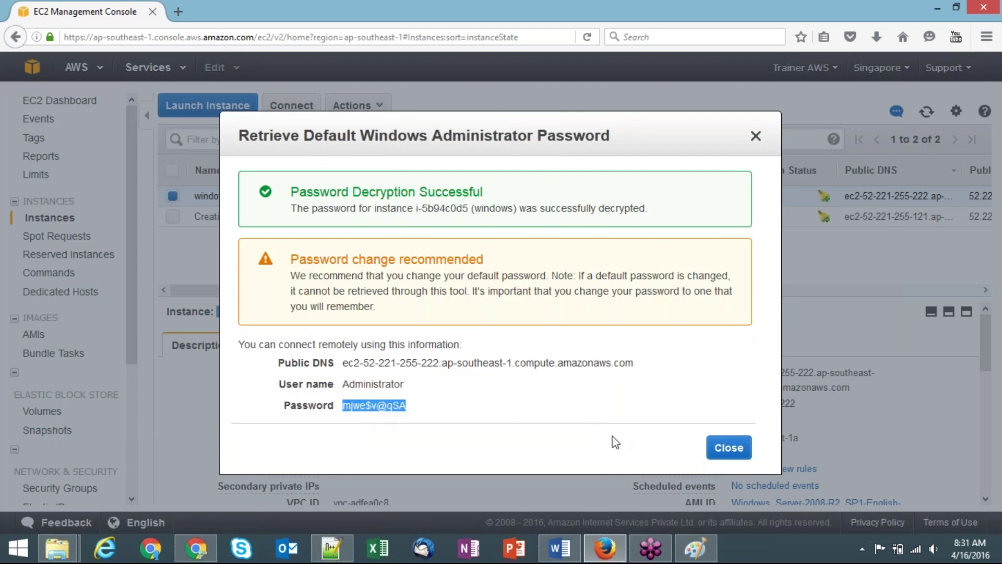
pyautogui.click(737, 446)
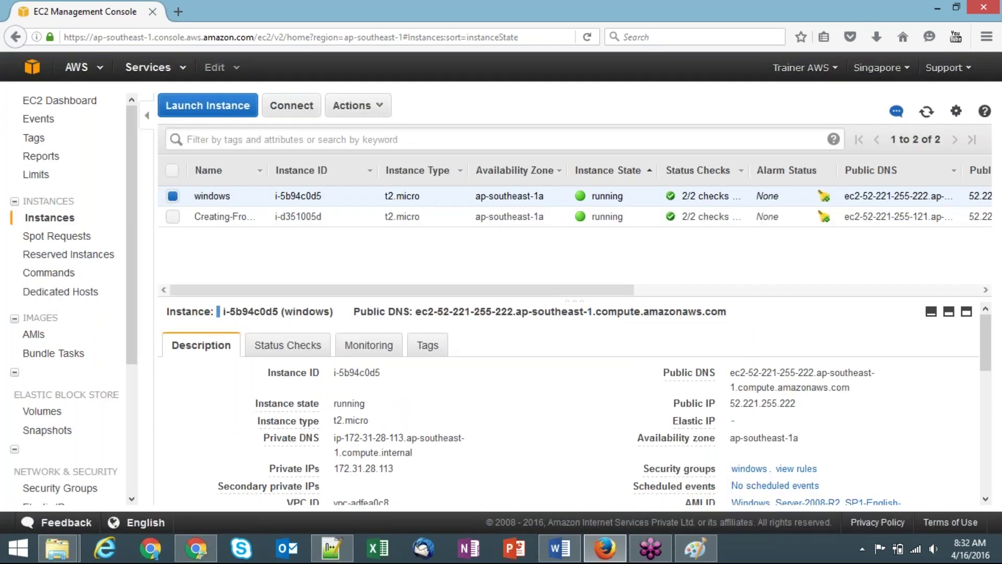
# Launch Remote Desktop Connection with mstsc and start connecting to the windows instance at 52.221.255.222.
pyautogui.press('super+r')
pyautogui.write('mstsc')
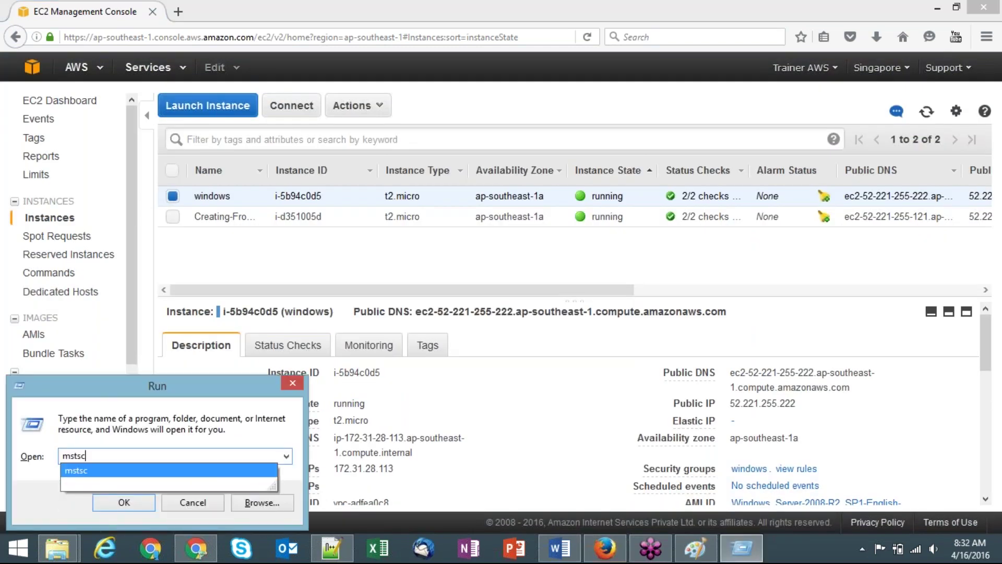
pyautogui.press('Return')
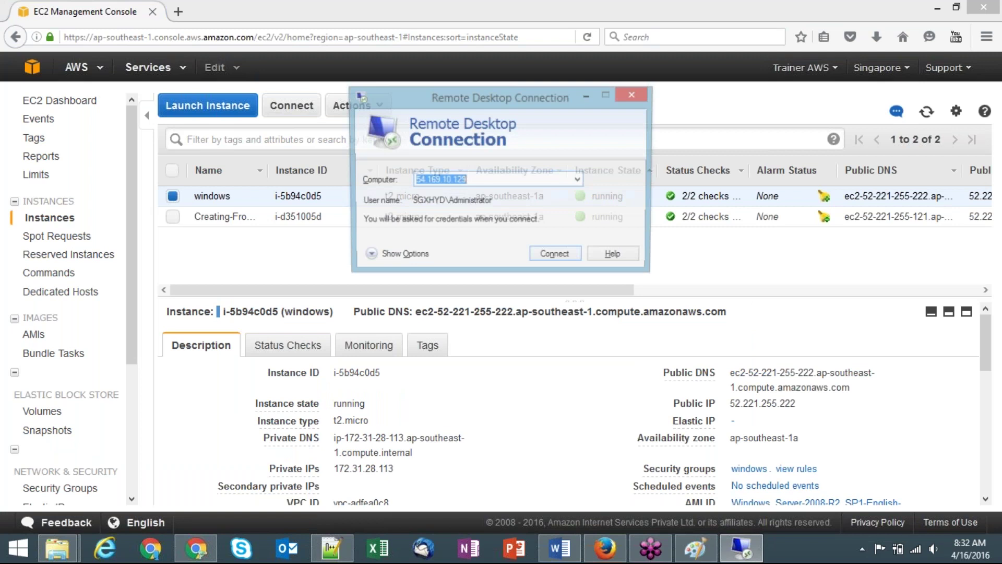
pyautogui.write('52.221')
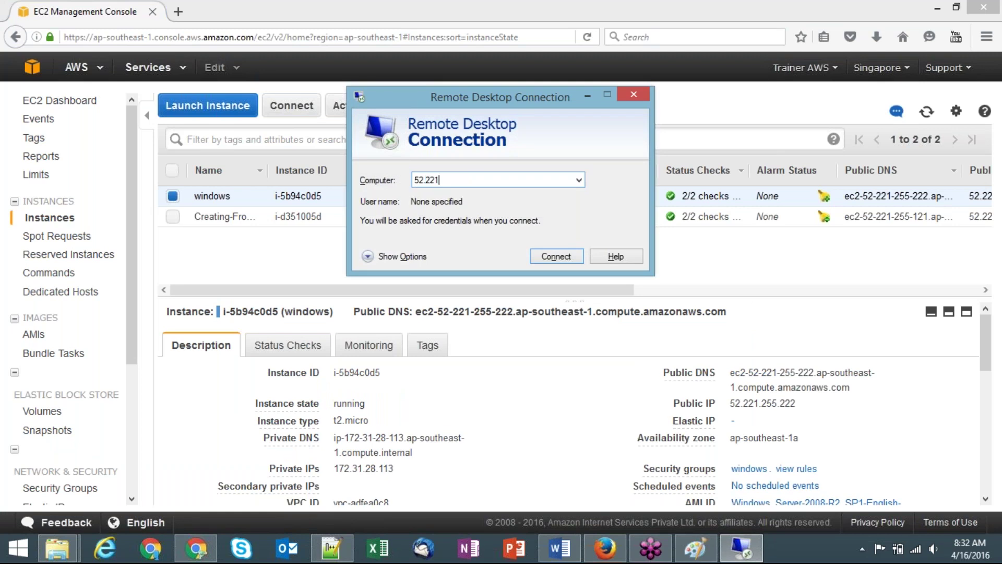
pyautogui.write('.255.222')
pyautogui.press('Return')
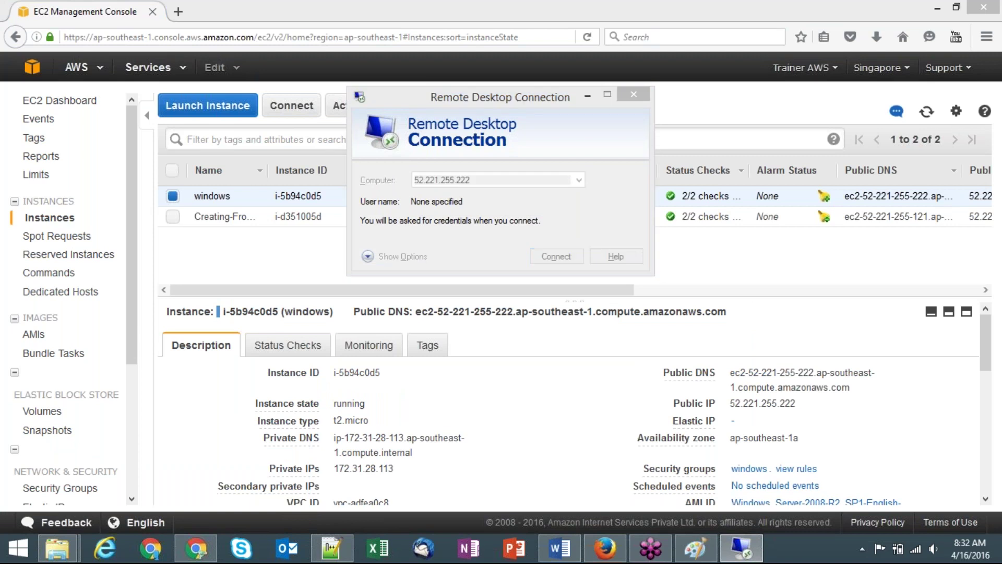
# Submit the remote login credentials with the user name Administrator and the instance's account password.
pyautogui.press('Down')
pyautogui.write('Administrator')
pyautogui.press('Tab')
pyautogui.write('••••••••••')
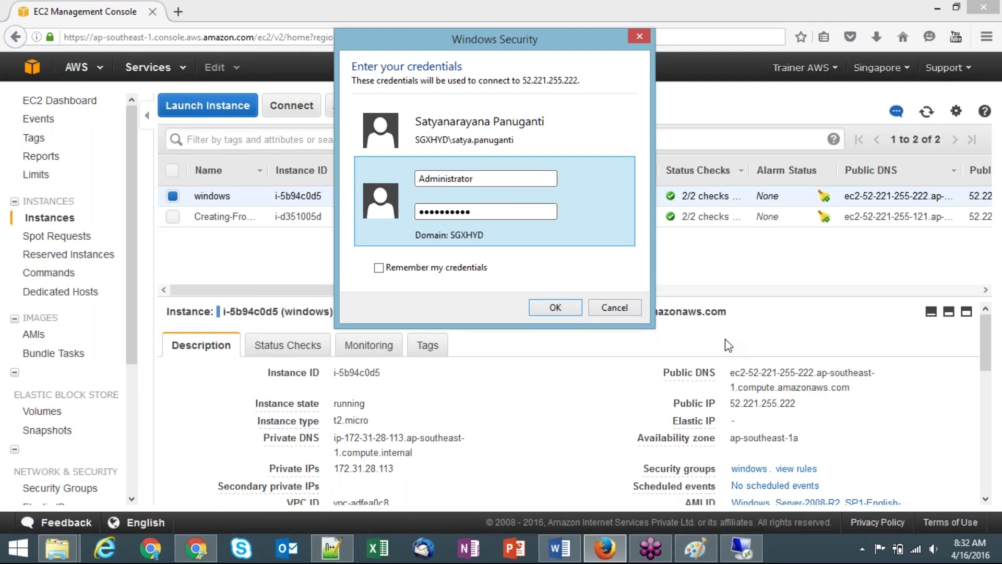
pyautogui.press('Return')
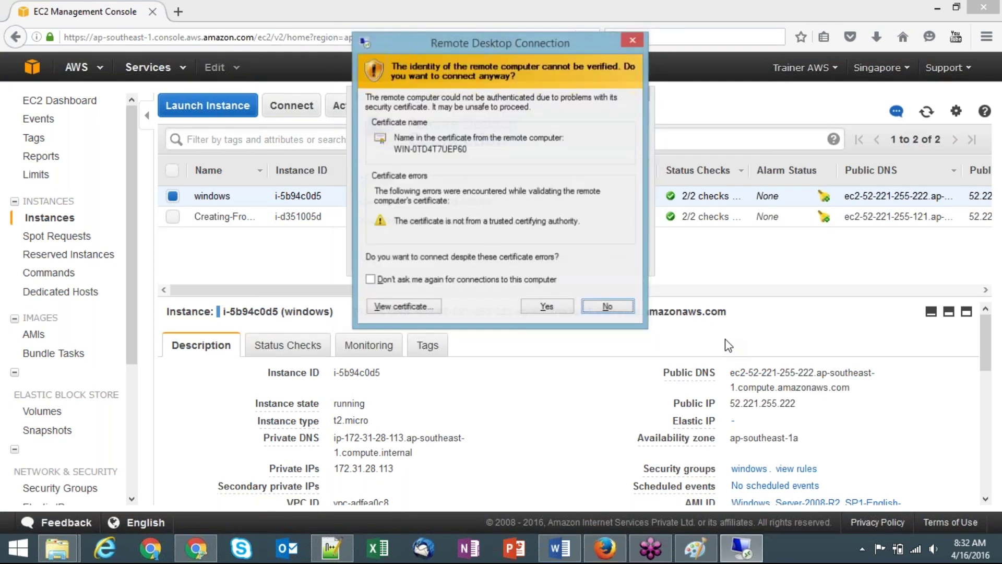
# Accept the untrusted certificate to open the windows instance's remote desktop and narrow the session's connection bar.
pyautogui.press('Return')
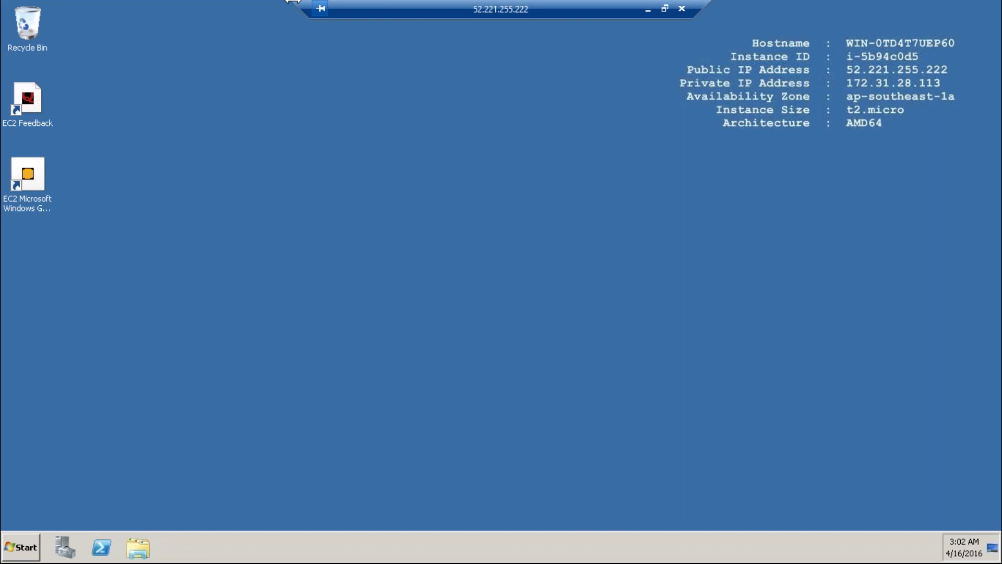
pyautogui.moveTo(292, 1); pyautogui.dragTo(678, 2)
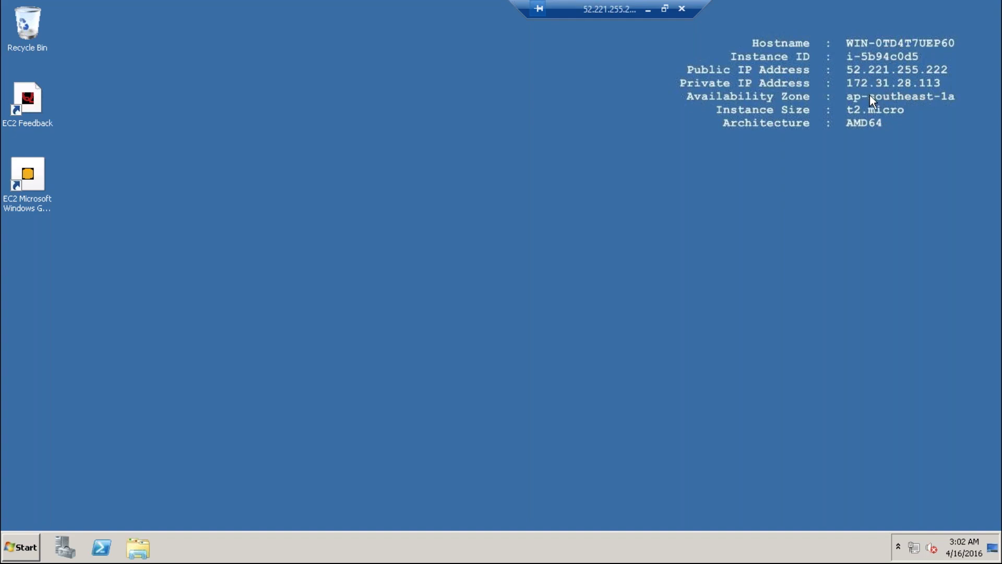
# Check the disk drives of the remote windows instance in its file explorer and close the window.
pyautogui.click(21, 548)
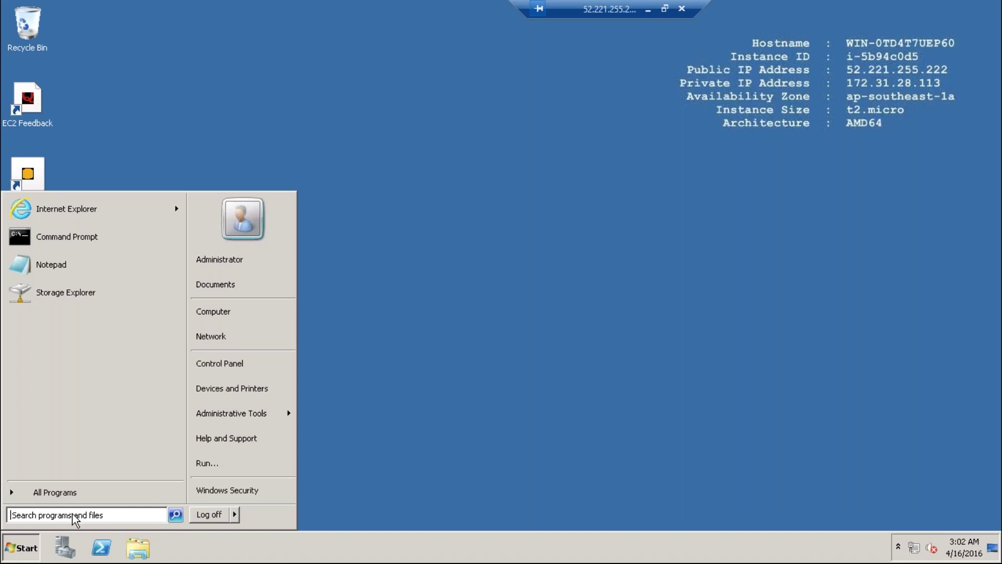
pyautogui.click(136, 551)
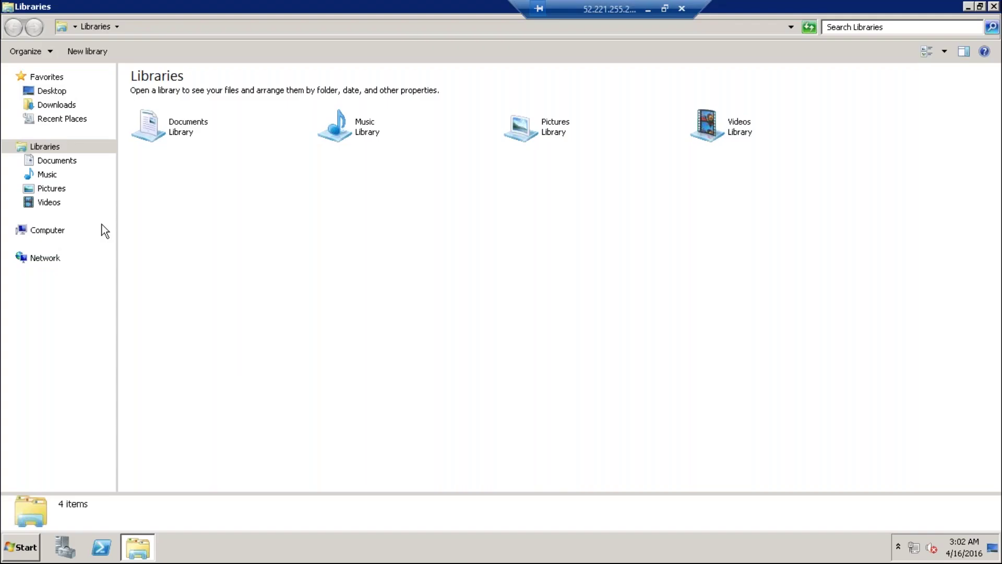
pyautogui.click(48, 230)
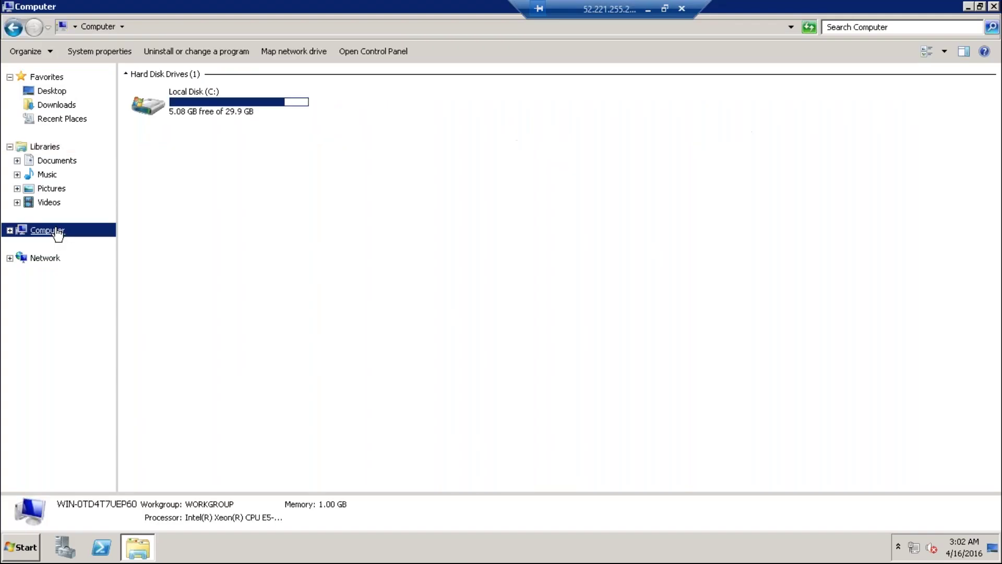
pyautogui.click(222, 105)
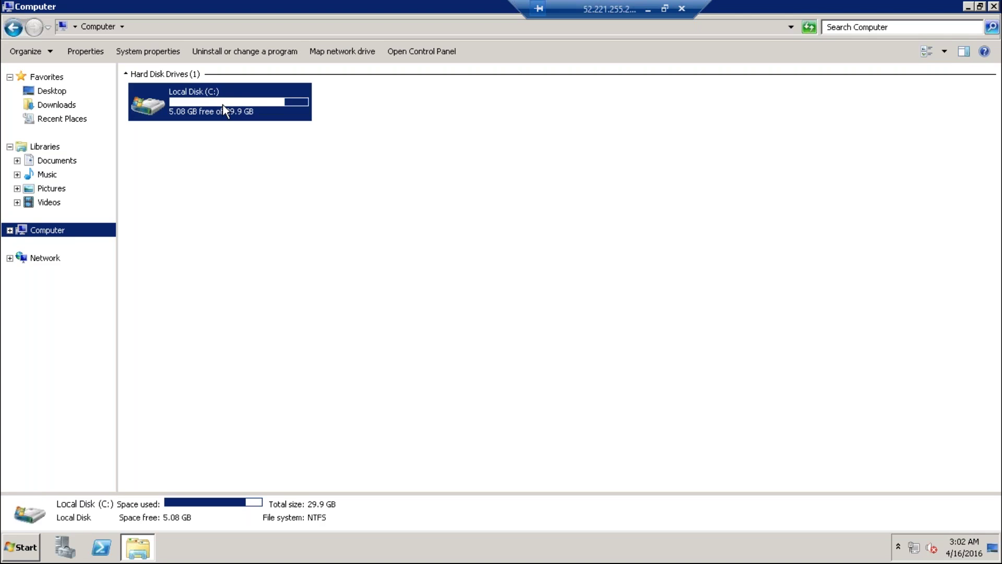
pyautogui.click(380, 226)
pyautogui.click(994, 6)
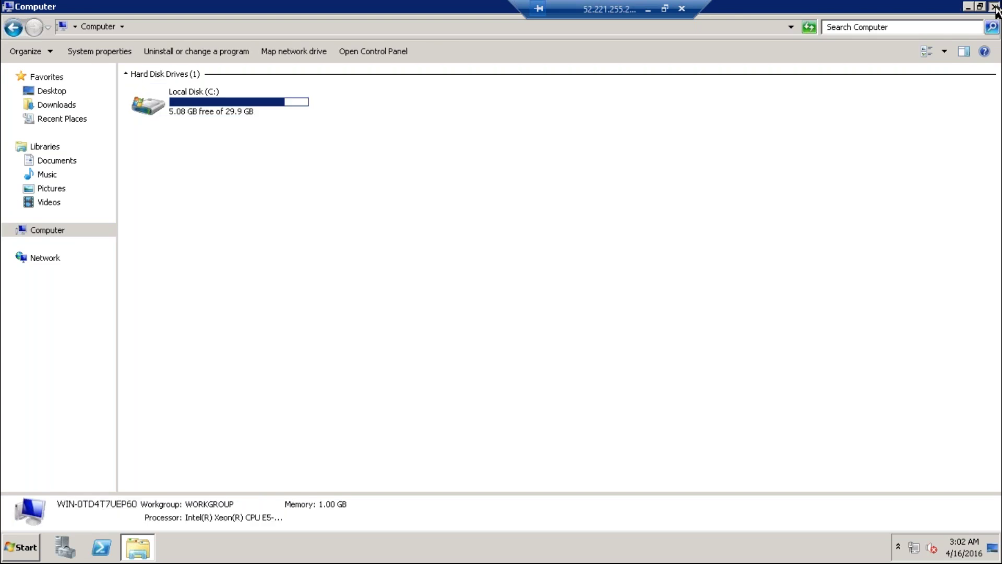
# Shut down the windows instance from inside the remote session, giving "cold" as the shutdown comment.
pyautogui.click(21, 547)
pyautogui.click(235, 514)
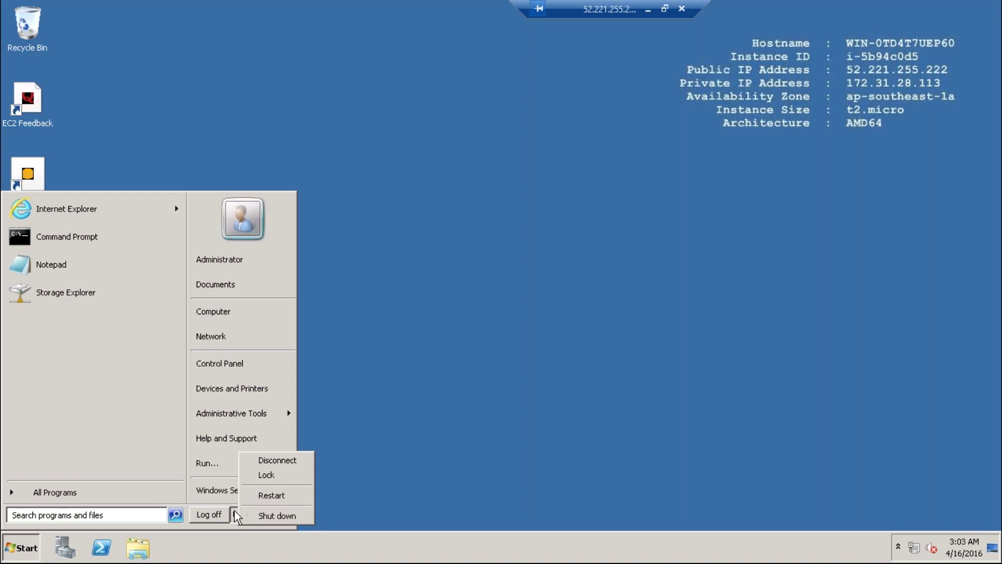
pyautogui.click(270, 516)
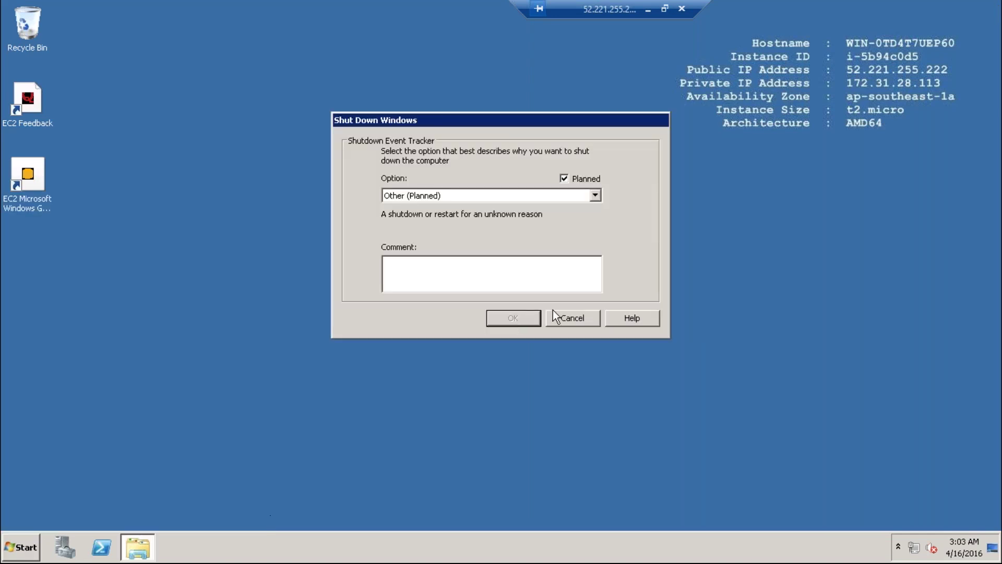
pyautogui.write('cold')
pyautogui.click(508, 315)
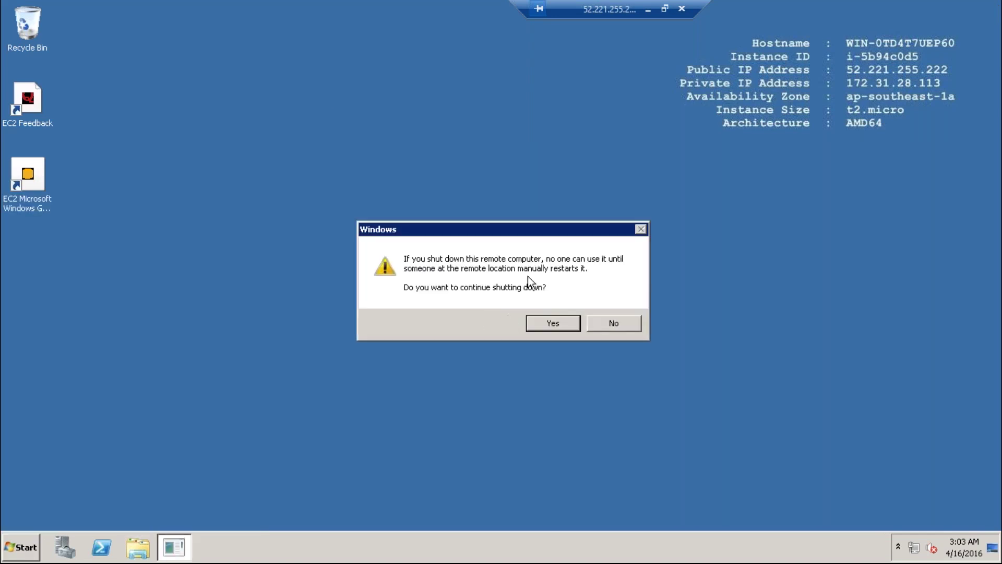
pyautogui.click(550, 323)
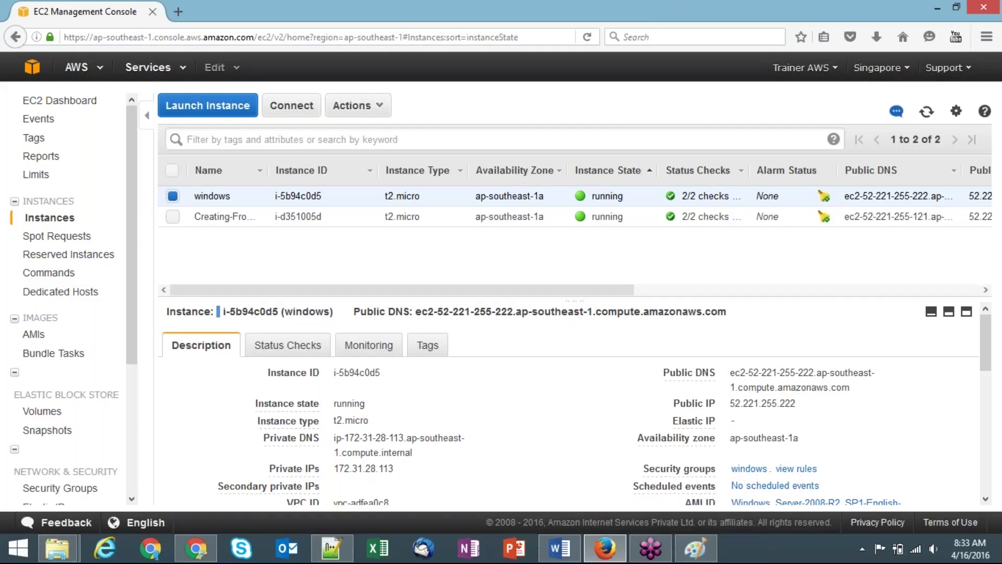
# Refresh the EC2 instance list and review the Instance State actions offered for the windows instance.
pyautogui.click(933, 118)
pyautogui.click(173, 196)
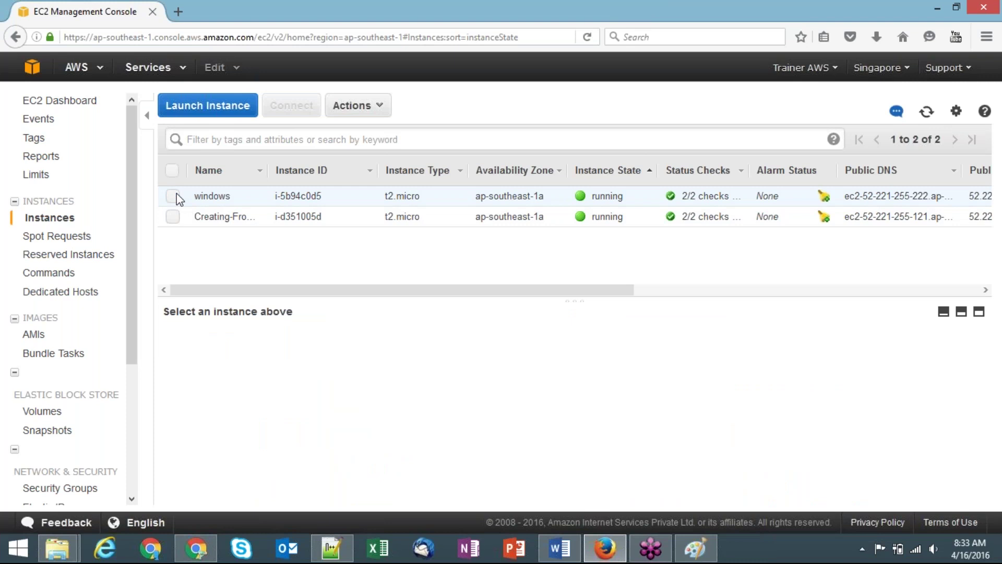
pyautogui.click(176, 194)
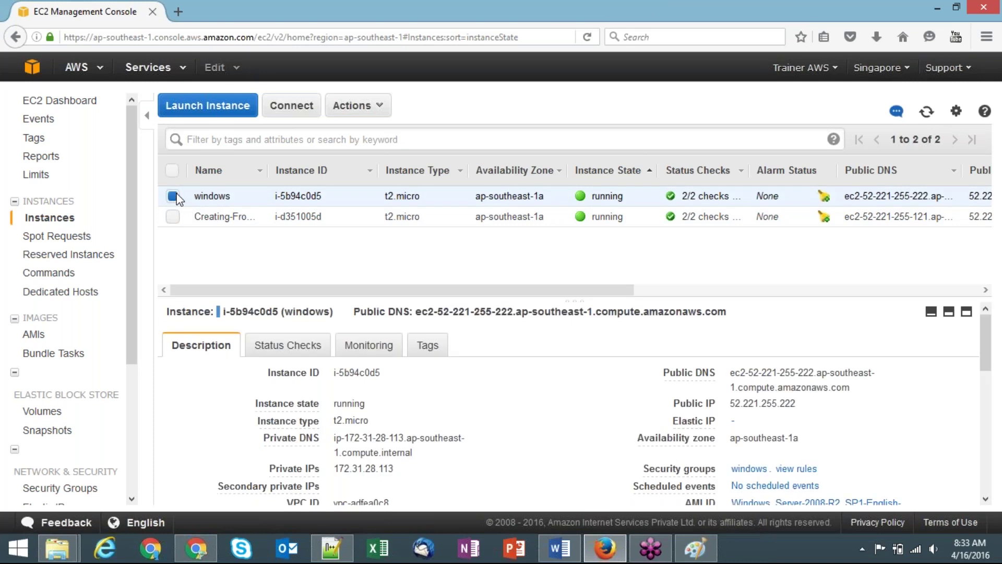
pyautogui.click(352, 107)
pyautogui.moveTo(449, 187)
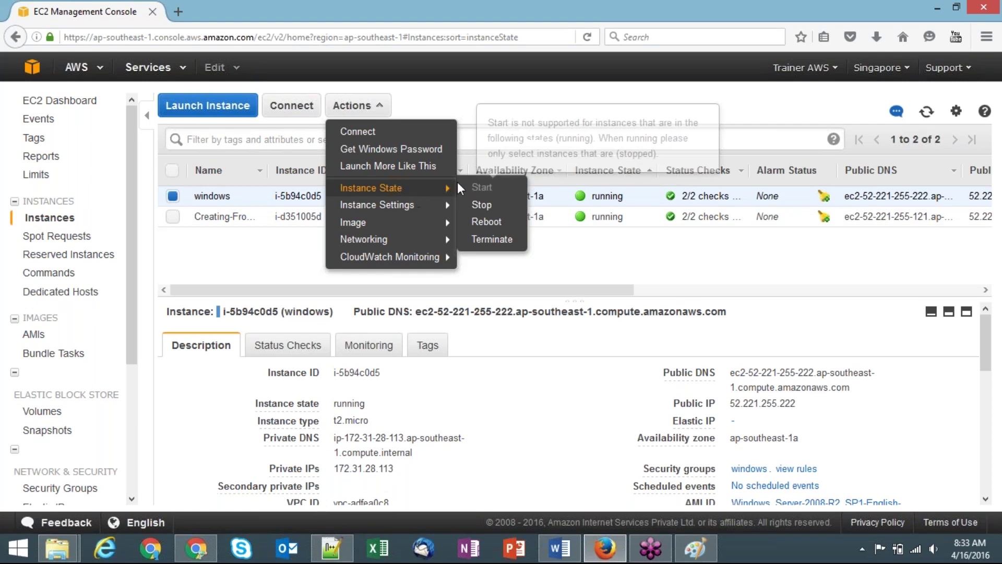
pyautogui.click(546, 273)
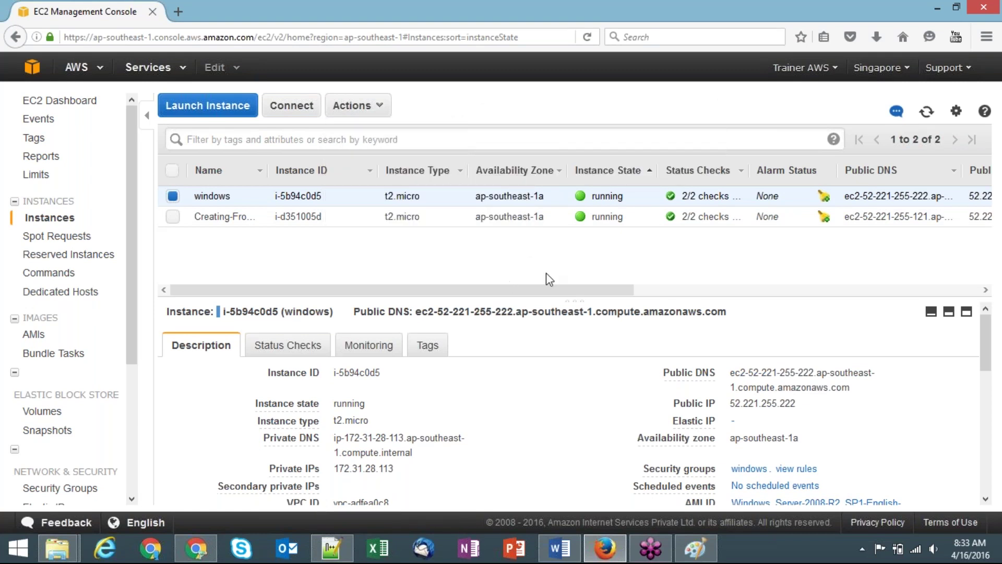
# Refresh the instance list, recheck the Instance State actions for the shut-down windows instance and enlarge its details pane.
pyautogui.click(927, 115)
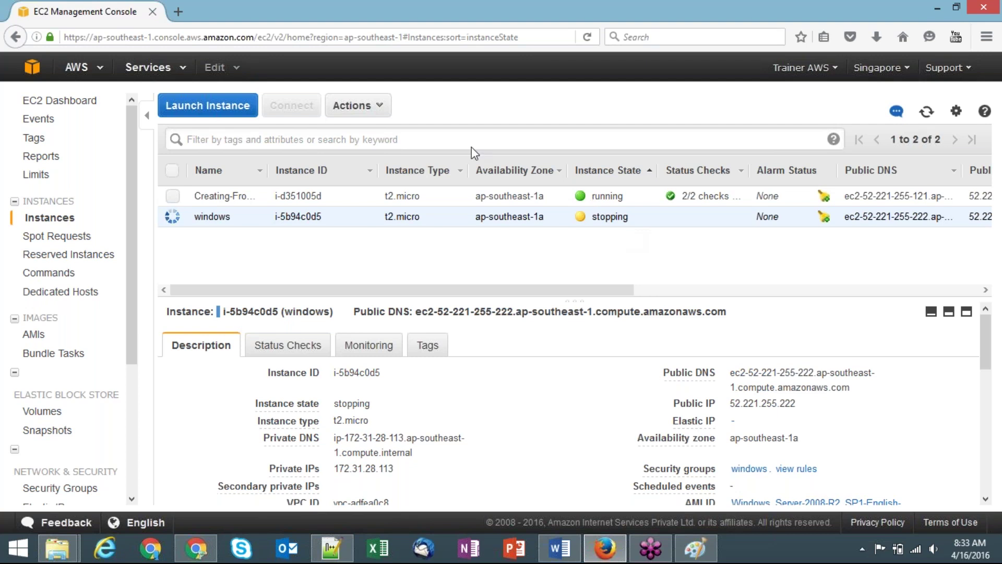
pyautogui.click(367, 121)
pyautogui.moveTo(426, 189)
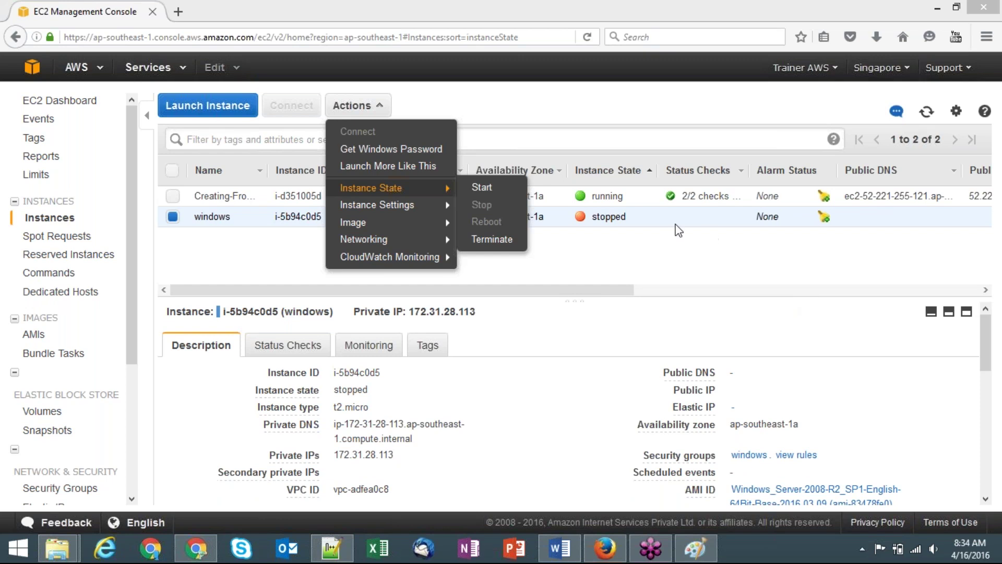
pyautogui.click(592, 267)
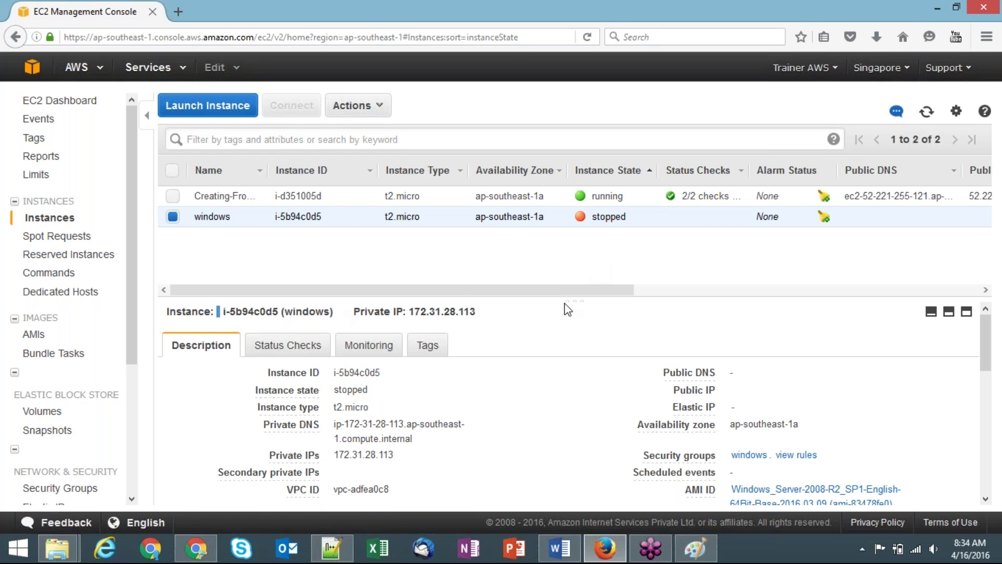
pyautogui.moveTo(574, 292); pyautogui.dragTo(574, 265)
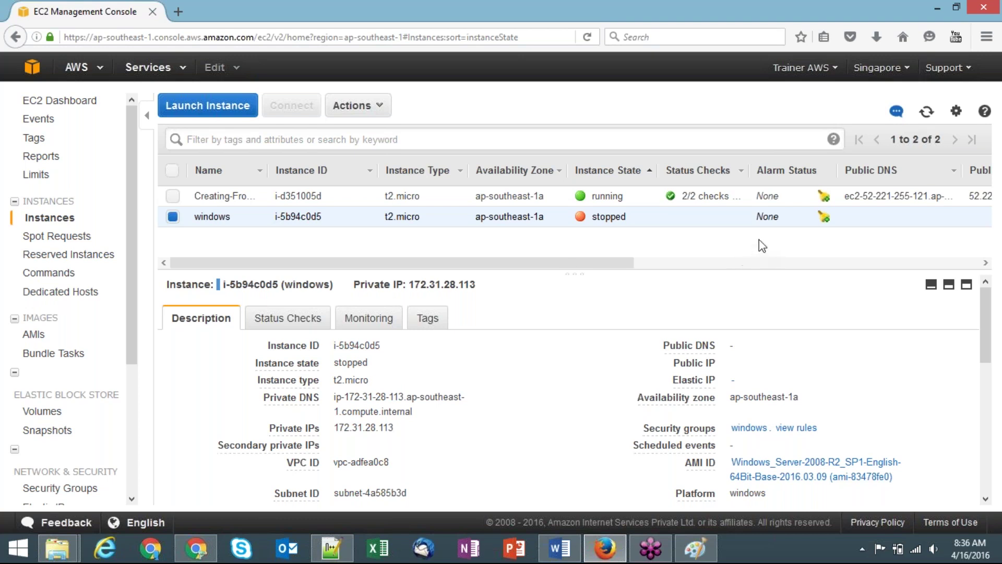
pyautogui.click(630, 93)
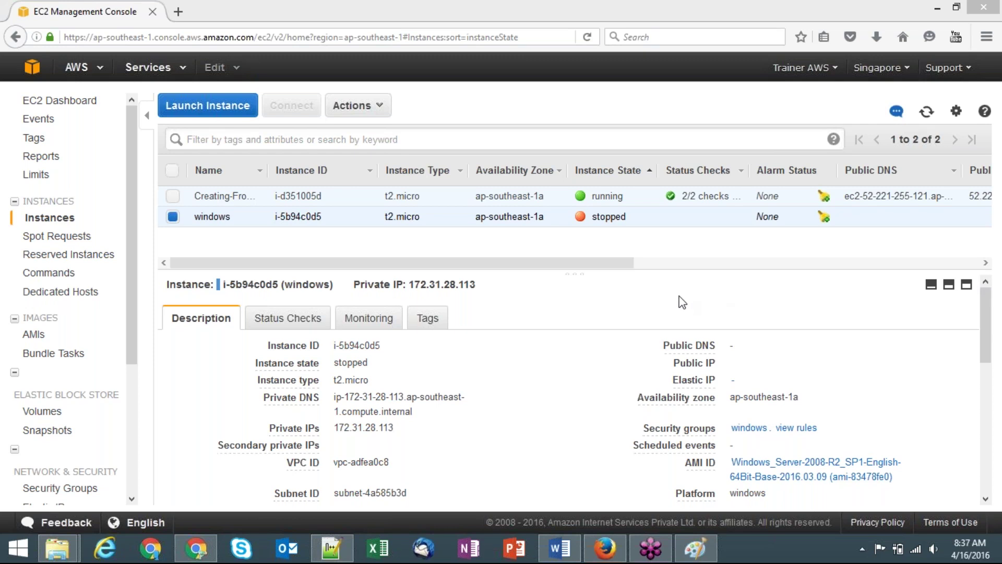
pyautogui.press('XF86AudioRaiseVolume')
pyautogui.press('XF86AudioRaiseVolume')
pyautogui.press('XF86AudioLowerVolume')
pyautogui.click(173, 218)
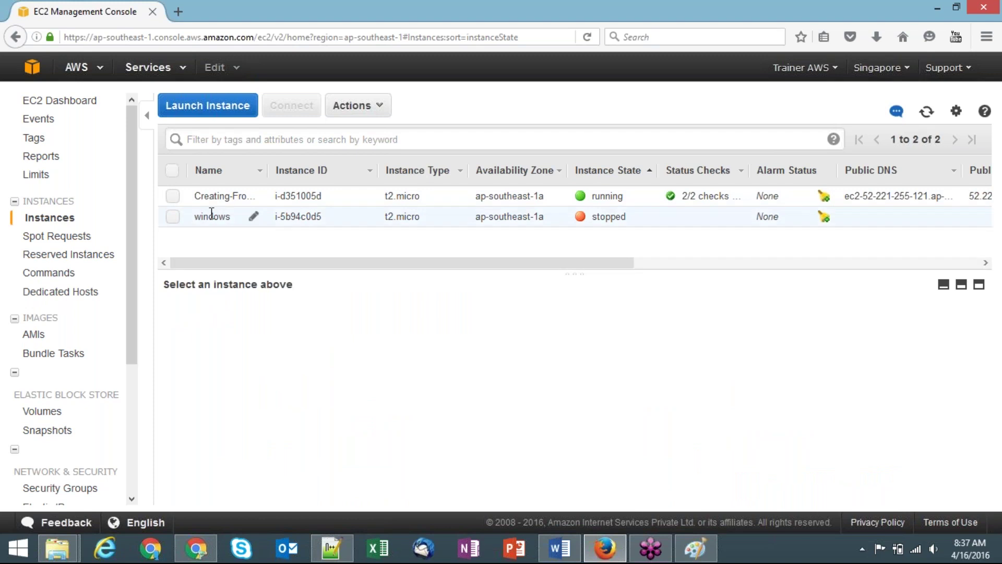
pyautogui.click(174, 218)
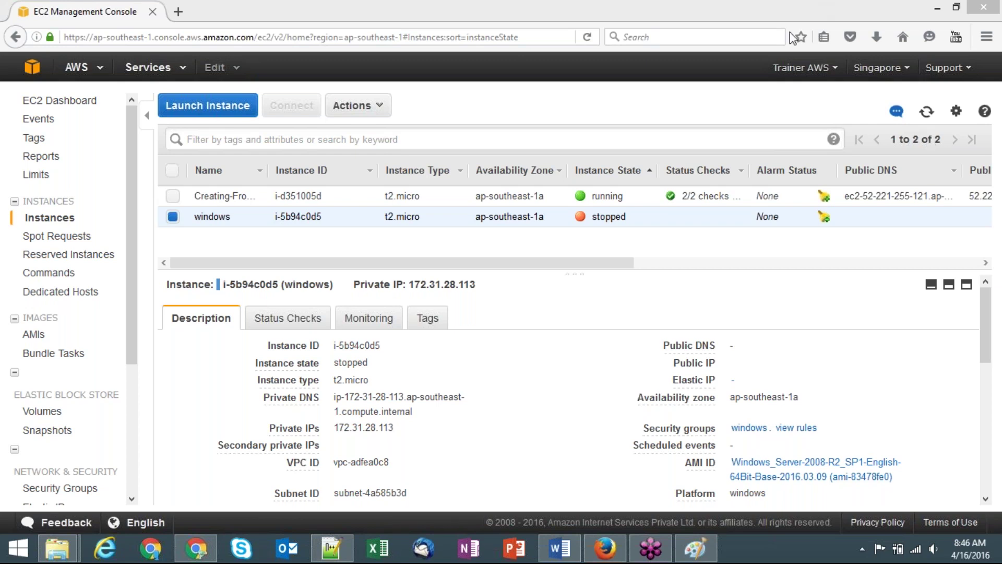
pyautogui.click(663, 110)
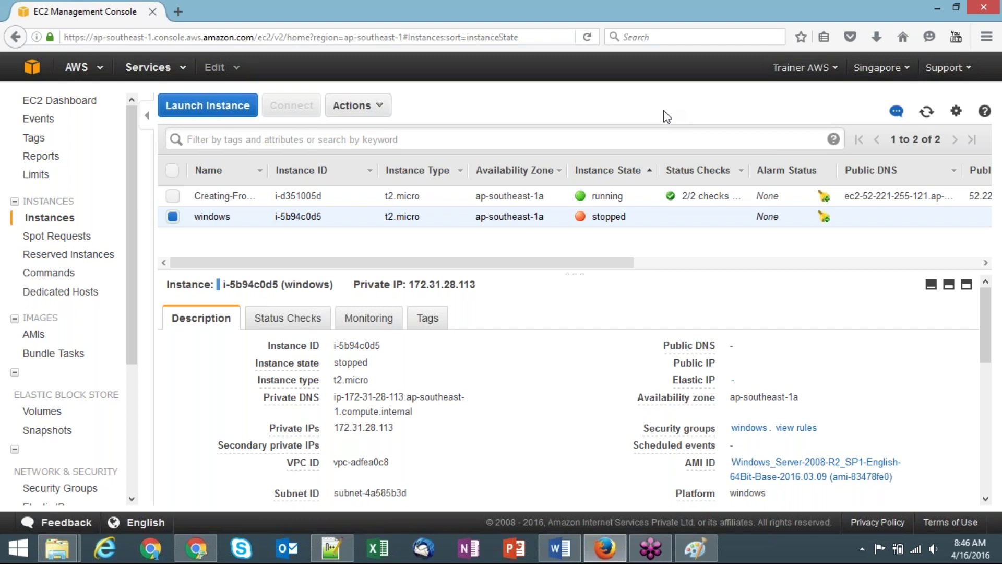
# Deselect the windows instance and refresh the EC2 instance list.
pyautogui.click(173, 216)
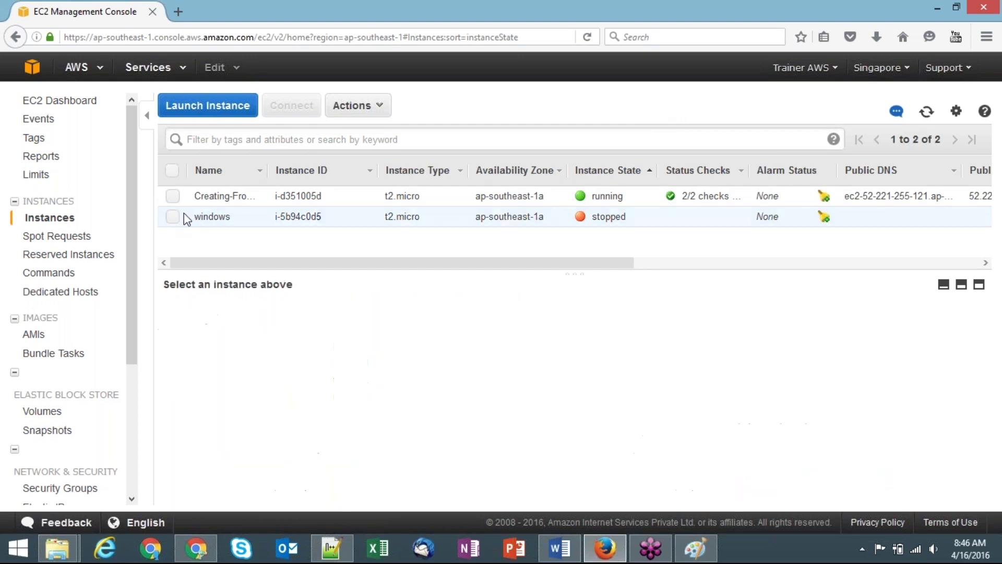
pyautogui.click(926, 112)
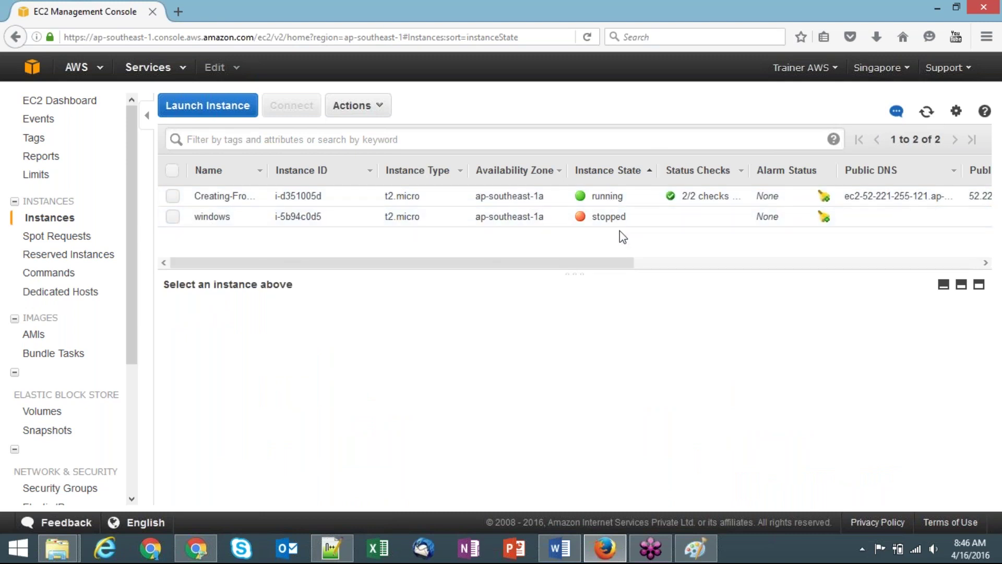
pyautogui.click(928, 114)
# Switch to Word and close the 11AMI.docx document.
pyautogui.click(561, 549)
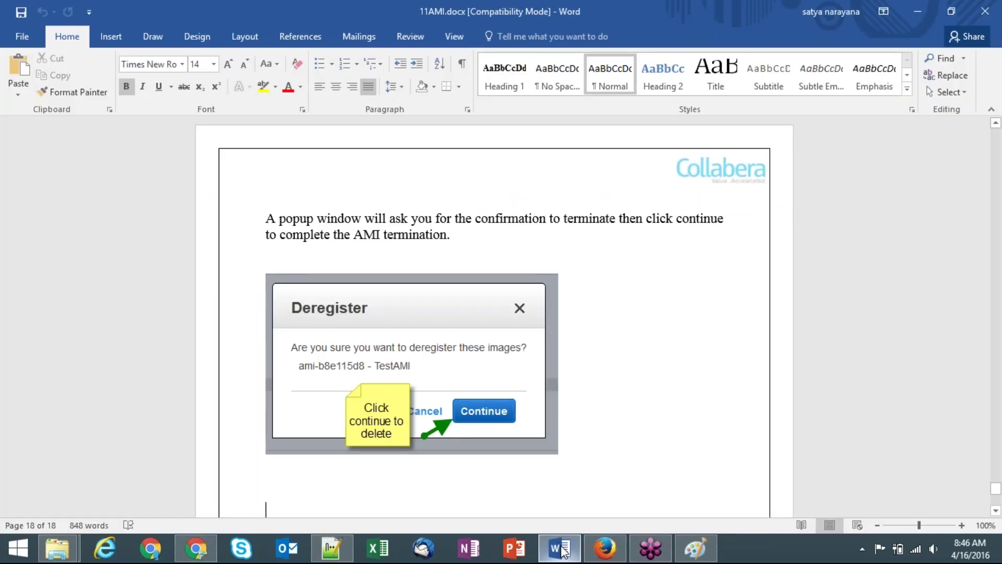
pyautogui.click(986, 7)
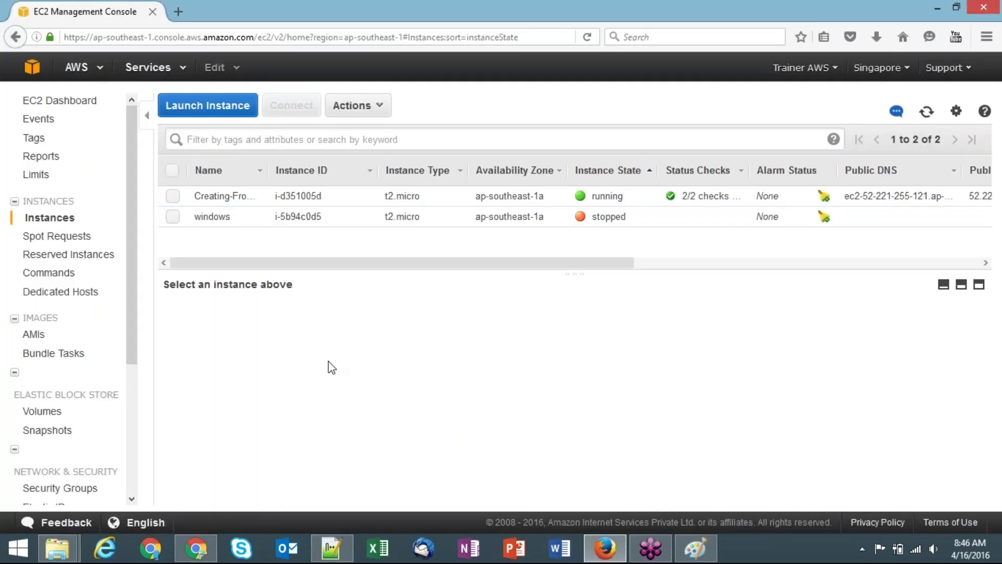
# Open 12IP-Addressing-Scheme.pptx from the AWS-Training folder and view its Roadmap and Protocol slides.
pyautogui.click(73, 553)
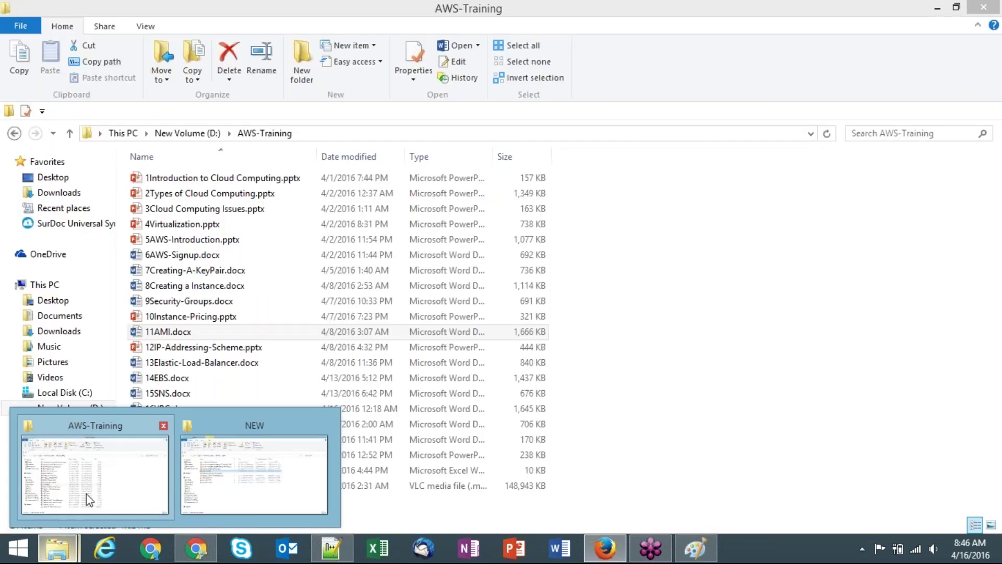
pyautogui.click(90, 500)
pyautogui.press('Down')
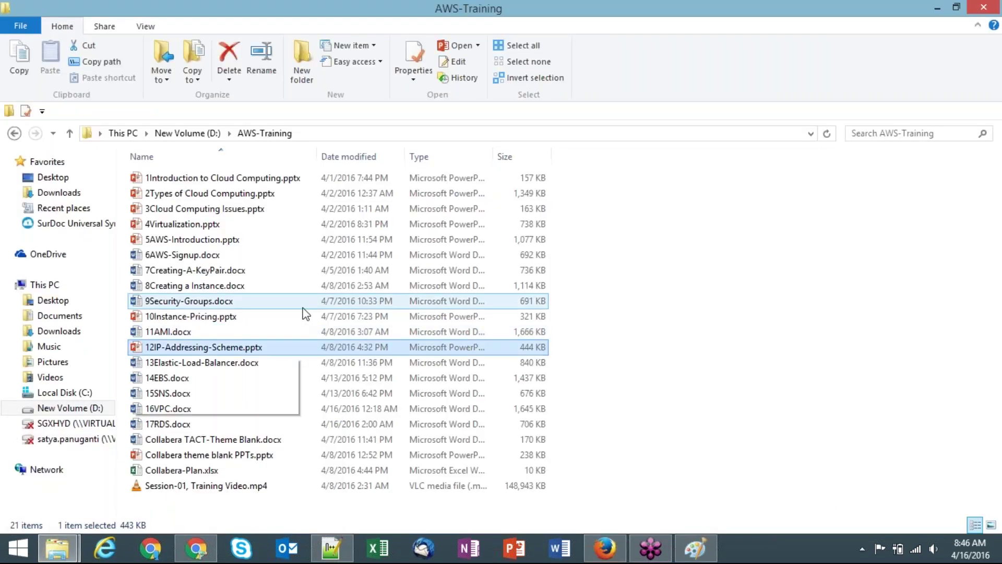
pyautogui.press('Return')
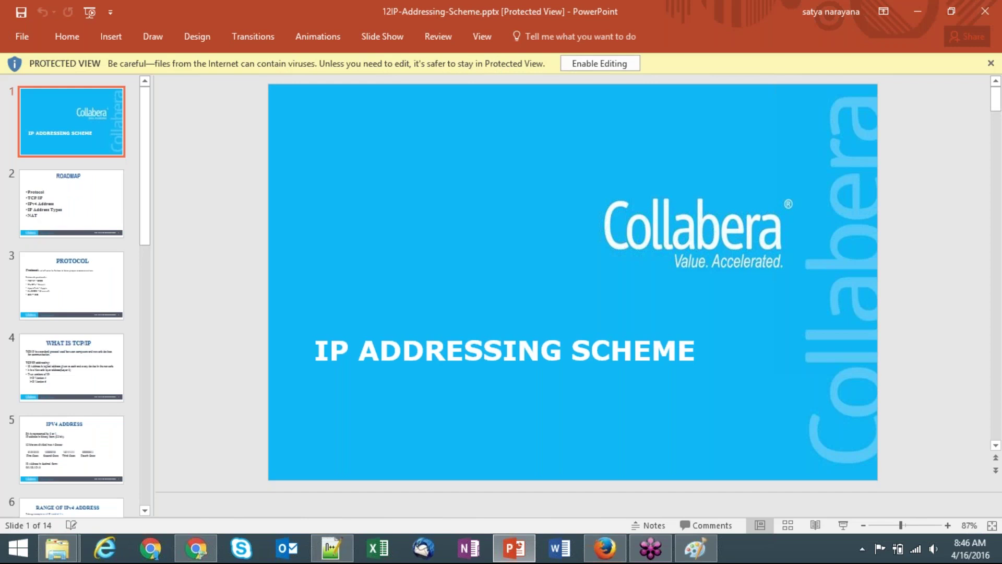
pyautogui.click(72, 204)
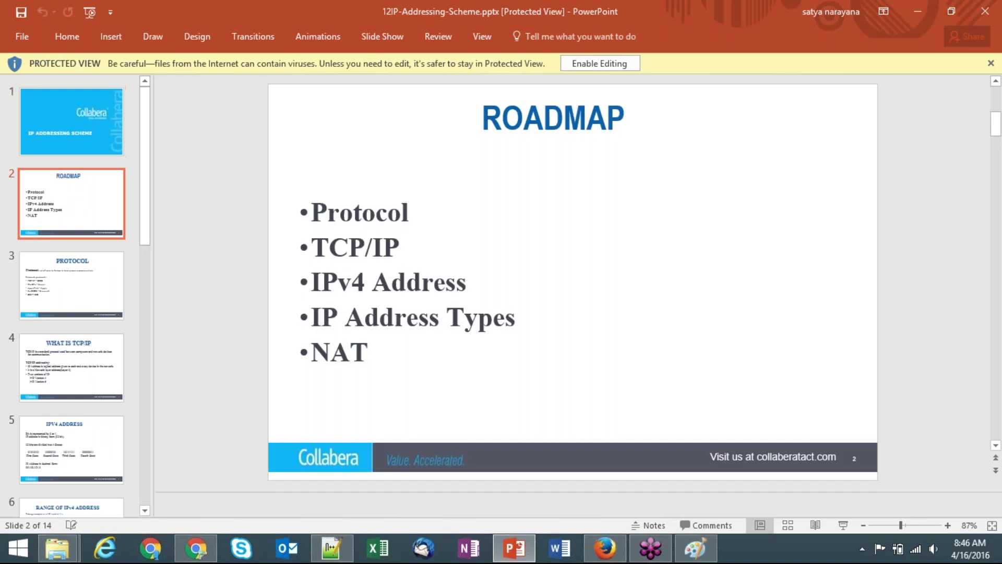
pyautogui.scroll(-2, 424, 349)
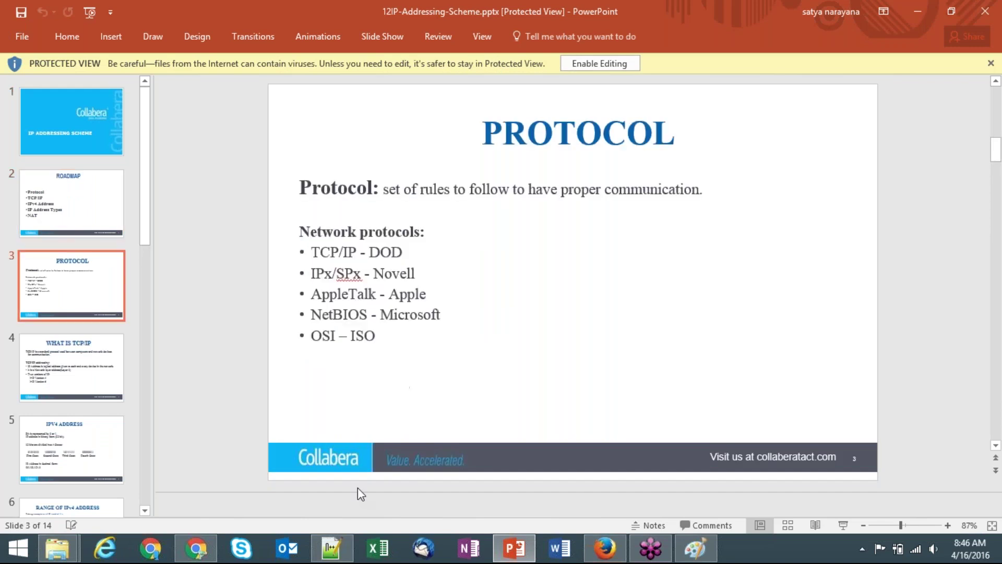
# Switch back to the EC2 console in Firefox and examine the public and private IP addresses of the Creating-From-AMI instance.
pyautogui.click(605, 549)
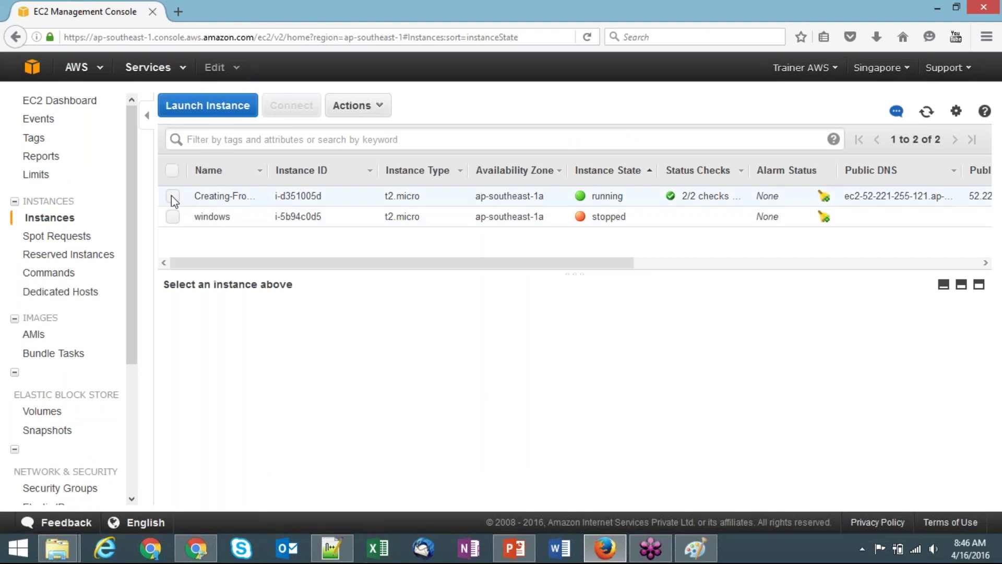
pyautogui.click(173, 197)
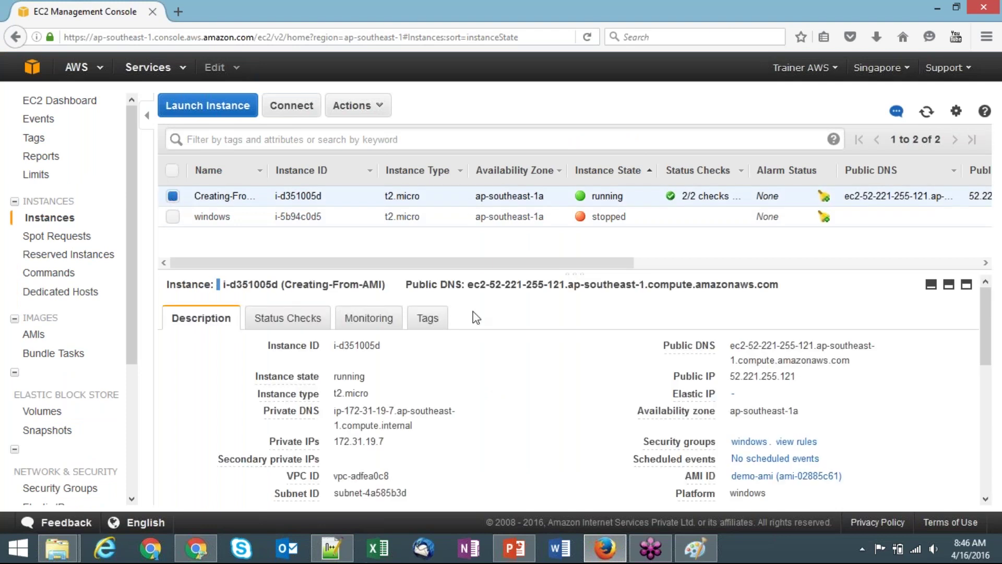
pyautogui.tripleClick(692, 377)
pyautogui.click(776, 379)
pyautogui.moveTo(300, 443)
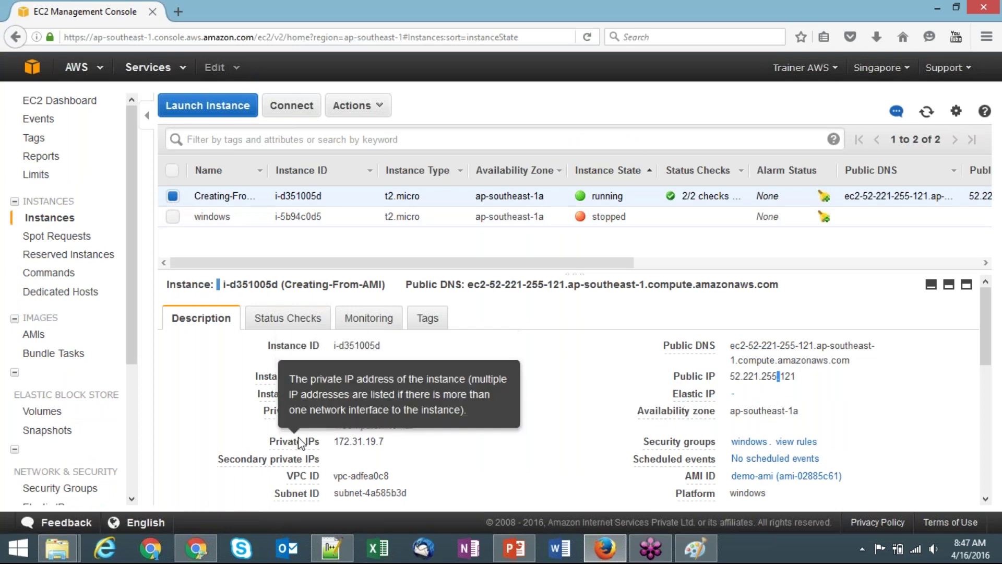
# Highlight the private IP and the public IP of the Creating-From-AMI instance in its description details.
pyautogui.tripleClick(355, 442)
pyautogui.click(485, 453)
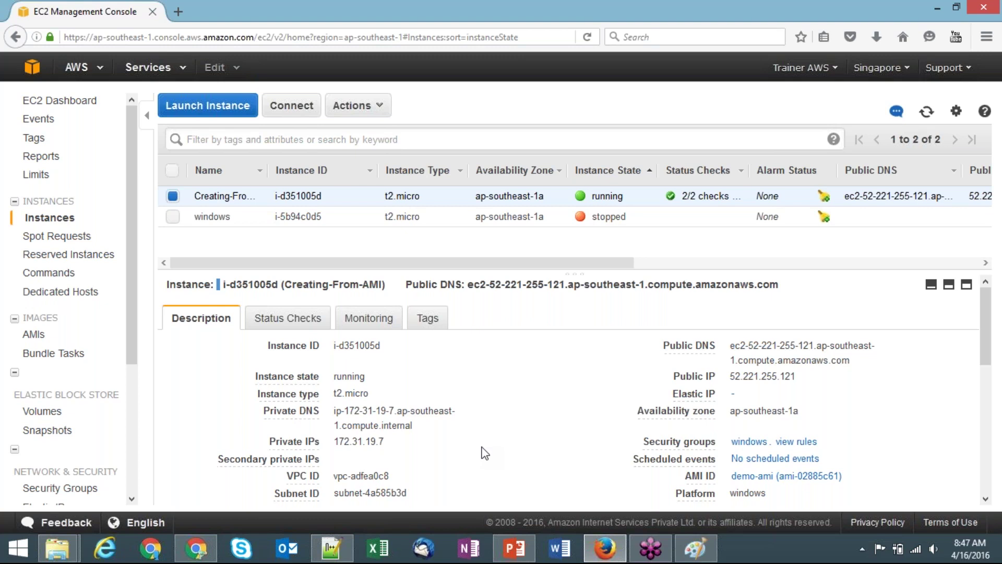
pyautogui.doubleClick(362, 440)
pyautogui.click(550, 410)
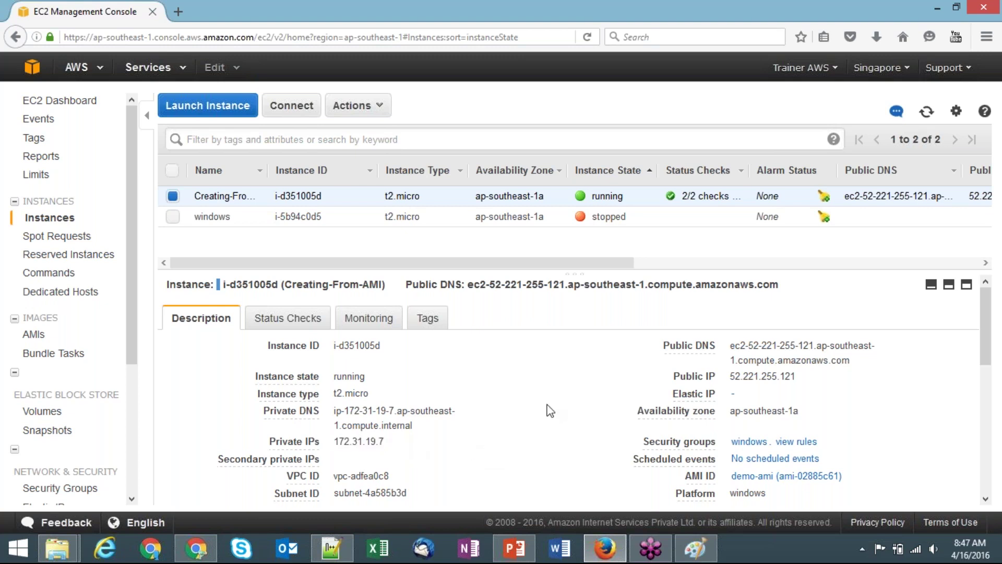
pyautogui.doubleClick(752, 377)
pyautogui.click(618, 384)
# Switch to the 12IP-Addressing-Scheme.pptx presentation in PowerPoint and review its Roadmap and Protocol slides.
pyautogui.click(516, 549)
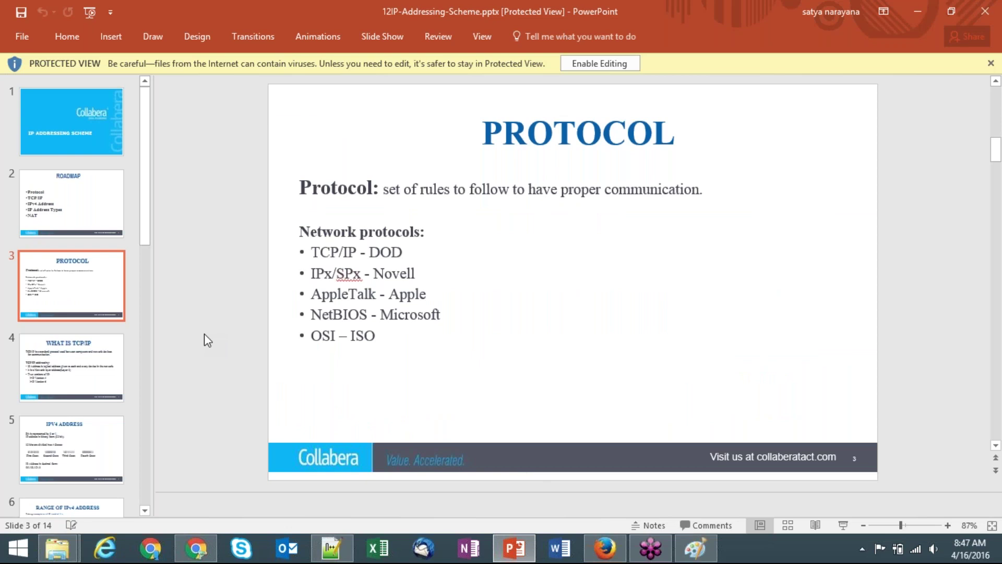
pyautogui.click(75, 207)
pyautogui.click(79, 284)
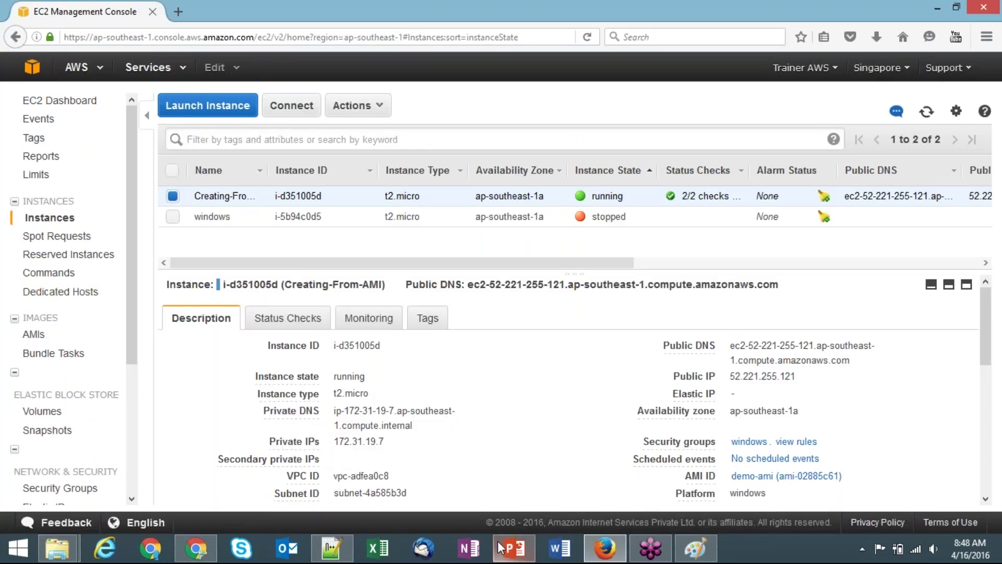
pyautogui.click(502, 547)
# Switch to Paint and sketch three computers arranged in a triangle on the left half of the canvas.
pyautogui.click(696, 558)
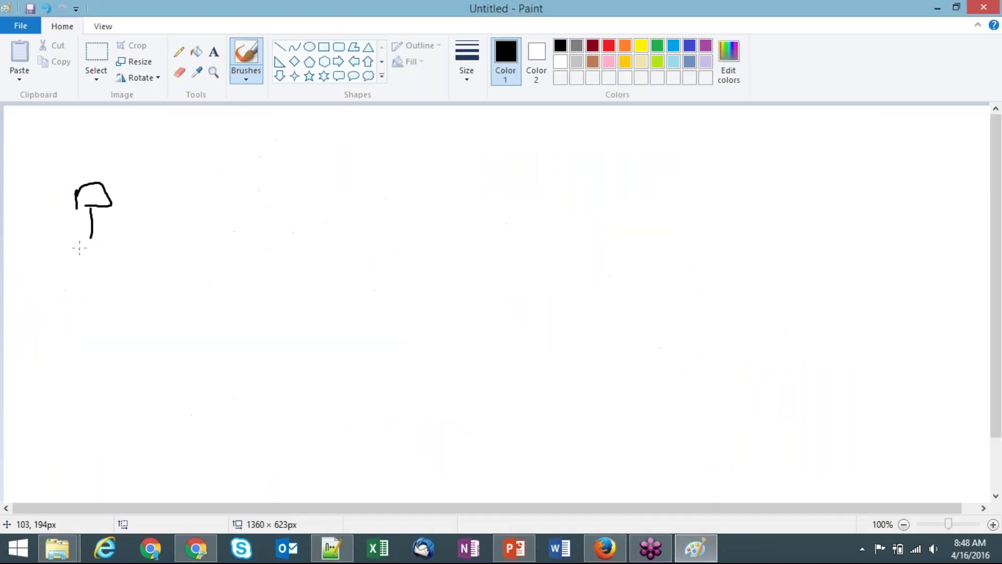
pyautogui.moveTo(78, 248); pyautogui.dragTo(111, 238)
pyautogui.moveTo(335, 177)
pyautogui.mouseDown()
pyautogui.moveTo(358, 176)
pyautogui.moveTo(329, 193)
pyautogui.mouseUp()
pyautogui.moveTo(344, 194); pyautogui.dragTo(342, 219)
pyautogui.moveTo(342, 229); pyautogui.dragTo(325, 235)
pyautogui.moveTo(215, 320)
pyautogui.mouseDown()
pyautogui.moveTo(246, 315)
pyautogui.moveTo(230, 333)
pyautogui.mouseUp()
pyautogui.moveTo(235, 333)
pyautogui.mouseDown()
pyautogui.moveTo(241, 355)
pyautogui.moveTo(220, 380)
pyautogui.moveTo(272, 363)
pyautogui.mouseUp()
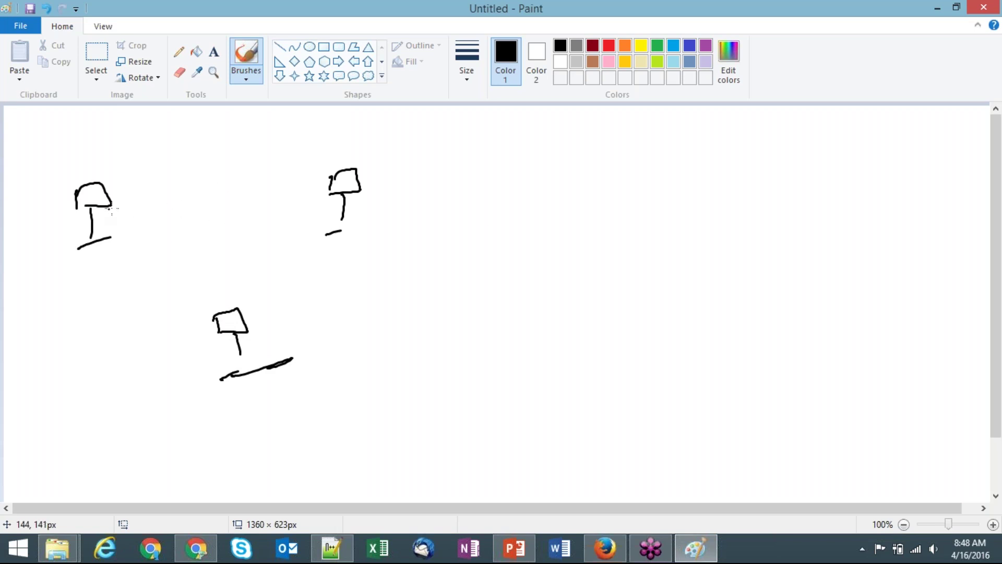
# Label the three computers A, B and C, and draw communication arrows between them.
pyautogui.moveTo(82, 136)
pyautogui.mouseDown()
pyautogui.moveTo(79, 143)
pyautogui.moveTo(93, 141)
pyautogui.mouseUp()
pyautogui.moveTo(322, 152); pyautogui.dragTo(338, 164)
pyautogui.moveTo(171, 359); pyautogui.dragTo(172, 380)
pyautogui.moveTo(108, 215)
pyautogui.mouseDown()
pyautogui.moveTo(275, 205)
pyautogui.moveTo(181, 276)
pyautogui.moveTo(199, 285)
pyautogui.moveTo(191, 286)
pyautogui.mouseUp()
pyautogui.moveTo(334, 195)
pyautogui.mouseDown()
pyautogui.moveTo(268, 174)
pyautogui.moveTo(217, 180)
pyautogui.mouseUp()
pyautogui.moveTo(331, 209); pyautogui.dragTo(256, 270)
pyautogui.moveTo(260, 163)
pyautogui.mouseDown()
pyautogui.moveTo(264, 175)
pyautogui.moveTo(248, 179)
pyautogui.mouseUp()
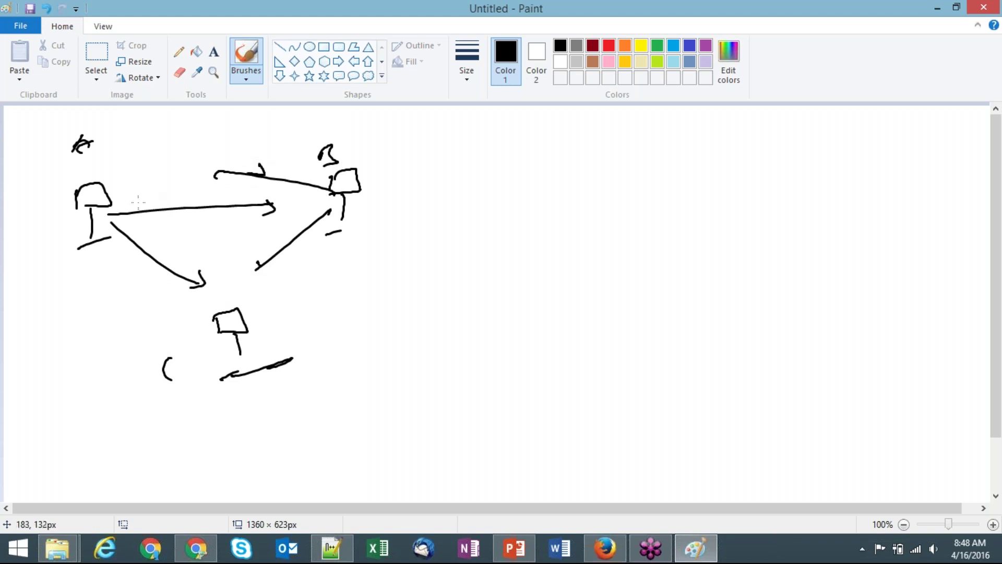
# Sketch another pair of computers to the right of the triangle and handwrite a label above each.
pyautogui.moveTo(436, 213)
pyautogui.mouseDown()
pyautogui.moveTo(425, 229)
pyautogui.moveTo(439, 232)
pyautogui.moveTo(439, 274)
pyautogui.mouseUp()
pyautogui.moveTo(427, 168)
pyautogui.mouseDown()
pyautogui.moveTo(436, 179)
pyautogui.moveTo(475, 164)
pyautogui.moveTo(517, 189)
pyautogui.moveTo(543, 169)
pyautogui.mouseUp()
pyautogui.moveTo(690, 182)
pyautogui.mouseDown()
pyautogui.moveTo(719, 176)
pyautogui.moveTo(694, 213)
pyautogui.mouseUp()
pyautogui.moveTo(710, 214); pyautogui.dragTo(721, 249)
pyautogui.moveTo(695, 138)
pyautogui.mouseDown()
pyautogui.moveTo(692, 152)
pyautogui.moveTo(754, 138)
pyautogui.mouseUp()
pyautogui.moveTo(758, 124)
pyautogui.mouseDown()
pyautogui.moveTo(756, 154)
pyautogui.moveTo(781, 134)
pyautogui.moveTo(769, 144)
pyautogui.mouseUp()
pyautogui.moveTo(767, 141); pyautogui.dragTo(794, 125)
pyautogui.moveTo(794, 125); pyautogui.dragTo(803, 139)
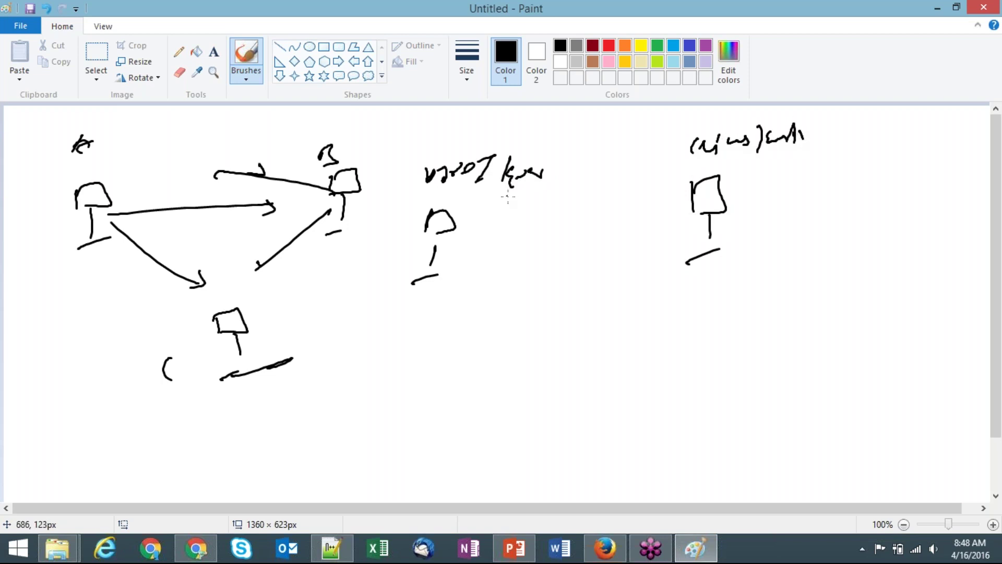
# Draw communication arrows in both directions between the two computers on the right.
pyautogui.moveTo(487, 219); pyautogui.dragTo(604, 211)
pyautogui.moveTo(650, 200); pyautogui.dragTo(644, 211)
pyautogui.moveTo(488, 215); pyautogui.dragTo(494, 238)
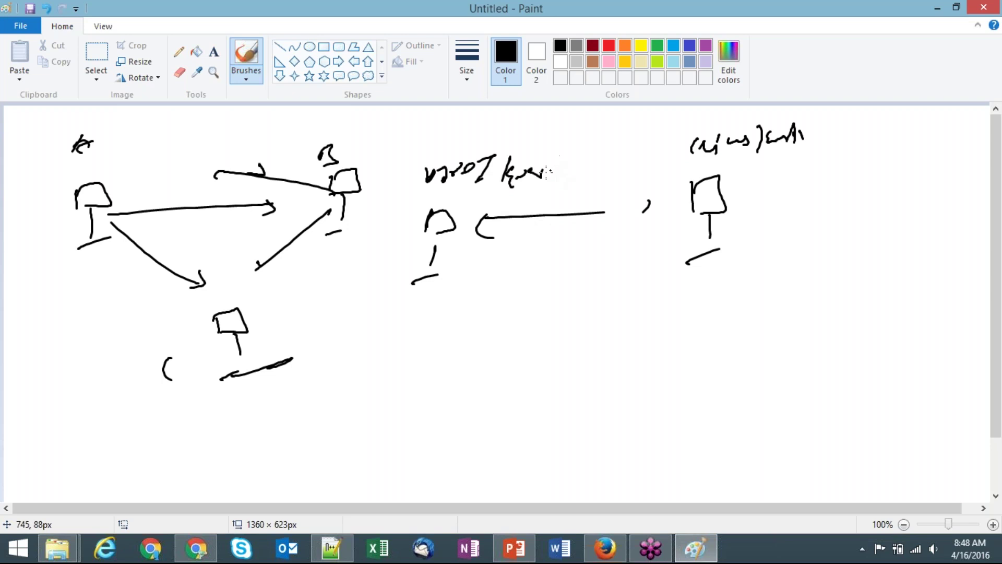
pyautogui.moveTo(509, 159); pyautogui.dragTo(505, 178)
pyautogui.moveTo(432, 276)
pyautogui.mouseDown()
pyautogui.moveTo(578, 286)
pyautogui.moveTo(633, 258)
pyautogui.mouseUp()
pyautogui.moveTo(706, 266)
pyautogui.mouseDown()
pyautogui.moveTo(676, 293)
pyautogui.moveTo(443, 327)
pyautogui.moveTo(433, 308)
pyautogui.mouseUp()
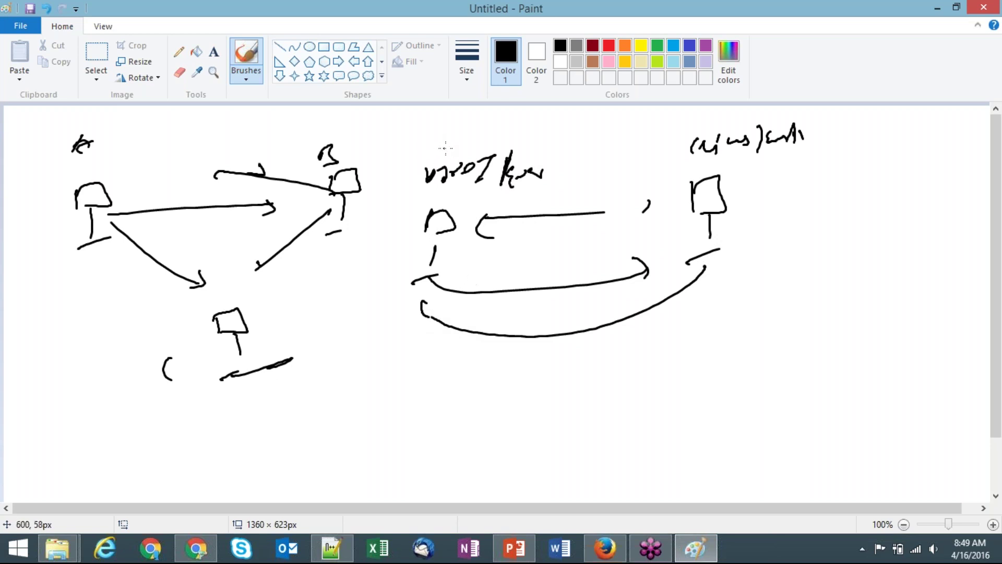
# Cross out the arrow between the two right-hand computers and circle part of each computer's label.
pyautogui.moveTo(564, 259); pyautogui.dragTo(574, 285)
pyautogui.moveTo(583, 269); pyautogui.dragTo(555, 286)
pyautogui.moveTo(494, 166)
pyautogui.mouseDown()
pyautogui.moveTo(538, 191)
pyautogui.moveTo(499, 151)
pyautogui.mouseUp()
pyautogui.moveTo(778, 147)
pyautogui.mouseDown()
pyautogui.moveTo(770, 153)
pyautogui.moveTo(783, 140)
pyautogui.mouseUp()
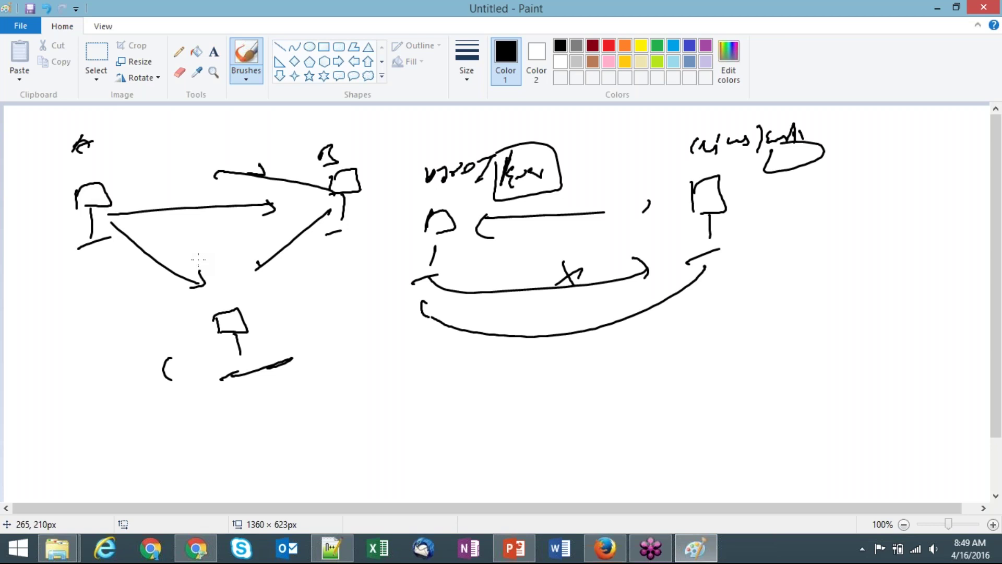
# Check the Protocol slide in PowerPoint and start a blank Paint canvas, discarding the current drawing.
pyautogui.hotkey('alt', 'Tab')
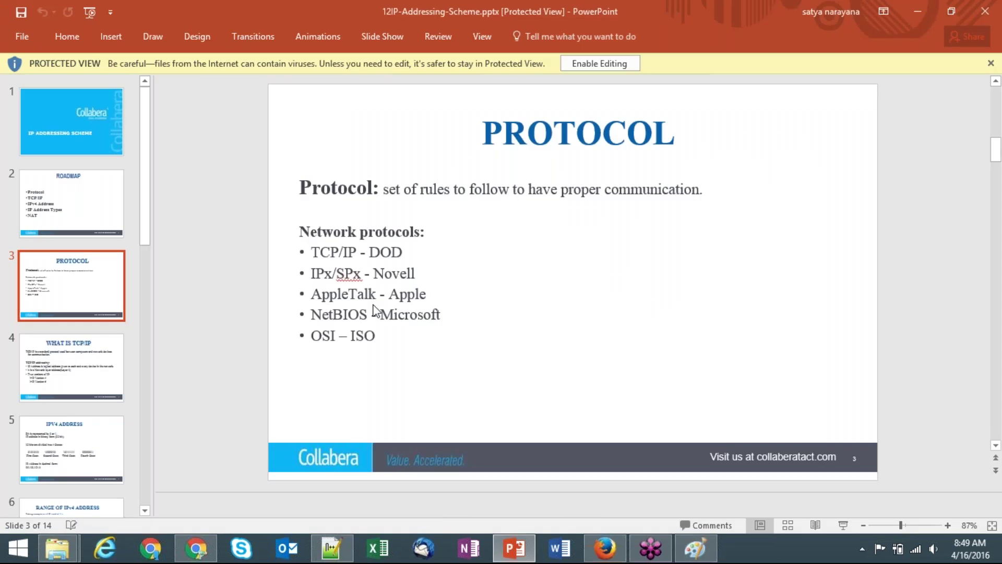
pyautogui.hotkey('alt', 'Tab')
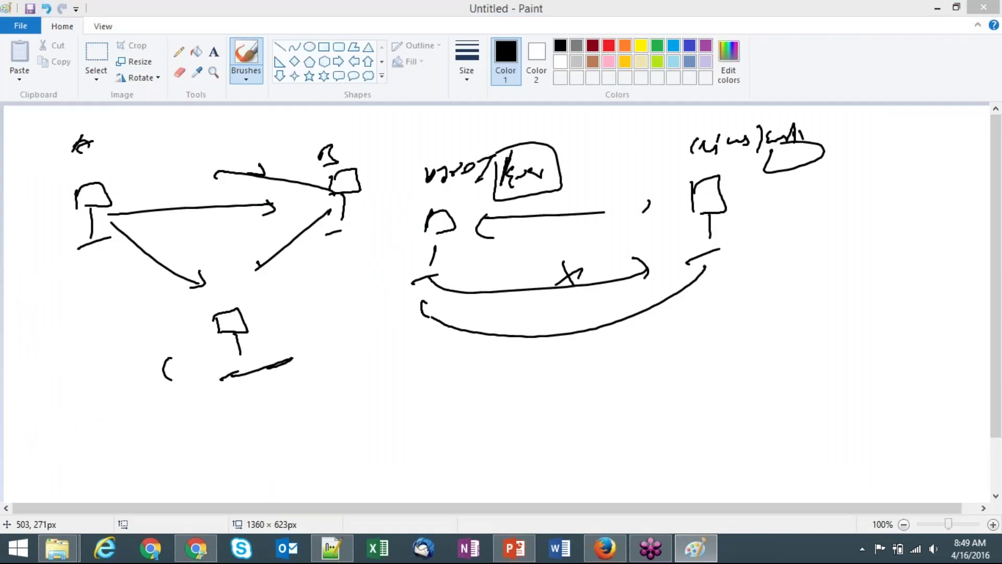
pyautogui.hotkey('ctrl', 'n')
pyautogui.press('n')
pyautogui.hotkey('alt', 'Tab')
pyautogui.hotkey('alt', 'Tab')
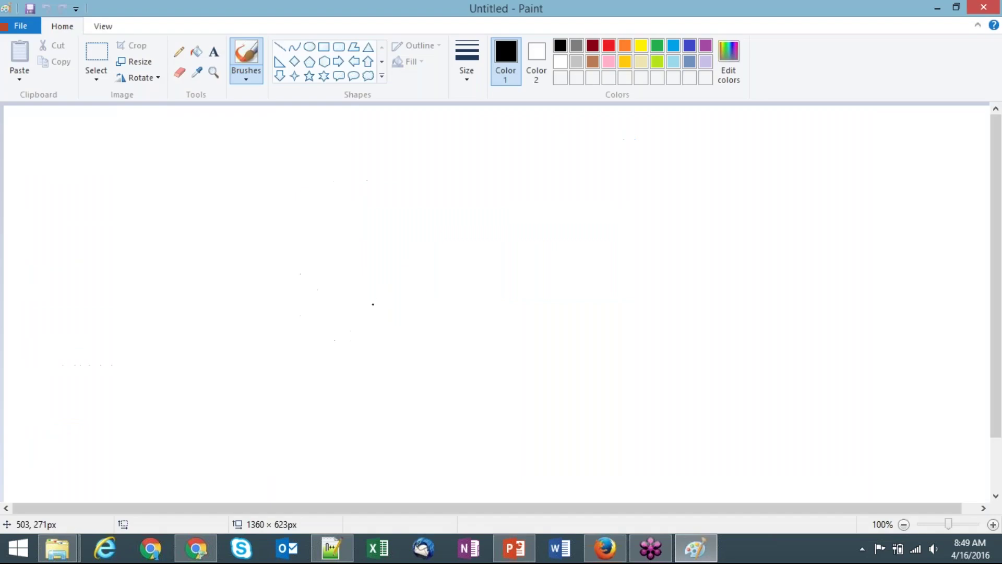
# Handwrite the protocol names TCP/IP and IPx/SPx at the top of the blank canvas, following the Protocol slide.
pyautogui.moveTo(99, 141)
pyautogui.mouseDown()
pyautogui.moveTo(118, 155)
pyautogui.moveTo(151, 156)
pyautogui.moveTo(195, 137)
pyautogui.moveTo(198, 147)
pyautogui.mouseUp()
pyautogui.hotkey('alt', 'Tab')
pyautogui.hotkey('alt', 'Tab')
pyautogui.moveTo(111, 184)
pyautogui.mouseDown()
pyautogui.moveTo(121, 205)
pyautogui.moveTo(152, 192)
pyautogui.mouseUp()
pyautogui.moveTo(166, 178)
pyautogui.mouseDown()
pyautogui.moveTo(154, 198)
pyautogui.moveTo(179, 181)
pyautogui.mouseUp()
pyautogui.moveTo(175, 179)
pyautogui.mouseDown()
pyautogui.moveTo(174, 193)
pyautogui.moveTo(152, 193)
pyautogui.moveTo(151, 212)
pyautogui.mouseUp()
pyautogui.moveTo(197, 179); pyautogui.dragTo(211, 178)
# Handwrite AppleTalk, NetBIOS and OSI below the first two protocols, and bracket the whole list on its left side.
pyautogui.moveTo(101, 241)
pyautogui.mouseDown()
pyautogui.moveTo(112, 248)
pyautogui.moveTo(129, 235)
pyautogui.mouseUp()
pyautogui.moveTo(133, 240)
pyautogui.mouseDown()
pyautogui.moveTo(137, 250)
pyautogui.moveTo(146, 235)
pyautogui.mouseUp()
pyautogui.moveTo(140, 245)
pyautogui.mouseDown()
pyautogui.moveTo(157, 230)
pyautogui.moveTo(168, 242)
pyautogui.moveTo(198, 231)
pyautogui.mouseUp()
pyautogui.moveTo(192, 231)
pyautogui.mouseDown()
pyautogui.moveTo(193, 250)
pyautogui.moveTo(203, 248)
pyautogui.mouseUp()
pyautogui.moveTo(209, 231)
pyautogui.mouseDown()
pyautogui.moveTo(209, 248)
pyautogui.moveTo(218, 246)
pyautogui.mouseUp()
pyautogui.moveTo(218, 240); pyautogui.dragTo(227, 243)
pyautogui.moveTo(102, 304); pyautogui.dragTo(197, 288)
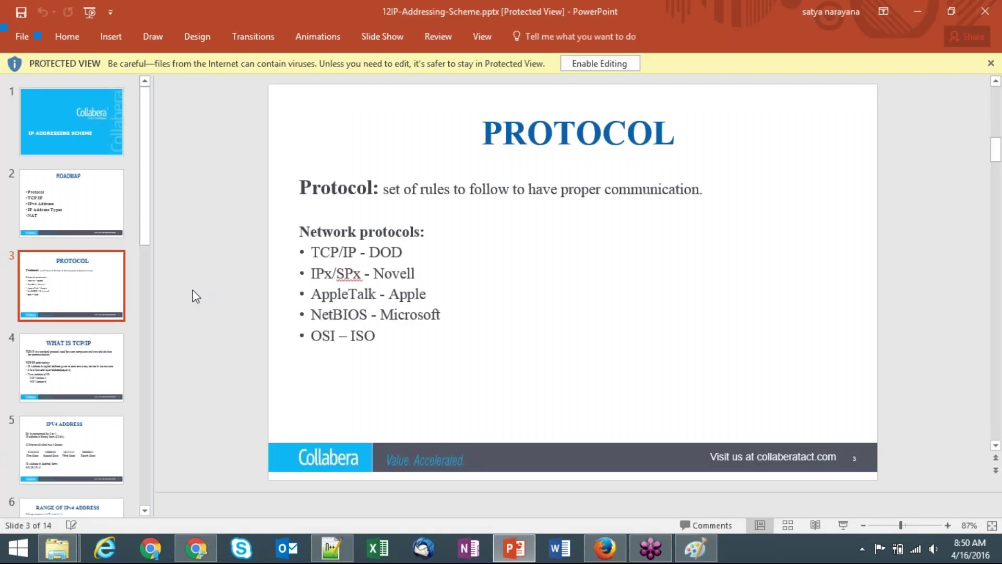
pyautogui.moveTo(194, 277); pyautogui.dragTo(200, 293)
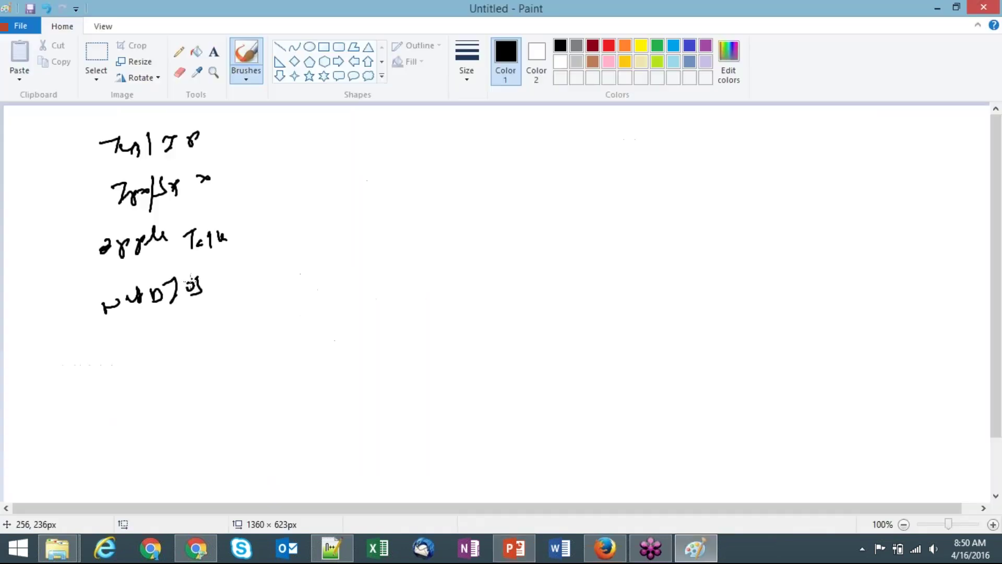
pyautogui.moveTo(148, 327); pyautogui.dragTo(152, 340)
pyautogui.moveTo(164, 322); pyautogui.dragTo(169, 342)
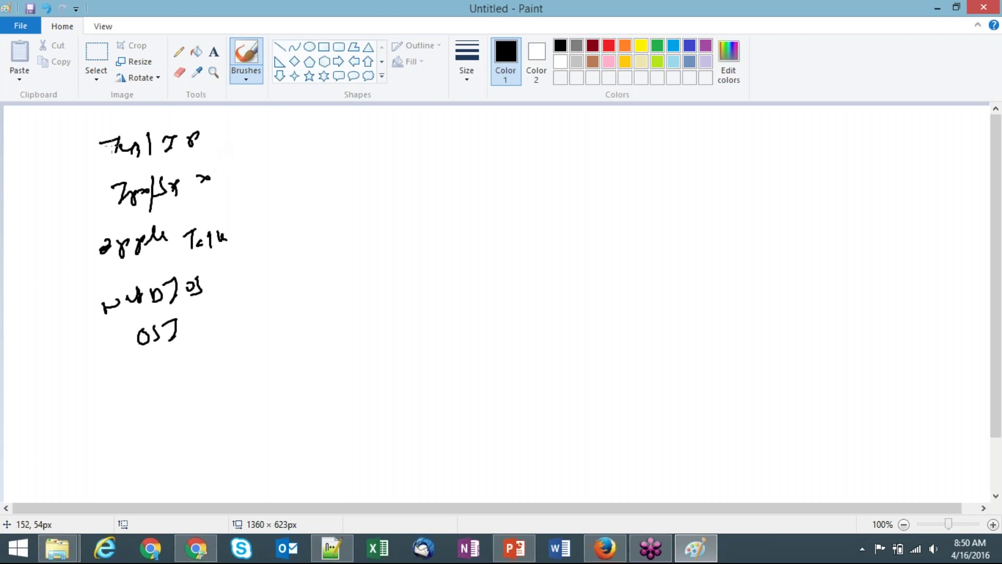
pyautogui.moveTo(75, 138)
pyautogui.mouseDown()
pyautogui.moveTo(65, 305)
pyautogui.moveTo(85, 335)
pyautogui.mouseUp()
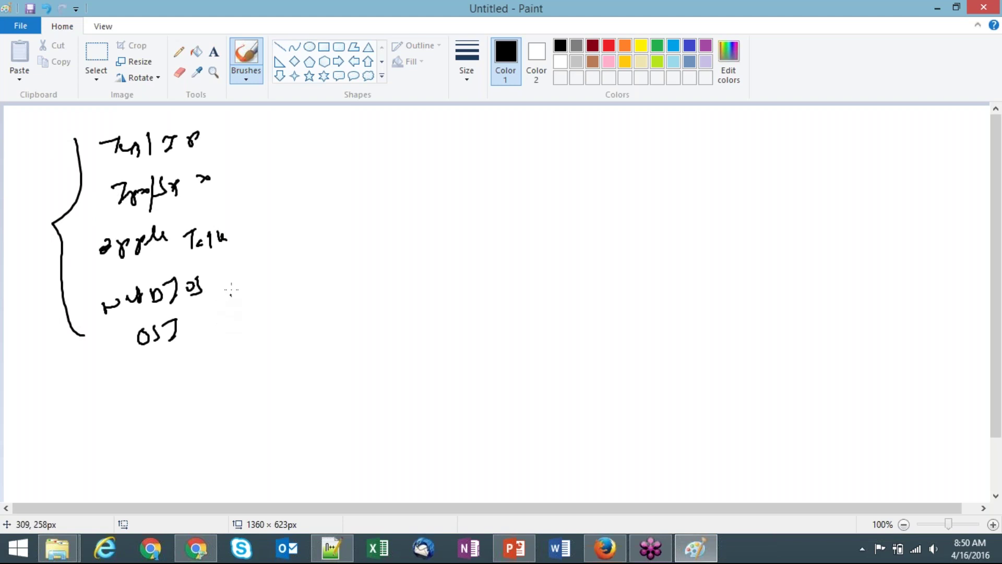
# Handwrite the originator beside each protocol: DOD, Novell, Apple, M.S and ISO.
pyautogui.moveTo(228, 149); pyautogui.dragTo(239, 150)
pyautogui.moveTo(256, 138)
pyautogui.mouseDown()
pyautogui.moveTo(260, 150)
pyautogui.moveTo(319, 142)
pyautogui.mouseUp()
pyautogui.moveTo(319, 126); pyautogui.dragTo(320, 141)
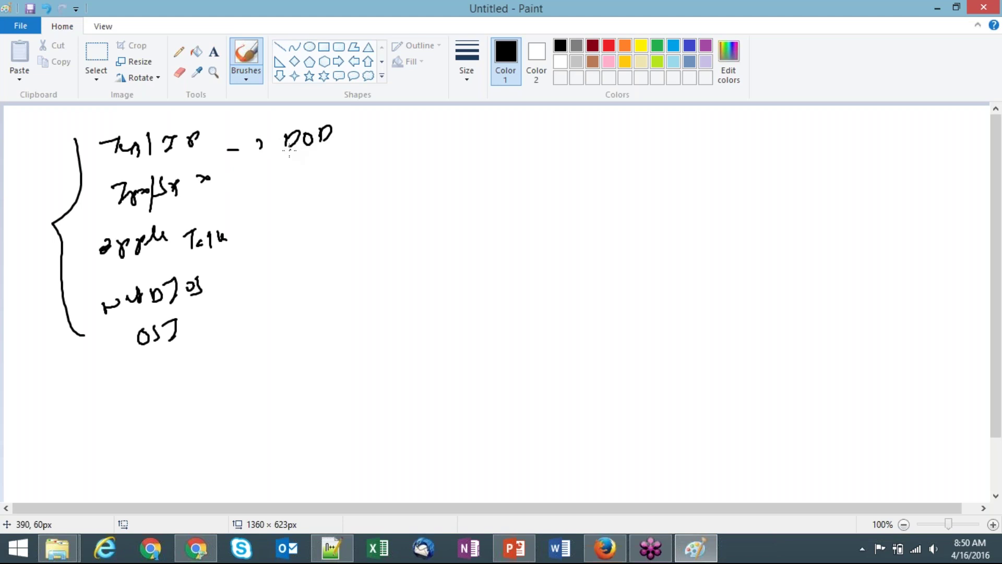
pyautogui.moveTo(240, 182)
pyautogui.mouseDown()
pyautogui.moveTo(314, 171)
pyautogui.moveTo(332, 156)
pyautogui.moveTo(339, 175)
pyautogui.mouseUp()
pyautogui.moveTo(245, 226); pyautogui.dragTo(266, 223)
pyautogui.moveTo(270, 218)
pyautogui.mouseDown()
pyautogui.moveTo(277, 227)
pyautogui.moveTo(313, 209)
pyautogui.moveTo(315, 221)
pyautogui.moveTo(381, 207)
pyautogui.mouseUp()
pyautogui.moveTo(224, 283)
pyautogui.mouseDown()
pyautogui.moveTo(286, 261)
pyautogui.moveTo(295, 269)
pyautogui.mouseUp()
pyautogui.click(302, 266)
pyautogui.moveTo(317, 255); pyautogui.dragTo(311, 274)
pyautogui.moveTo(219, 336); pyautogui.dragTo(236, 334)
pyautogui.moveTo(287, 307)
pyautogui.mouseDown()
pyautogui.moveTo(296, 324)
pyautogui.moveTo(316, 321)
pyautogui.mouseUp()
pyautogui.moveTo(325, 305); pyautogui.dragTo(329, 298)
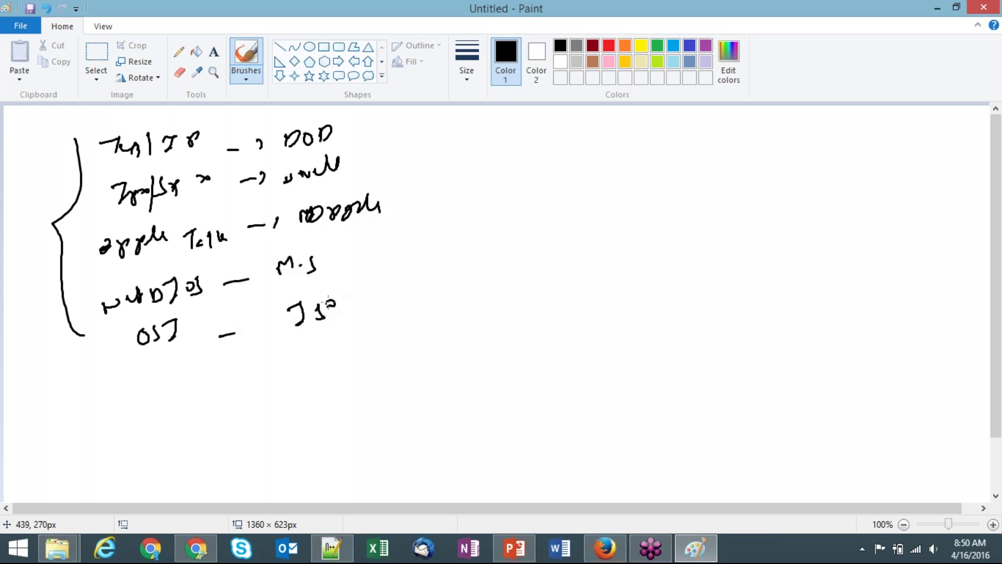
# Draw an arrow from the AppleTalk entry and sketch two computers joined by an arrow beside it.
pyautogui.moveTo(390, 214); pyautogui.dragTo(419, 211)
pyautogui.moveTo(425, 201); pyautogui.dragTo(429, 206)
pyautogui.moveTo(512, 208)
pyautogui.mouseDown()
pyautogui.moveTo(540, 202)
pyautogui.moveTo(519, 212)
pyautogui.mouseUp()
pyautogui.moveTo(520, 224); pyautogui.dragTo(519, 244)
pyautogui.moveTo(527, 249); pyautogui.dragTo(507, 258)
pyautogui.moveTo(639, 176); pyautogui.dragTo(643, 198)
pyautogui.moveTo(651, 206); pyautogui.dragTo(652, 238)
pyautogui.moveTo(557, 213); pyautogui.dragTo(607, 202)
pyautogui.moveTo(622, 193); pyautogui.dragTo(618, 204)
pyautogui.moveTo(311, 271); pyautogui.dragTo(321, 264)
# Sketch three computers below the pair and connect them with lines into a triangle.
pyautogui.moveTo(440, 360)
pyautogui.mouseDown()
pyautogui.moveTo(454, 366)
pyautogui.moveTo(448, 400)
pyautogui.mouseUp()
pyautogui.moveTo(593, 317)
pyautogui.mouseDown()
pyautogui.moveTo(595, 306)
pyautogui.moveTo(616, 345)
pyautogui.mouseUp()
pyautogui.moveTo(620, 357); pyautogui.dragTo(604, 367)
pyautogui.moveTo(509, 410)
pyautogui.mouseDown()
pyautogui.moveTo(515, 432)
pyautogui.moveTo(534, 433)
pyautogui.moveTo(528, 464)
pyautogui.mouseUp()
pyautogui.moveTo(482, 356); pyautogui.dragTo(535, 393)
pyautogui.moveTo(592, 332); pyautogui.dragTo(552, 375)
pyautogui.moveTo(484, 339); pyautogui.dragTo(590, 325)
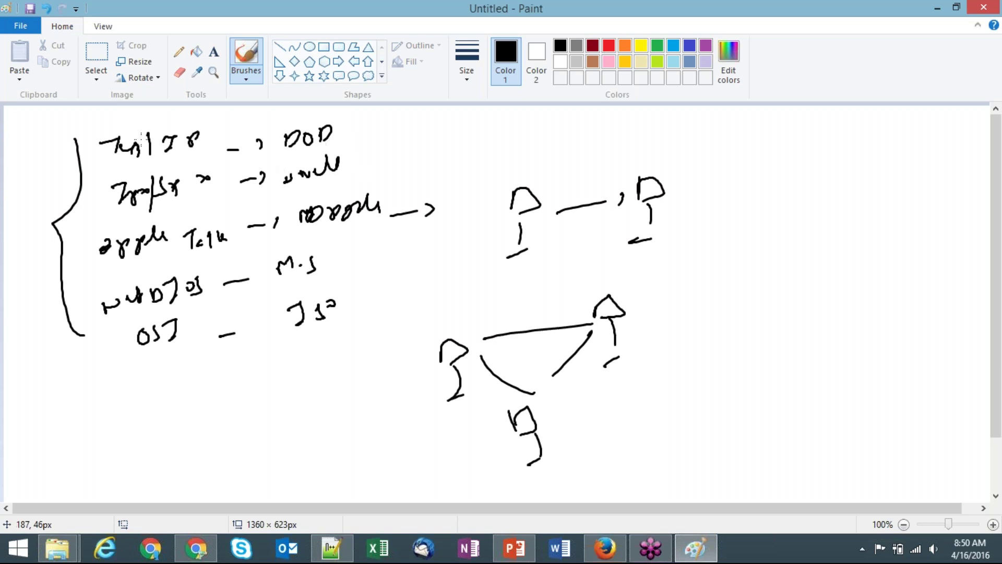
# Refer to the Protocol slide and add a small handwritten mark above each computer of the upper pair.
pyautogui.hotkey('alt', 'Tab')
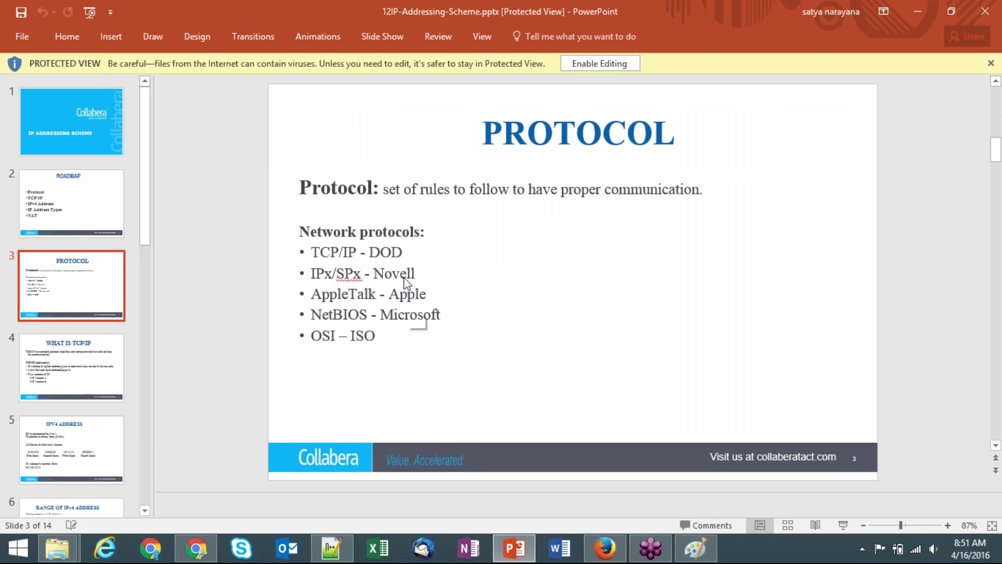
pyautogui.hotkey('alt', 'Tab')
pyautogui.moveTo(504, 172); pyautogui.dragTo(517, 163)
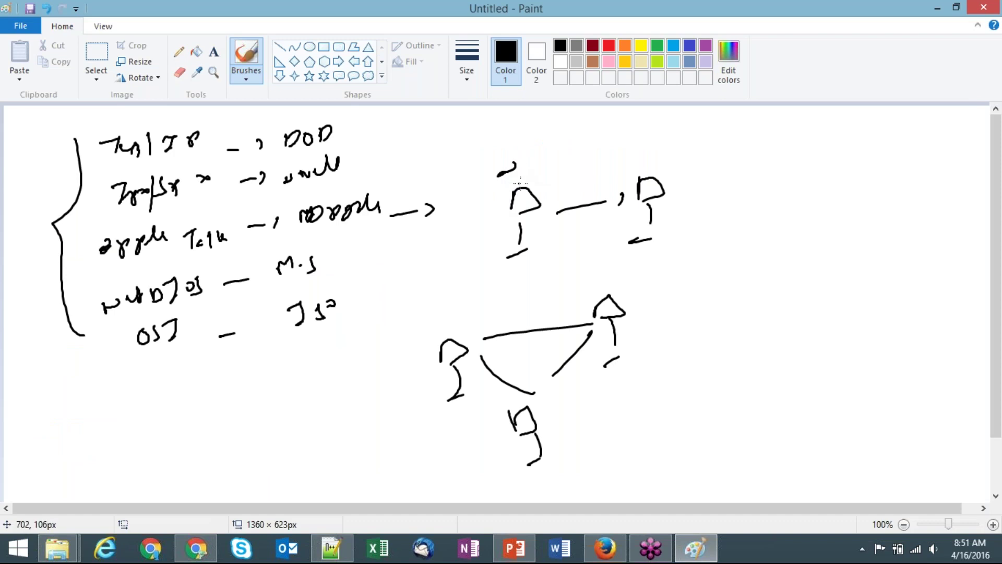
pyautogui.moveTo(629, 168)
pyautogui.mouseDown()
pyautogui.moveTo(652, 152)
pyautogui.moveTo(625, 172)
pyautogui.mouseUp()
pyautogui.hotkey('alt', 'Tab')
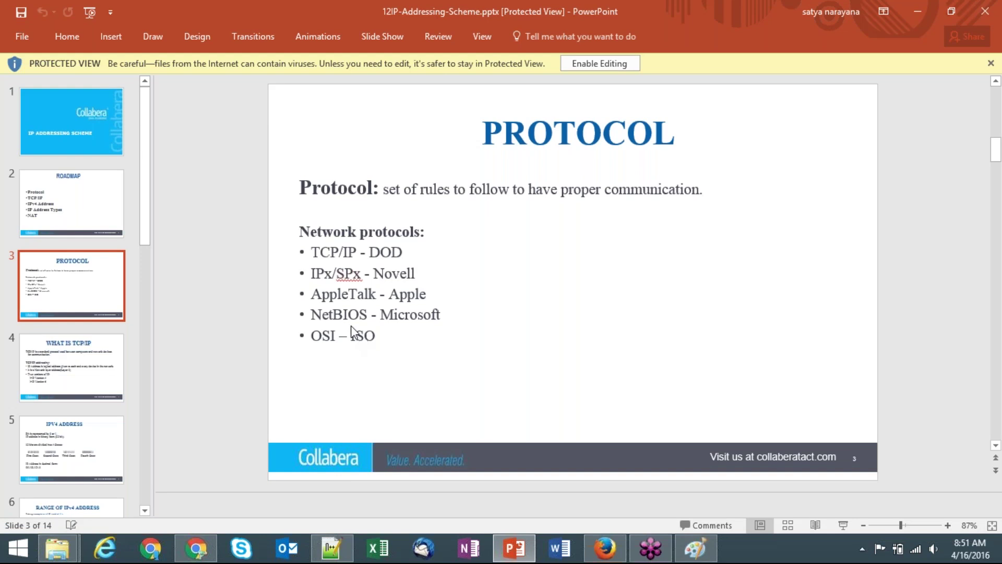
# Discard the protocol list drawing and start a blank Paint canvas.
pyautogui.hotkey('alt', 'Tab')
pyautogui.hotkey('alt', 'F4')
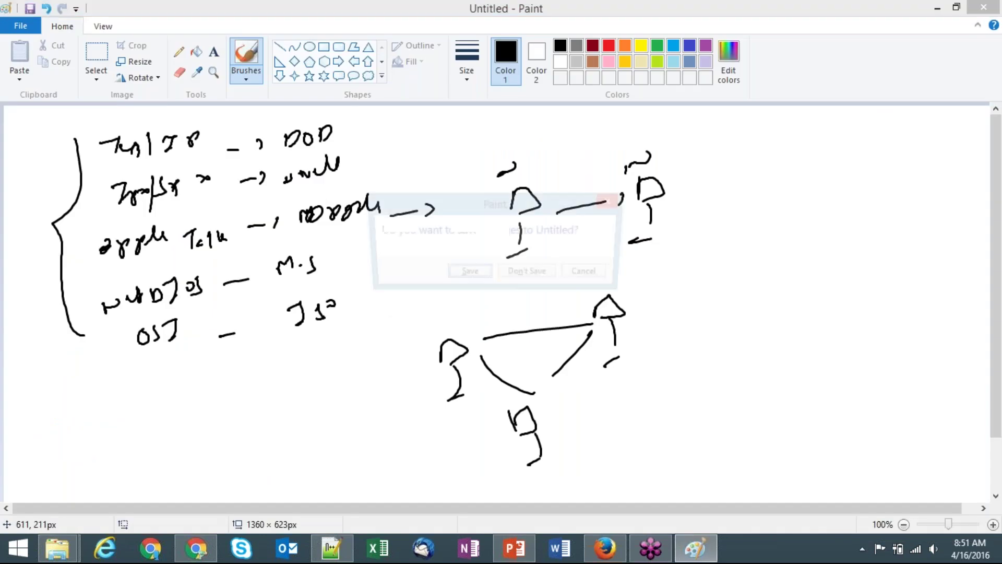
pyautogui.press('Return')
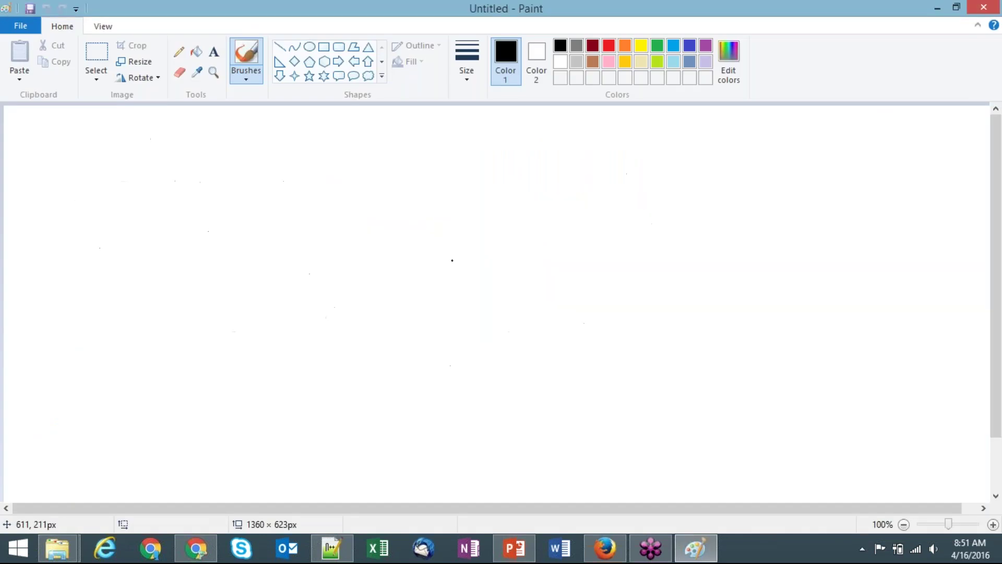
# Sketch two separate computers and label one as a Mac machine and the other as a Microsoft machine.
pyautogui.moveTo(160, 199)
pyautogui.mouseDown()
pyautogui.moveTo(163, 180)
pyautogui.moveTo(168, 207)
pyautogui.mouseUp()
pyautogui.moveTo(167, 216)
pyautogui.mouseDown()
pyautogui.moveTo(169, 244)
pyautogui.moveTo(156, 258)
pyautogui.mouseUp()
pyautogui.moveTo(352, 198)
pyautogui.mouseDown()
pyautogui.moveTo(355, 180)
pyautogui.moveTo(356, 240)
pyautogui.mouseUp()
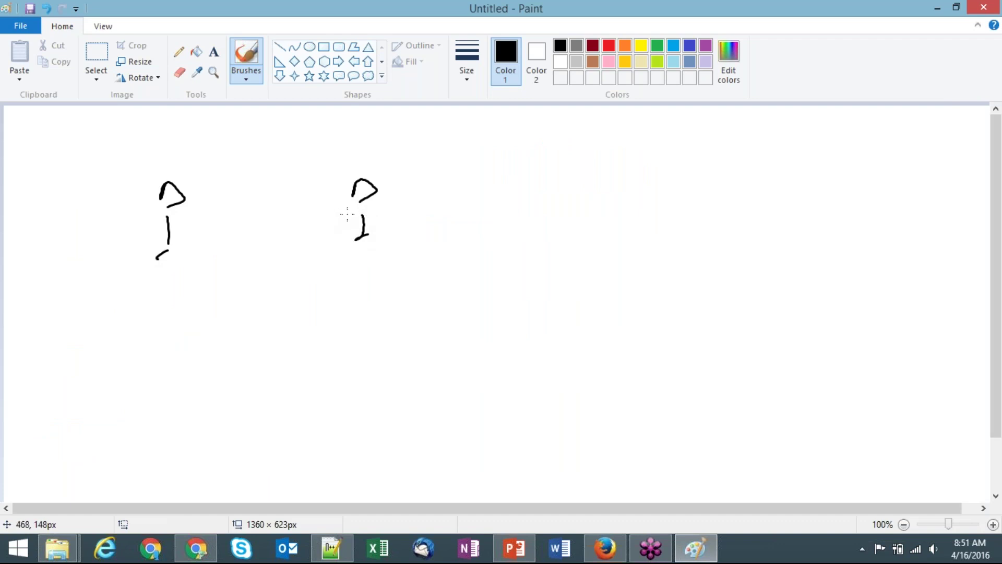
pyautogui.moveTo(132, 159)
pyautogui.mouseDown()
pyautogui.moveTo(201, 166)
pyautogui.moveTo(222, 152)
pyautogui.mouseUp()
pyautogui.moveTo(365, 146)
pyautogui.mouseDown()
pyautogui.moveTo(407, 139)
pyautogui.moveTo(403, 153)
pyautogui.moveTo(429, 142)
pyautogui.mouseUp()
pyautogui.click(417, 145)
pyautogui.moveTo(158, 197); pyautogui.dragTo(166, 197)
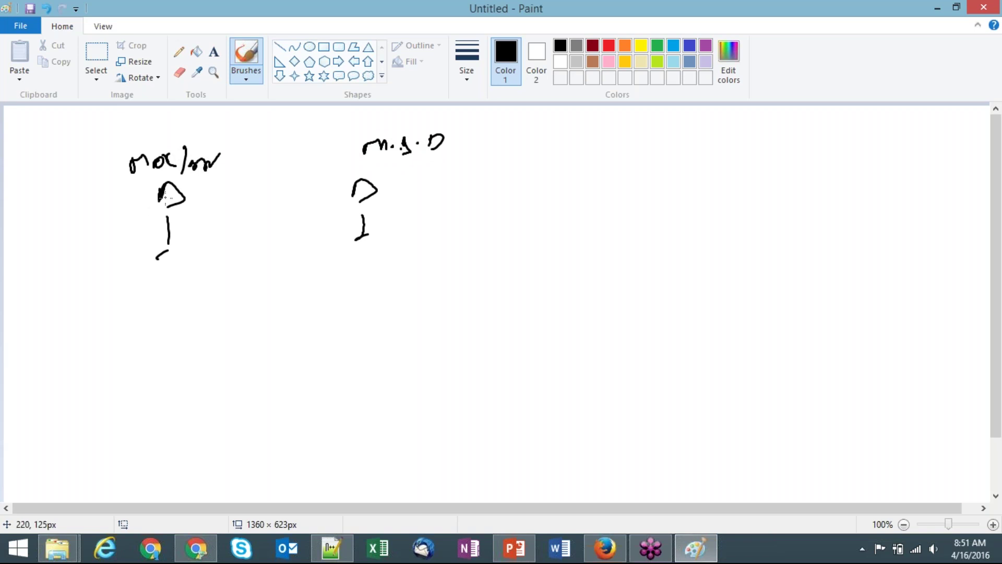
# Handwrite AppleTalk under the Mac computer and NetBIOS under the Microsoft computer, and circle both protocol names.
pyautogui.moveTo(127, 306)
pyautogui.mouseDown()
pyautogui.moveTo(150, 313)
pyautogui.moveTo(168, 287)
pyautogui.moveTo(180, 300)
pyautogui.mouseUp()
pyautogui.moveTo(184, 289)
pyautogui.mouseDown()
pyautogui.moveTo(194, 287)
pyautogui.moveTo(192, 302)
pyautogui.mouseUp()
pyautogui.moveTo(197, 293); pyautogui.dragTo(222, 296)
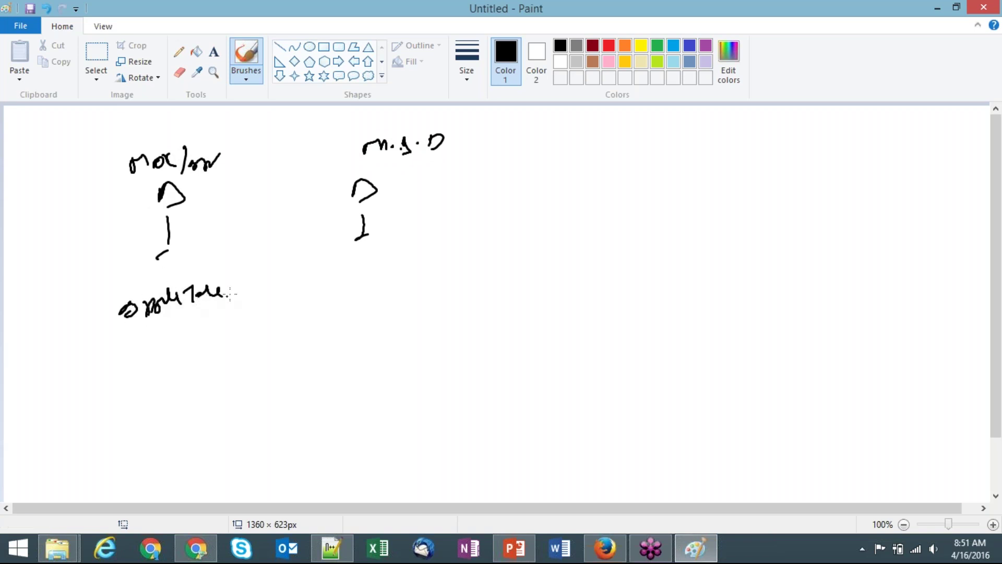
pyautogui.moveTo(356, 284)
pyautogui.mouseDown()
pyautogui.moveTo(401, 256)
pyautogui.moveTo(433, 255)
pyautogui.mouseUp()
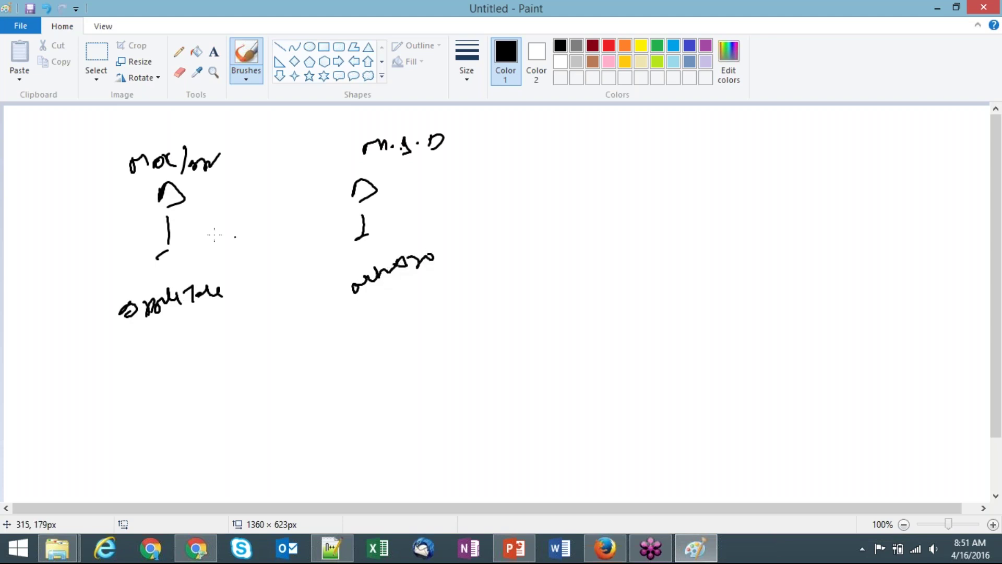
pyautogui.moveTo(150, 320); pyautogui.dragTo(132, 300)
pyautogui.moveTo(355, 269); pyautogui.dragTo(418, 254)
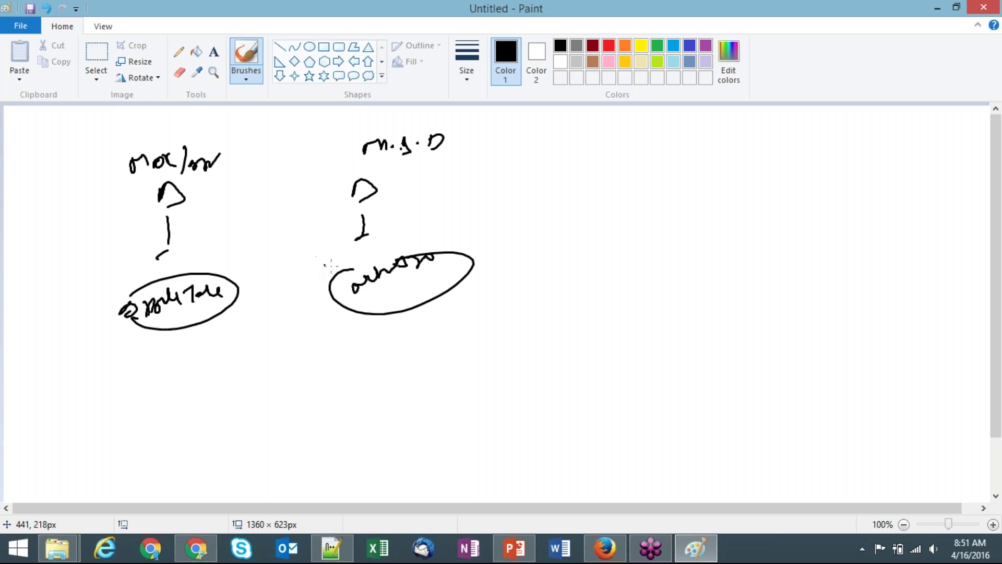
# Connect the two computers with an arrowed line and add a short handwritten note below the circled NetBIOS.
pyautogui.moveTo(167, 222); pyautogui.dragTo(347, 203)
pyautogui.moveTo(235, 203); pyautogui.dragTo(232, 229)
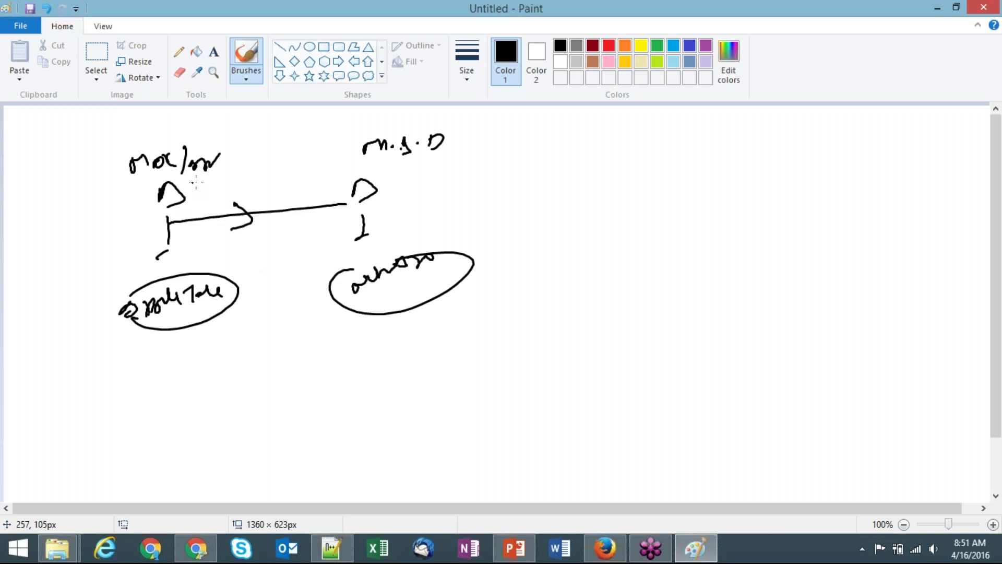
pyautogui.moveTo(350, 320)
pyautogui.mouseDown()
pyautogui.moveTo(366, 329)
pyautogui.moveTo(377, 319)
pyautogui.moveTo(367, 317)
pyautogui.mouseUp()
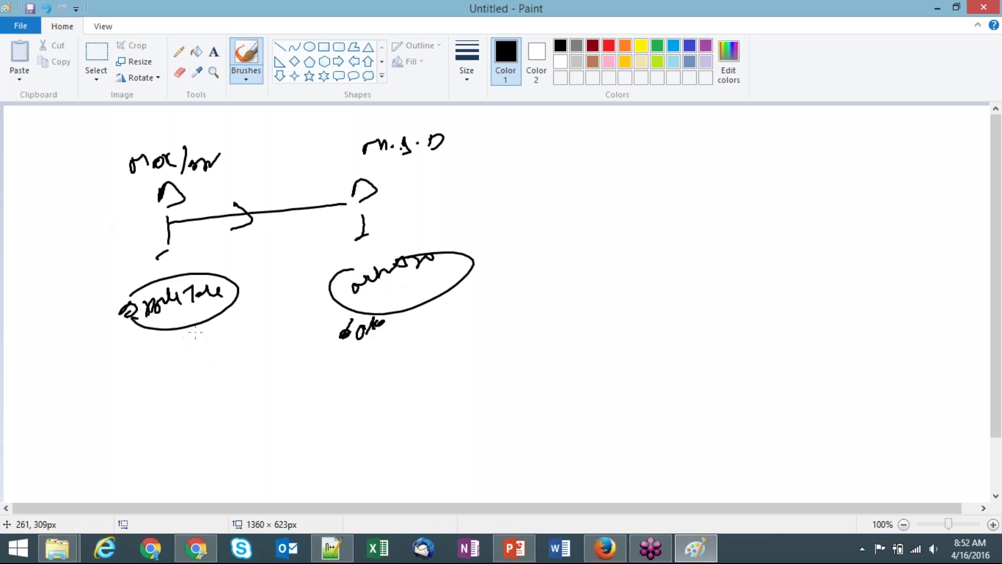
# Check the PROTOCOL slide in PowerPoint, and replace the Mac and Microsoft sketch in Paint with a blank canvas without saving.
pyautogui.hotkey('alt', 'Tab')
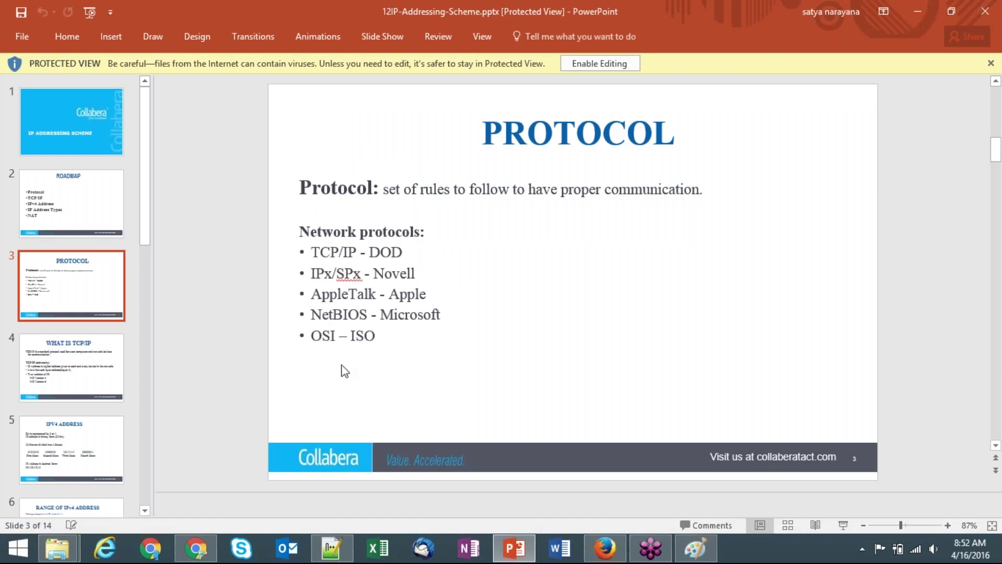
pyautogui.hotkey('alt', 'Tab')
pyautogui.hotkey('alt', 'F4')
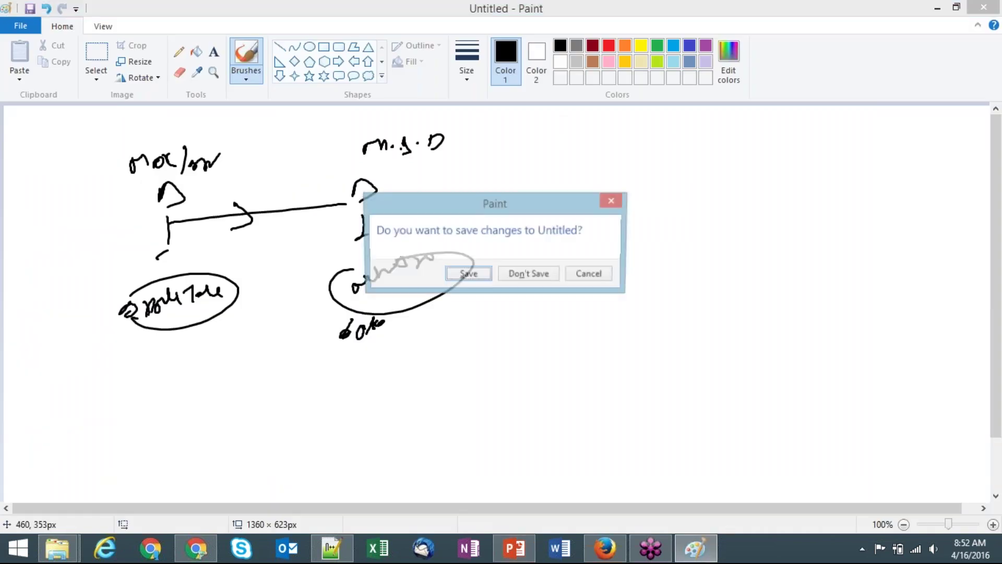
pyautogui.press('Tab')
pyautogui.press('Return')
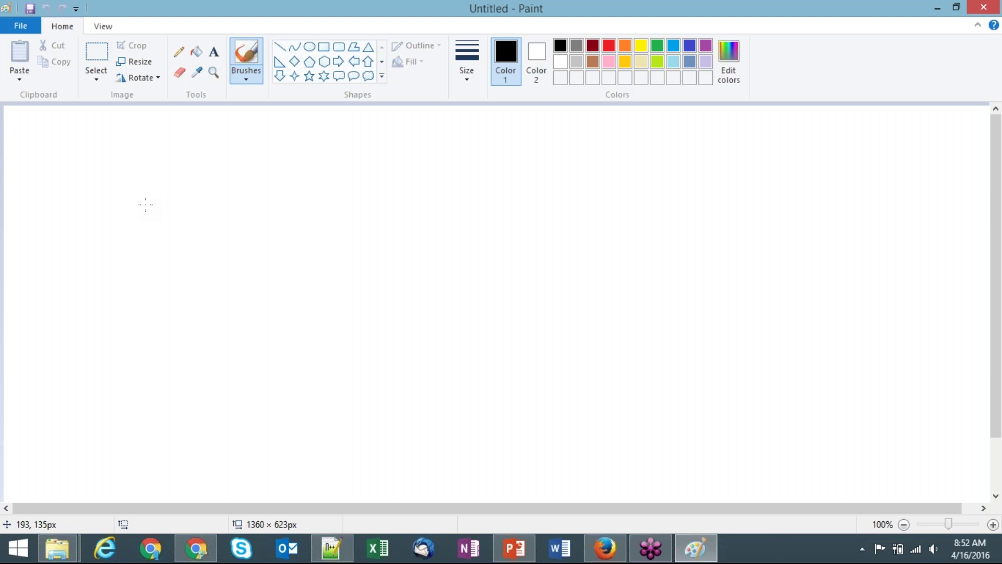
# Draw a short two-row handwritten sketch in the upper-left area of the blank canvas.
pyautogui.moveTo(199, 151)
pyautogui.mouseDown()
pyautogui.moveTo(192, 177)
pyautogui.moveTo(273, 163)
pyautogui.mouseUp()
pyautogui.click(235, 152)
pyautogui.moveTo(162, 202)
pyautogui.mouseDown()
pyautogui.moveTo(260, 125)
pyautogui.moveTo(164, 189)
pyautogui.mouseUp()
pyautogui.moveTo(240, 185); pyautogui.dragTo(269, 198)
pyautogui.moveTo(290, 199); pyautogui.dragTo(275, 208)
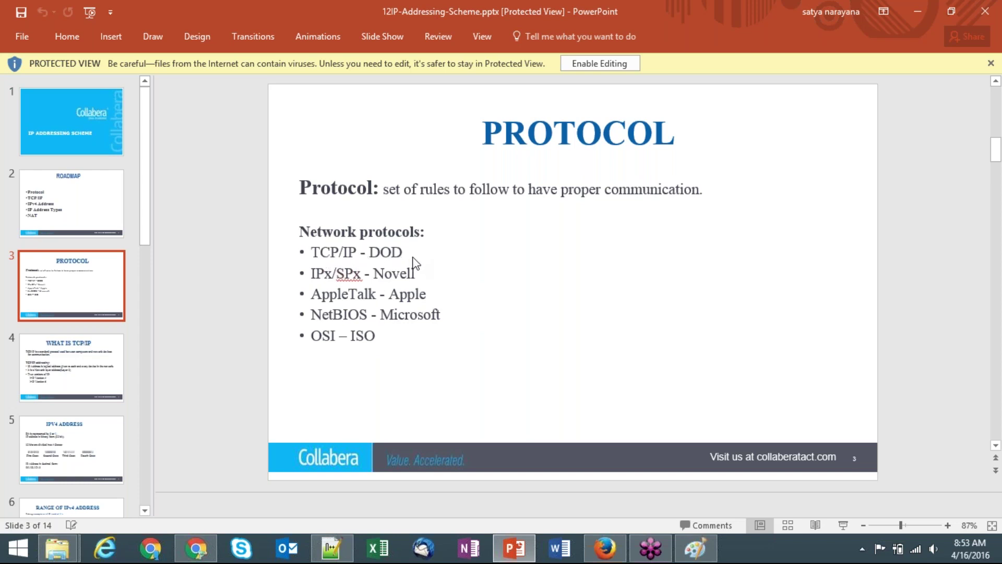
# Return to Paint, discard the current sketch without saving, and start a blank canvas.
pyautogui.hotkey('alt', 'Tab')
pyautogui.hotkey('alt', 'F4')
pyautogui.press('n')
# Sketch three computers in a row near the top of the canvas, with one long slanted line beneath them.
pyautogui.moveTo(134, 172)
pyautogui.mouseDown()
pyautogui.moveTo(138, 154)
pyautogui.moveTo(168, 193)
pyautogui.moveTo(134, 180)
pyautogui.moveTo(133, 169)
pyautogui.mouseUp()
pyautogui.moveTo(221, 177)
pyautogui.mouseDown()
pyautogui.moveTo(235, 174)
pyautogui.moveTo(226, 201)
pyautogui.mouseUp()
pyautogui.moveTo(315, 146); pyautogui.dragTo(329, 177)
pyautogui.moveTo(157, 244); pyautogui.dragTo(395, 198)
# Handwrite TCP/IP below the long line and circle it.
pyautogui.moveTo(204, 263); pyautogui.dragTo(214, 272)
pyautogui.moveTo(229, 267); pyautogui.dragTo(234, 275)
pyautogui.moveTo(239, 259)
pyautogui.mouseDown()
pyautogui.moveTo(241, 280)
pyautogui.moveTo(246, 263)
pyautogui.mouseUp()
pyautogui.moveTo(261, 245)
pyautogui.mouseDown()
pyautogui.moveTo(273, 244)
pyautogui.moveTo(267, 267)
pyautogui.mouseUp()
pyautogui.moveTo(292, 246)
pyautogui.mouseDown()
pyautogui.moveTo(290, 264)
pyautogui.moveTo(300, 251)
pyautogui.mouseUp()
pyautogui.moveTo(256, 238); pyautogui.dragTo(249, 288)
pyautogui.moveTo(151, 272)
pyautogui.mouseDown()
pyautogui.moveTo(331, 286)
pyautogui.moveTo(191, 254)
pyautogui.mouseUp()
# Draw a line from the circled TCP/IP to a handwritten "standard" label and underline the label twice.
pyautogui.moveTo(324, 266); pyautogui.dragTo(403, 236)
pyautogui.moveTo(418, 220); pyautogui.dragTo(418, 236)
pyautogui.moveTo(437, 216)
pyautogui.mouseDown()
pyautogui.moveTo(473, 219)
pyautogui.moveTo(541, 190)
pyautogui.mouseUp()
pyautogui.moveTo(423, 241)
pyautogui.mouseDown()
pyautogui.moveTo(528, 218)
pyautogui.moveTo(497, 234)
pyautogui.mouseUp()
# Advance the PowerPoint presentation to the WHAT IS TCP/IP slide, and replace the TCP/IP sketch in Paint with a blank canvas without saving.
pyautogui.hotkey('alt', 'Tab')
pyautogui.press('pagedown')
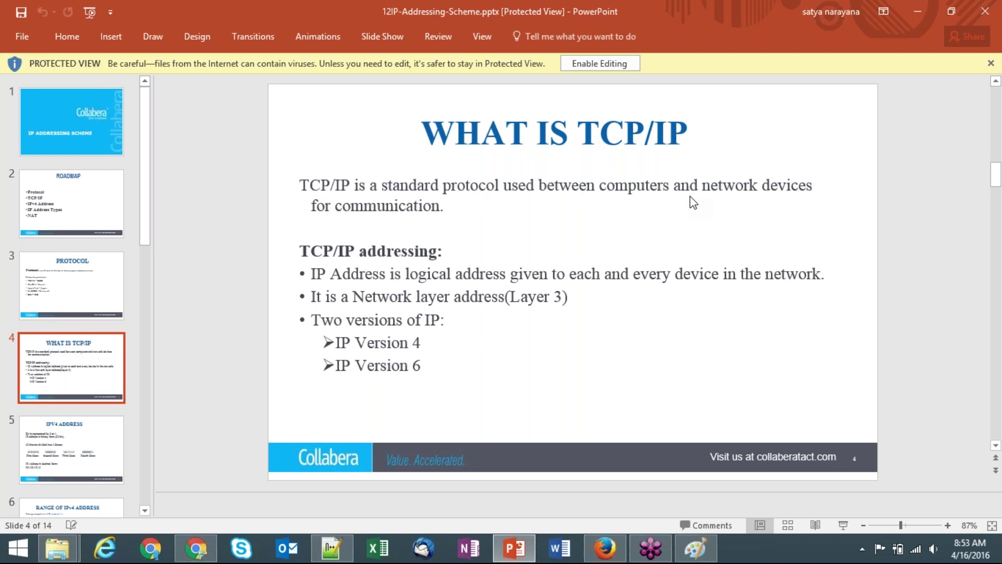
pyautogui.hotkey('alt', 'Tab')
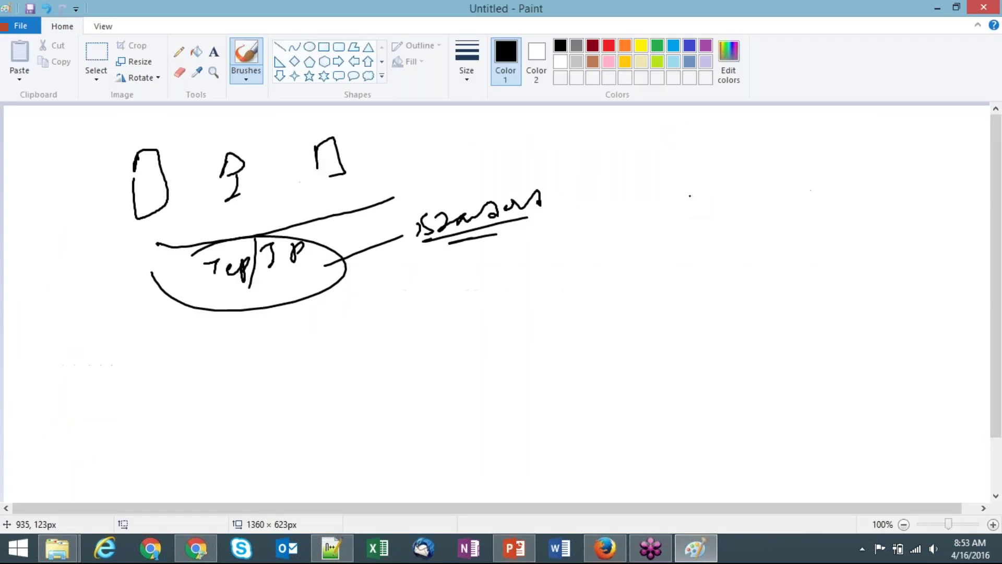
pyautogui.hotkey('ctrl', 'n')
pyautogui.press('Tab')
pyautogui.press('Return')
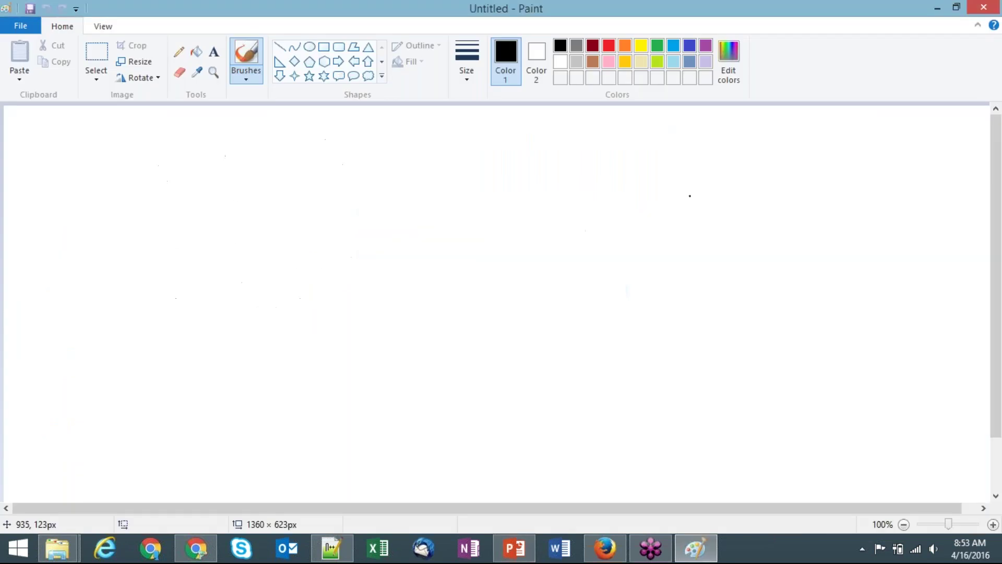
# Handwrite IPv4 and IPv6 side by side at the top of the canvas and underline each one.
pyautogui.moveTo(97, 142)
pyautogui.mouseDown()
pyautogui.moveTo(128, 157)
pyautogui.moveTo(157, 155)
pyautogui.mouseUp()
pyautogui.moveTo(270, 123)
pyautogui.mouseDown()
pyautogui.moveTo(270, 153)
pyautogui.moveTo(303, 140)
pyautogui.mouseUp()
pyautogui.moveTo(308, 129)
pyautogui.mouseDown()
pyautogui.moveTo(315, 137)
pyautogui.moveTo(321, 127)
pyautogui.mouseUp()
pyautogui.moveTo(337, 127); pyautogui.dragTo(342, 148)
pyautogui.moveTo(95, 184); pyautogui.dragTo(179, 169)
pyautogui.moveTo(250, 178); pyautogui.dragTo(330, 169)
# Handwrite a note below the headings stating that a logical address is unique, with an arrow between the two ideas.
pyautogui.moveTo(26, 268)
pyautogui.mouseDown()
pyautogui.moveTo(27, 287)
pyautogui.moveTo(59, 286)
pyautogui.moveTo(67, 272)
pyautogui.moveTo(107, 262)
pyautogui.mouseUp()
pyautogui.moveTo(125, 246); pyautogui.dragTo(137, 259)
pyautogui.moveTo(147, 240)
pyautogui.mouseDown()
pyautogui.moveTo(166, 254)
pyautogui.moveTo(241, 251)
pyautogui.mouseUp()
pyautogui.moveTo(261, 236); pyautogui.dragTo(360, 212)
# Sketch two computers below the logical address note and handwrite 192.168.1.10 under the first one.
pyautogui.moveTo(205, 293)
pyautogui.mouseDown()
pyautogui.moveTo(225, 301)
pyautogui.moveTo(226, 316)
pyautogui.mouseUp()
pyautogui.moveTo(215, 335); pyautogui.dragTo(237, 323)
pyautogui.moveTo(389, 285)
pyautogui.mouseDown()
pyautogui.moveTo(392, 264)
pyautogui.moveTo(413, 278)
pyautogui.mouseUp()
pyautogui.moveTo(391, 282); pyautogui.dragTo(409, 302)
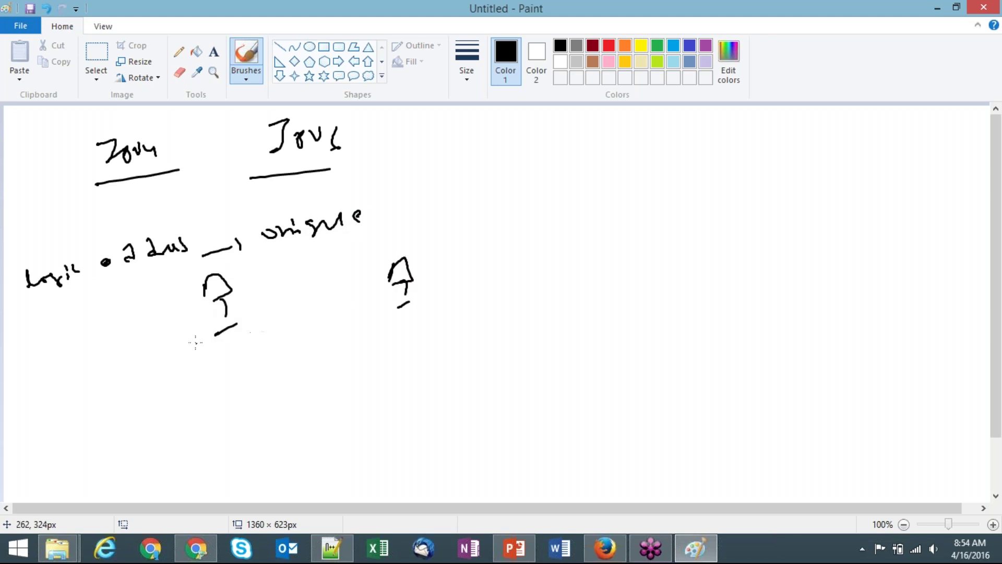
pyautogui.moveTo(163, 354)
pyautogui.mouseDown()
pyautogui.moveTo(186, 360)
pyautogui.moveTo(263, 336)
pyautogui.mouseUp()
pyautogui.click(277, 326)
pyautogui.moveTo(290, 315)
pyautogui.mouseDown()
pyautogui.moveTo(292, 326)
pyautogui.moveTo(308, 316)
pyautogui.mouseUp()
# Handwrite an address starting with 192.168.1 under the second computer, strike out its last part, and write 1.11 beneath it.
pyautogui.moveTo(395, 339)
pyautogui.mouseDown()
pyautogui.moveTo(396, 354)
pyautogui.moveTo(436, 343)
pyautogui.moveTo(460, 314)
pyautogui.moveTo(475, 323)
pyautogui.moveTo(502, 312)
pyautogui.mouseUp()
pyautogui.moveTo(514, 297); pyautogui.dragTo(516, 321)
pyautogui.click(524, 313)
pyautogui.moveTo(545, 288)
pyautogui.mouseDown()
pyautogui.moveTo(546, 306)
pyautogui.moveTo(573, 291)
pyautogui.moveTo(582, 298)
pyautogui.mouseUp()
pyautogui.moveTo(525, 331); pyautogui.dragTo(567, 297)
pyautogui.moveTo(536, 341)
pyautogui.mouseDown()
pyautogui.moveTo(537, 353)
pyautogui.moveTo(568, 343)
pyautogui.mouseUp()
pyautogui.click(546, 347)
pyautogui.moveTo(579, 331); pyautogui.dragTo(581, 341)
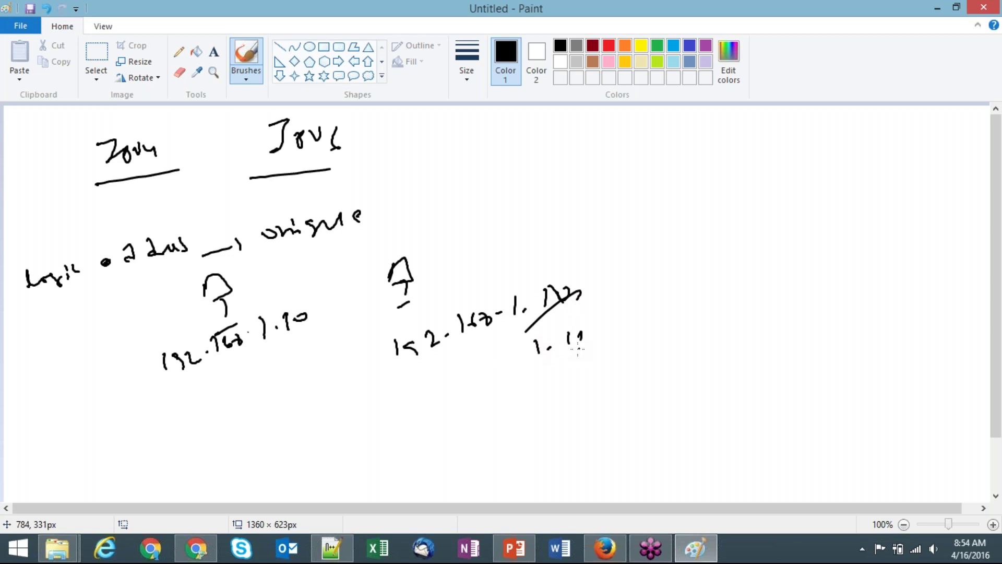
# Handwrite 1.5 above the second computer's address, and circle each computer together with its address, adding a tick by the first.
pyautogui.moveTo(504, 234); pyautogui.dragTo(506, 257)
pyautogui.moveTo(521, 247)
pyautogui.mouseDown()
pyautogui.moveTo(518, 256)
pyautogui.moveTo(546, 253)
pyautogui.mouseUp()
pyautogui.moveTo(166, 286)
pyautogui.mouseDown()
pyautogui.moveTo(282, 268)
pyautogui.moveTo(208, 273)
pyautogui.mouseUp()
pyautogui.moveTo(412, 248)
pyautogui.mouseDown()
pyautogui.moveTo(432, 377)
pyautogui.moveTo(490, 245)
pyautogui.mouseUp()
pyautogui.moveTo(544, 286); pyautogui.dragTo(606, 256)
pyautogui.moveTo(316, 272)
pyautogui.mouseDown()
pyautogui.moveTo(296, 286)
pyautogui.moveTo(327, 272)
pyautogui.mouseUp()
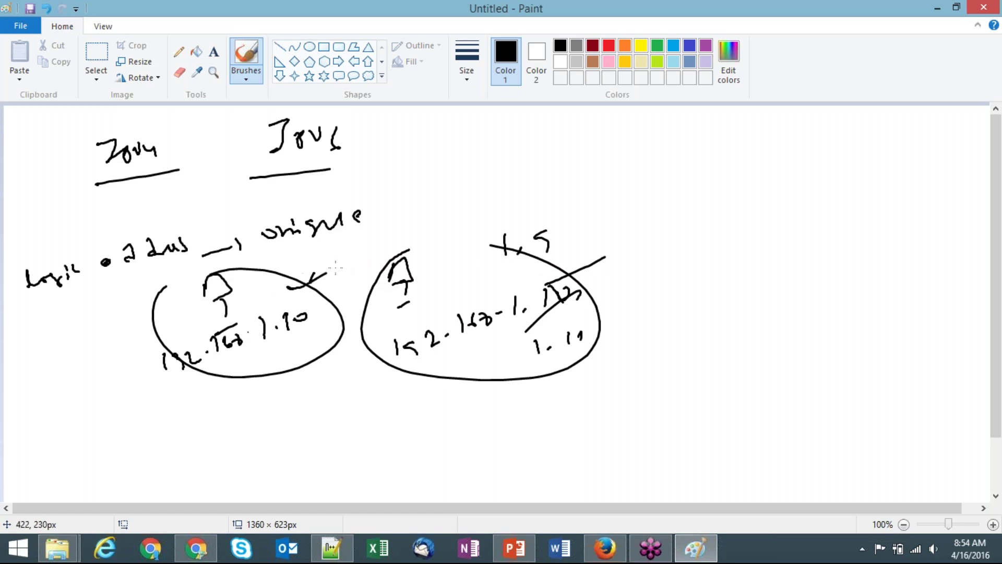
# Sketch four more computers in a two-by-two arrangement in the empty area beside the circled addresses.
pyautogui.moveTo(648, 167)
pyautogui.mouseDown()
pyautogui.moveTo(650, 222)
pyautogui.moveTo(637, 233)
pyautogui.mouseUp()
pyautogui.moveTo(759, 175); pyautogui.dragTo(767, 203)
pyautogui.moveTo(757, 220); pyautogui.dragTo(777, 213)
pyautogui.moveTo(653, 264)
pyautogui.mouseDown()
pyautogui.moveTo(652, 283)
pyautogui.moveTo(669, 295)
pyautogui.mouseUp()
pyautogui.moveTo(686, 294); pyautogui.dragTo(662, 308)
pyautogui.moveTo(754, 253)
pyautogui.mouseDown()
pyautogui.moveTo(749, 276)
pyautogui.moveTo(759, 276)
pyautogui.mouseUp()
pyautogui.moveTo(761, 284)
pyautogui.mouseDown()
pyautogui.moveTo(762, 300)
pyautogui.moveTo(732, 319)
pyautogui.mouseUp()
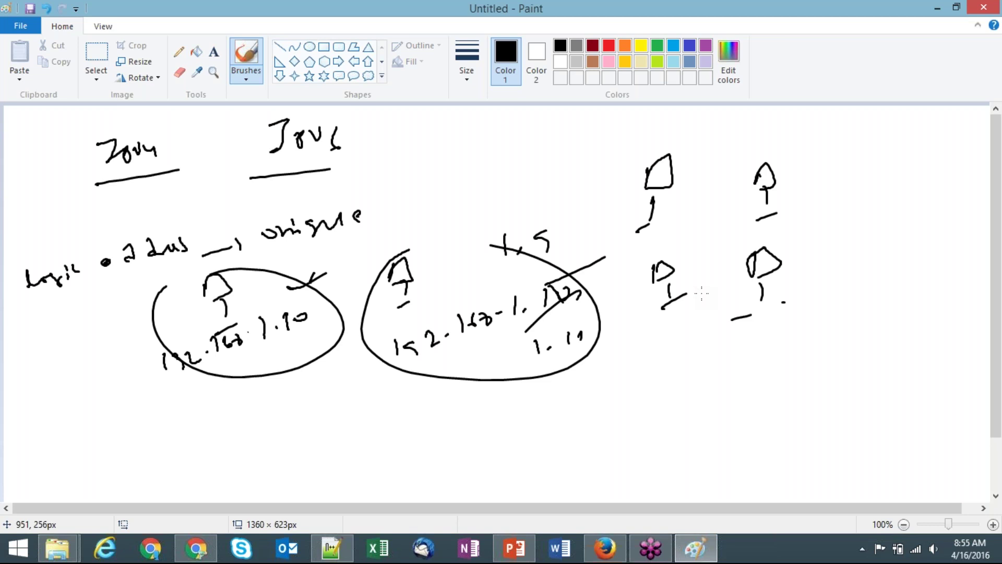
# Show the IPV4 ADDRESS slide in PowerPoint, and replace the address sketch in Paint with a blank canvas without saving.
pyautogui.hotkey('alt', 'Tab')
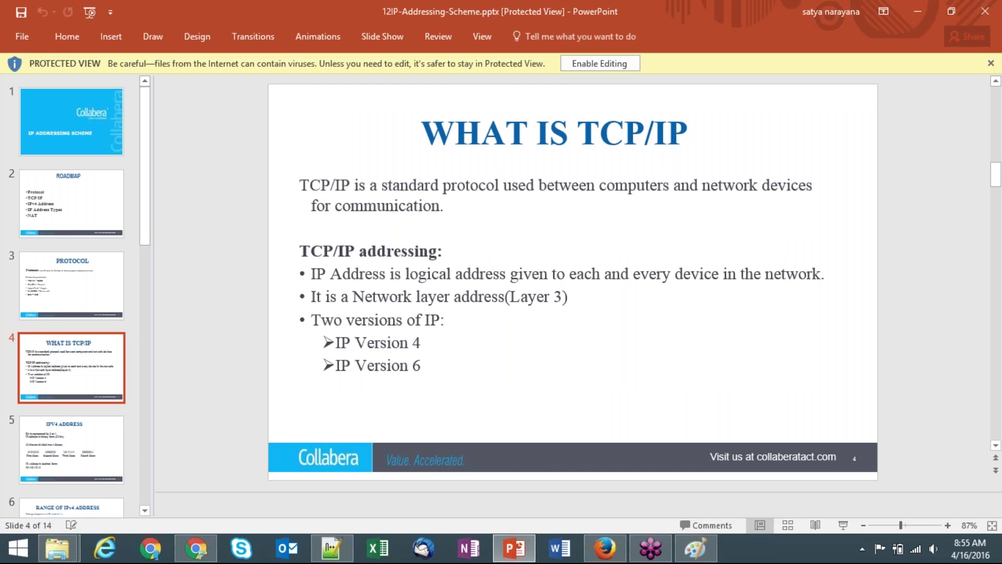
pyautogui.click(72, 449)
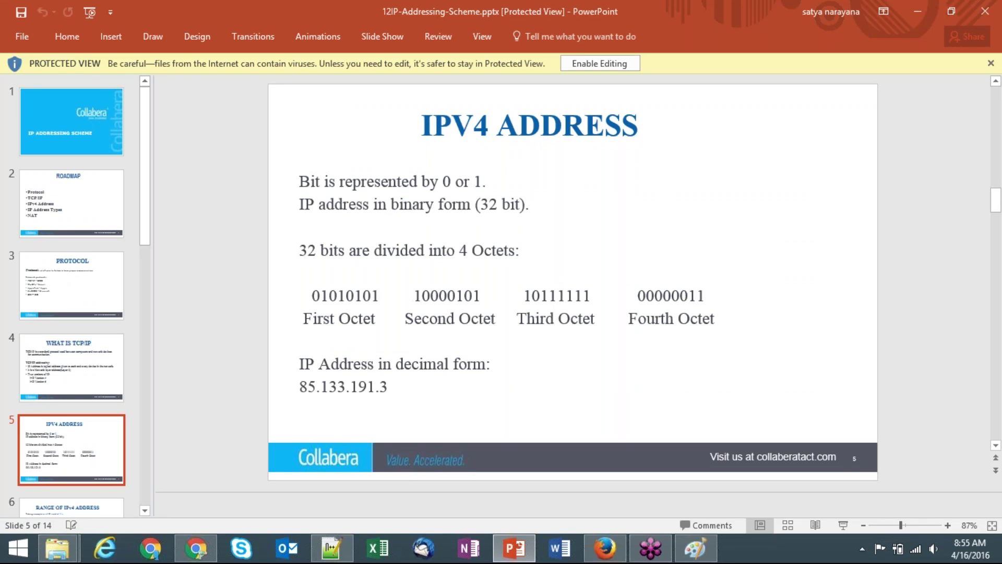
pyautogui.hotkey('alt', 'Tab')
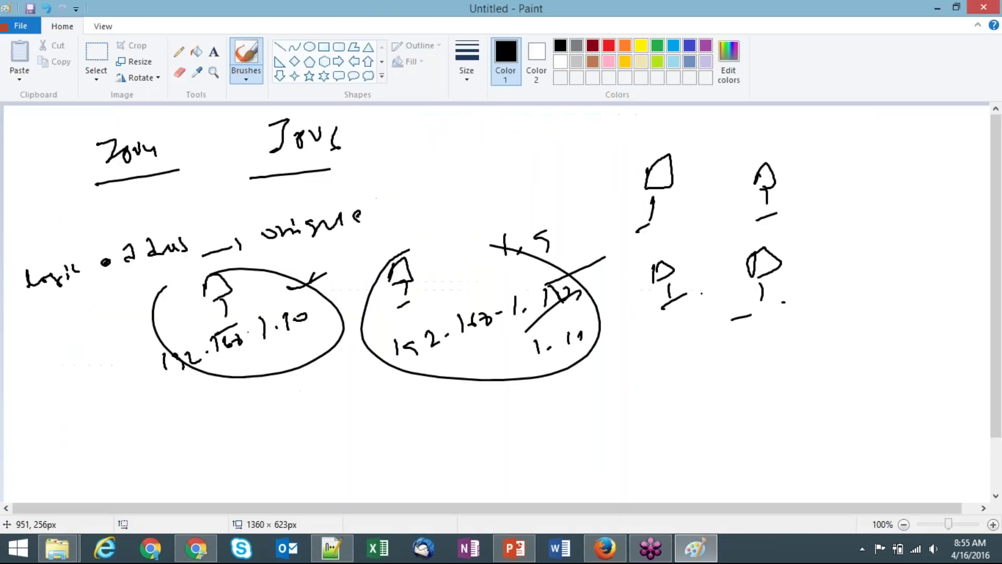
pyautogui.hotkey('alt', 'F4')
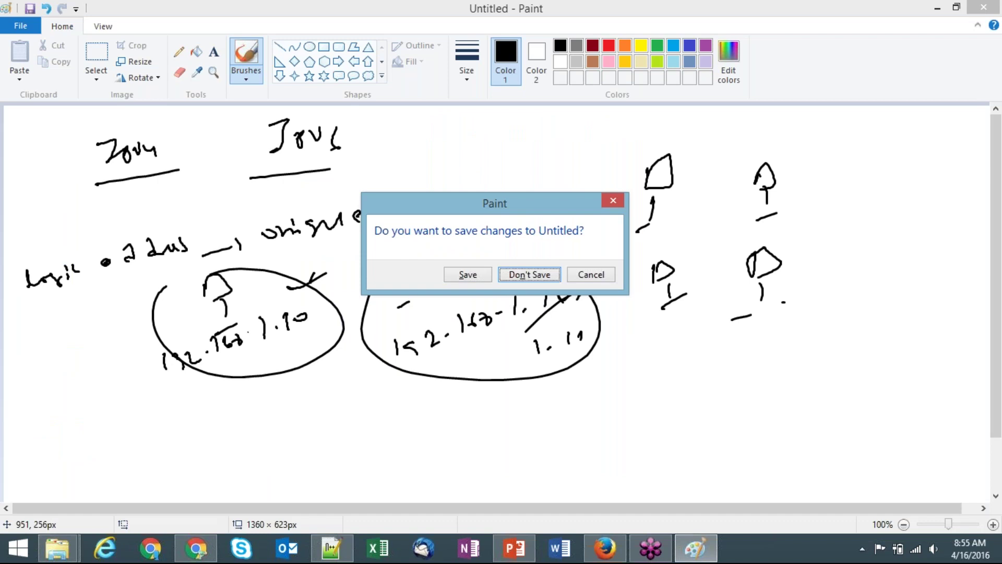
pyautogui.press('Return')
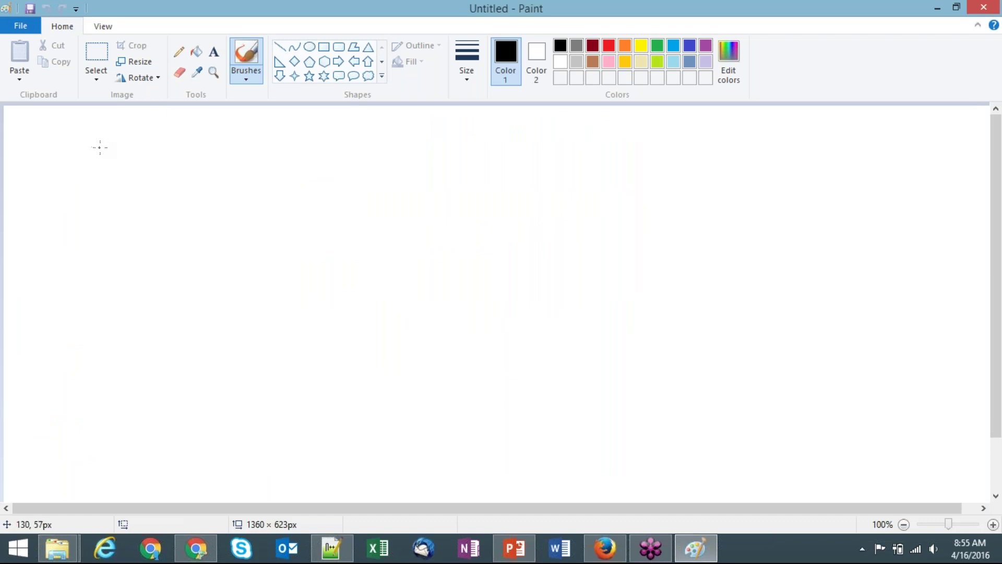
# Check the IPV4 ADDRESS slide, and handwrite 0, 1 in Paint with a double underline and an arrow after it.
pyautogui.hotkey('alt', 'Tab')
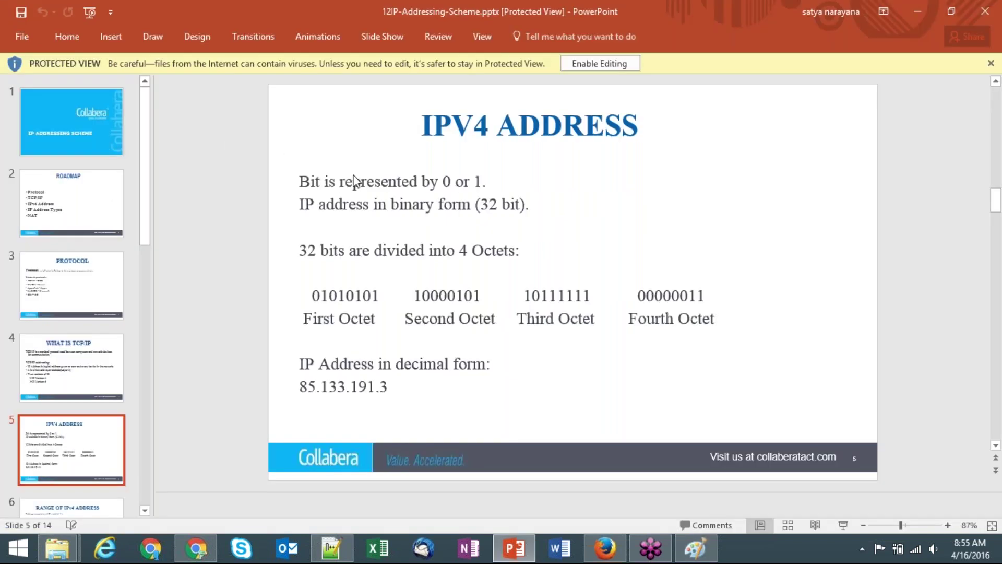
pyautogui.hotkey('alt', 'Tab')
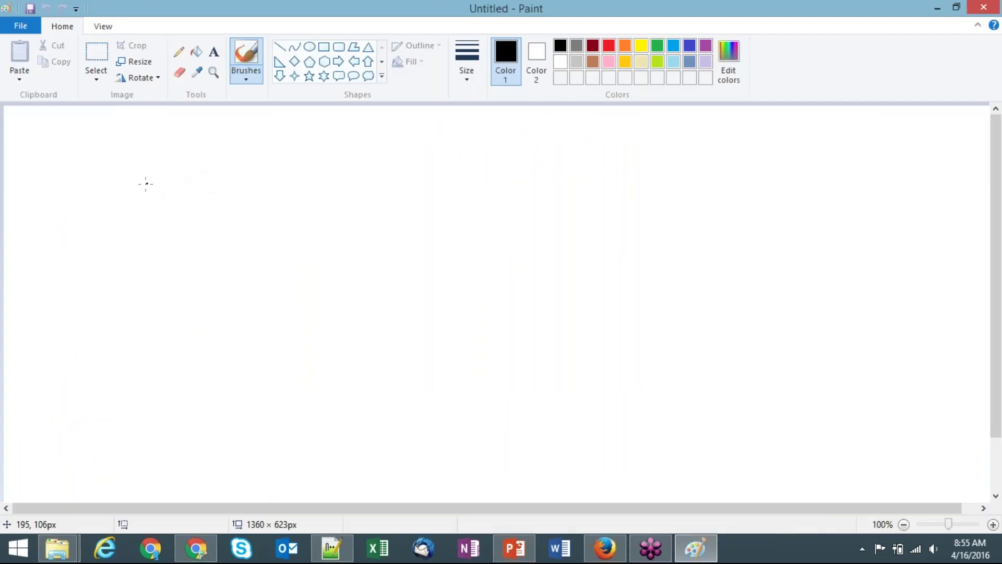
pyautogui.moveTo(92, 155)
pyautogui.mouseDown()
pyautogui.moveTo(112, 174)
pyautogui.moveTo(143, 170)
pyautogui.mouseUp()
pyautogui.moveTo(88, 198); pyautogui.dragTo(150, 182)
pyautogui.moveTo(113, 196)
pyautogui.mouseDown()
pyautogui.moveTo(202, 157)
pyautogui.moveTo(216, 163)
pyautogui.mouseUp()
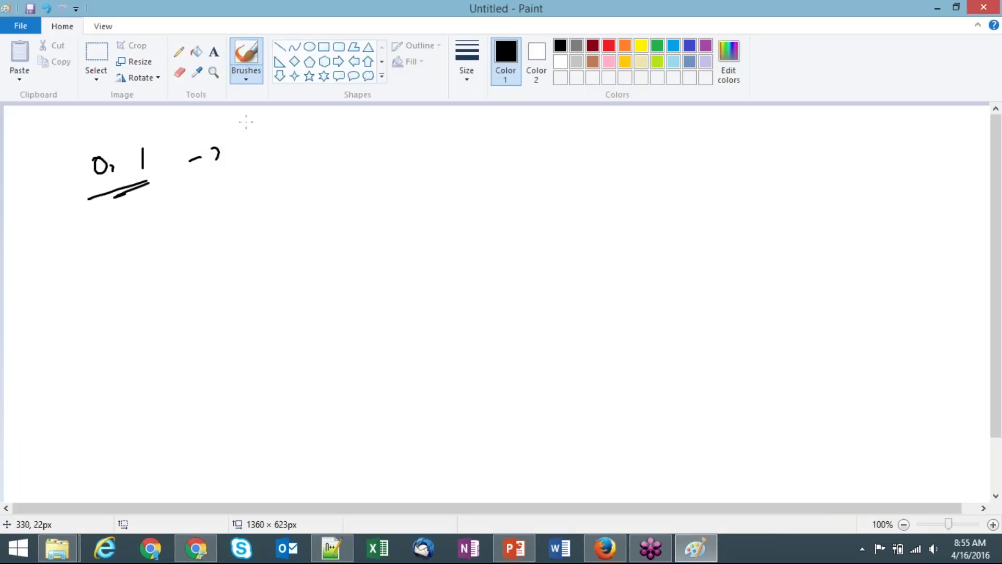
# Check the IPV4 ADDRESS slide again, and handwrite "32 bit" after the arrow in Paint with a double underline.
pyautogui.hotkey('alt', 'Tab')
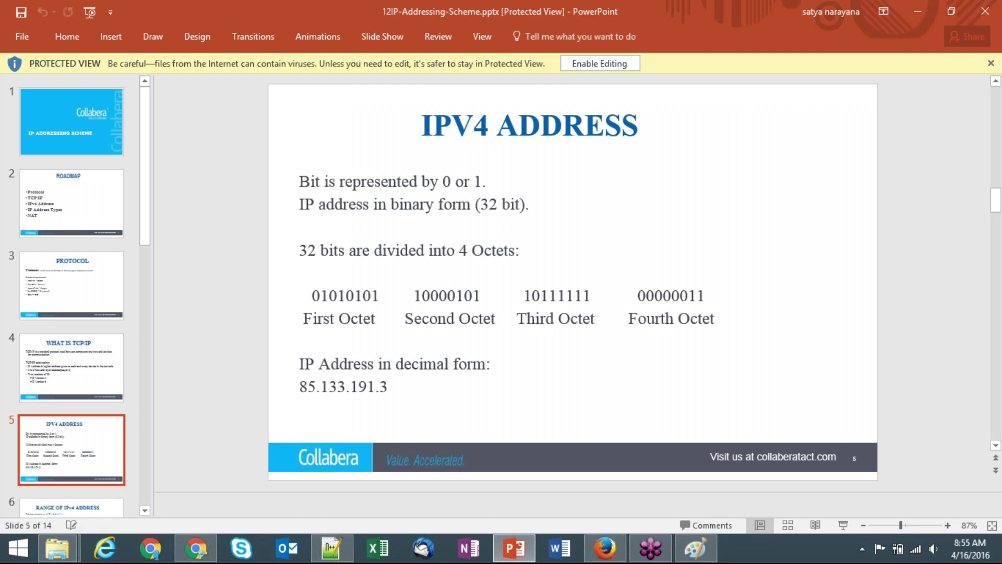
pyautogui.hotkey('alt', 'Tab')
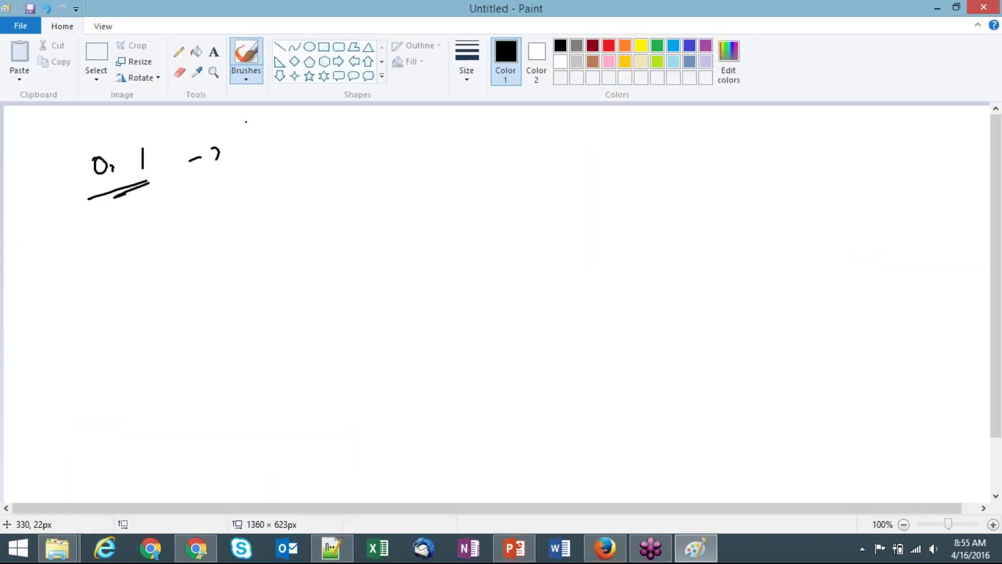
pyautogui.moveTo(302, 149); pyautogui.dragTo(309, 166)
pyautogui.moveTo(321, 145)
pyautogui.mouseDown()
pyautogui.moveTo(334, 157)
pyautogui.moveTo(362, 156)
pyautogui.mouseUp()
pyautogui.moveTo(355, 157); pyautogui.dragTo(371, 152)
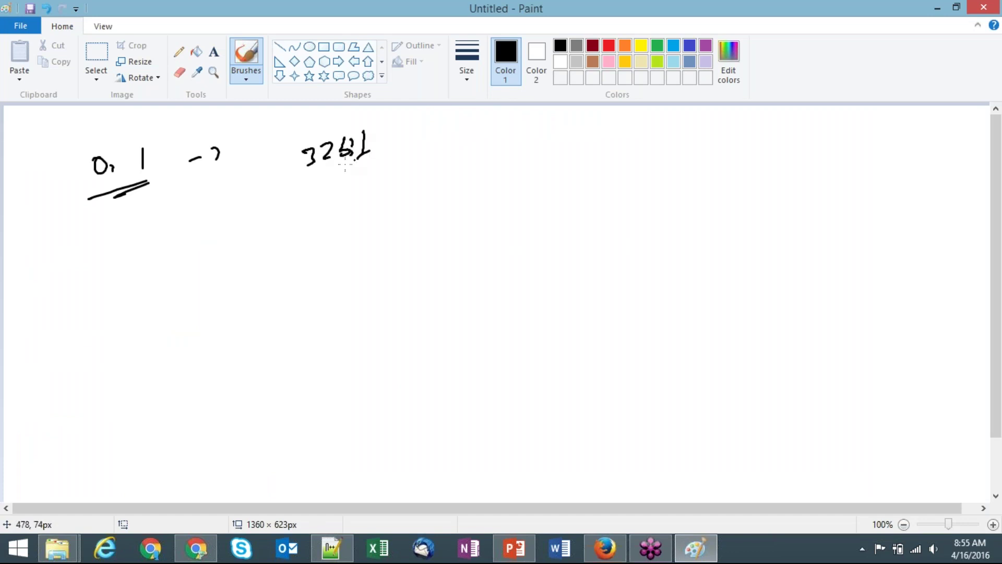
pyautogui.moveTo(288, 189); pyautogui.dragTo(357, 176)
pyautogui.moveTo(316, 190); pyautogui.dragTo(356, 178)
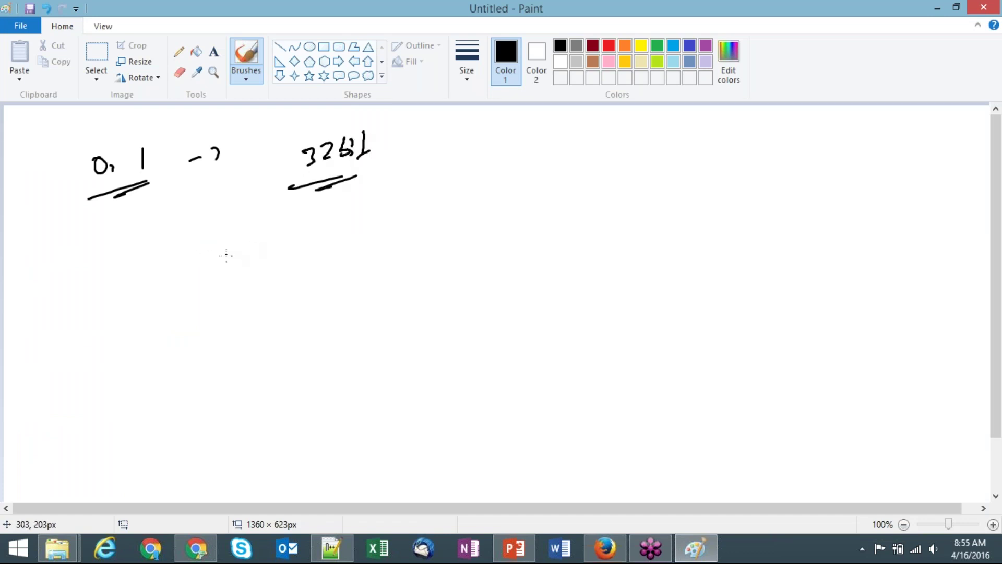
# Handwrite a long row of mixed zeros and ones below the 32 bit note and underline the whole row.
pyautogui.click(94, 182)
pyautogui.moveTo(174, 242)
pyautogui.mouseDown()
pyautogui.moveTo(165, 253)
pyautogui.moveTo(175, 250)
pyautogui.mouseUp()
pyautogui.moveTo(183, 243)
pyautogui.mouseDown()
pyautogui.moveTo(182, 253)
pyautogui.moveTo(195, 251)
pyautogui.mouseUp()
pyautogui.moveTo(209, 238); pyautogui.dragTo(271, 239)
pyautogui.moveTo(281, 230); pyautogui.dragTo(287, 238)
pyautogui.moveTo(303, 226); pyautogui.dragTo(306, 241)
pyautogui.moveTo(319, 228); pyautogui.dragTo(333, 227)
pyautogui.moveTo(346, 214); pyautogui.dragTo(346, 237)
pyautogui.moveTo(360, 211)
pyautogui.mouseDown()
pyautogui.moveTo(362, 236)
pyautogui.moveTo(379, 224)
pyautogui.moveTo(405, 230)
pyautogui.mouseUp()
pyautogui.moveTo(420, 218); pyautogui.dragTo(418, 219)
pyautogui.moveTo(187, 272); pyautogui.dragTo(505, 224)
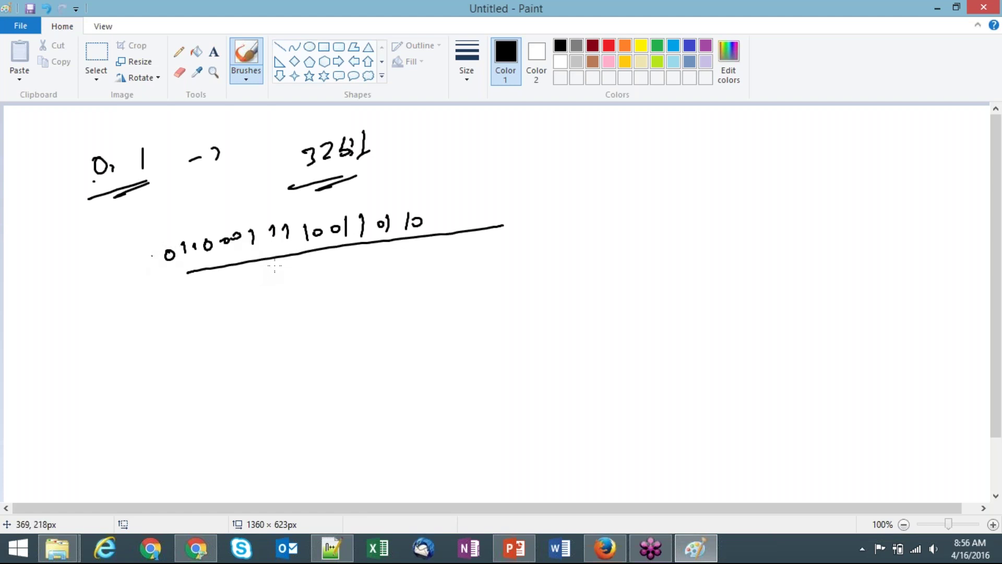
# Handwrite 32 at the end of the binary row with a double underline, and write "bit" above it.
pyautogui.moveTo(533, 213); pyautogui.dragTo(534, 228)
pyautogui.moveTo(546, 217); pyautogui.dragTo(572, 224)
pyautogui.moveTo(482, 245); pyautogui.dragTo(566, 238)
pyautogui.moveTo(543, 244); pyautogui.dragTo(506, 251)
pyautogui.moveTo(514, 162)
pyautogui.mouseDown()
pyautogui.moveTo(507, 178)
pyautogui.moveTo(521, 179)
pyautogui.moveTo(524, 166)
pyautogui.moveTo(552, 170)
pyautogui.mouseUp()
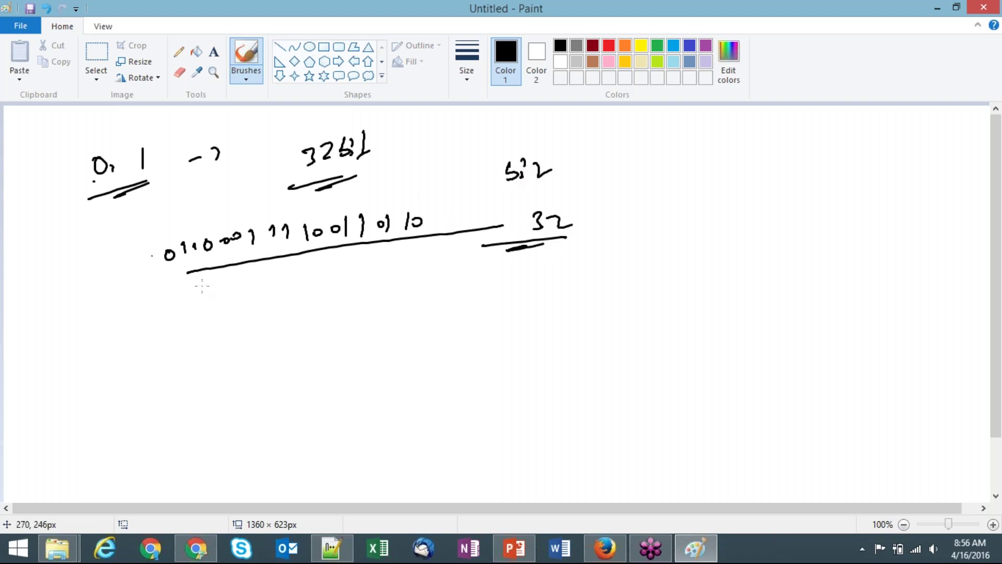
pyautogui.click(472, 219)
# Check the octets on the IPV4 ADDRESS slide, and handwrite a group of eight ones below the binary row in Paint.
pyautogui.hotkey('alt', 'Tab')
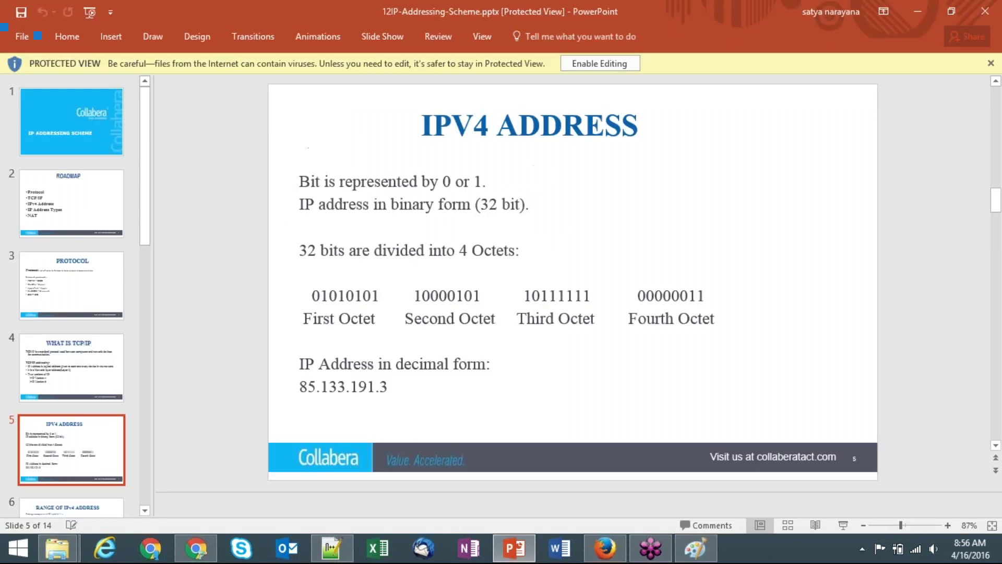
pyautogui.hotkey('alt', 'Tab')
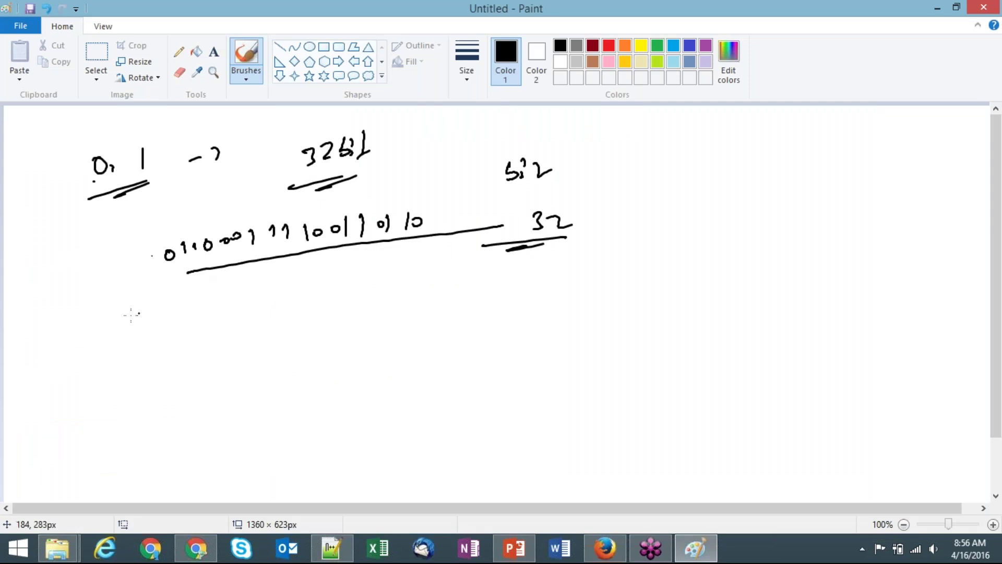
pyautogui.moveTo(166, 305)
pyautogui.mouseDown()
pyautogui.moveTo(165, 327)
pyautogui.moveTo(193, 326)
pyautogui.mouseUp()
pyautogui.moveTo(202, 307); pyautogui.dragTo(203, 324)
pyautogui.moveTo(219, 306)
pyautogui.mouseDown()
pyautogui.moveTo(218, 323)
pyautogui.moveTo(229, 318)
pyautogui.mouseUp()
pyautogui.moveTo(236, 304); pyautogui.dragTo(249, 315)
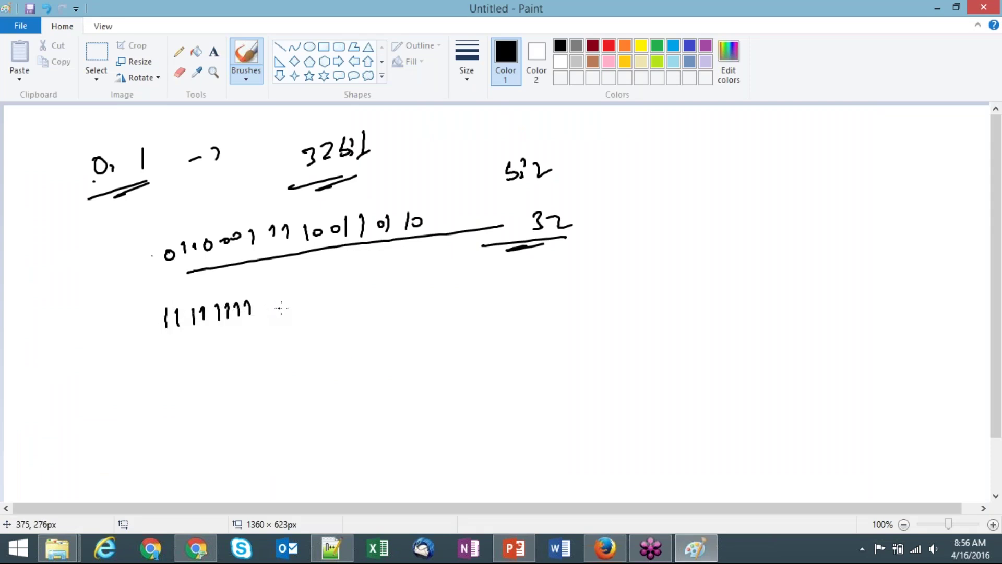
# Handwrite three more bit groups in the same row: all zeros, alternating 10101010, and alternating 01010101.
pyautogui.moveTo(325, 296); pyautogui.dragTo(435, 286)
pyautogui.moveTo(547, 286); pyautogui.dragTo(546, 299)
pyautogui.moveTo(558, 291); pyautogui.dragTo(577, 290)
pyautogui.moveTo(585, 285); pyautogui.dragTo(605, 289)
pyautogui.moveTo(618, 282); pyautogui.dragTo(641, 284)
pyautogui.moveTo(650, 274); pyautogui.dragTo(662, 272)
pyautogui.moveTo(772, 266); pyautogui.dragTo(755, 267)
pyautogui.moveTo(777, 258); pyautogui.dragTo(810, 265)
pyautogui.moveTo(829, 252)
pyautogui.mouseDown()
pyautogui.moveTo(833, 269)
pyautogui.moveTo(896, 257)
pyautogui.mouseUp()
pyautogui.moveTo(912, 250); pyautogui.dragTo(918, 261)
# Separate the four bit groups with three long, nearly vertical lines.
pyautogui.moveTo(291, 275); pyautogui.dragTo(320, 378)
pyautogui.moveTo(484, 272); pyautogui.dragTo(505, 367)
pyautogui.moveTo(663, 251); pyautogui.dragTo(697, 342)
# Handwrite an 8 beneath each of the four bit groups and the total 32 beside the last one.
pyautogui.moveTo(814, 277); pyautogui.dragTo(794, 300)
pyautogui.moveTo(563, 303); pyautogui.dragTo(559, 305)
pyautogui.moveTo(427, 325)
pyautogui.mouseDown()
pyautogui.moveTo(418, 338)
pyautogui.moveTo(425, 326)
pyautogui.mouseUp()
pyautogui.moveTo(225, 330)
pyautogui.mouseDown()
pyautogui.moveTo(229, 346)
pyautogui.moveTo(234, 330)
pyautogui.mouseUp()
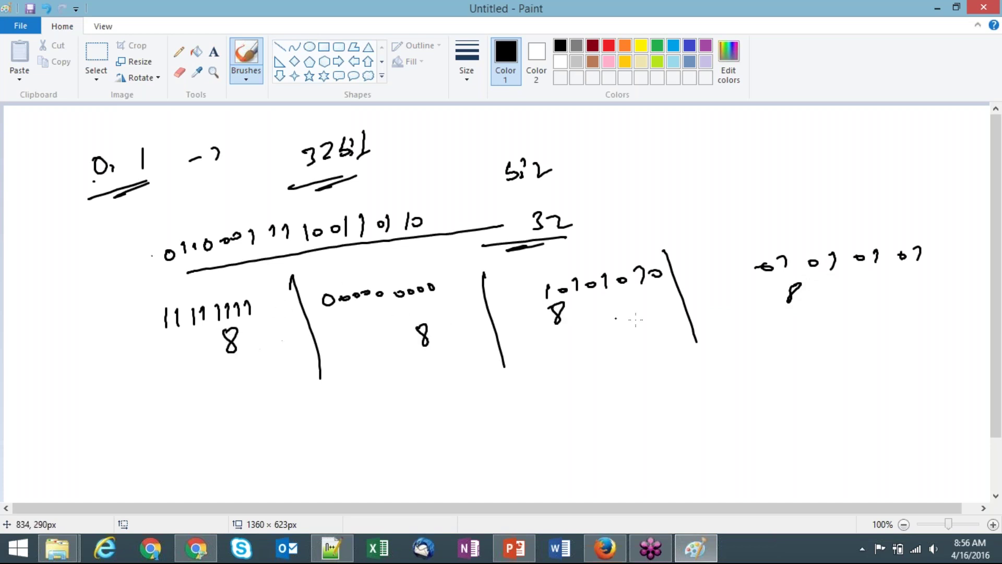
pyautogui.moveTo(866, 301); pyautogui.dragTo(926, 308)
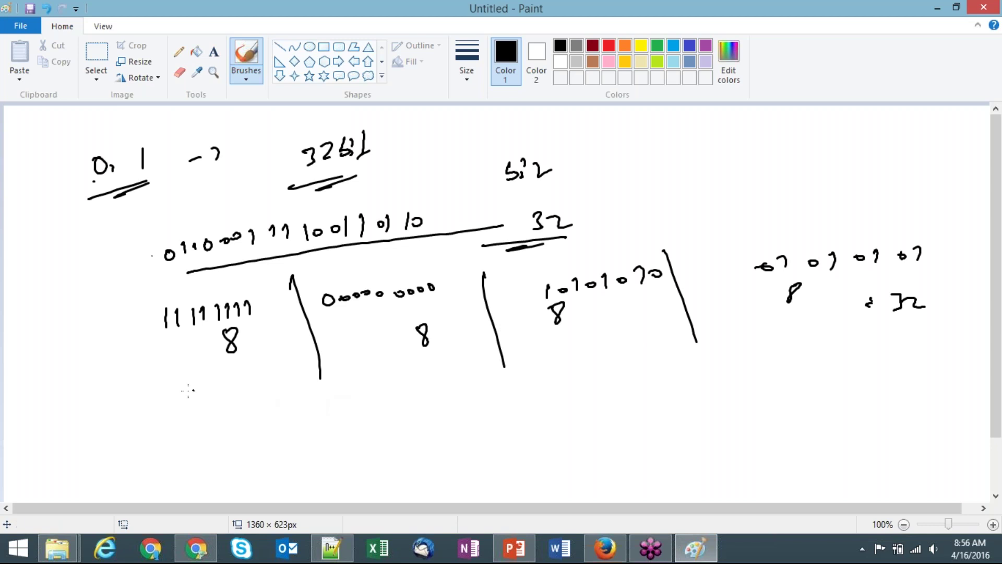
# Handwrite the label "octet" beneath each of the four bit groups.
pyautogui.moveTo(190, 384)
pyautogui.mouseDown()
pyautogui.moveTo(201, 371)
pyautogui.moveTo(239, 374)
pyautogui.mouseUp()
pyautogui.moveTo(393, 371); pyautogui.dragTo(427, 366)
pyautogui.moveTo(541, 363); pyautogui.dragTo(589, 351)
pyautogui.moveTo(724, 329); pyautogui.dragTo(781, 322)
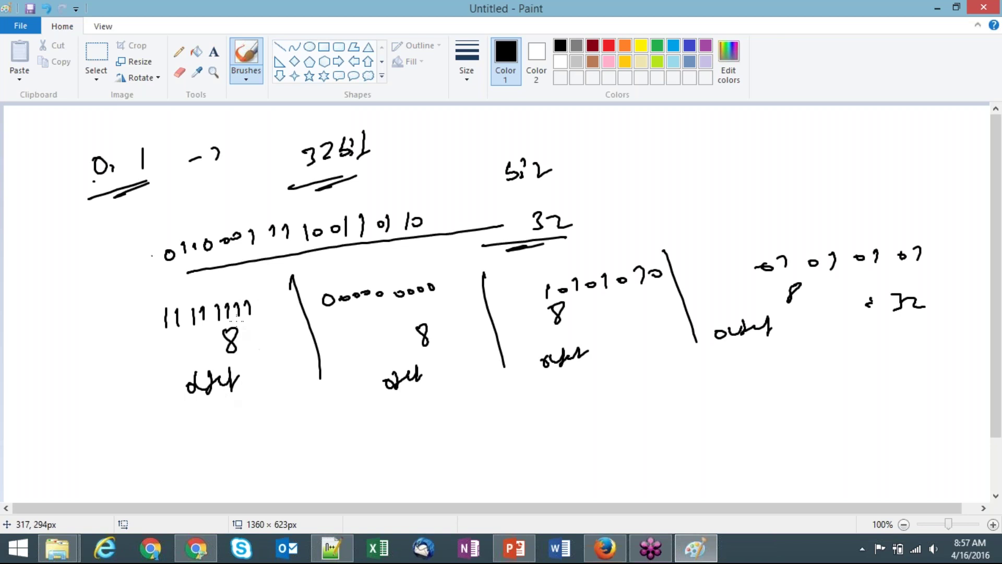
# Discard the octet sketch without saving, and draw four short, widely spaced lines across the new blank canvas.
pyautogui.hotkey('alt', 'F4')
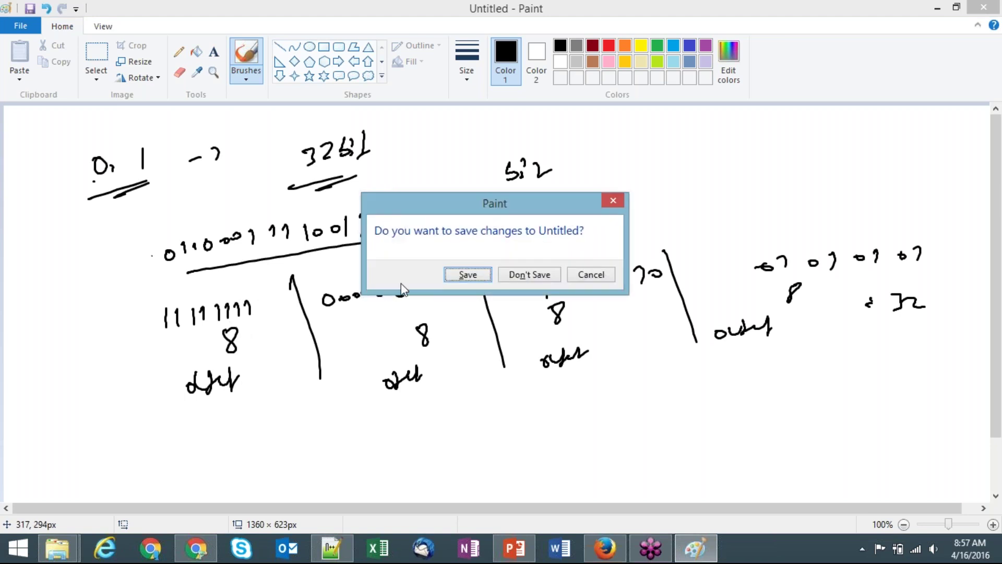
pyautogui.click(510, 277)
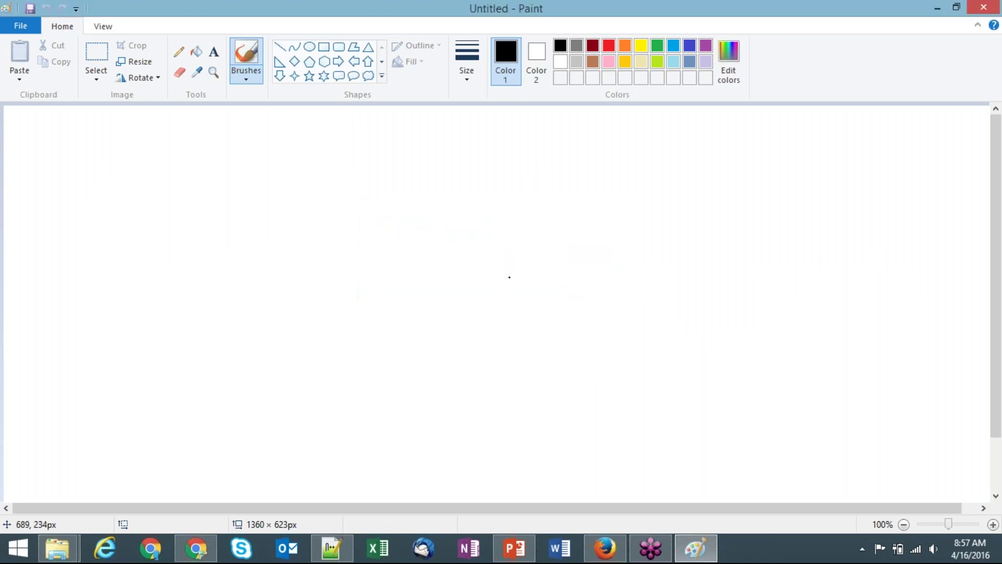
pyautogui.moveTo(200, 205); pyautogui.dragTo(247, 199)
pyautogui.moveTo(365, 188); pyautogui.dragTo(397, 184)
pyautogui.moveTo(586, 177); pyautogui.dragTo(609, 173)
pyautogui.moveTo(718, 149); pyautogui.dragTo(769, 147)
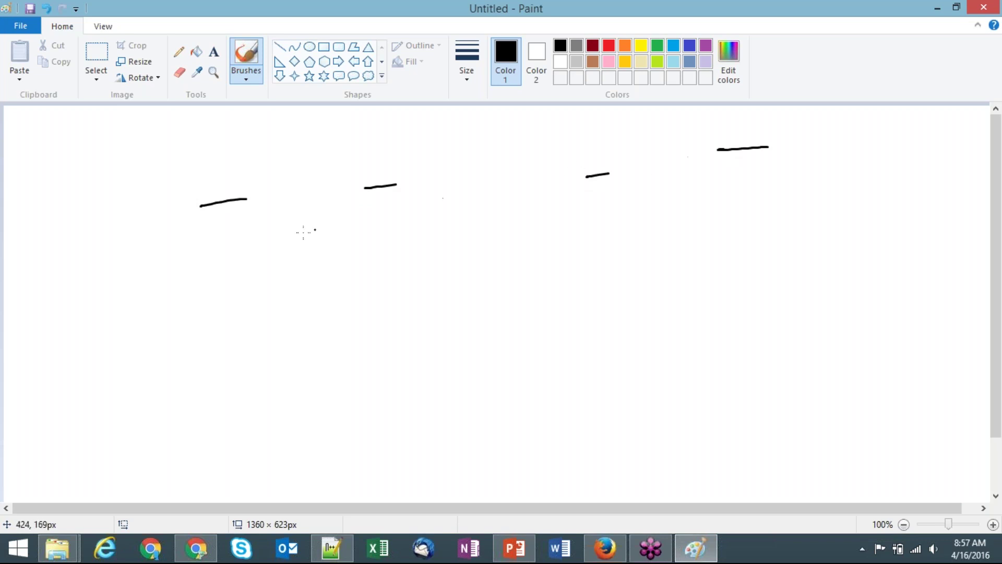
# Handwrite a group of ones above the first short line.
pyautogui.moveTo(171, 179)
pyautogui.mouseDown()
pyautogui.moveTo(174, 189)
pyautogui.moveTo(191, 185)
pyautogui.mouseUp()
pyautogui.moveTo(196, 176); pyautogui.dragTo(201, 183)
pyautogui.moveTo(208, 173); pyautogui.dragTo(211, 183)
pyautogui.moveTo(218, 172); pyautogui.dragTo(221, 180)
pyautogui.moveTo(231, 167)
pyautogui.mouseDown()
pyautogui.moveTo(238, 180)
pyautogui.moveTo(273, 180)
pyautogui.mouseUp()
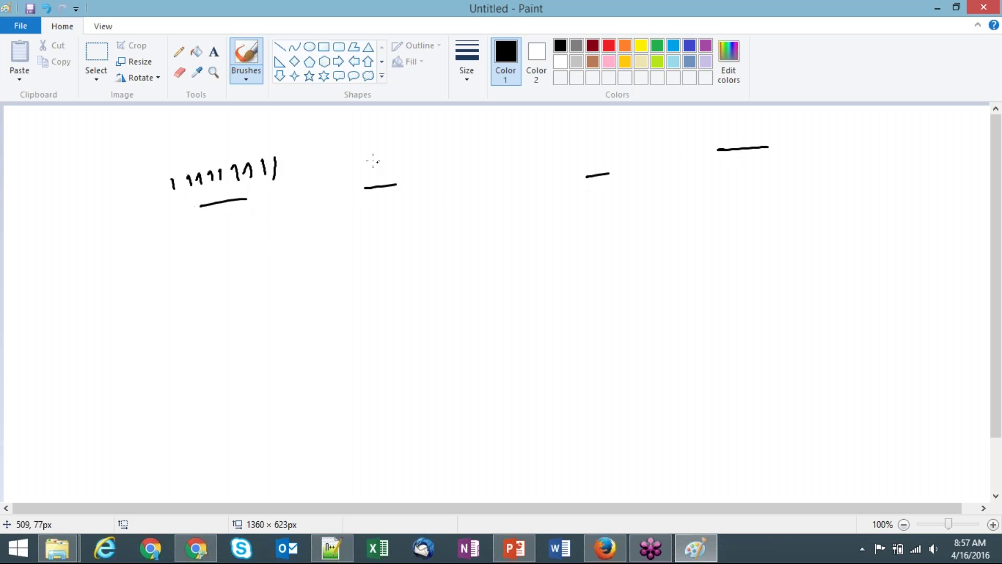
# Handwrite a row of zeros above the second short line and bring up the IPv4 Address slide in PowerPoint.
pyautogui.moveTo(354, 157); pyautogui.dragTo(450, 144)
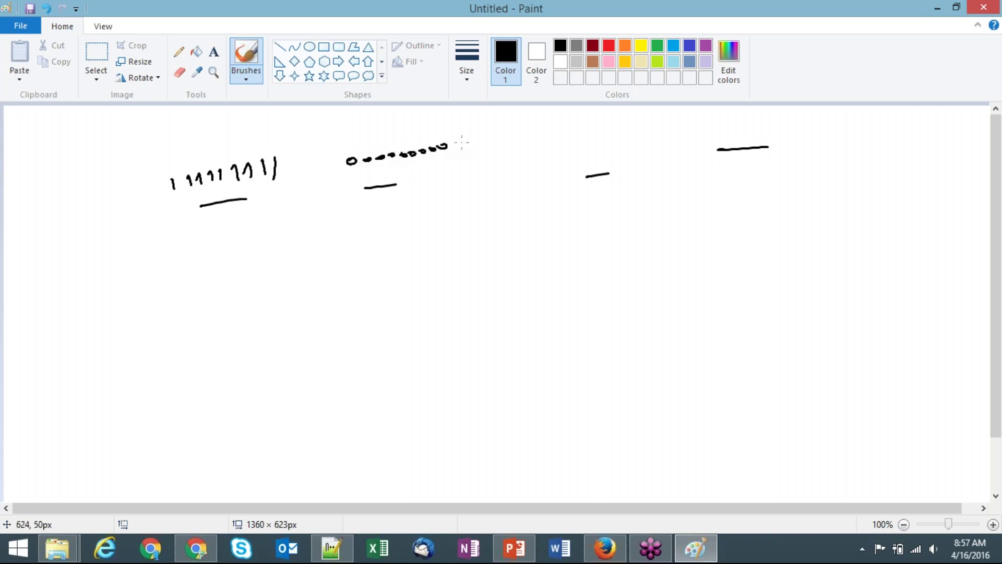
pyautogui.hotkey('alt', 'Tab')
pyautogui.hotkey('alt', 'Tab')
pyautogui.hotkey('alt', 'Tab')
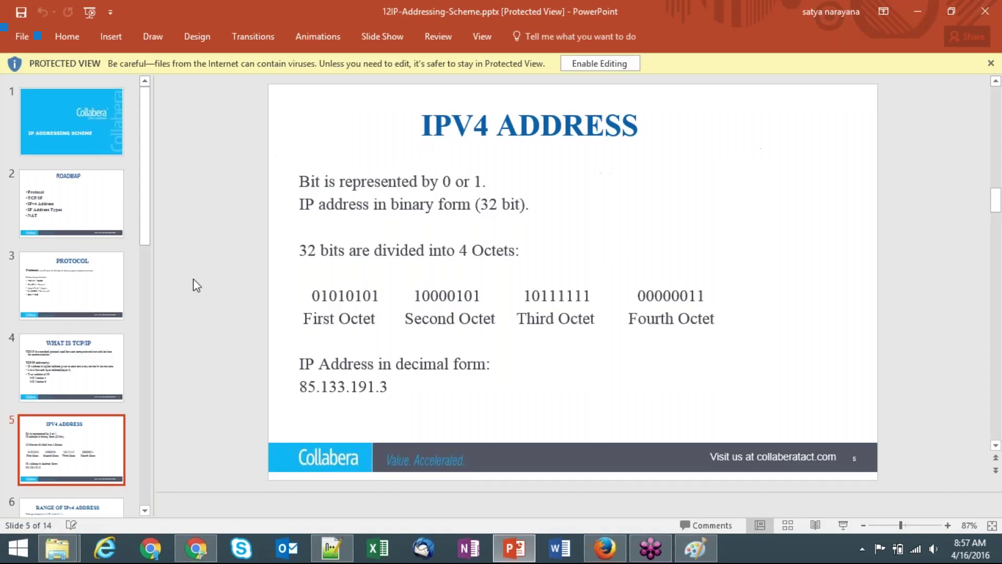
# Return to Paint, handwrite ascending powers of two from 2⁰ beneath the ones, and link the last bit to them with a line and multiplication sign.
pyautogui.hotkey('alt', 'Tab')
pyautogui.moveTo(266, 298); pyautogui.dragTo(282, 314)
pyautogui.moveTo(274, 282); pyautogui.dragTo(281, 286)
pyautogui.moveTo(234, 312); pyautogui.dragTo(246, 323)
pyautogui.moveTo(245, 287)
pyautogui.mouseDown()
pyautogui.moveTo(238, 308)
pyautogui.moveTo(209, 323)
pyautogui.moveTo(223, 295)
pyautogui.mouseUp()
pyautogui.moveTo(160, 324); pyautogui.dragTo(175, 331)
pyautogui.moveTo(176, 293); pyautogui.dragTo(182, 301)
pyautogui.moveTo(130, 343); pyautogui.dragTo(145, 352)
pyautogui.moveTo(141, 311); pyautogui.dragTo(150, 321)
pyautogui.moveTo(77, 336); pyautogui.dragTo(93, 347)
pyautogui.moveTo(109, 305); pyautogui.dragTo(100, 308)
pyautogui.moveTo(52, 343)
pyautogui.mouseDown()
pyautogui.moveTo(51, 361)
pyautogui.moveTo(67, 359)
pyautogui.mouseUp()
pyautogui.moveTo(65, 319)
pyautogui.mouseDown()
pyautogui.moveTo(39, 366)
pyautogui.moveTo(53, 328)
pyautogui.mouseUp()
pyautogui.moveTo(269, 186)
pyautogui.mouseDown()
pyautogui.moveTo(275, 249)
pyautogui.moveTo(291, 258)
pyautogui.mouseUp()
pyautogui.moveTo(293, 245); pyautogui.dragTo(274, 262)
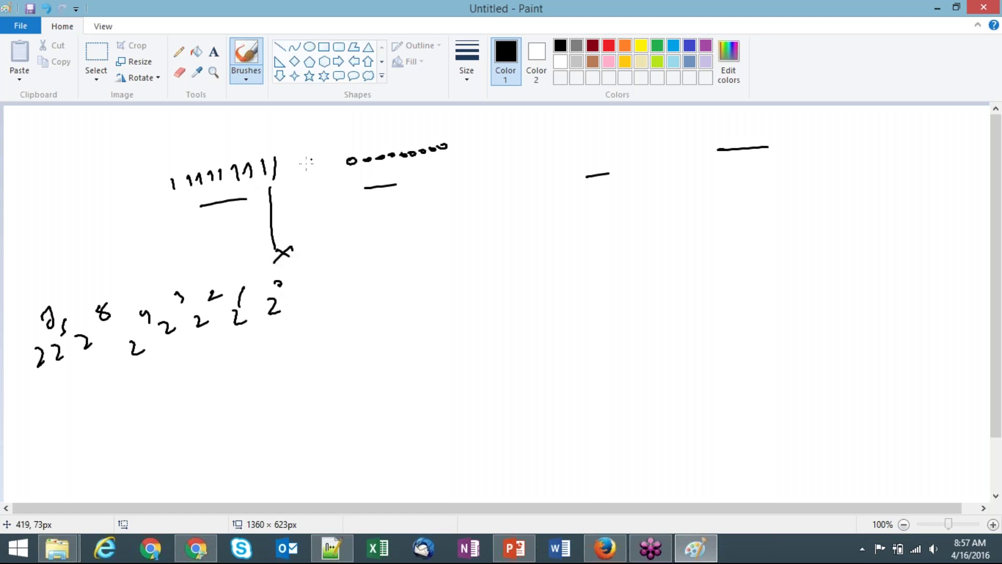
# Handwrite the decimal values 1, 2, 4, 8, 16, 32, 64 and 128 beneath the first group's powers of two.
pyautogui.moveTo(289, 336); pyautogui.dragTo(294, 352)
pyautogui.moveTo(247, 350)
pyautogui.mouseDown()
pyautogui.moveTo(264, 364)
pyautogui.moveTo(236, 371)
pyautogui.moveTo(237, 381)
pyautogui.mouseUp()
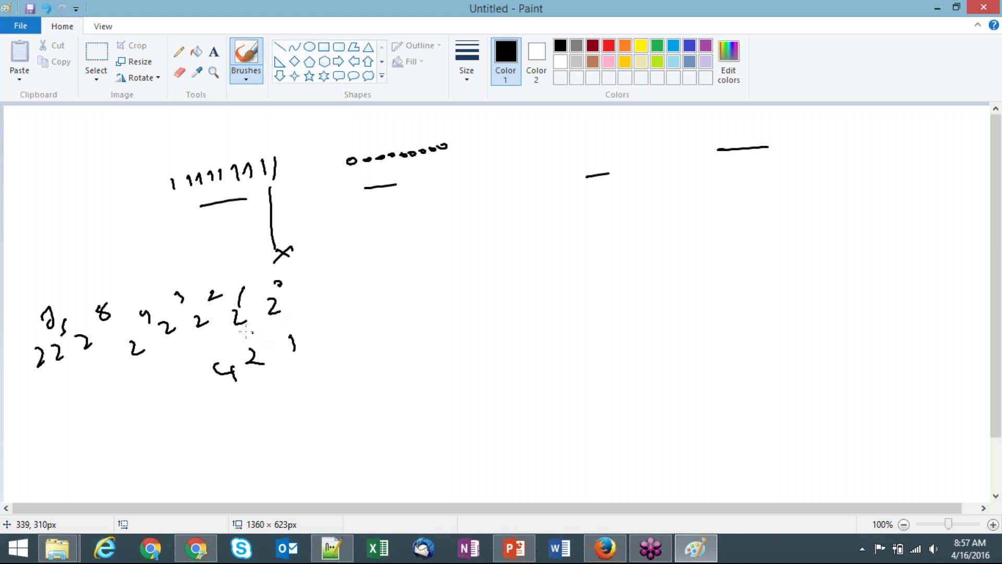
pyautogui.moveTo(196, 368)
pyautogui.mouseDown()
pyautogui.moveTo(156, 397)
pyautogui.moveTo(164, 390)
pyautogui.mouseUp()
pyautogui.moveTo(94, 400); pyautogui.dragTo(101, 415)
pyautogui.moveTo(110, 394); pyautogui.dragTo(128, 400)
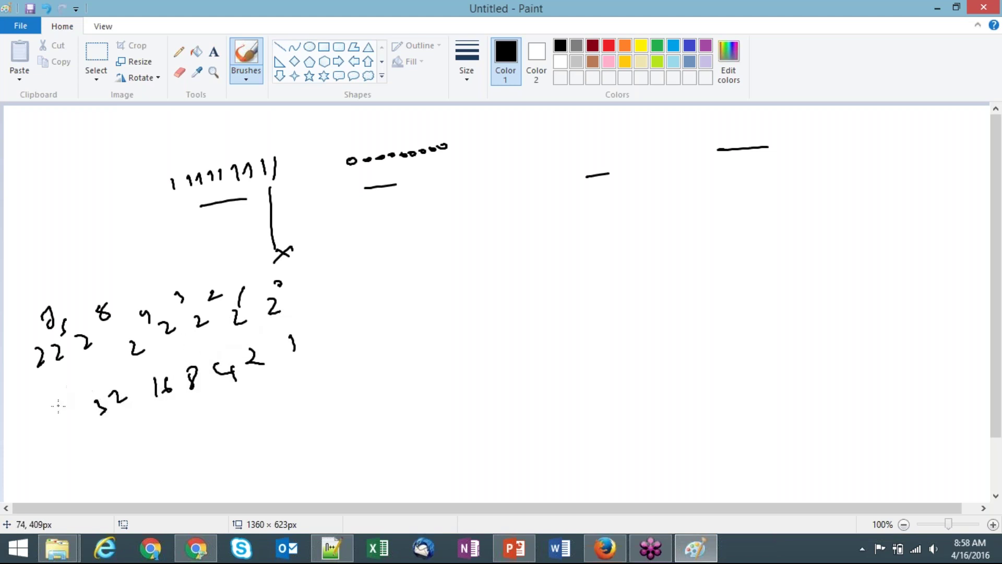
pyautogui.moveTo(66, 402); pyautogui.dragTo(64, 421)
pyautogui.moveTo(70, 405); pyautogui.dragTo(82, 412)
pyautogui.moveTo(11, 414); pyautogui.dragTo(11, 428)
pyautogui.moveTo(17, 413); pyautogui.dragTo(24, 420)
pyautogui.moveTo(31, 408)
pyautogui.mouseDown()
pyautogui.moveTo(38, 416)
pyautogui.moveTo(29, 406)
pyautogui.mouseUp()
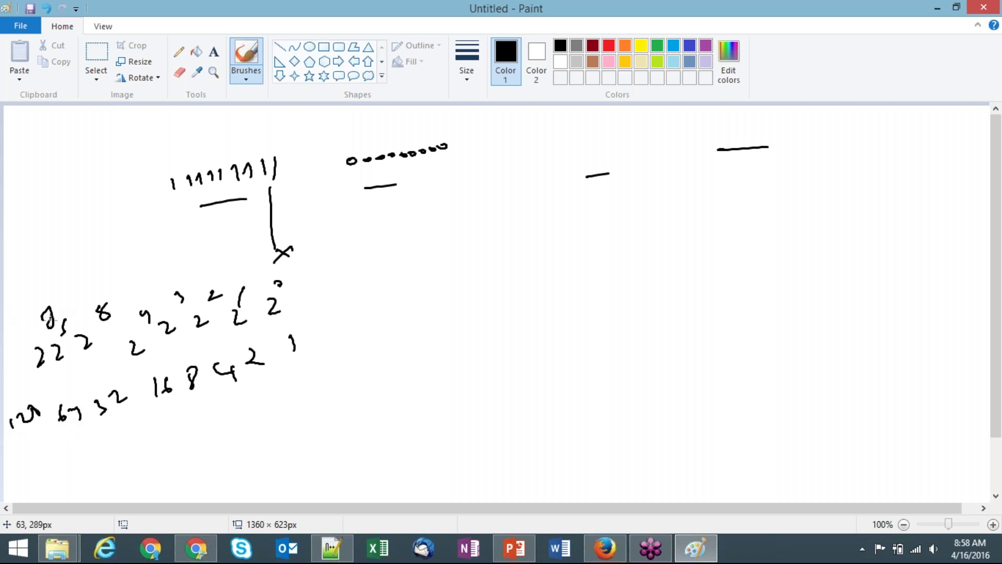
# Draw a long divider between the first two groups and handwrite powers of two beneath the zeros, linked by a line to the last zero.
pyautogui.moveTo(142, 205)
pyautogui.mouseDown()
pyautogui.moveTo(153, 213)
pyautogui.moveTo(139, 219)
pyautogui.mouseUp()
pyautogui.moveTo(316, 154)
pyautogui.mouseDown()
pyautogui.moveTo(339, 205)
pyautogui.moveTo(328, 401)
pyautogui.mouseUp()
pyautogui.moveTo(463, 241)
pyautogui.mouseDown()
pyautogui.moveTo(475, 256)
pyautogui.moveTo(480, 236)
pyautogui.mouseUp()
pyautogui.moveTo(425, 256); pyautogui.dragTo(437, 267)
pyautogui.moveTo(442, 240); pyautogui.dragTo(441, 249)
pyautogui.moveTo(396, 256); pyautogui.dragTo(406, 272)
pyautogui.moveTo(410, 245)
pyautogui.mouseDown()
pyautogui.moveTo(416, 251)
pyautogui.moveTo(385, 273)
pyautogui.moveTo(389, 257)
pyautogui.mouseUp()
pyautogui.moveTo(362, 274)
pyautogui.mouseDown()
pyautogui.moveTo(362, 286)
pyautogui.moveTo(372, 263)
pyautogui.moveTo(366, 303)
pyautogui.mouseUp()
pyautogui.moveTo(379, 288); pyautogui.dragTo(390, 299)
pyautogui.moveTo(385, 285); pyautogui.dragTo(407, 297)
pyautogui.moveTo(400, 284); pyautogui.dragTo(410, 281)
pyautogui.moveTo(476, 225); pyautogui.dragTo(440, 182)
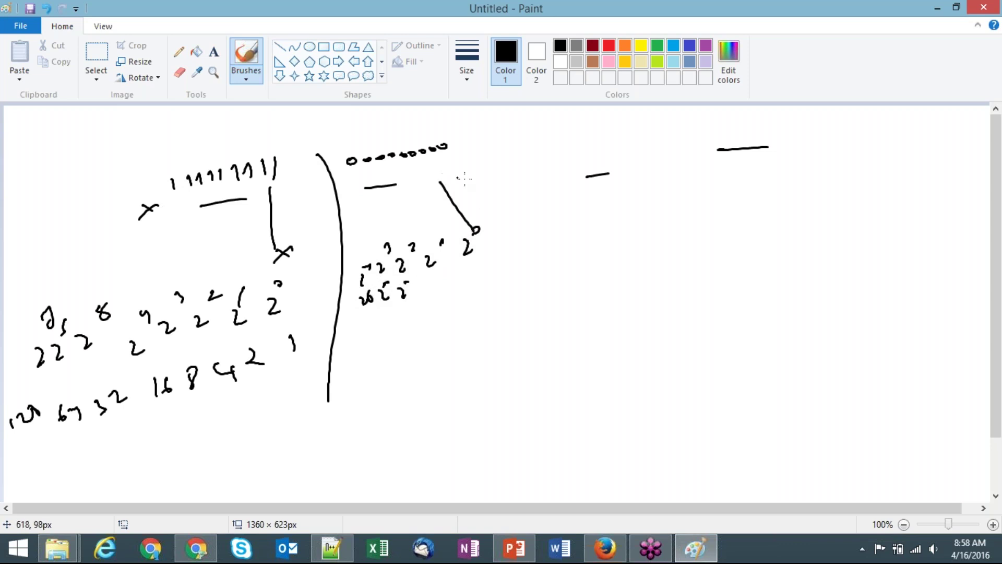
# Handwrite a row of zero products beneath the second group's powers of two.
pyautogui.moveTo(510, 326); pyautogui.dragTo(513, 345)
pyautogui.moveTo(478, 334); pyautogui.dragTo(477, 344)
pyautogui.moveTo(449, 346)
pyautogui.mouseDown()
pyautogui.moveTo(444, 360)
pyautogui.moveTo(451, 349)
pyautogui.mouseUp()
pyautogui.moveTo(424, 355); pyautogui.dragTo(424, 357)
pyautogui.moveTo(402, 355)
pyautogui.mouseDown()
pyautogui.moveTo(403, 364)
pyautogui.moveTo(373, 362)
pyautogui.mouseUp()
# Add plus signs between the first group's decimal values, write the total 255 beneath them, and end the second group's products with a 0.
pyautogui.moveTo(63, 407)
pyautogui.mouseDown()
pyautogui.moveTo(57, 413)
pyautogui.moveTo(55, 399)
pyautogui.mouseUp()
pyautogui.moveTo(63, 403); pyautogui.dragTo(73, 395)
pyautogui.moveTo(130, 375); pyautogui.dragTo(277, 333)
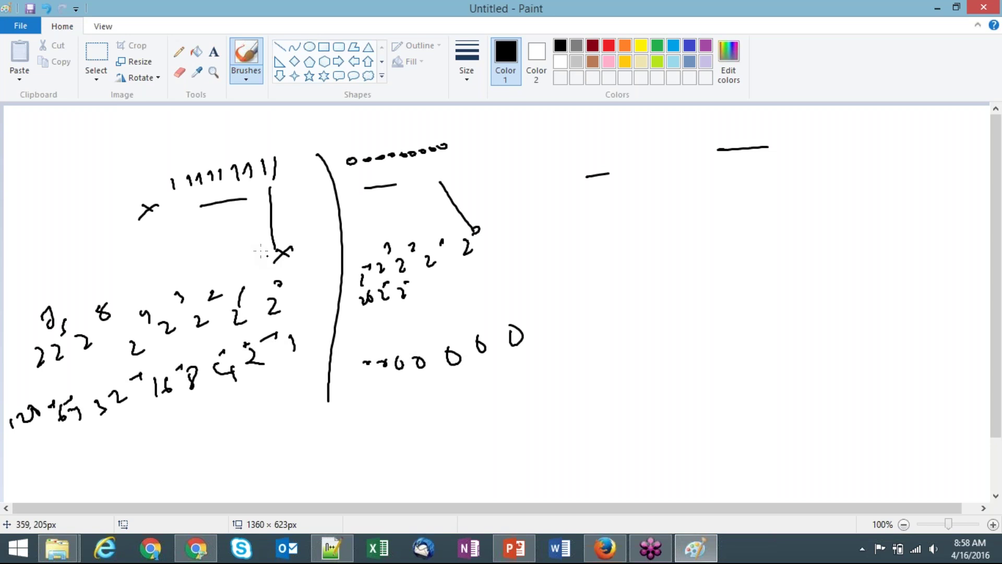
pyautogui.click(530, 338)
pyautogui.moveTo(544, 321); pyautogui.dragTo(542, 322)
pyautogui.moveTo(158, 413); pyautogui.dragTo(173, 428)
pyautogui.moveTo(182, 410)
pyautogui.mouseDown()
pyautogui.moveTo(180, 423)
pyautogui.moveTo(201, 403)
pyautogui.mouseUp()
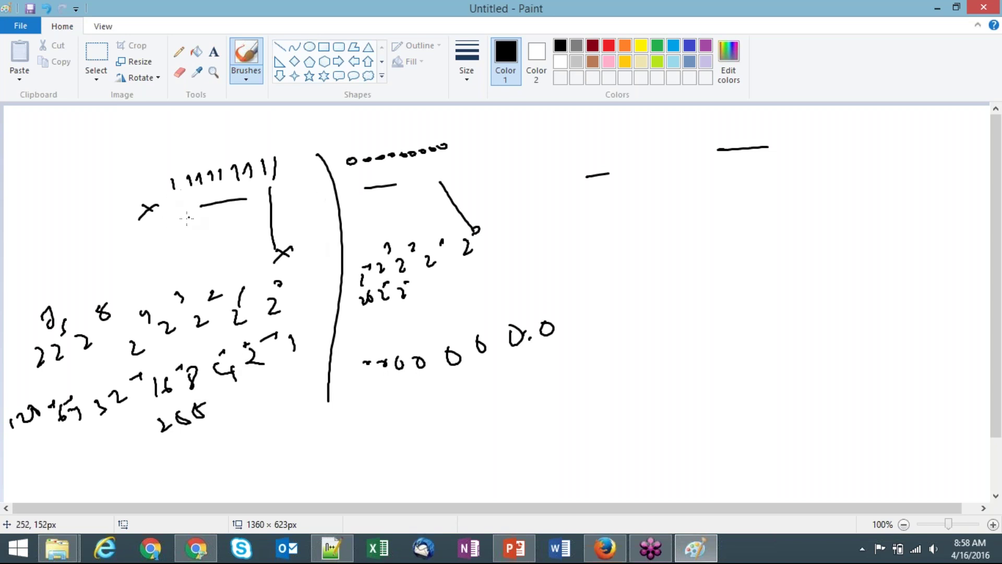
# Underline the group of ones, then handwrite 255 above it and 0 above the group of zeros.
pyautogui.moveTo(174, 221); pyautogui.dragTo(299, 192)
pyautogui.moveTo(140, 131)
pyautogui.mouseDown()
pyautogui.moveTo(147, 139)
pyautogui.moveTo(191, 111)
pyautogui.mouseUp()
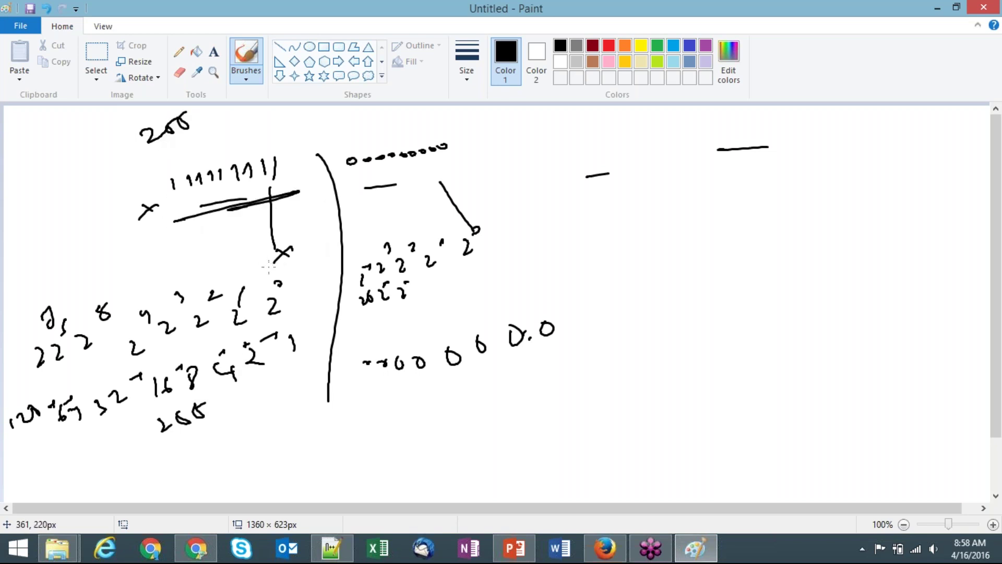
pyautogui.moveTo(173, 146); pyautogui.dragTo(169, 145)
pyautogui.moveTo(339, 127); pyautogui.dragTo(335, 129)
# Discard the binary conversion sketch without saving and handwrite the address 0.0.0.0 on the new blank canvas.
pyautogui.hotkey('alt', 'F4')
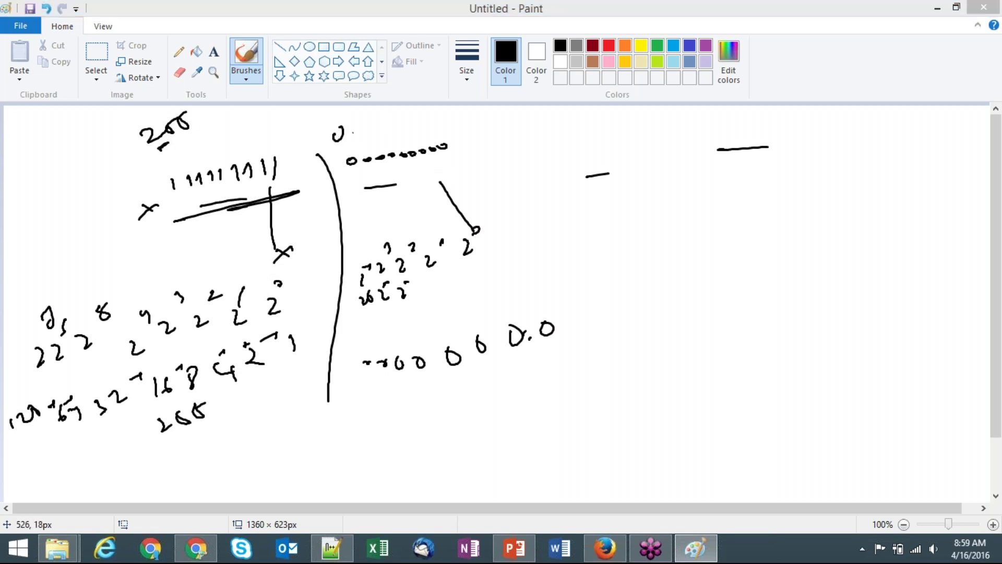
pyautogui.press('Return')
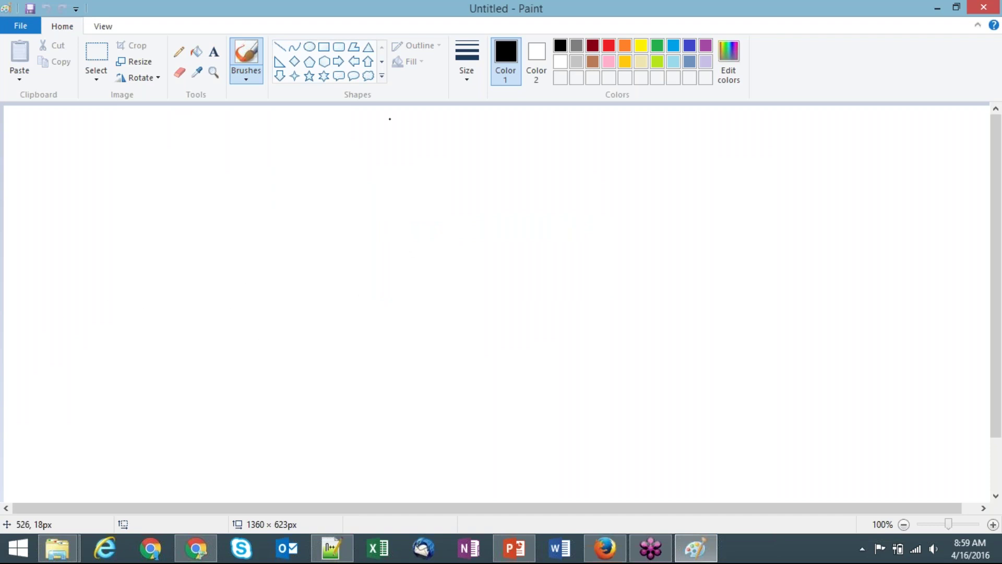
pyautogui.moveTo(200, 177); pyautogui.dragTo(375, 150)
pyautogui.click(282, 167)
pyautogui.click(335, 158)
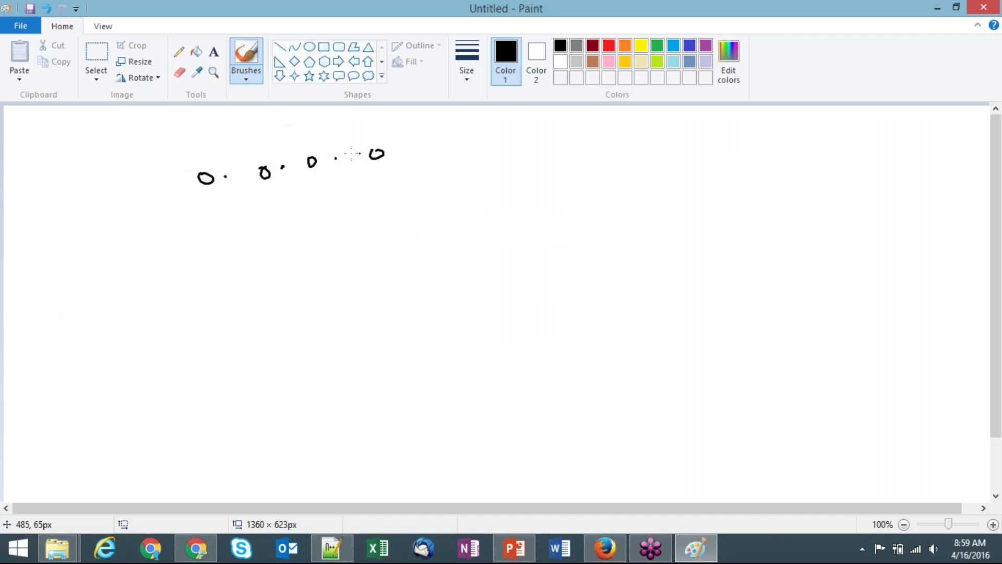
# Handwrite the address 255.255.255.255 well below the 0.0.0.0 address.
pyautogui.moveTo(222, 374); pyautogui.dragTo(229, 385)
pyautogui.moveTo(246, 368)
pyautogui.mouseDown()
pyautogui.moveTo(244, 380)
pyautogui.moveTo(298, 368)
pyautogui.mouseUp()
pyautogui.moveTo(307, 355); pyautogui.dragTo(327, 355)
pyautogui.moveTo(352, 357); pyautogui.dragTo(361, 365)
pyautogui.moveTo(373, 355)
pyautogui.mouseDown()
pyautogui.moveTo(375, 365)
pyautogui.moveTo(396, 351)
pyautogui.mouseUp()
pyautogui.click(411, 343)
pyautogui.moveTo(429, 339); pyautogui.dragTo(439, 348)
pyautogui.moveTo(445, 334); pyautogui.dragTo(455, 332)
pyautogui.moveTo(459, 332); pyautogui.dragTo(462, 340)
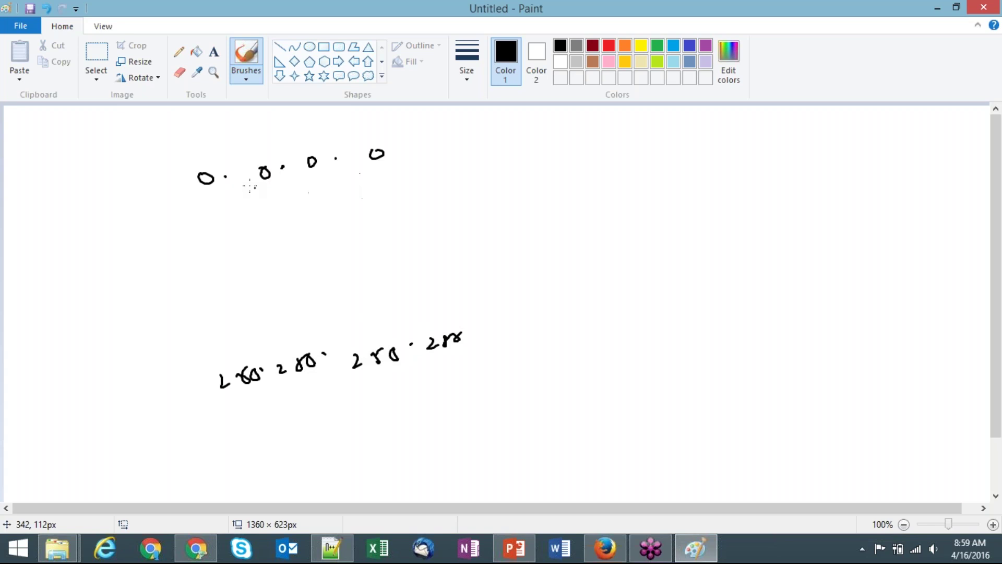
# Draw separator strokes between the four octets of both handwritten addresses.
pyautogui.moveTo(236, 154); pyautogui.dragTo(252, 207)
pyautogui.moveTo(286, 142); pyautogui.dragTo(295, 193)
pyautogui.moveTo(348, 135); pyautogui.dragTo(340, 181)
pyautogui.moveTo(267, 347); pyautogui.dragTo(296, 406)
pyautogui.moveTo(335, 329); pyautogui.dragTo(350, 385)
pyautogui.moveTo(412, 320); pyautogui.dragTo(410, 370)
# Handwrite a short label above the first address and below the second, and enclose both addresses between large curved brackets.
pyautogui.moveTo(187, 157); pyautogui.dragTo(221, 142)
pyautogui.moveTo(242, 438); pyautogui.dragTo(281, 412)
pyautogui.moveTo(160, 190)
pyautogui.mouseDown()
pyautogui.moveTo(154, 326)
pyautogui.moveTo(209, 399)
pyautogui.mouseUp()
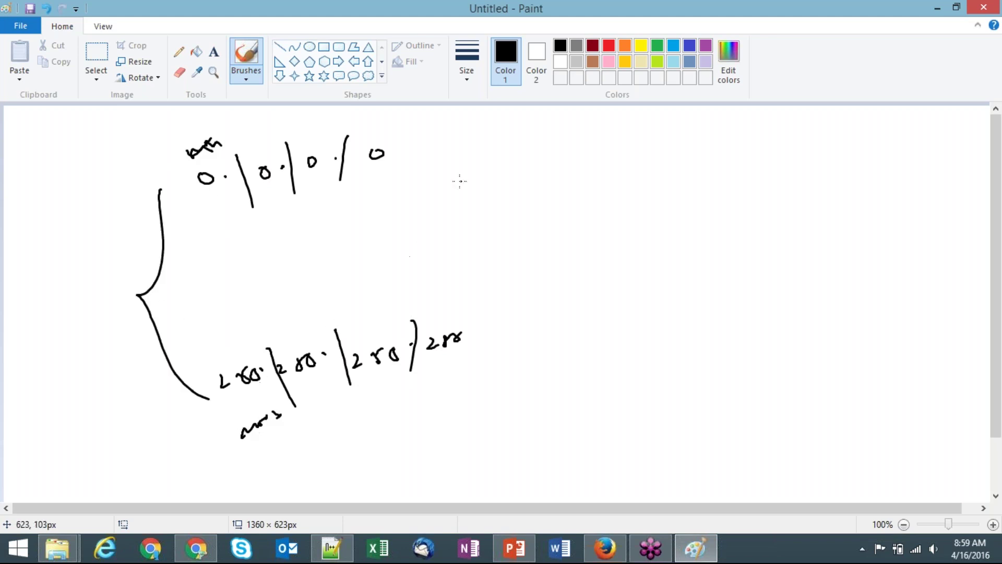
pyautogui.moveTo(421, 155); pyautogui.dragTo(464, 197)
pyautogui.moveTo(468, 185)
pyautogui.mouseDown()
pyautogui.moveTo(486, 291)
pyautogui.moveTo(473, 339)
pyautogui.mouseUp()
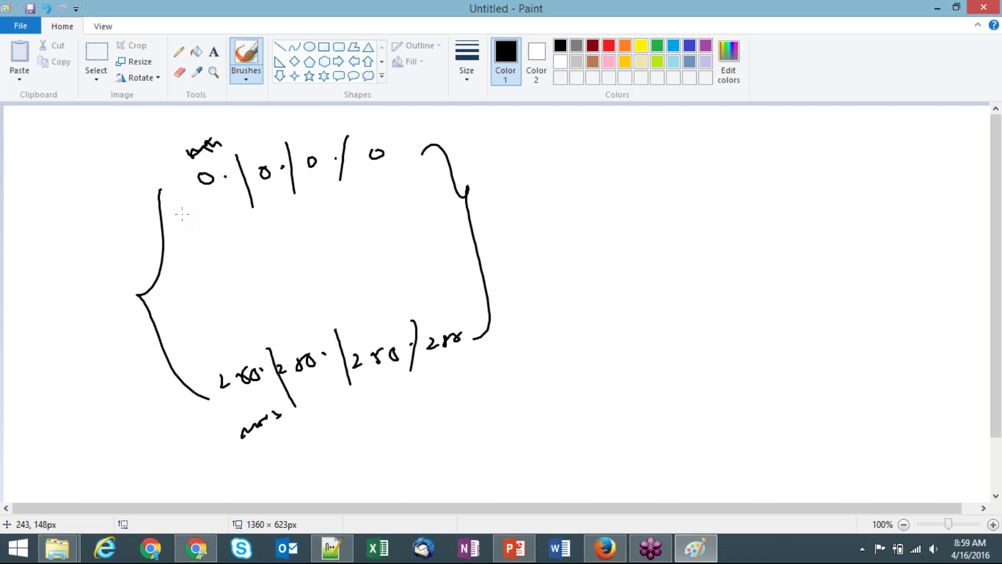
# Draw a line out of the bracketed range, label it "Scope IPv4", and mark both addresses with a short curved stroke.
pyautogui.moveTo(406, 244); pyautogui.dragTo(576, 205)
pyautogui.moveTo(622, 187)
pyautogui.mouseDown()
pyautogui.moveTo(624, 208)
pyautogui.moveTo(671, 194)
pyautogui.mouseUp()
pyautogui.moveTo(677, 183); pyautogui.dragTo(693, 199)
pyautogui.moveTo(267, 128); pyautogui.dragTo(306, 112)
pyautogui.moveTo(367, 396); pyautogui.dragTo(401, 380)
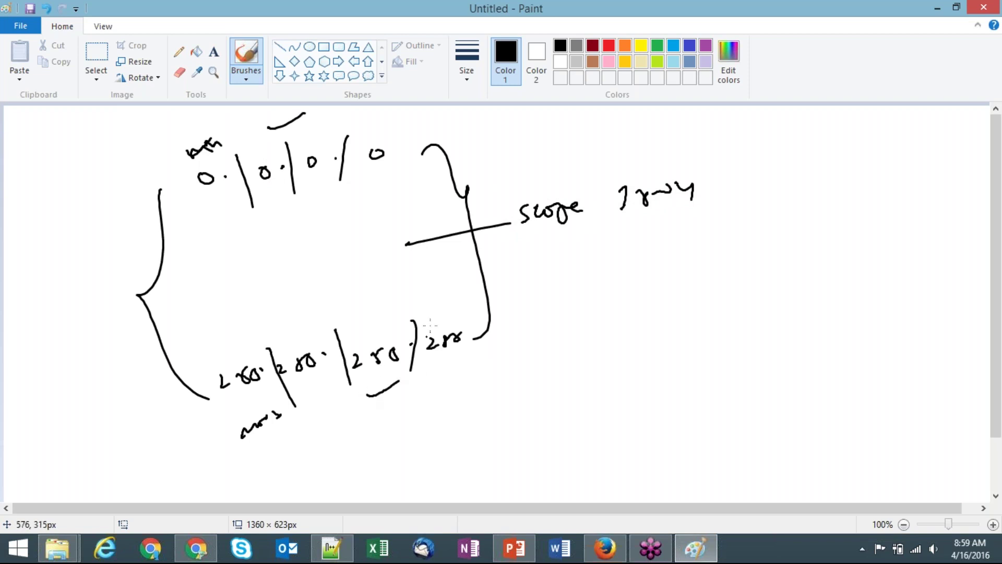
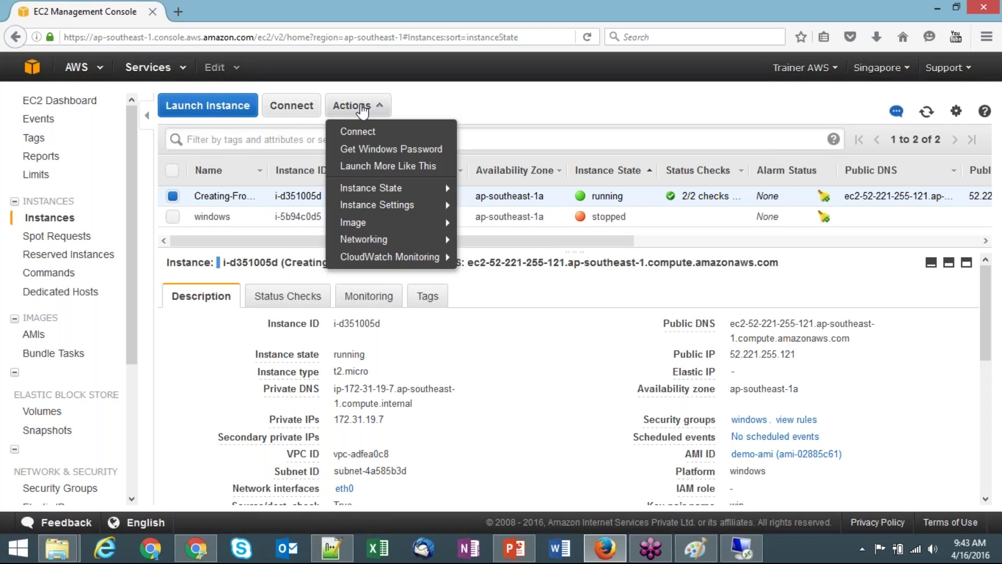
# Try to retrieve the default Windows administrator password of the running Creating-From-AMI instance, repeating the attempt after refreshing the instance list.
pyautogui.click(392, 149)
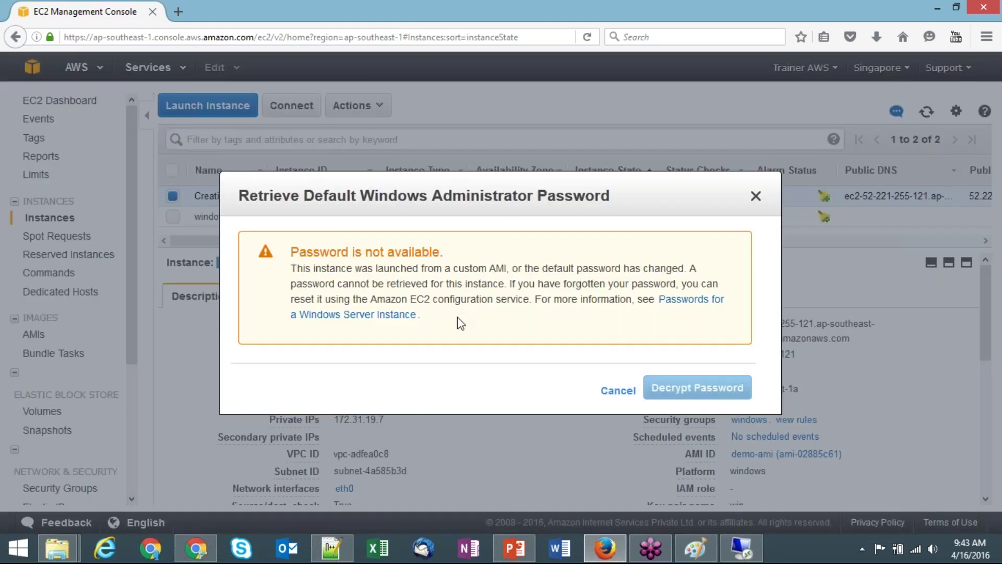
pyautogui.click(618, 392)
pyautogui.press('F5')
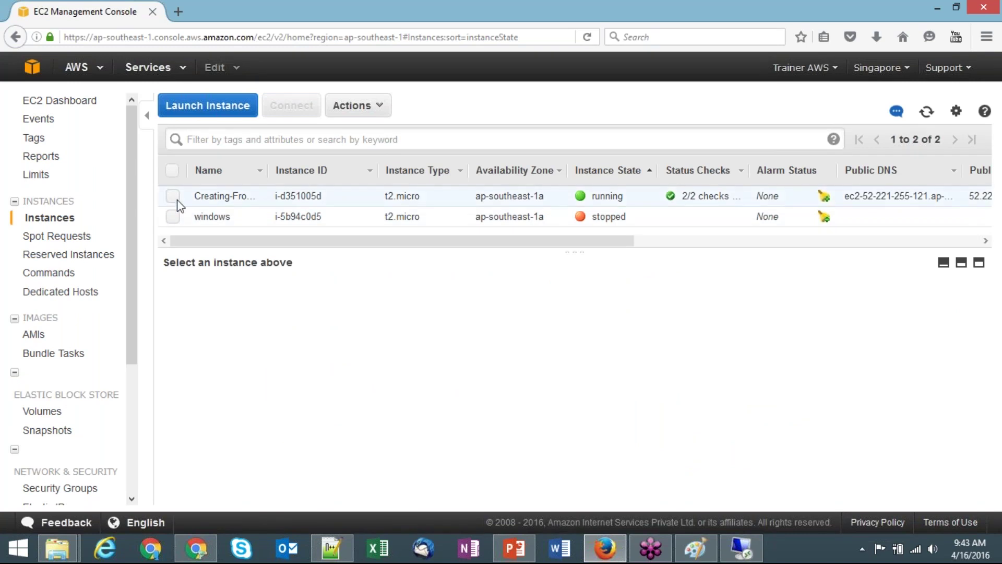
pyautogui.click(198, 195)
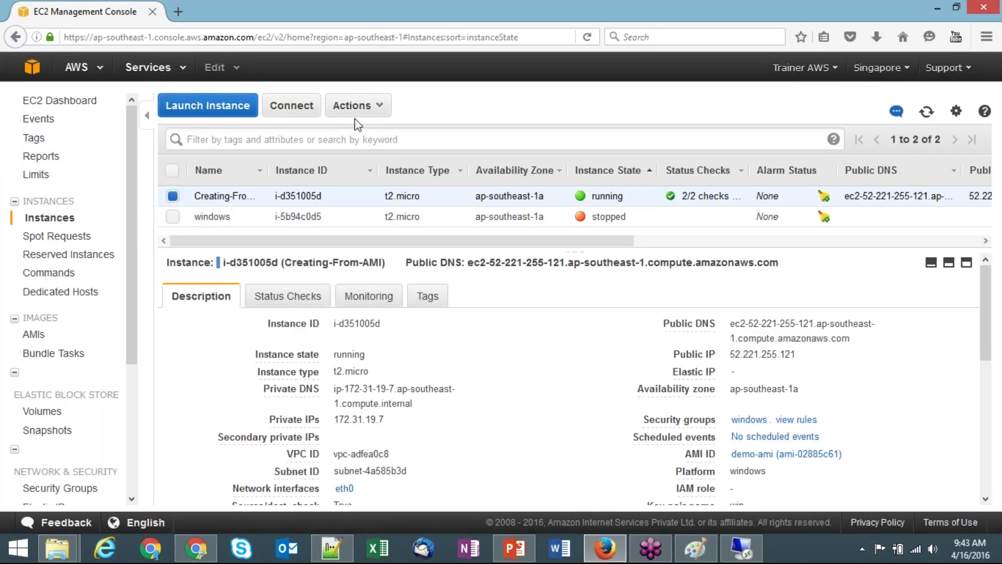
pyautogui.click(354, 107)
pyautogui.moveTo(420, 197)
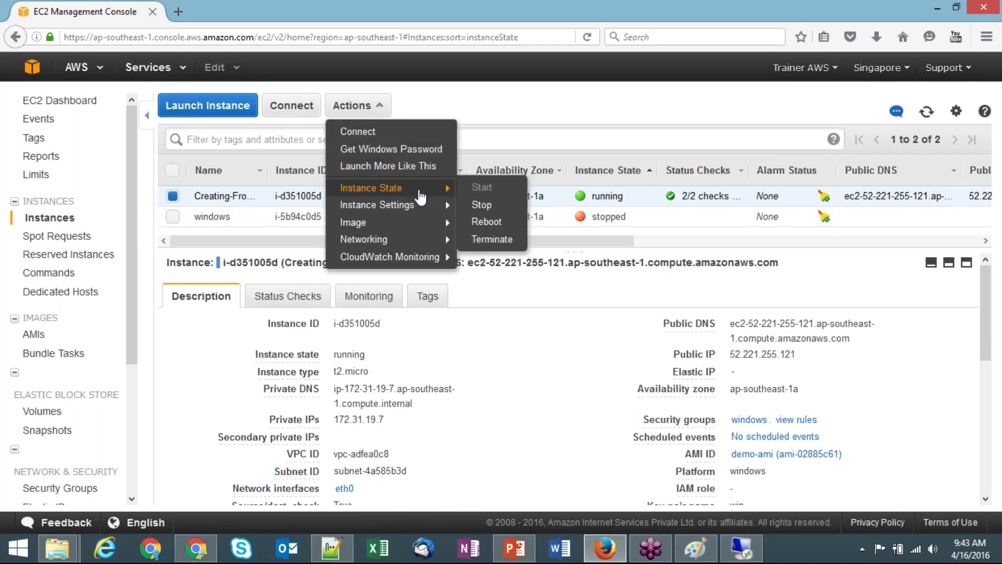
pyautogui.click(397, 149)
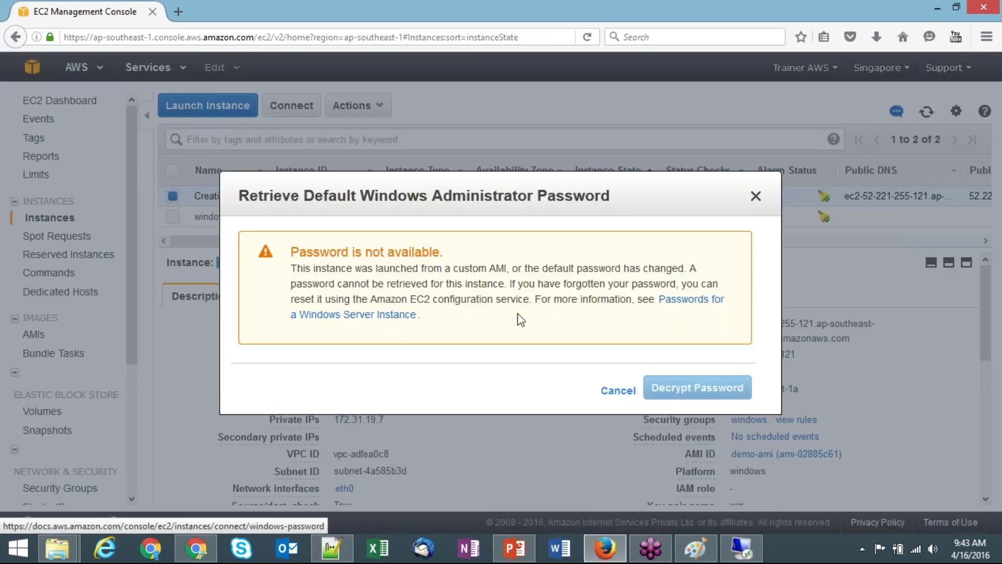
pyautogui.click(633, 391)
pyautogui.click(926, 111)
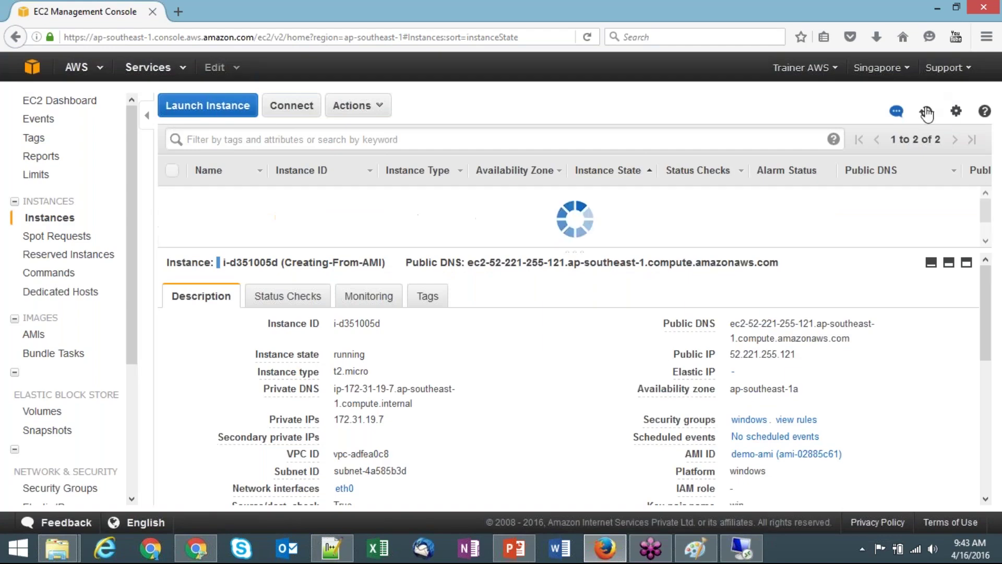
pyautogui.click(173, 197)
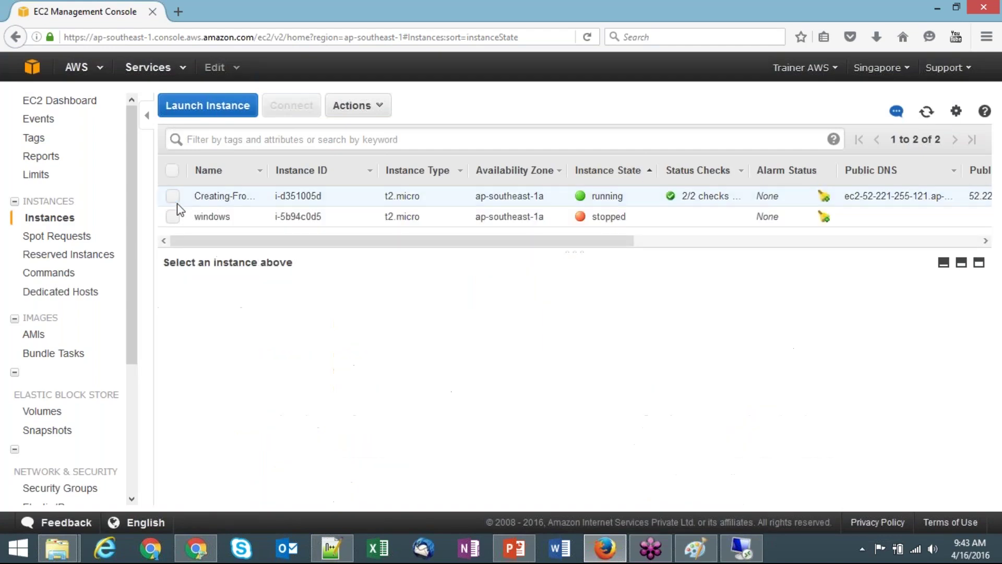
# Decrypt the default administrator password of the stopped windows instance using the win.pem key pair file.
pyautogui.click(173, 218)
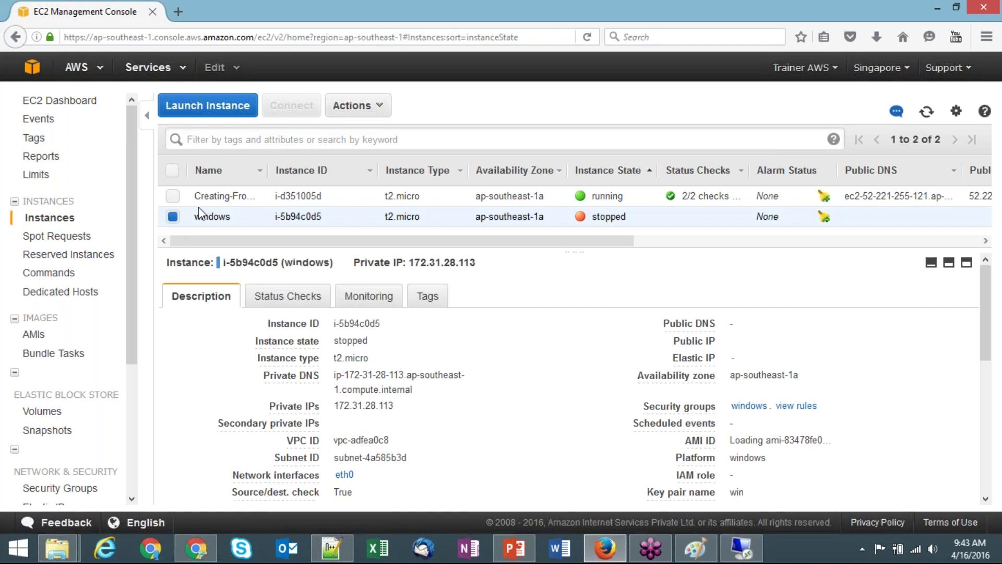
pyautogui.click(379, 106)
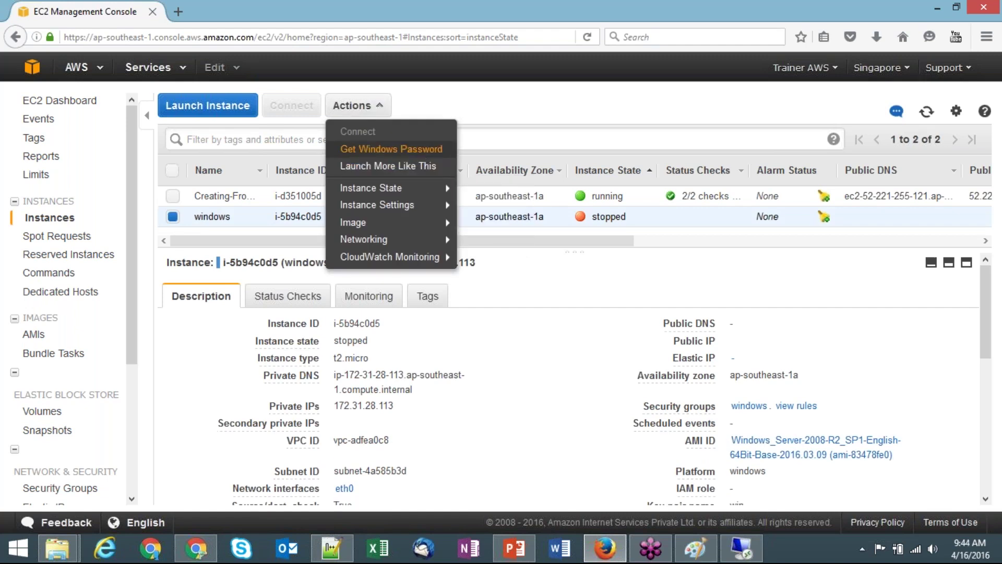
pyautogui.click(419, 151)
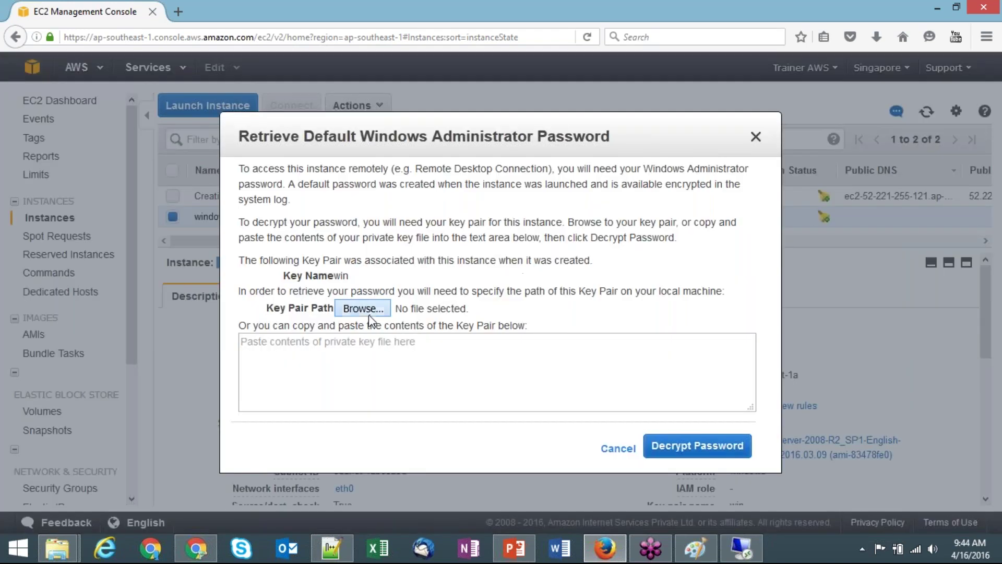
pyautogui.click(369, 315)
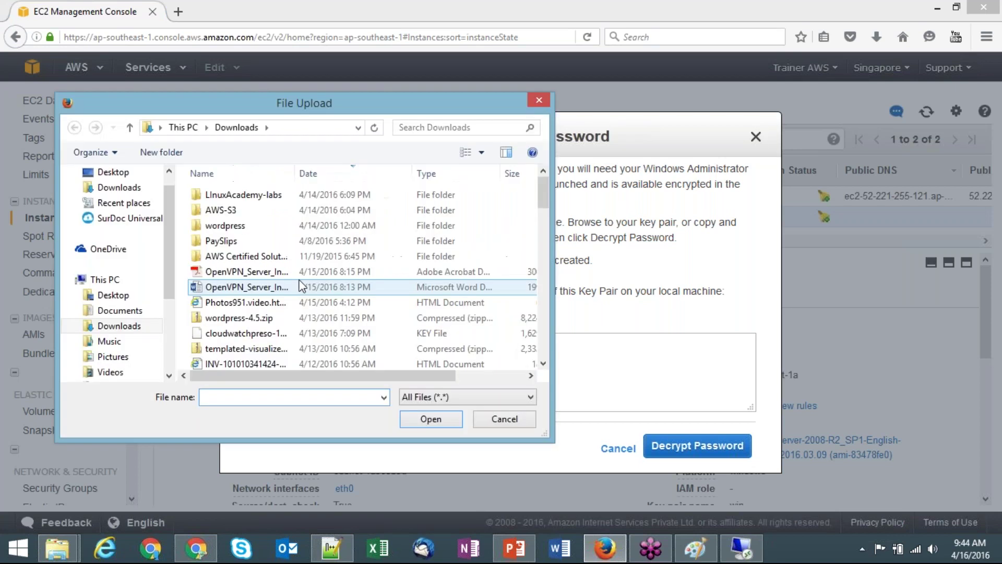
pyautogui.write('wi')
pyautogui.click(436, 419)
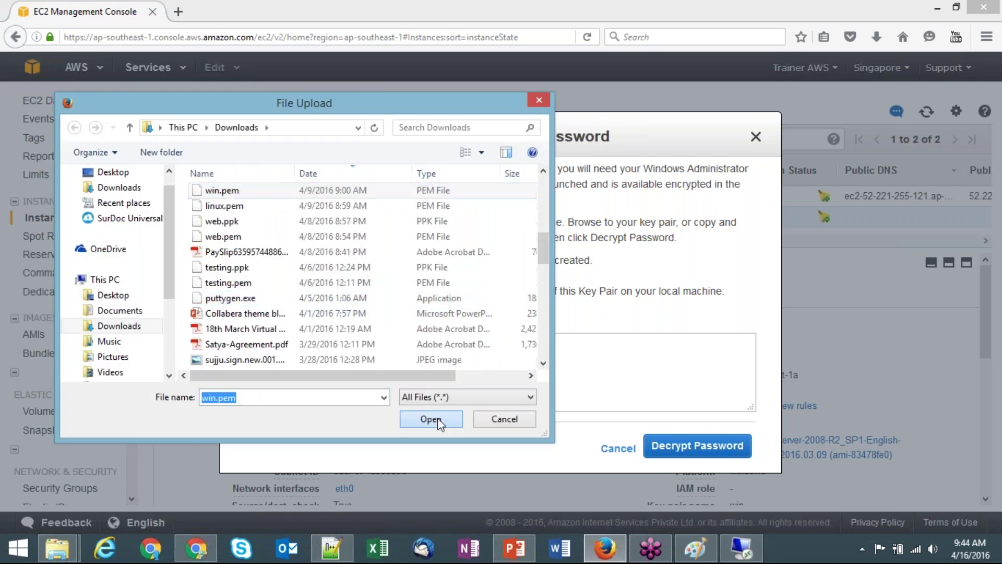
pyautogui.click(700, 447)
# Copy the decrypted administrator password and close the password details.
pyautogui.moveTo(407, 405); pyautogui.dragTo(344, 406)
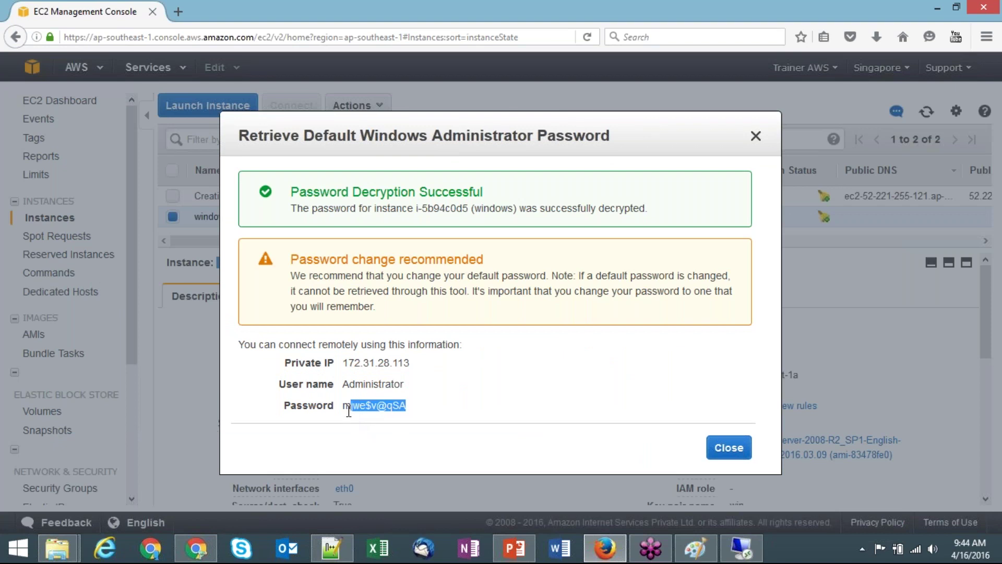
pyautogui.rightClick(345, 407)
pyautogui.click(389, 419)
pyautogui.click(729, 447)
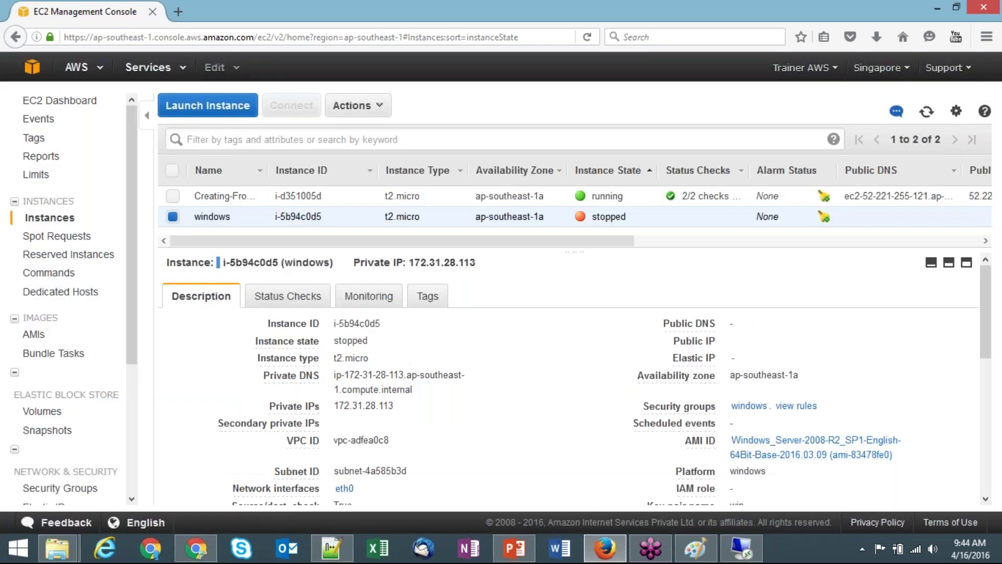
# Switch to the Remote Desktop login for 52.221.255.121, sign in as Administrator with the copied account password, and accept the untrusted certificate.
pyautogui.click(741, 548)
pyautogui.write('Administr')
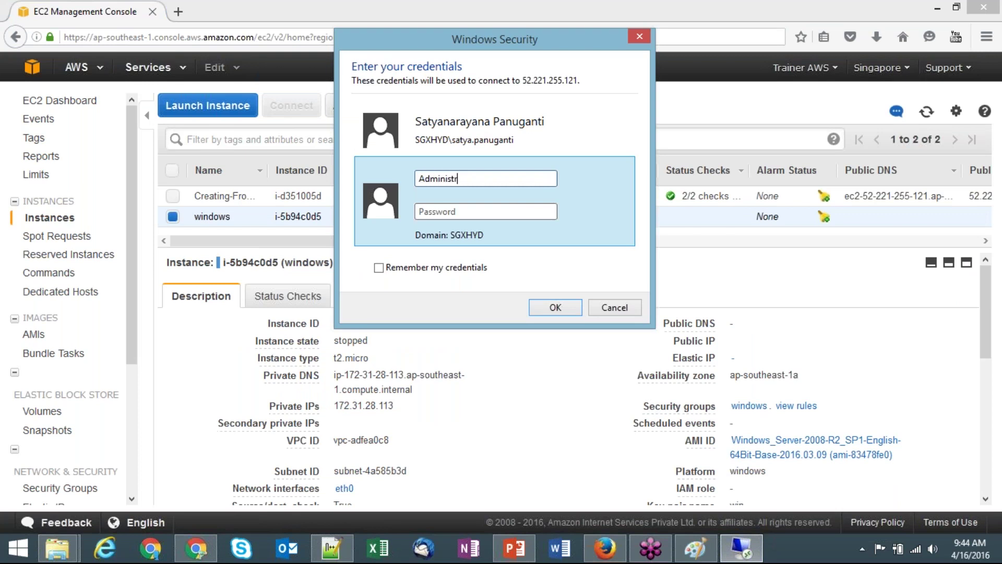
pyautogui.write('ator')
pyautogui.press('Tab')
pyautogui.hotkey('ctrl', 'v')
pyautogui.press('Return')
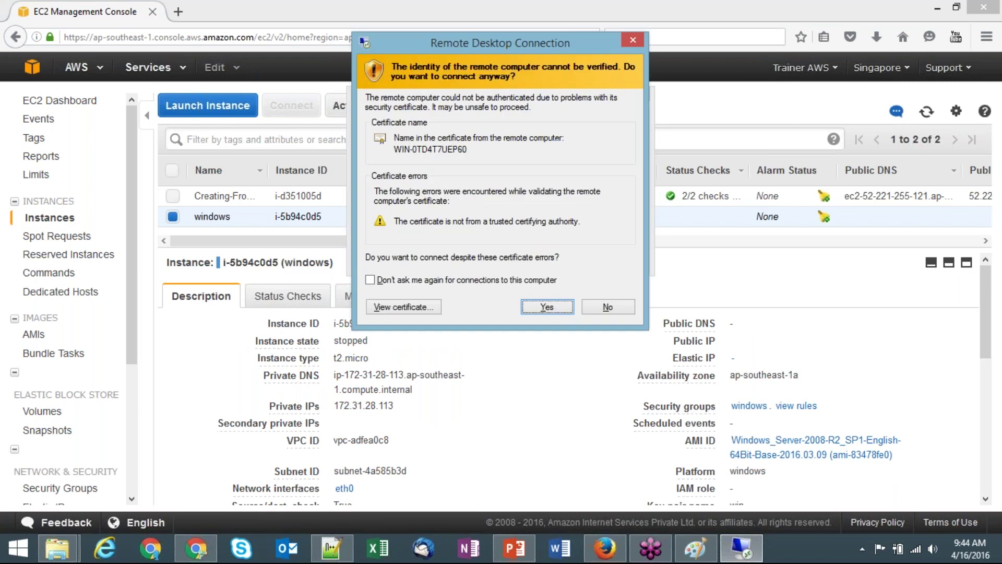
pyautogui.press('Return')
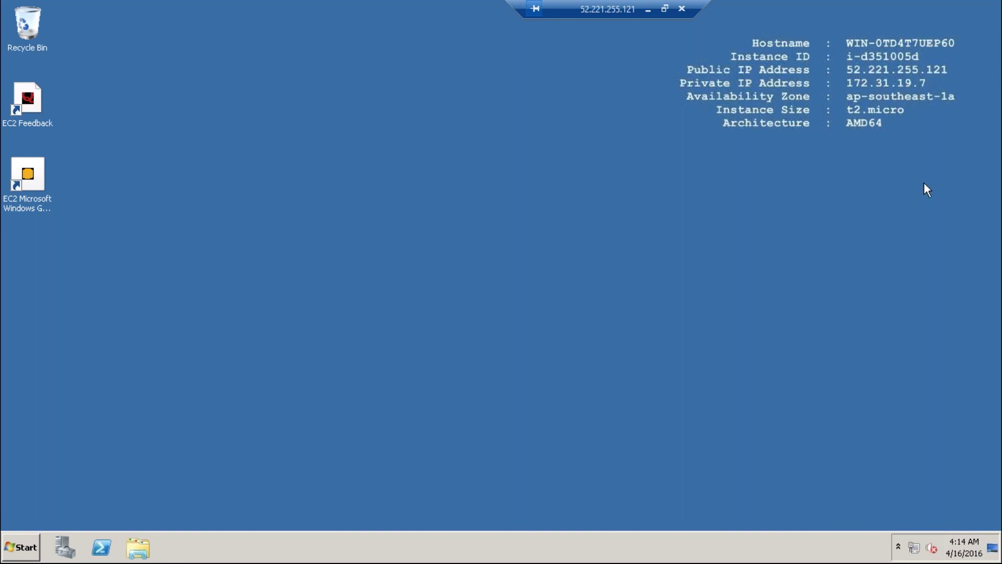
# Look up the IPv4 address in the remote server's Local Area Connection details.
pyautogui.rightClick(916, 544)
pyautogui.click(914, 531)
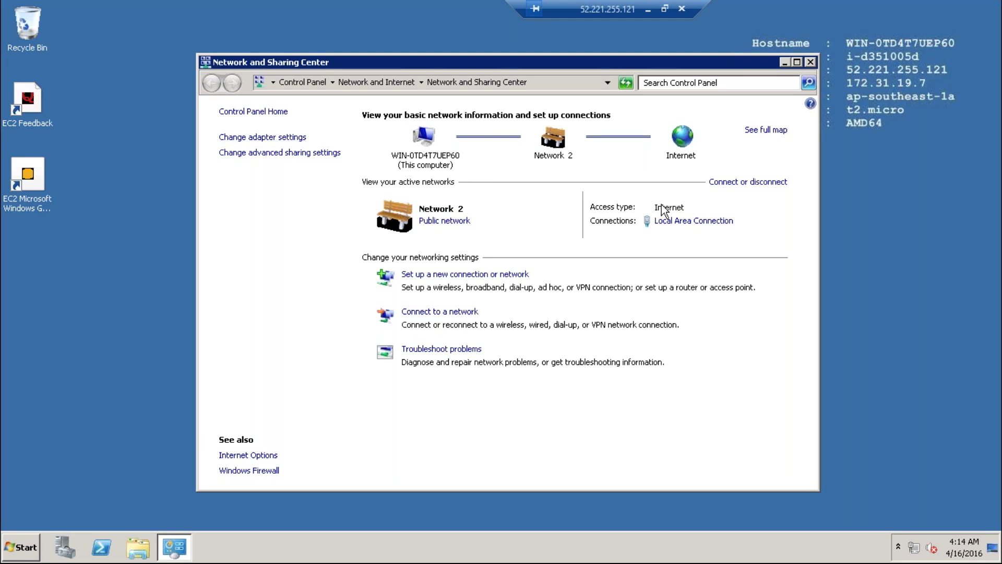
pyautogui.click(679, 221)
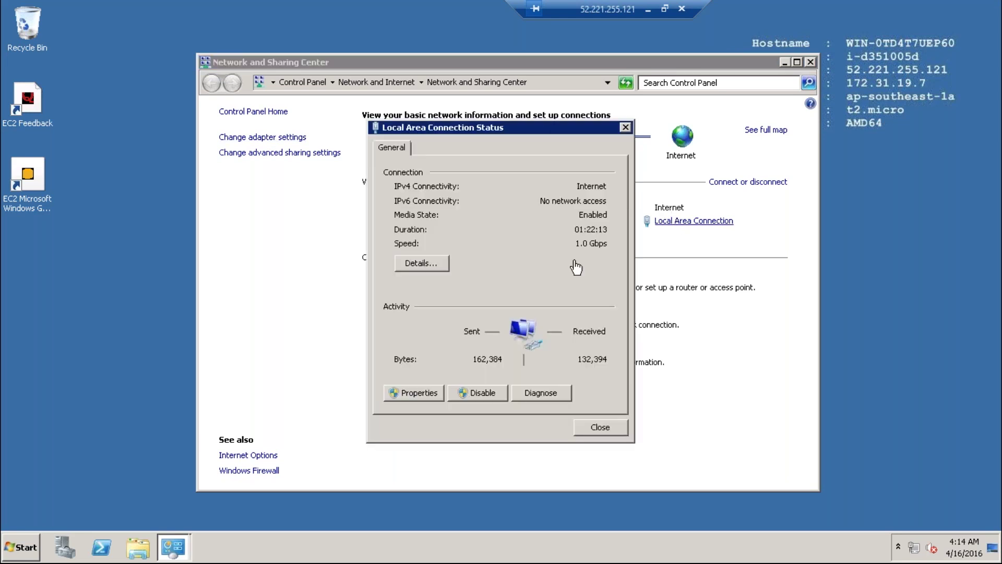
pyautogui.click(430, 264)
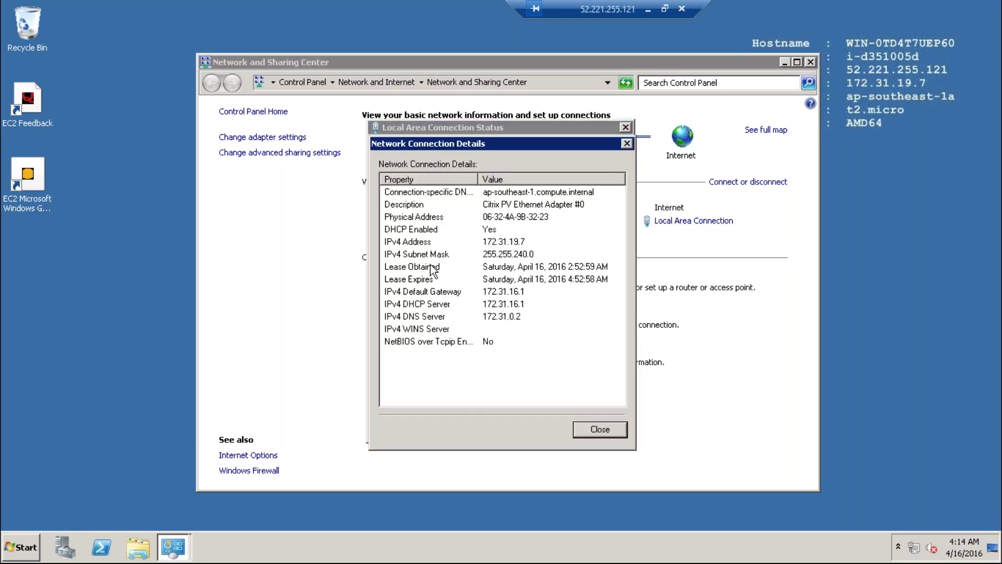
pyautogui.click(509, 243)
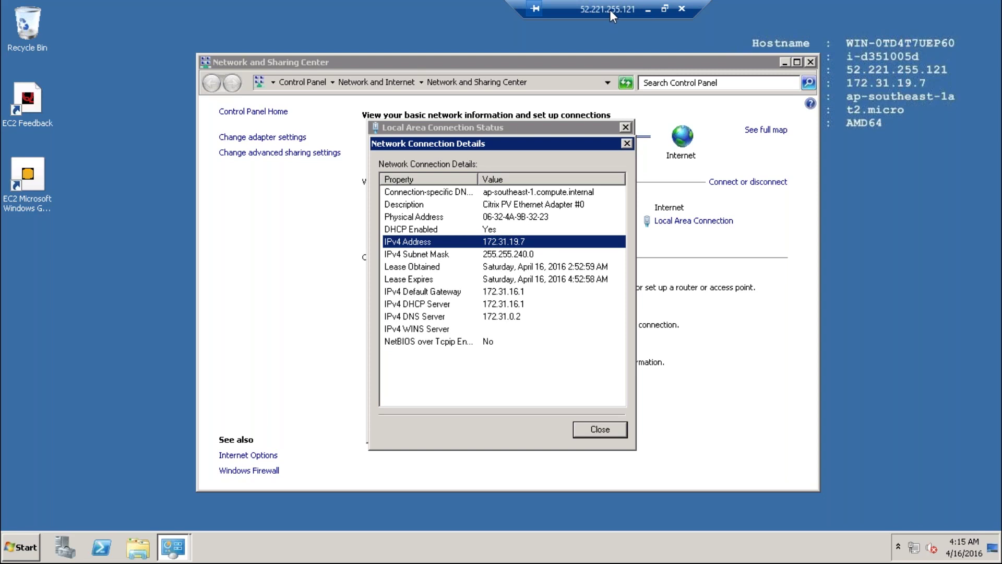
# Switch to the EC2 console in Firefox and examine the public and private IP addresses of the Creating-From-AMI instance.
pyautogui.click(649, 9)
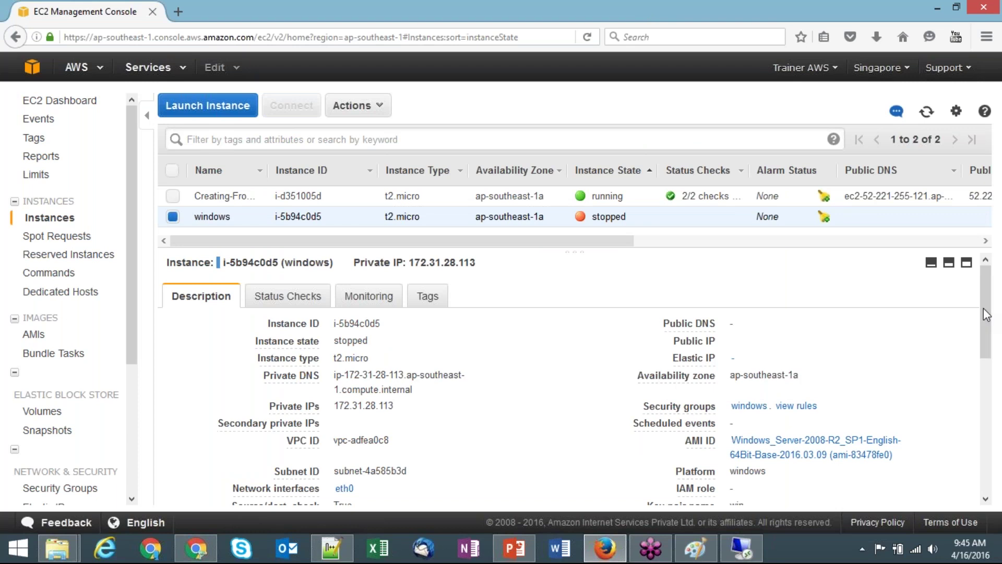
pyautogui.click(172, 216)
pyautogui.click(172, 197)
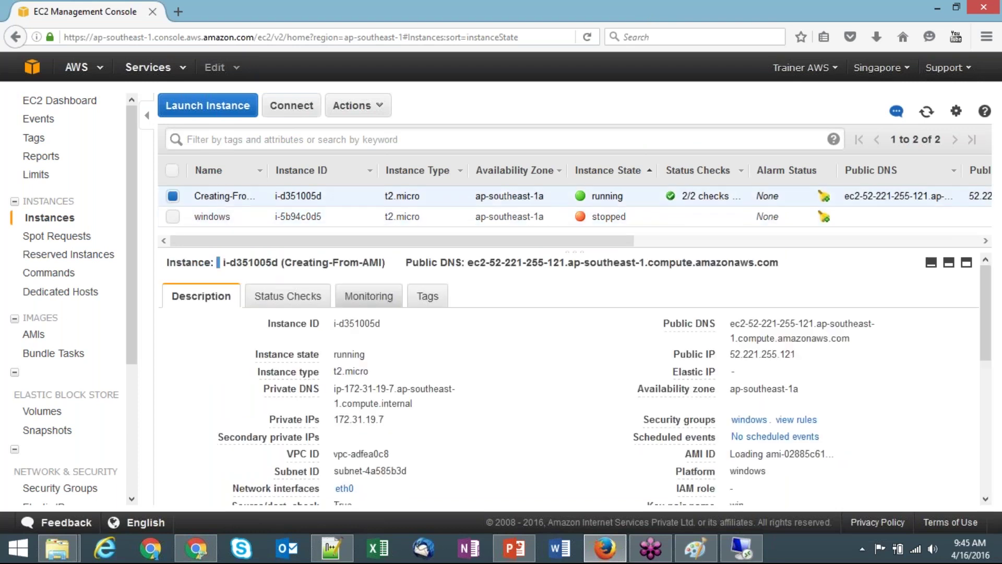
pyautogui.doubleClick(745, 352)
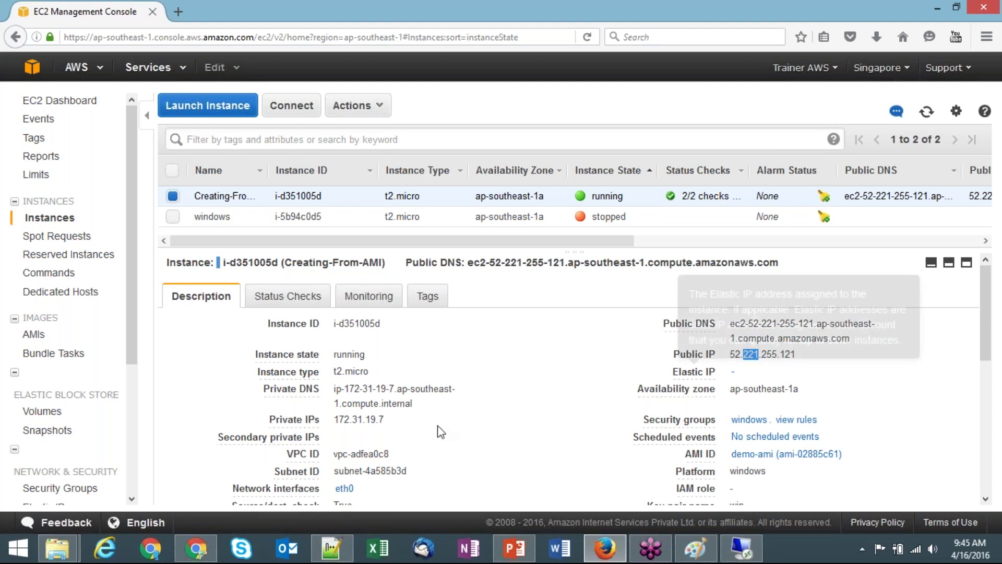
pyautogui.click(357, 419)
pyautogui.doubleClick(357, 419)
pyautogui.click(565, 373)
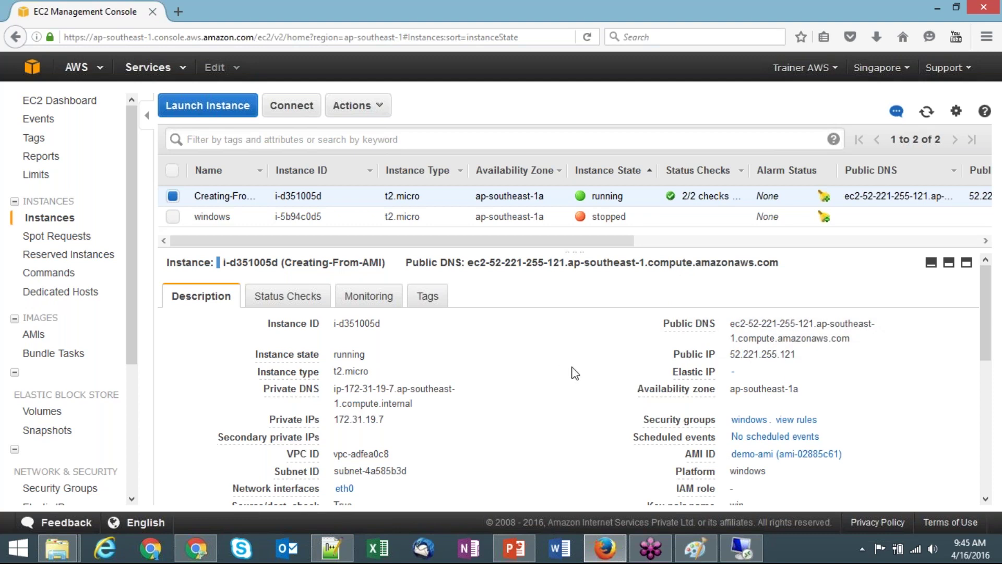
pyautogui.doubleClick(775, 353)
pyautogui.click(522, 436)
pyautogui.tripleClick(380, 419)
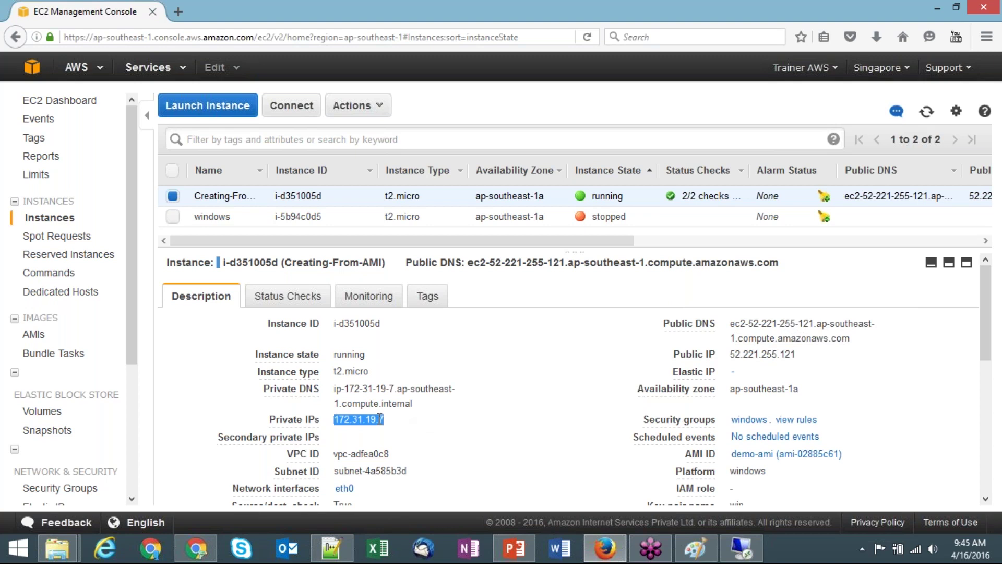
pyautogui.click(522, 402)
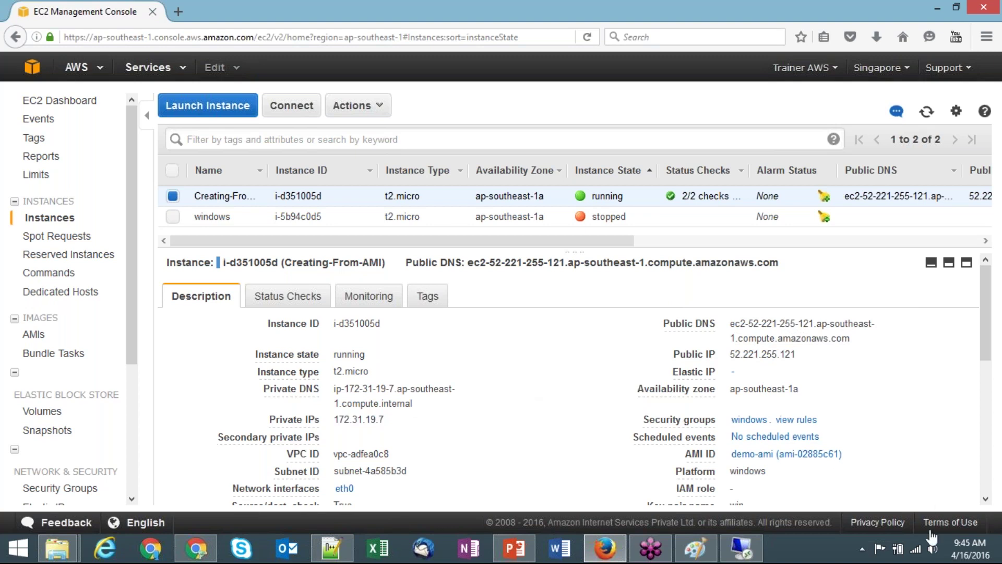
# Look up the local computer's IPv4 address in its Wi-Fi connection details through the Network and Sharing Center.
pyautogui.rightClick(916, 549)
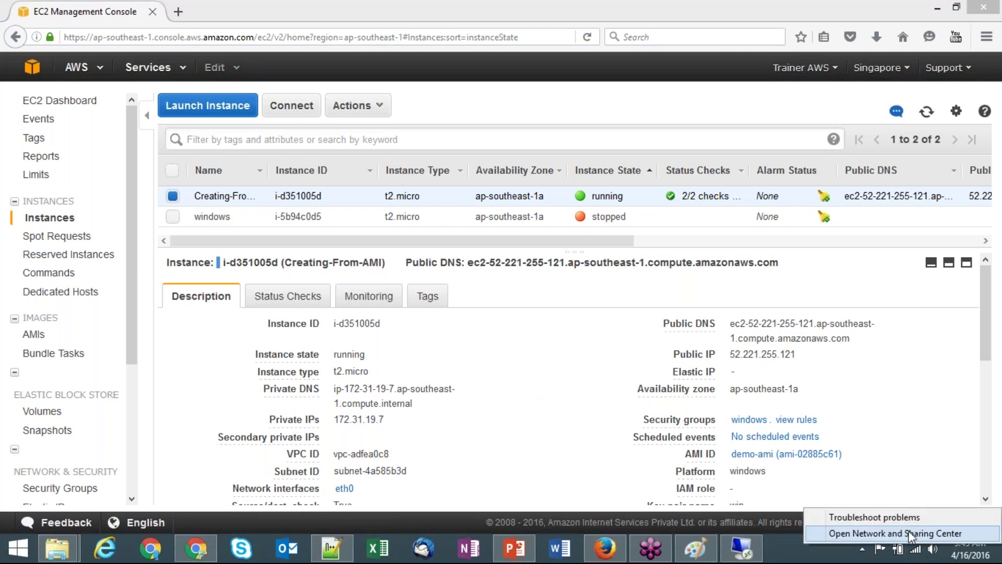
pyautogui.click(910, 533)
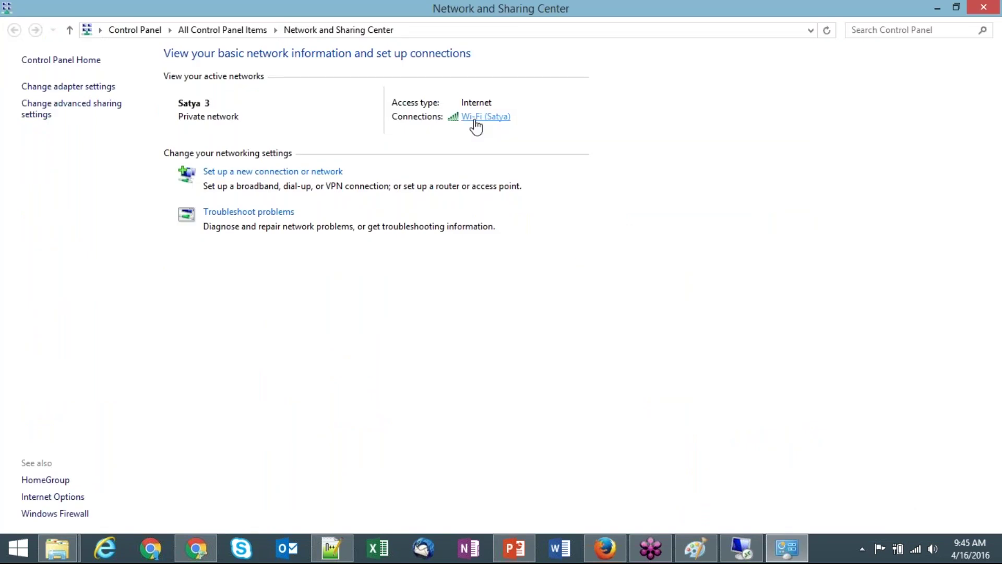
pyautogui.click(476, 119)
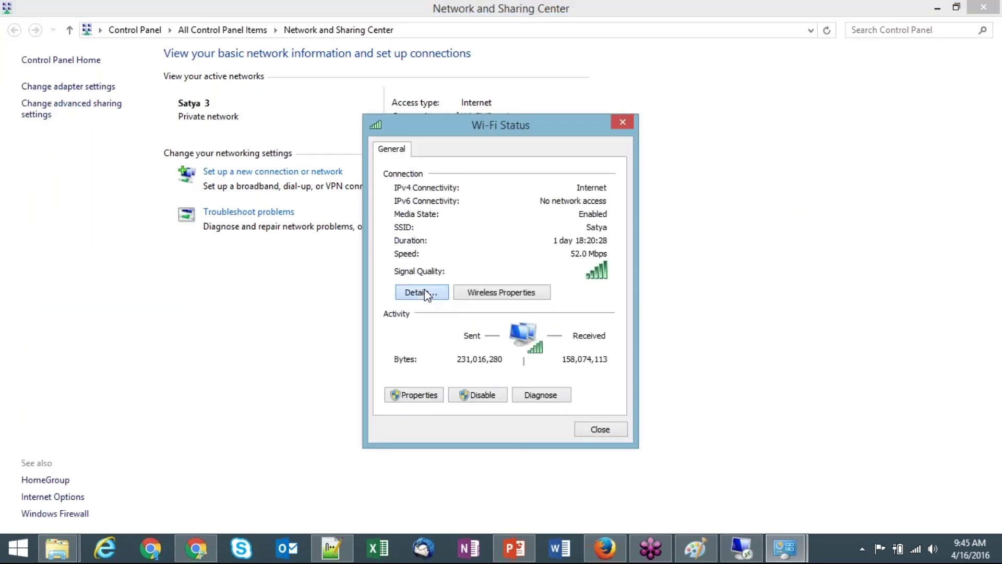
pyautogui.click(425, 291)
pyautogui.click(510, 258)
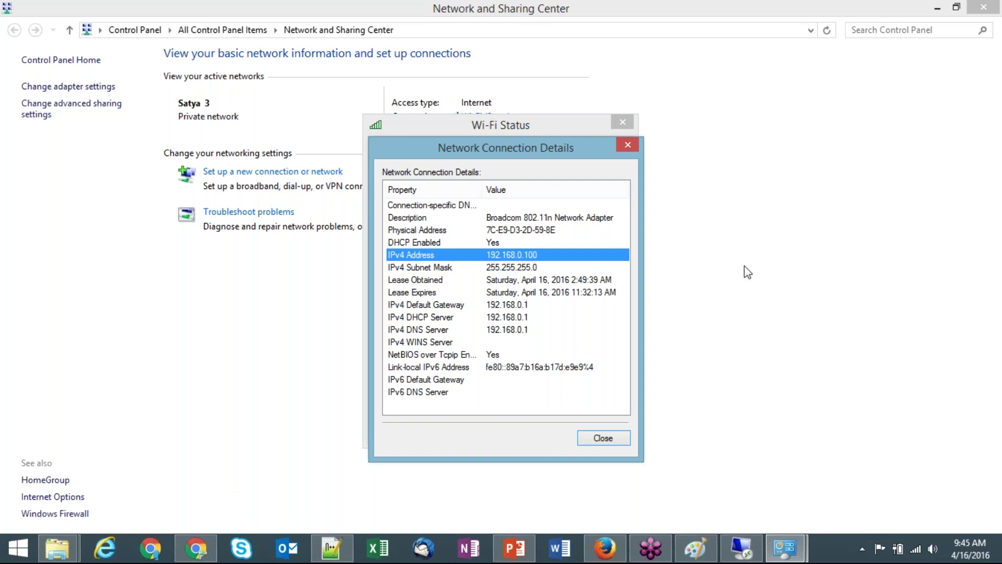
pyautogui.click(992, 232)
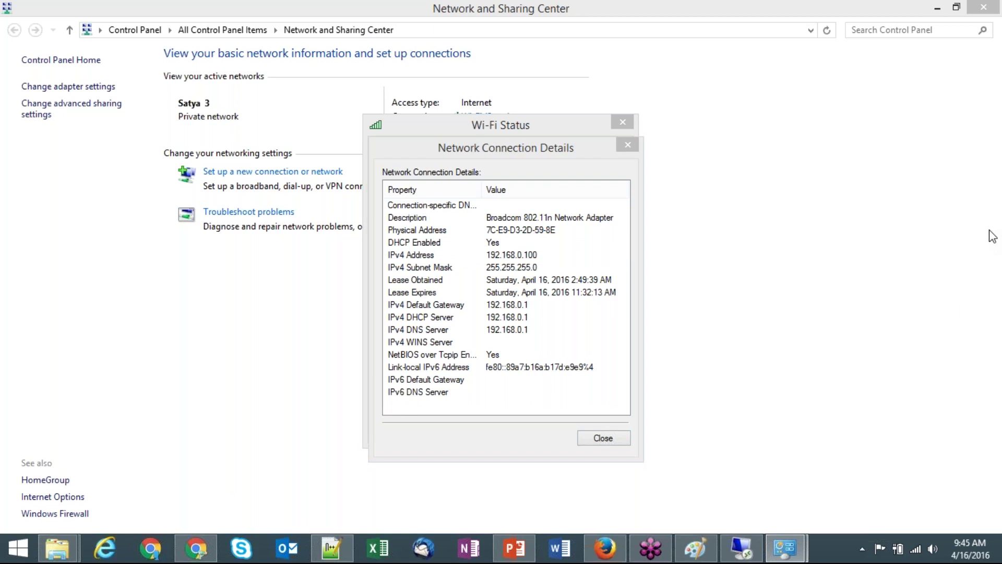
pyautogui.click(794, 36)
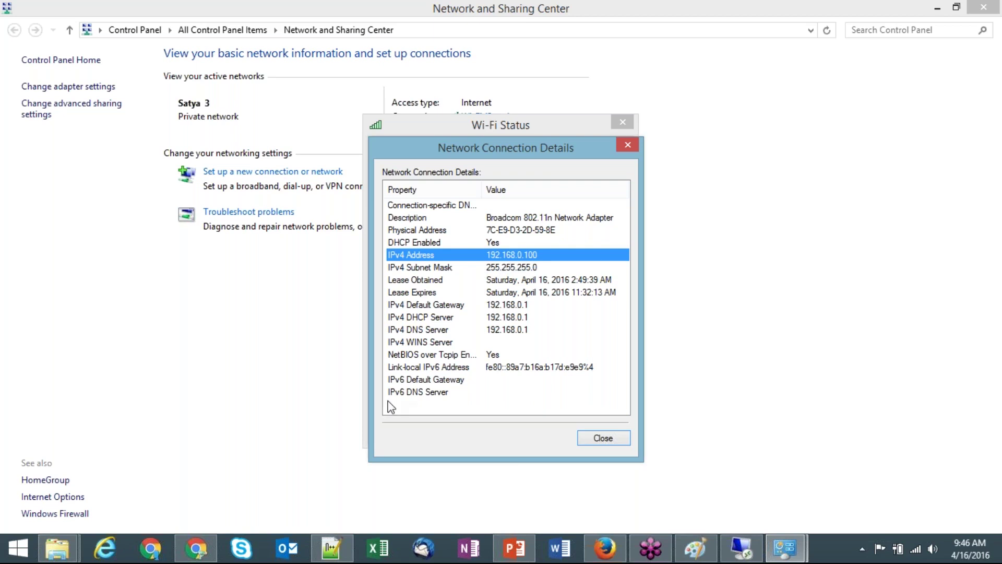
# Switch to Chrome and search Google for whatismyipaddress in a new tab to check the local computer's public IP address.
pyautogui.click(194, 555)
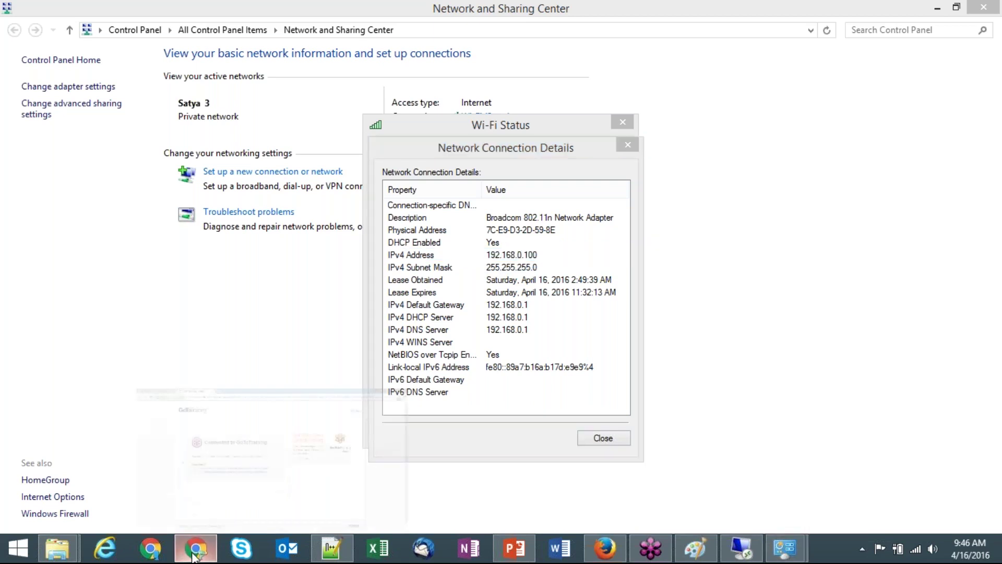
pyautogui.hotkey('ctrl', 't')
pyautogui.write('what')
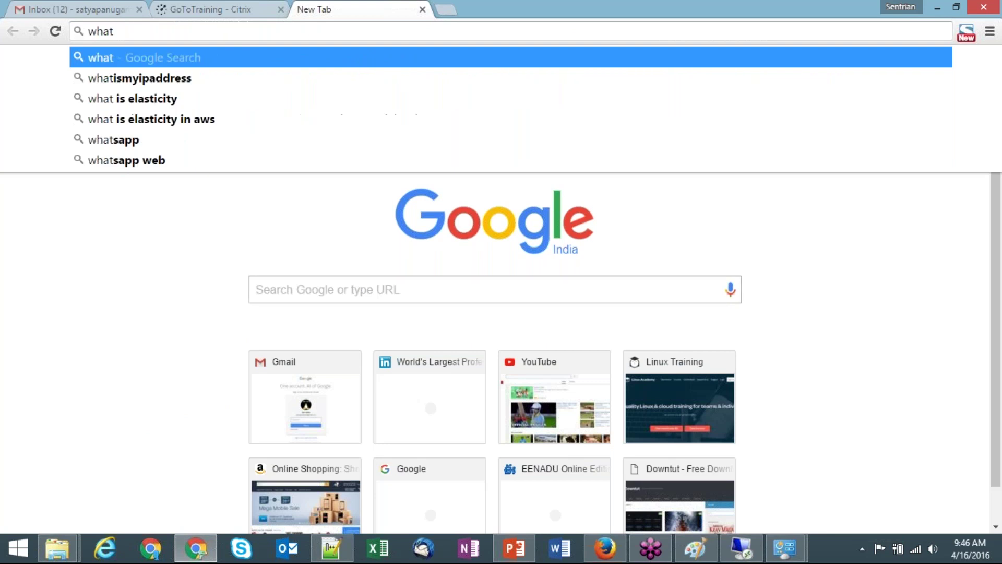
pyautogui.press('Down')
pyautogui.press('Return')
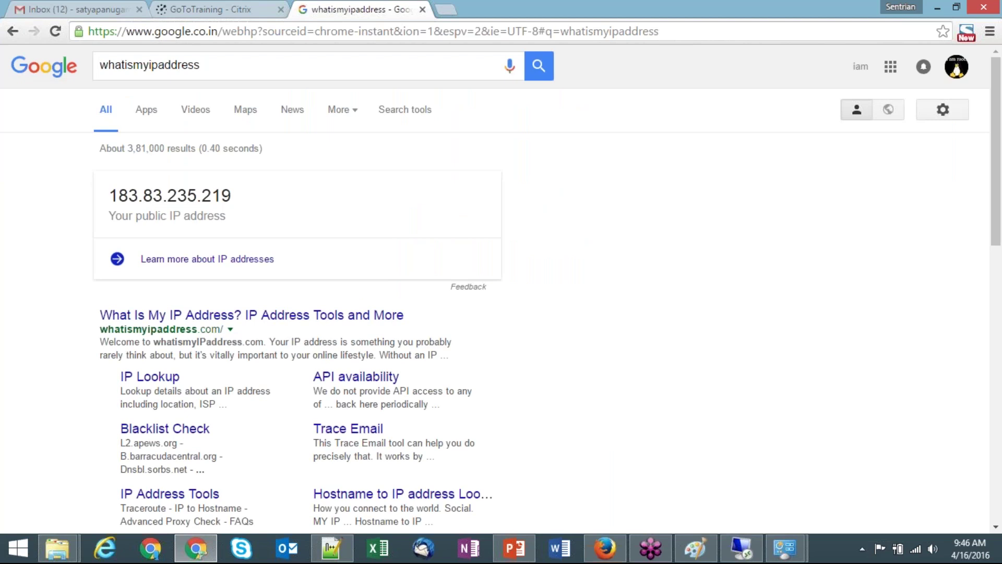
pyautogui.moveTo(108, 196); pyautogui.dragTo(236, 196)
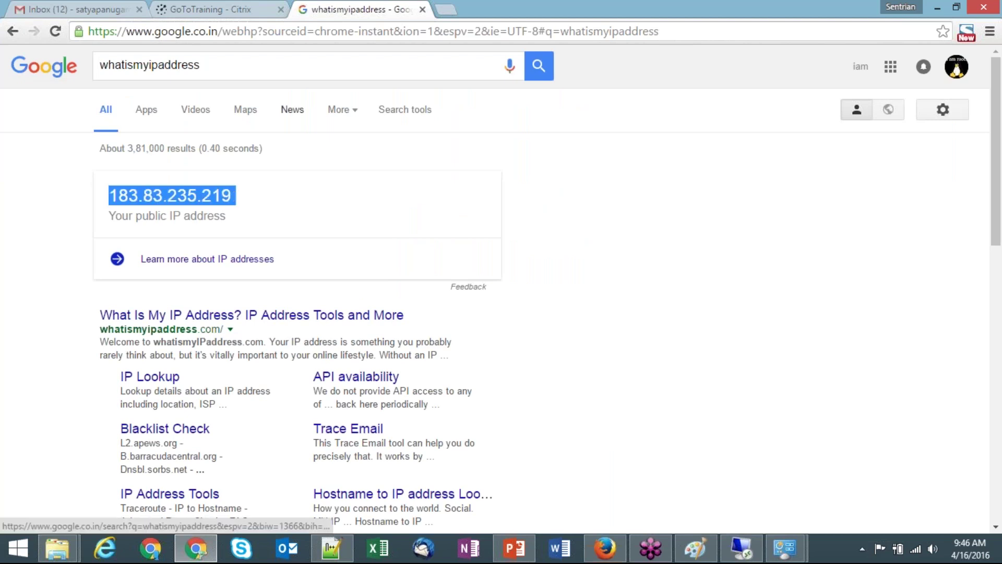
pyautogui.click(337, 221)
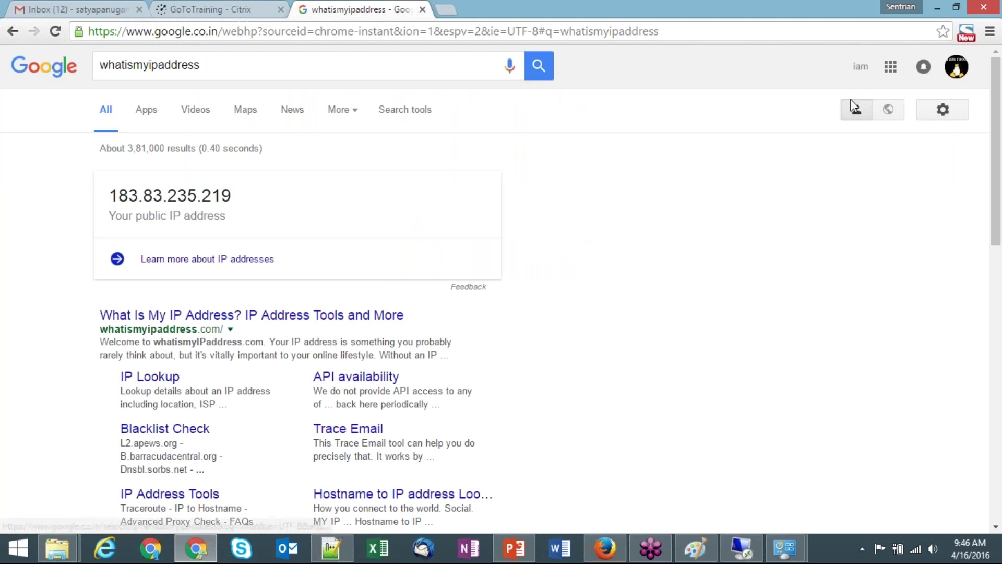
# Compare the private IPv4 address in the Wi-Fi connection details with the public IP address in the Chrome search result.
pyautogui.click(785, 547)
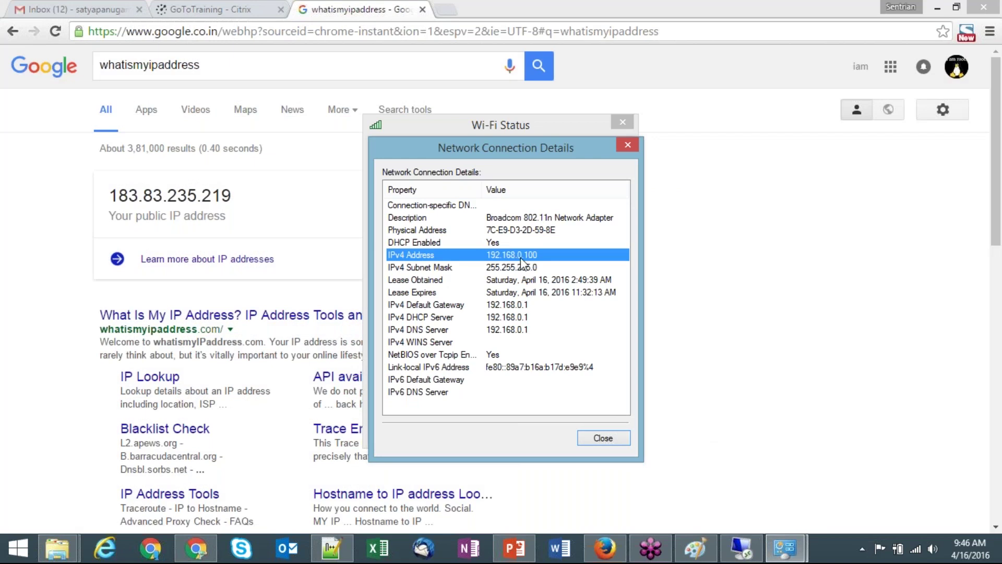
pyautogui.click(183, 195)
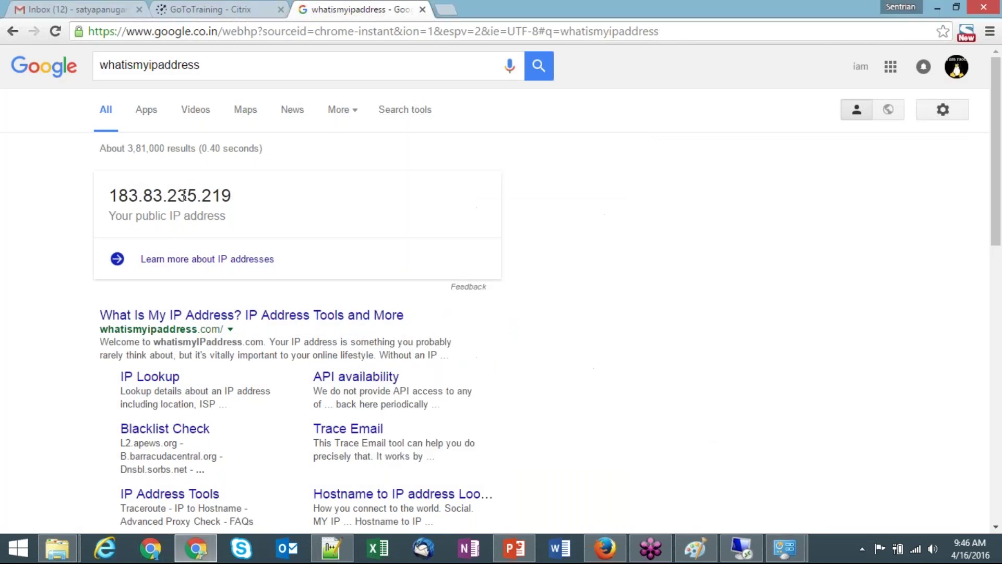
pyautogui.doubleClick(183, 194)
pyautogui.click(153, 215)
pyautogui.tripleClick(152, 215)
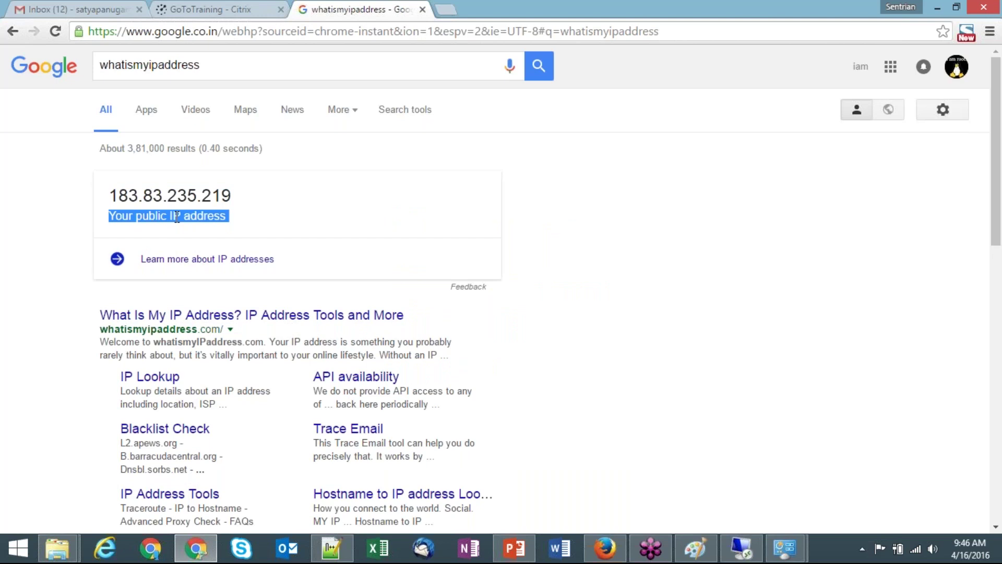
# Switch from the browser's public IP result to the Network Address Translation slide in PowerPoint.
pyautogui.click(700, 215)
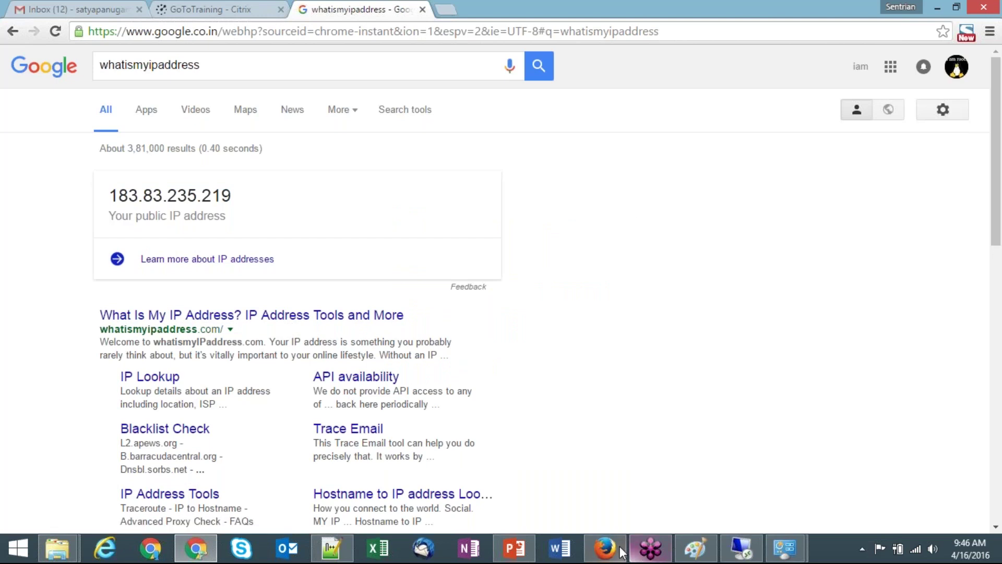
pyautogui.click(525, 547)
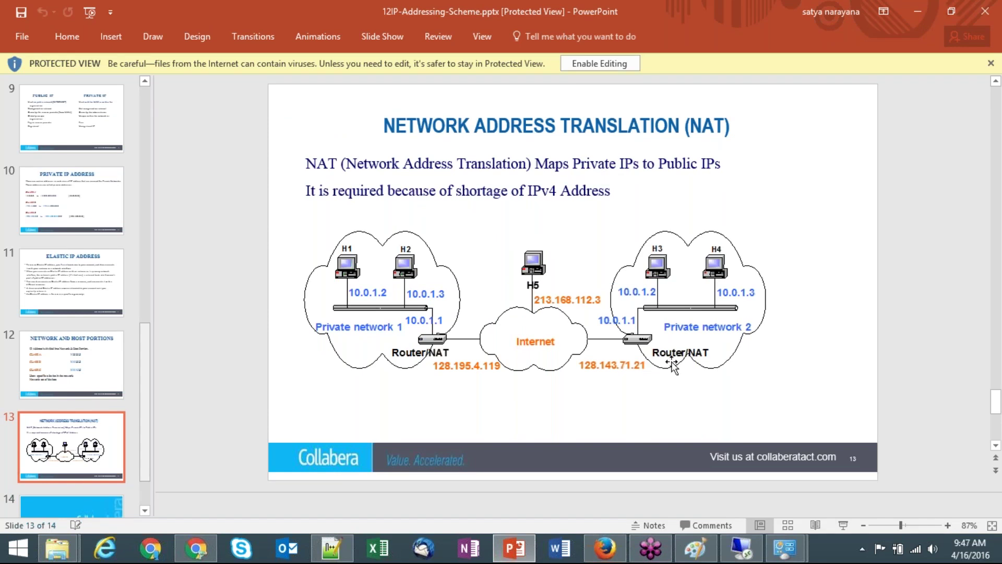
# In Paint, sketch a computer on a stand with an outgoing arrow, a cloud beyond it, and the handwritten label "public IP".
pyautogui.click(687, 560)
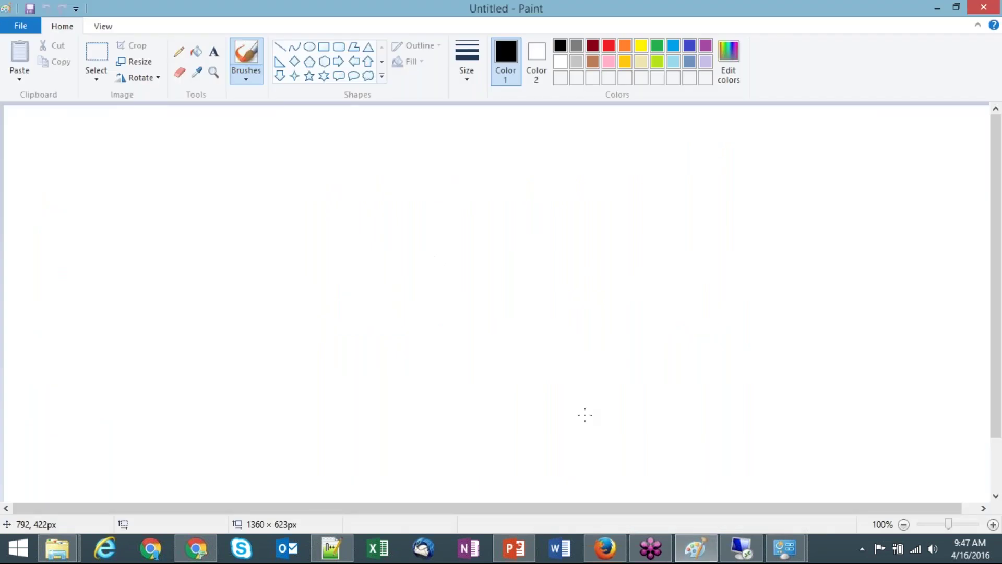
pyautogui.moveTo(281, 239)
pyautogui.mouseDown()
pyautogui.moveTo(279, 228)
pyautogui.moveTo(280, 237)
pyautogui.moveTo(326, 231)
pyautogui.moveTo(286, 261)
pyautogui.moveTo(281, 237)
pyautogui.mouseUp()
pyautogui.moveTo(292, 272); pyautogui.dragTo(296, 304)
pyautogui.moveTo(274, 323); pyautogui.dragTo(326, 297)
pyautogui.moveTo(343, 239); pyautogui.dragTo(380, 223)
pyautogui.moveTo(602, 186)
pyautogui.mouseDown()
pyautogui.moveTo(572, 196)
pyautogui.moveTo(644, 130)
pyautogui.moveTo(656, 206)
pyautogui.moveTo(571, 185)
pyautogui.mouseUp()
pyautogui.moveTo(296, 342)
pyautogui.mouseDown()
pyautogui.moveTo(383, 329)
pyautogui.moveTo(413, 351)
pyautogui.moveTo(439, 342)
pyautogui.mouseUp()
# Handwrite a two-line note above the computer: the address count in billions, with "IPv4" beneath it.
pyautogui.moveTo(161, 139)
pyautogui.mouseDown()
pyautogui.moveTo(207, 150)
pyautogui.moveTo(259, 137)
pyautogui.mouseUp()
pyautogui.moveTo(266, 126)
pyautogui.mouseDown()
pyautogui.moveTo(280, 124)
pyautogui.moveTo(277, 139)
pyautogui.mouseUp()
pyautogui.moveTo(155, 183)
pyautogui.mouseDown()
pyautogui.moveTo(174, 176)
pyautogui.moveTo(165, 199)
pyautogui.mouseUp()
pyautogui.moveTo(180, 189); pyautogui.dragTo(191, 183)
pyautogui.moveTo(193, 179); pyautogui.dragTo(226, 179)
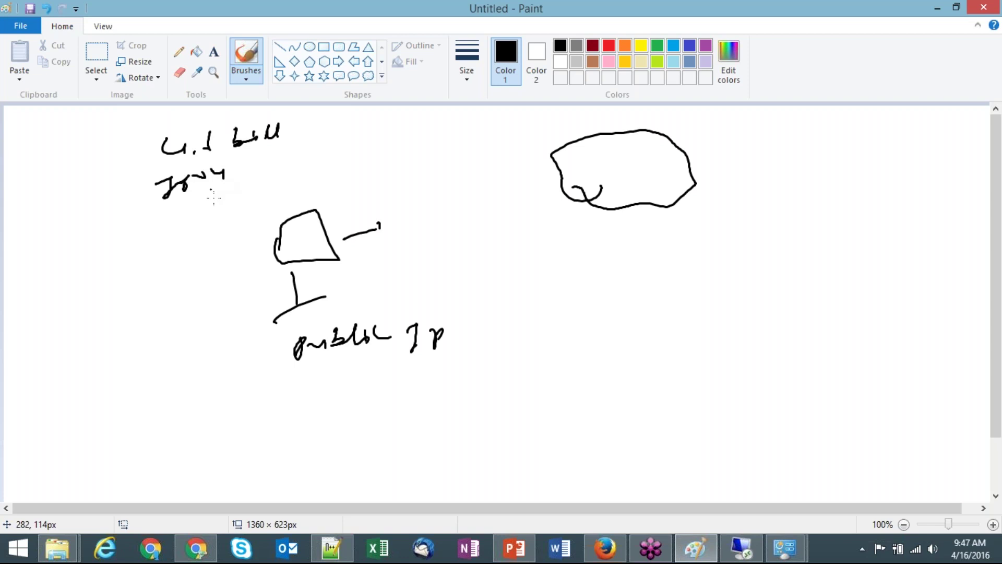
# Sketch three small devices beside the computer, each with a short outgoing arrow.
pyautogui.moveTo(95, 307)
pyautogui.mouseDown()
pyautogui.moveTo(100, 283)
pyautogui.moveTo(106, 311)
pyautogui.moveTo(107, 299)
pyautogui.mouseUp()
pyautogui.moveTo(40, 316)
pyautogui.mouseDown()
pyautogui.moveTo(40, 342)
pyautogui.moveTo(69, 327)
pyautogui.moveTo(39, 352)
pyautogui.moveTo(67, 346)
pyautogui.moveTo(69, 326)
pyautogui.moveTo(114, 336)
pyautogui.moveTo(129, 323)
pyautogui.moveTo(135, 374)
pyautogui.mouseUp()
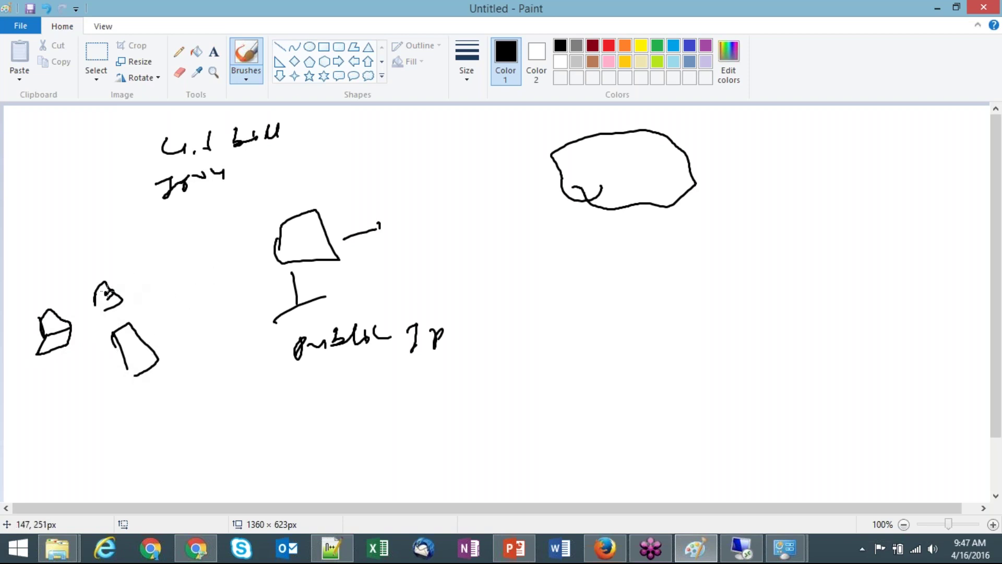
pyautogui.moveTo(119, 289); pyautogui.dragTo(138, 286)
pyautogui.moveTo(133, 342); pyautogui.dragTo(166, 330)
pyautogui.moveTo(43, 303); pyautogui.dragTo(56, 285)
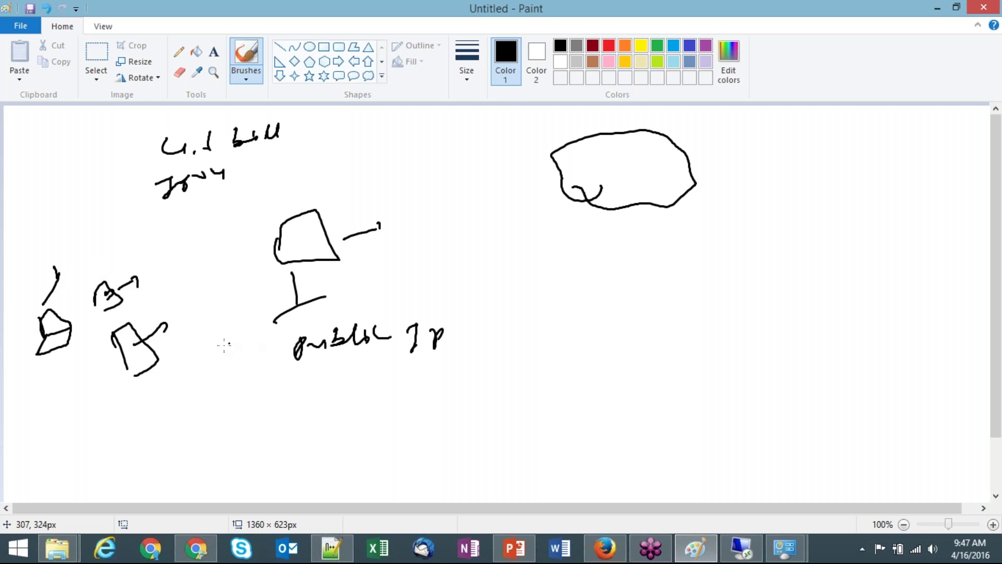
# Draw three rows of devices between curly braces, add a curved line leading toward the cloud, and handwrite a label inside the cloud.
pyautogui.moveTo(167, 393); pyautogui.dragTo(188, 462)
pyautogui.moveTo(367, 395)
pyautogui.mouseDown()
pyautogui.moveTo(389, 402)
pyautogui.moveTo(386, 442)
pyautogui.mouseUp()
pyautogui.moveTo(194, 393)
pyautogui.mouseDown()
pyautogui.moveTo(289, 372)
pyautogui.moveTo(274, 390)
pyautogui.mouseUp()
pyautogui.moveTo(210, 423)
pyautogui.mouseDown()
pyautogui.moveTo(218, 431)
pyautogui.moveTo(296, 403)
pyautogui.moveTo(302, 413)
pyautogui.mouseUp()
pyautogui.moveTo(252, 443); pyautogui.dragTo(306, 436)
pyautogui.moveTo(429, 398)
pyautogui.mouseDown()
pyautogui.moveTo(531, 359)
pyautogui.moveTo(557, 299)
pyautogui.moveTo(558, 261)
pyautogui.mouseUp()
pyautogui.moveTo(611, 185)
pyautogui.mouseDown()
pyautogui.moveTo(614, 193)
pyautogui.moveTo(636, 171)
pyautogui.moveTo(680, 163)
pyautogui.mouseUp()
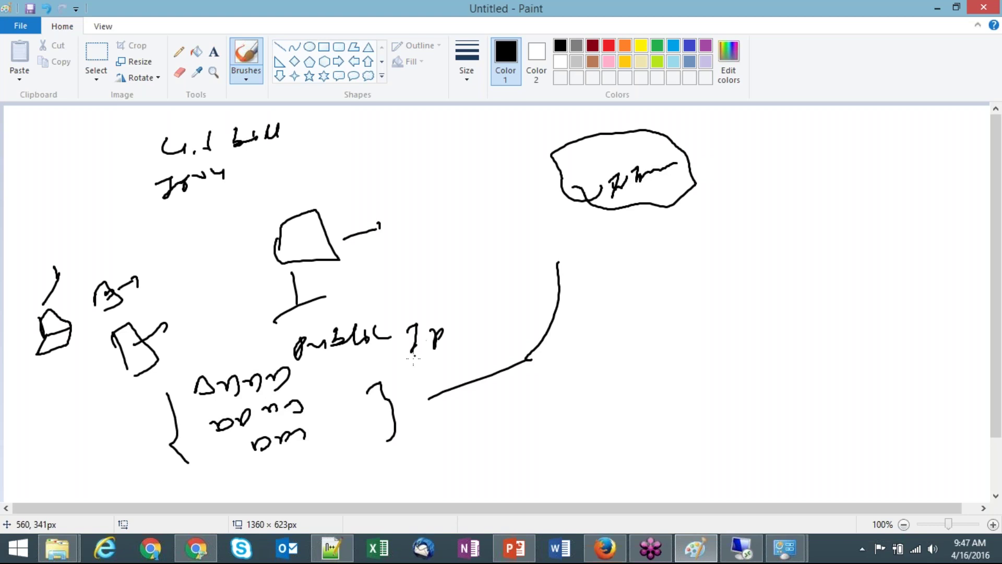
# Add final marks on the device group, then discard the sketch without saving and start a blank Paint canvas.
pyautogui.click(196, 364)
pyautogui.moveTo(191, 406); pyautogui.dragTo(217, 402)
pyautogui.hotkey('alt', 'F4')
pyautogui.press('Tab')
pyautogui.press('Return')
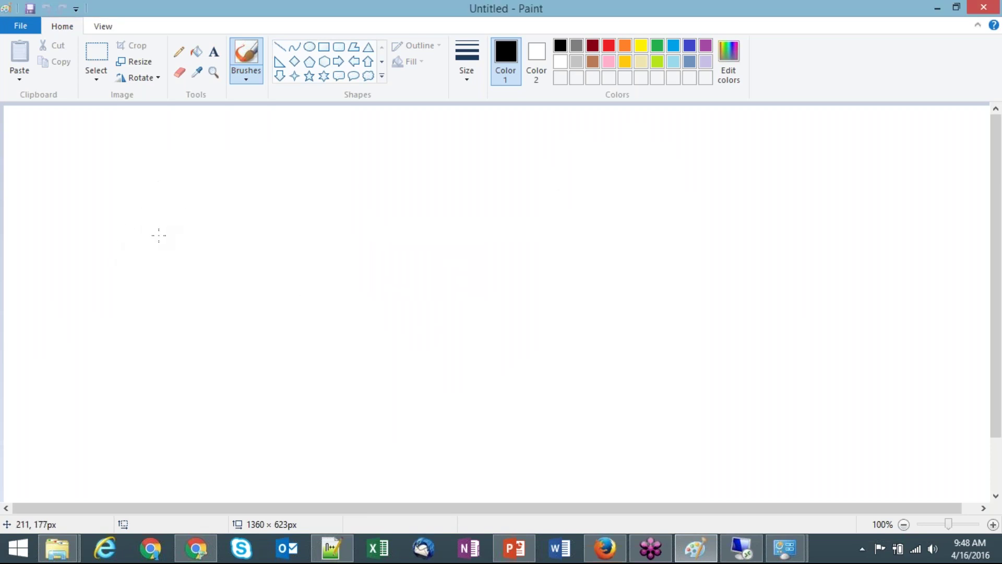
# Sketch a private network as three rows of small devices behind a bracket, with a vertical divider crossed by an outgoing line.
pyautogui.moveTo(123, 238); pyautogui.dragTo(152, 316)
pyautogui.moveTo(363, 192); pyautogui.dragTo(370, 269)
pyautogui.moveTo(186, 213)
pyautogui.mouseDown()
pyautogui.moveTo(187, 231)
pyautogui.moveTo(245, 211)
pyautogui.moveTo(255, 225)
pyautogui.moveTo(283, 214)
pyautogui.mouseUp()
pyautogui.moveTo(207, 272); pyautogui.dragTo(225, 265)
pyautogui.moveTo(233, 268); pyautogui.dragTo(245, 254)
pyautogui.moveTo(276, 242)
pyautogui.mouseDown()
pyautogui.moveTo(265, 253)
pyautogui.moveTo(300, 241)
pyautogui.mouseUp()
pyautogui.moveTo(243, 293); pyautogui.dragTo(269, 284)
pyautogui.moveTo(282, 269); pyautogui.dragTo(469, 210)
# Draw a rounded box labelled "ISP" and handwrite "1 public IP" above the outgoing line.
pyautogui.moveTo(599, 195)
pyautogui.mouseDown()
pyautogui.moveTo(693, 168)
pyautogui.moveTo(639, 195)
pyautogui.moveTo(628, 159)
pyautogui.moveTo(667, 168)
pyautogui.mouseUp()
pyautogui.click(652, 180)
pyautogui.click(634, 178)
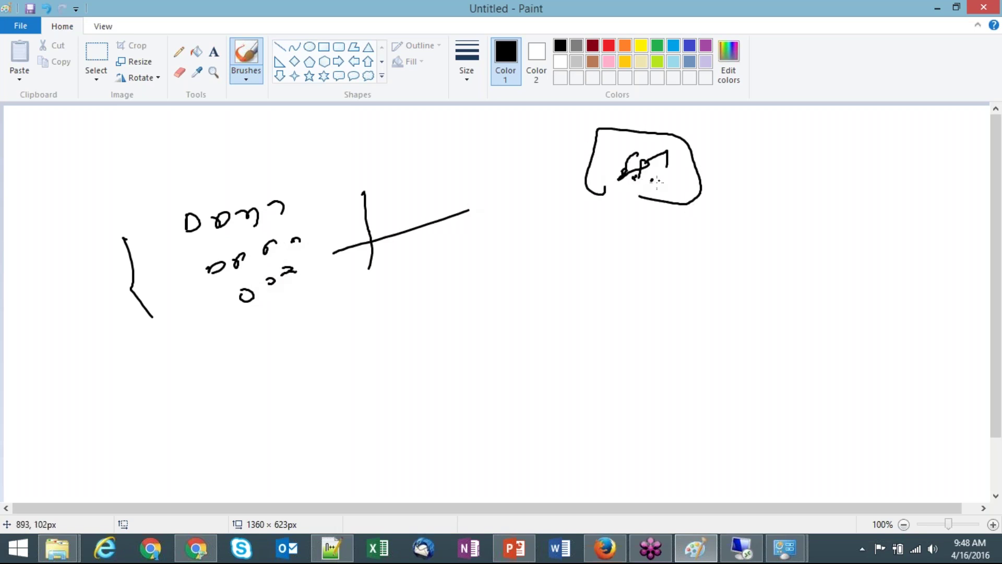
pyautogui.moveTo(396, 179)
pyautogui.mouseDown()
pyautogui.moveTo(402, 194)
pyautogui.moveTo(385, 204)
pyautogui.moveTo(539, 149)
pyautogui.moveTo(531, 160)
pyautogui.mouseUp()
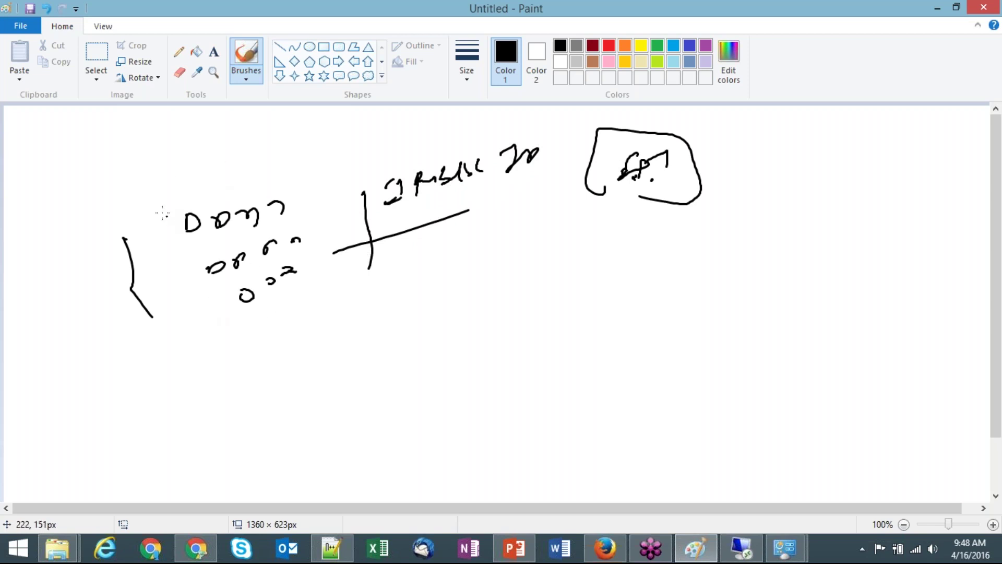
# Handwrite a short label above the device rows and mark the first devices with small strokes and annotations.
pyautogui.moveTo(145, 193)
pyautogui.mouseDown()
pyautogui.moveTo(196, 159)
pyautogui.moveTo(194, 179)
pyautogui.mouseUp()
pyautogui.moveTo(184, 236); pyautogui.dragTo(163, 259)
pyautogui.moveTo(232, 224); pyautogui.dragTo(219, 240)
pyautogui.moveTo(144, 216)
pyautogui.mouseDown()
pyautogui.moveTo(139, 233)
pyautogui.moveTo(233, 178)
pyautogui.mouseUp()
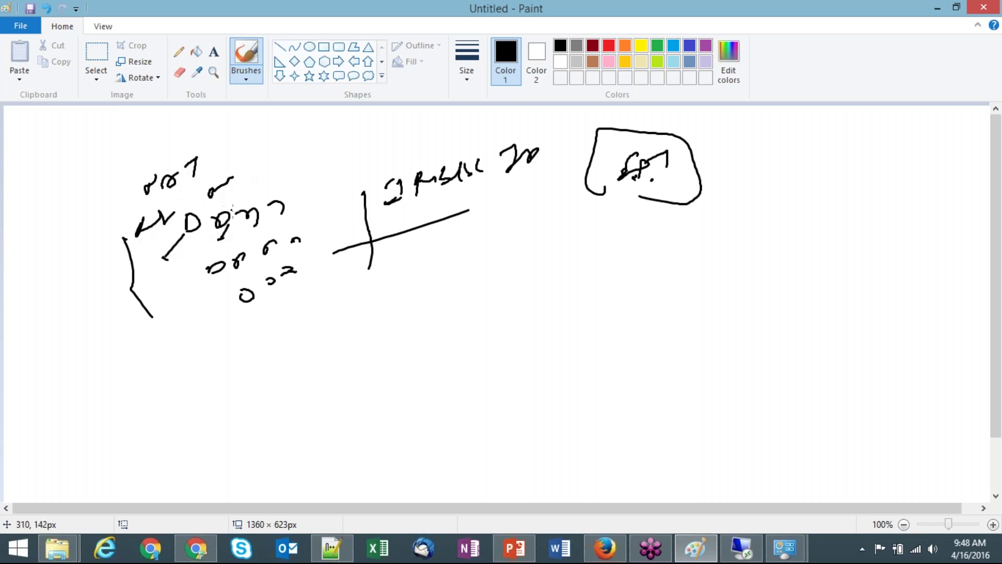
# Handwrite "1 public" below the network sketch, with the circled figure "65,000" and a line beside it.
pyautogui.moveTo(426, 177); pyautogui.dragTo(447, 174)
pyautogui.moveTo(335, 348)
pyautogui.mouseDown()
pyautogui.moveTo(318, 357)
pyautogui.moveTo(406, 330)
pyautogui.moveTo(413, 305)
pyautogui.moveTo(420, 322)
pyautogui.mouseUp()
pyautogui.moveTo(427, 313); pyautogui.dragTo(437, 322)
pyautogui.moveTo(390, 368); pyautogui.dragTo(410, 369)
pyautogui.moveTo(433, 359); pyautogui.dragTo(445, 367)
pyautogui.moveTo(508, 345)
pyautogui.mouseDown()
pyautogui.moveTo(507, 355)
pyautogui.moveTo(537, 355)
pyautogui.moveTo(577, 341)
pyautogui.moveTo(601, 368)
pyautogui.moveTo(488, 345)
pyautogui.moveTo(619, 315)
pyautogui.moveTo(440, 348)
pyautogui.mouseUp()
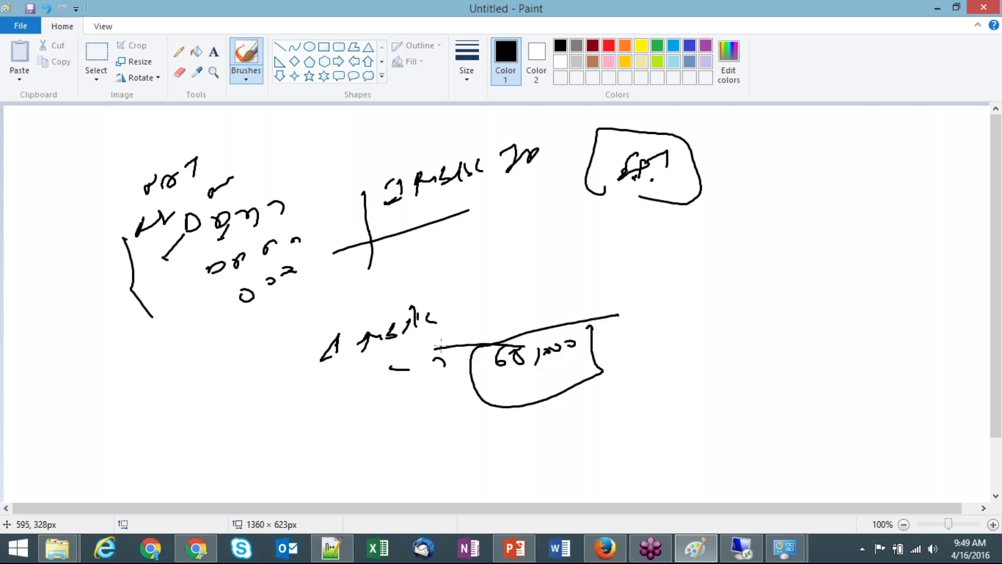
# Discard the sketch for a blank Paint canvas and switch back to the Network Address Translation slide in PowerPoint.
pyautogui.hotkey('alt', 'F4')
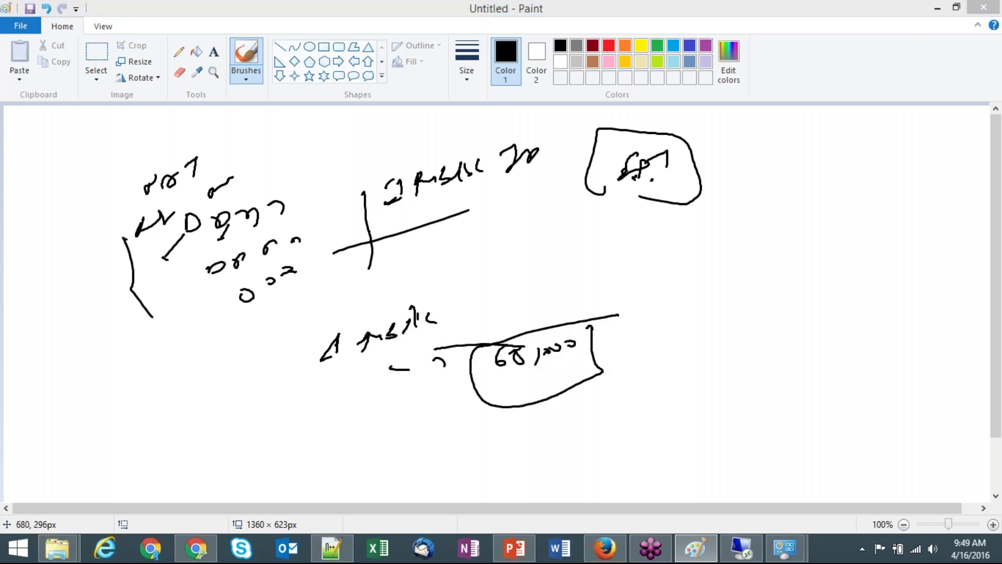
pyautogui.press('Return')
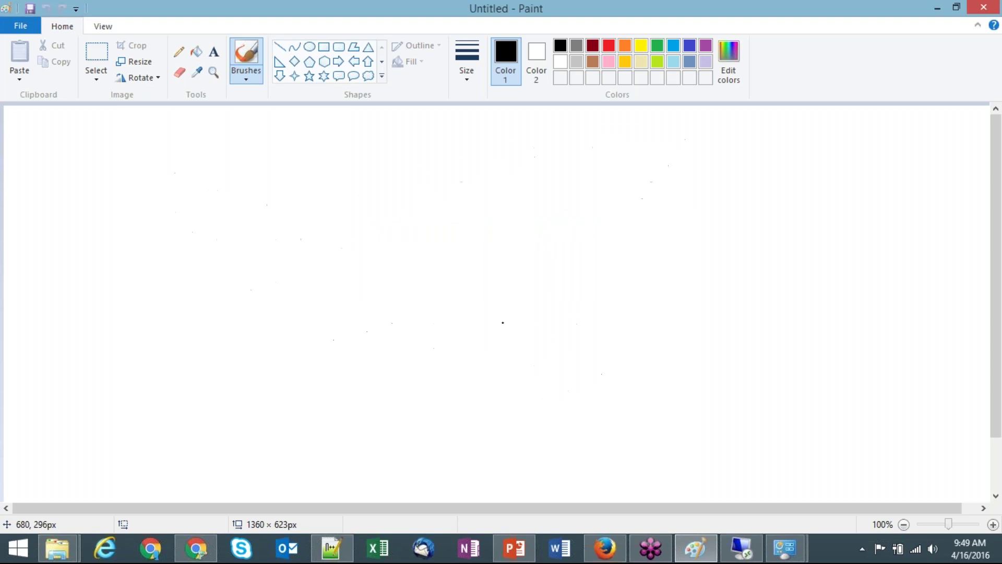
pyautogui.moveTo(625, 553)
pyautogui.click(622, 552)
pyautogui.click(515, 548)
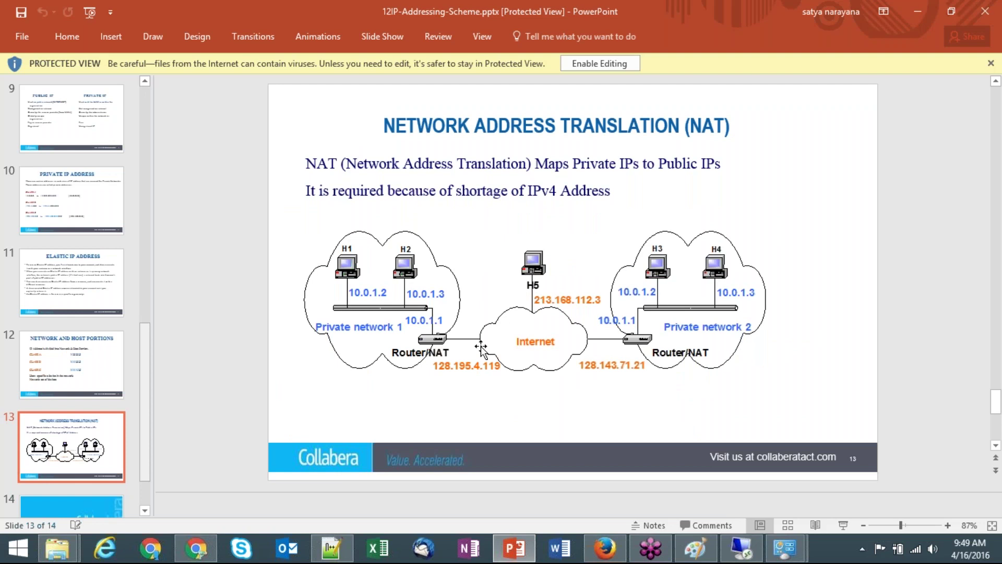
# Check the remaining slides of the 12IP-Addressing-Scheme.pptx presentation and close it.
pyautogui.scroll(-2, 481, 347)
pyautogui.scroll(1, 482, 347)
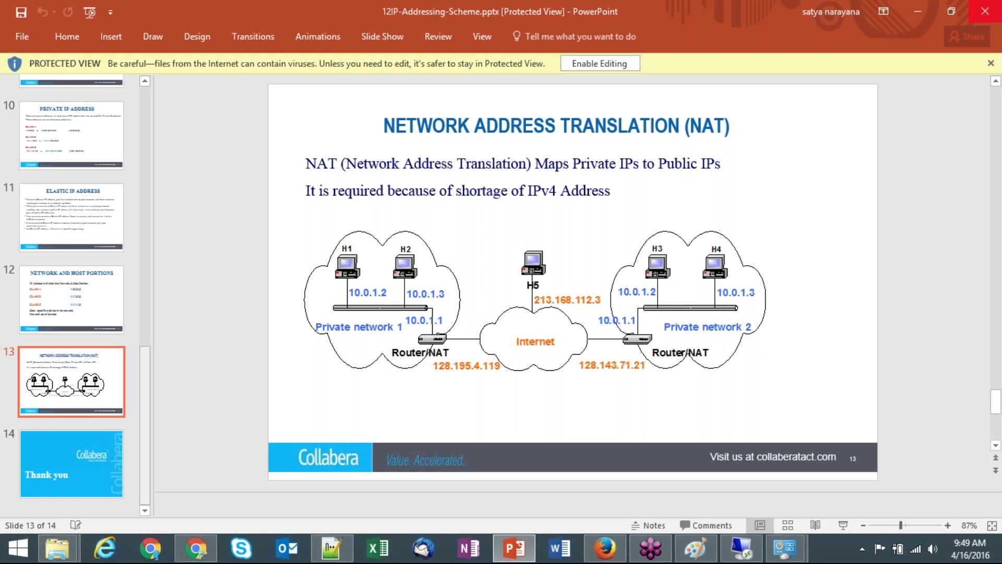
pyautogui.click(985, 11)
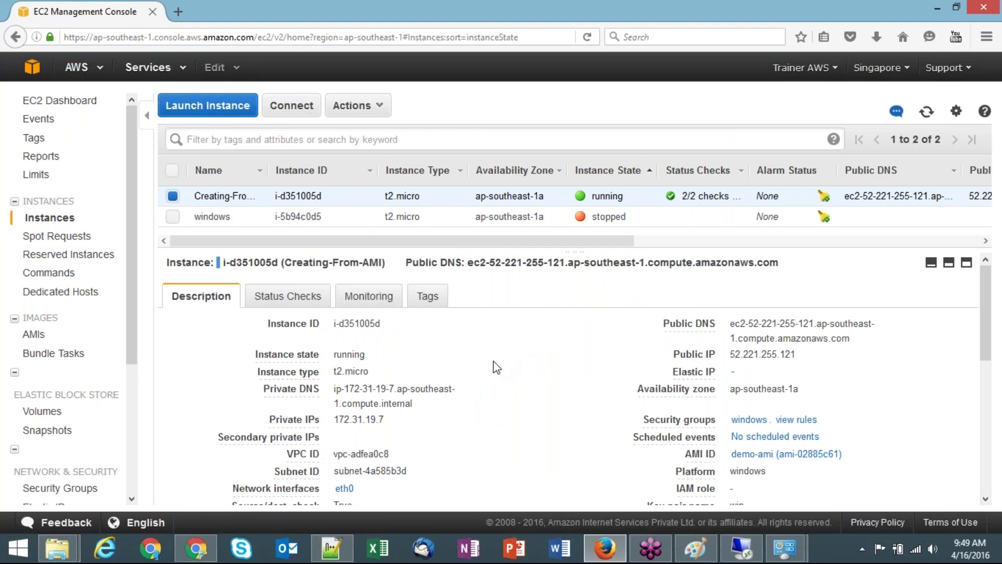
# Examine the public IP and private IP of the running Creating-From-AMI instance in the EC2 console.
pyautogui.click(200, 556)
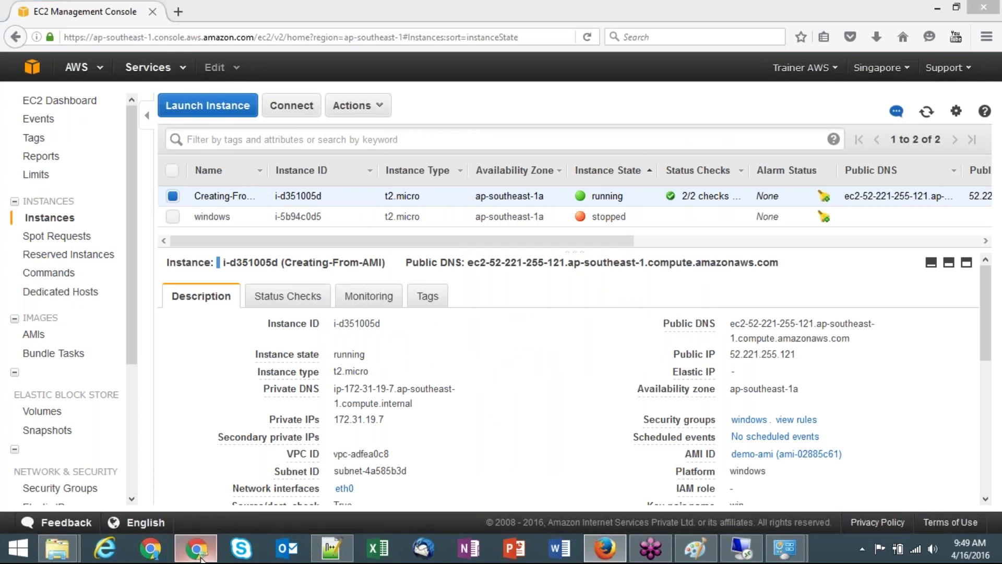
pyautogui.click(200, 556)
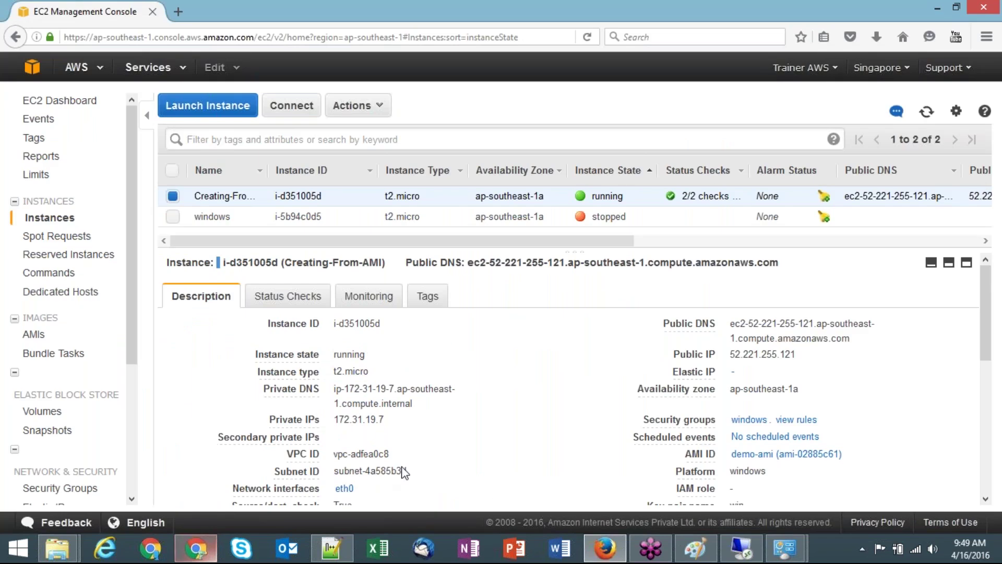
pyautogui.doubleClick(764, 355)
pyautogui.click(370, 422)
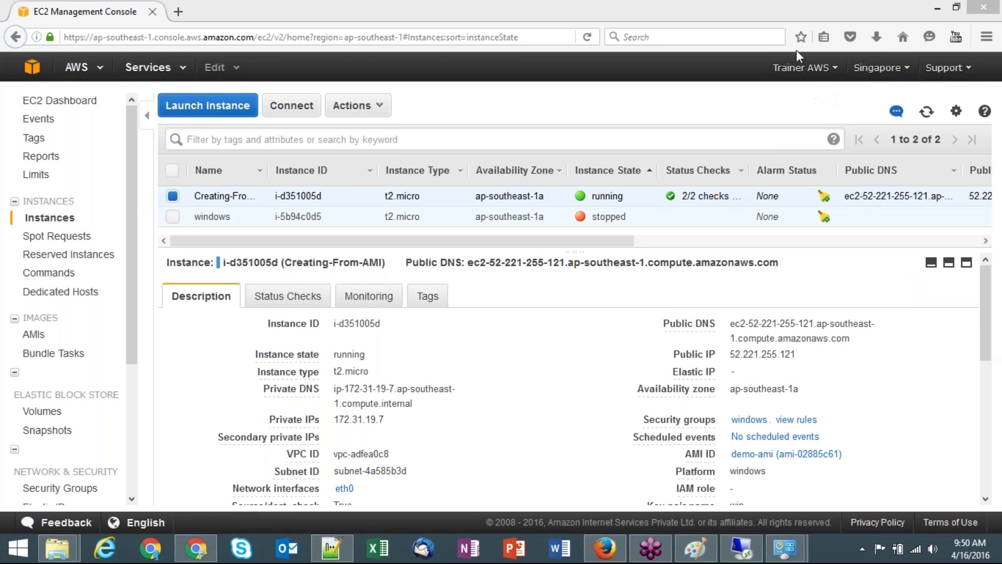
pyautogui.click(528, 422)
# Open 13Elastic-Load-Balancer.docx from the AWS-Training folder and go to its Introduction section.
pyautogui.moveTo(57, 548)
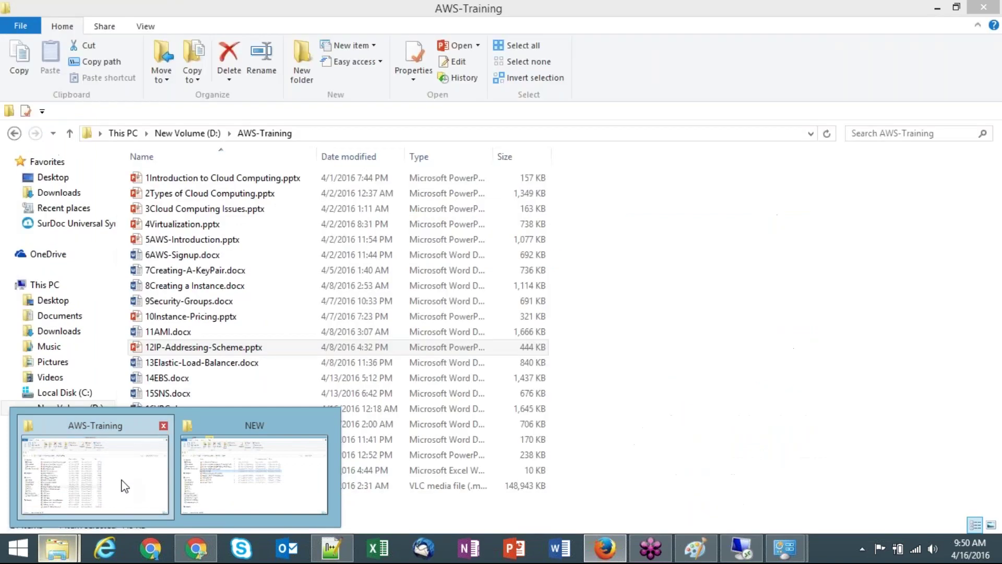
pyautogui.click(124, 486)
pyautogui.press('Return')
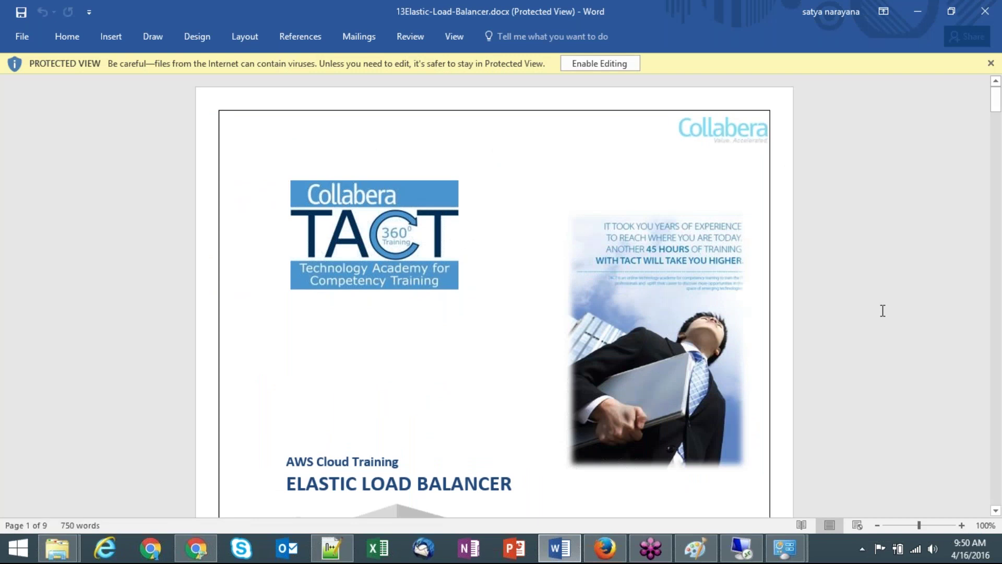
pyautogui.scroll(-10, 883, 310)
pyautogui.scroll(-5, 883, 310)
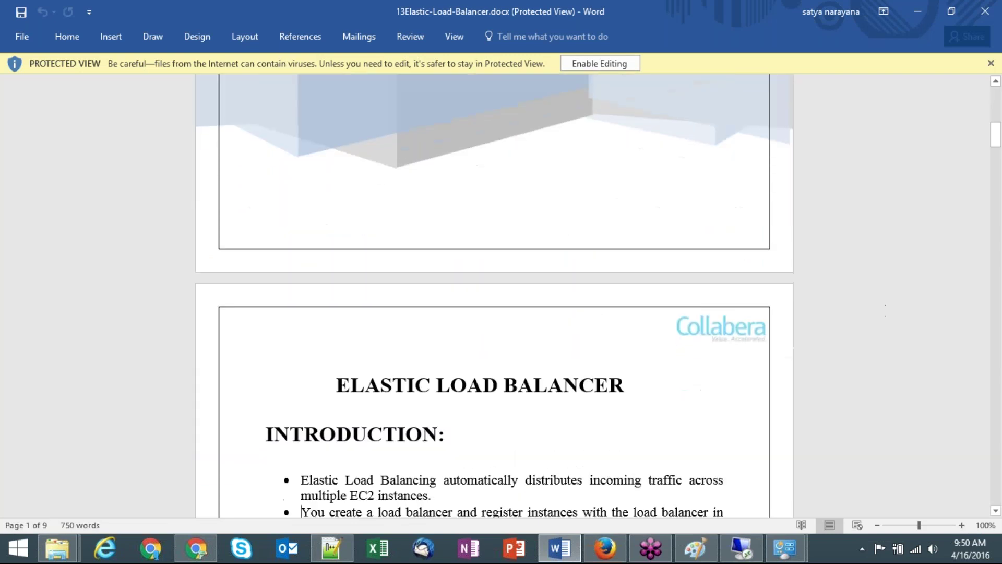
pyautogui.scroll(-3, 494, 295)
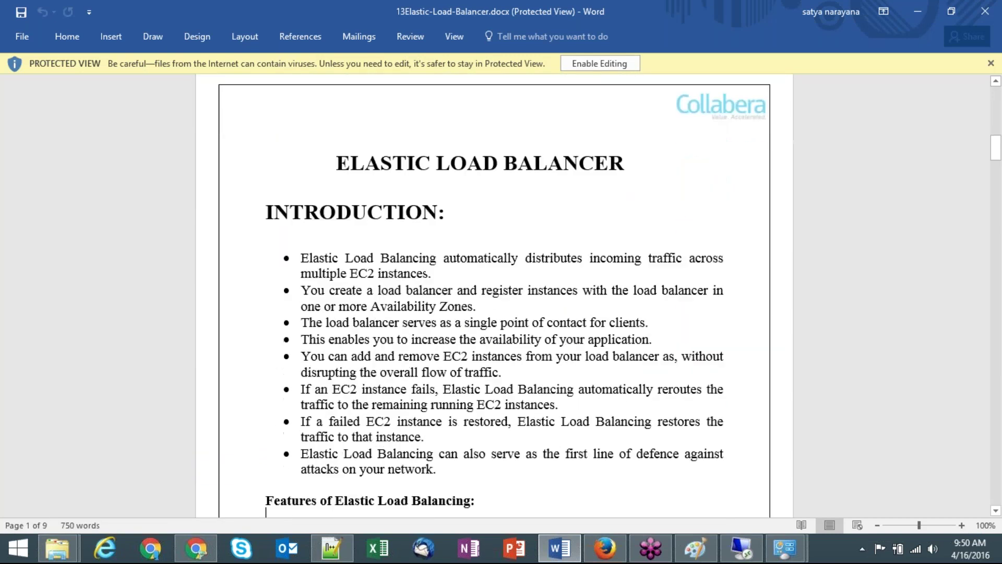
pyautogui.scroll(-4, 494, 295)
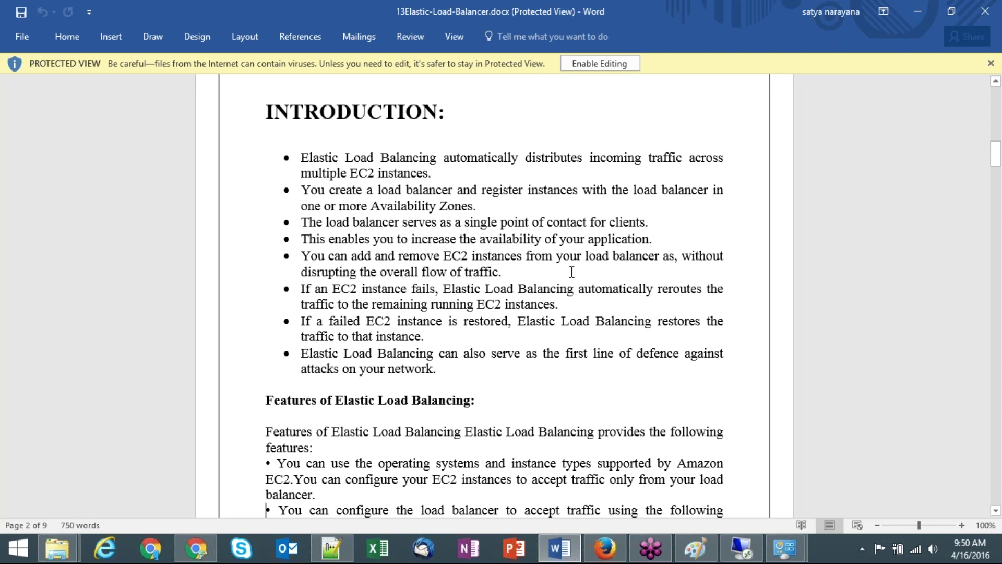
# In Paint, sketch a computer on a stand and handwrite the label "ELB" above it.
pyautogui.click(696, 554)
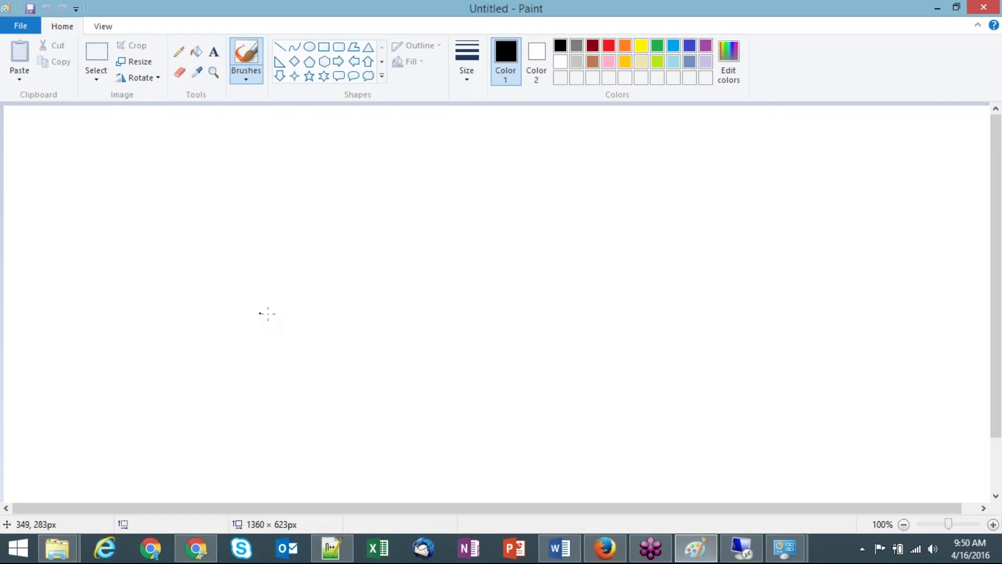
pyautogui.moveTo(237, 270)
pyautogui.mouseDown()
pyautogui.moveTo(244, 232)
pyautogui.moveTo(270, 270)
pyautogui.moveTo(238, 274)
pyautogui.mouseUp()
pyautogui.moveTo(256, 278)
pyautogui.mouseDown()
pyautogui.moveTo(247, 325)
pyautogui.moveTo(272, 310)
pyautogui.mouseUp()
pyautogui.moveTo(204, 185); pyautogui.dragTo(208, 206)
pyautogui.moveTo(214, 191)
pyautogui.mouseDown()
pyautogui.moveTo(251, 177)
pyautogui.moveTo(260, 192)
pyautogui.mouseUp()
# Sketch a column of four small servers on stands across from the ELB computer.
pyautogui.moveTo(434, 188); pyautogui.dragTo(446, 205)
pyautogui.moveTo(432, 221); pyautogui.dragTo(452, 214)
pyautogui.moveTo(447, 260)
pyautogui.mouseDown()
pyautogui.moveTo(443, 306)
pyautogui.moveTo(463, 297)
pyautogui.mouseUp()
pyautogui.moveTo(441, 330)
pyautogui.mouseDown()
pyautogui.moveTo(439, 342)
pyautogui.moveTo(449, 323)
pyautogui.moveTo(443, 391)
pyautogui.mouseUp()
pyautogui.moveTo(443, 392); pyautogui.dragTo(459, 382)
pyautogui.moveTo(443, 432)
pyautogui.mouseDown()
pyautogui.moveTo(463, 418)
pyautogui.moveTo(445, 431)
pyautogui.mouseUp()
pyautogui.moveTo(452, 430); pyautogui.dragTo(455, 454)
pyautogui.moveTo(444, 469); pyautogui.dragTo(465, 459)
# Number the four servers 1 to 4 from top to bottom, with a dash before each number.
pyautogui.moveTo(472, 181); pyautogui.dragTo(486, 179)
pyautogui.moveTo(496, 170); pyautogui.dragTo(501, 178)
pyautogui.moveTo(480, 290); pyautogui.dragTo(486, 287)
pyautogui.moveTo(501, 272)
pyautogui.mouseDown()
pyautogui.moveTo(506, 280)
pyautogui.moveTo(519, 273)
pyautogui.mouseUp()
pyautogui.moveTo(487, 330); pyautogui.dragTo(514, 329)
pyautogui.moveTo(475, 409); pyautogui.dragTo(491, 403)
pyautogui.moveTo(514, 387); pyautogui.dragTo(521, 407)
# Connect the ELB computer to all four servers with lines and add an incoming arrow pointing at the ELB.
pyautogui.moveTo(291, 226)
pyautogui.mouseDown()
pyautogui.moveTo(437, 184)
pyautogui.moveTo(399, 261)
pyautogui.moveTo(437, 266)
pyautogui.moveTo(365, 293)
pyautogui.moveTo(443, 328)
pyautogui.mouseUp()
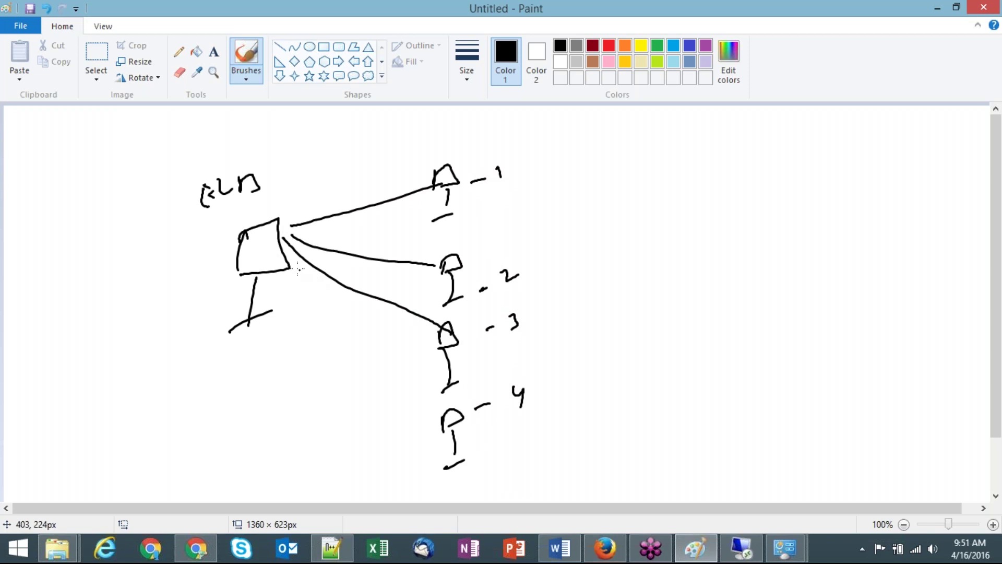
pyautogui.moveTo(291, 256)
pyautogui.mouseDown()
pyautogui.moveTo(379, 382)
pyautogui.moveTo(440, 427)
pyautogui.mouseUp()
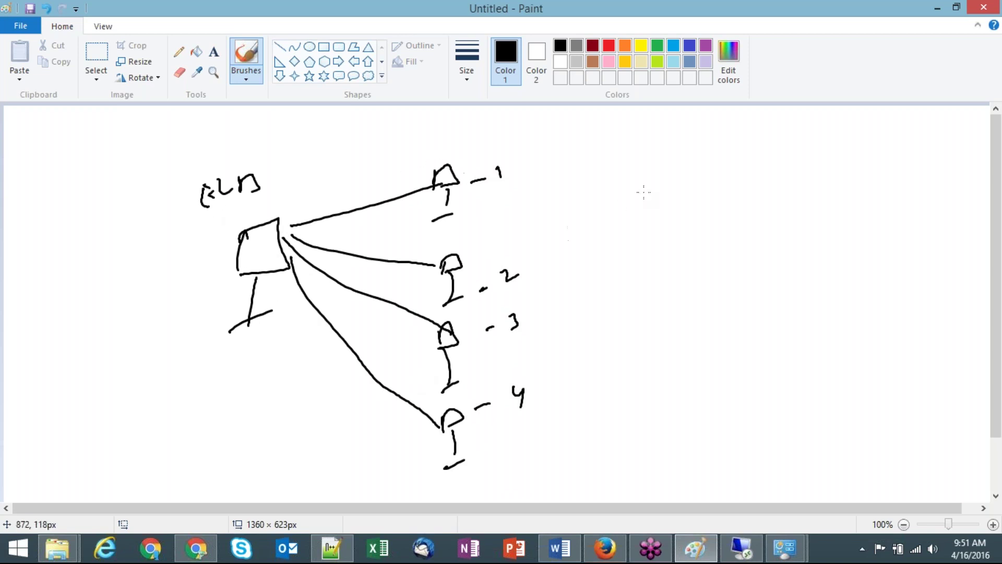
pyautogui.hotkey('alt', 'Tab')
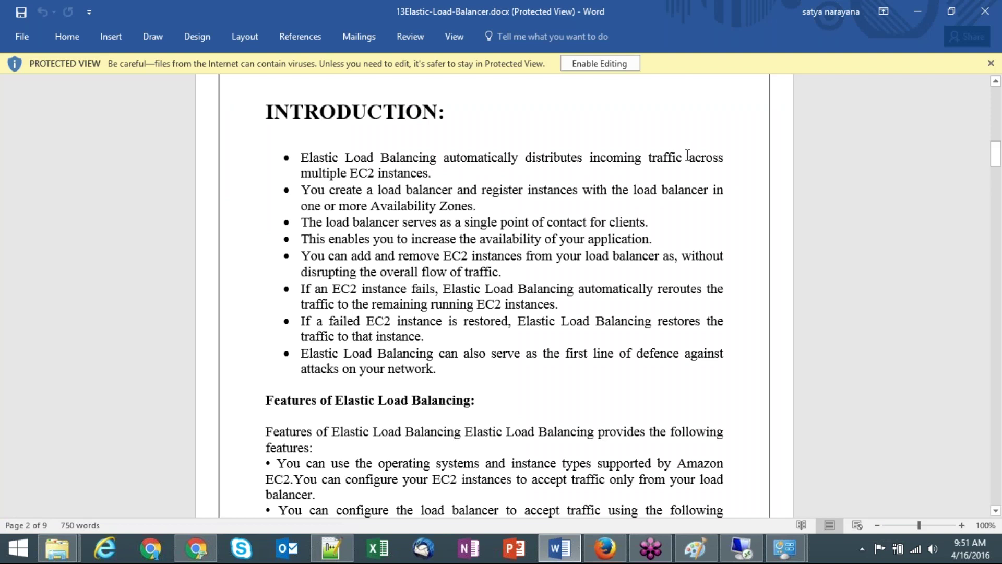
pyautogui.hotkey('alt', 'Tab')
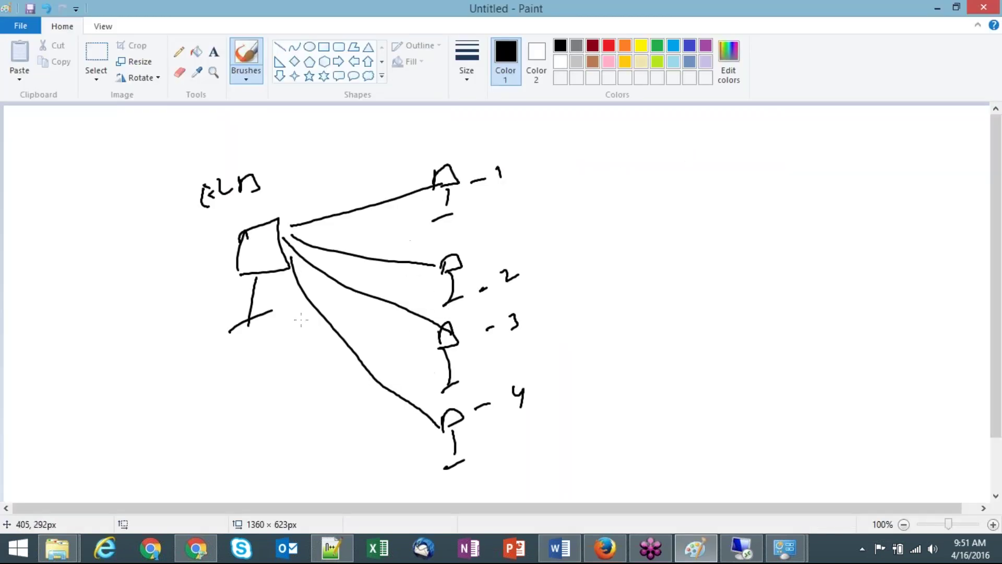
pyautogui.moveTo(85, 287); pyautogui.dragTo(177, 276)
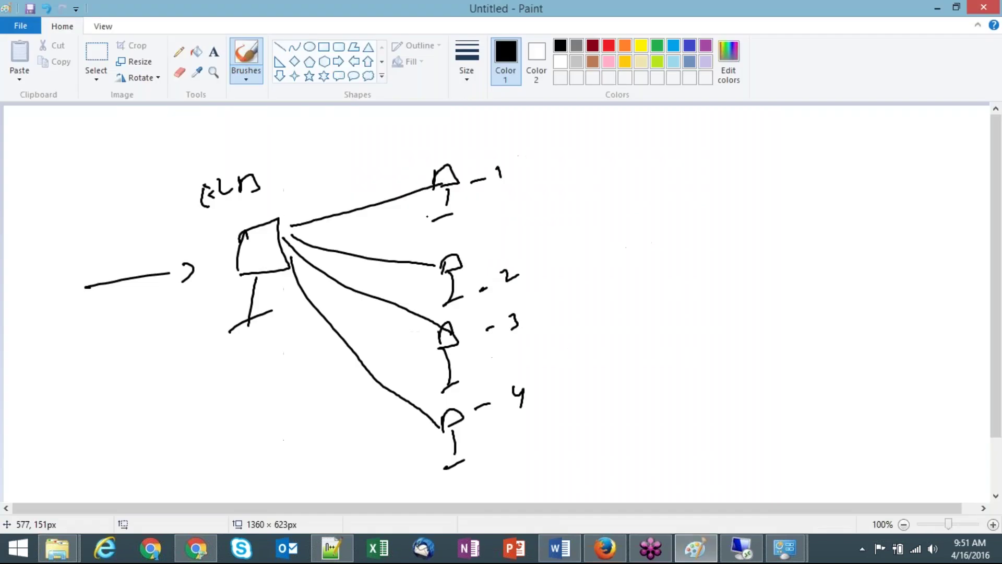
# Sketch a second column of three small servers beyond the first and number them 1, 2 and 3.
pyautogui.moveTo(747, 176)
pyautogui.mouseDown()
pyautogui.moveTo(745, 161)
pyautogui.moveTo(748, 176)
pyautogui.mouseUp()
pyautogui.moveTo(725, 254)
pyautogui.mouseDown()
pyautogui.moveTo(729, 239)
pyautogui.moveTo(733, 257)
pyautogui.mouseUp()
pyautogui.moveTo(752, 320)
pyautogui.mouseDown()
pyautogui.moveTo(778, 307)
pyautogui.moveTo(761, 319)
pyautogui.mouseUp()
pyautogui.moveTo(696, 148); pyautogui.dragTo(697, 166)
pyautogui.moveTo(651, 259); pyautogui.dragTo(664, 272)
pyautogui.moveTo(680, 309); pyautogui.dragTo(682, 327)
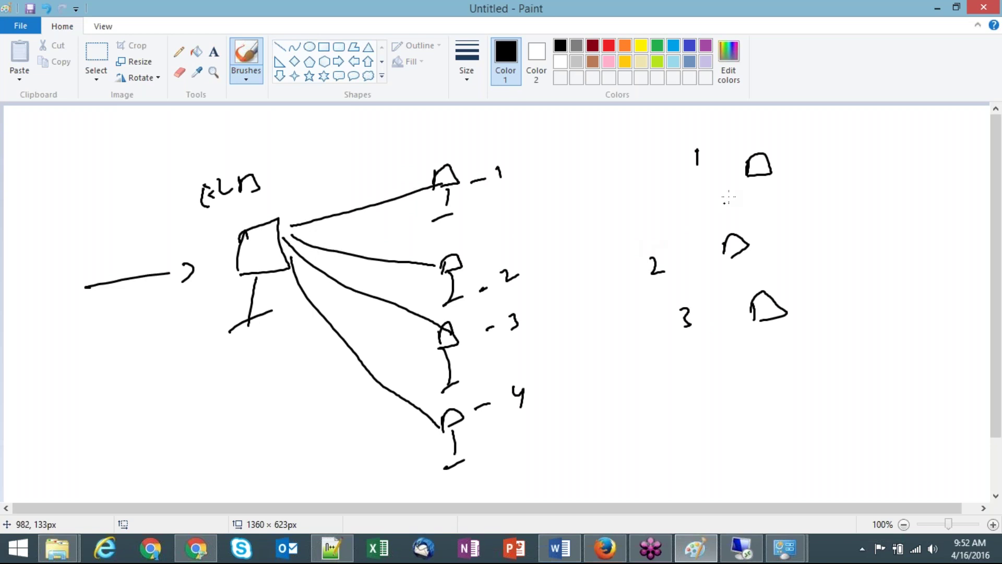
# Cross out server 1 of the second column, add a dash beside it, and frame it with a rectangle.
pyautogui.moveTo(737, 150); pyautogui.dragTo(752, 182)
pyautogui.moveTo(770, 153); pyautogui.dragTo(702, 180)
pyautogui.moveTo(829, 169); pyautogui.dragTo(854, 166)
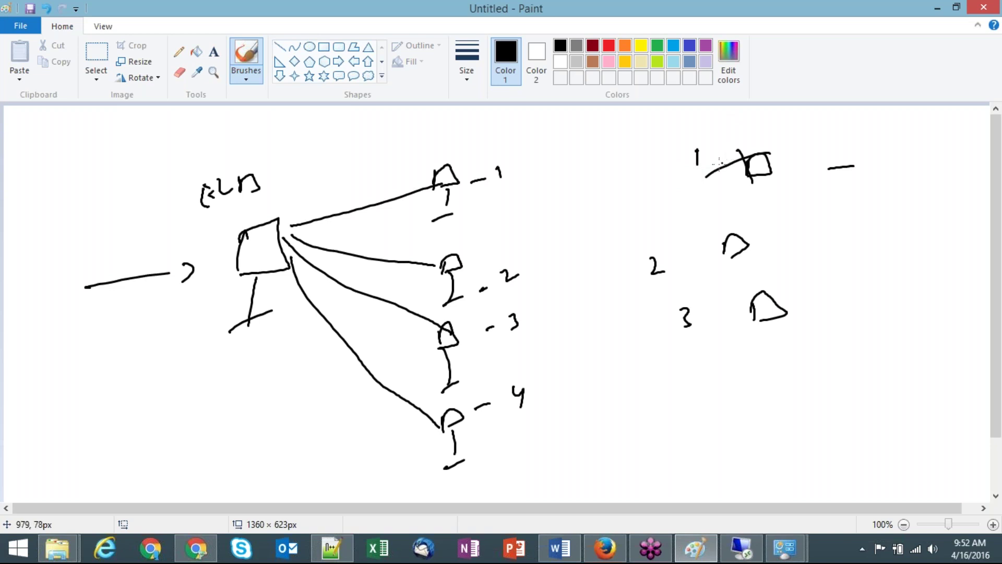
pyautogui.moveTo(682, 143)
pyautogui.mouseDown()
pyautogui.moveTo(679, 153)
pyautogui.moveTo(769, 204)
pyautogui.moveTo(836, 136)
pyautogui.moveTo(670, 150)
pyautogui.mouseUp()
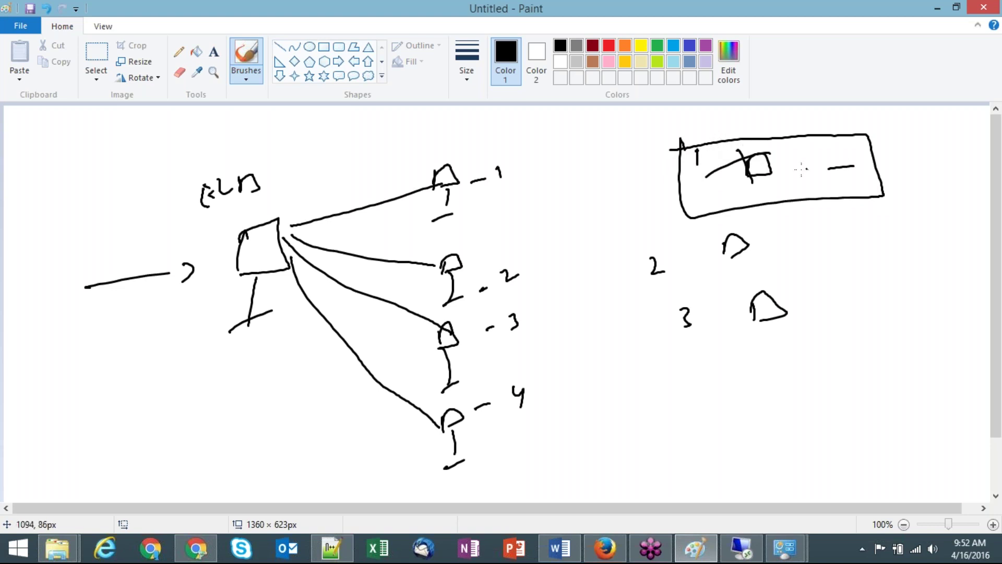
# Draw outgoing arrows from servers 2 and 3 of the second column.
pyautogui.moveTo(722, 256); pyautogui.dragTo(735, 254)
pyautogui.moveTo(738, 246); pyautogui.dragTo(767, 242)
pyautogui.moveTo(782, 245); pyautogui.dragTo(790, 239)
pyautogui.moveTo(781, 303); pyautogui.dragTo(825, 303)
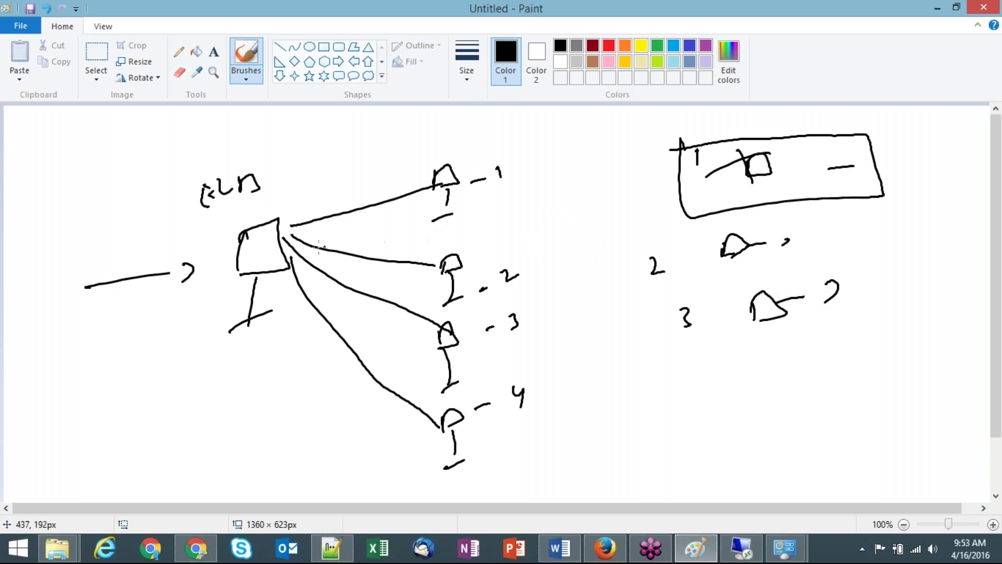
# Draw an arrow from the ELB to framed server 1 marked with an X, plus connecting lines from the ELB to servers 2 and 3.
pyautogui.moveTo(259, 241)
pyautogui.mouseDown()
pyautogui.moveTo(339, 178)
pyautogui.moveTo(654, 165)
pyautogui.mouseUp()
pyautogui.moveTo(646, 156); pyautogui.dragTo(647, 181)
pyautogui.moveTo(479, 119)
pyautogui.mouseDown()
pyautogui.moveTo(516, 141)
pyautogui.moveTo(472, 147)
pyautogui.mouseUp()
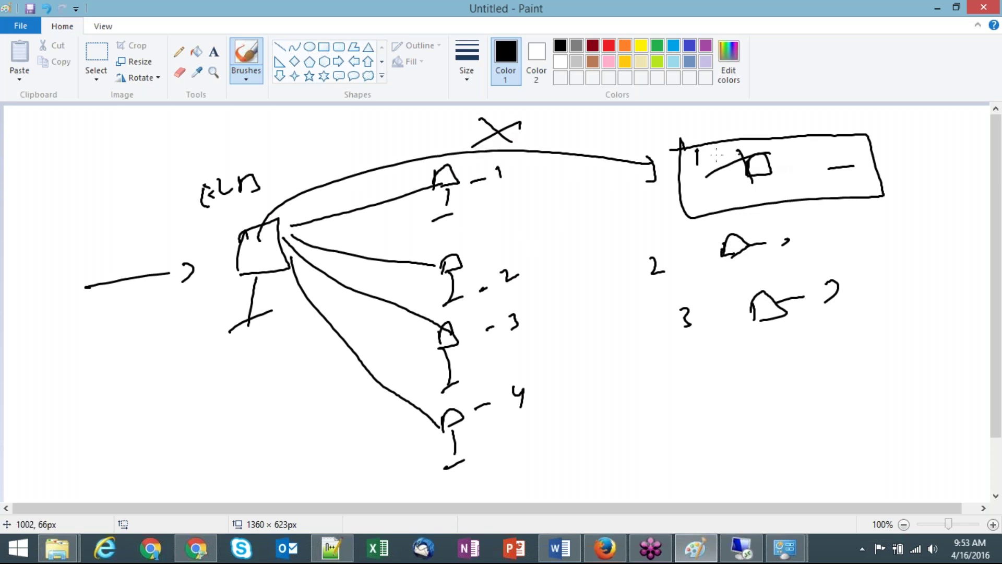
pyautogui.moveTo(301, 242)
pyautogui.mouseDown()
pyautogui.moveTo(291, 249)
pyautogui.moveTo(405, 402)
pyautogui.moveTo(671, 284)
pyautogui.moveTo(716, 252)
pyautogui.mouseUp()
pyautogui.moveTo(246, 266)
pyautogui.mouseDown()
pyautogui.moveTo(261, 355)
pyautogui.moveTo(684, 361)
pyautogui.moveTo(764, 307)
pyautogui.mouseUp()
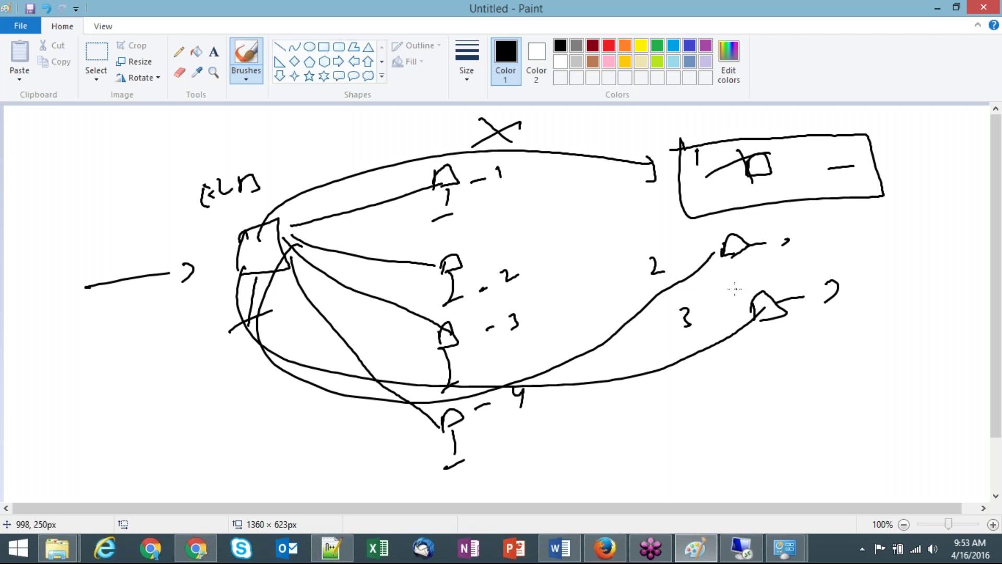
# Loop around the second column of servers with an outgoing arrow, cross out server 2, and scribble marks beneath servers 1 and 3.
pyautogui.moveTo(702, 148)
pyautogui.mouseDown()
pyautogui.moveTo(873, 251)
pyautogui.moveTo(793, 178)
pyautogui.mouseUp()
pyautogui.moveTo(792, 221)
pyautogui.mouseDown()
pyautogui.moveTo(878, 202)
pyautogui.moveTo(882, 215)
pyautogui.mouseUp()
pyautogui.moveTo(752, 180)
pyautogui.mouseDown()
pyautogui.moveTo(759, 194)
pyautogui.moveTo(779, 183)
pyautogui.moveTo(745, 198)
pyautogui.mouseUp()
pyautogui.moveTo(733, 233)
pyautogui.mouseDown()
pyautogui.moveTo(790, 239)
pyautogui.moveTo(726, 255)
pyautogui.mouseUp()
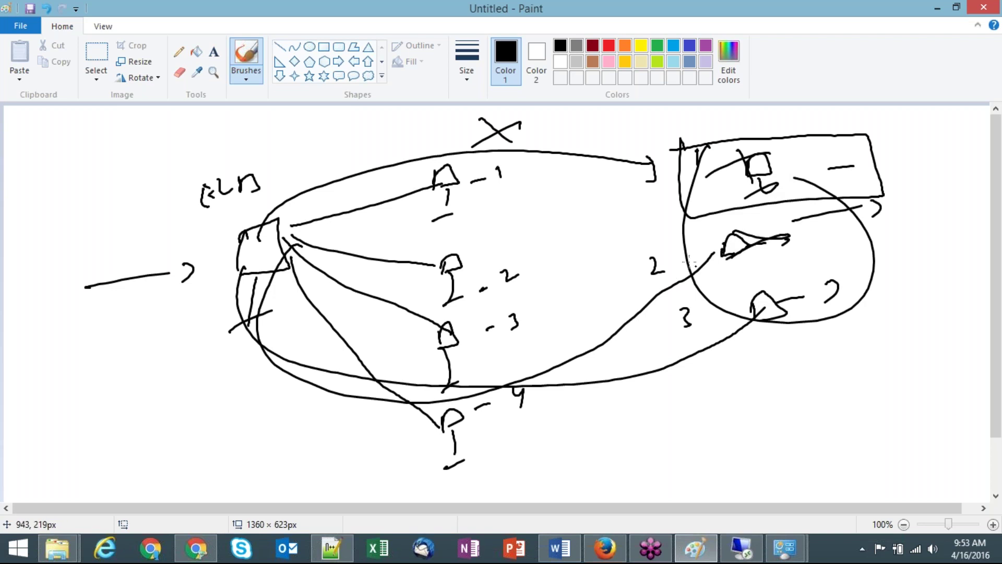
pyautogui.moveTo(776, 327)
pyautogui.mouseDown()
pyautogui.moveTo(732, 347)
pyautogui.moveTo(751, 342)
pyautogui.mouseUp()
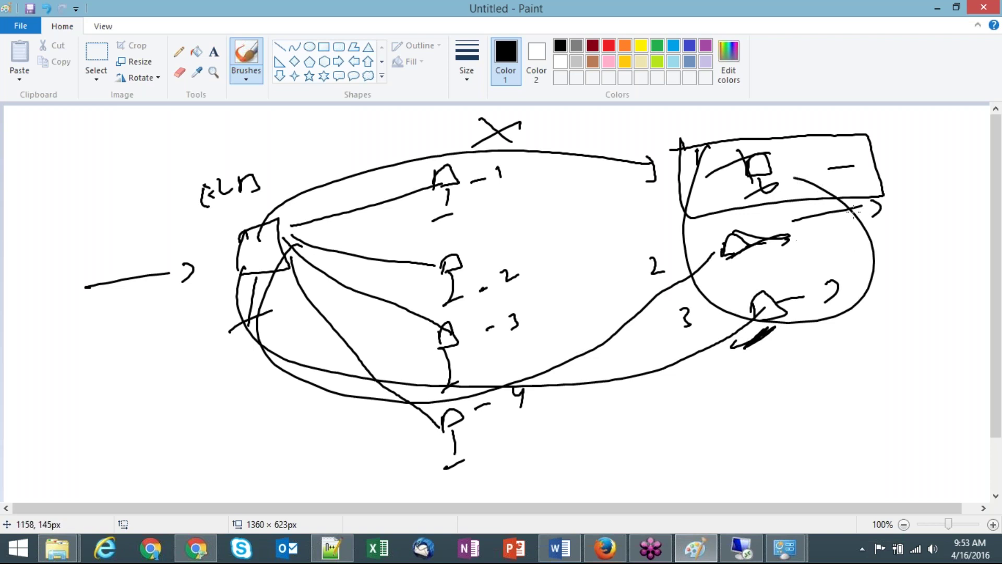
# Switch to the Elastic-Load-Balancer document in Word and close the Paint drawing without saving it.
pyautogui.hotkey('alt', 'Tab')
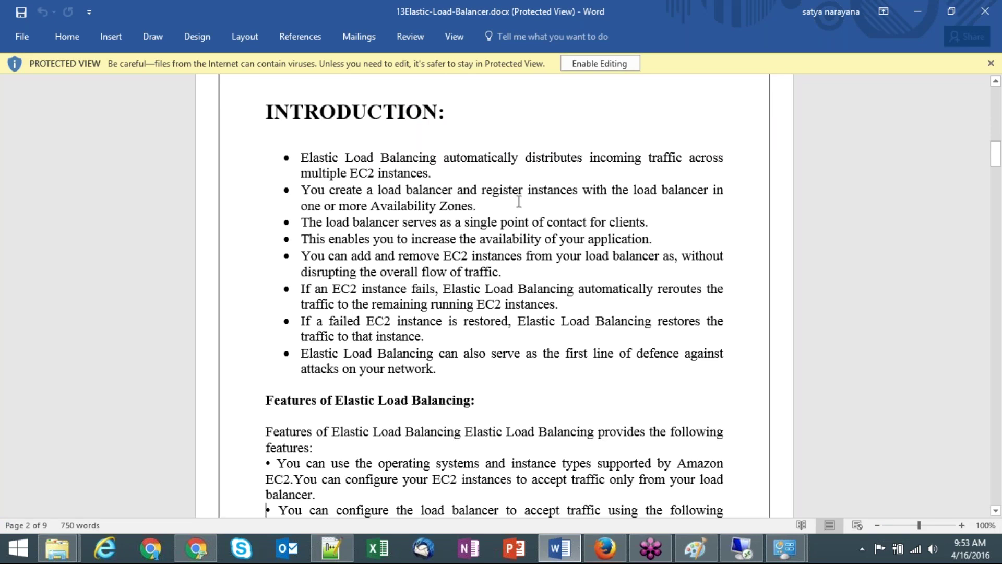
pyautogui.click(697, 548)
pyautogui.hotkey('alt', 'F4')
pyautogui.press('n')
# Read the Introduction bullets on the single point of contact, application availability, and adding or removing EC2 instances.
pyautogui.click(621, 223)
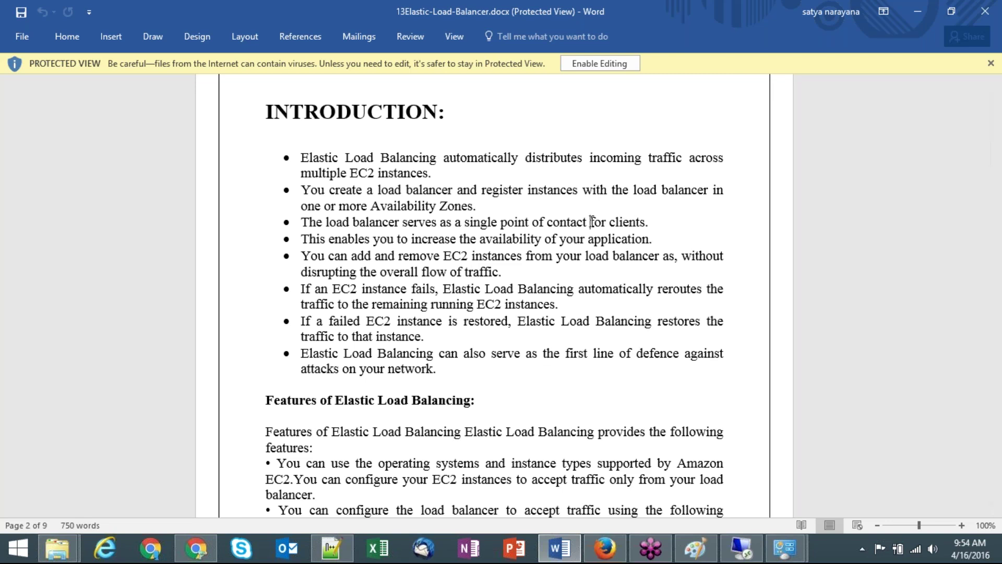
pyautogui.doubleClick(445, 238)
pyautogui.click(521, 241)
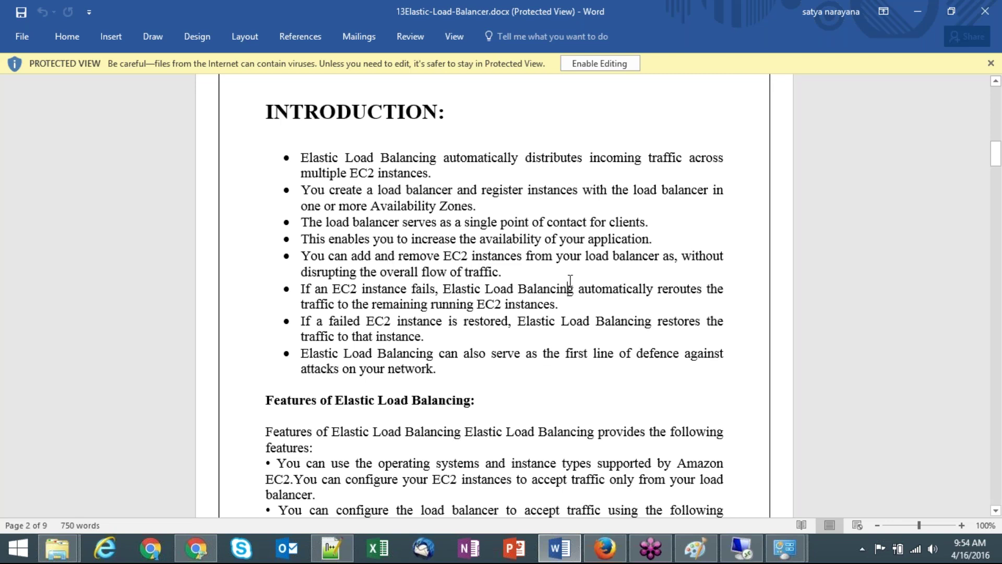
pyautogui.doubleClick(429, 276)
pyautogui.click(489, 272)
pyautogui.click(534, 277)
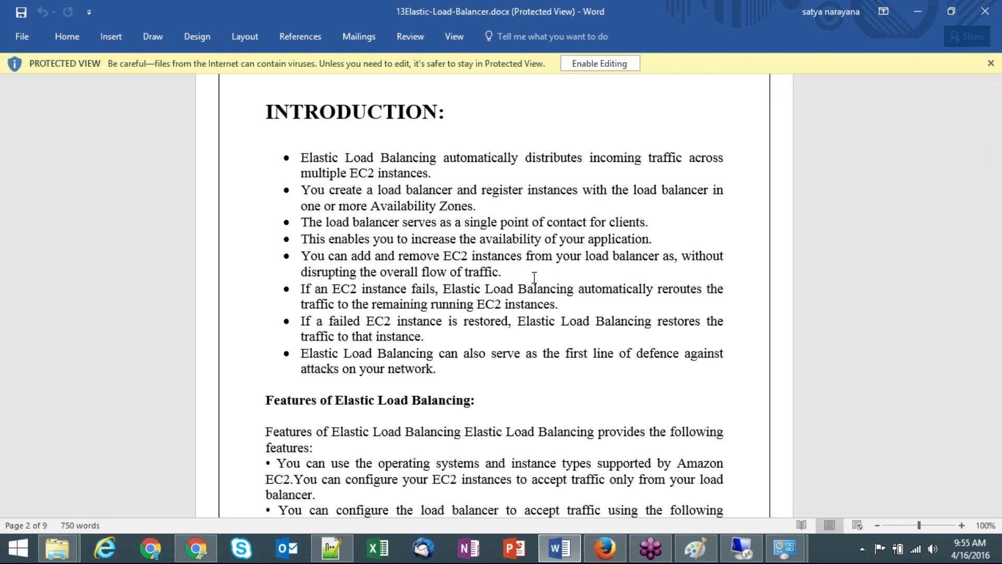
pyautogui.doubleClick(477, 256)
pyautogui.click(426, 272)
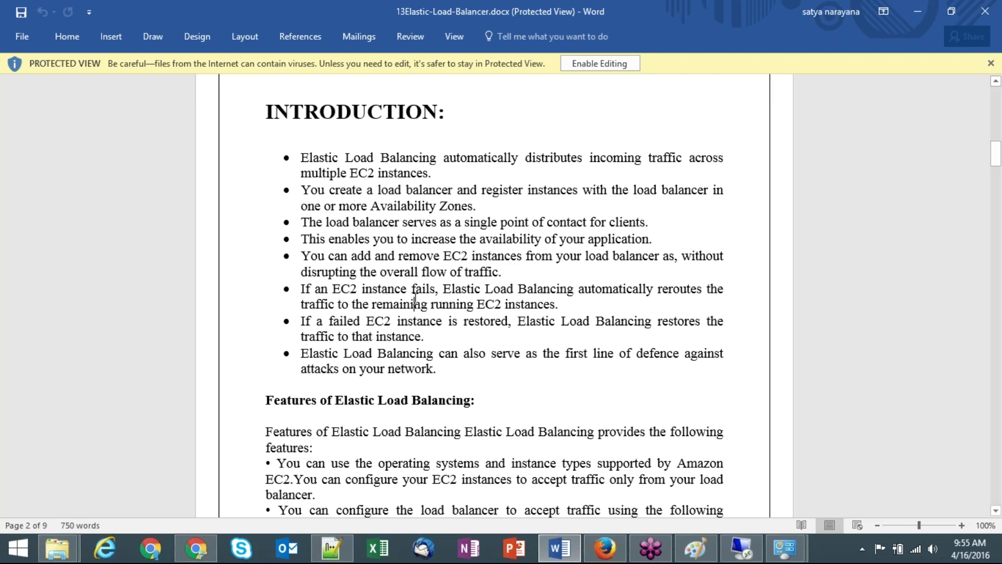
# Read the Introduction bullets on rerouting from failed EC2 instances, restoring traffic, and defending against network attacks.
pyautogui.click(403, 289)
pyautogui.doubleClick(528, 303)
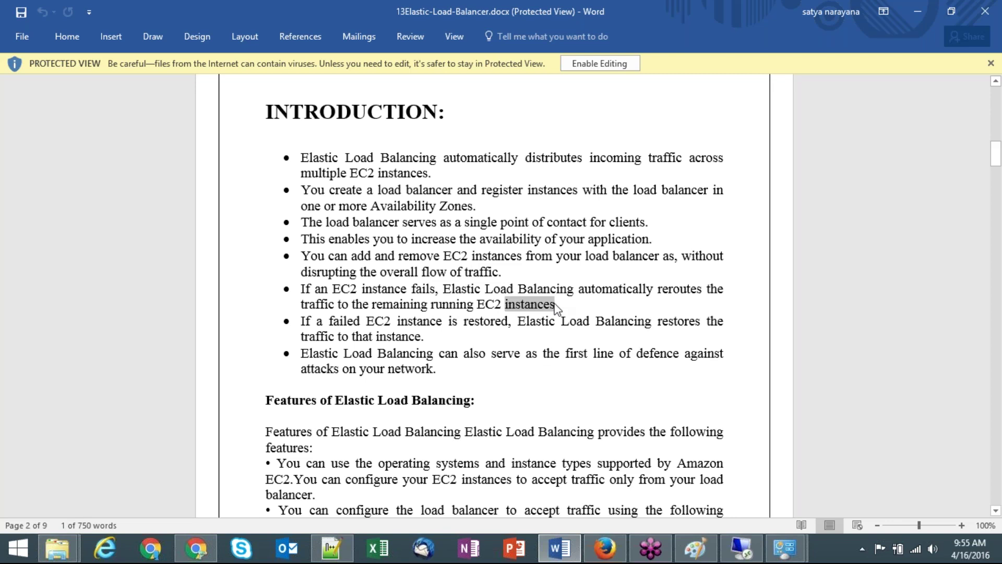
pyautogui.press('Right')
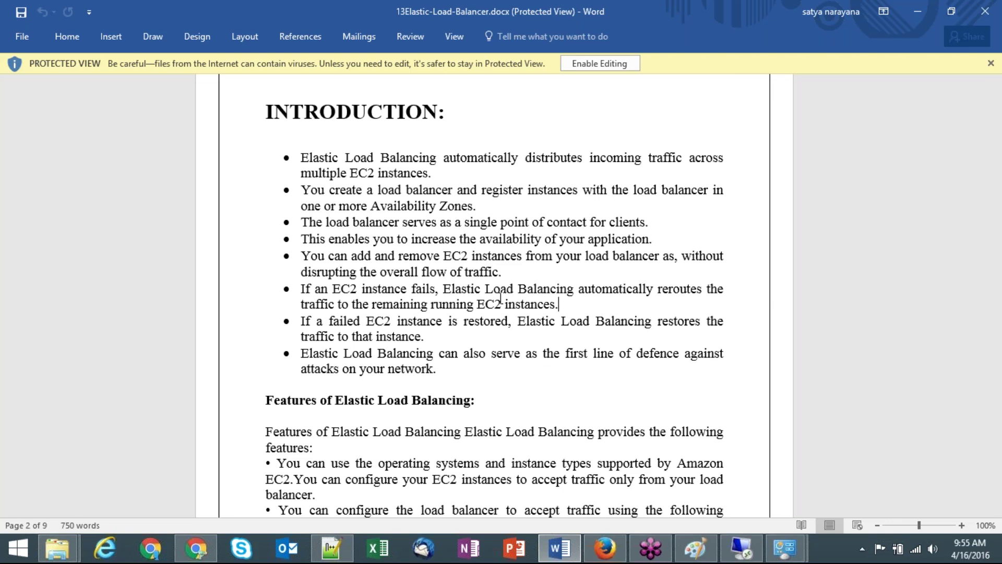
pyautogui.click(452, 290)
pyautogui.click(491, 322)
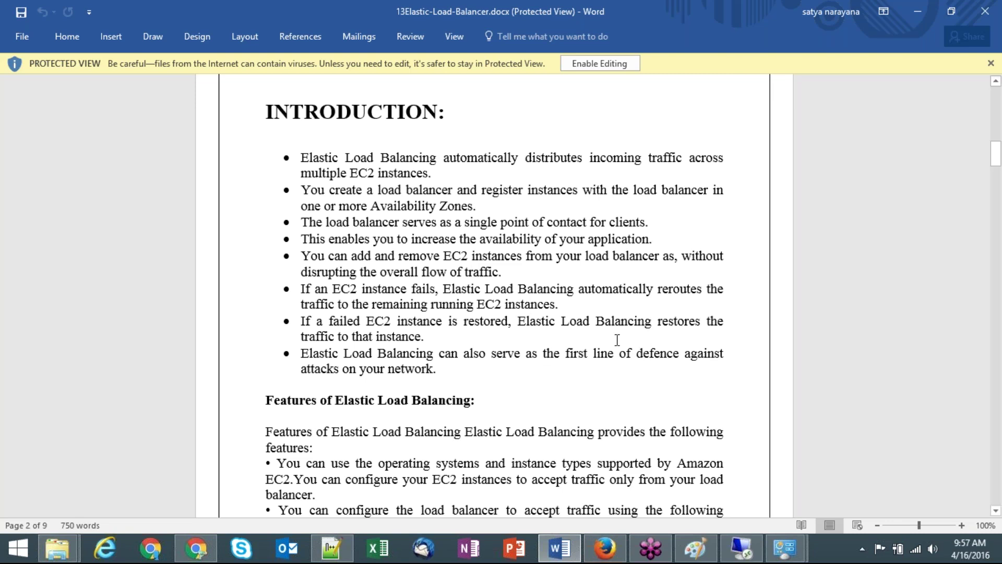
pyautogui.click(638, 322)
pyautogui.doubleClick(403, 337)
pyautogui.click(465, 345)
pyautogui.click(471, 368)
# Go on to Features of Elastic Load Balancing and read the bullet on supported operating systems and instance types.
pyautogui.click(612, 395)
pyautogui.press('Down')
pyautogui.press('Down')
pyautogui.press('Down')
pyautogui.press('Down')
pyautogui.press('Down')
pyautogui.press('Down')
pyautogui.press('Down')
pyautogui.press('Down')
pyautogui.press('Down')
pyautogui.press('Down')
pyautogui.press('Down')
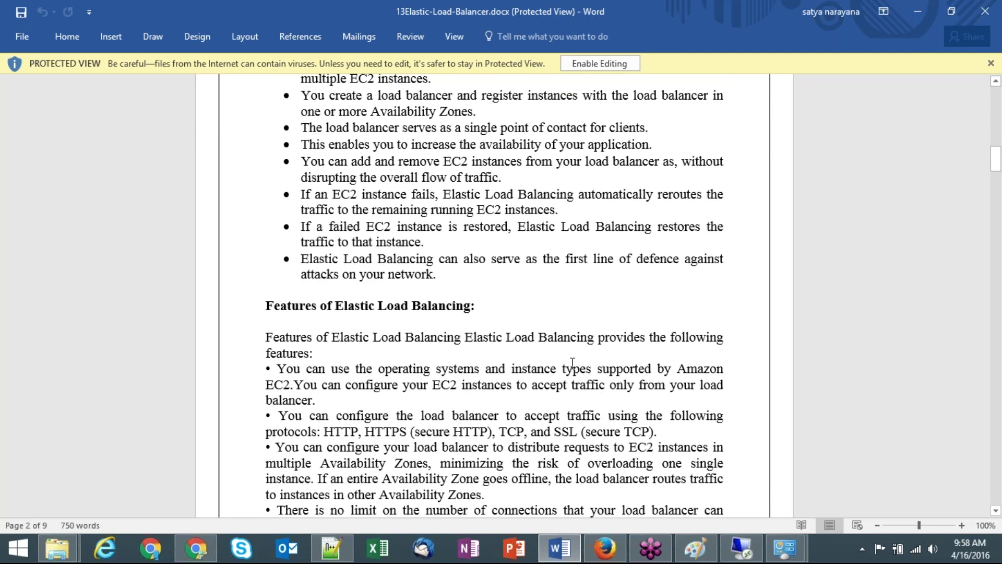
pyautogui.click(545, 369)
pyautogui.press('Left')
pyautogui.press('Left')
pyautogui.press('Left')
pyautogui.press('Left')
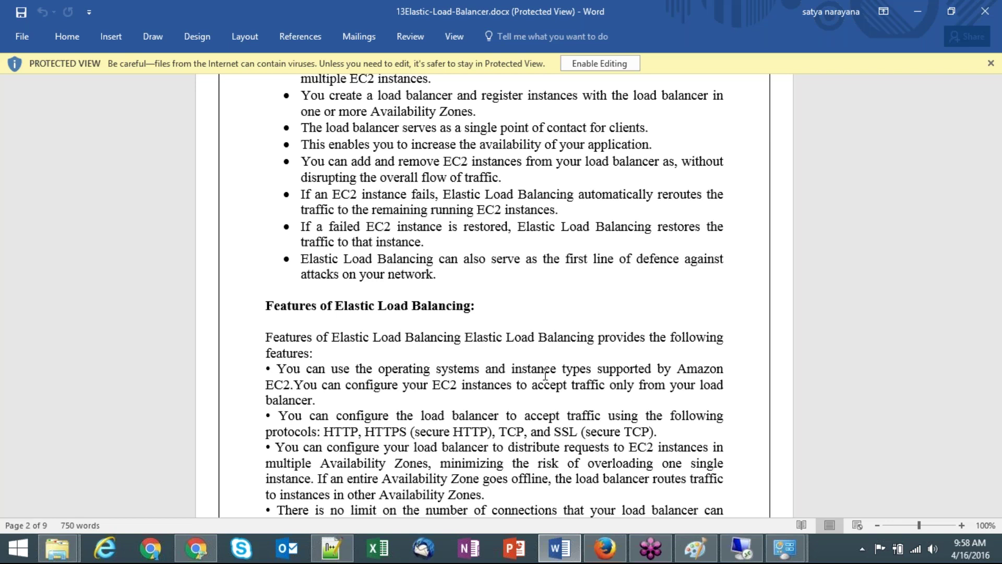
# Examine the feature bullet listing the HTTP, HTTPS, TCP and SSL protocols, selecting SSL for emphasis.
pyautogui.click(469, 422)
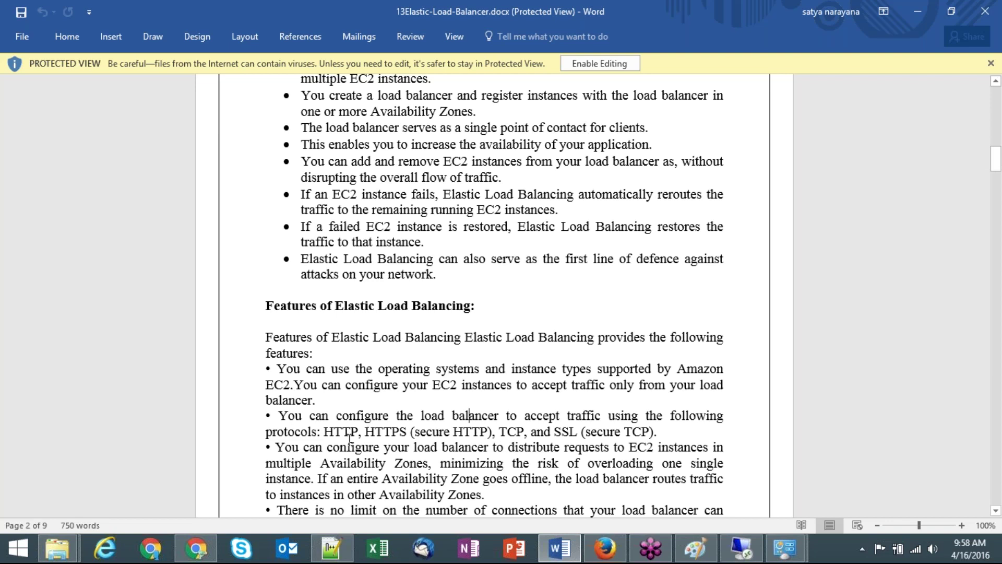
pyautogui.doubleClick(597, 433)
pyautogui.click(554, 433)
pyautogui.click(384, 431)
pyautogui.doubleClick(566, 431)
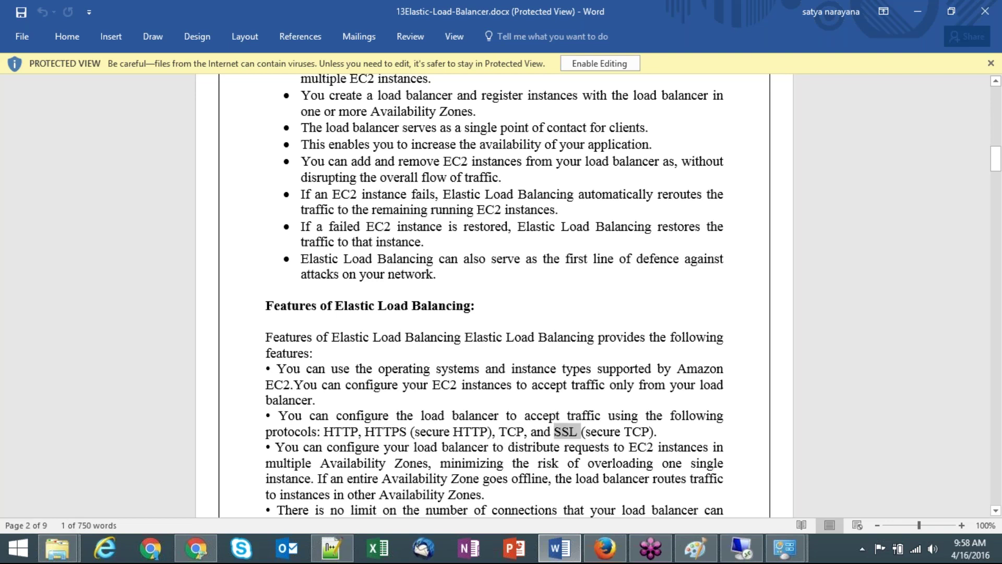
pyautogui.click(585, 434)
pyautogui.click(587, 494)
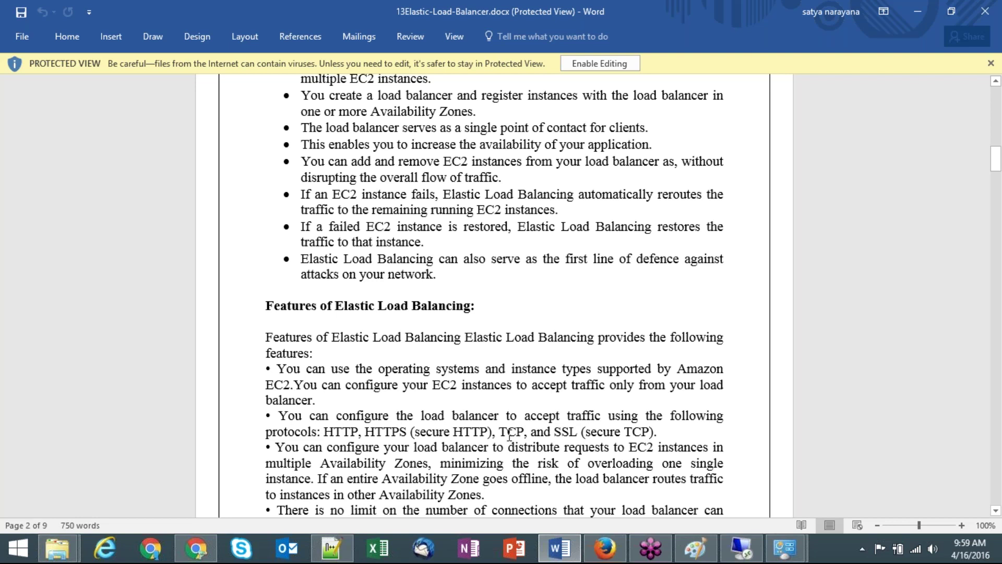
# Highlight parts of the feature bullet on distributing requests across multiple Availability Zones while reading it.
pyautogui.doubleClick(475, 450)
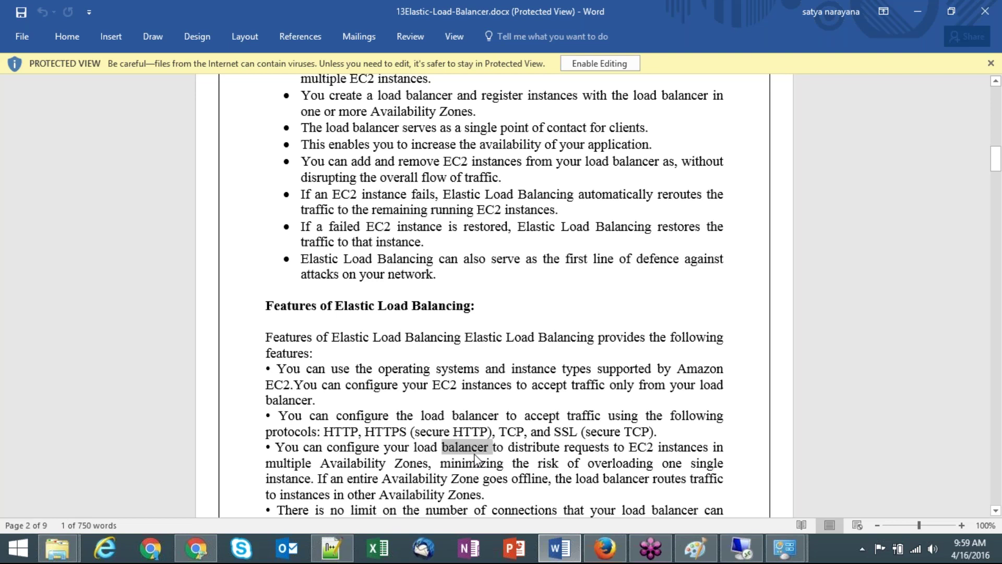
pyautogui.tripleClick(642, 448)
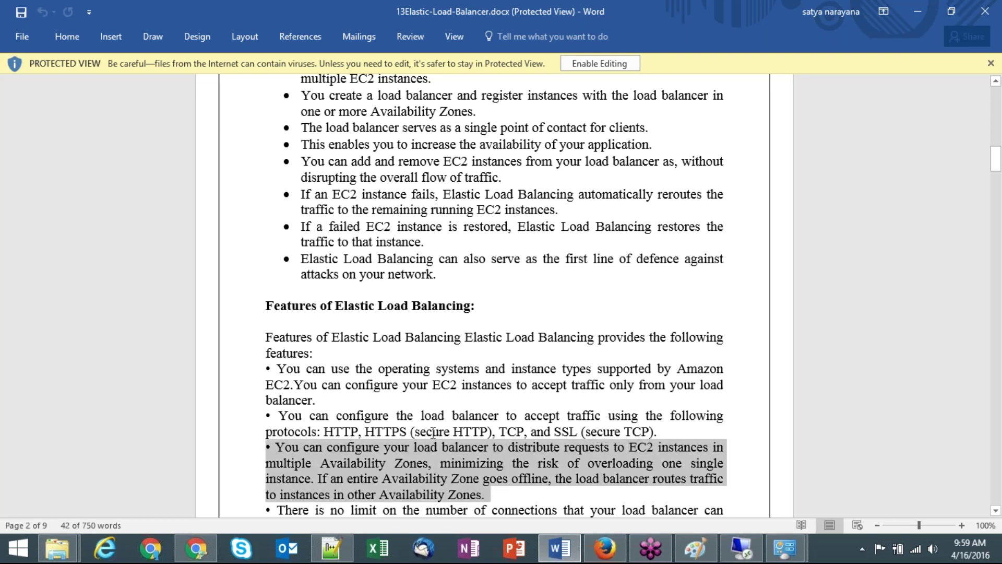
pyautogui.doubleClick(389, 450)
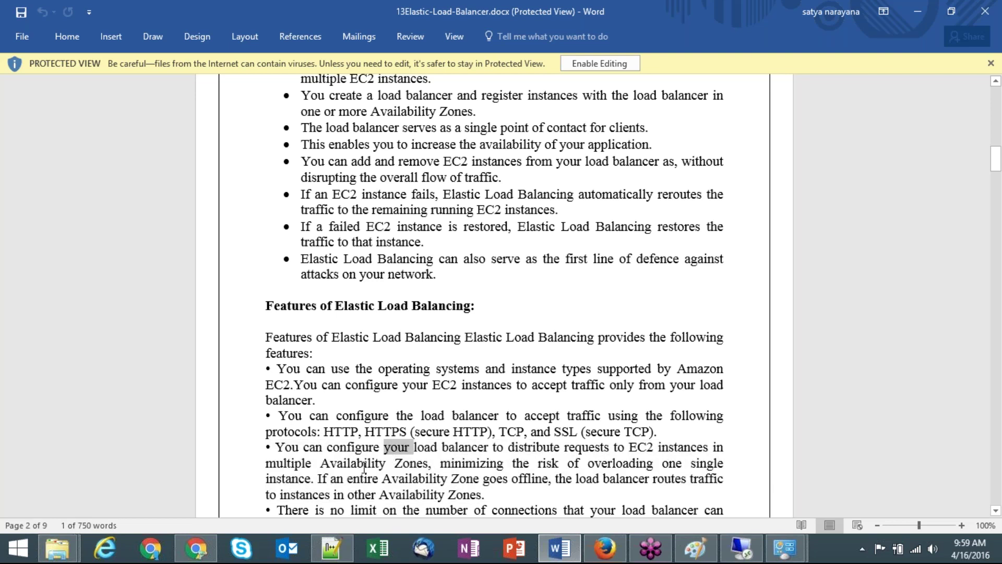
pyautogui.doubleClick(368, 465)
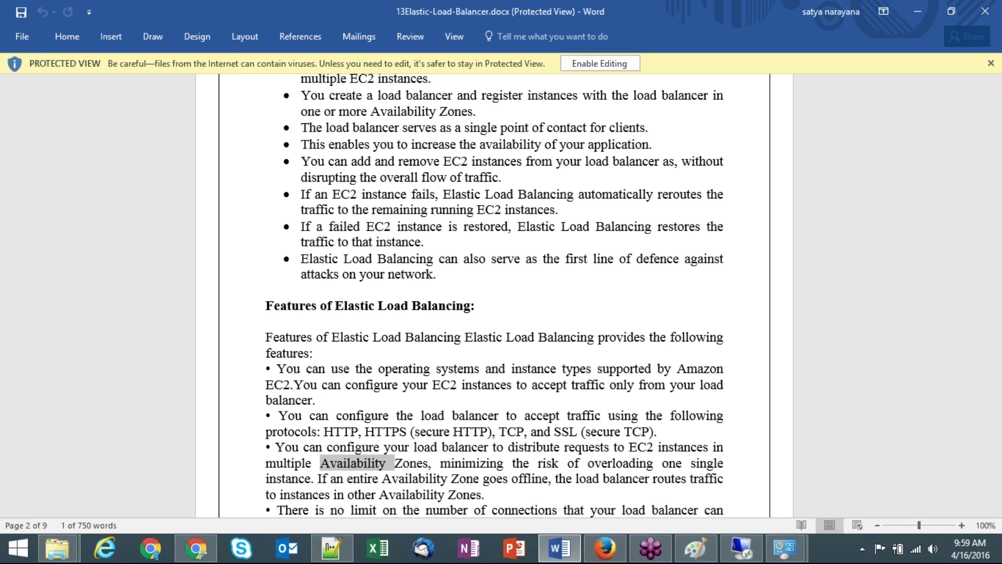
pyautogui.click(429, 506)
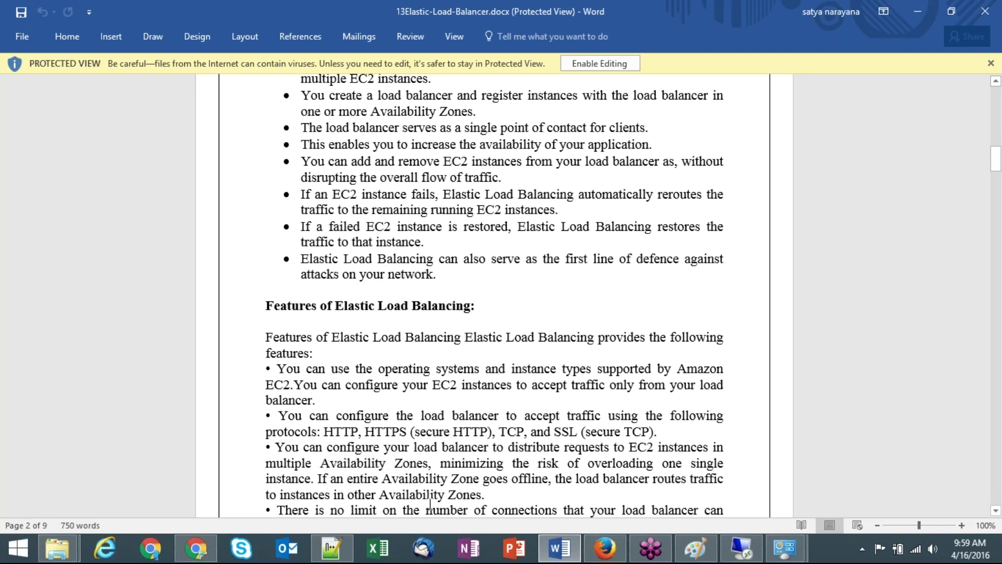
# Read and highlight the feature bullet about the number of connections the load balancer can make with EC2 instances.
pyautogui.scroll(-5, 430, 506)
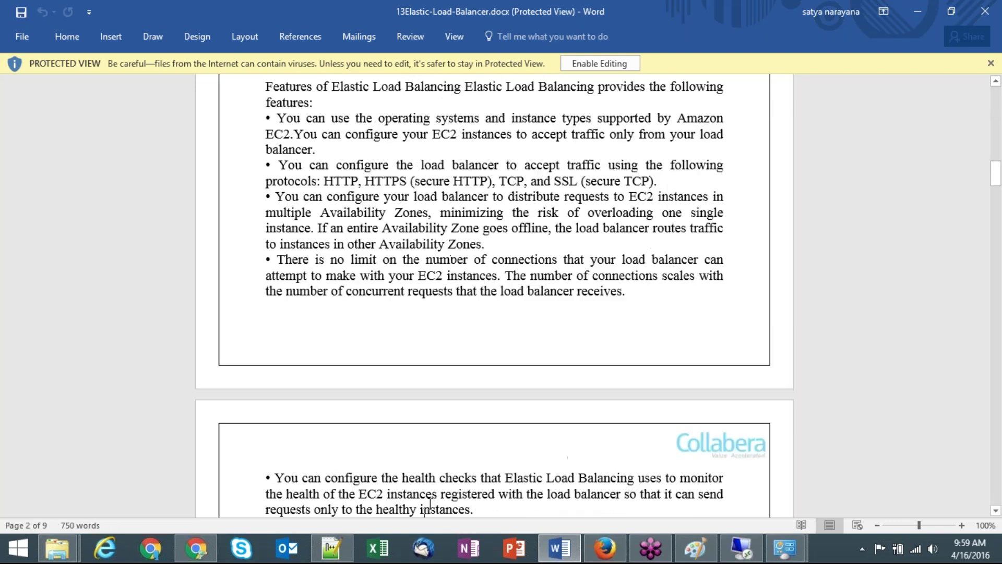
pyautogui.tripleClick(393, 255)
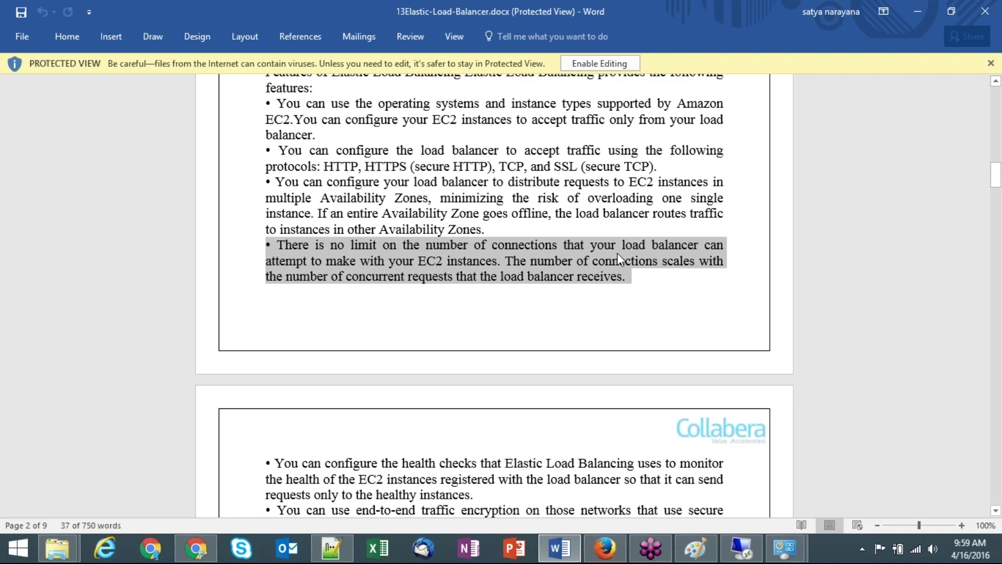
pyautogui.click(568, 263)
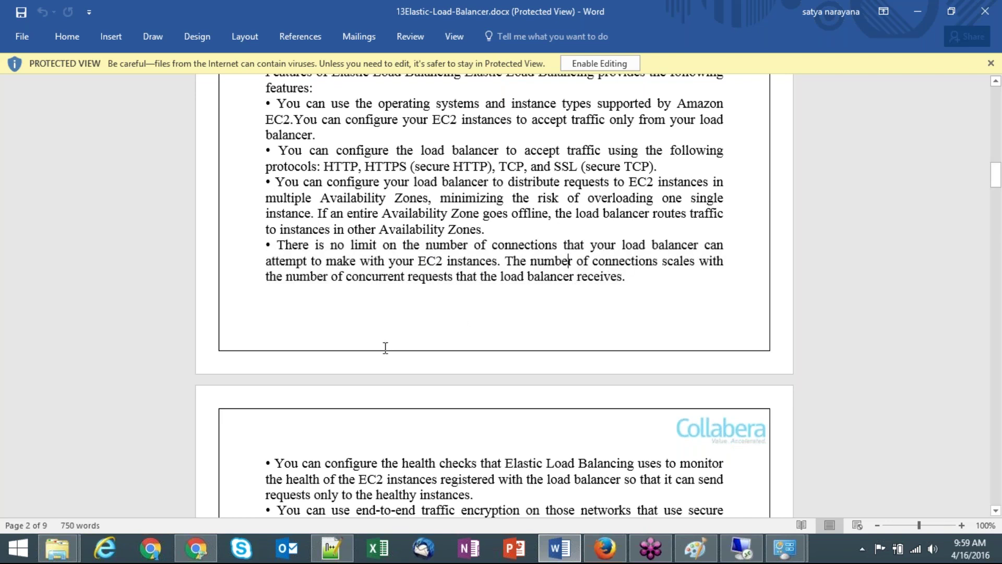
pyautogui.tripleClick(433, 281)
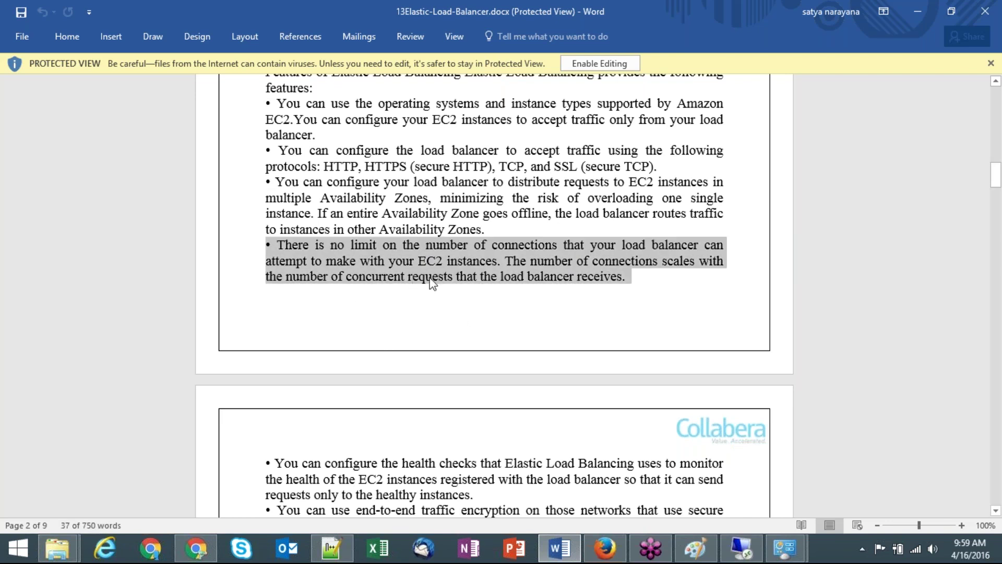
pyautogui.doubleClick(593, 285)
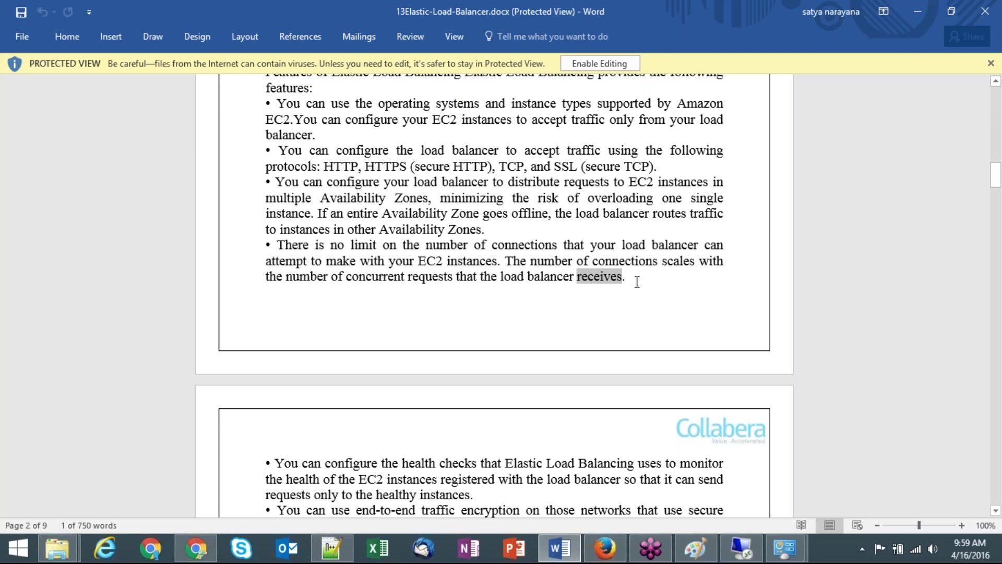
pyautogui.click(637, 282)
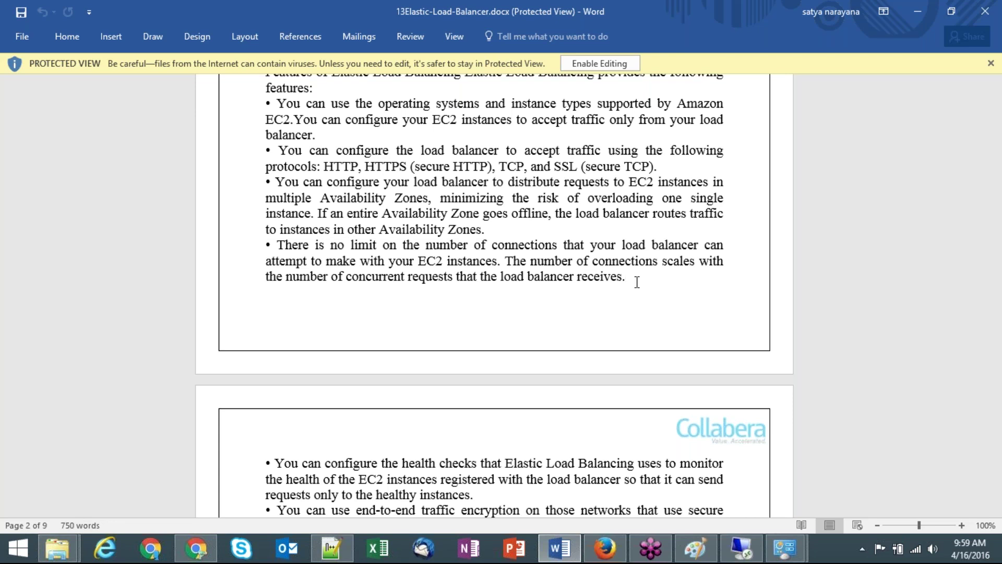
# Examine the feature bullet on configuring health checks for registered EC2 instances, highlighting the word "checks".
pyautogui.click(452, 464)
pyautogui.press('Down')
pyautogui.press('Down')
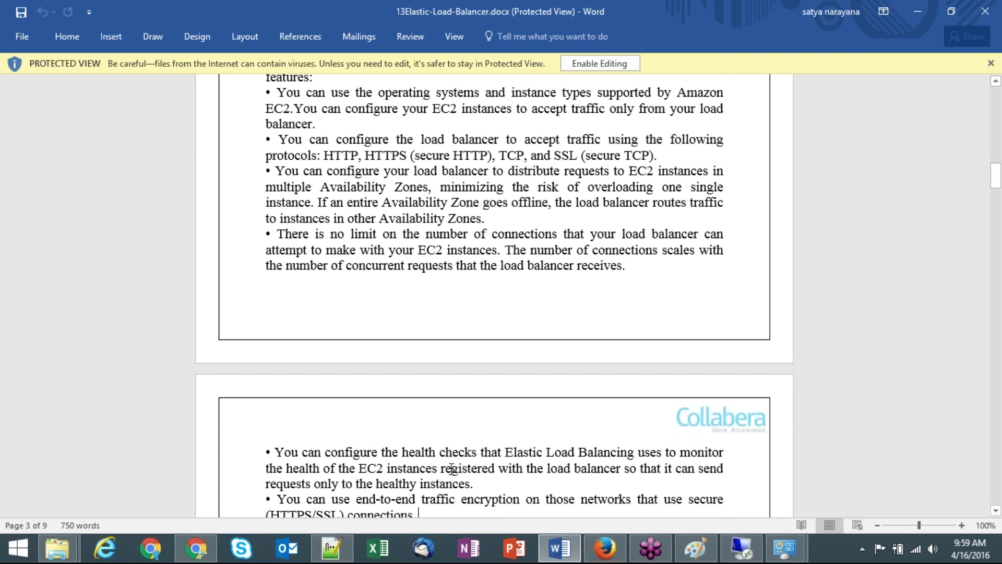
pyautogui.doubleClick(461, 412)
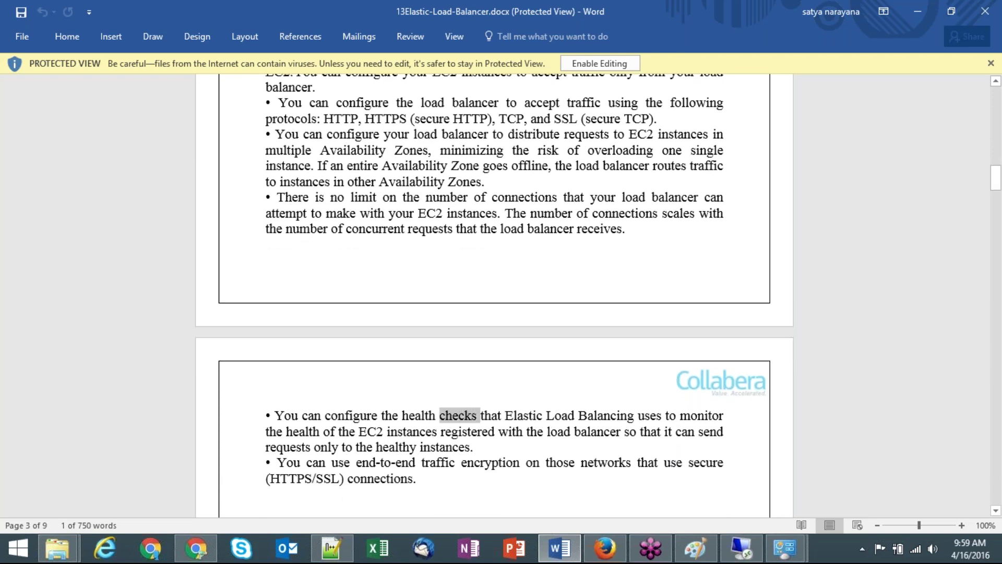
pyautogui.click(487, 445)
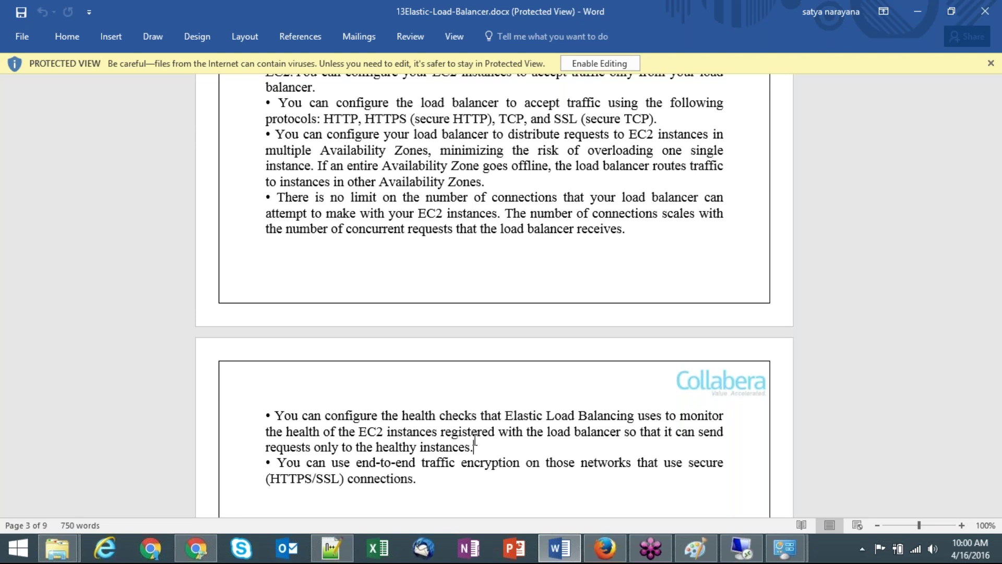
pyautogui.doubleClick(455, 415)
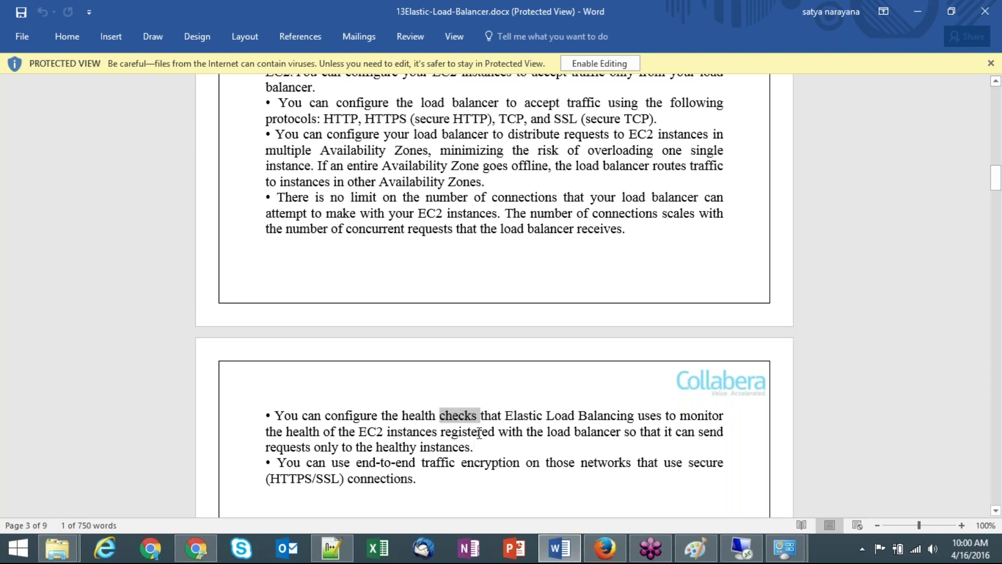
pyautogui.click(478, 434)
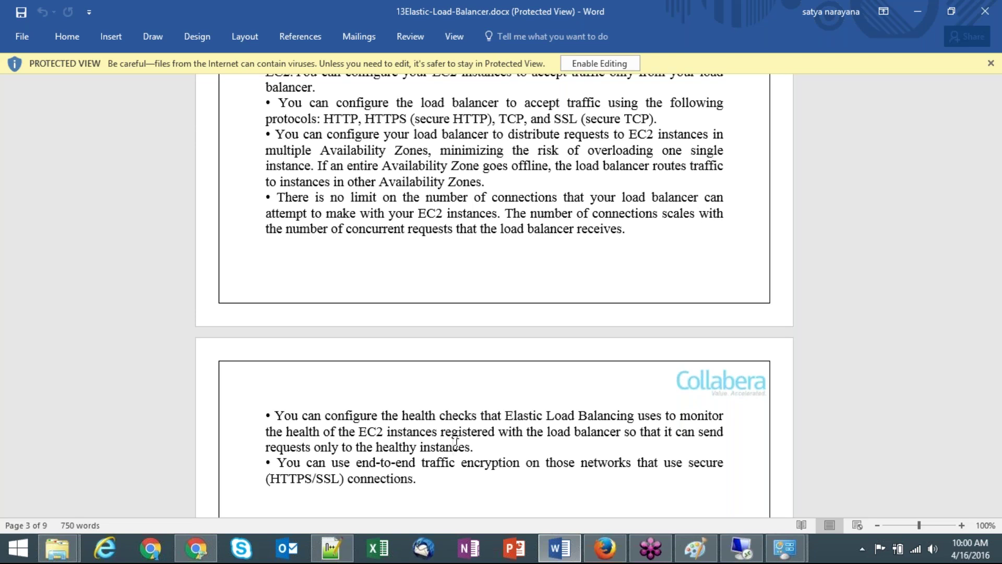
pyautogui.press('Down')
pyautogui.press('Down')
pyautogui.press('Down')
pyautogui.press('Up')
pyautogui.press('Up')
pyautogui.press('Up')
pyautogui.press('Down')
pyautogui.press('Down')
# Read the end-to-end traffic encryption bullet and move down to the CREATE ELASTIC LOAD BALANCER heading.
pyautogui.click(492, 463)
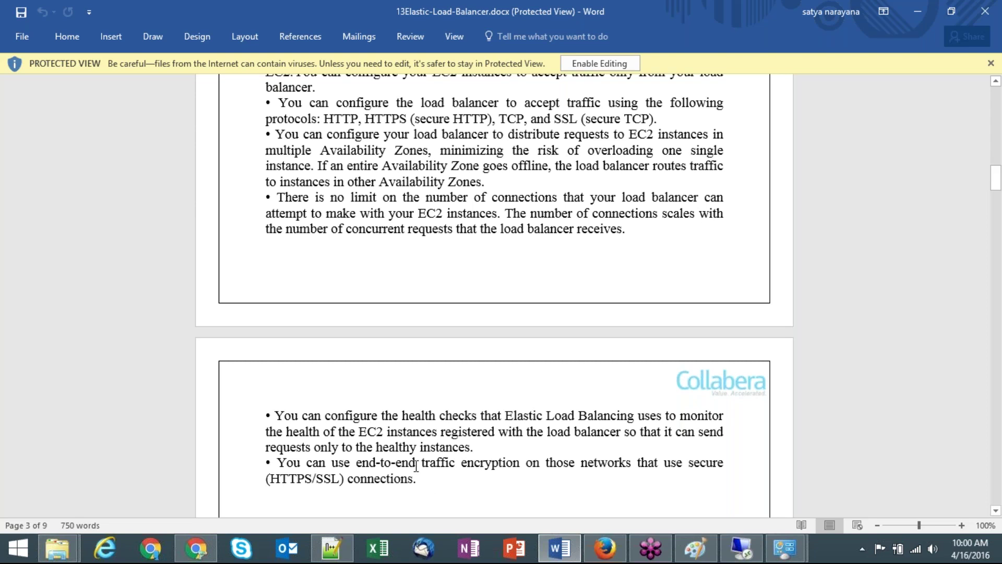
pyautogui.press('Down')
pyautogui.press('Down')
pyautogui.press('Down')
pyautogui.press('Down')
pyautogui.press('Down')
pyautogui.press('Down')
pyautogui.press('Down')
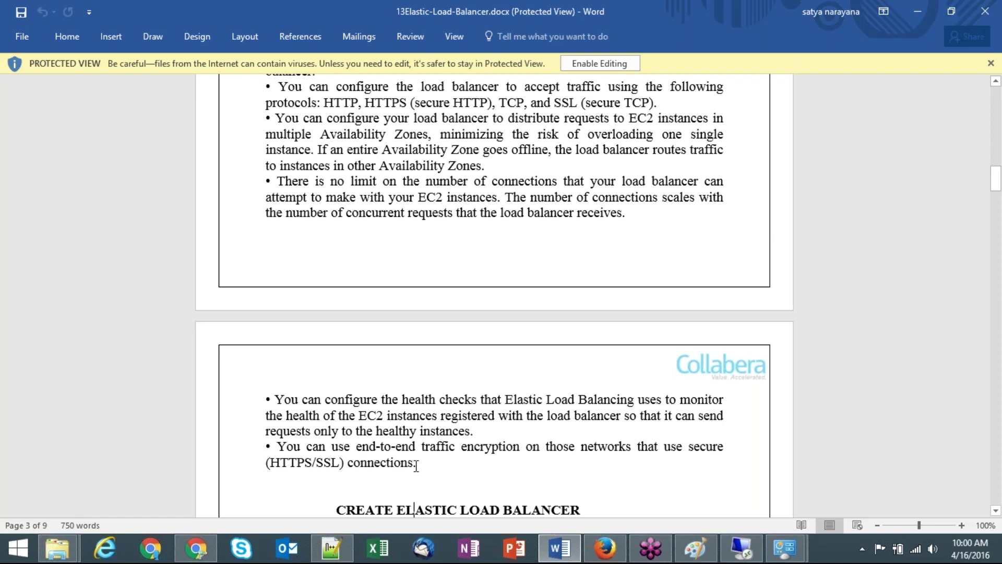
# Read the opening instructions of the CREATE ELASTIC LOAD BALANCER section and switch to the EC2 console in Firefox.
pyautogui.press('Up')
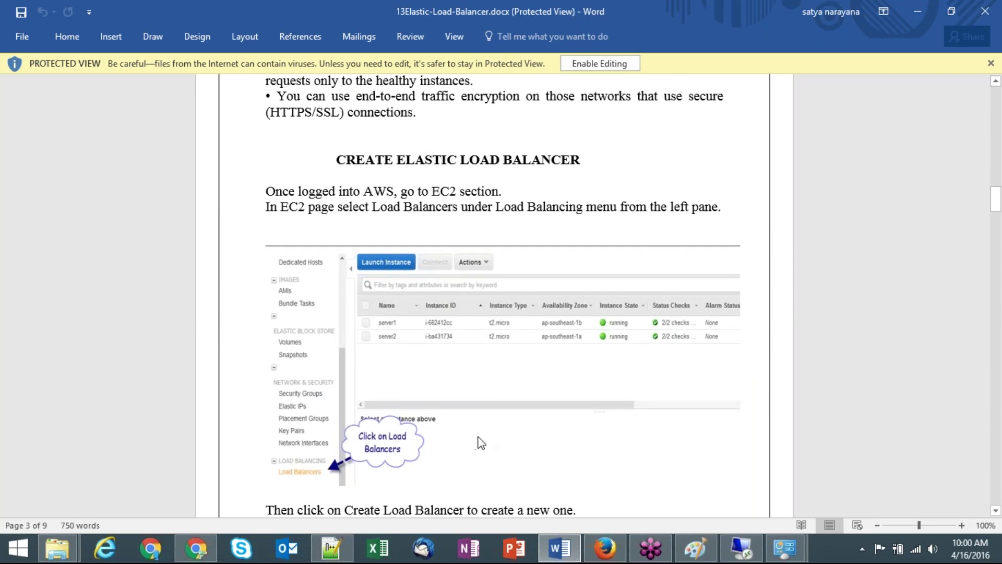
pyautogui.click(879, 347)
pyautogui.click(601, 546)
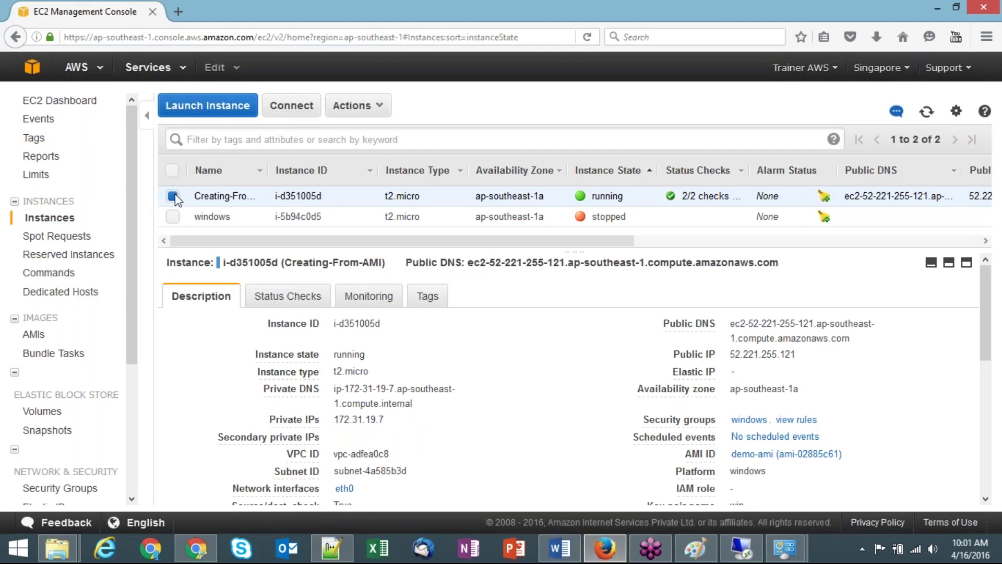
# Check whether the default Windows administrator password of the Creating-From-AMI instance can be retrieved, and leave the instance deselected.
pyautogui.click(174, 195)
pyautogui.click(174, 195)
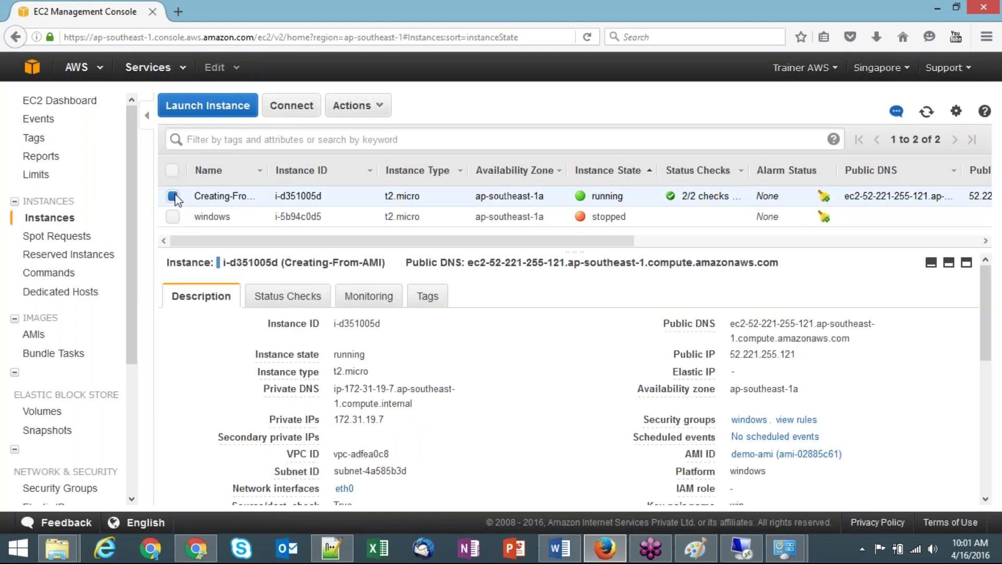
pyautogui.click(380, 109)
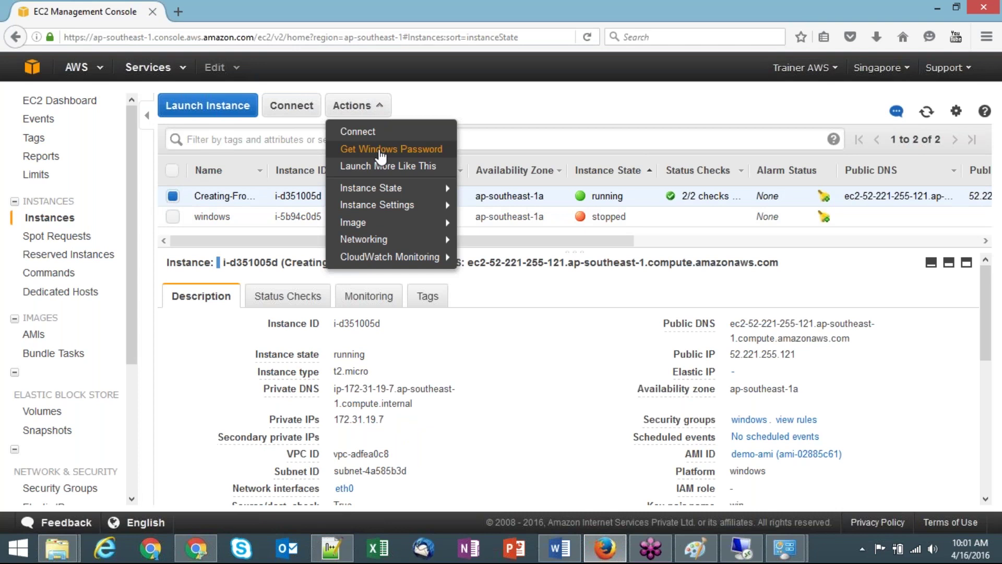
pyautogui.click(380, 151)
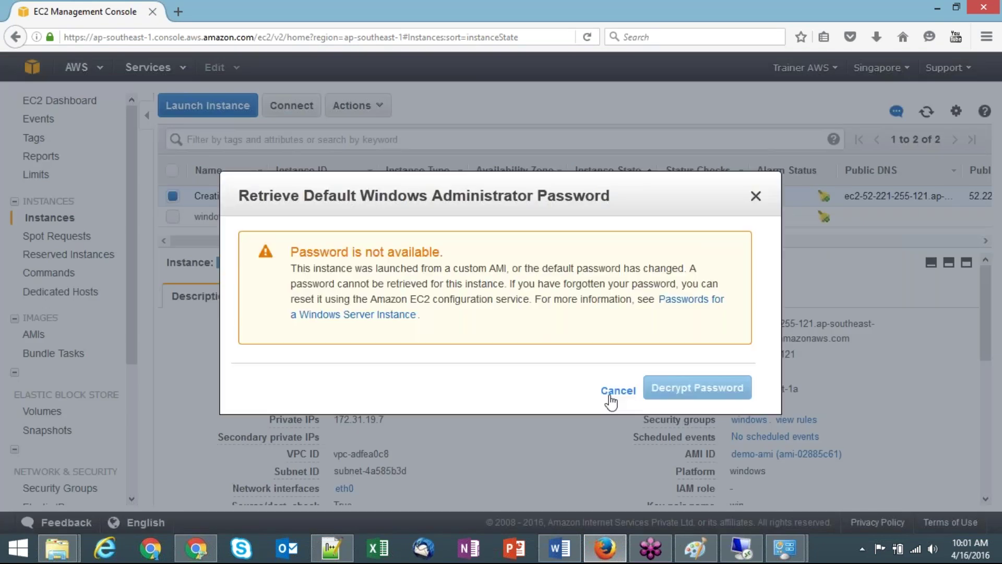
pyautogui.click(617, 390)
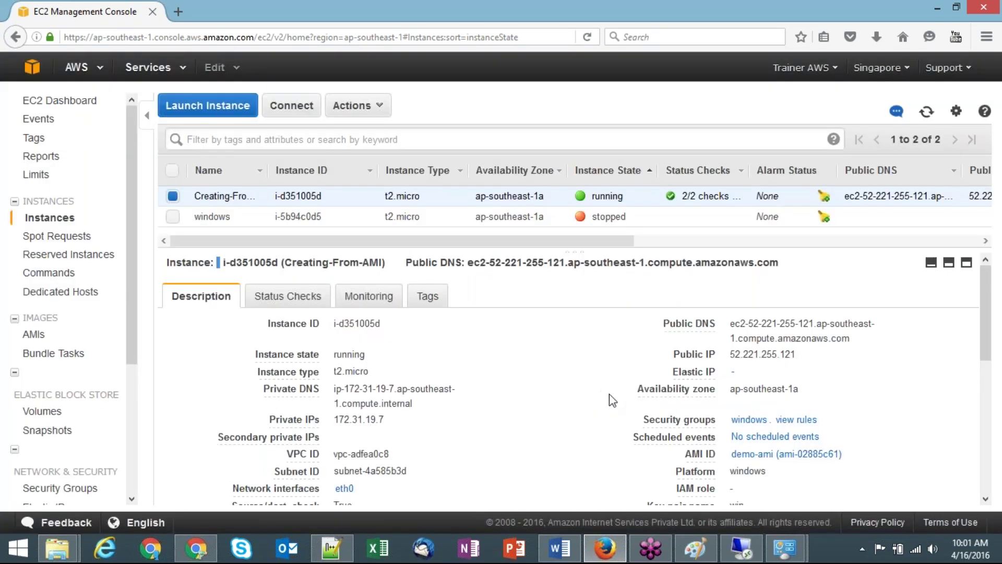
pyautogui.click(173, 196)
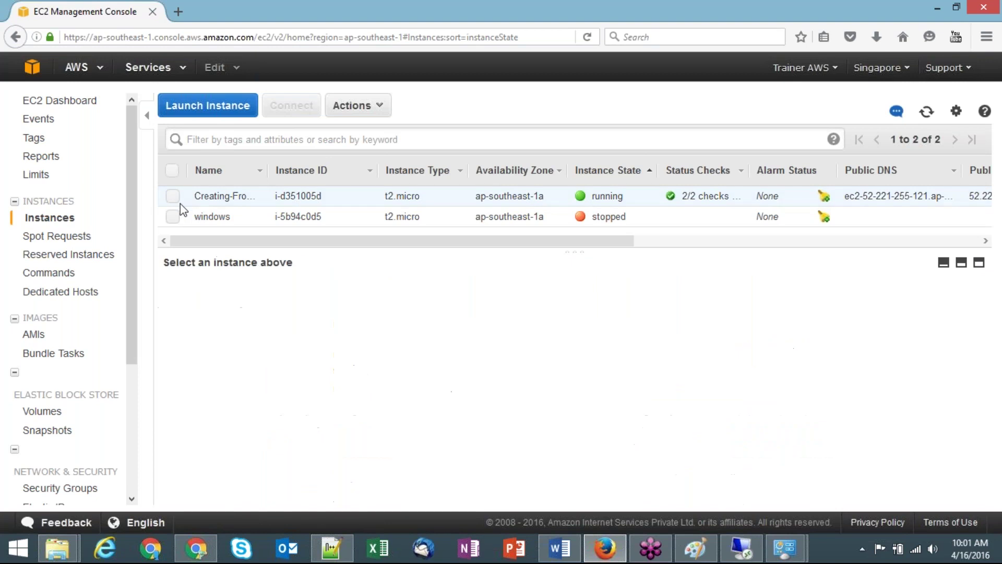
pyautogui.moveTo(582, 248); pyautogui.dragTo(581, 259)
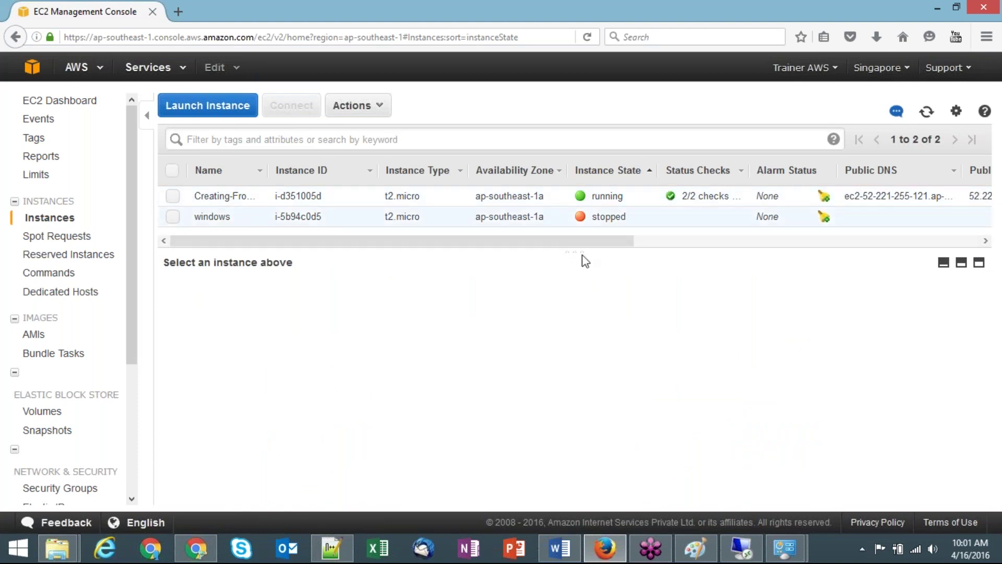
# Switch to the Remote Desktop session, close its Local Area Connection Status and Network and Sharing Center windows, and disconnect.
pyautogui.click(741, 546)
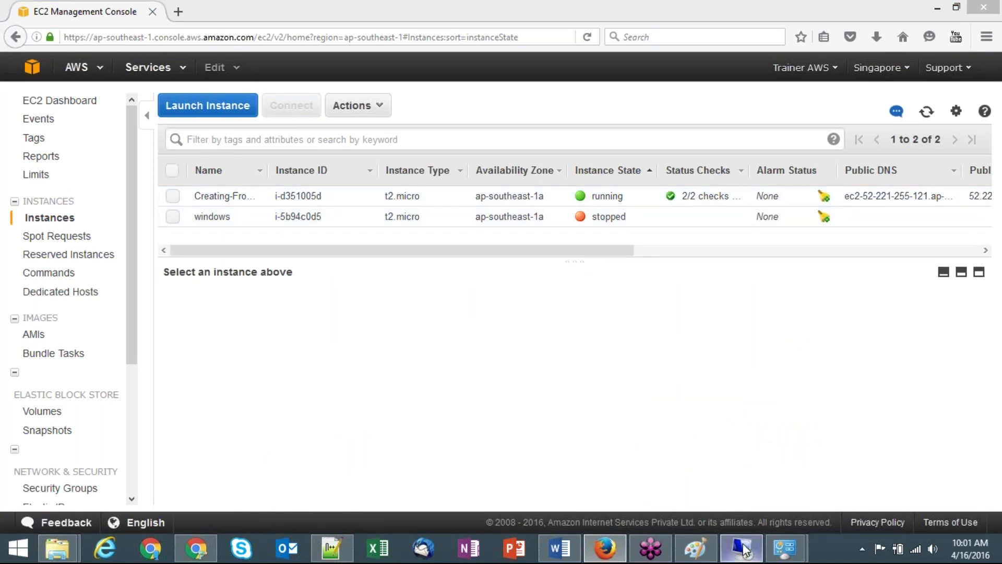
pyautogui.click(583, 431)
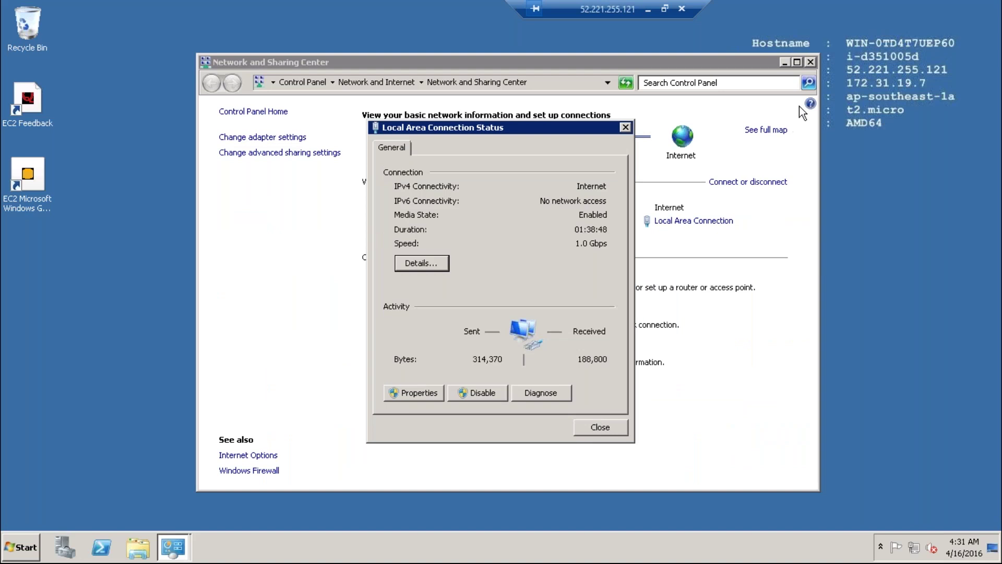
pyautogui.click(606, 425)
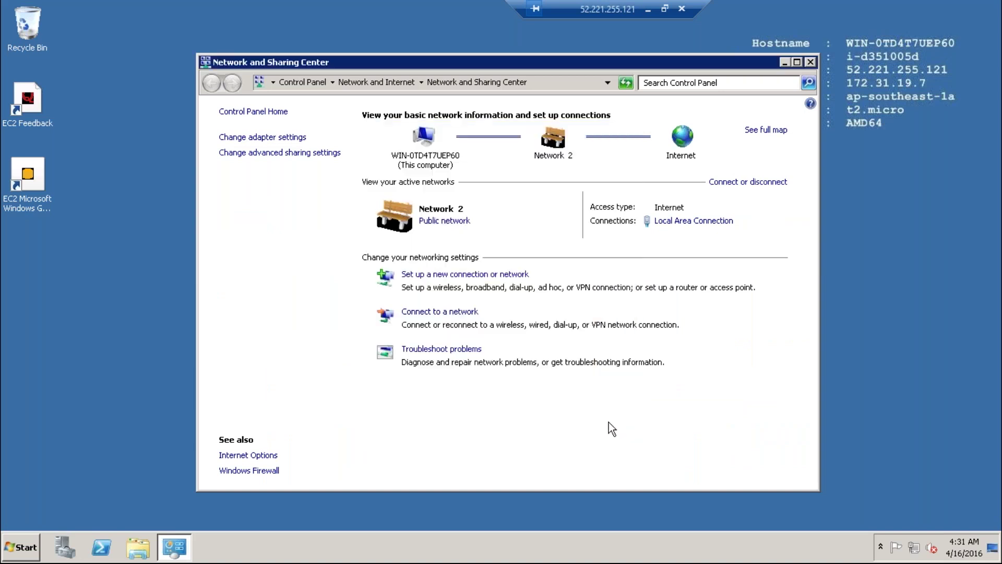
pyautogui.click(811, 62)
pyautogui.click(685, 10)
pyautogui.click(551, 307)
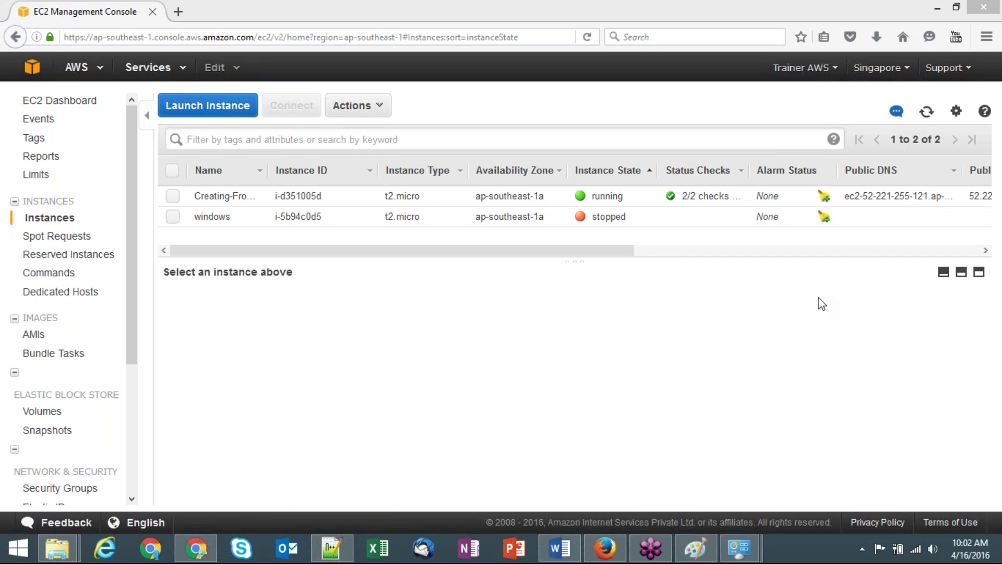
# Stop the Creating-From-AMI instance in the EC2 console and refresh the instance list.
pyautogui.click(532, 367)
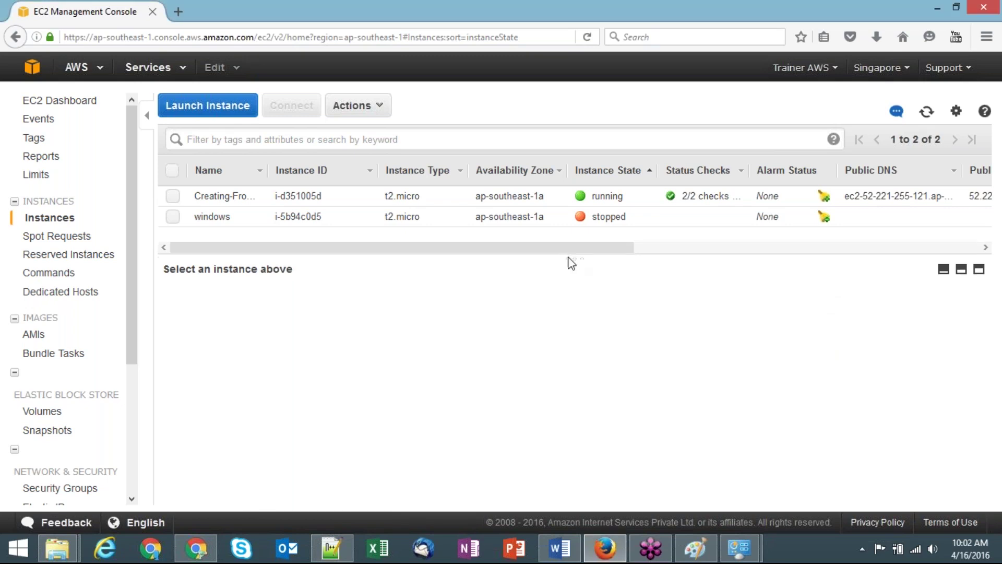
pyautogui.click(173, 197)
pyautogui.click(358, 106)
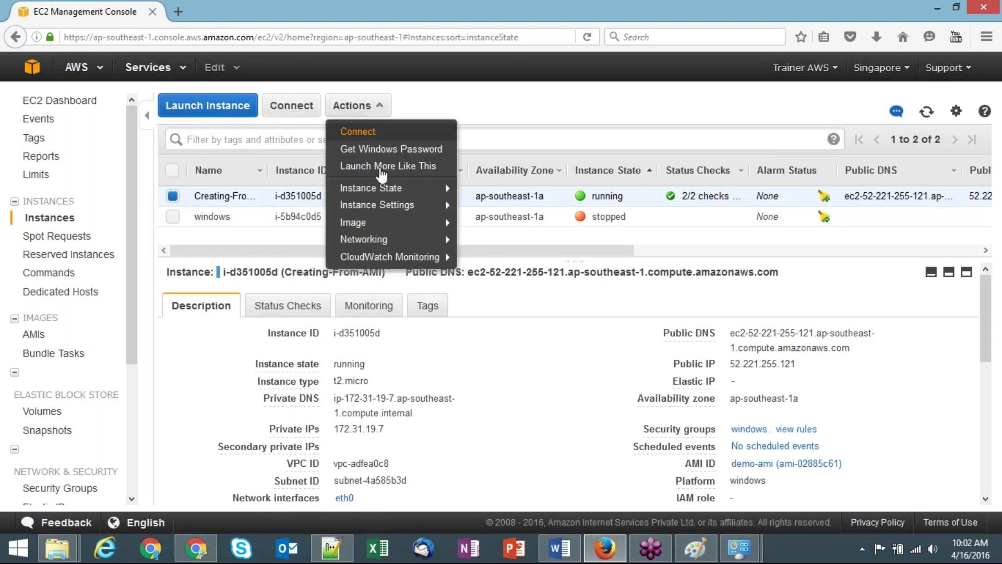
pyautogui.moveTo(371, 187)
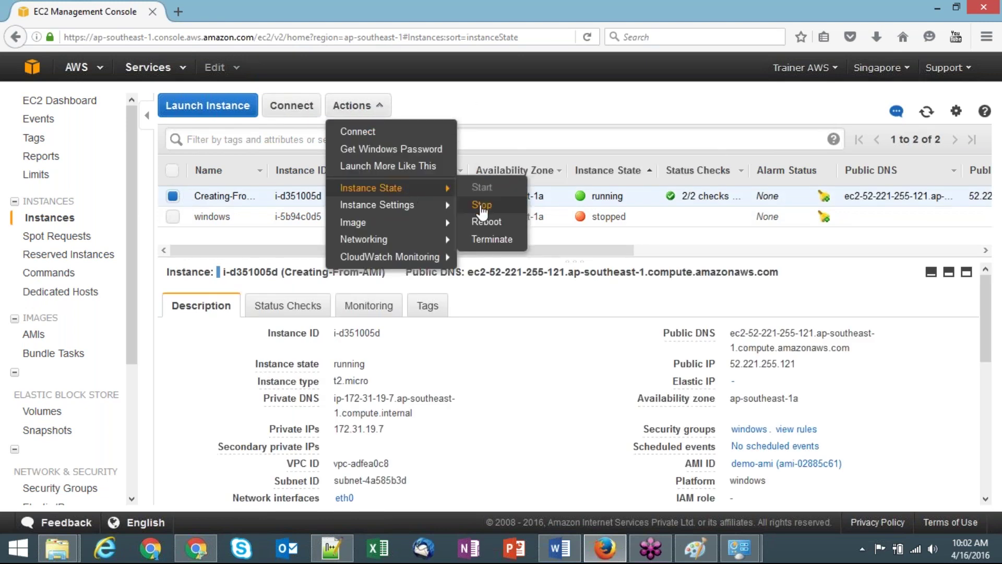
pyautogui.click(482, 207)
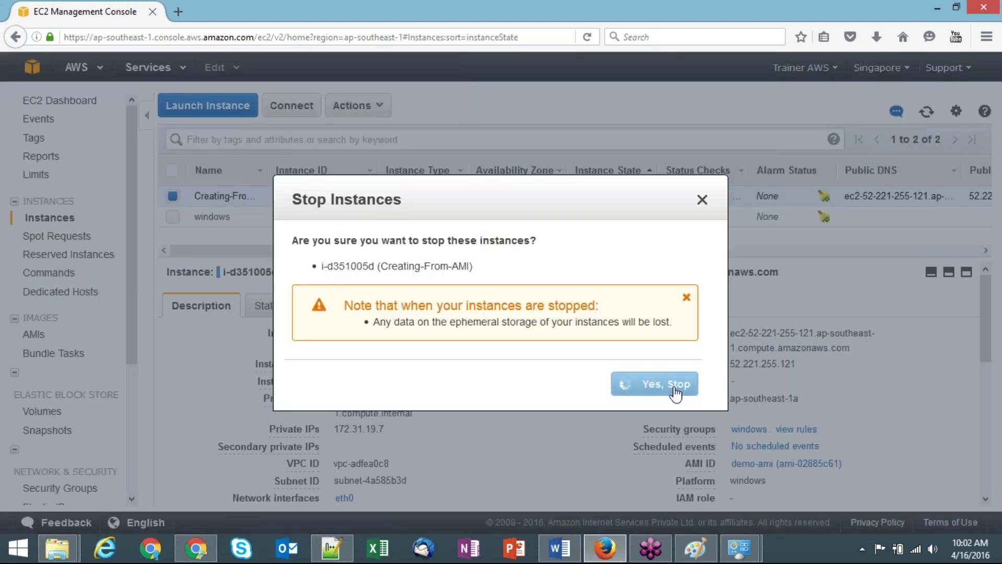
pyautogui.click(675, 383)
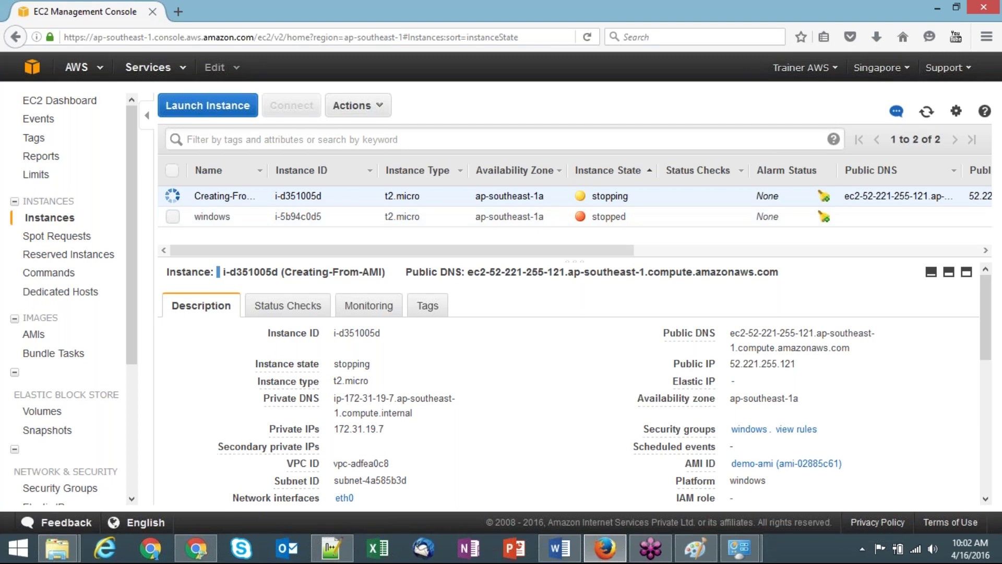
pyautogui.click(926, 112)
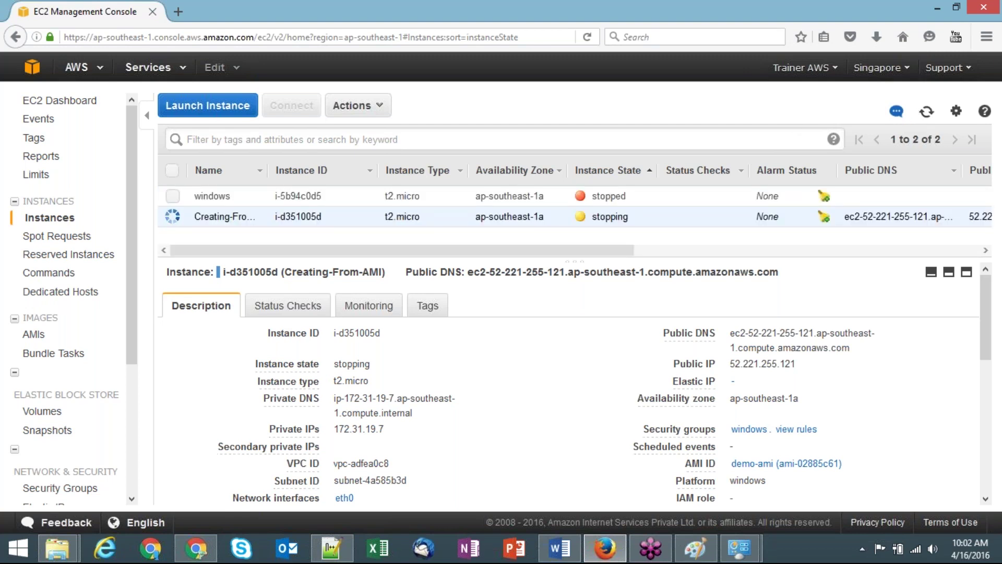
pyautogui.click(926, 111)
# Start launching a new EC2 instance based on the Amazon Linux AMI 2016.03.0 (HVM), SSD Volume Type.
pyautogui.click(206, 109)
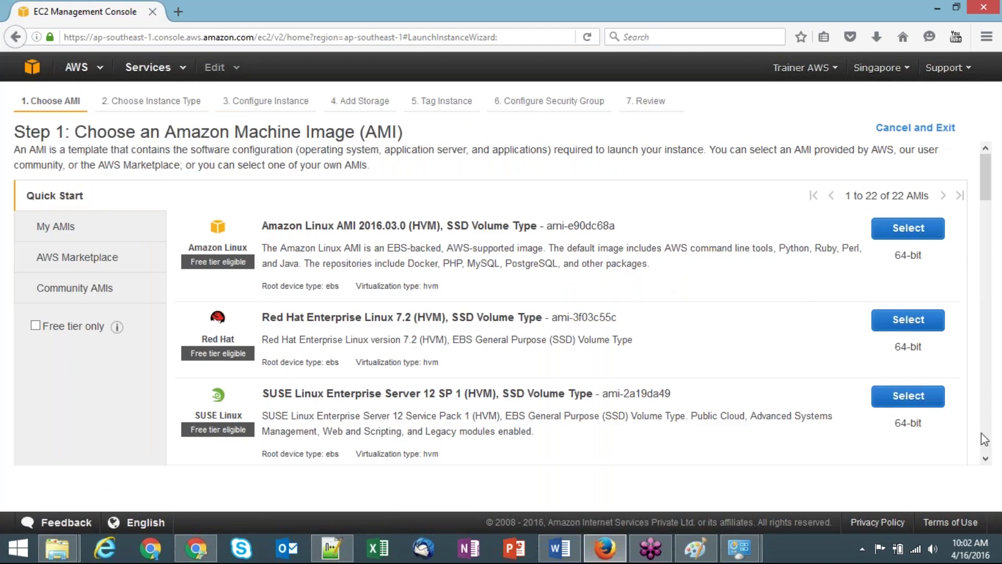
pyautogui.click(986, 459)
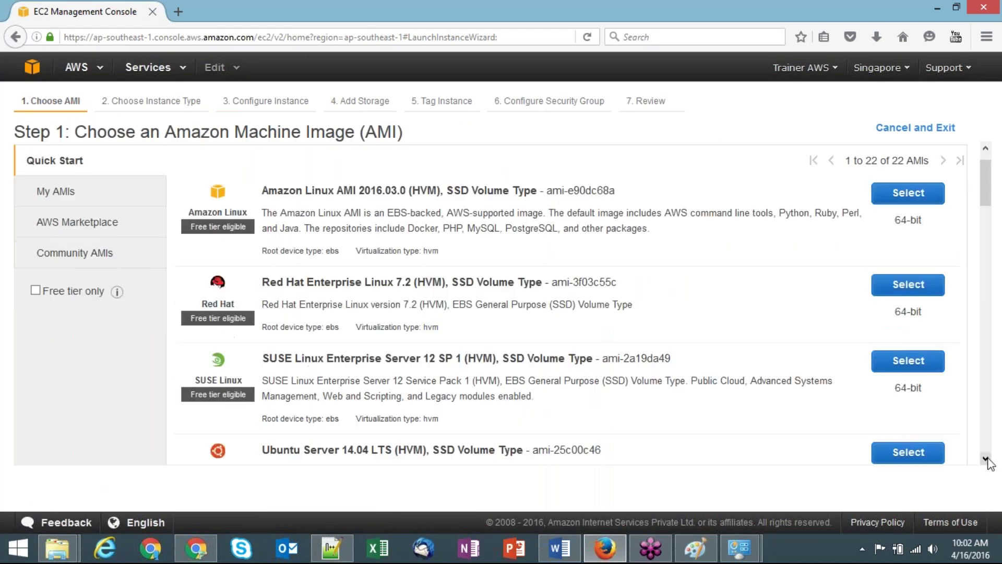
pyautogui.click(985, 458)
pyautogui.scroll(-5, 986, 244)
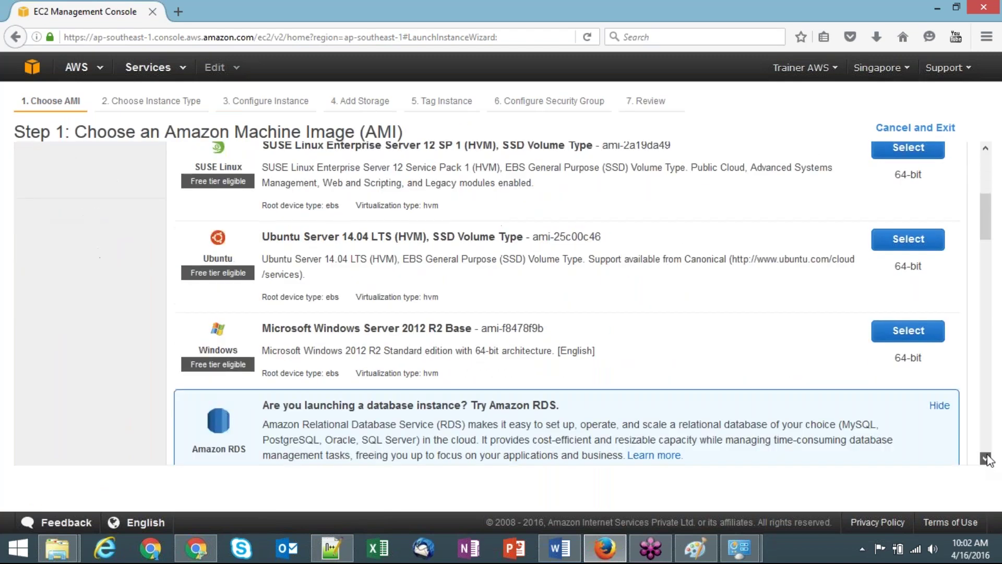
pyautogui.scroll(8, 985, 244)
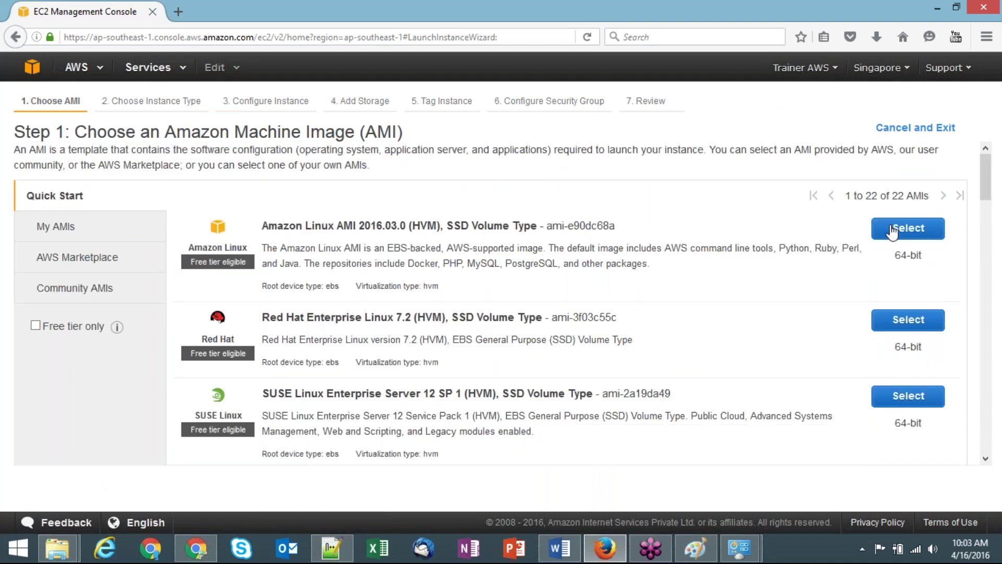
pyautogui.click(895, 231)
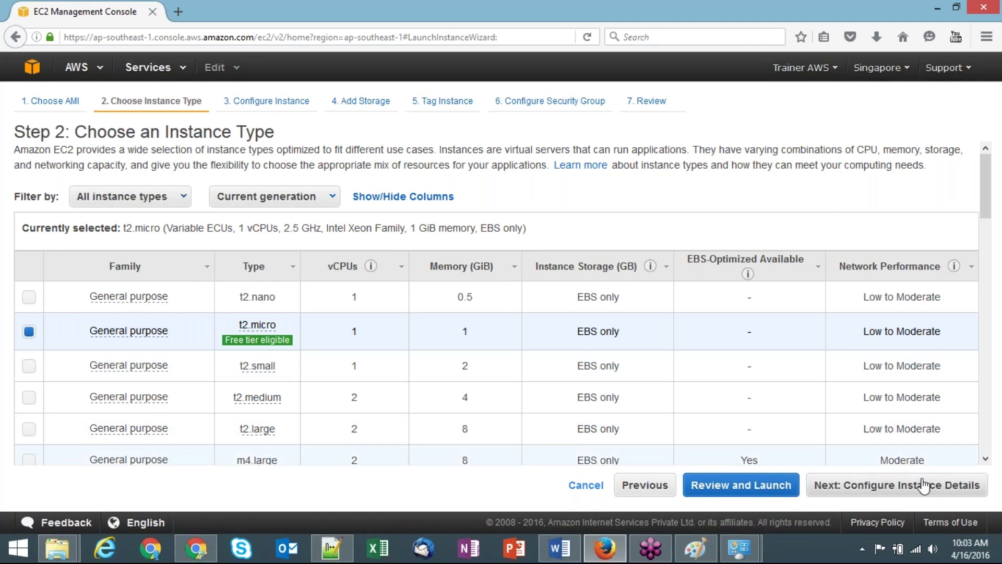
# Accept the t2.micro type with the default instance details and storage, and set the instance's Name tag to Linux-Web.
pyautogui.click(924, 486)
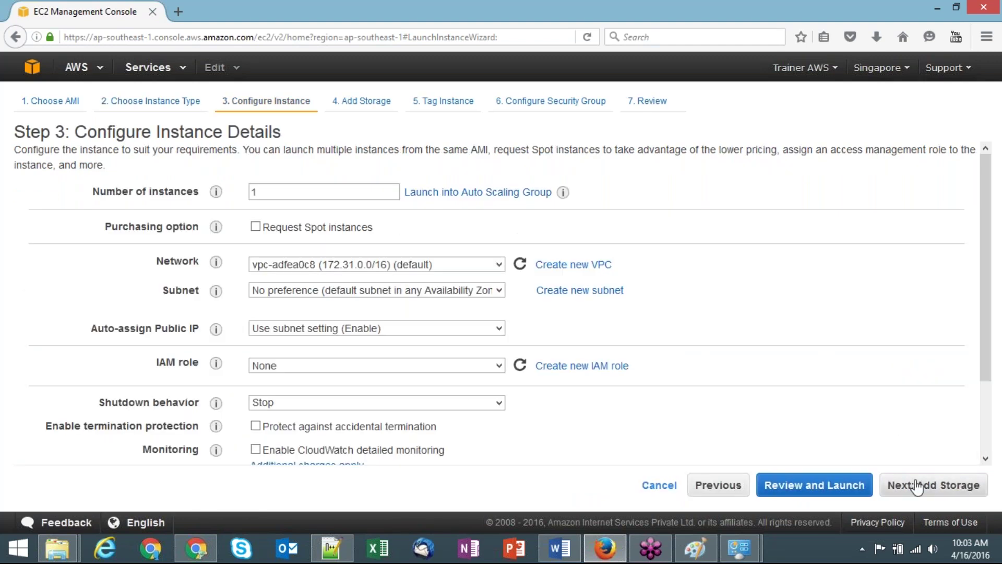
pyautogui.click(917, 486)
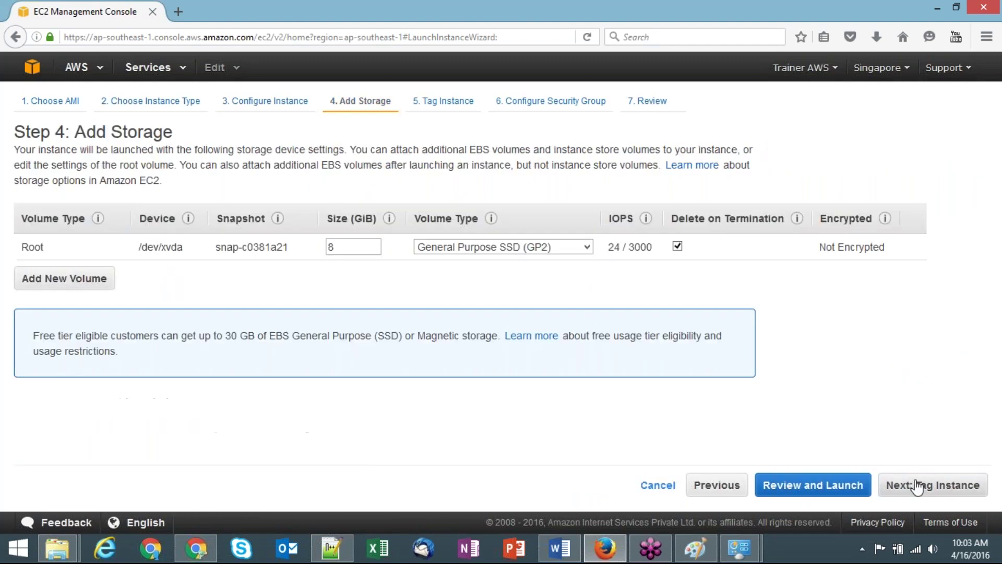
pyautogui.click(917, 487)
pyautogui.write('L')
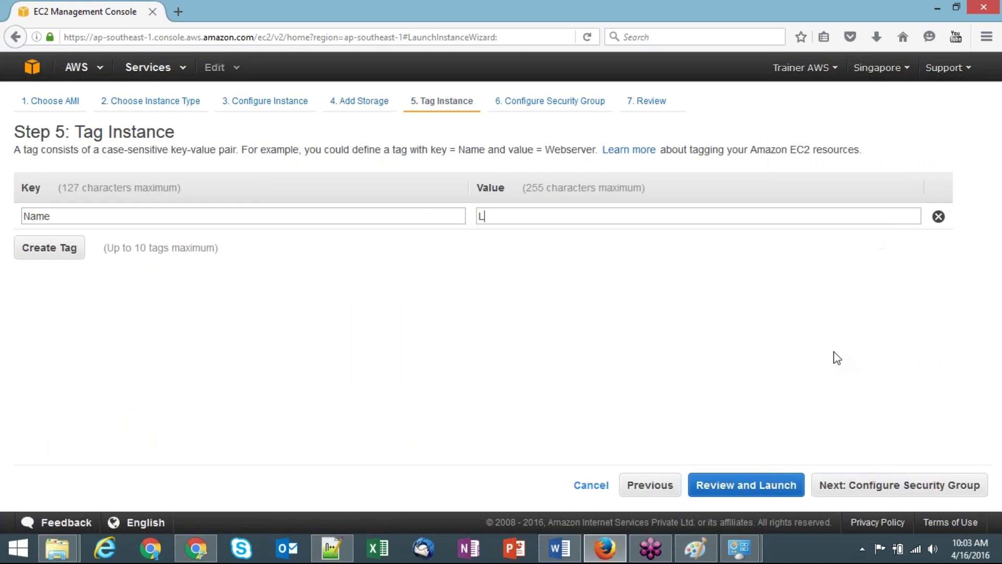
pyautogui.write('inux-Web')
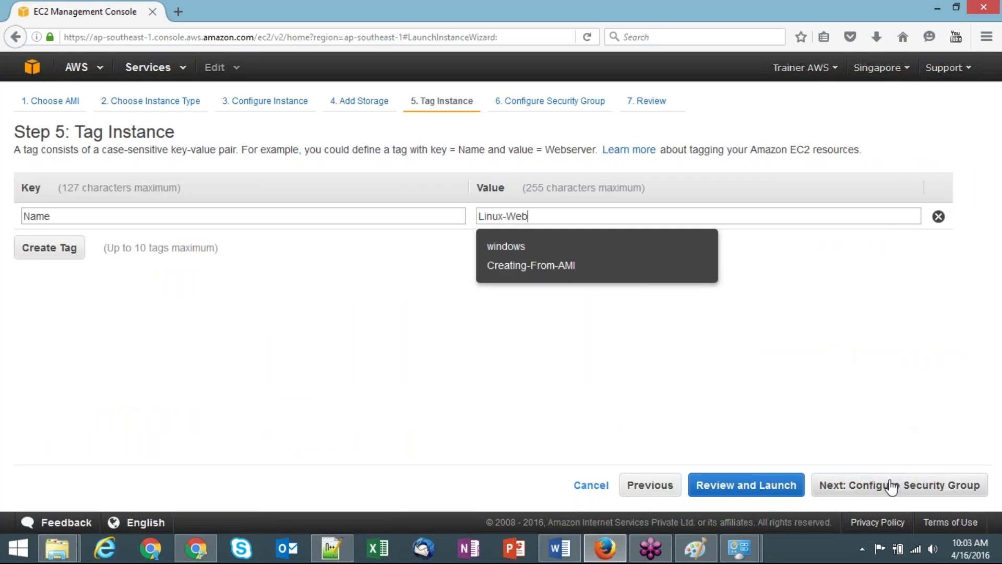
# Assign the existing security group test to the instance, check its inbound rules, and proceed to the launch review.
pyautogui.click(829, 485)
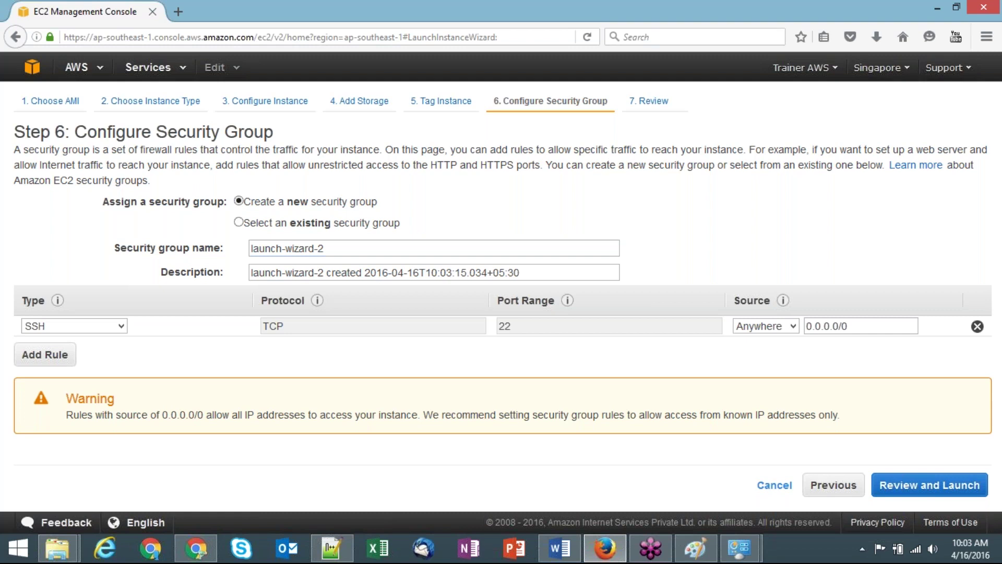
pyautogui.click(279, 225)
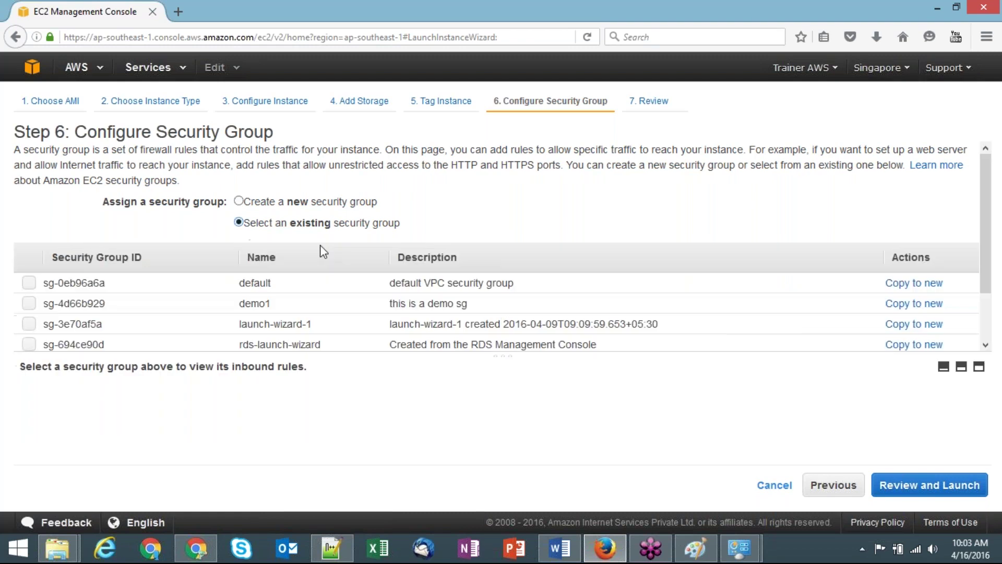
pyautogui.moveTo(993, 275); pyautogui.dragTo(994, 325)
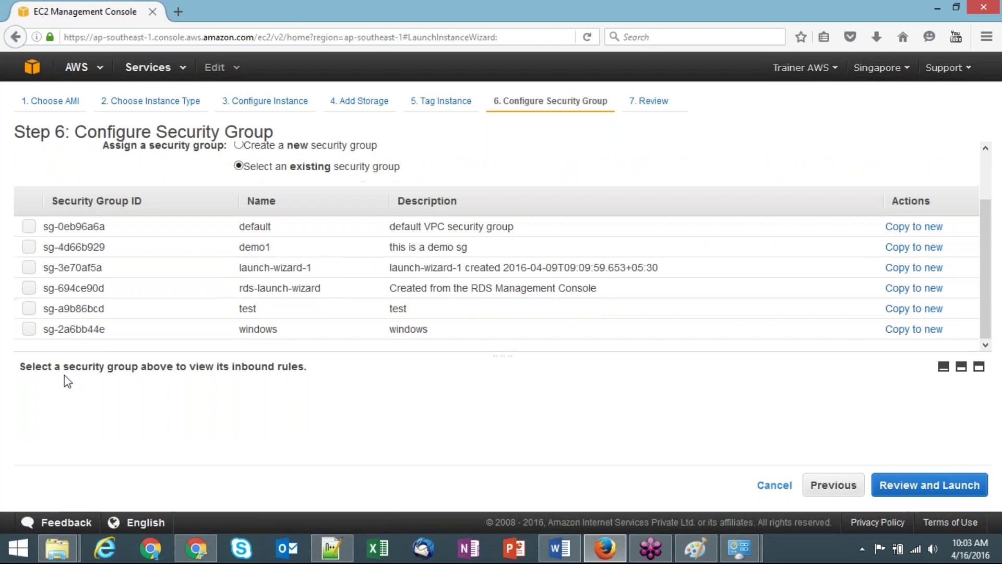
pyautogui.click(103, 315)
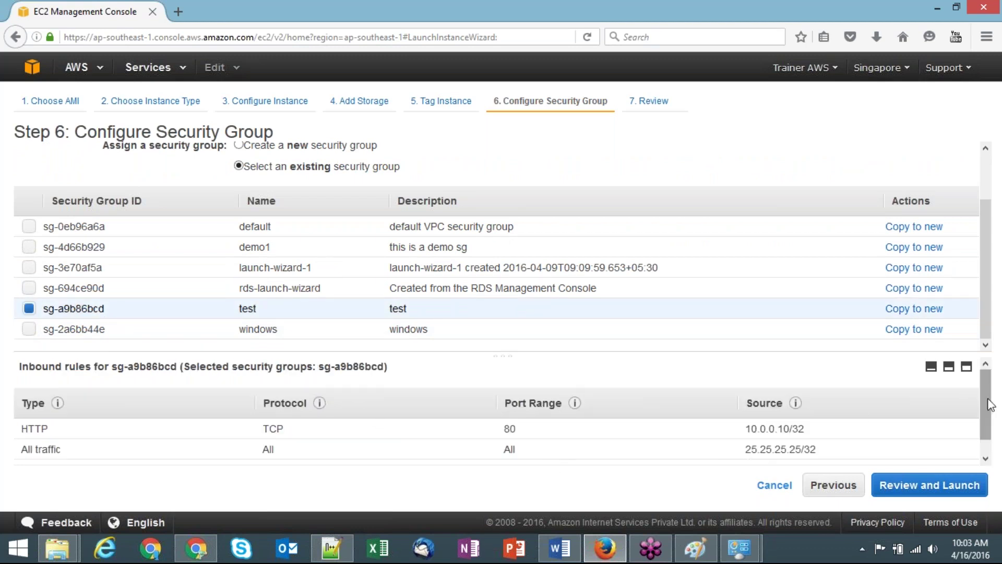
pyautogui.scroll(-2, 990, 405)
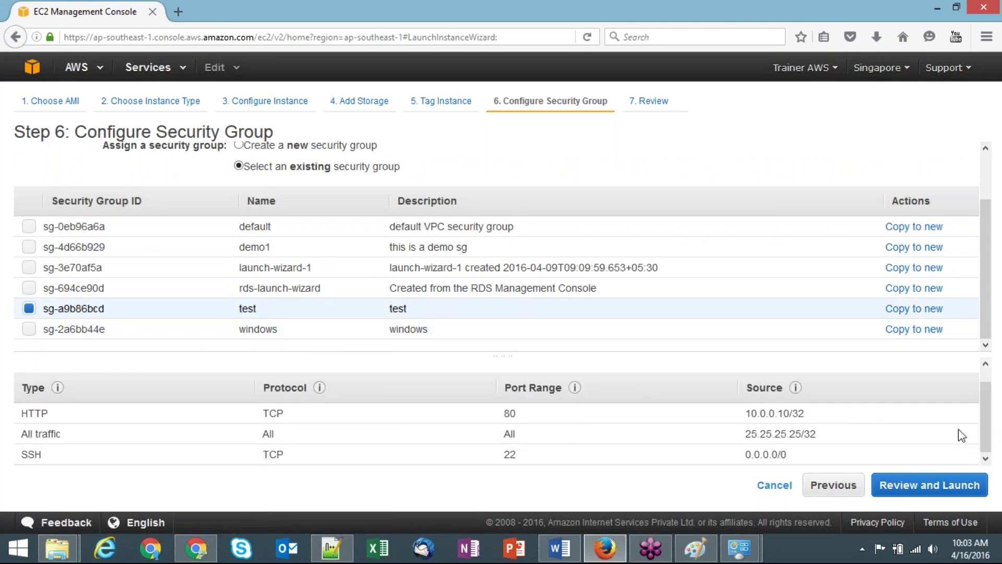
pyautogui.click(932, 488)
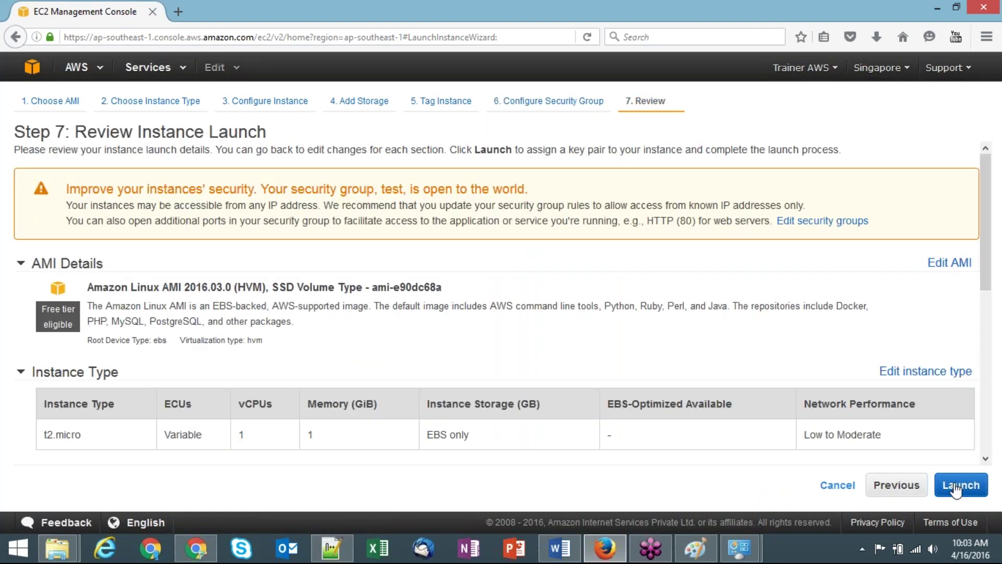
# Request the launch, choose the existing key pair linux, and acknowledge having access to its private key file.
pyautogui.click(956, 485)
pyautogui.click(542, 344)
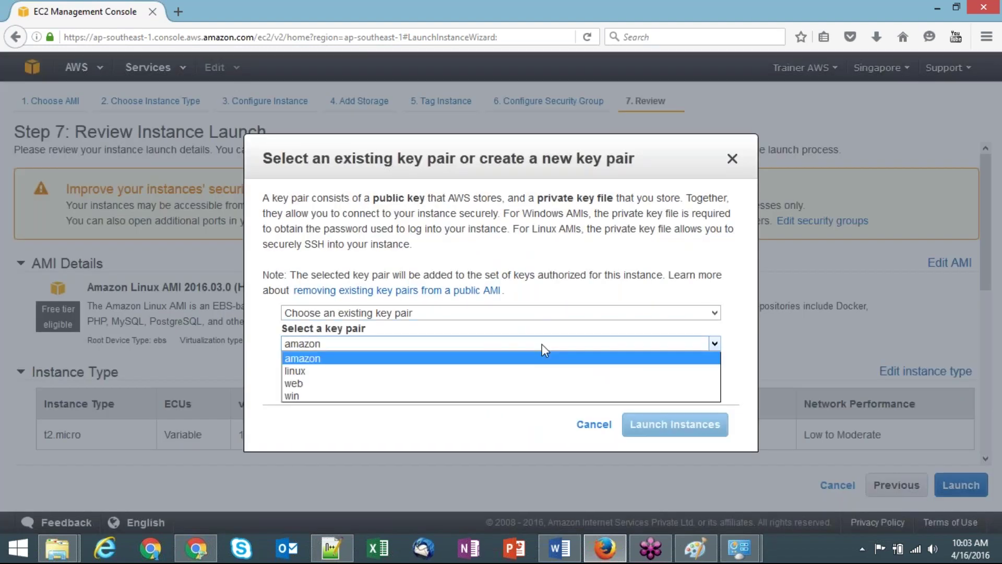
pyautogui.click(530, 371)
pyautogui.click(289, 367)
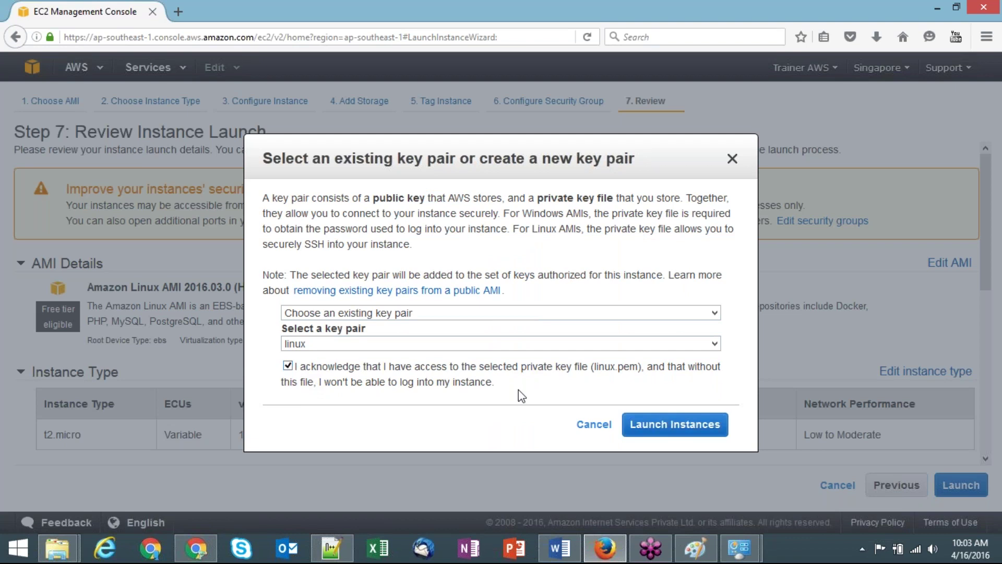
# Launch the new instance and open the instances list from the launch status page.
pyautogui.click(655, 432)
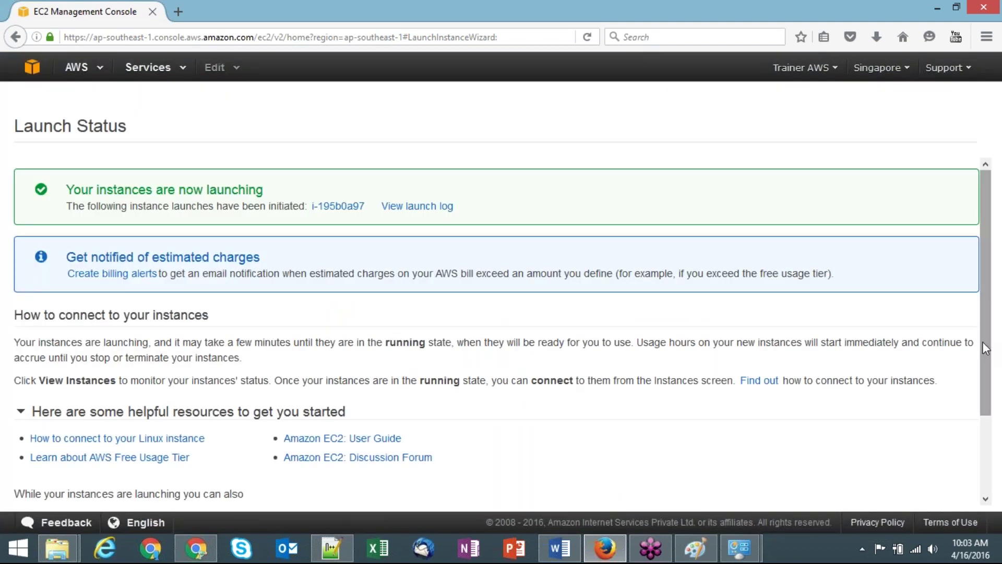
pyautogui.scroll(-1, 995, 391)
pyautogui.scroll(-2, 995, 390)
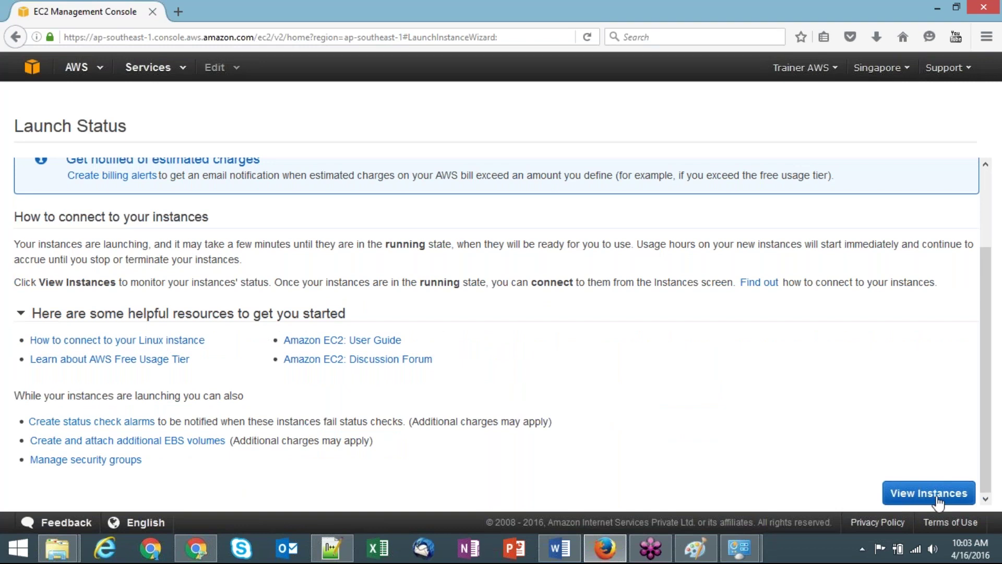
pyautogui.click(928, 492)
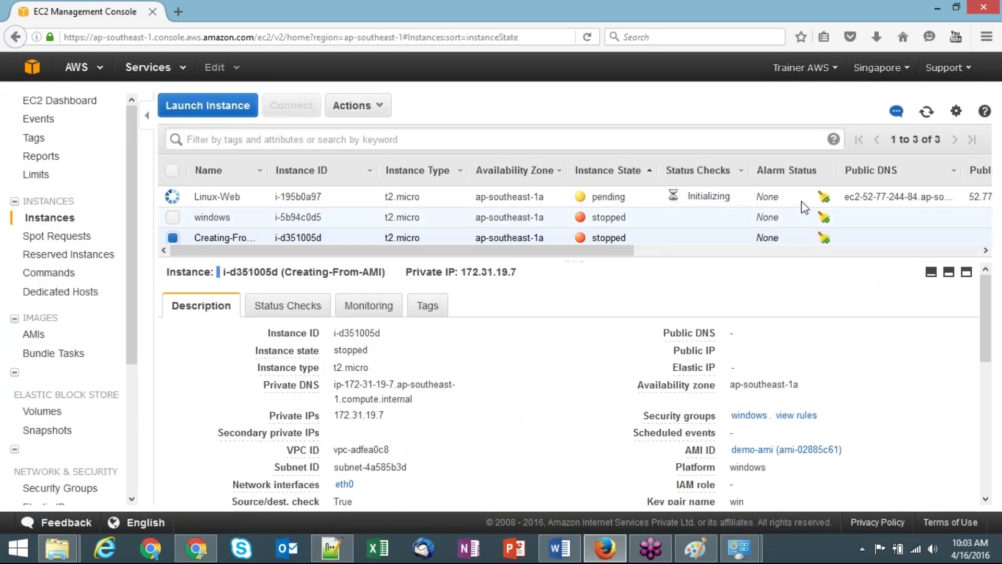
# Deselect the Creating-From-AMI instance, enlarge the list area, and refresh the instances list to check Linux-Web's state.
pyautogui.click(173, 239)
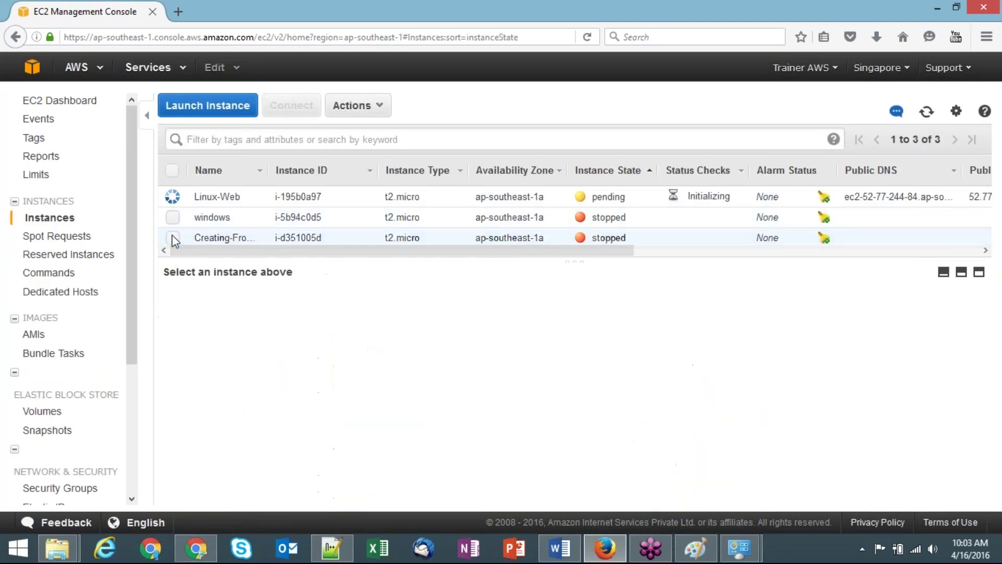
pyautogui.click(928, 112)
pyautogui.moveTo(574, 261); pyautogui.dragTo(577, 284)
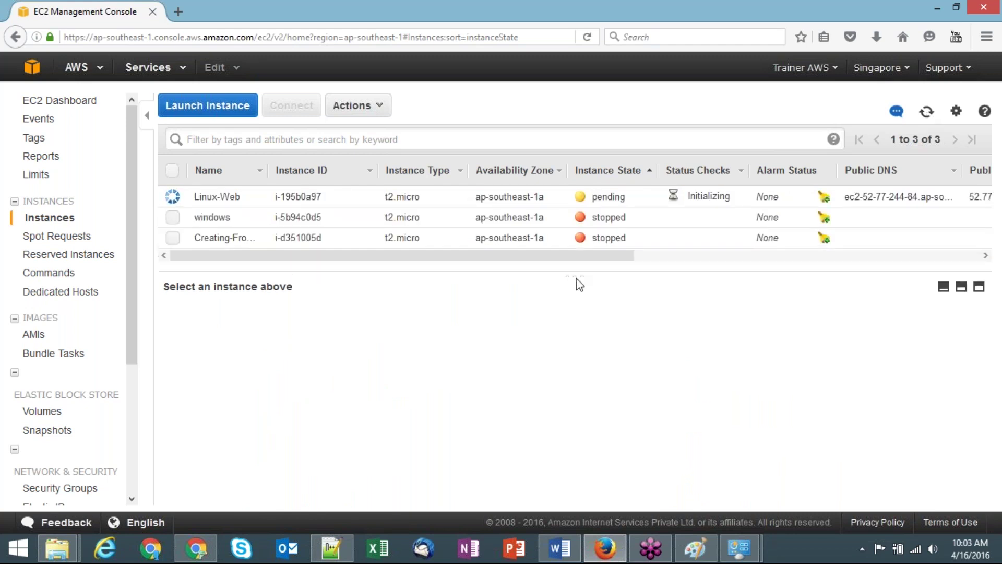
pyautogui.click(928, 116)
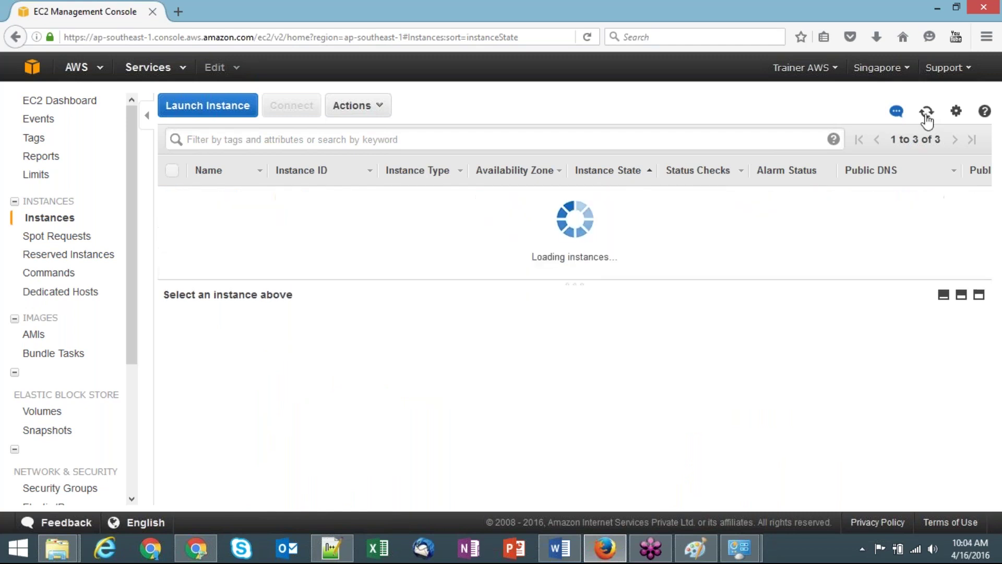
pyautogui.click(553, 547)
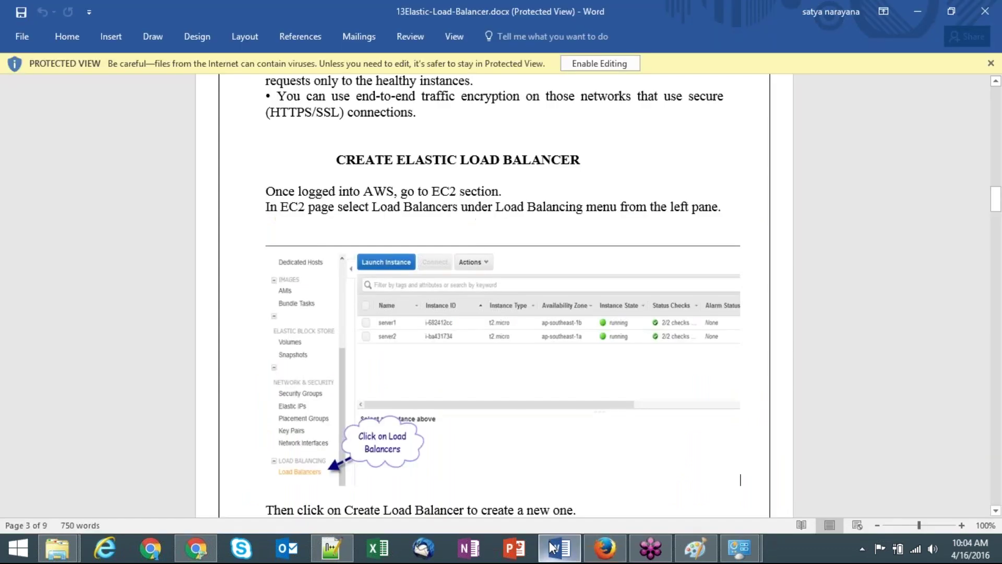
pyautogui.click(553, 547)
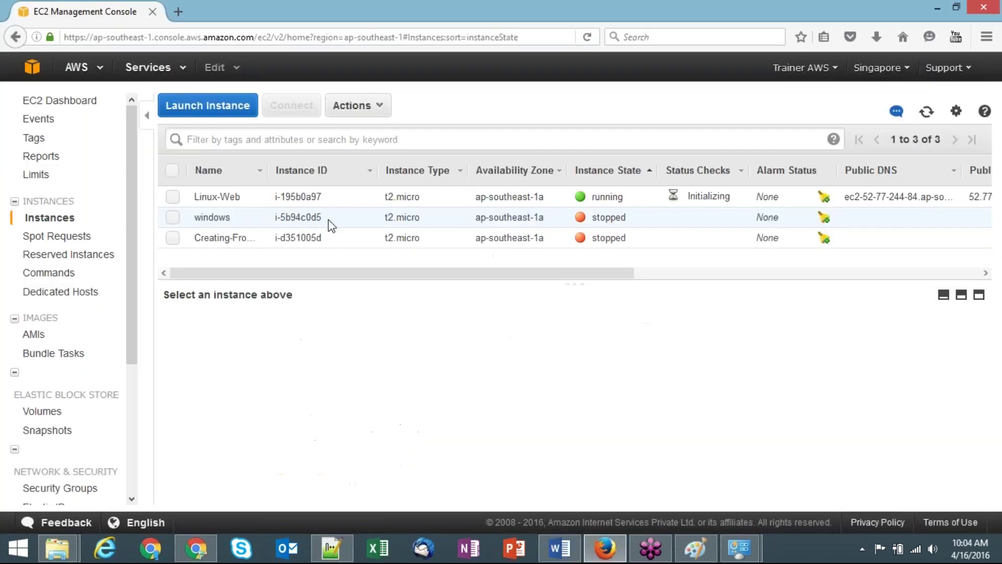
pyautogui.click(926, 113)
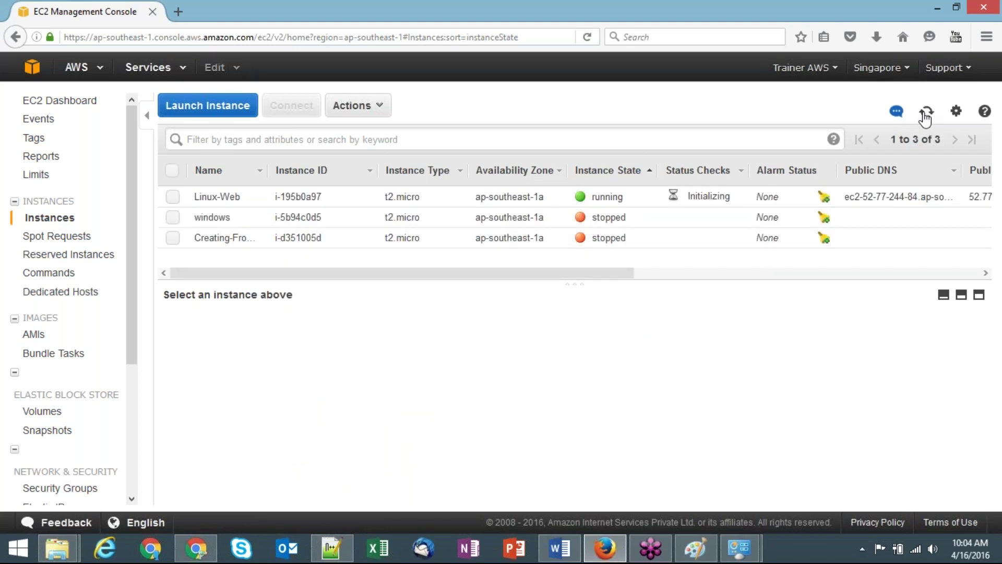
pyautogui.click(926, 114)
# Select the Linux-Web instance and copy its public IP address from the description.
pyautogui.click(258, 196)
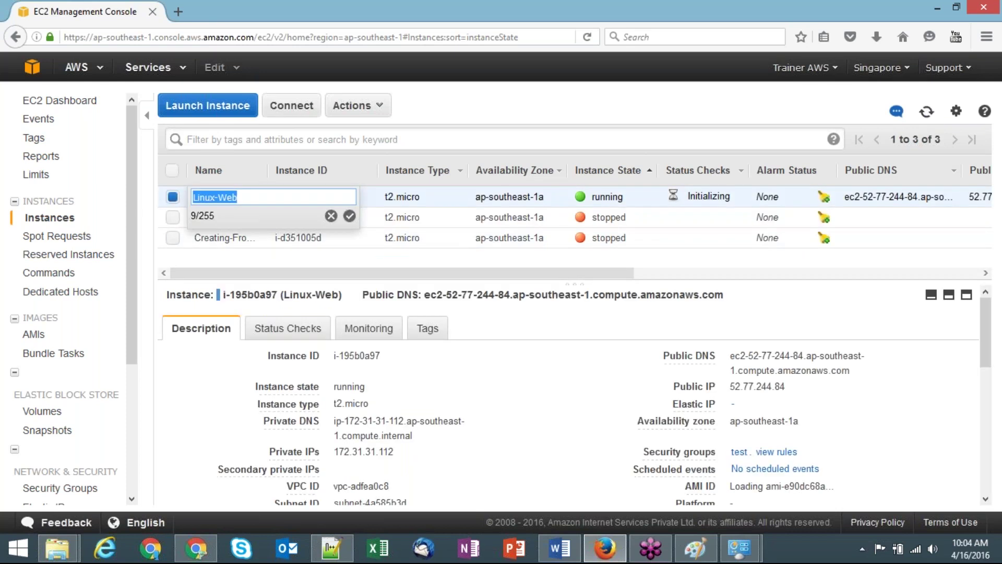
pyautogui.doubleClick(761, 385)
pyautogui.tripleClick(749, 387)
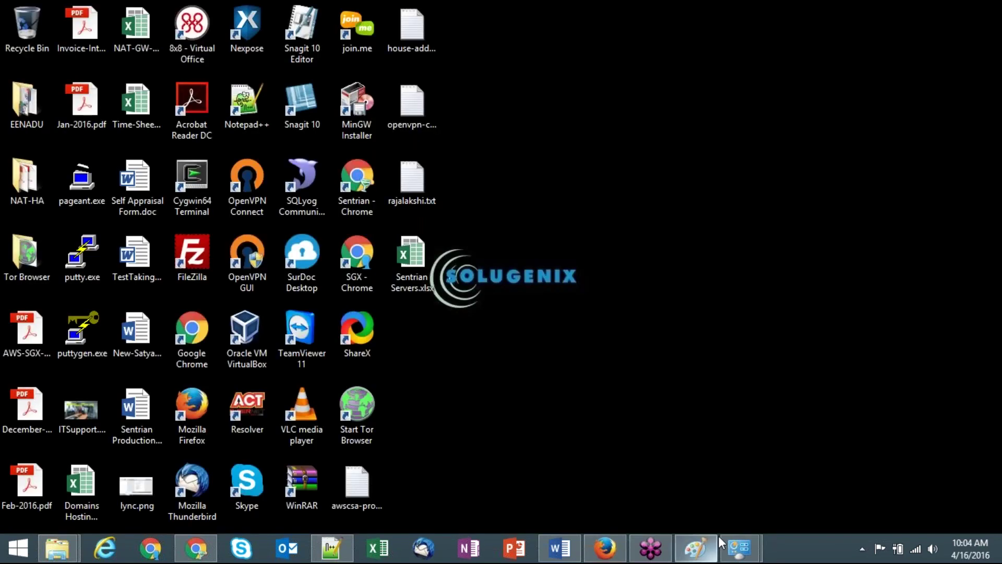
# Close the open Network Connection Details, Wi-Fi Status and Network and Sharing Center windows.
pyautogui.moveTo(738, 554)
pyautogui.click(813, 465)
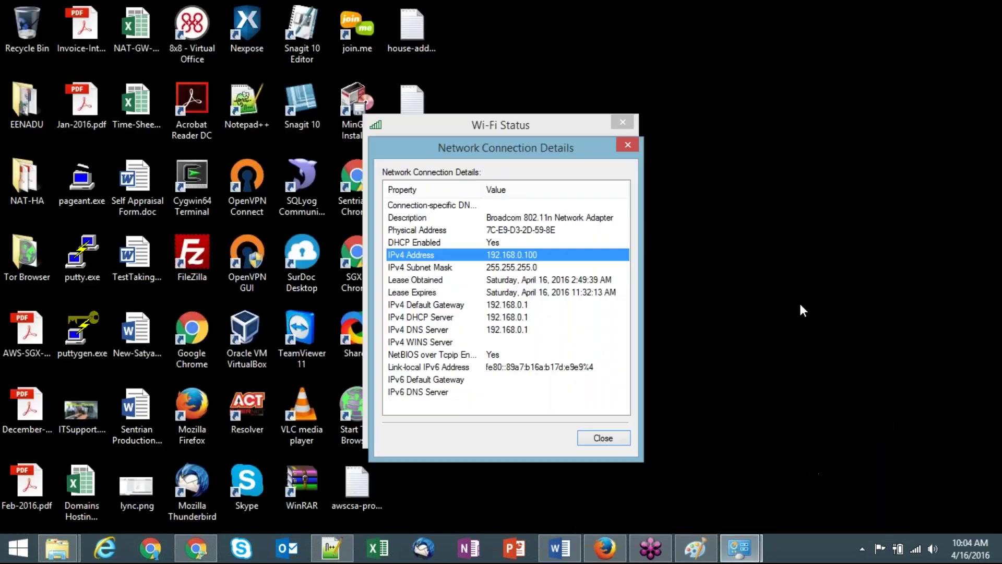
pyautogui.click(604, 439)
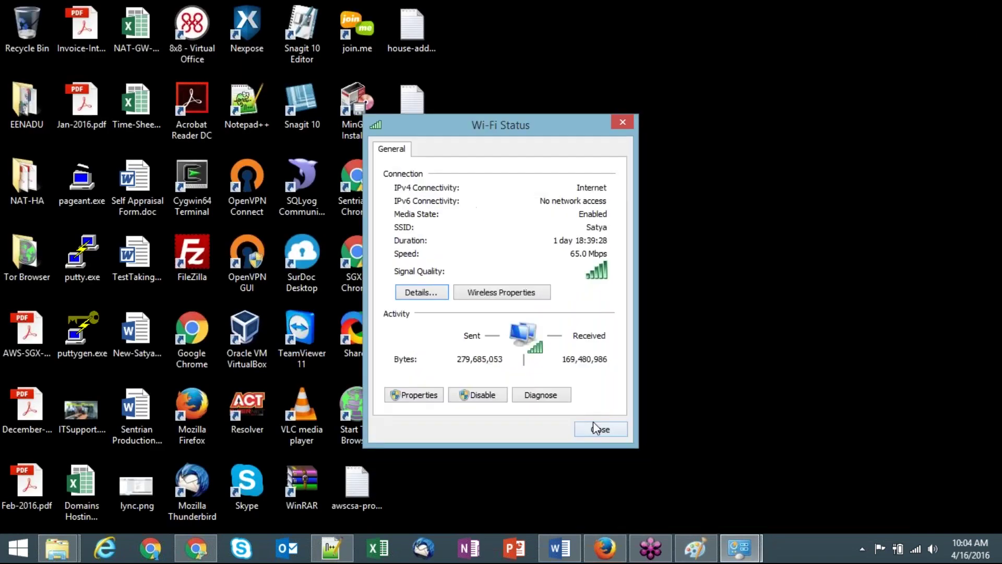
pyautogui.click(593, 422)
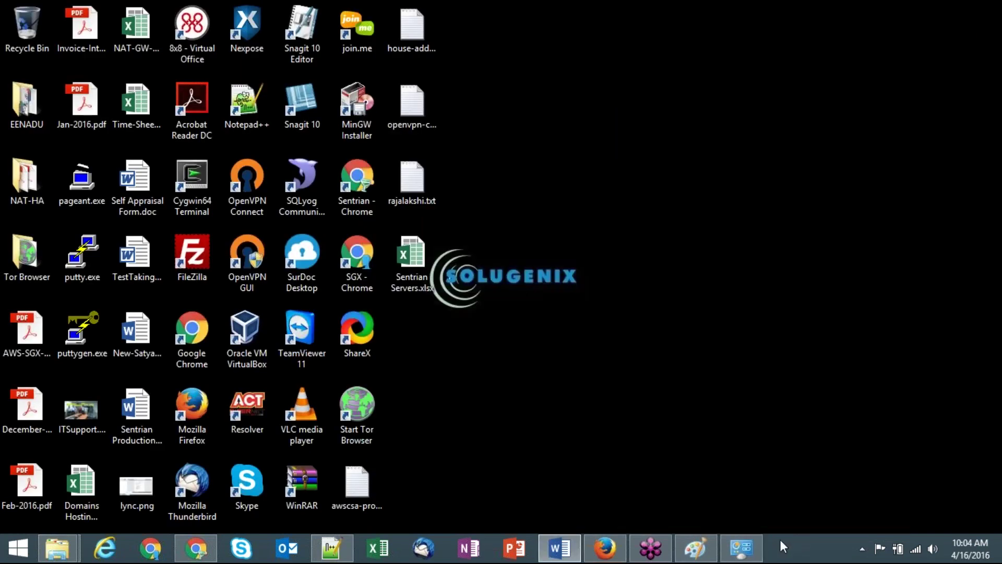
pyautogui.moveTo(741, 548)
pyautogui.click(750, 405)
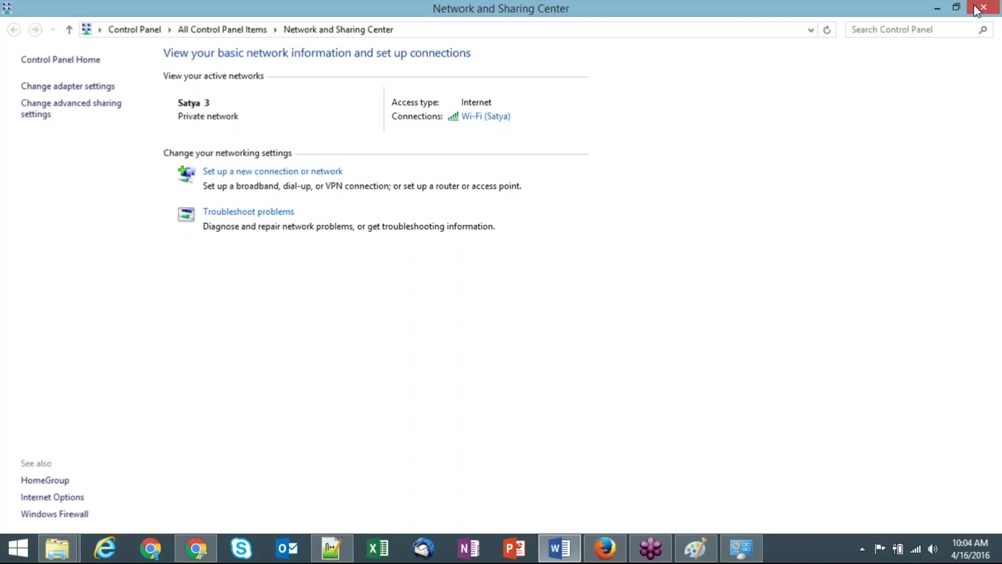
pyautogui.click(983, 8)
# Open PuTTY from the desktop and enter 52.77.244.84 as the host with an SSH connection on port 22.
pyautogui.click(608, 548)
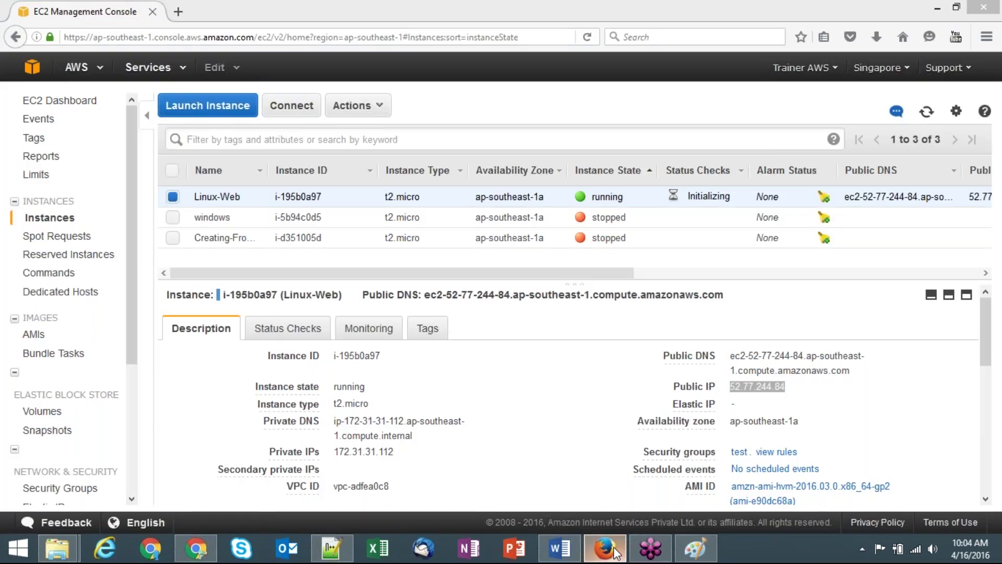
pyautogui.click(605, 548)
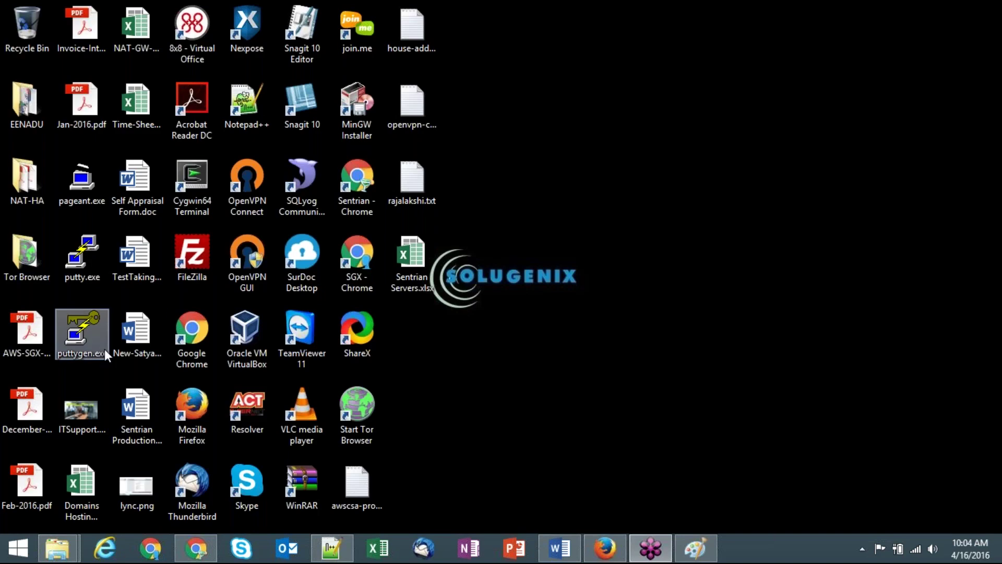
pyautogui.click(86, 271)
pyautogui.doubleClick(87, 271)
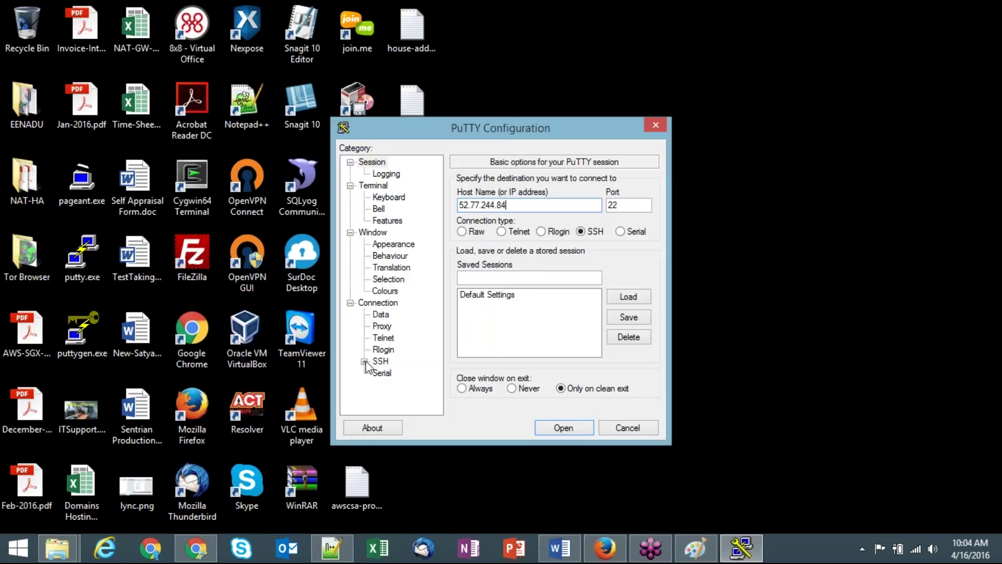
# Set linux.ppk from Downloads as the SSH authentication private key file, connect to the host, and accept its host key.
pyautogui.click(364, 362)
pyautogui.click(392, 364)
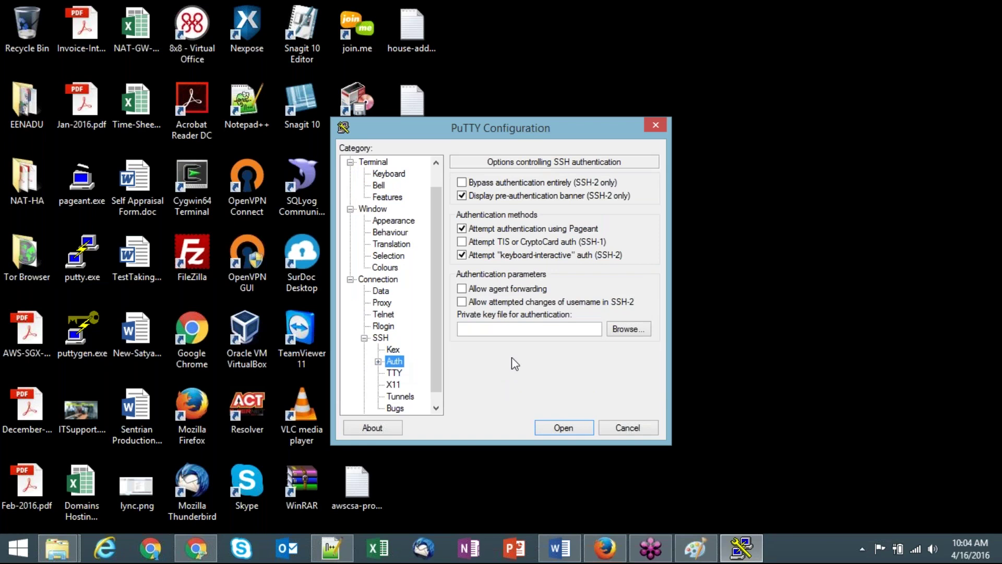
pyautogui.click(640, 328)
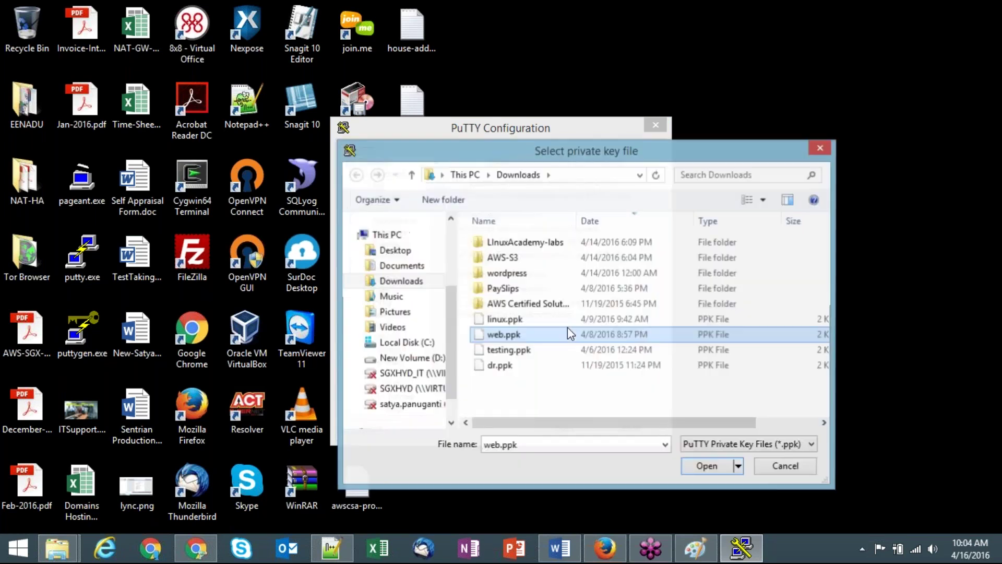
pyautogui.click(529, 322)
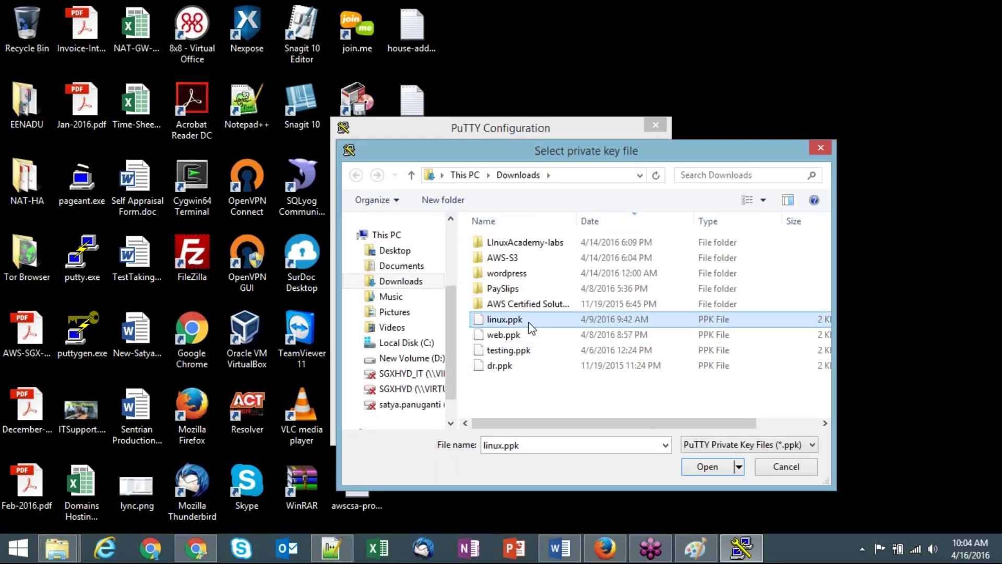
pyautogui.doubleClick(531, 322)
pyautogui.click(563, 425)
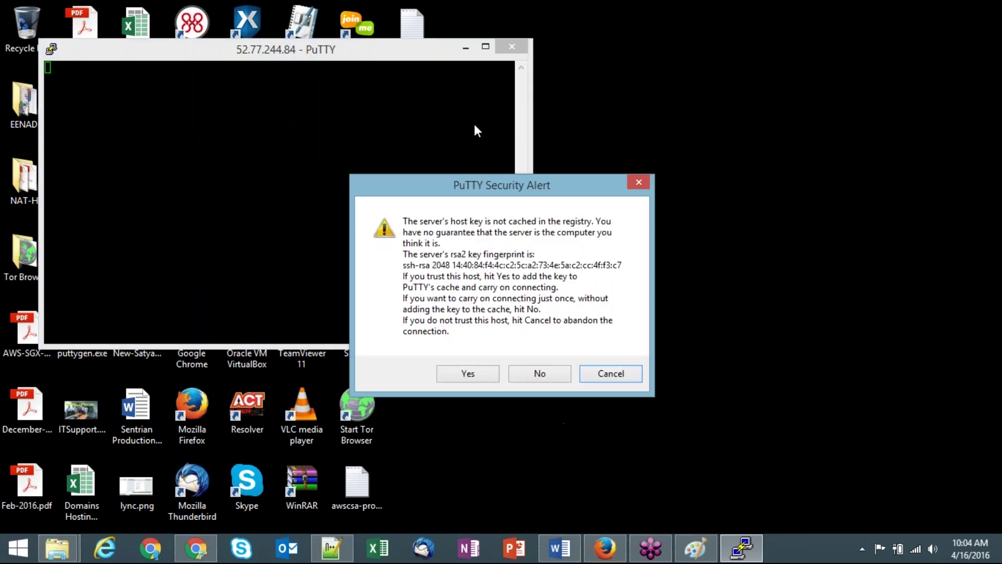
pyautogui.click(470, 366)
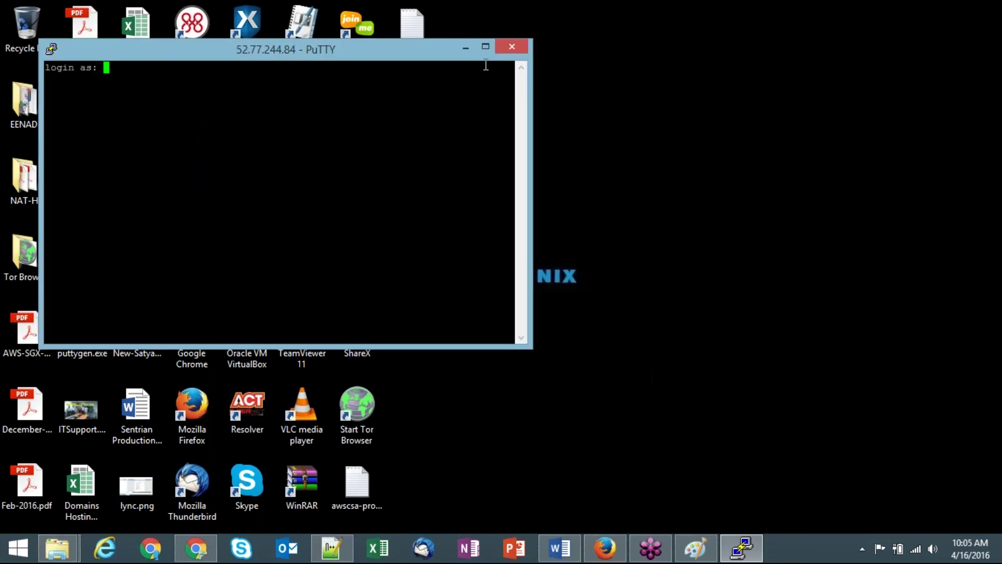
# Maximize the terminal window and change the session's colour settings to use system colours.
pyautogui.click(484, 47)
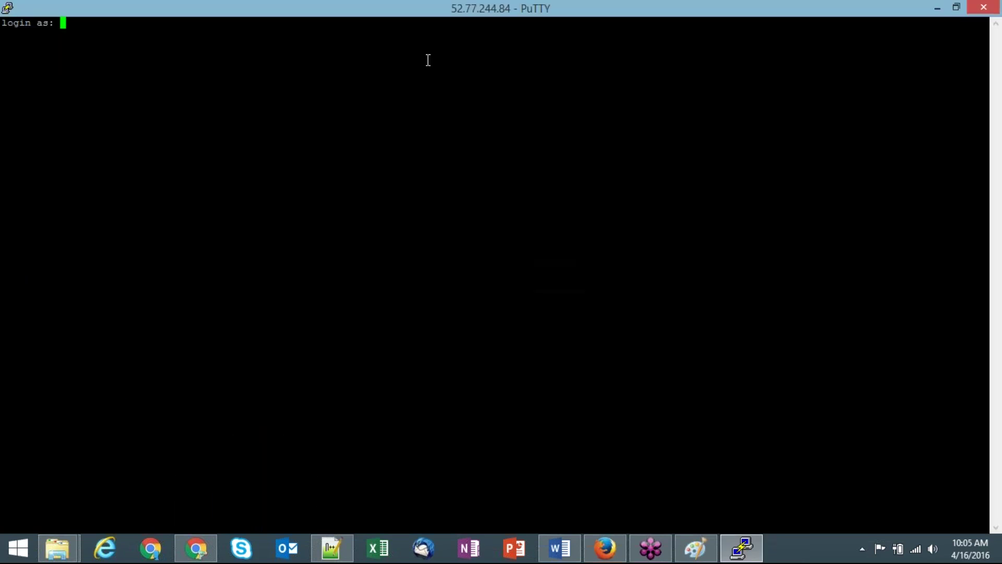
pyautogui.rightClick(369, 5)
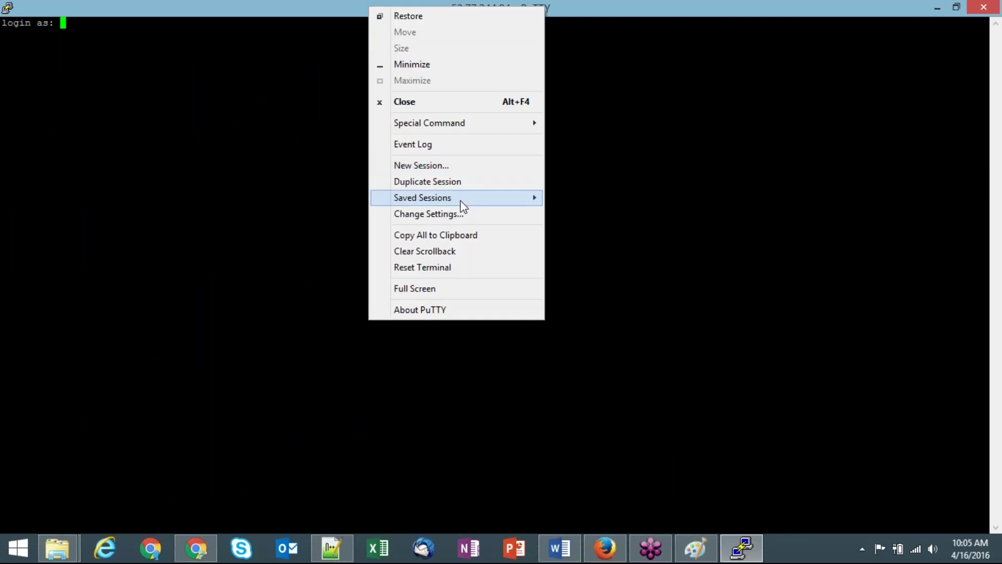
pyautogui.click(464, 215)
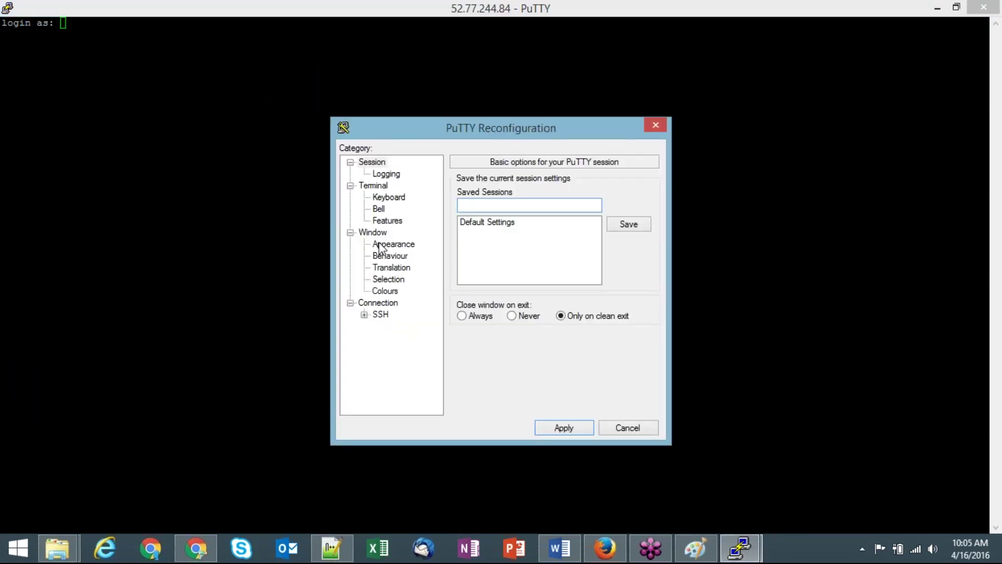
pyautogui.click(378, 245)
pyautogui.click(389, 290)
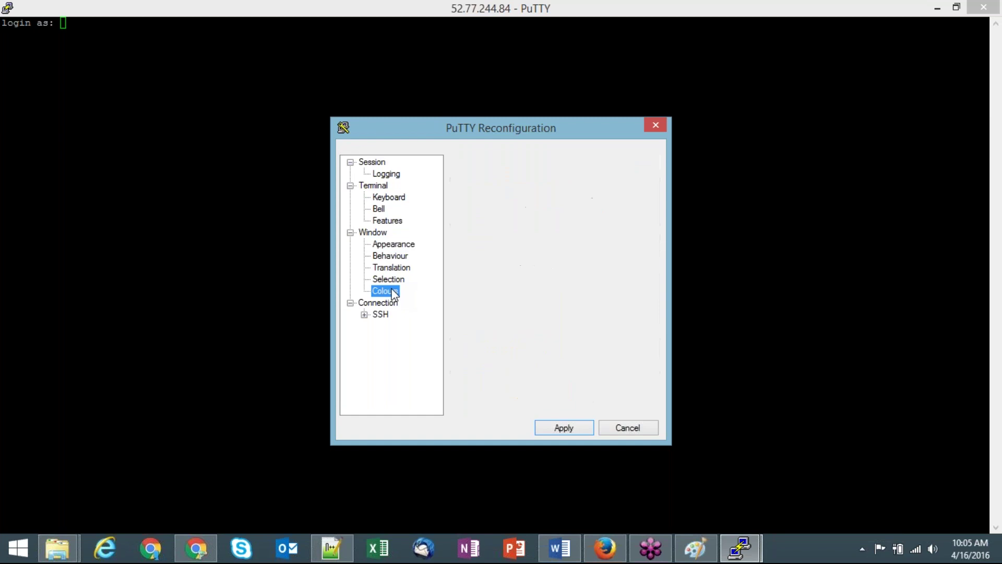
pyautogui.click(491, 258)
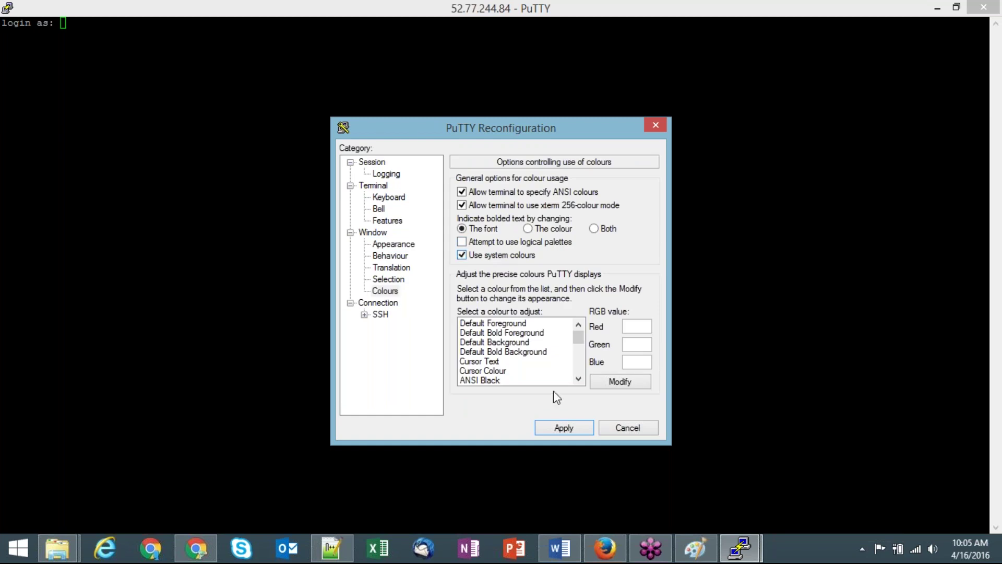
pyautogui.click(561, 427)
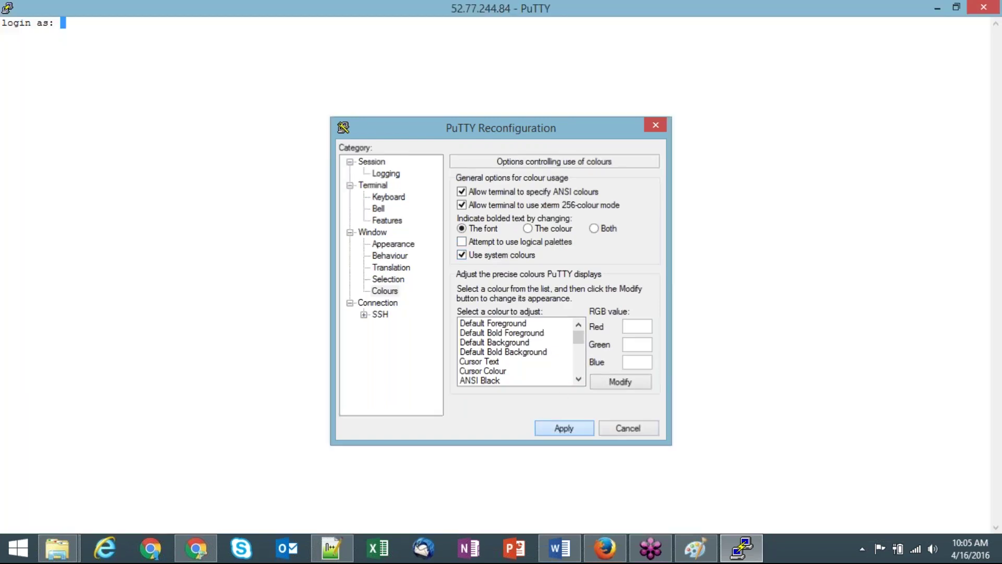
# Log in as ec2-user and switch to the root shell with sudo -i.
pyautogui.write('ec2-user')
pyautogui.press('Return')
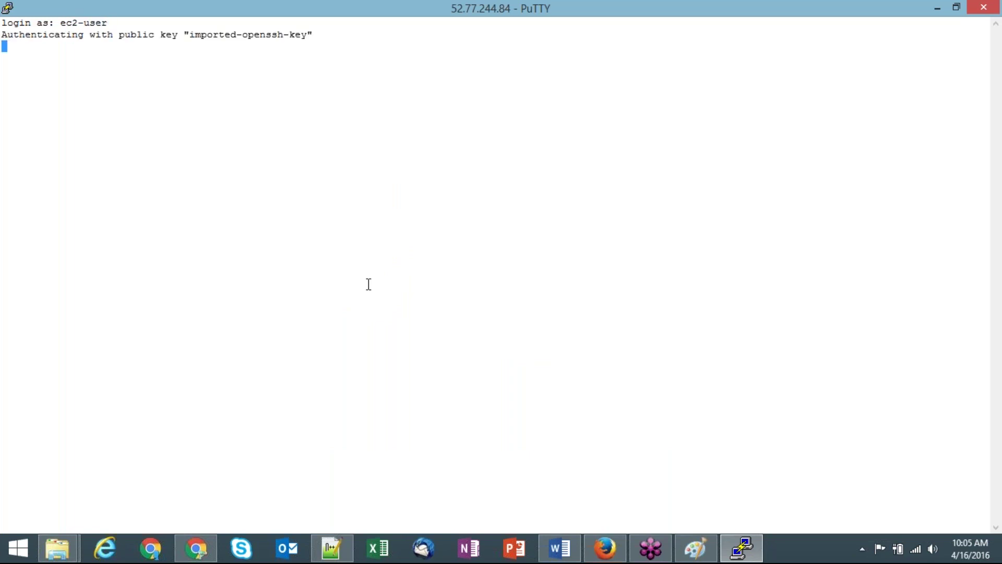
pyautogui.write('sudo -i')
pyautogui.press('Return')
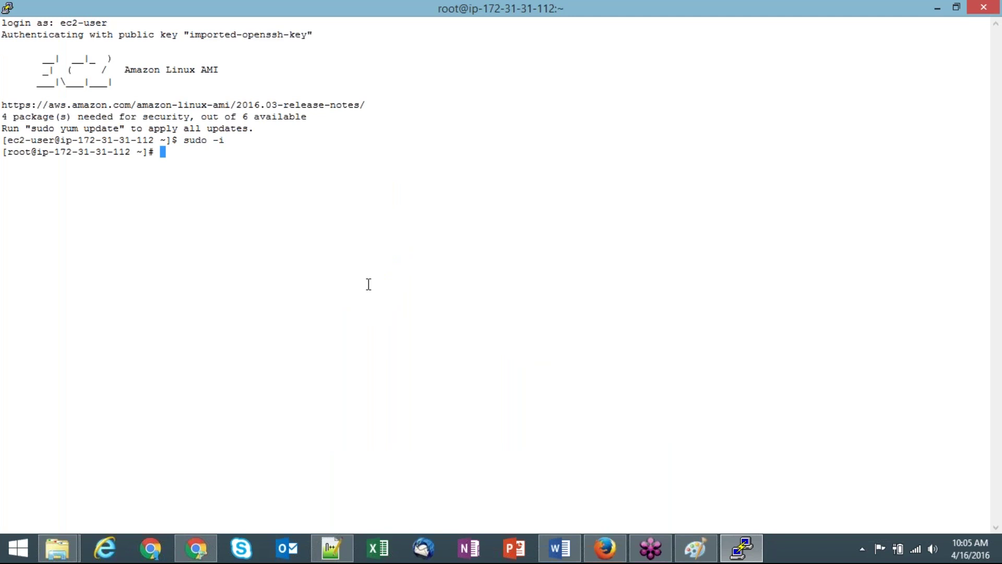
# Install the Apache web server with yum install httpd and confirm the package download with y.
pyautogui.write('yum install httpd')
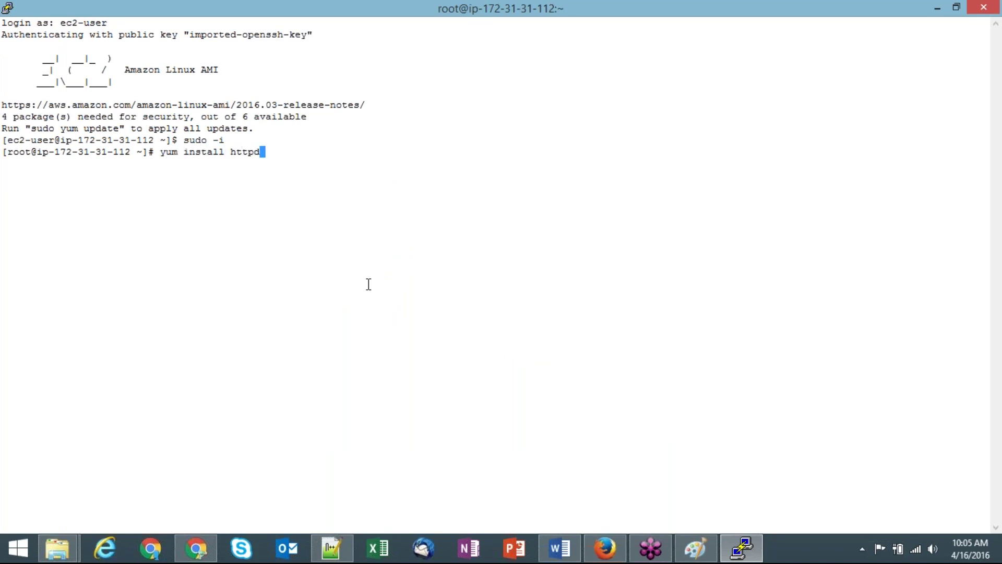
pyautogui.press('Return')
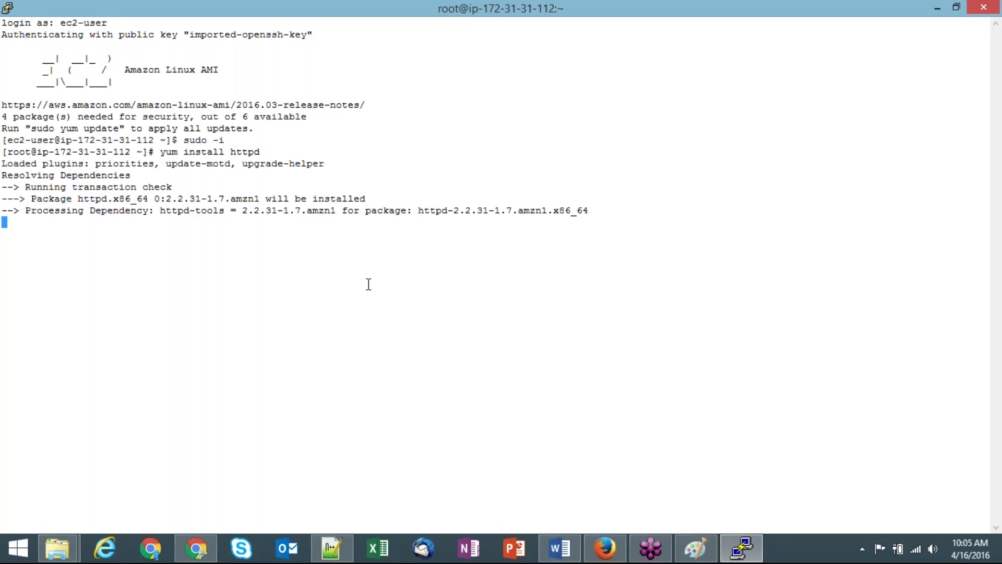
pyautogui.write('y')
pyautogui.press('Return')
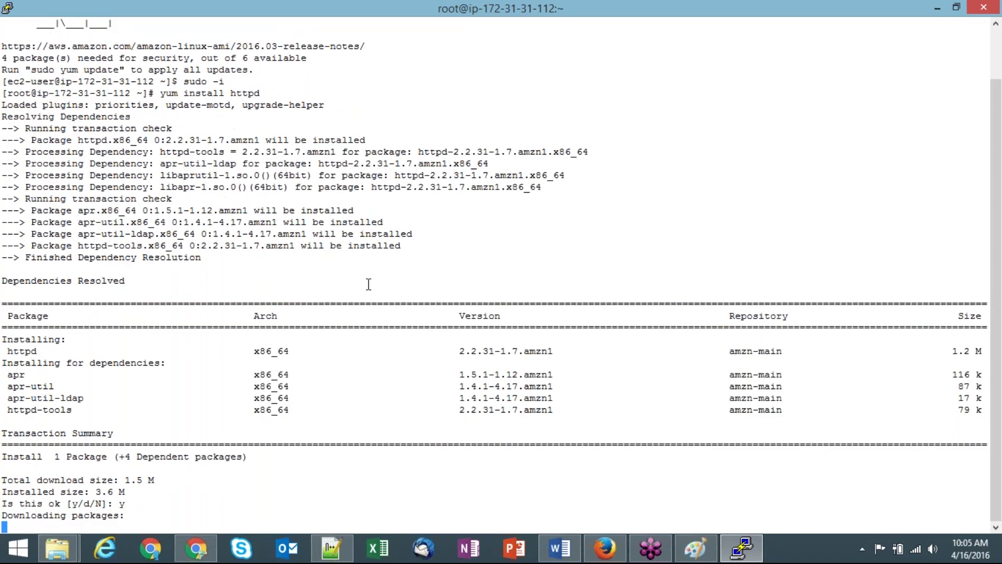
# Start the Apache web server with service httpd start.
pyautogui.write('service h')
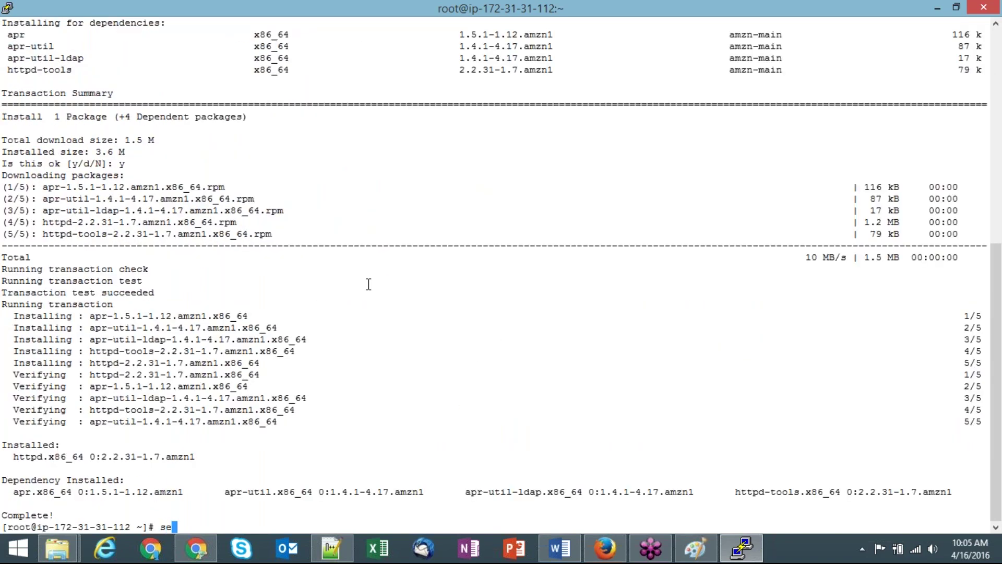
pyautogui.write('ttpd start')
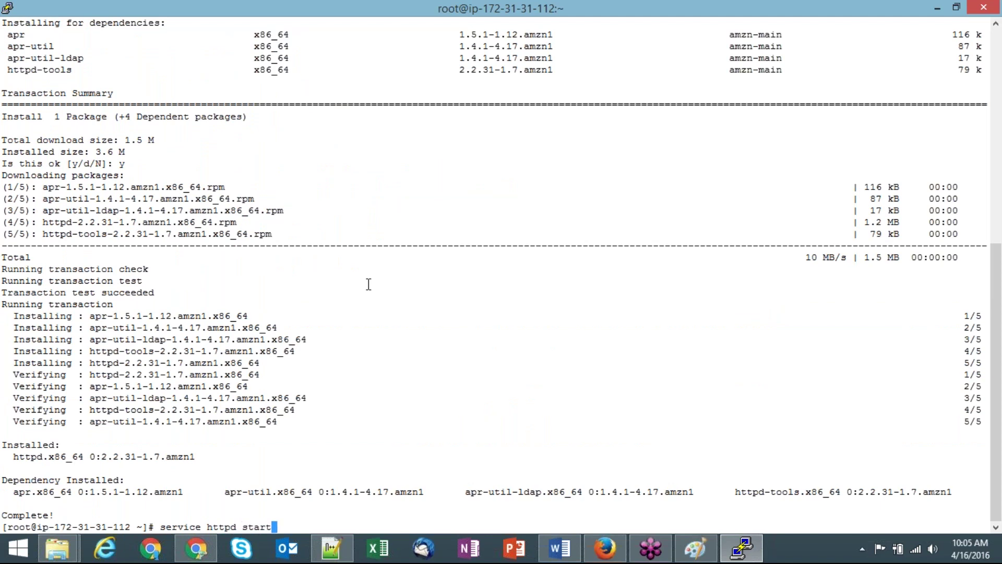
pyautogui.press('Return')
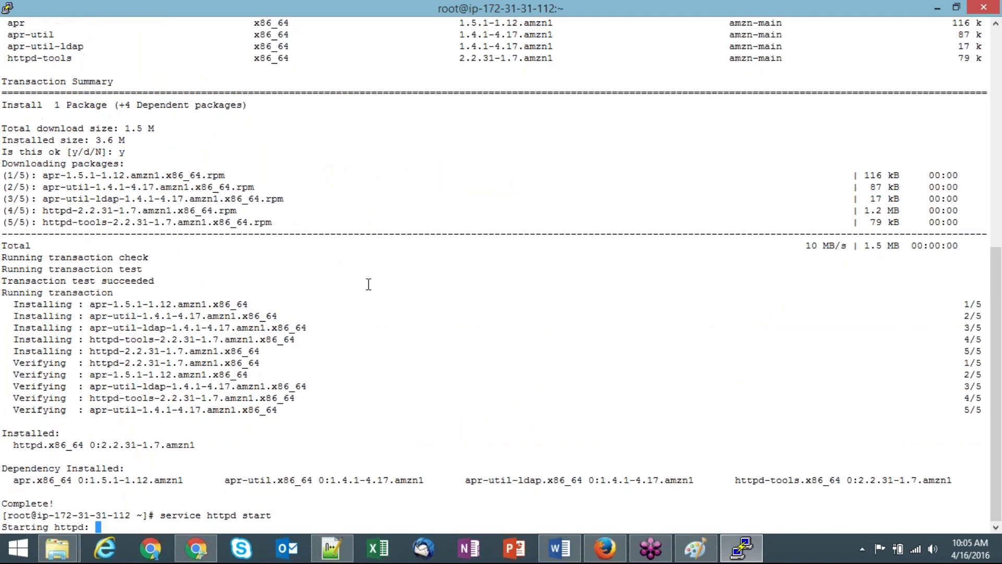
# Take the Linux-Web instance's public IP from the EC2 console and load 52.77.244.84 in a new Chrome tab.
pyautogui.click(184, 557)
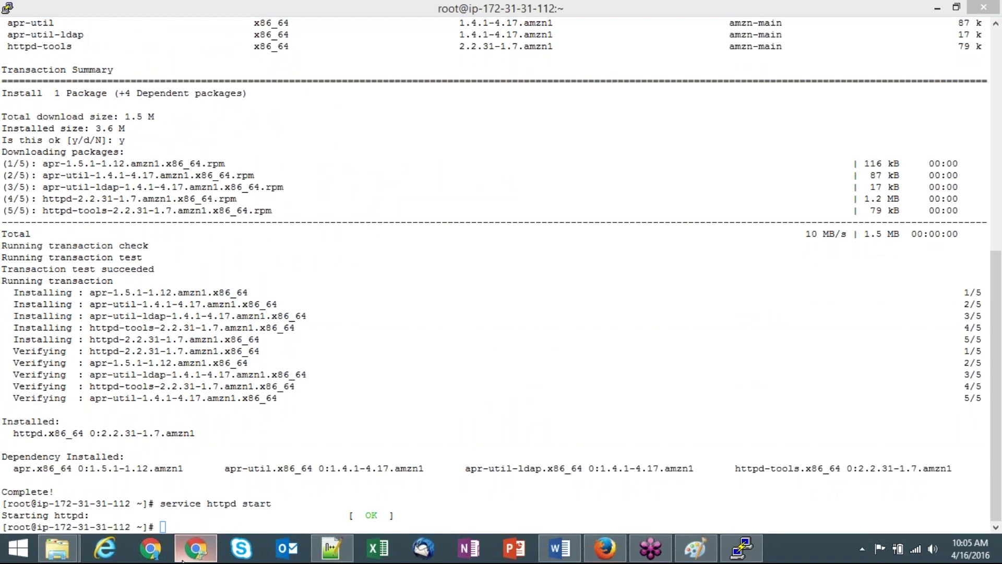
pyautogui.click(614, 554)
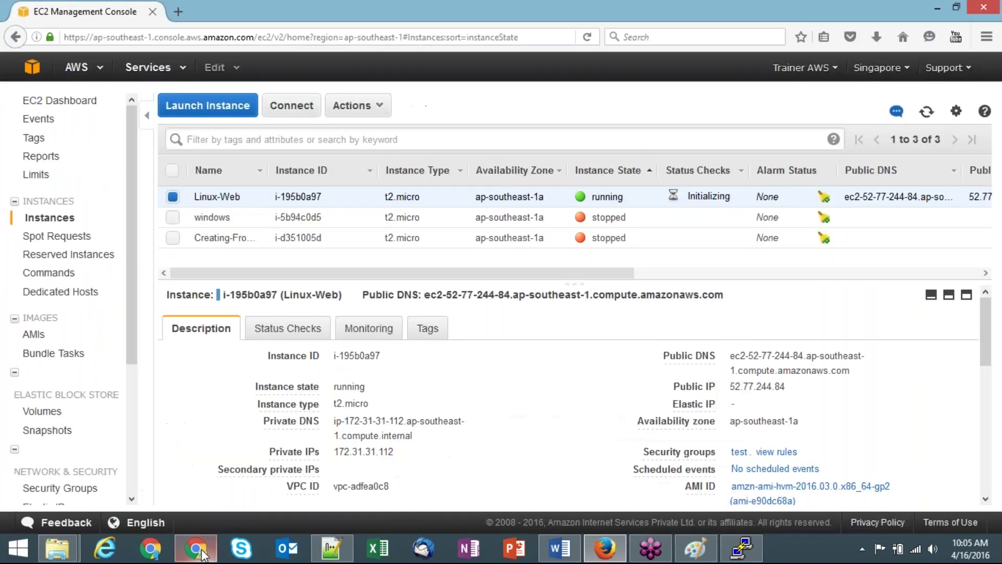
pyautogui.click(196, 548)
pyautogui.hotkey('ctrl', 't')
pyautogui.write('52.77.244.84')
pyautogui.press('Return')
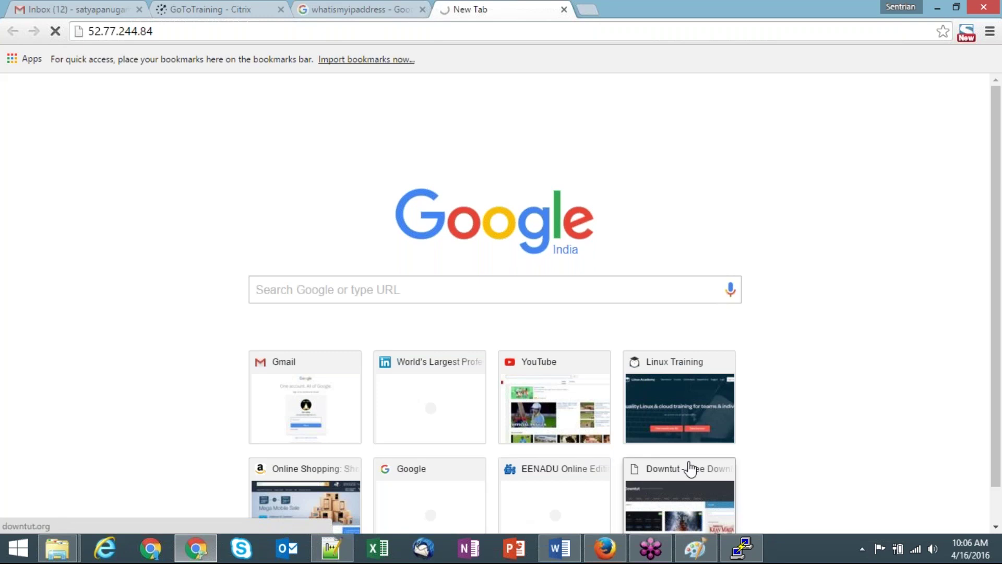
# In the Firefox EC2 console, open Linux-Web's test security group in a new tab and review the source of its inbound HTTP rule.
pyautogui.click(743, 548)
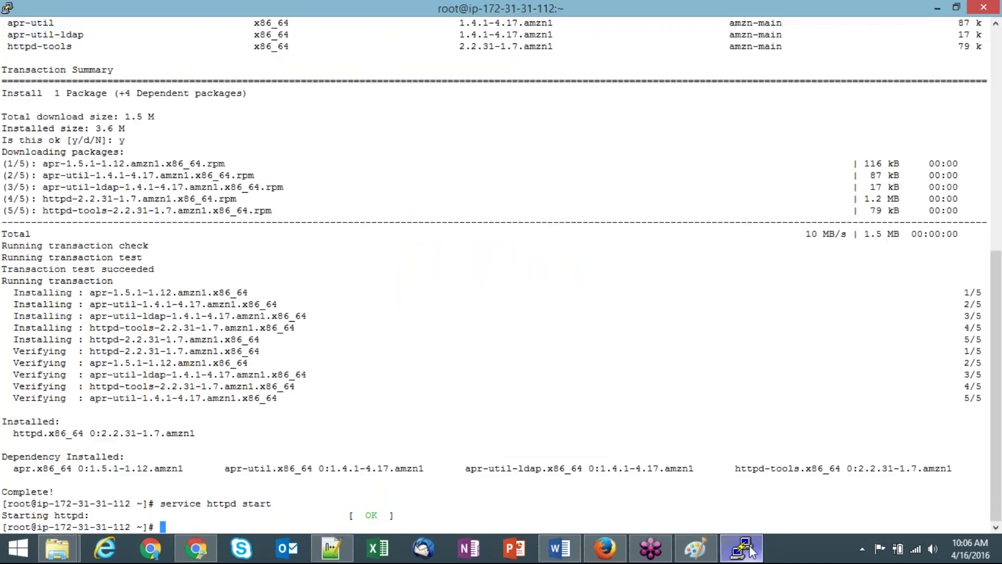
pyautogui.click(605, 549)
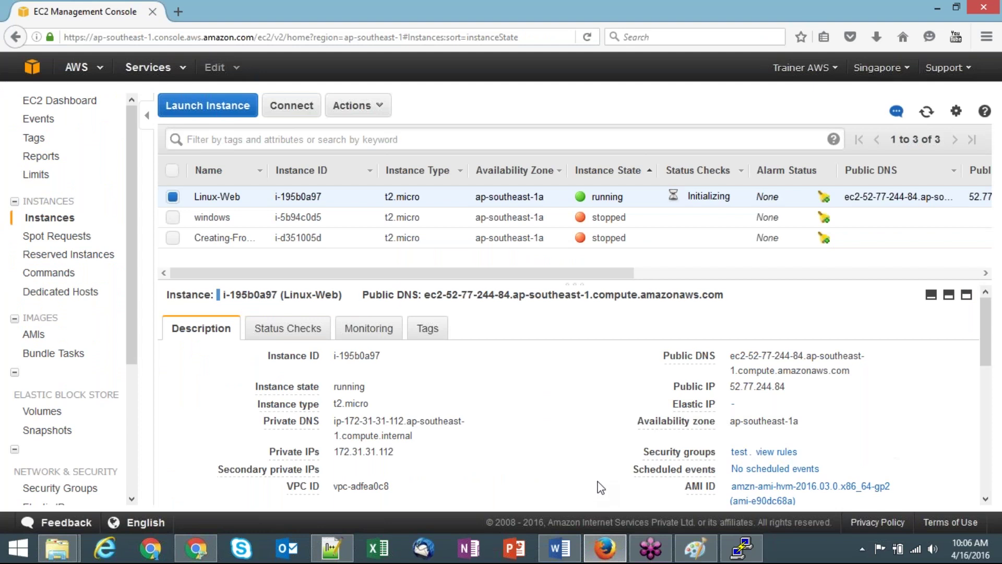
pyautogui.rightClick(739, 456)
pyautogui.click(799, 322)
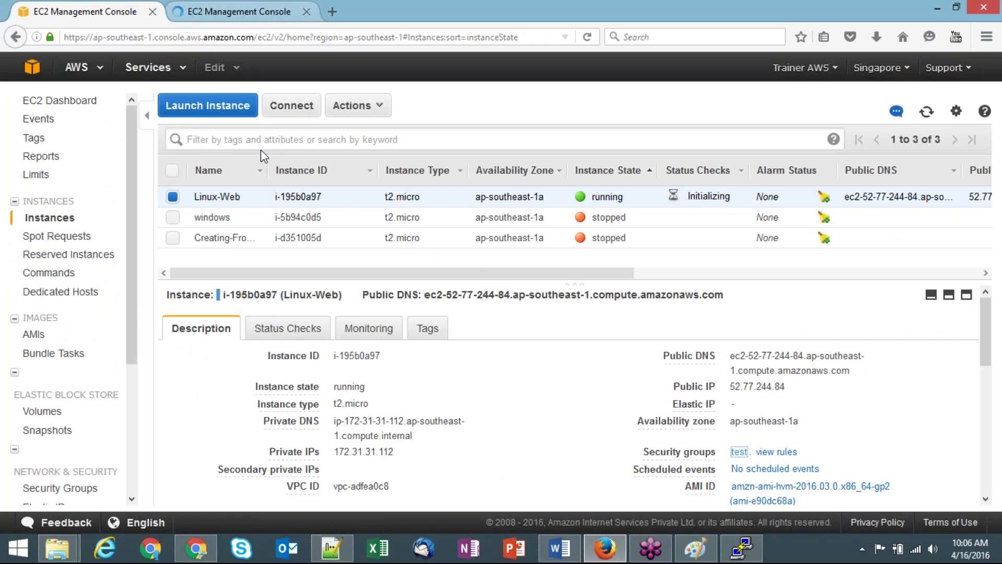
pyautogui.hotkey('ctrl', 'Tab')
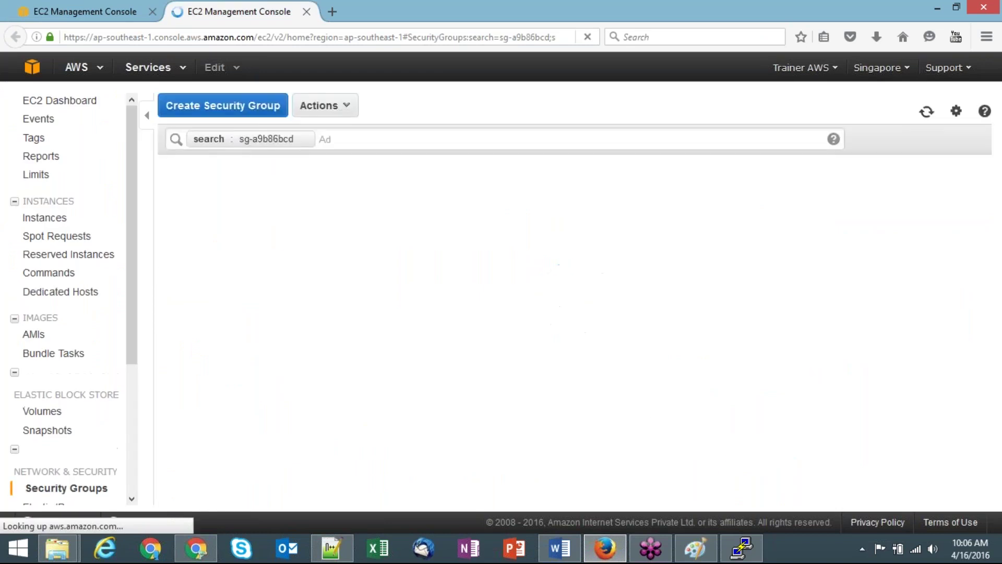
pyautogui.click(268, 321)
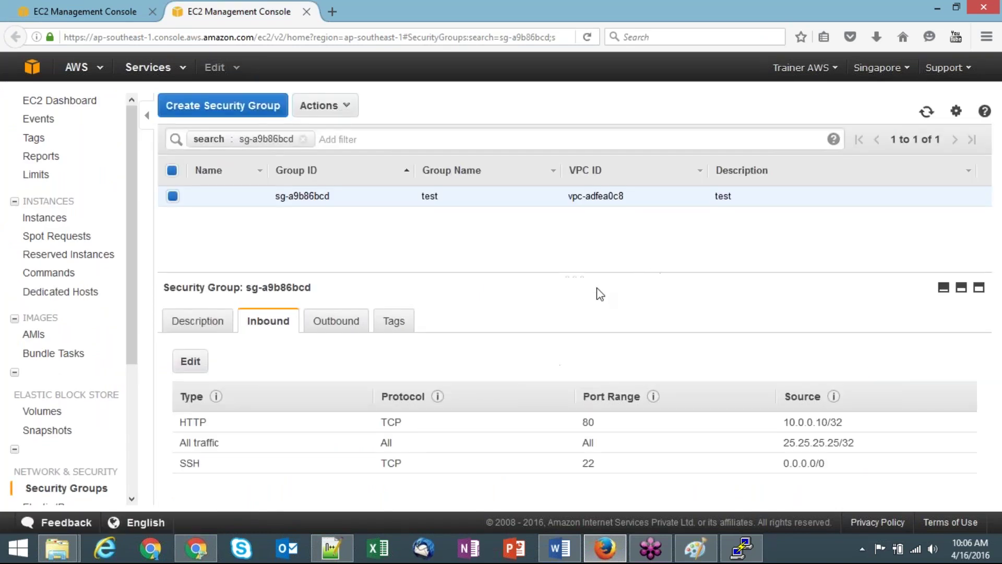
pyautogui.moveTo(579, 272); pyautogui.dragTo(575, 231)
pyautogui.doubleClick(201, 380)
pyautogui.doubleClick(815, 382)
pyautogui.click(763, 317)
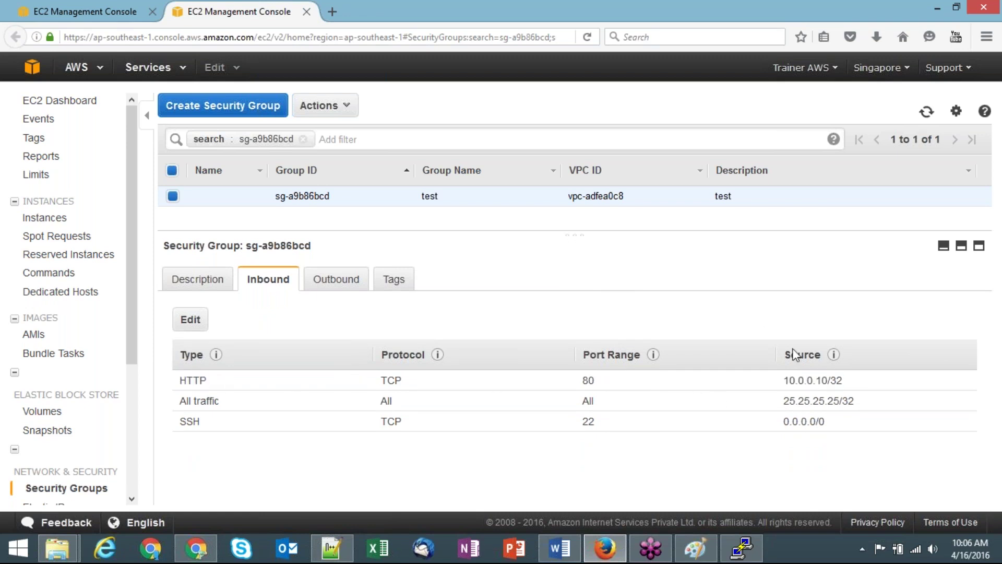
pyautogui.doubleClick(819, 382)
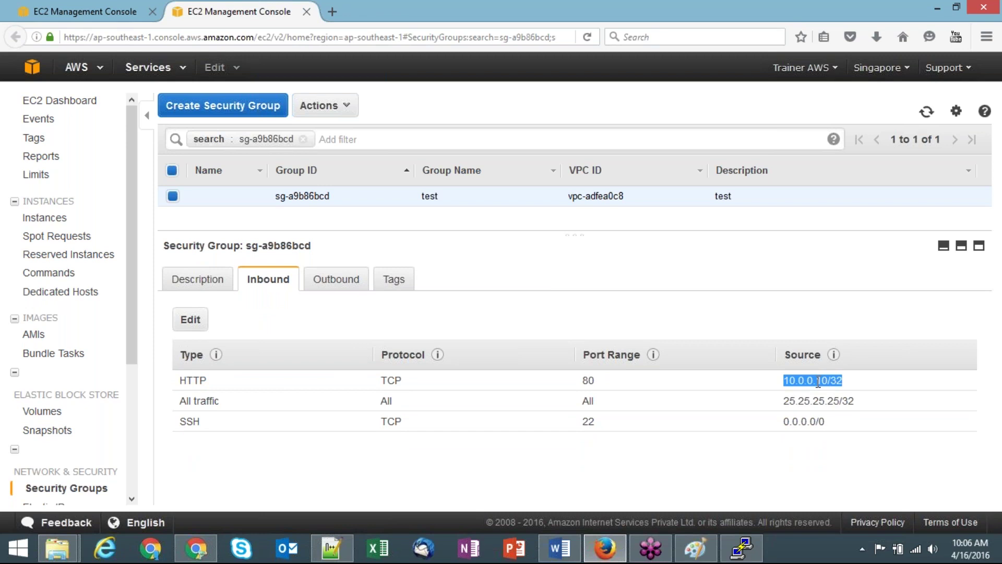
pyautogui.click(752, 341)
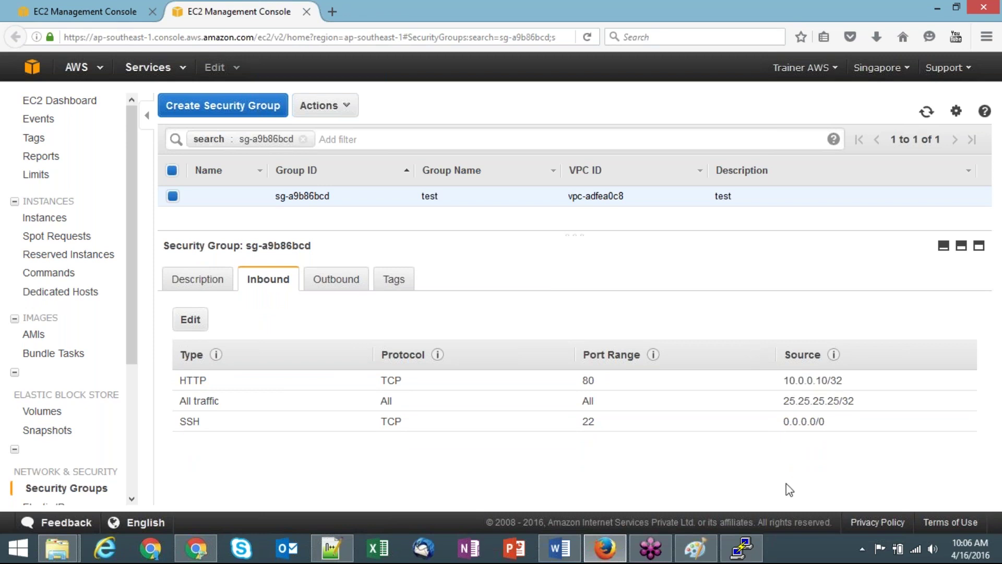
# Add an inbound HTTP rule for port 80 with source Anywhere (0.0.0.0/0) to the test security group and save it.
pyautogui.click(198, 324)
pyautogui.click(225, 387)
pyautogui.click(269, 342)
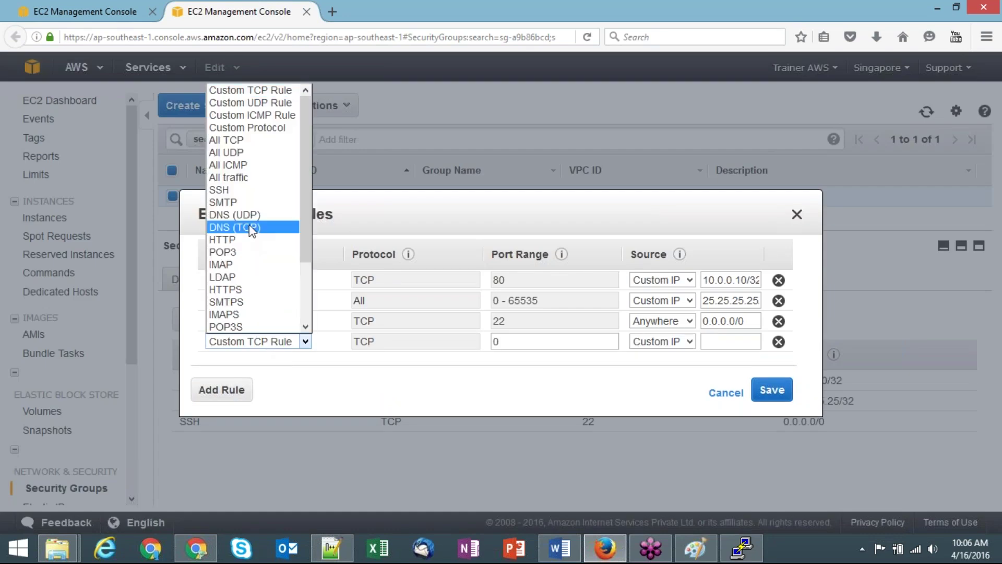
pyautogui.click(242, 240)
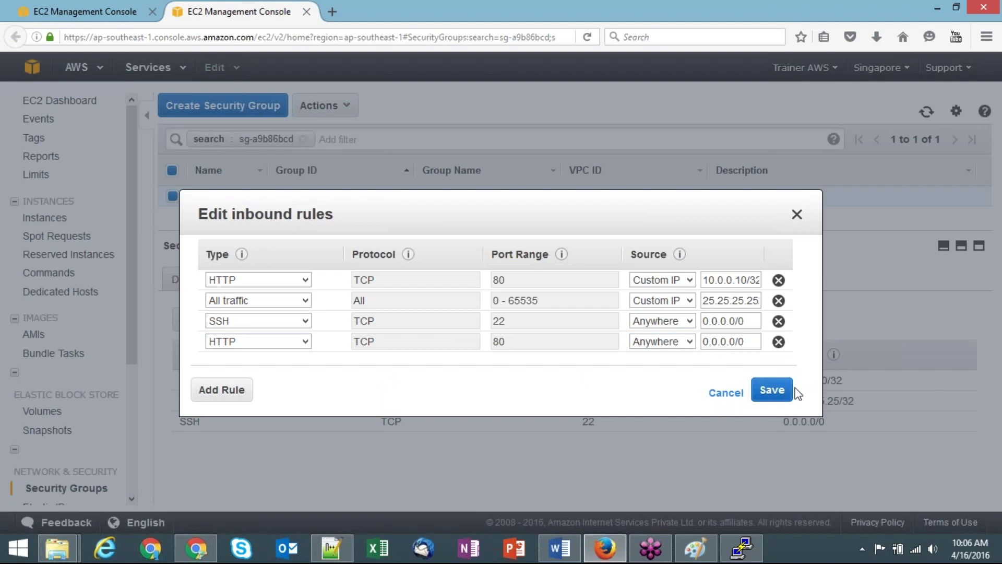
pyautogui.click(773, 399)
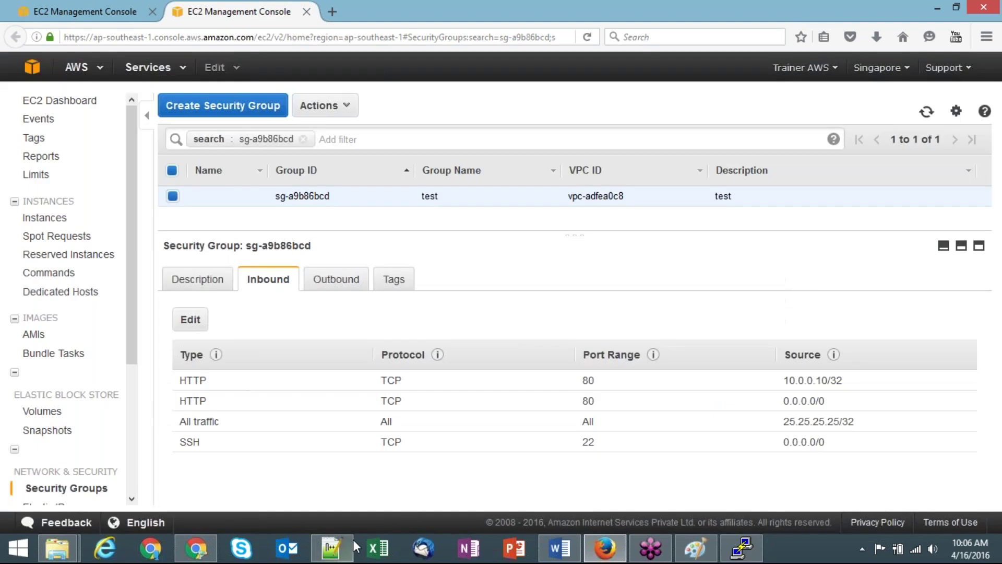
# Return to Chrome and check the page served at 52.77.244.84, reading its heading.
pyautogui.click(207, 555)
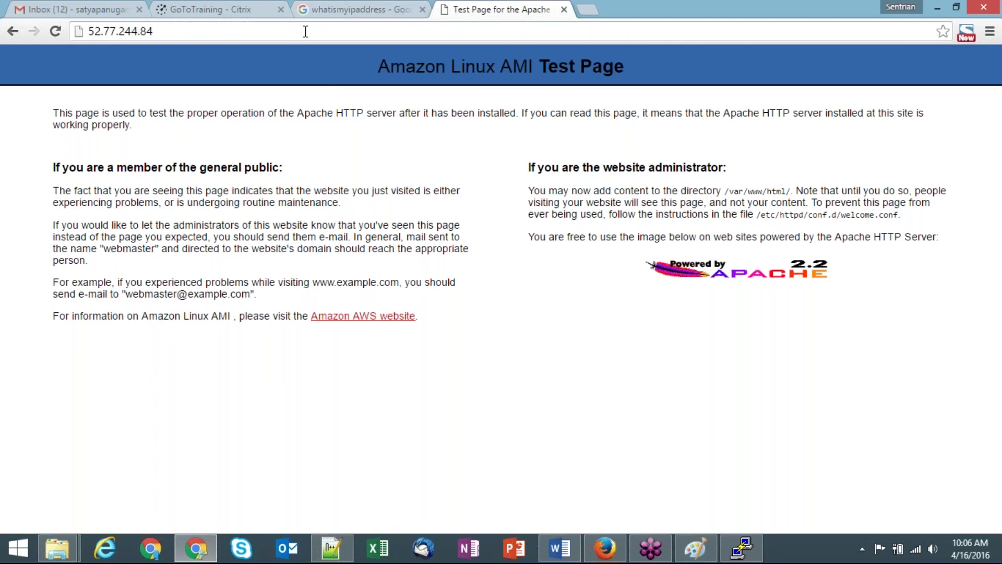
pyautogui.tripleClick(543, 65)
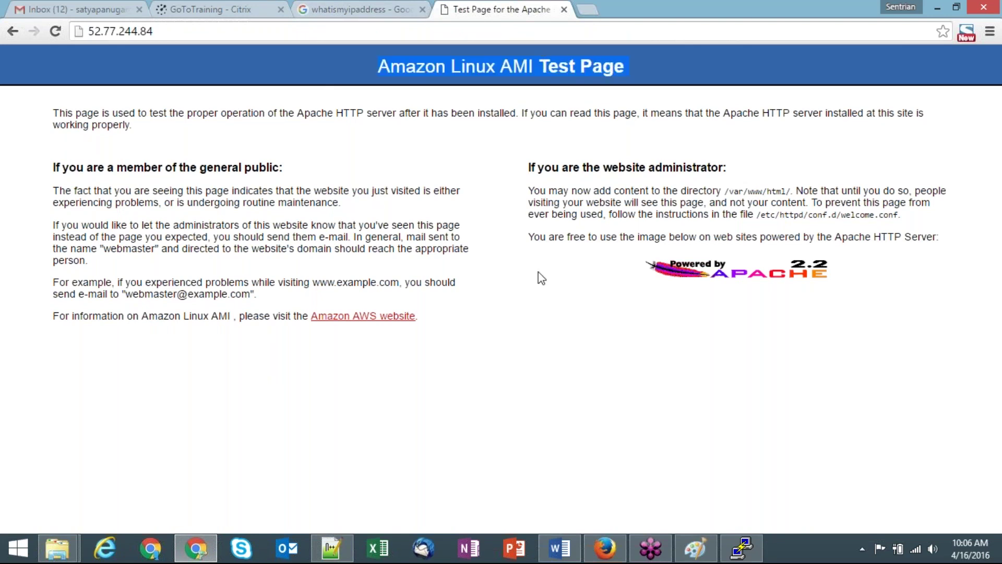
pyautogui.click(541, 278)
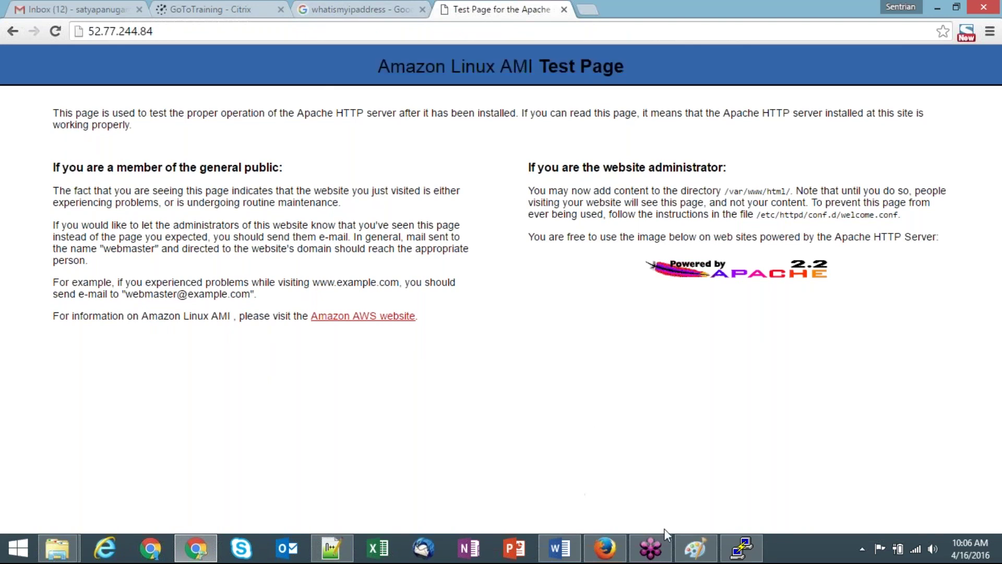
# In the PuTTY terminal, change to the web root with cd /var/www/html/ and list its contents with ls.
pyautogui.click(729, 557)
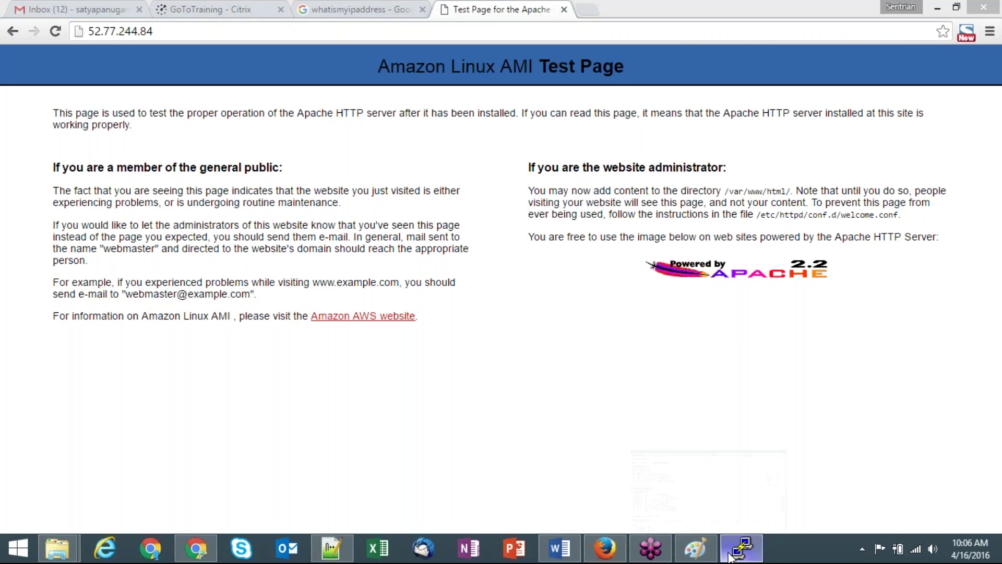
pyautogui.write('cd /var/www/html/')
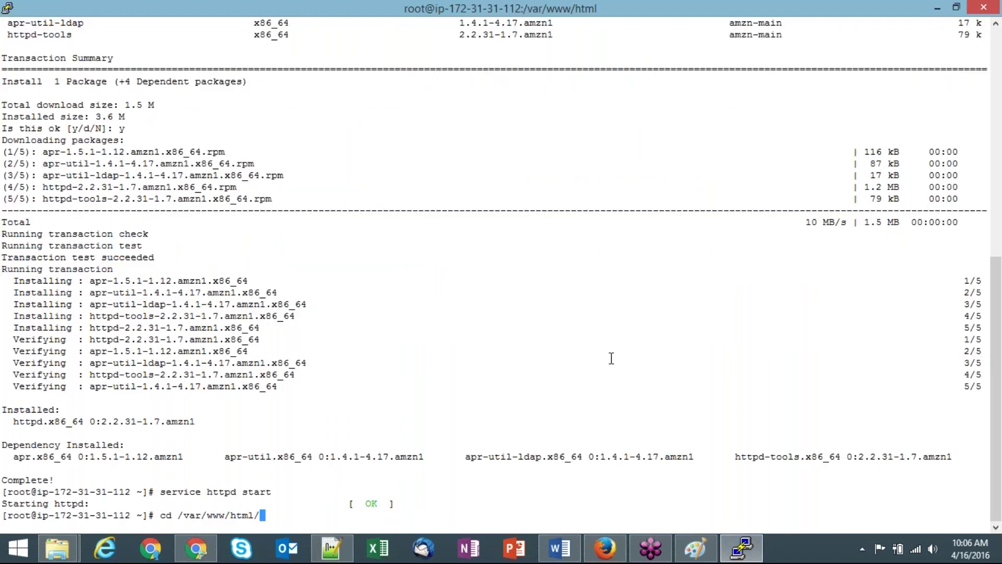
pyautogui.press('Return')
pyautogui.write('ls')
pyautogui.press('Return')
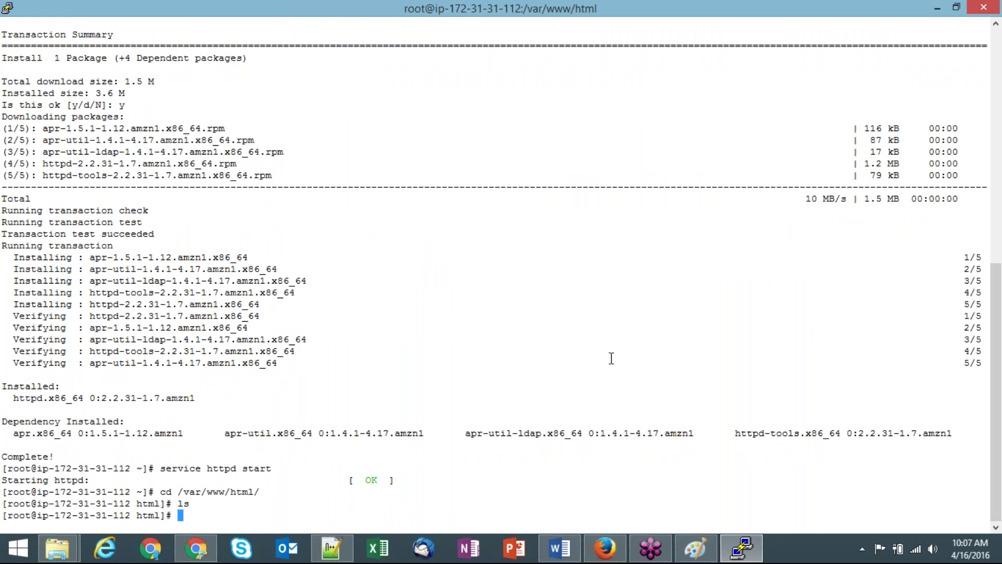
# Open the templated.co website in a new Chrome tab.
pyautogui.press('super+d')
pyautogui.click(196, 548)
pyautogui.click(581, 10)
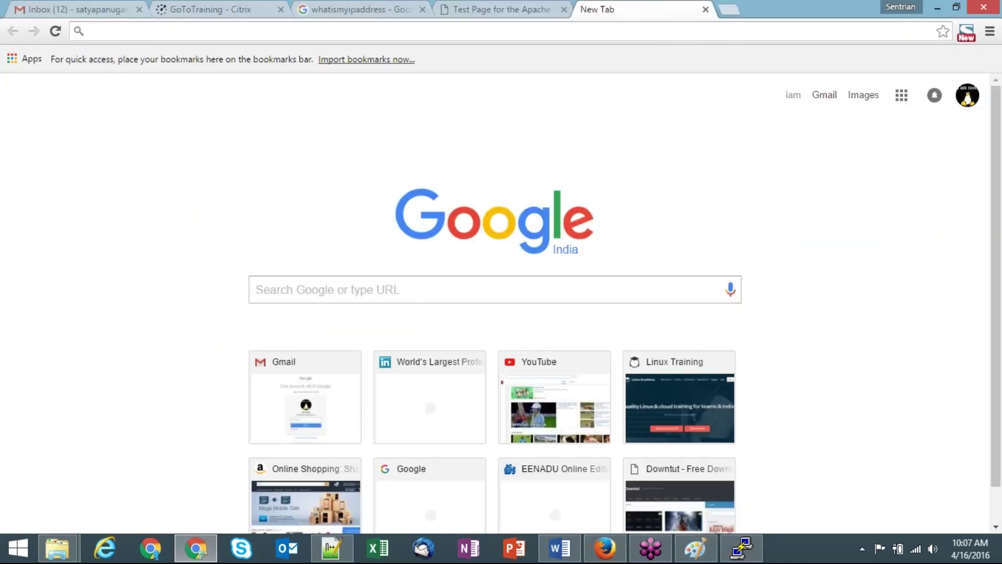
pyautogui.write('h')
pyautogui.press('Escape')
pyautogui.write('temp')
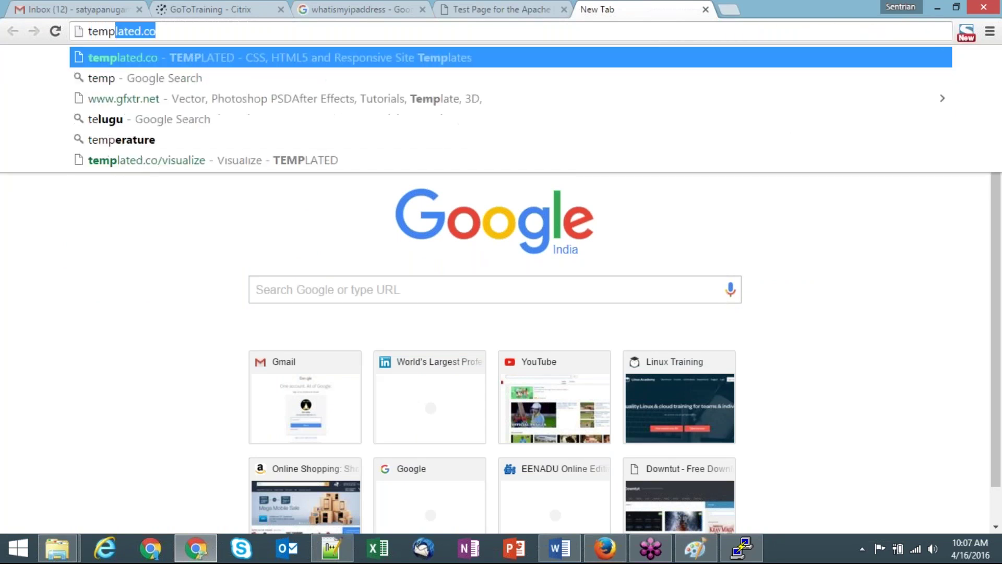
pyautogui.write('lated.co')
pyautogui.press('Return')
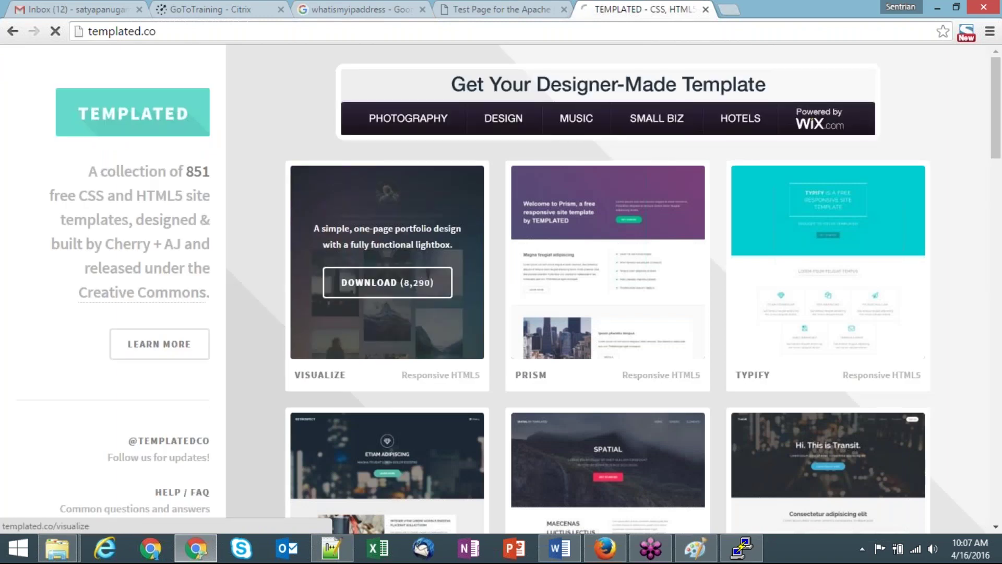
pyautogui.click(388, 324)
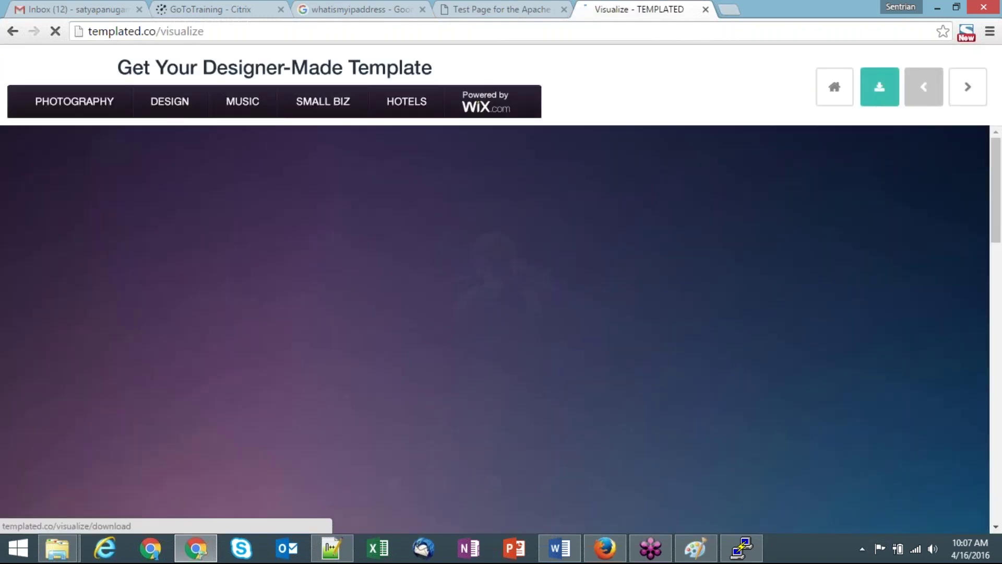
pyautogui.rightClick(880, 90)
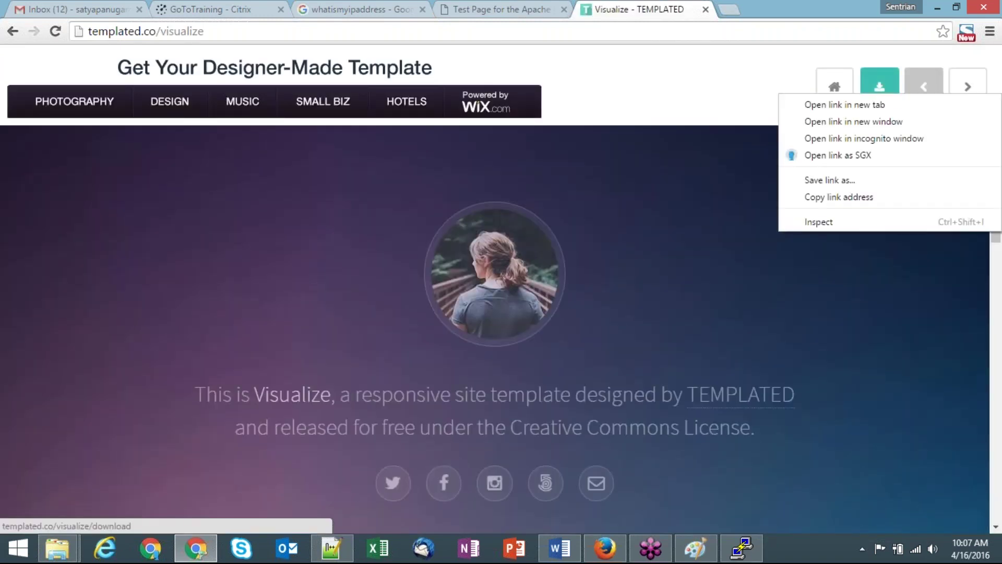
pyautogui.press('Escape')
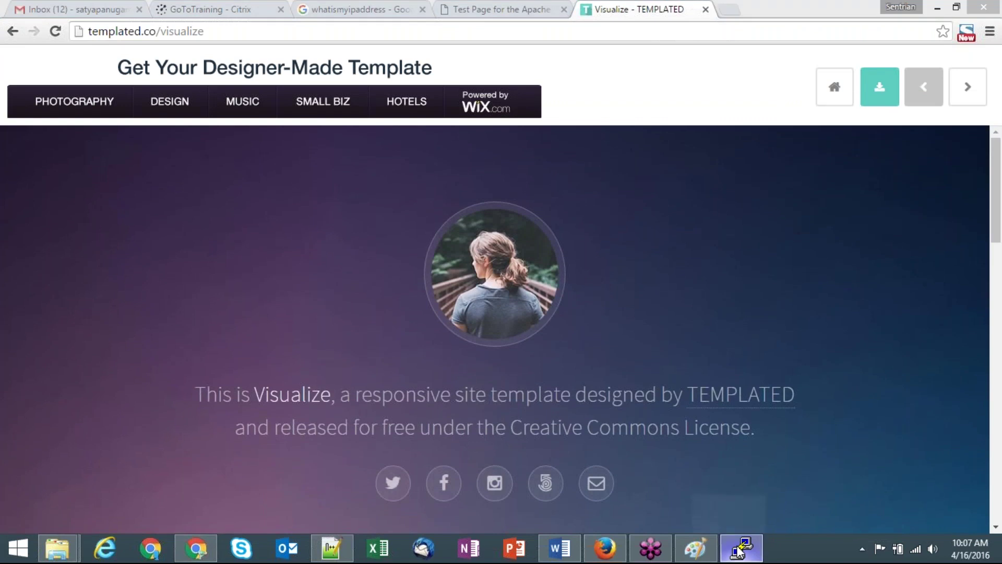
pyautogui.click(741, 548)
pyautogui.write('wget')
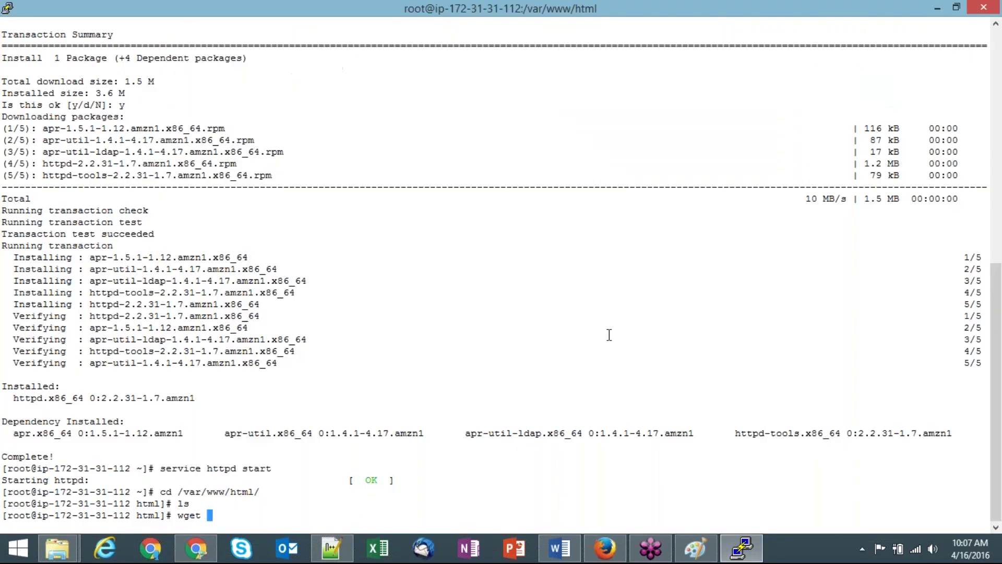
pyautogui.rightClick(591, 257)
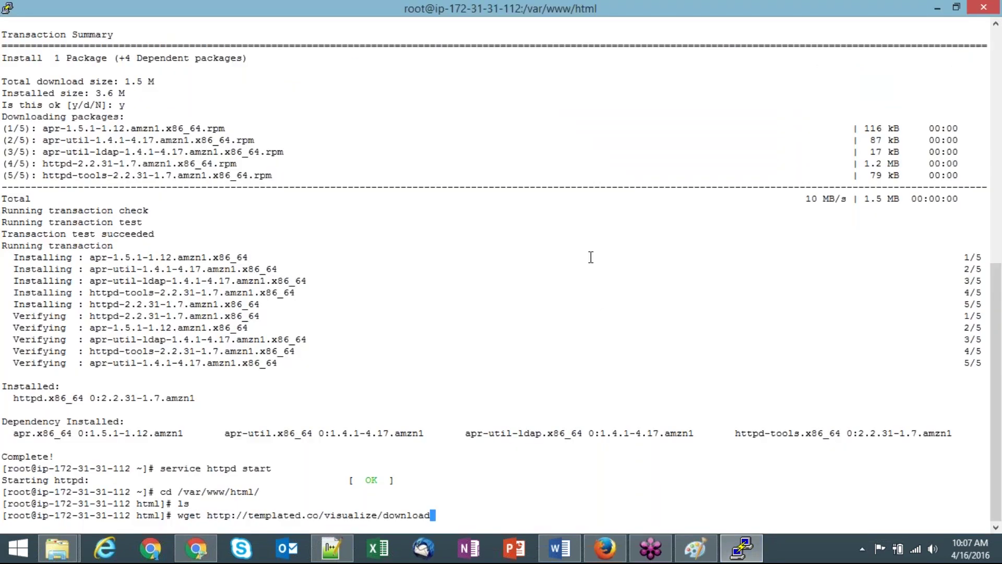
# Return to Chrome, download the Visualize template archive, and check the options for the downloaded file.
pyautogui.hotkey('alt', 'Tab')
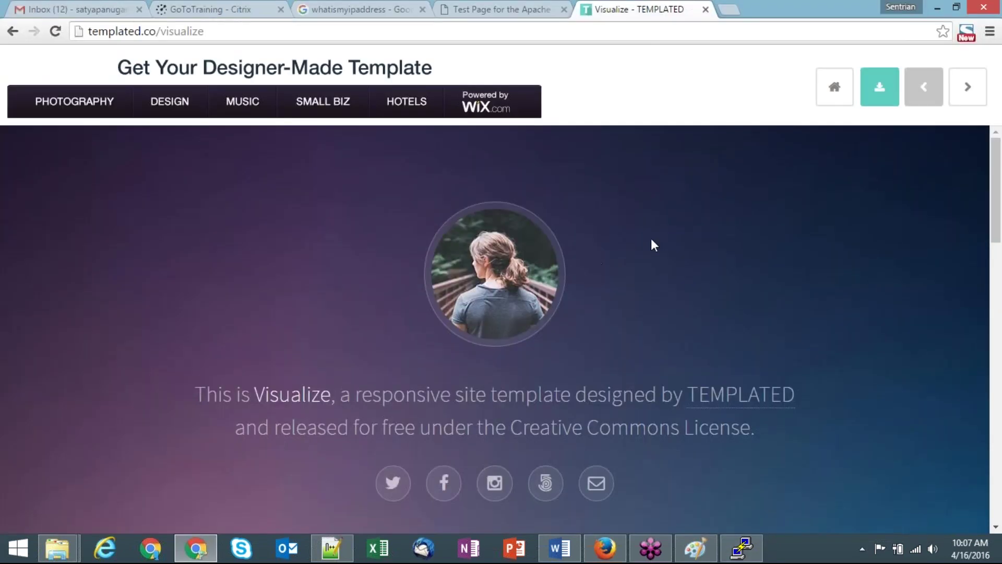
pyautogui.click(879, 87)
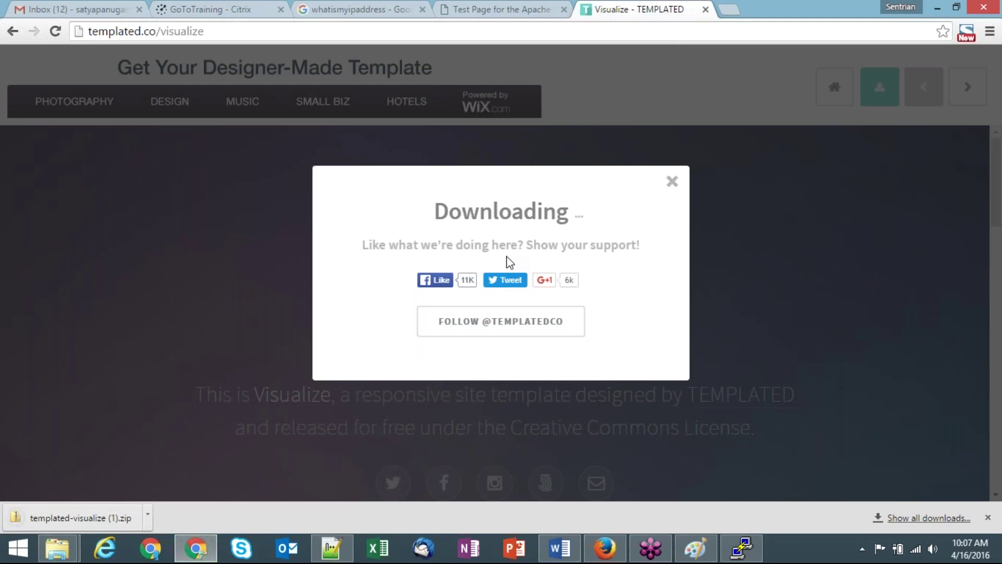
pyautogui.click(148, 516)
pyautogui.click(149, 515)
# Open slicemaker.com/sample/page-1.html in the current Chrome tab.
pyautogui.click(699, 28)
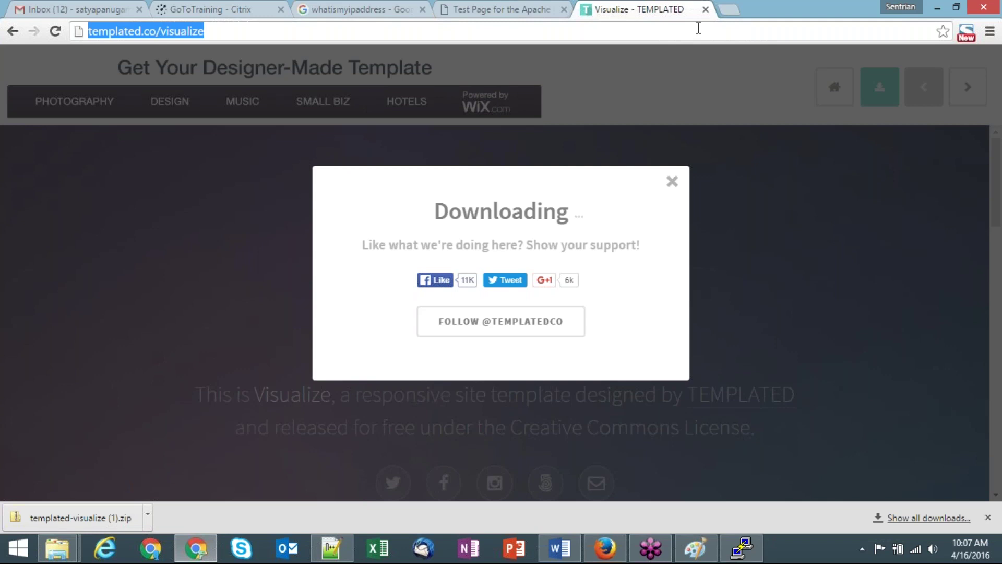
pyautogui.write('sl')
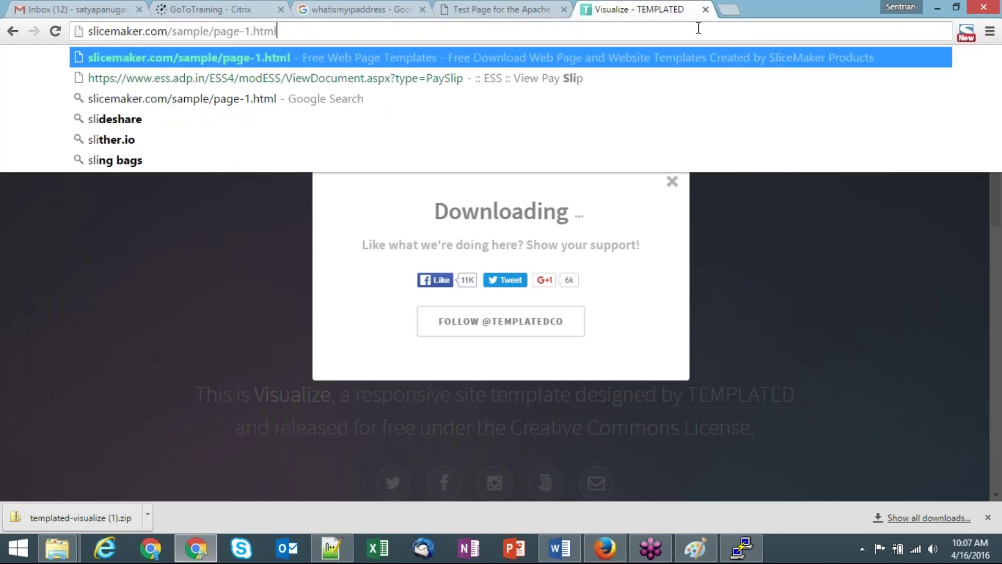
pyautogui.press('Return')
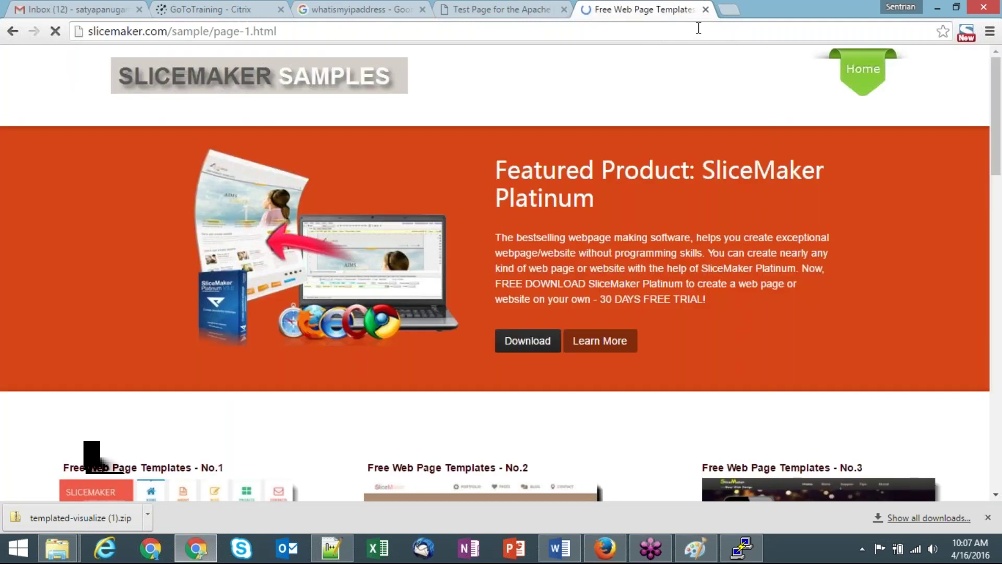
# Copy the download link address of Free Web Page Templates No.1 from the SliceMaker samples page.
pyautogui.scroll(-5, 698, 27)
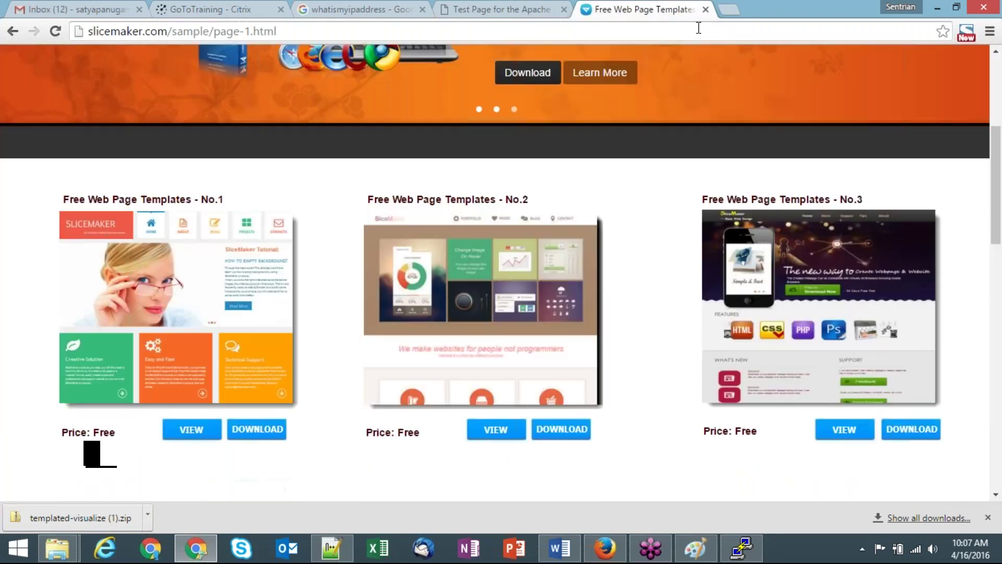
pyautogui.scroll(-4, 699, 27)
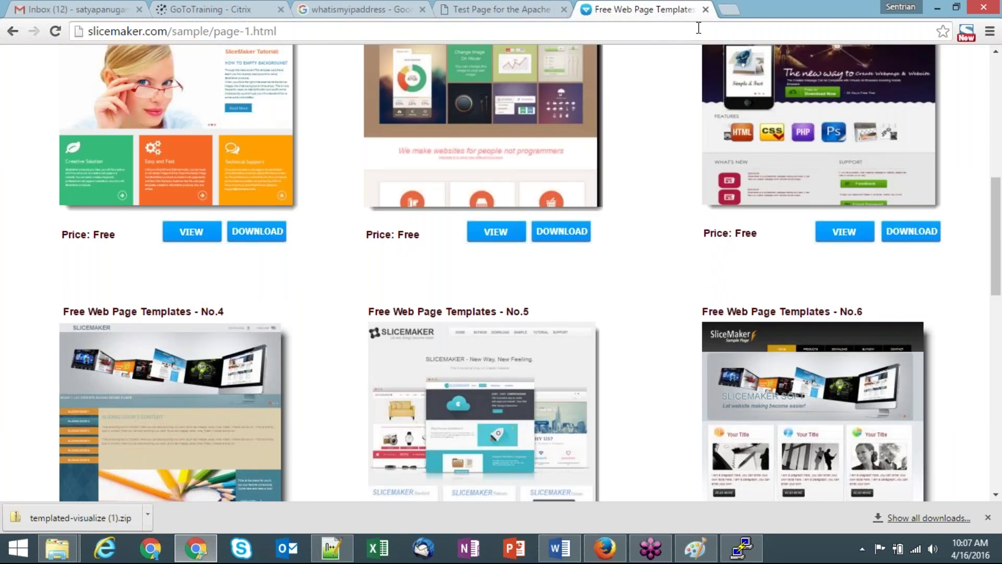
pyautogui.scroll(1, 699, 27)
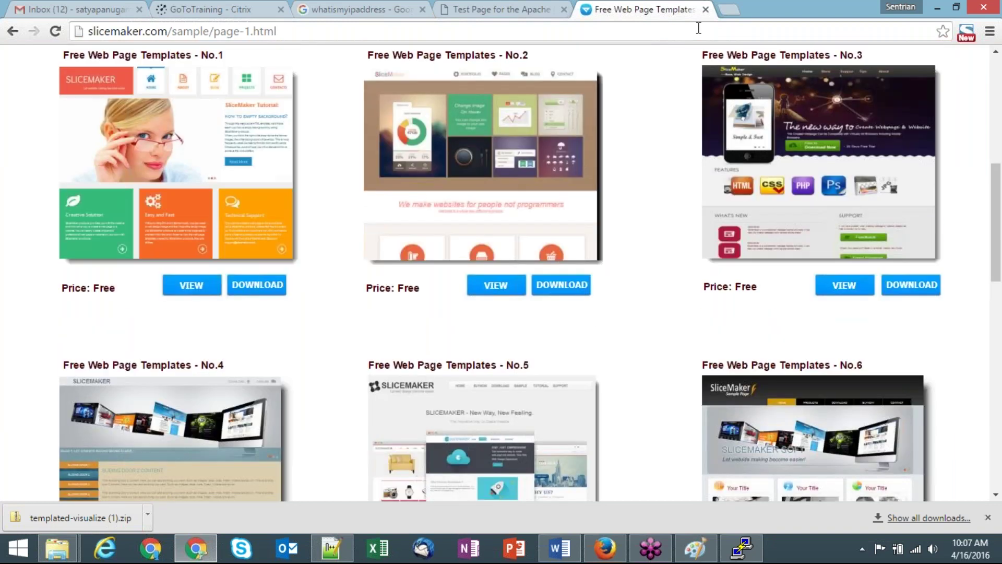
pyautogui.scroll(1, 250, 313)
pyautogui.rightClick(249, 317)
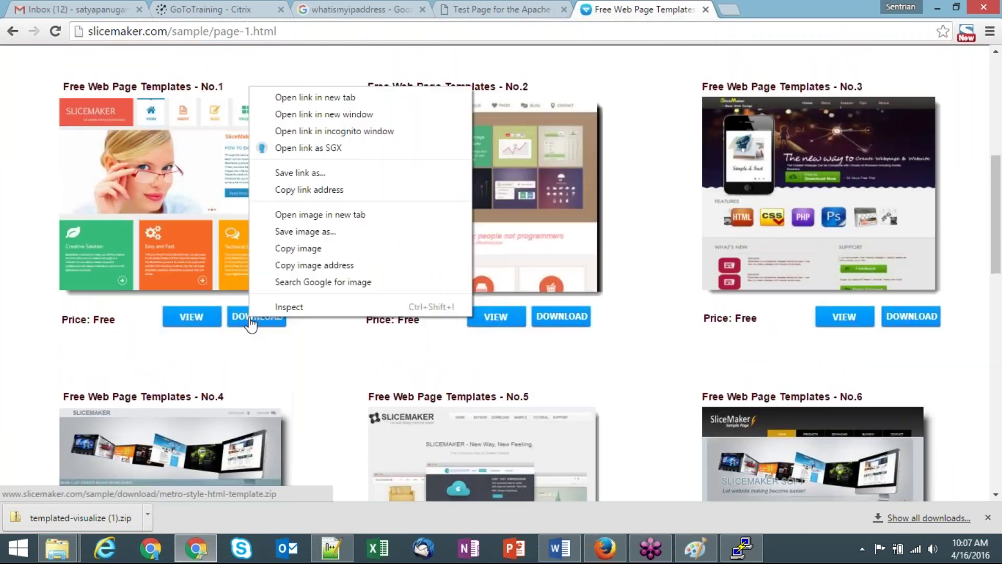
pyautogui.click(298, 198)
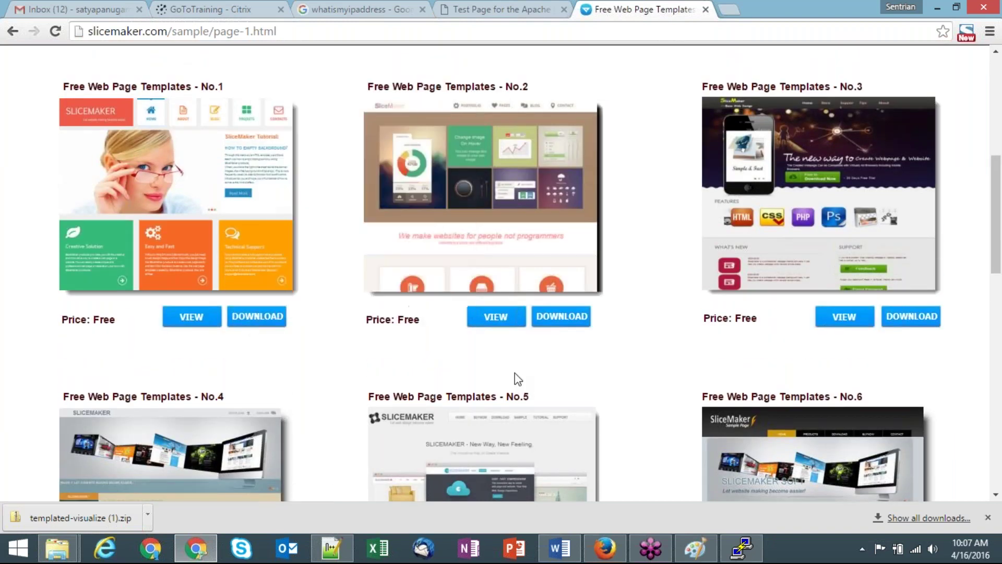
pyautogui.click(734, 555)
pyautogui.hotkey('ctrl', 'c')
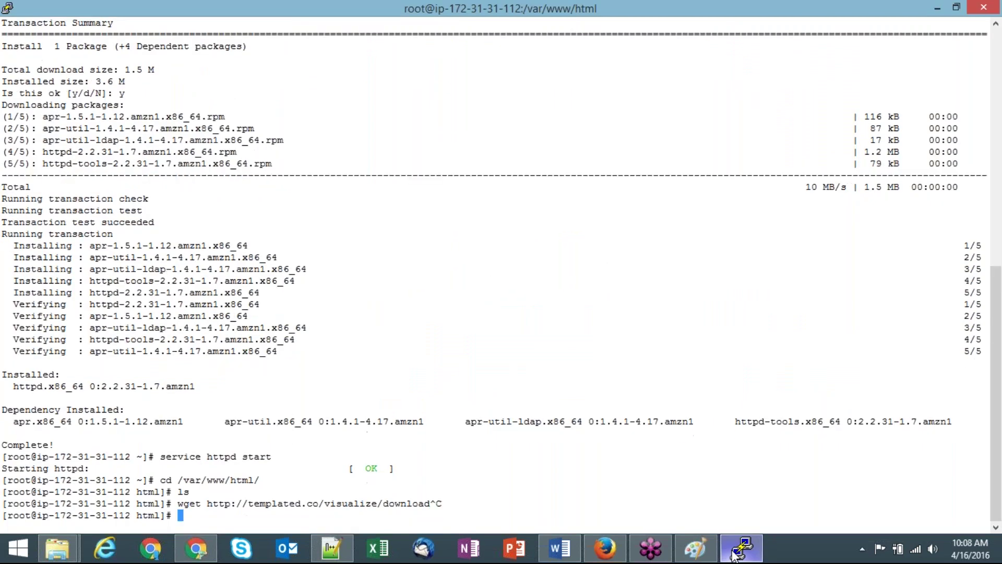
pyautogui.press('Return')
pyautogui.press('Return')
pyautogui.press('Return')
pyautogui.press('Return')
pyautogui.write('wget')
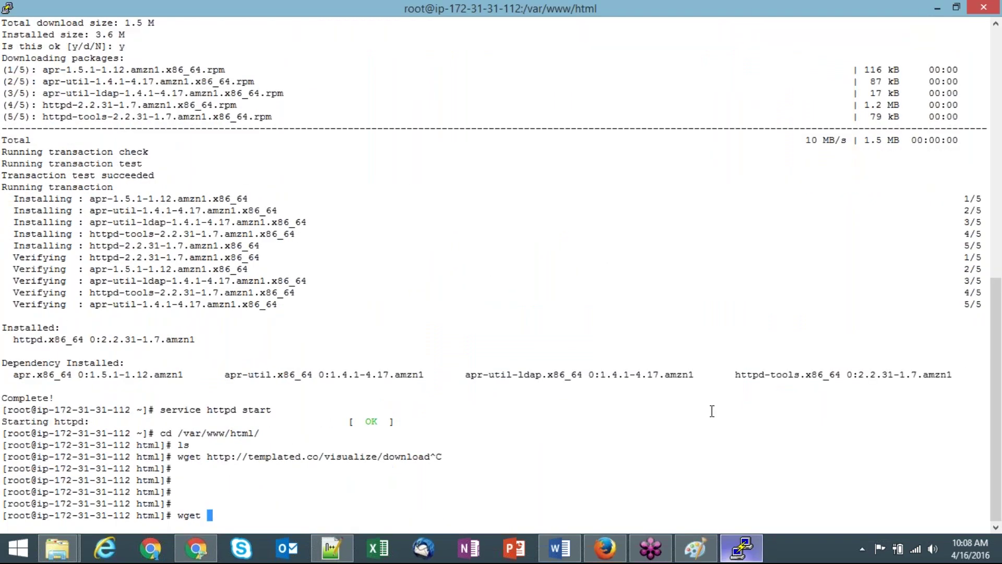
pyautogui.rightClick(644, 389)
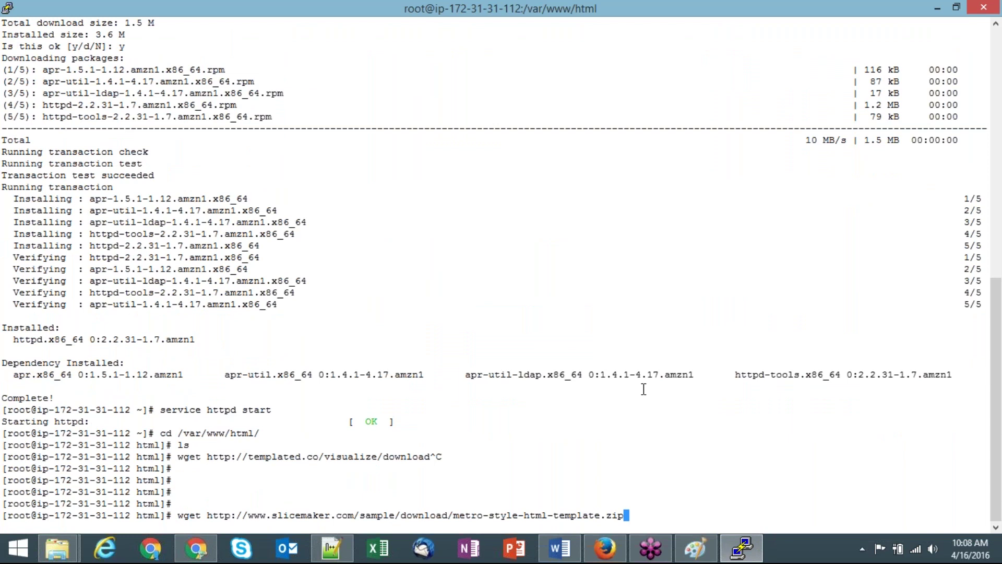
pyautogui.press('Return')
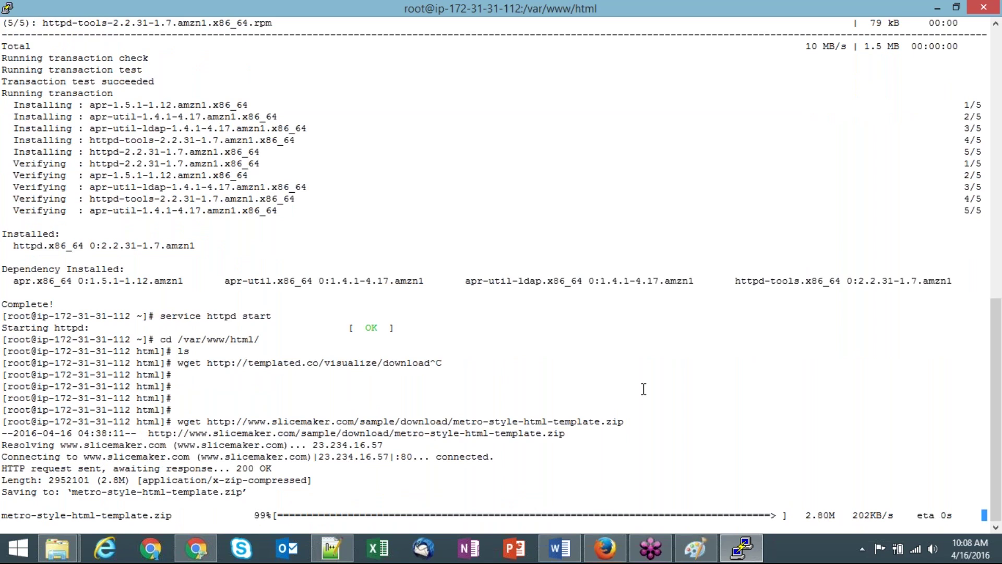
# List the web root, extract metro-style-html-template.zip with unzip, and list the contents again.
pyautogui.write('ls')
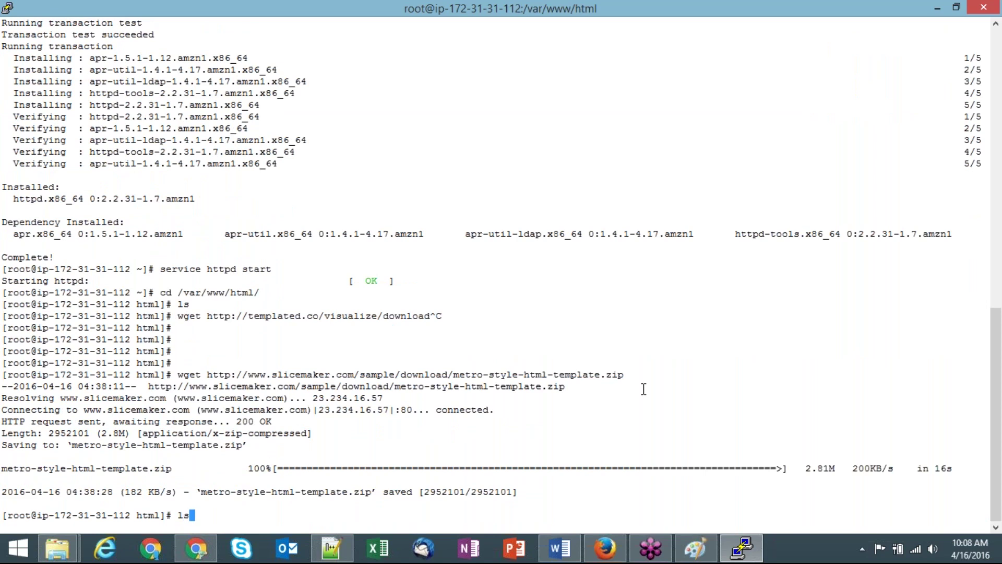
pyautogui.press('Return')
pyautogui.write('unzip m')
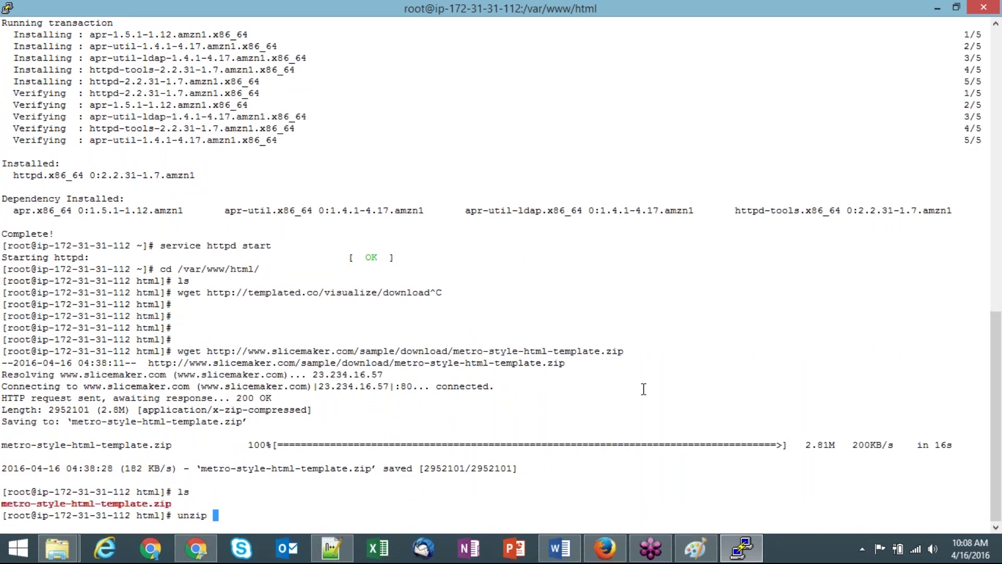
pyautogui.press('Tab')
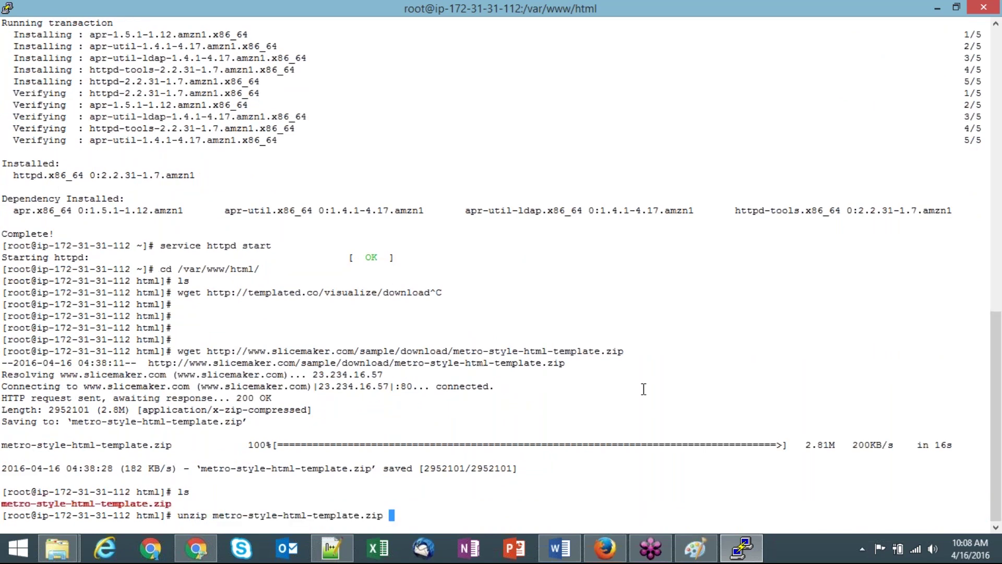
pyautogui.press('Return')
pyautogui.write('ls')
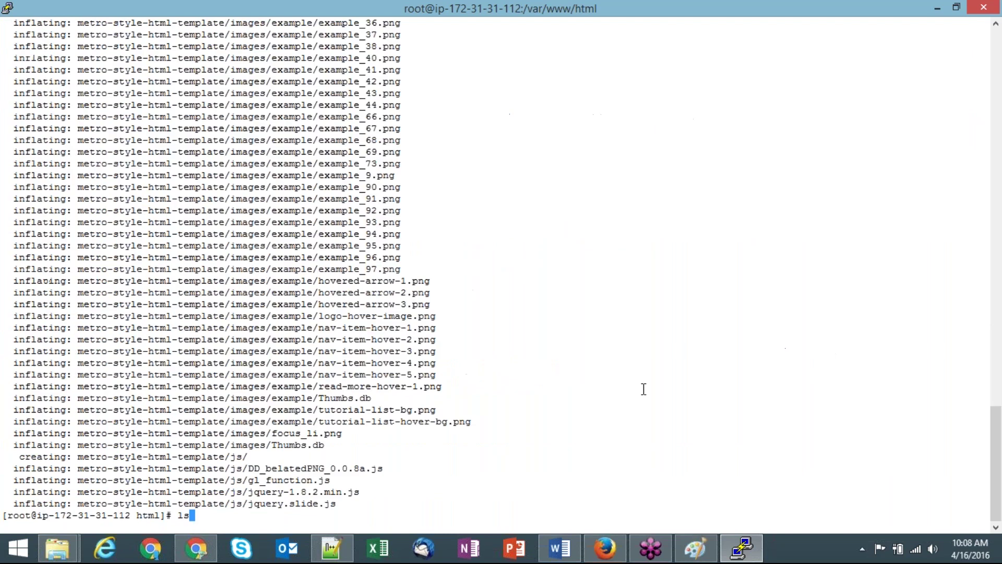
pyautogui.press('Return')
# Move metro-style-html-template.zip to /opt/ with mv and list the web root with ls.
pyautogui.write('mv ')
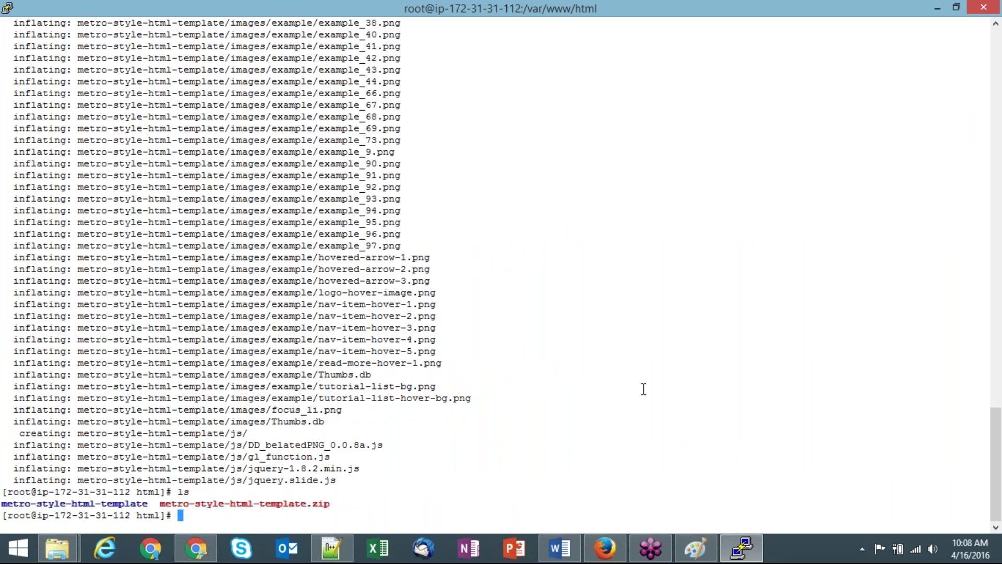
pyautogui.write('me')
pyautogui.press('Tab')
pyautogui.write('.')
pyautogui.press('Tab')
pyautogui.write('/opt/')
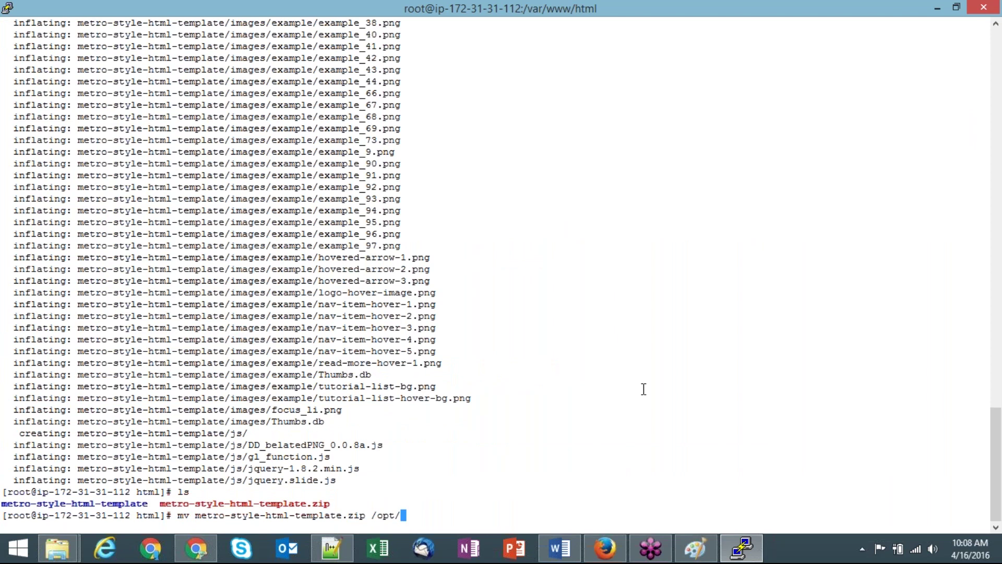
pyautogui.press('Return')
pyautogui.write('ls')
pyautogui.press('Return')
# Move everything inside metro-style-html-template into the current directory with mv metro-style-html-template/* . and list the contents.
pyautogui.write('mv met')
pyautogui.press('Tab')
pyautogui.write('* .')
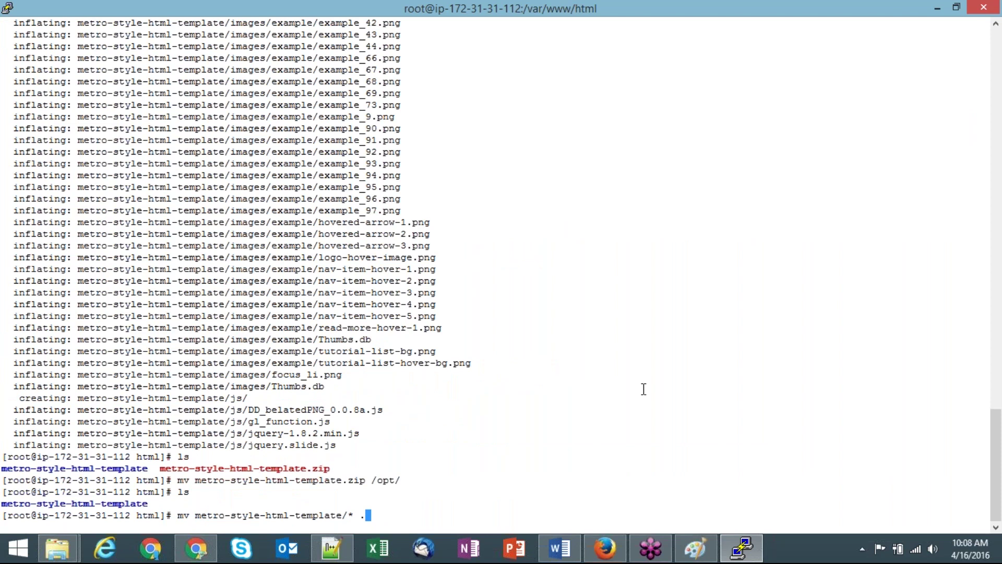
pyautogui.press('Return')
pyautogui.write('ls')
pyautogui.press('Return')
# Rename example.html to index.html with mv and list the directory with ls.
pyautogui.write('mv ')
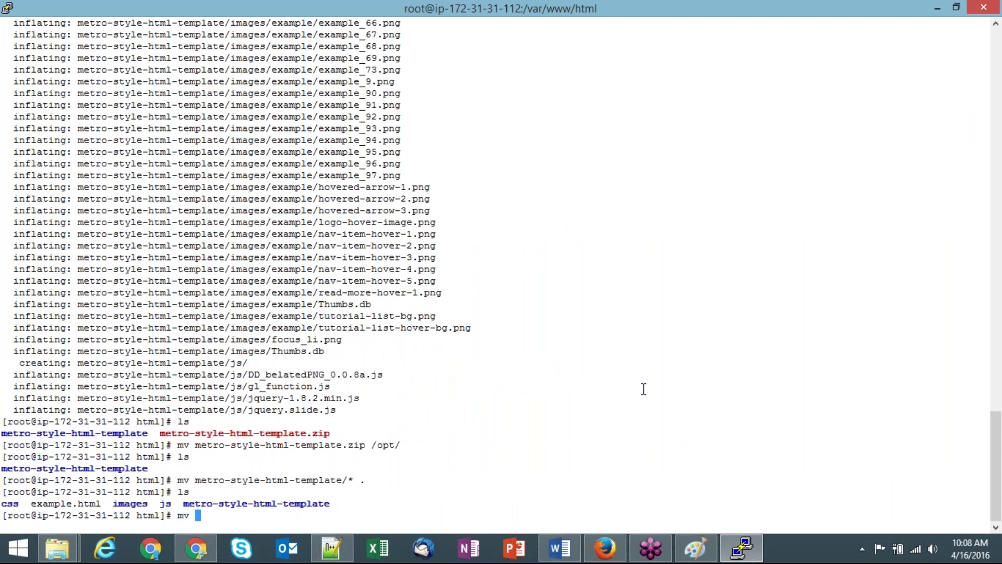
pyautogui.write('x')
pyautogui.press('BackSpace')
pyautogui.write('ex')
pyautogui.press('Tab')
pyautogui.write('index.html')
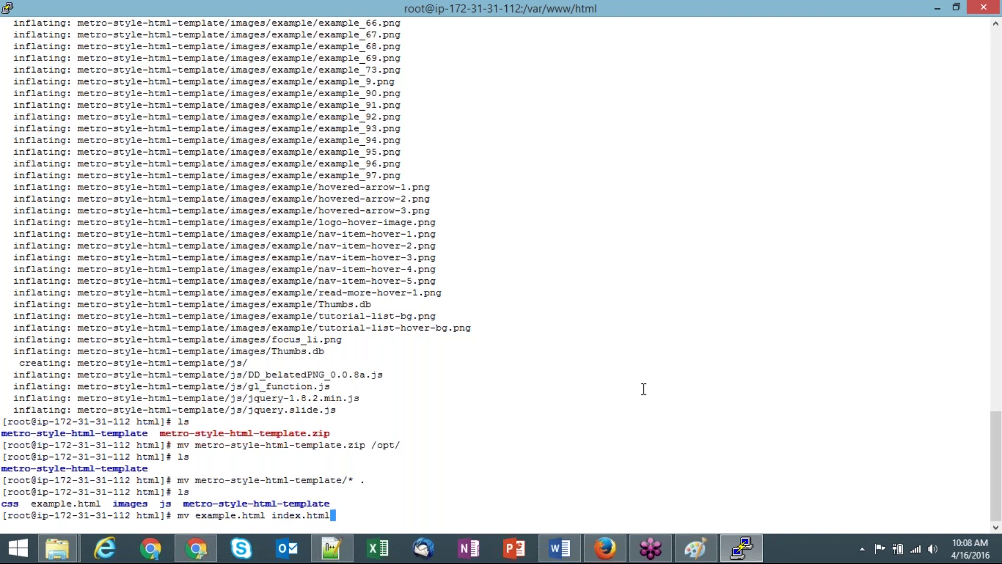
pyautogui.press('Return')
pyautogui.write('ls')
pyautogui.press('Return')
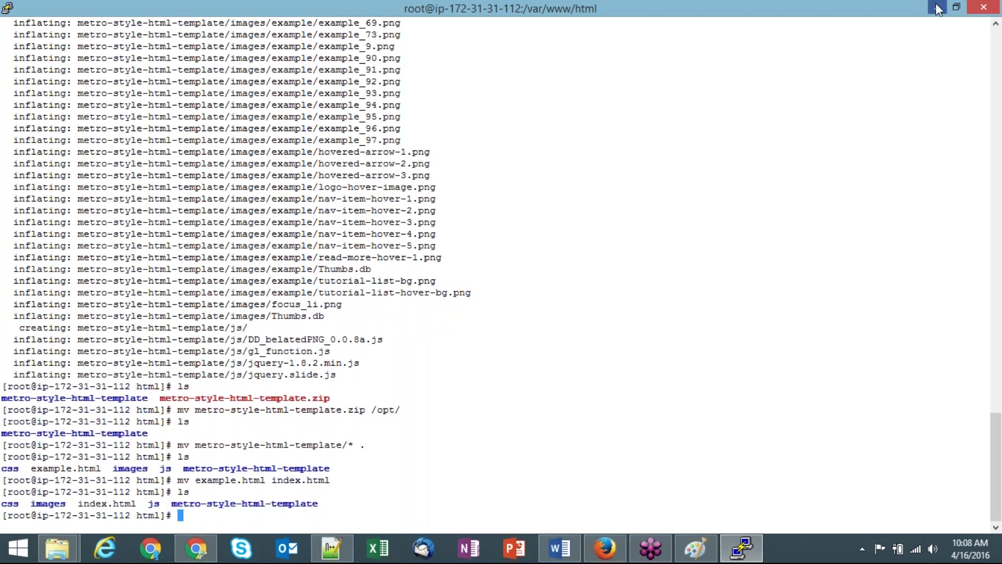
# Switch to Chrome, reload 52.77.244.84, close the downloads bar, and look through the deployed template page.
pyautogui.click(936, 8)
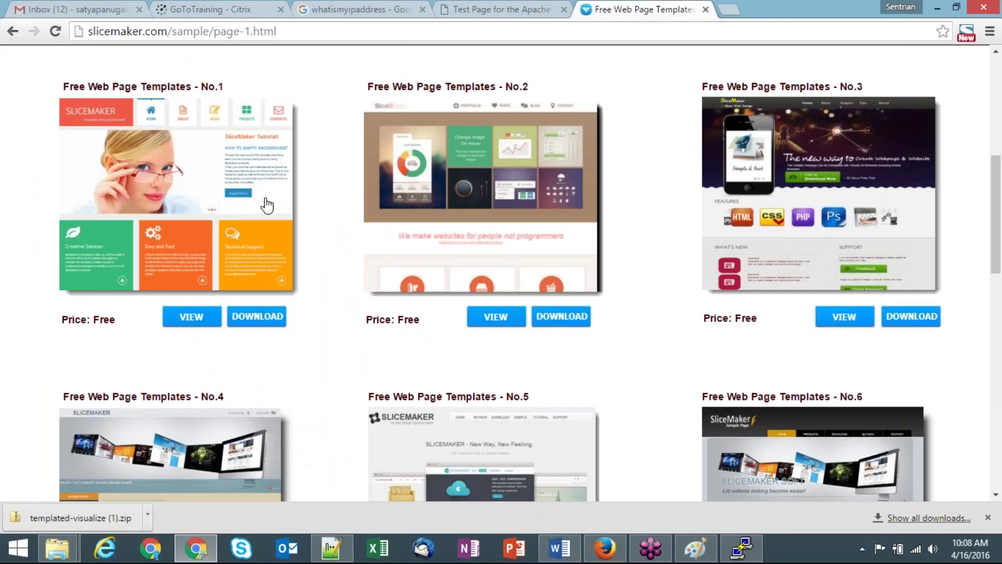
pyautogui.click(546, 2)
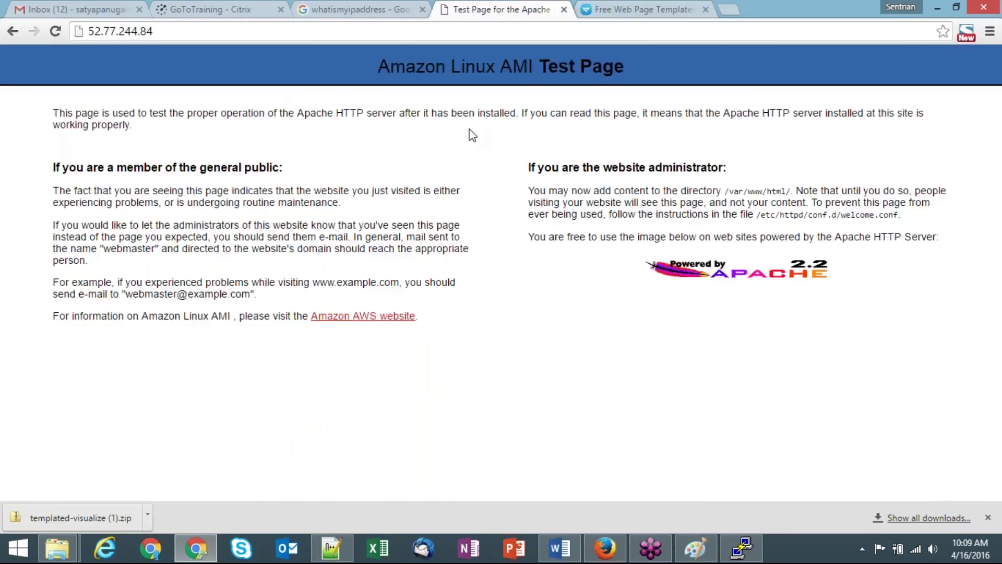
pyautogui.click(439, 34)
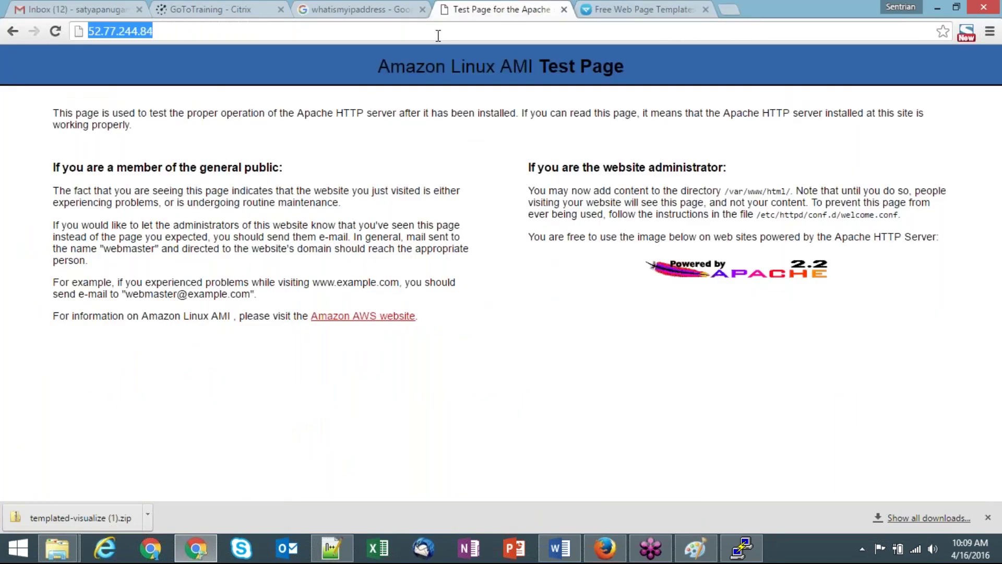
pyautogui.press('Return')
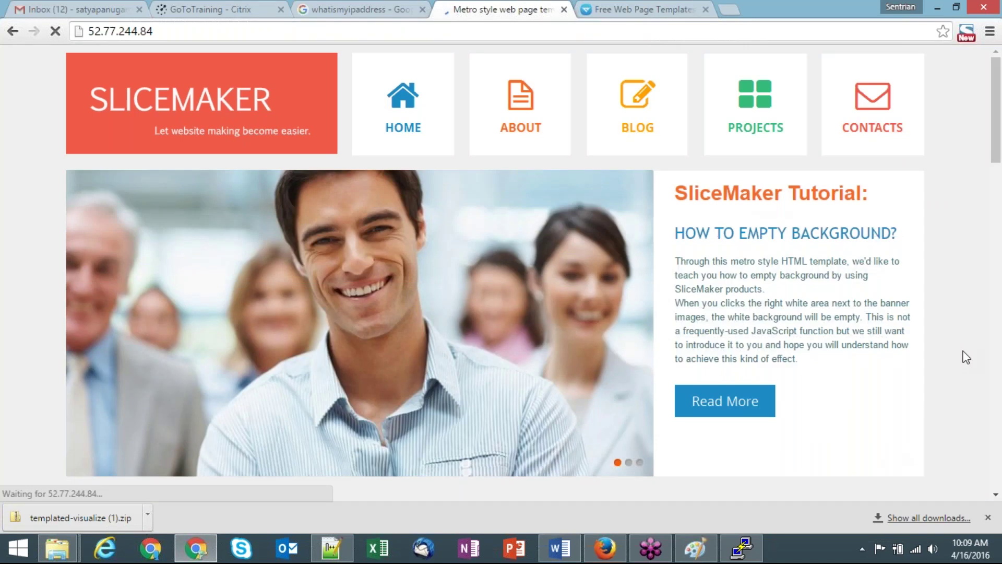
pyautogui.click(988, 518)
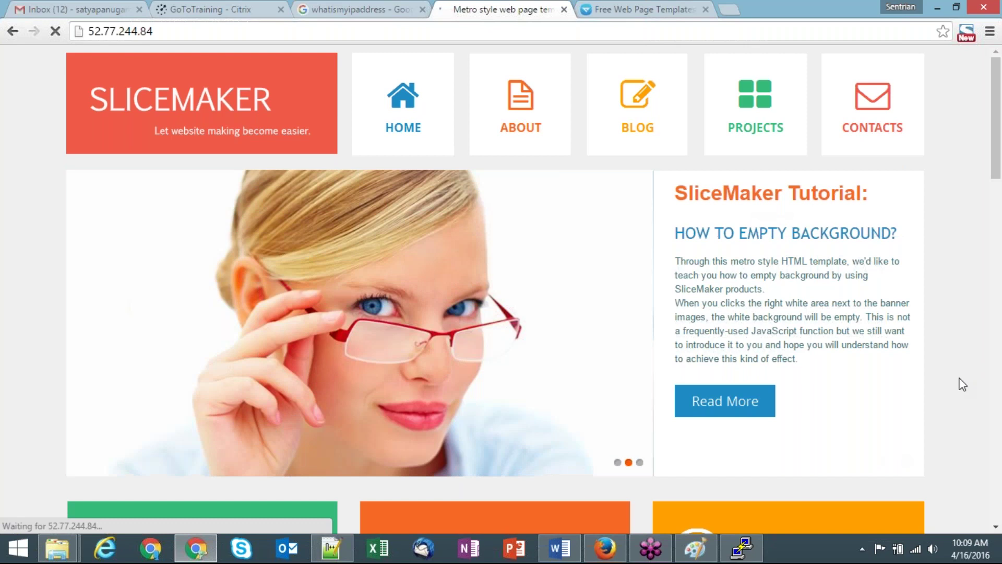
pyautogui.scroll(-1, 963, 384)
pyautogui.scroll(-10, 964, 384)
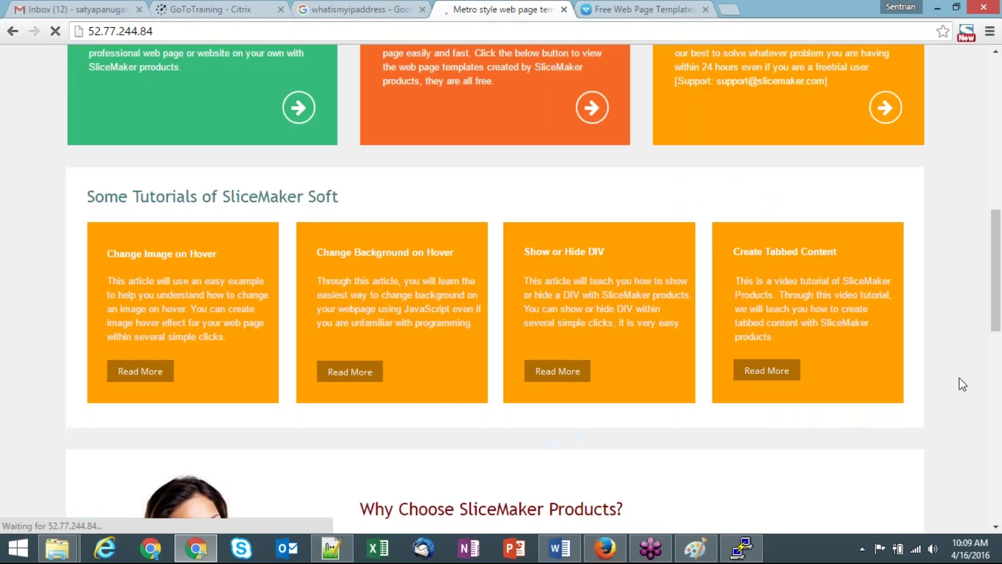
pyautogui.scroll(15, 963, 384)
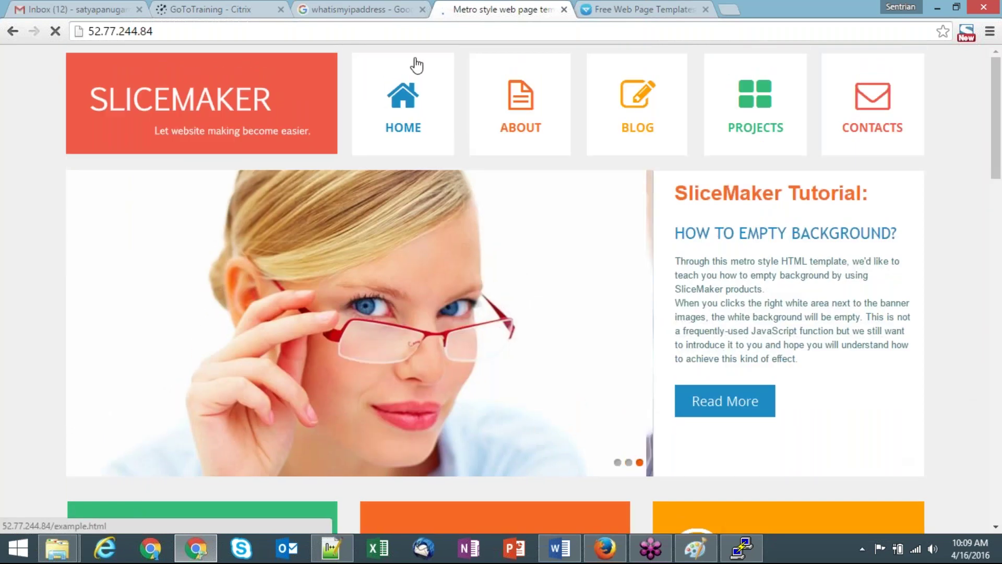
pyautogui.click(364, 28)
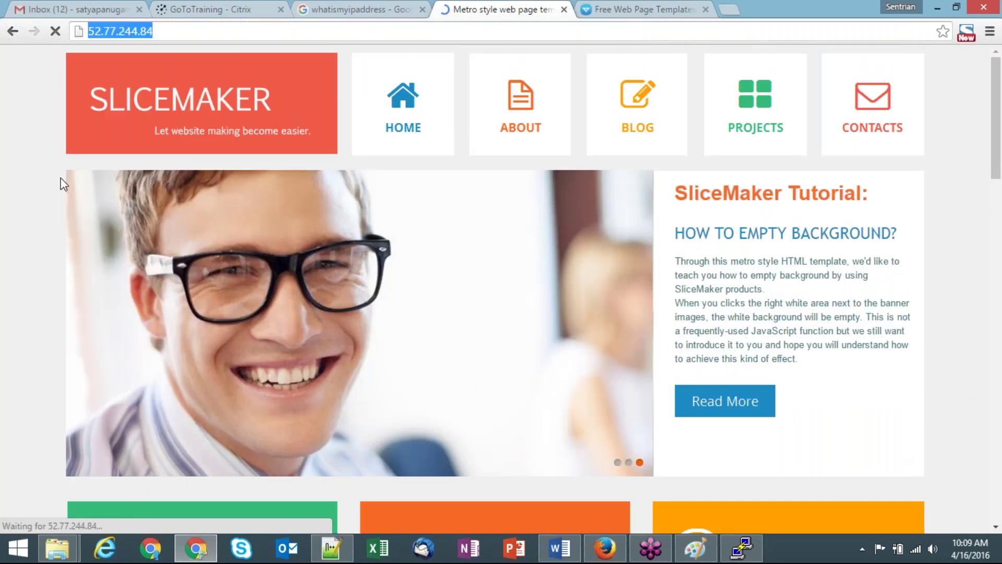
pyautogui.click(42, 213)
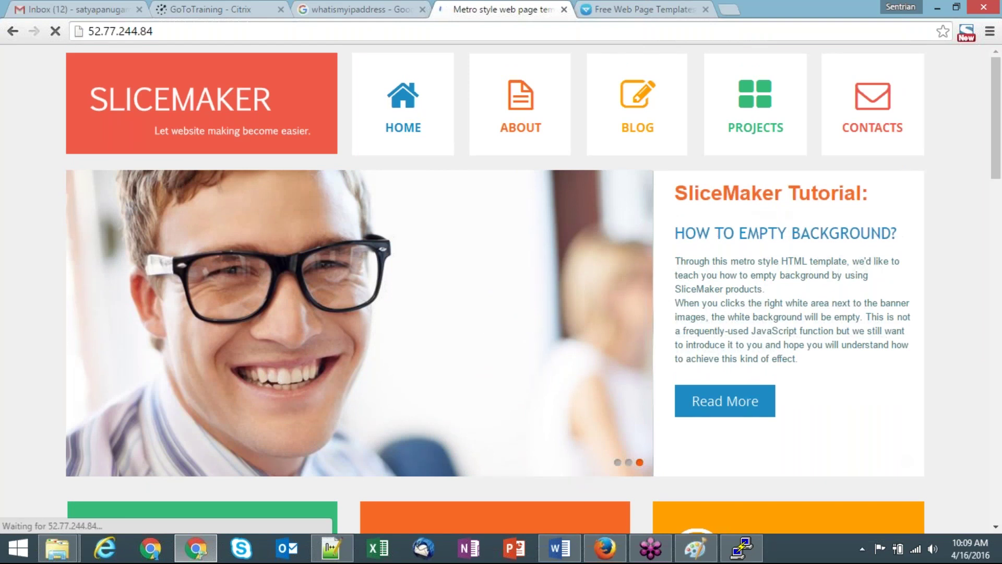
# Switch to the EC2 console in Firefox, start launching a new instance from the Instances page, and select an Amazon Machine Image.
pyautogui.click(603, 548)
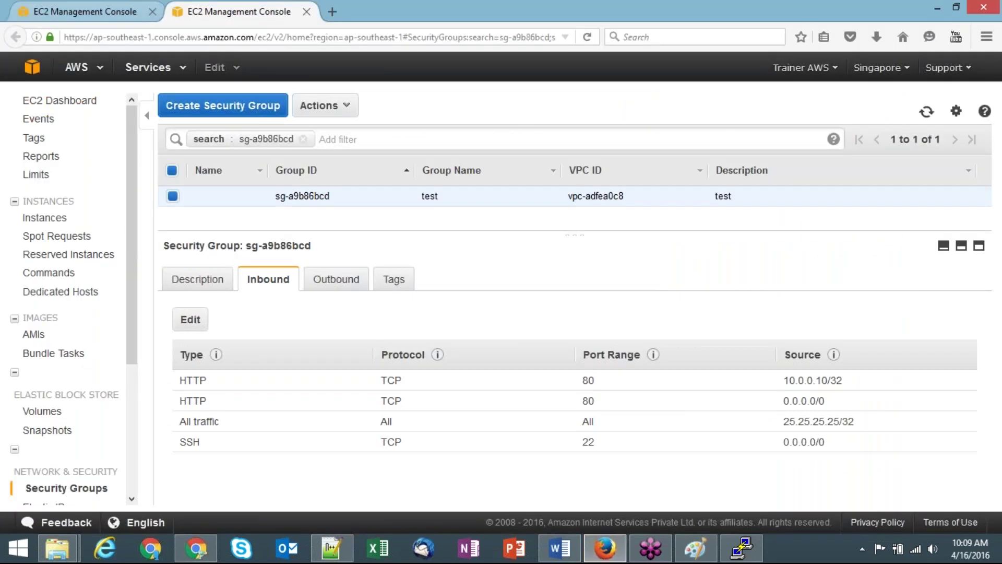
pyautogui.hotkey('ctrl', 'Tab')
pyautogui.click(172, 200)
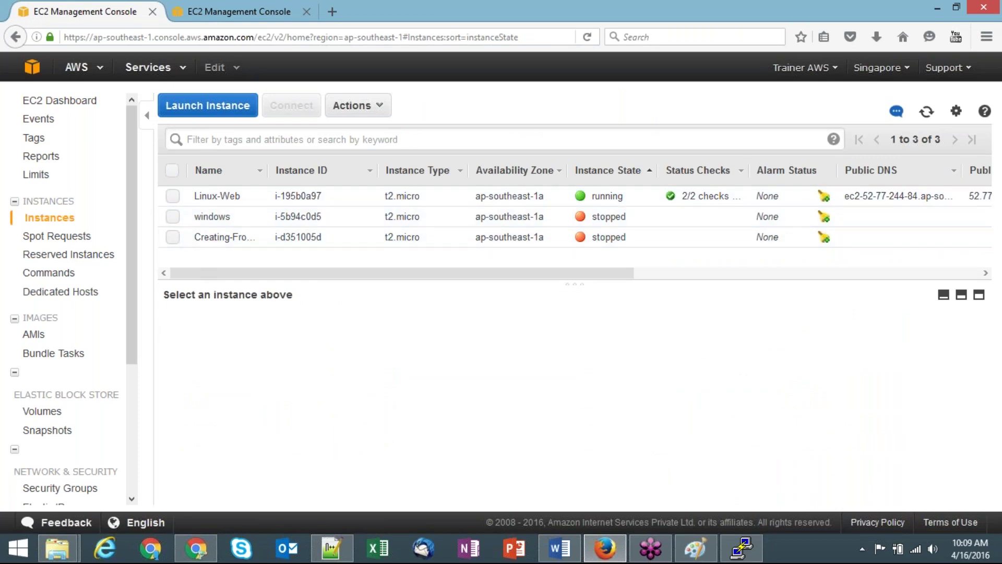
pyautogui.click(225, 111)
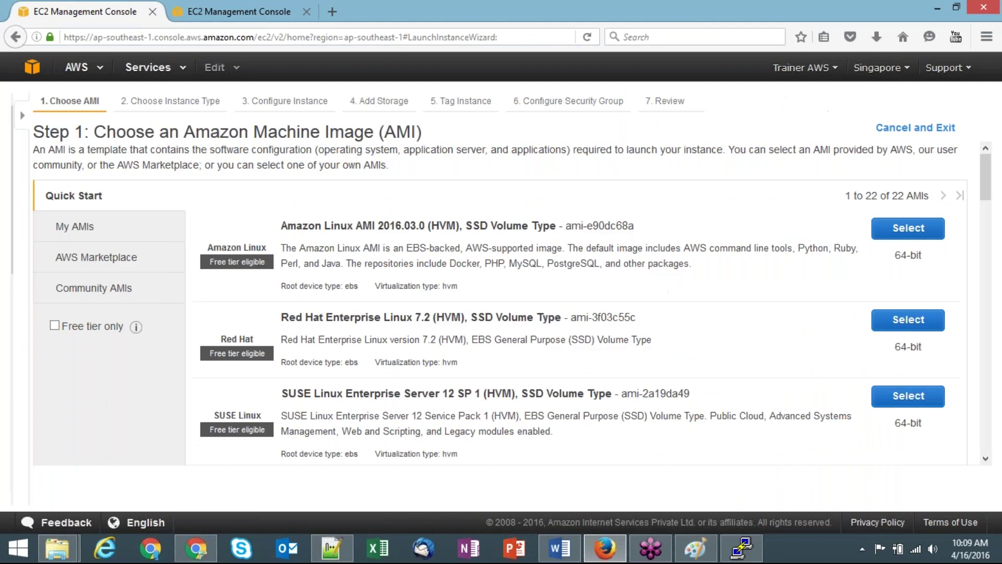
pyautogui.click(985, 459)
pyautogui.moveTo(985, 458); pyautogui.dragTo(985, 458)
pyautogui.click(909, 157)
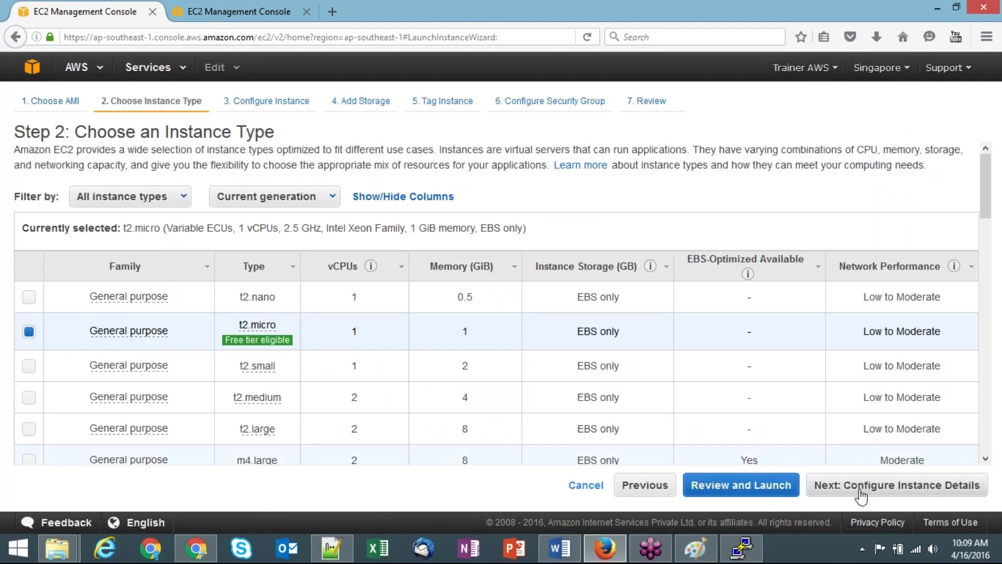
# Keep the t2.micro type with default instance details and storage, tag the instance Name as Windows-Web, and proceed to security group configuration.
pyautogui.click(860, 491)
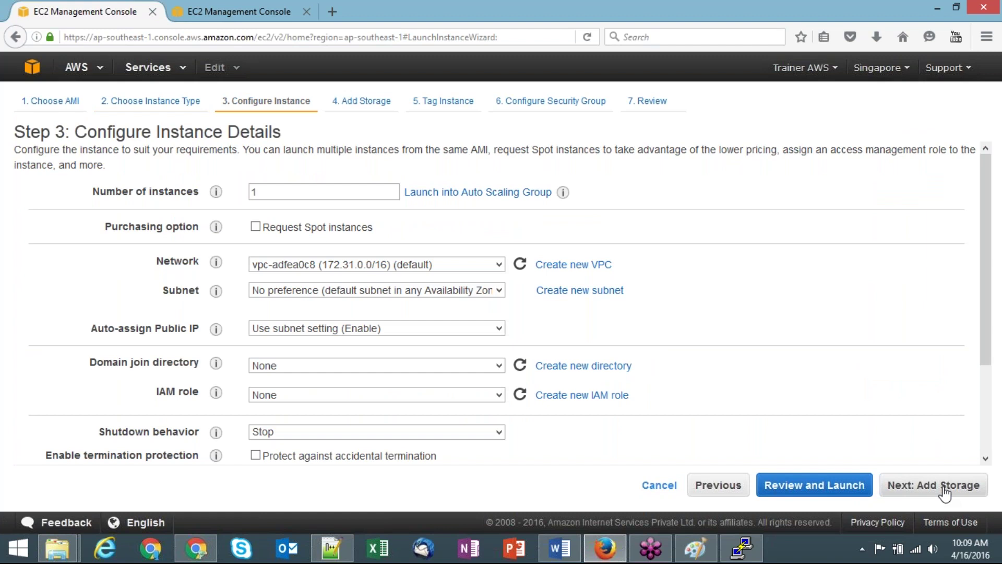
pyautogui.click(945, 493)
pyautogui.click(945, 493)
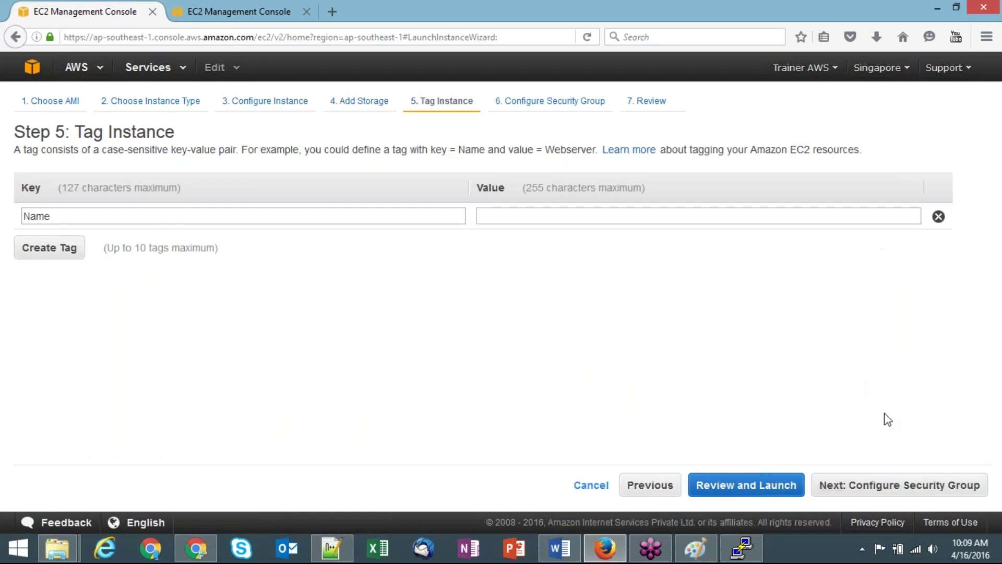
pyautogui.write('Wind')
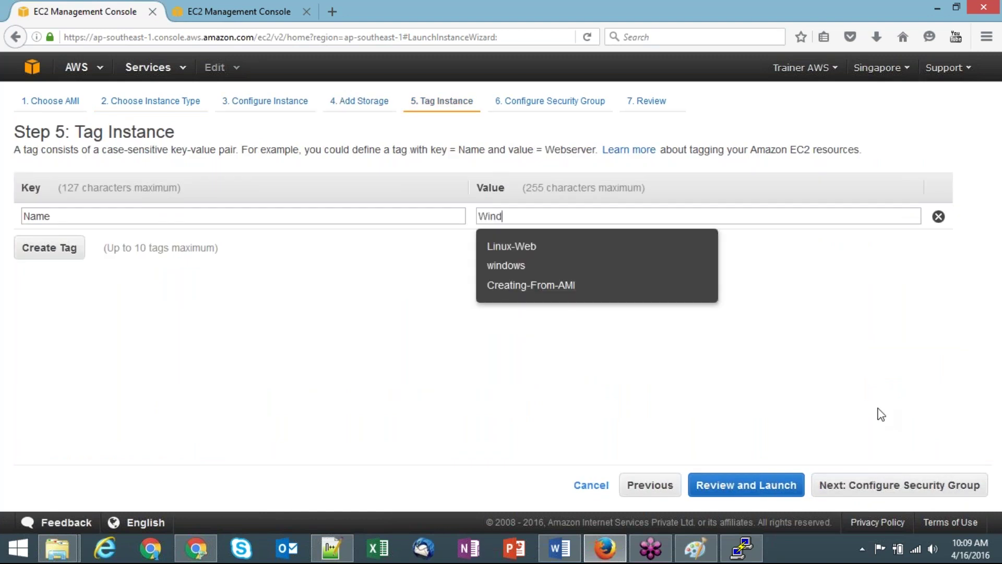
pyautogui.write('ows-Web')
pyautogui.click(919, 486)
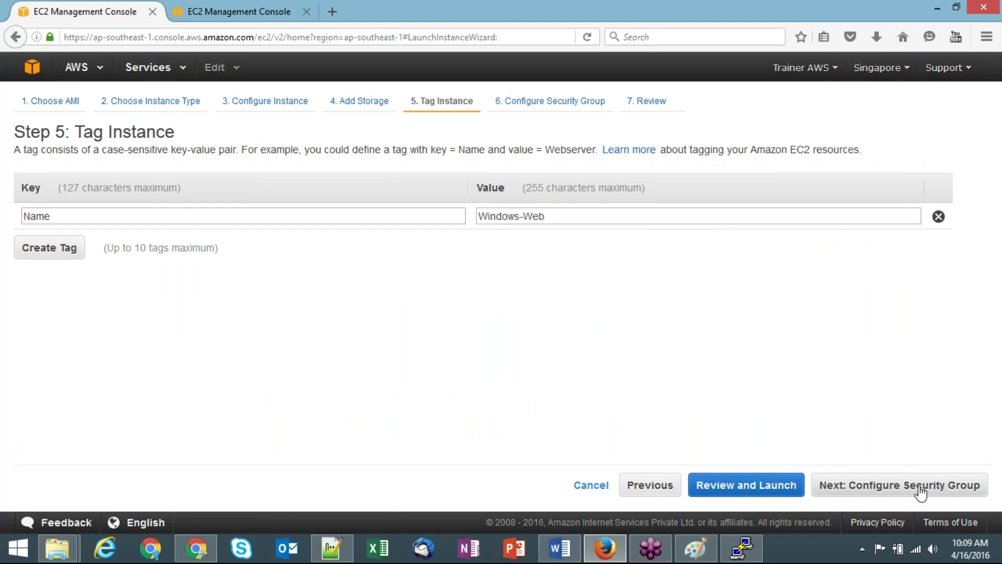
pyautogui.click(920, 488)
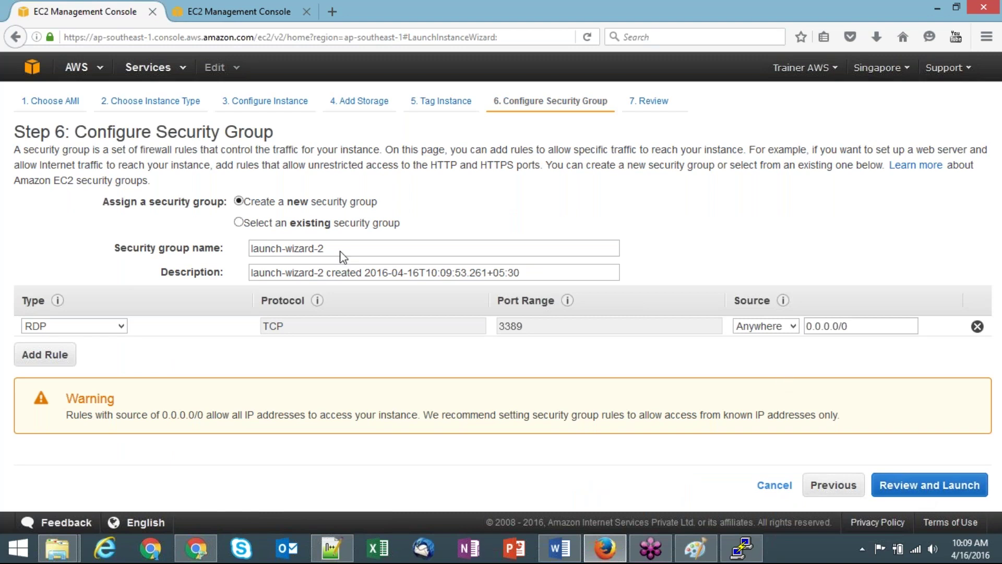
# Assign the existing windows security group, check its inbound HTTP rule and source, and proceed to the launch review.
pyautogui.click(268, 224)
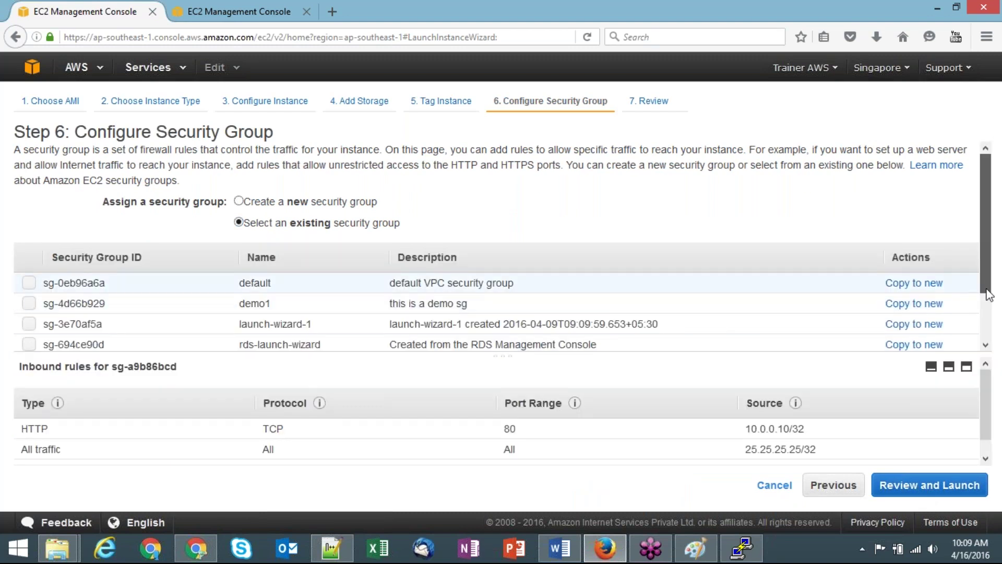
pyautogui.scroll(-2, 988, 294)
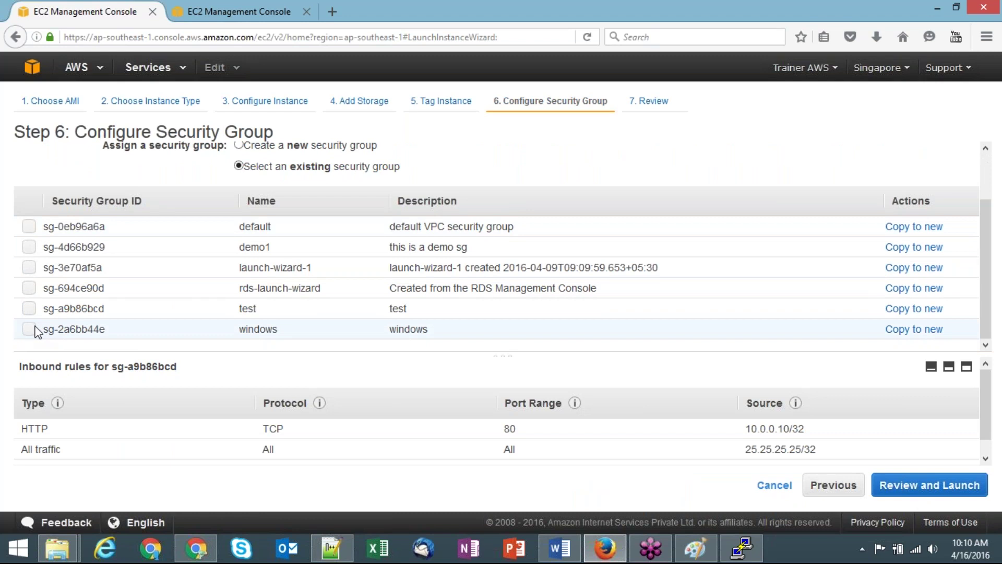
pyautogui.click(31, 328)
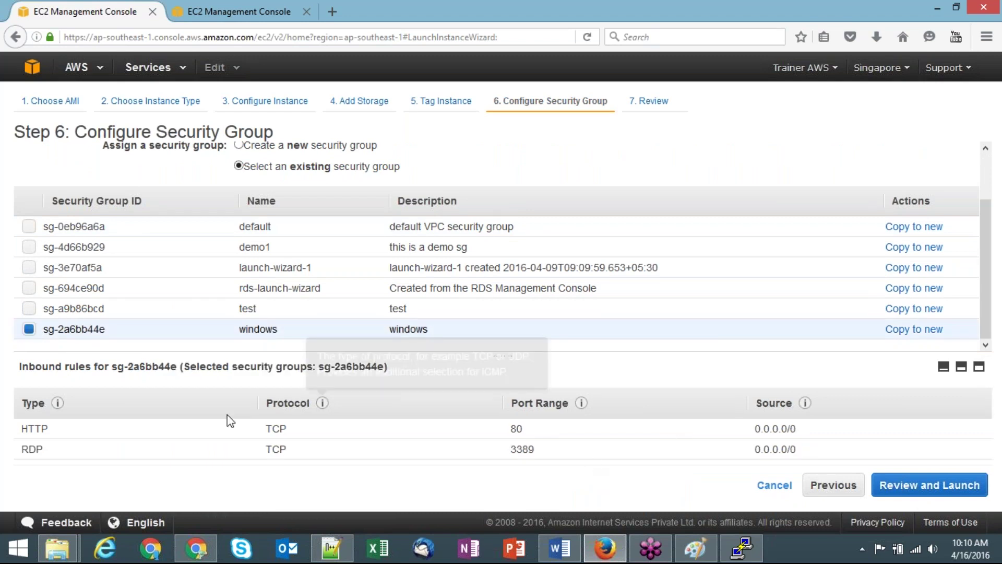
pyautogui.doubleClick(33, 430)
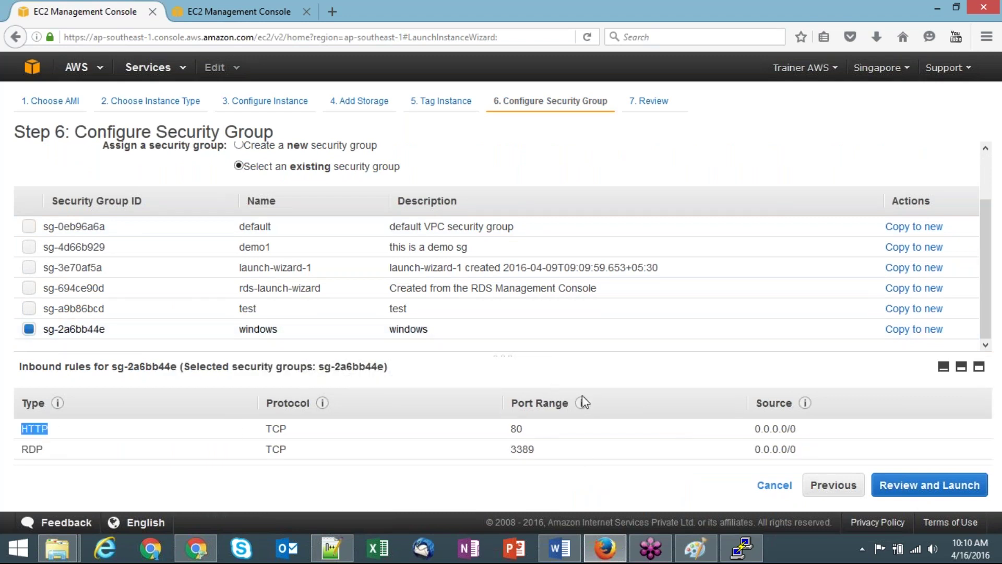
pyautogui.doubleClick(782, 429)
pyautogui.click(953, 430)
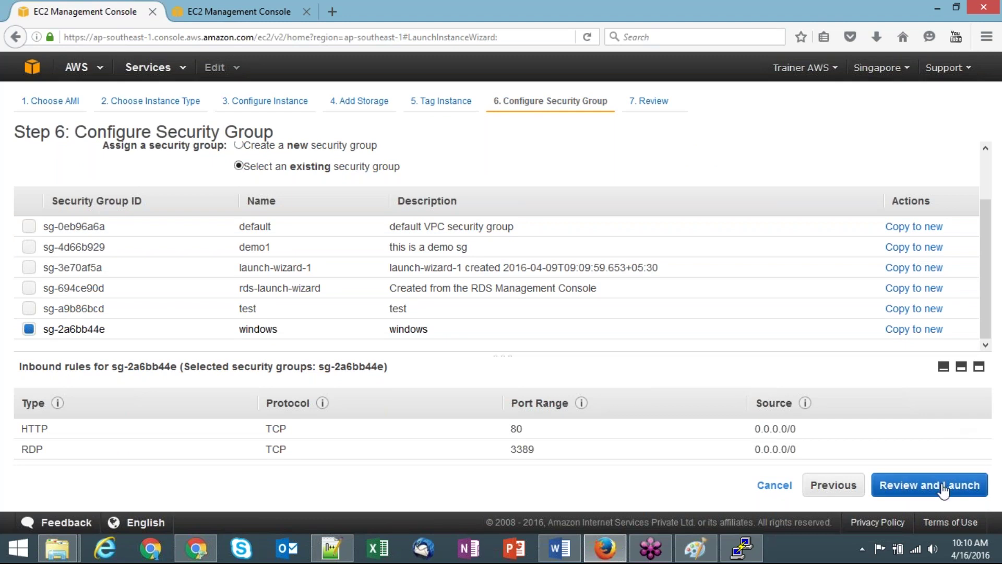
pyautogui.click(943, 488)
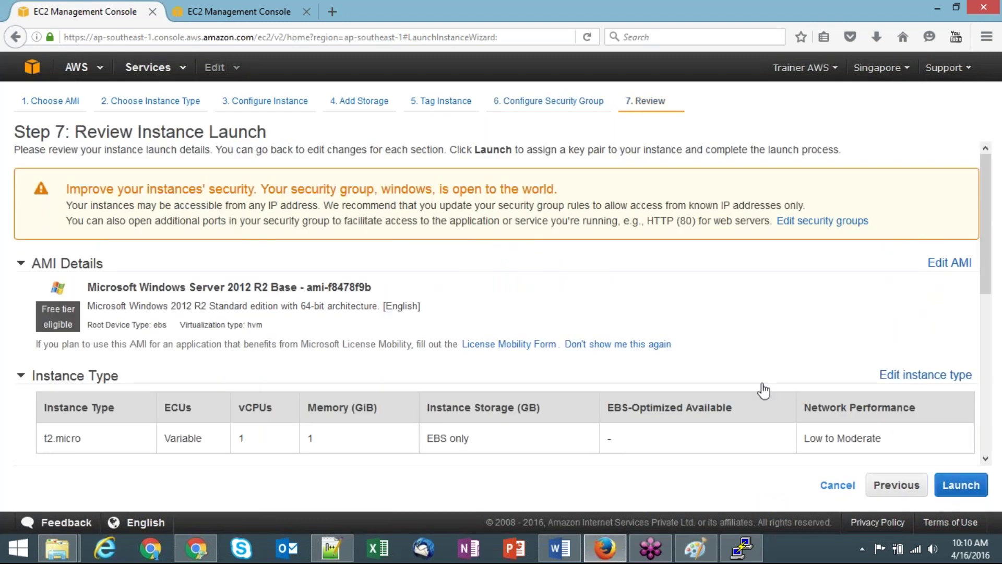
# Launch the instance with the existing key pair win, acknowledging access to its private key file.
pyautogui.click(949, 487)
pyautogui.click(519, 344)
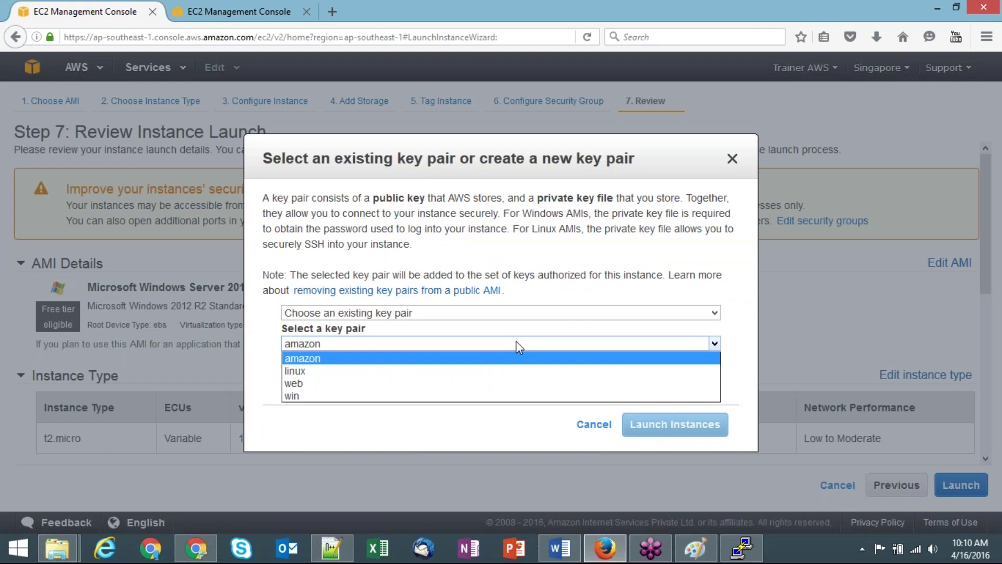
pyautogui.click(514, 397)
pyautogui.click(288, 367)
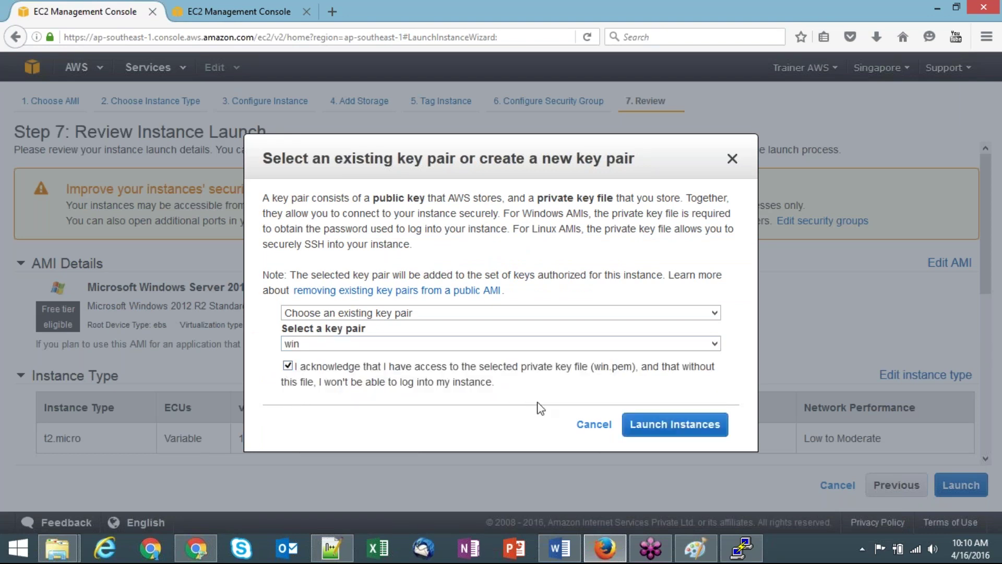
pyautogui.click(659, 433)
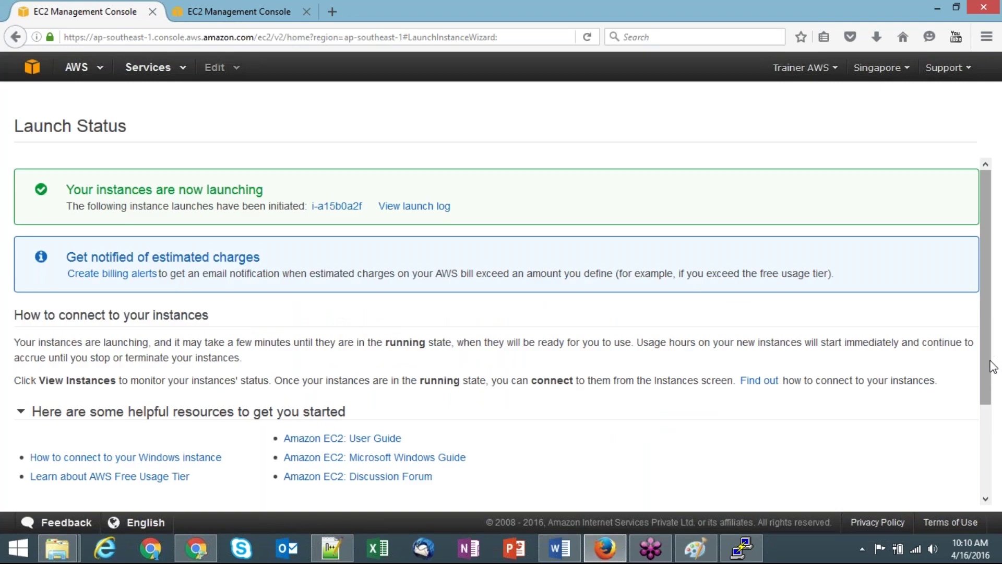
# Open the instances list from the launch status page and refresh it to check the state of Windows-Web.
pyautogui.scroll(-3, 991, 392)
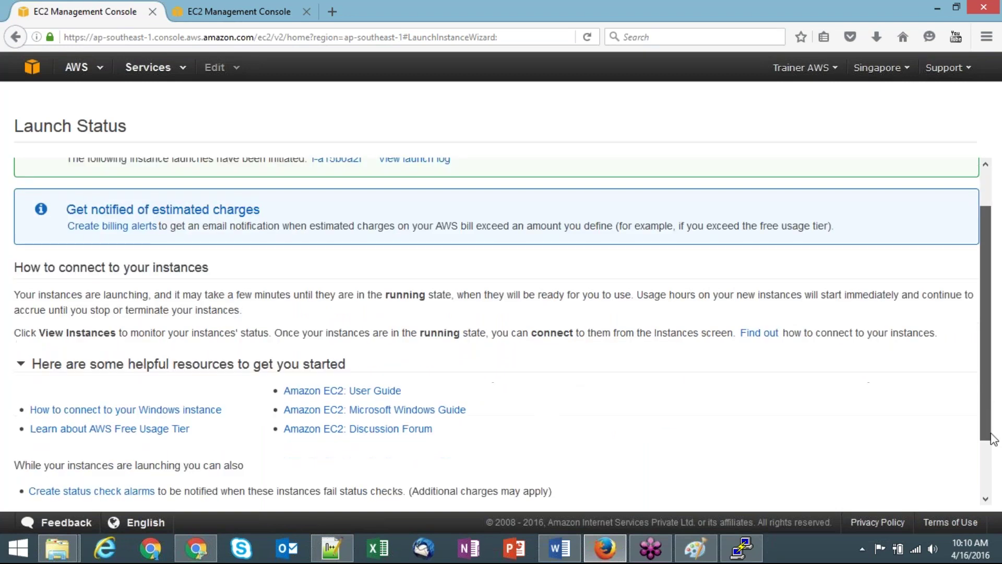
pyautogui.click(940, 499)
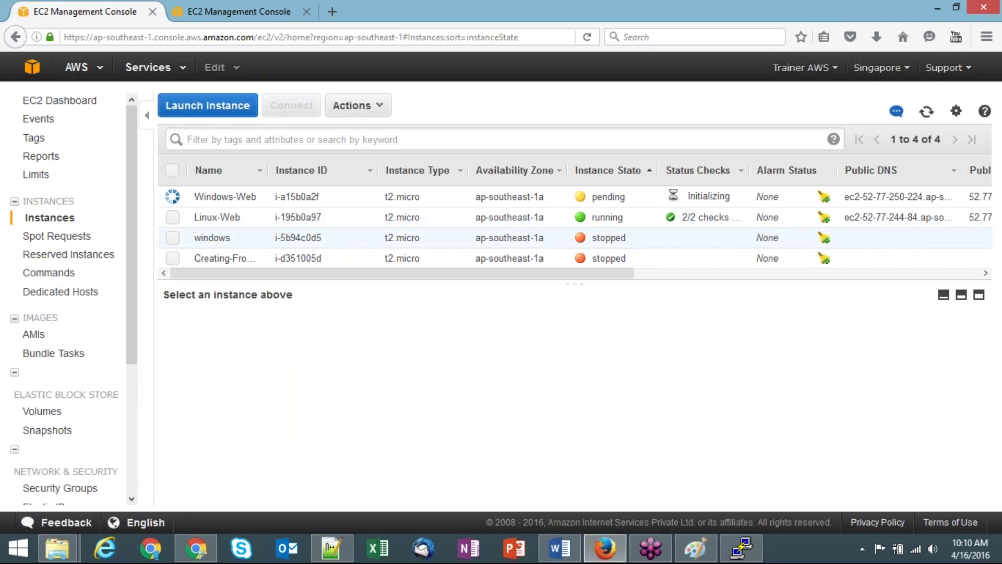
pyautogui.click(928, 114)
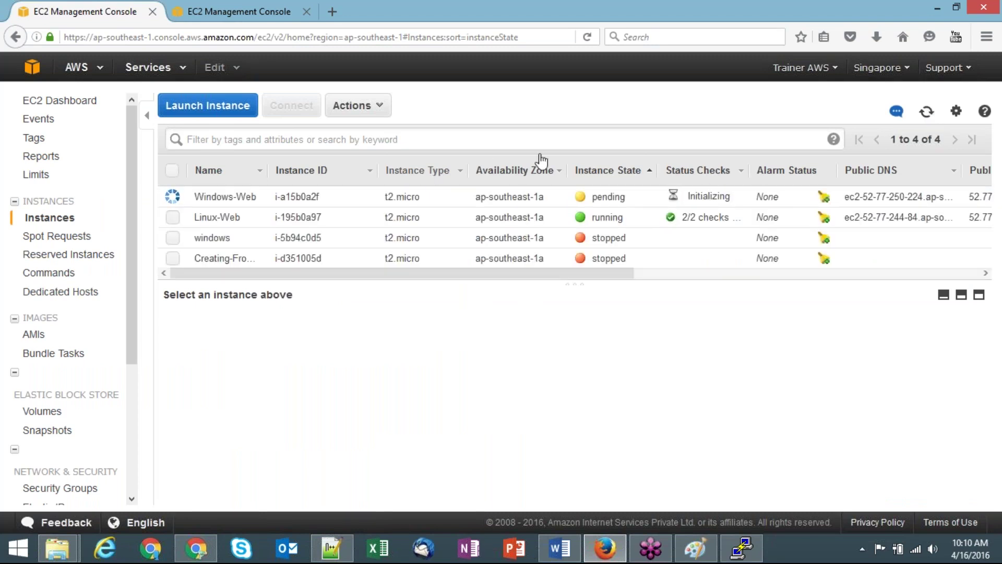
pyautogui.click(928, 114)
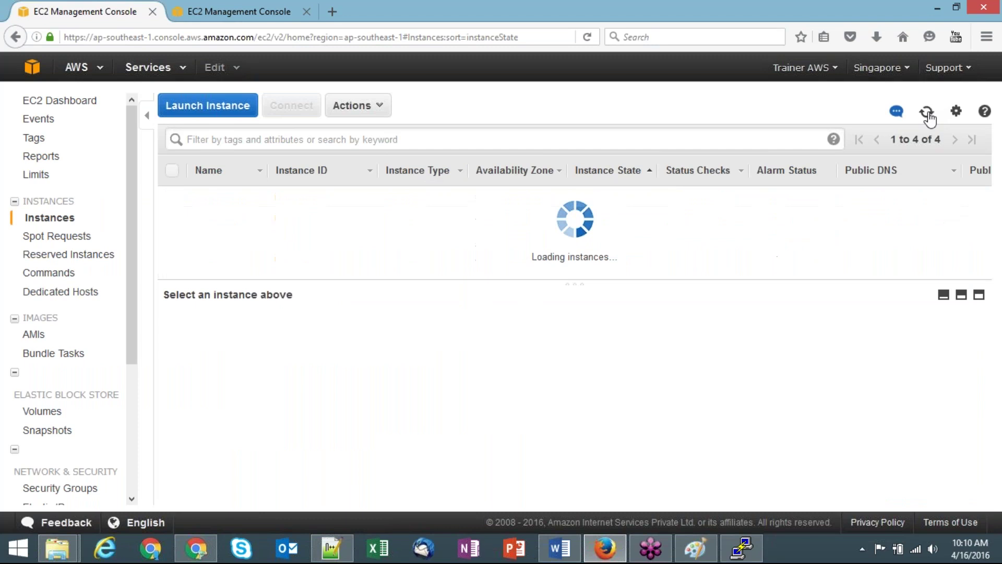
pyautogui.click(928, 114)
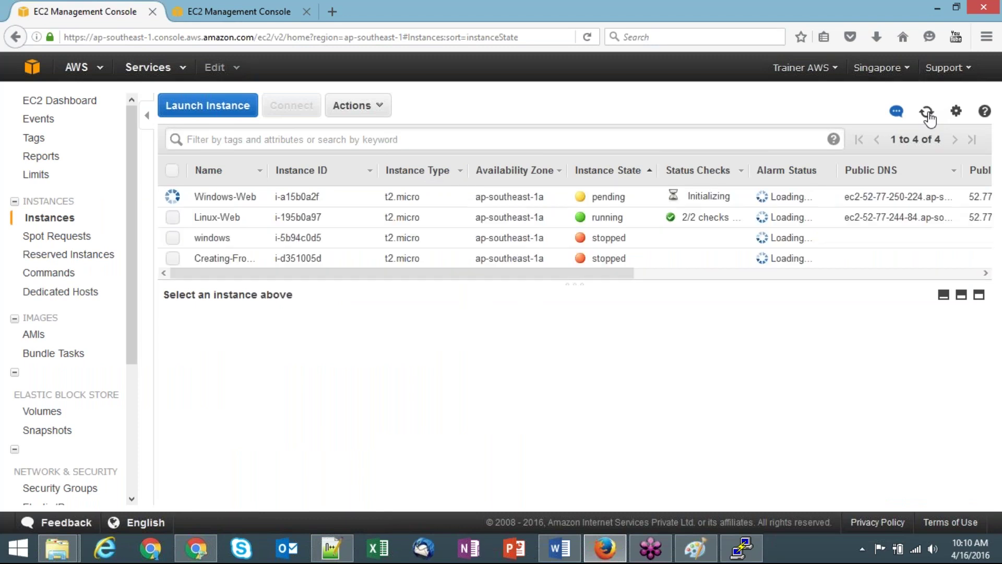
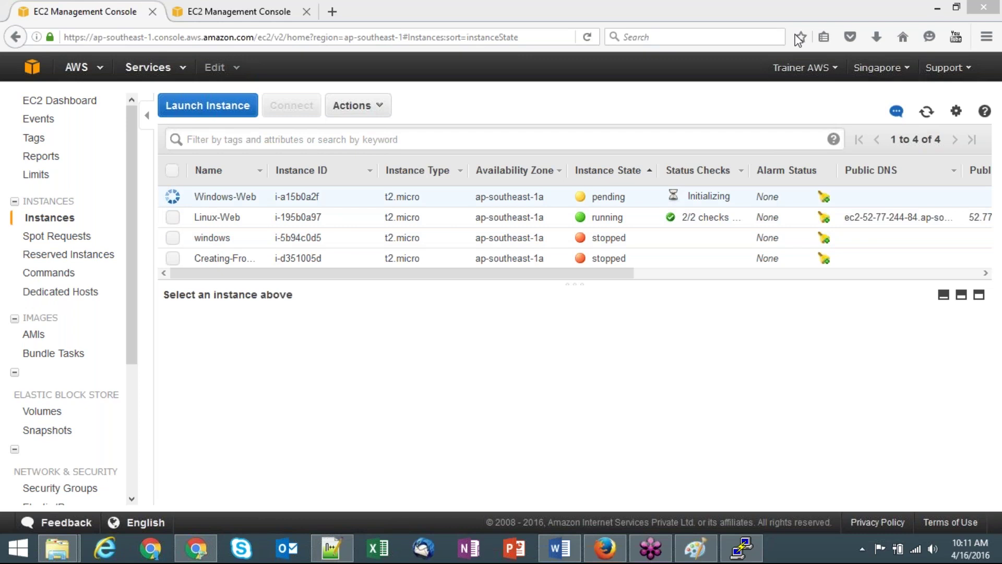
# Refresh the instances list again, select Windows-Web, and check its public IP in the instance description.
pyautogui.click(927, 111)
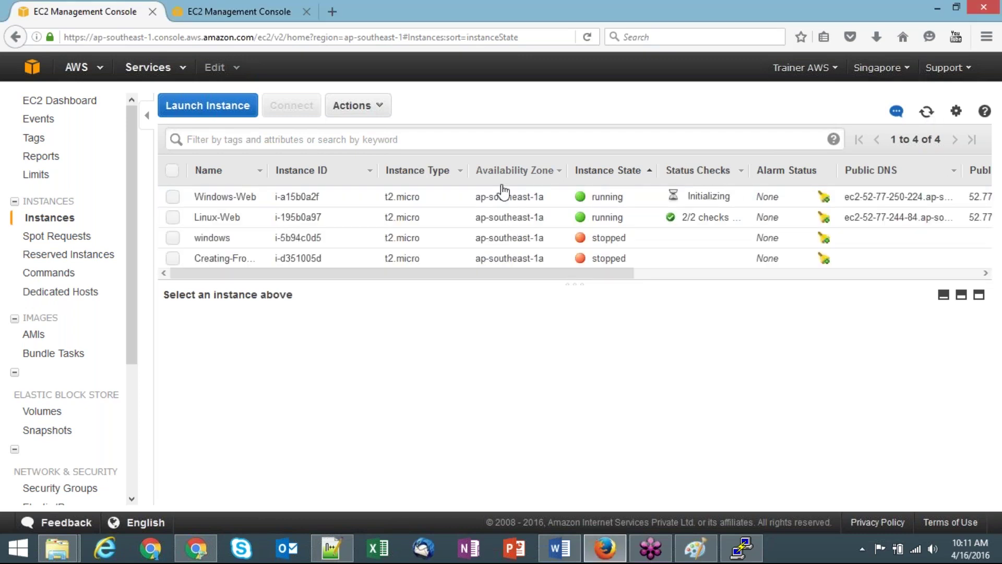
pyautogui.click(173, 197)
pyautogui.doubleClick(759, 386)
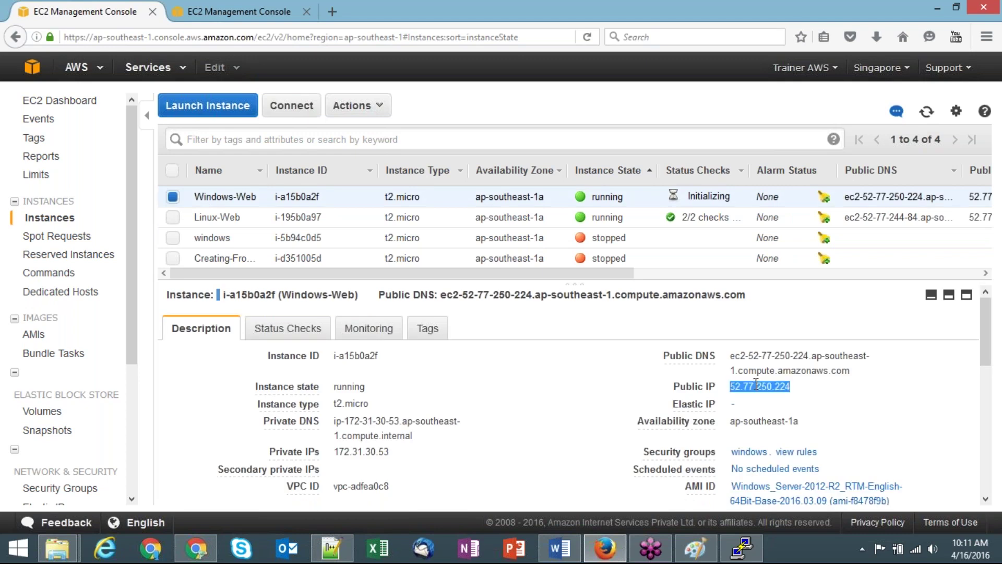
pyautogui.click(598, 383)
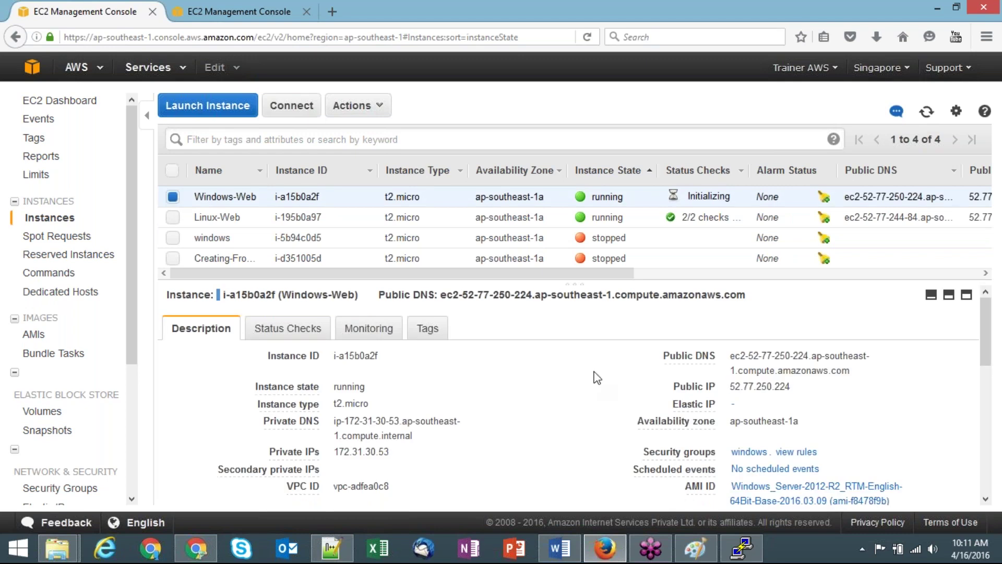
# Try to retrieve the default Windows administrator password for Windows-Web, cancel the request, and refresh the instances list.
pyautogui.click(371, 106)
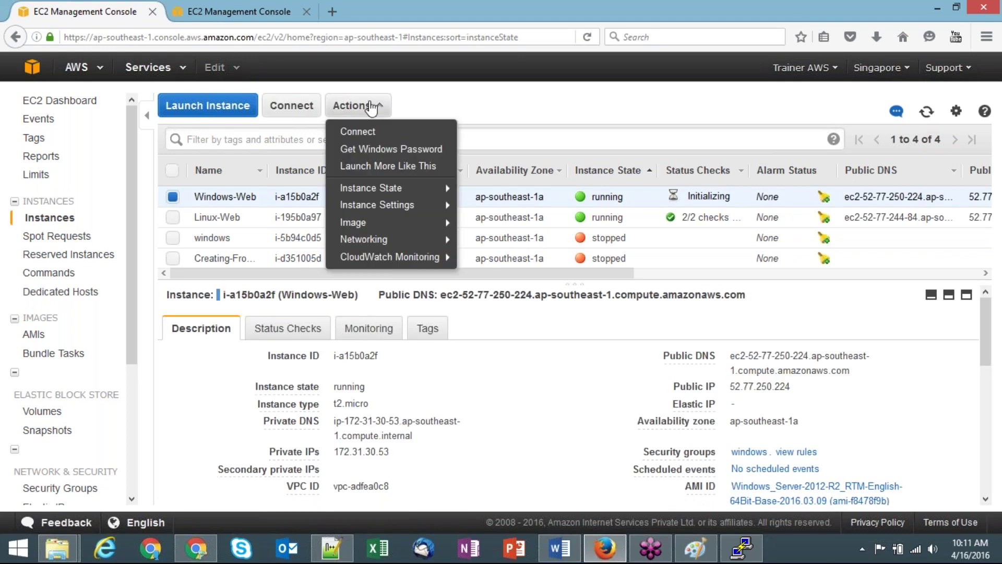
pyautogui.click(371, 151)
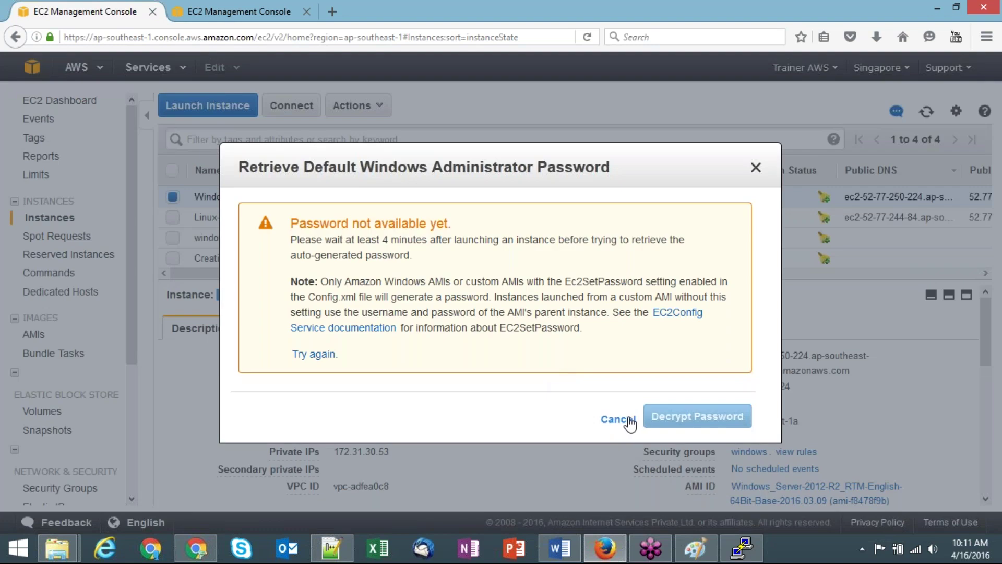
pyautogui.click(626, 417)
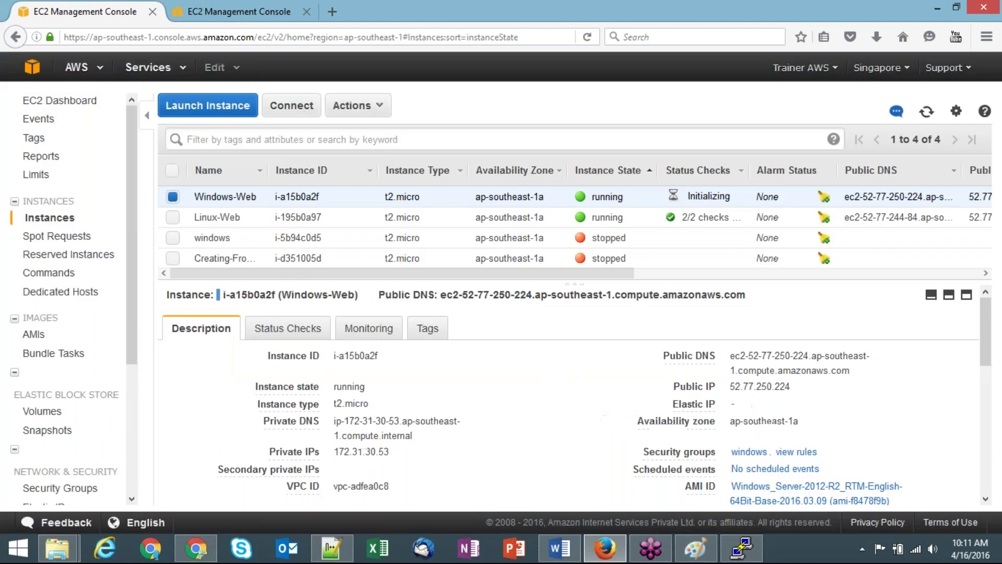
pyautogui.click(925, 117)
pyautogui.click(925, 117)
pyautogui.click(925, 117)
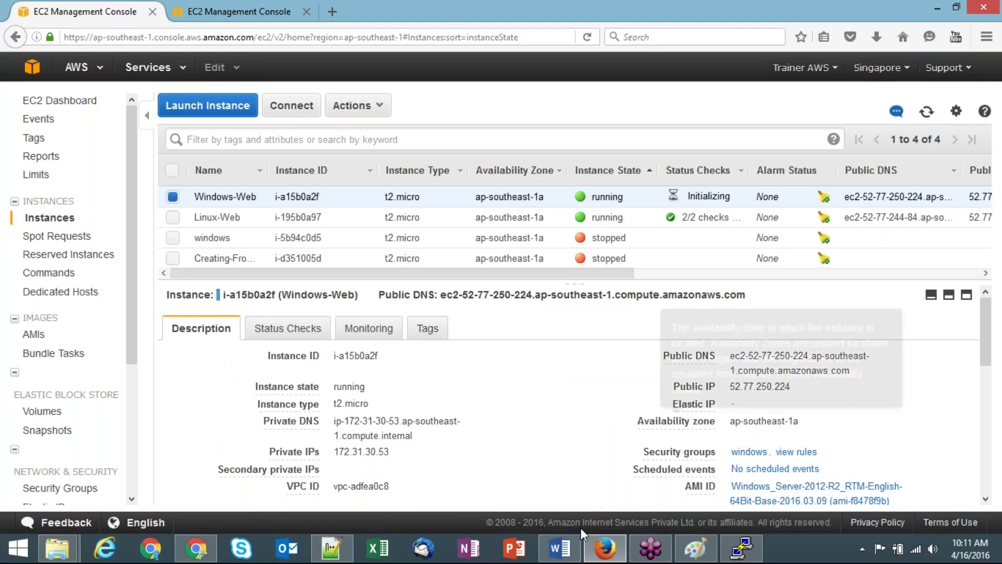
# Switch to the Word document 13Elastic-Load-Balancer.docx, read through the section on creating and defining a load balancer, and return to the EC2 console.
pyautogui.click(564, 555)
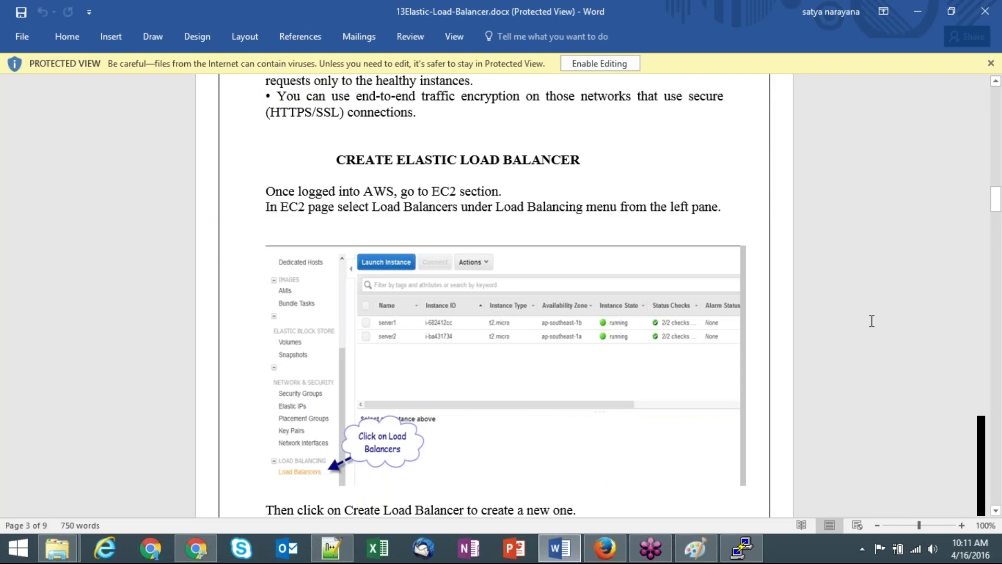
pyautogui.press('Down')
pyautogui.press('Down')
pyautogui.press('Down')
pyautogui.press('Down')
pyautogui.press('Down')
pyautogui.press('Down')
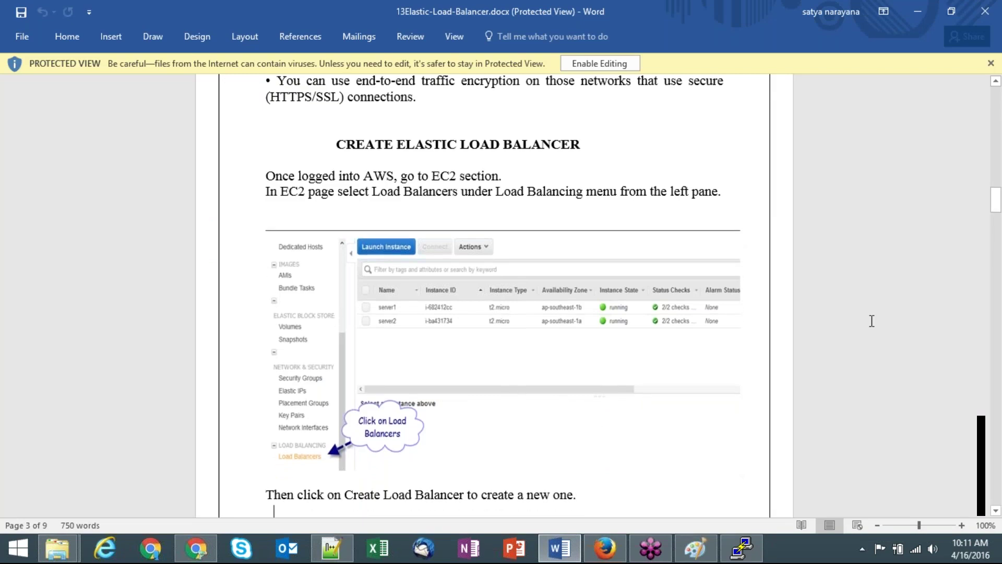
pyautogui.press('Down')
pyautogui.press('Down')
pyautogui.press('Down')
pyautogui.press('Down')
pyautogui.press('Down')
pyautogui.press('Down')
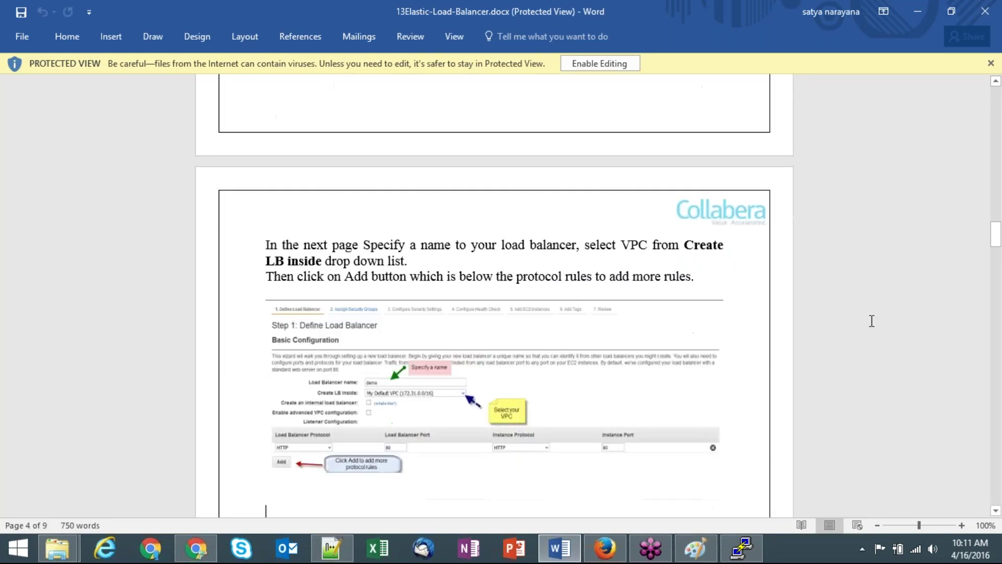
pyautogui.press('Down')
pyautogui.press('Down')
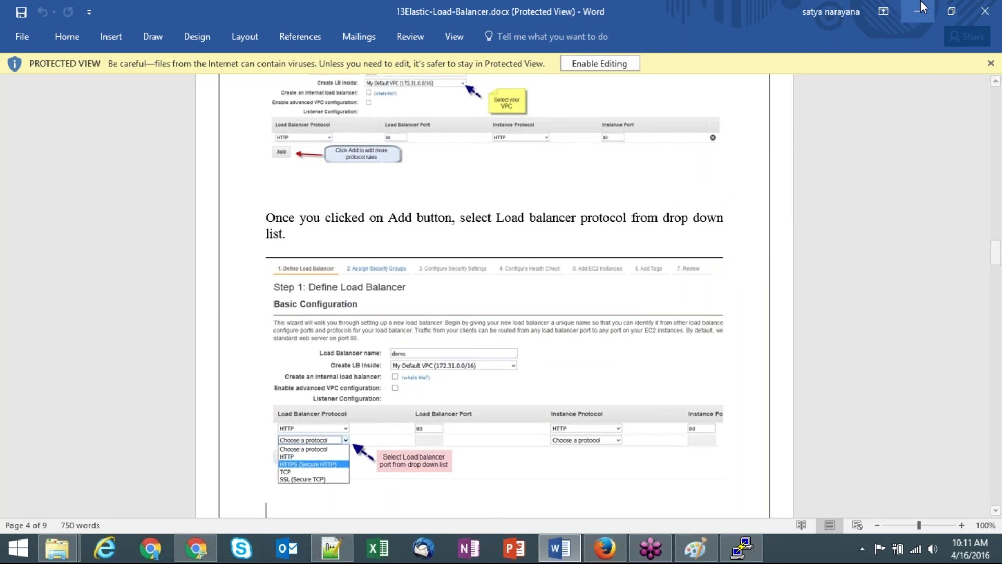
pyautogui.click(921, 6)
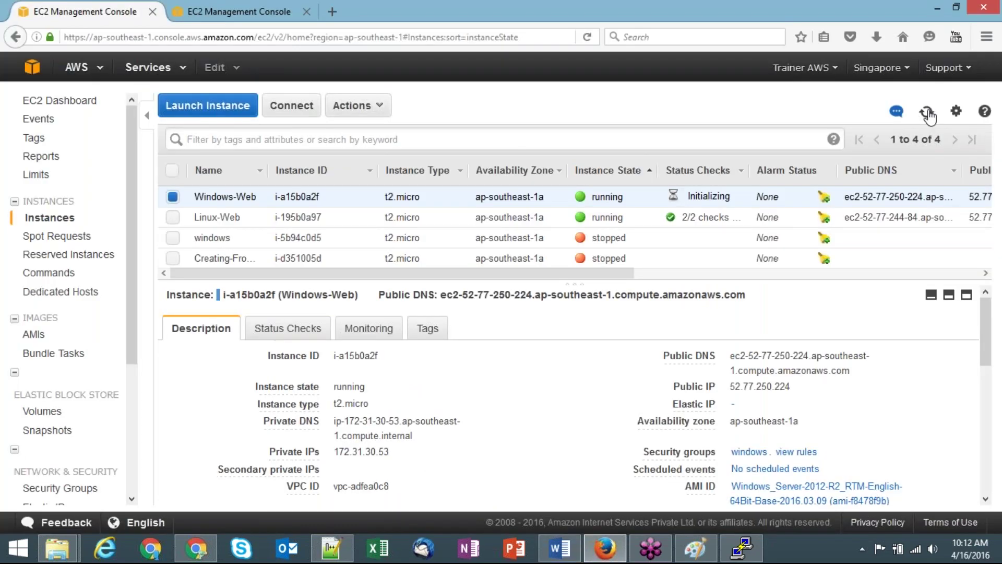
# Refresh the instances list, request the Windows password for Windows-Web again, close the request, and refresh the list once more.
pyautogui.click(928, 116)
pyautogui.click(928, 116)
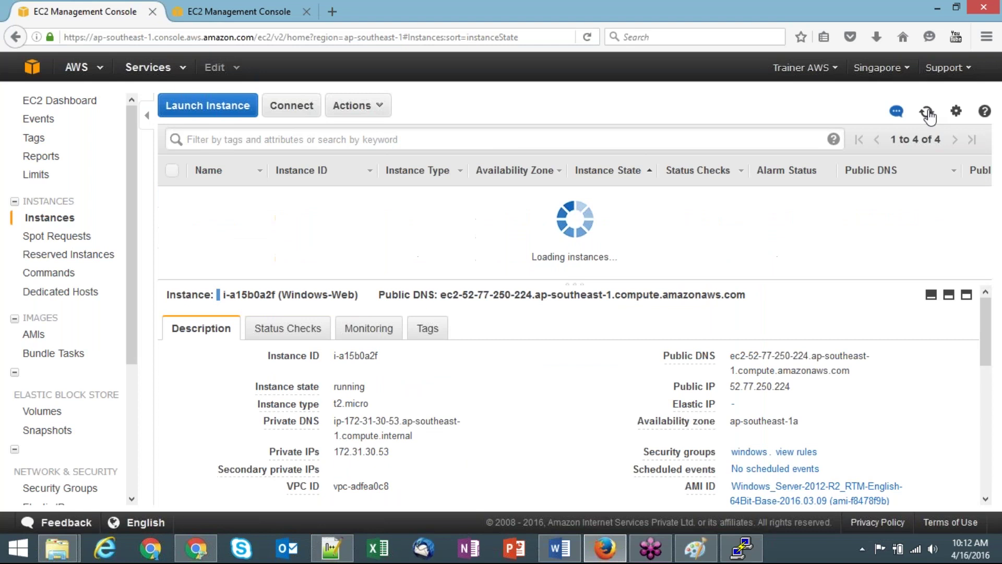
pyautogui.click(929, 112)
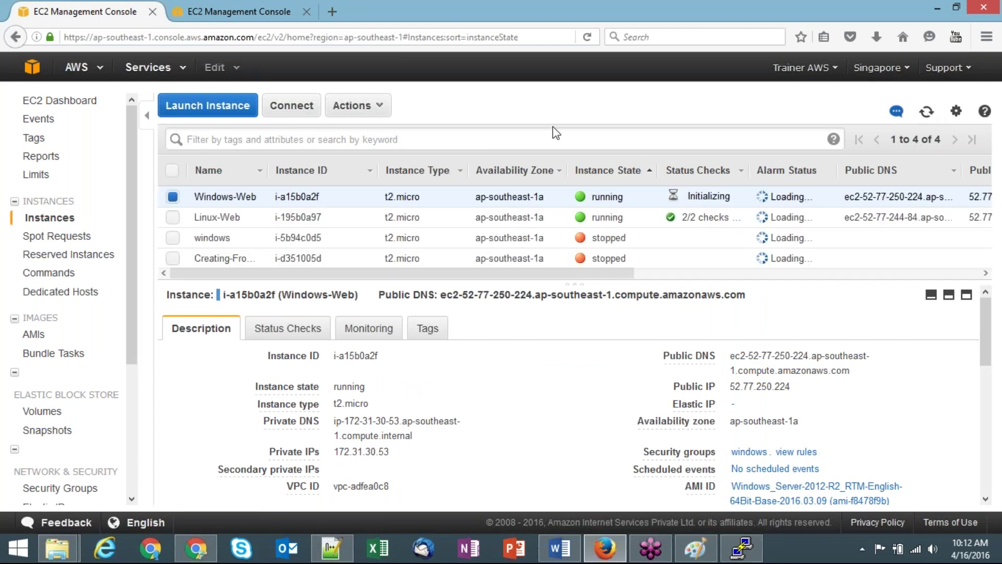
pyautogui.click(380, 108)
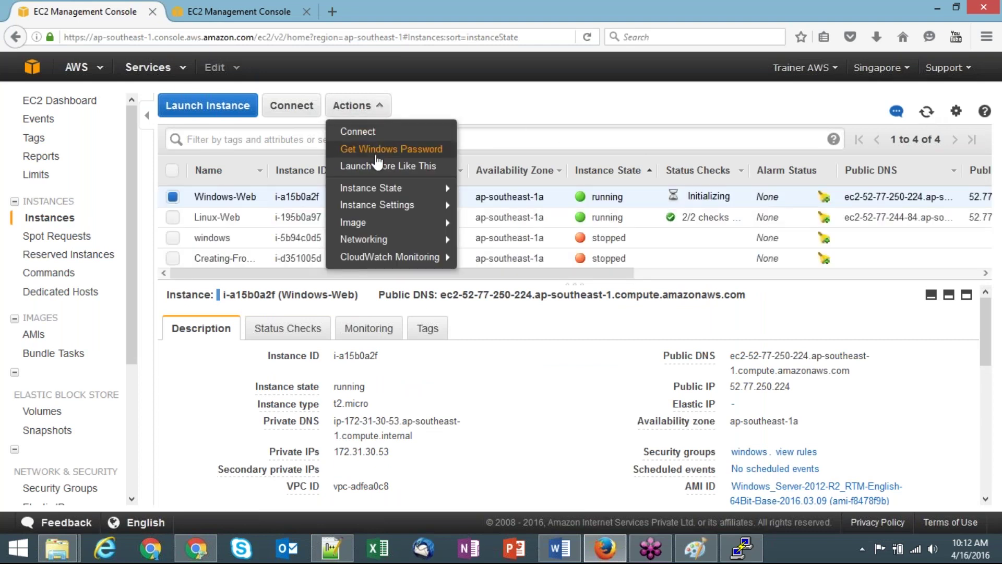
pyautogui.click(377, 151)
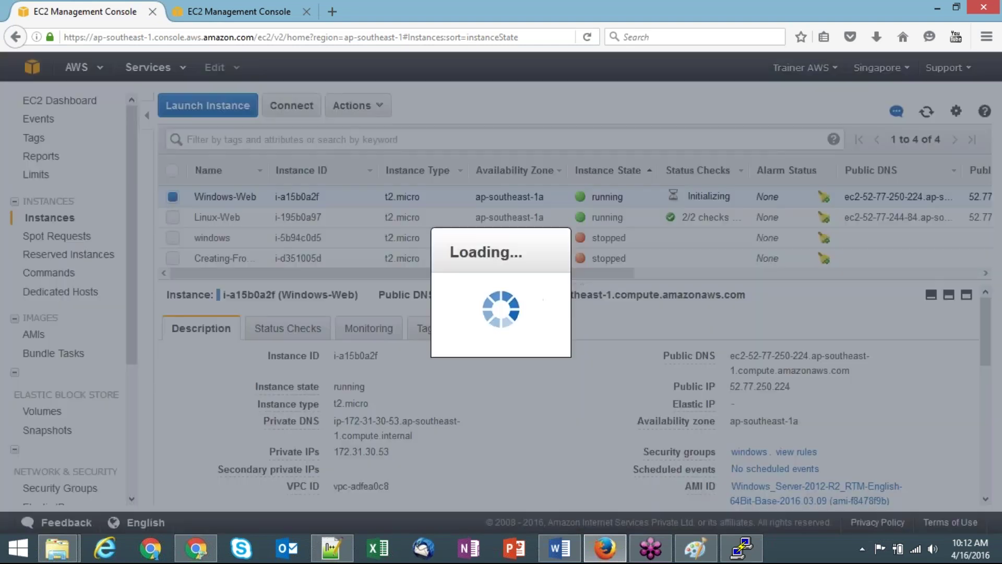
pyautogui.click(616, 417)
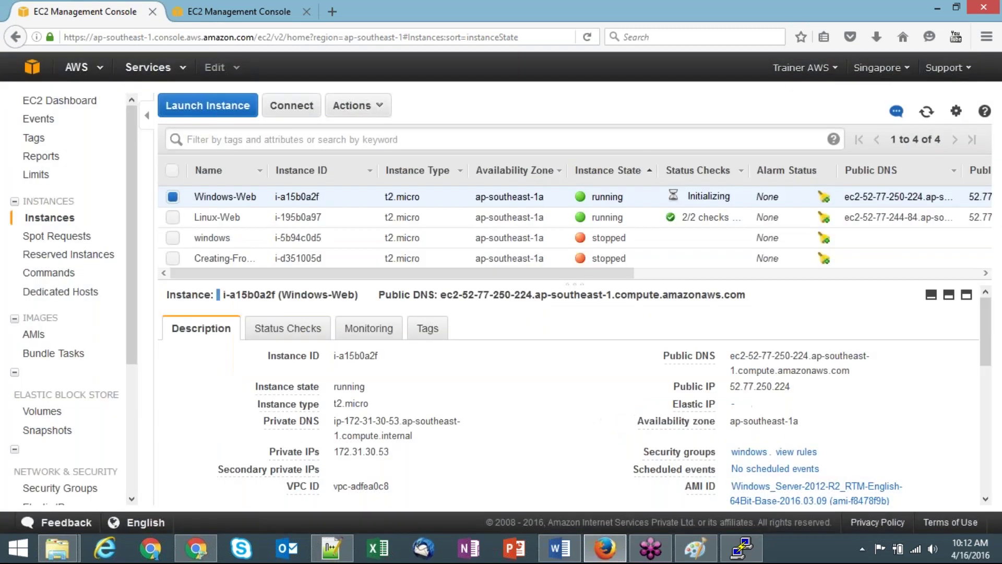
pyautogui.click(923, 118)
# Open the Load Balancers page and read the notice about load balancers in this region.
pyautogui.scroll(-2, 129, 321)
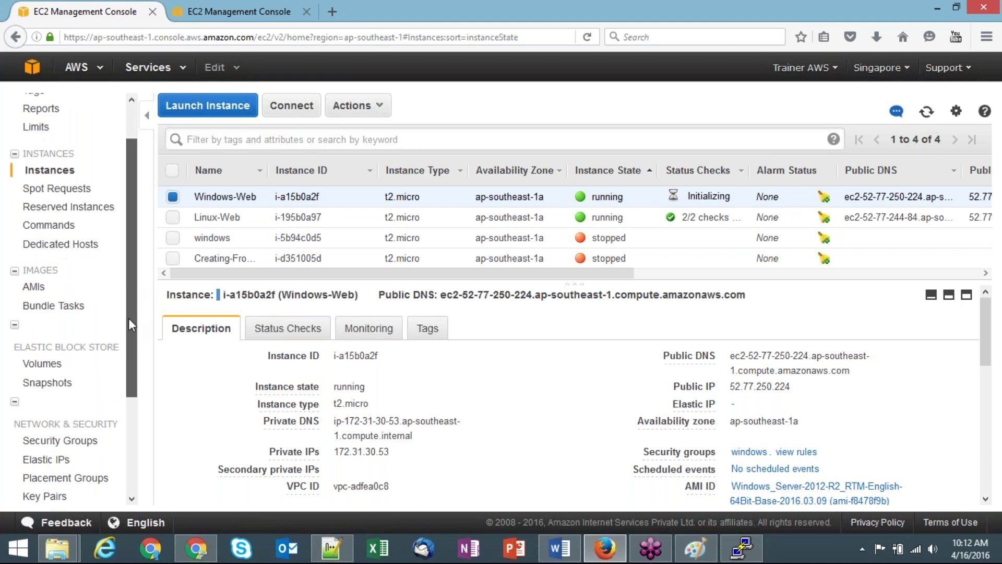
pyautogui.scroll(2, 131, 318)
pyautogui.scroll(-1, 137, 315)
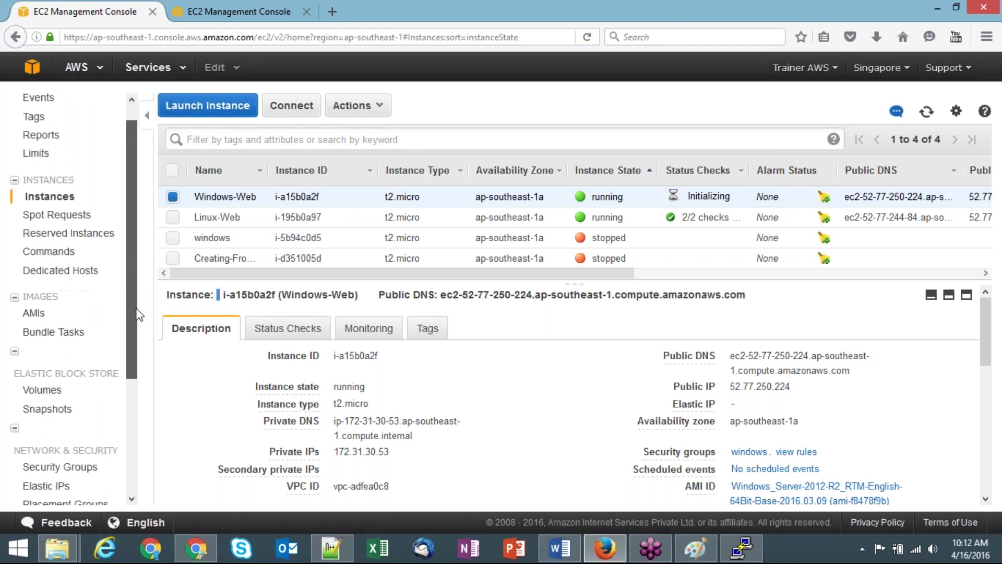
pyautogui.scroll(-5, 138, 313)
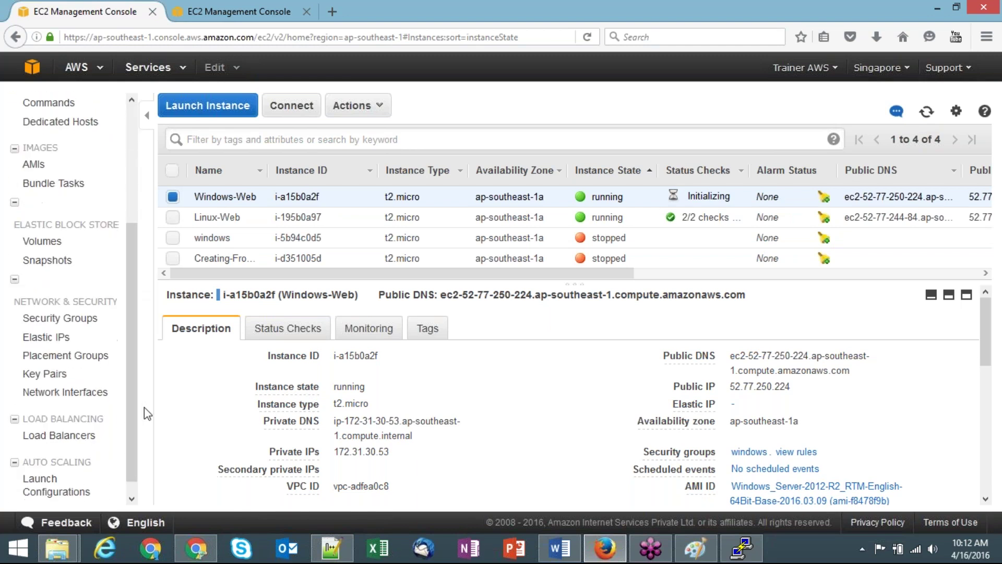
pyautogui.click(96, 438)
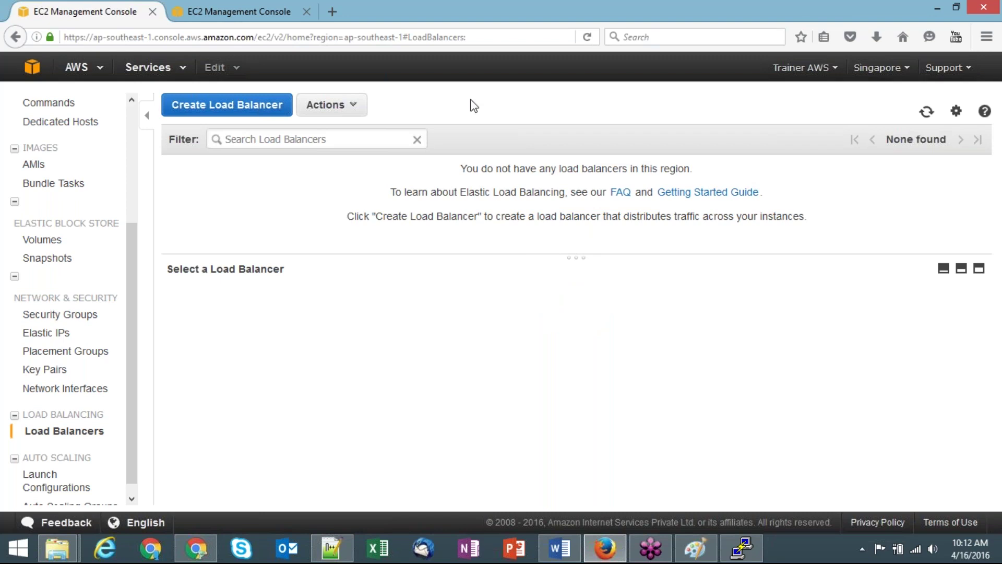
pyautogui.doubleClick(520, 169)
pyautogui.tripleClick(519, 170)
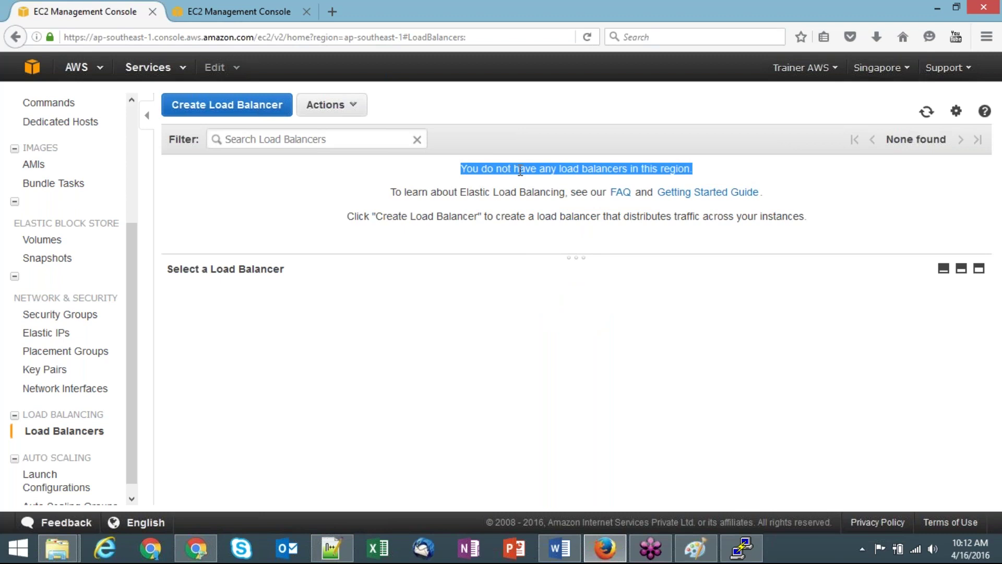
pyautogui.click(672, 167)
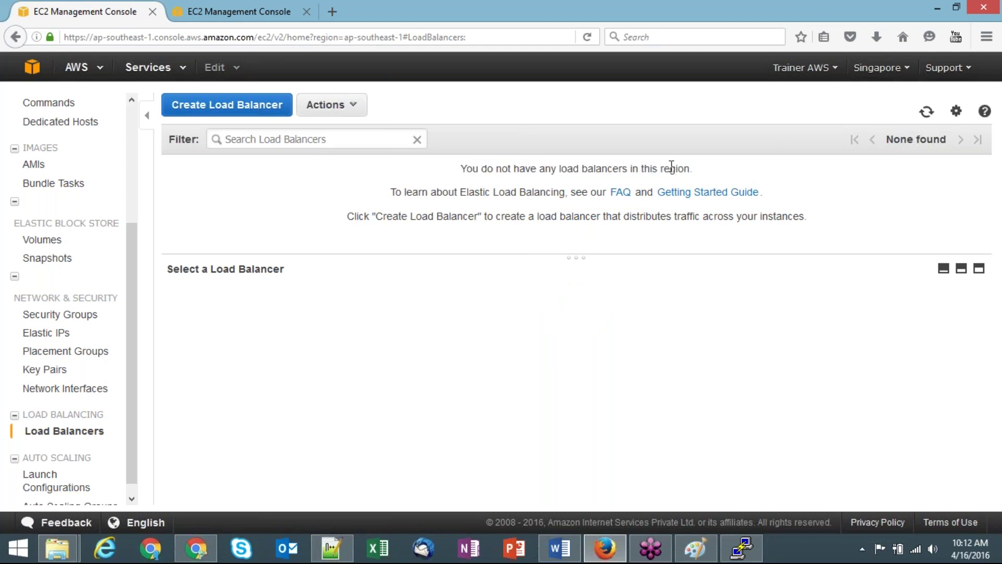
pyautogui.tripleClick(672, 167)
pyautogui.click(672, 167)
# Start creating a load balancer, name it demo-web, and keep it inside My Default VPC (172.31.0.0/16).
pyautogui.click(246, 112)
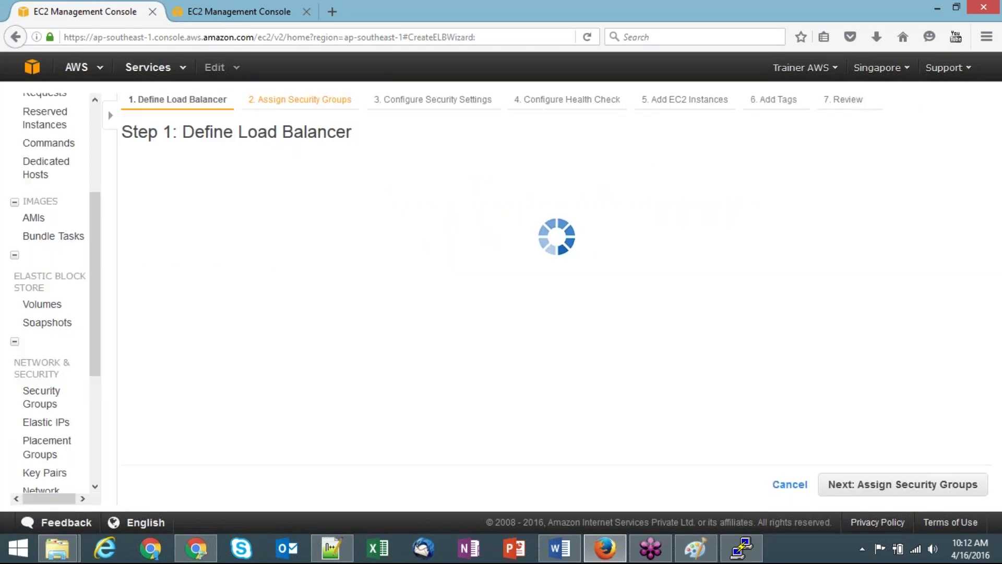
pyautogui.click(276, 244)
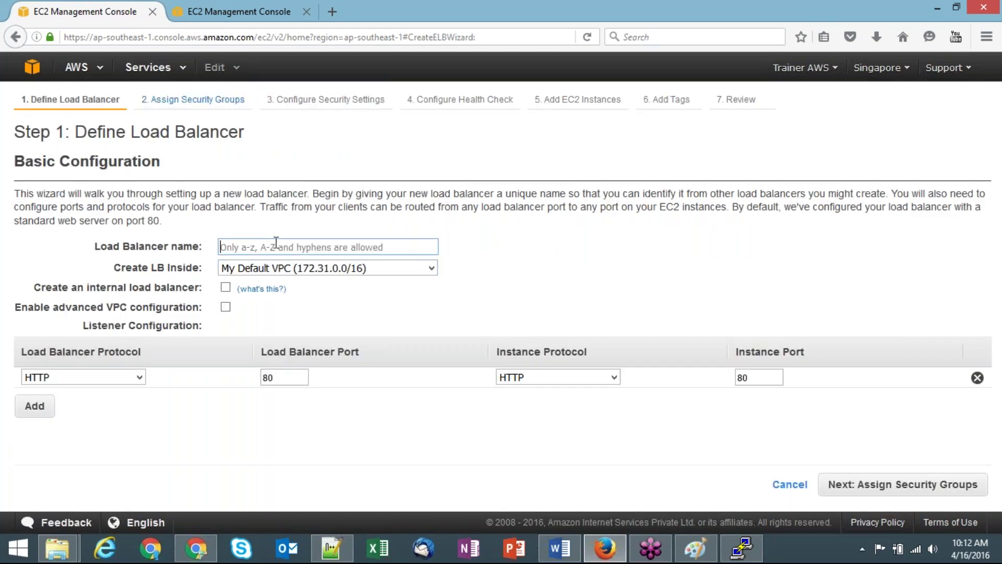
pyautogui.write('demo')
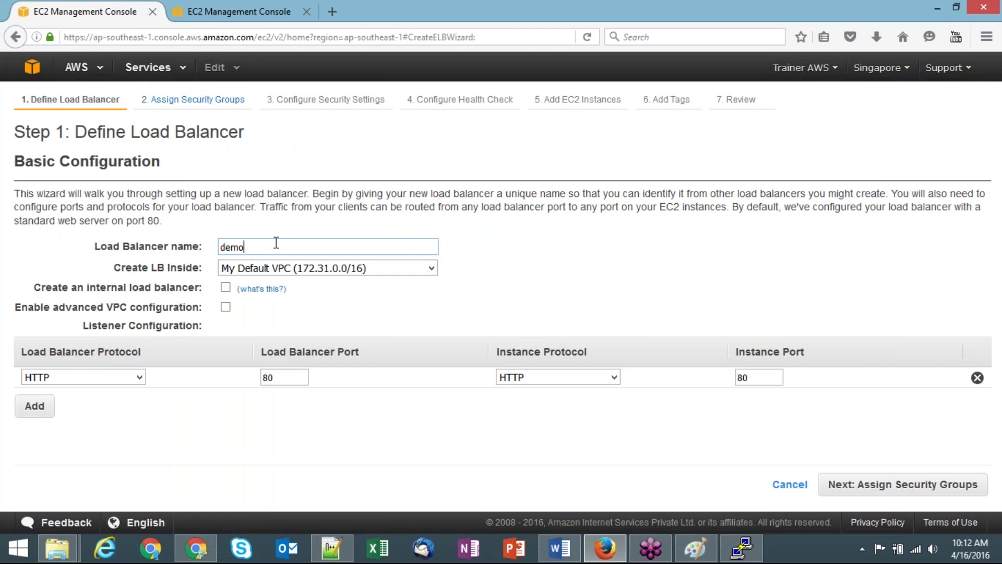
pyautogui.write('-web')
pyautogui.click(486, 276)
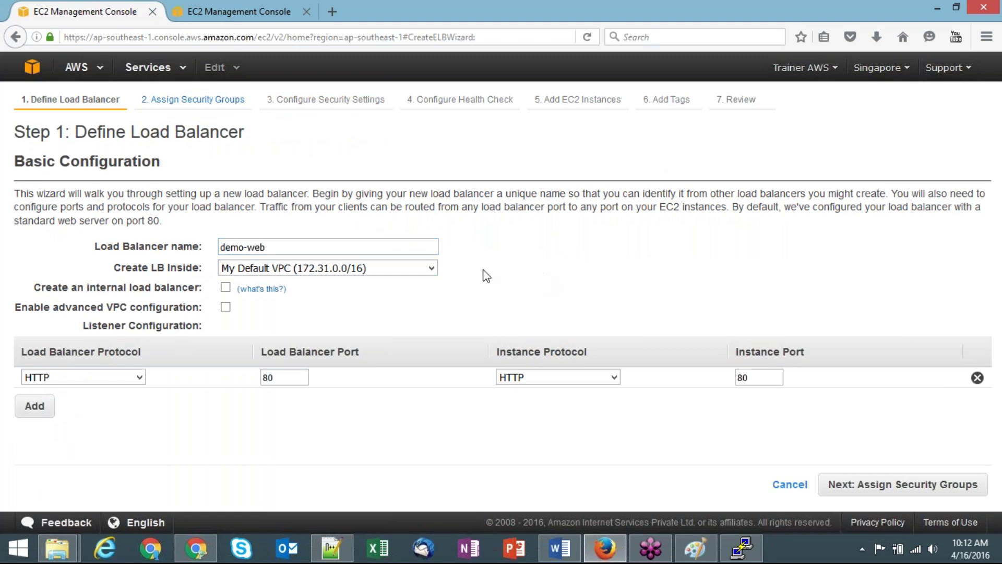
pyautogui.click(432, 269)
pyautogui.click(433, 271)
# Review the listener protocols, add a second listener using HTTPS (Secure HTTP), and remove it again.
pyautogui.click(140, 378)
pyautogui.click(140, 380)
pyautogui.click(49, 406)
pyautogui.click(140, 398)
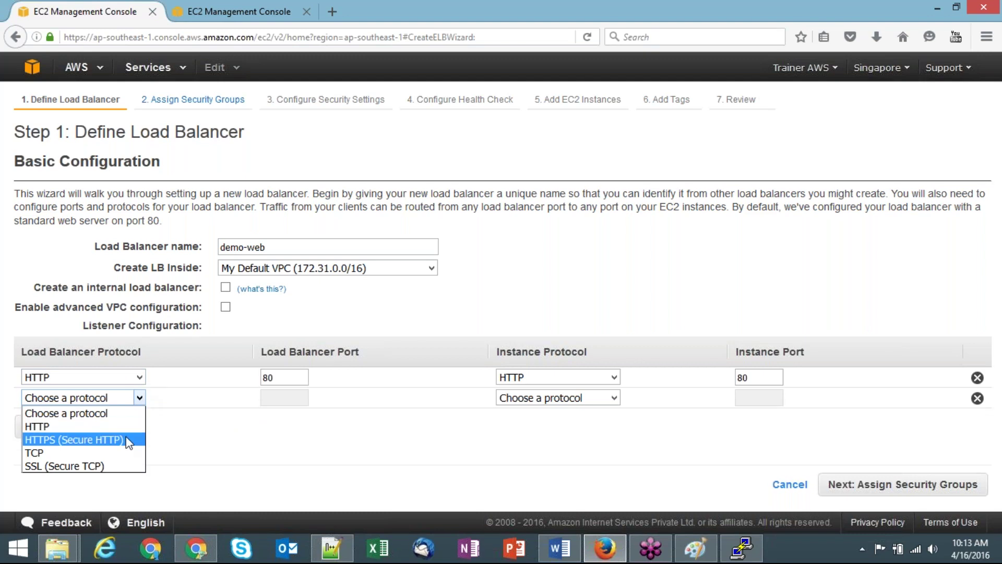
pyautogui.click(128, 440)
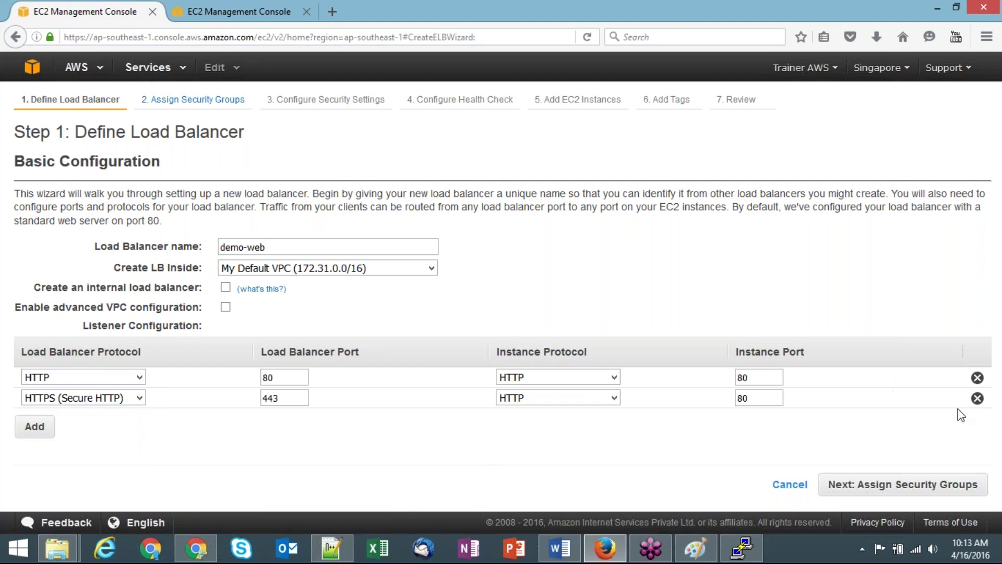
pyautogui.click(977, 398)
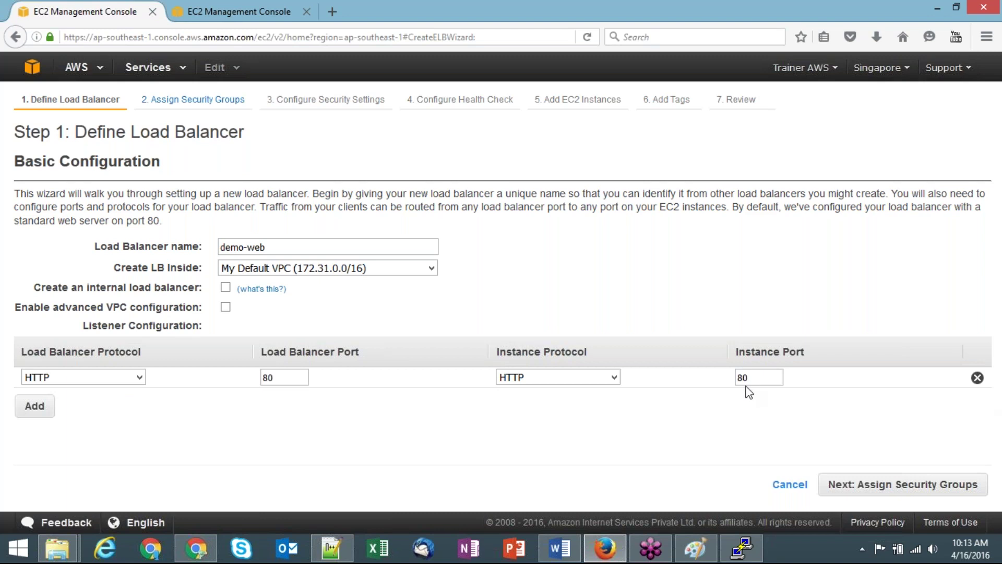
# Keep the single HTTP listener on port 80 and proceed to assigning security groups.
pyautogui.click(140, 378)
pyautogui.click(140, 378)
pyautogui.doubleClick(284, 380)
pyautogui.click(874, 497)
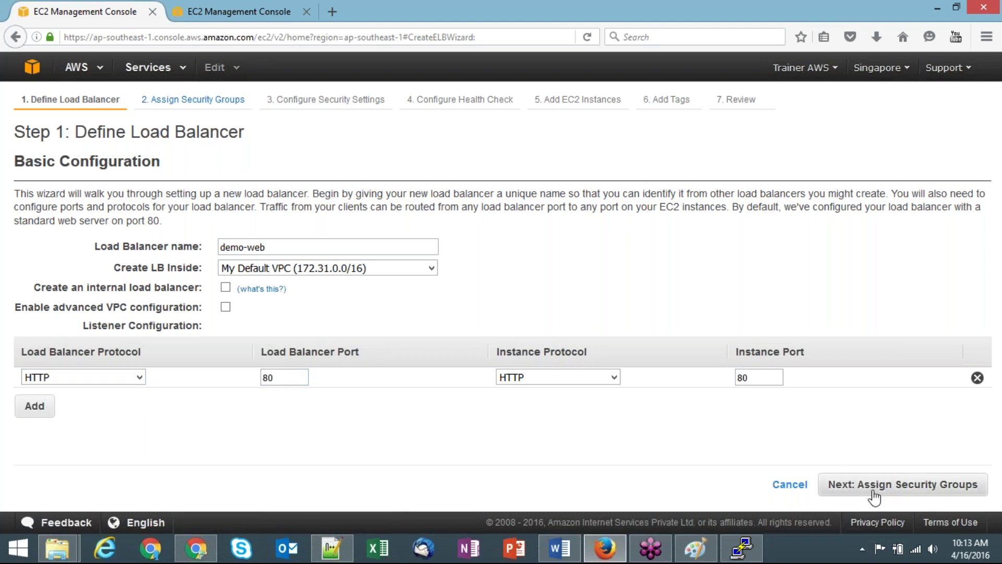
pyautogui.click(933, 496)
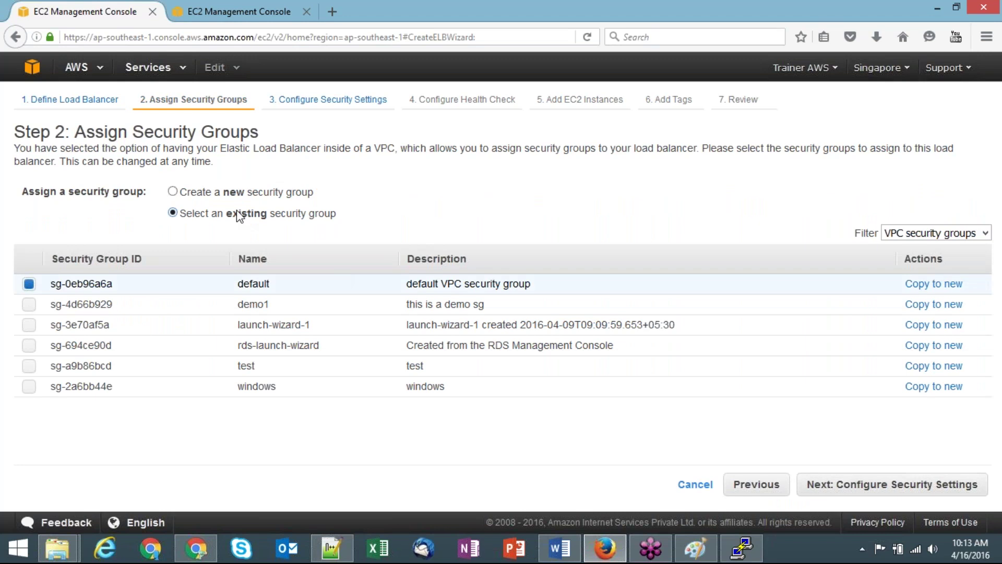
# Assign only the existing windows security group to the load balancer and continue past the security settings to the health check.
pyautogui.click(233, 193)
pyautogui.click(238, 215)
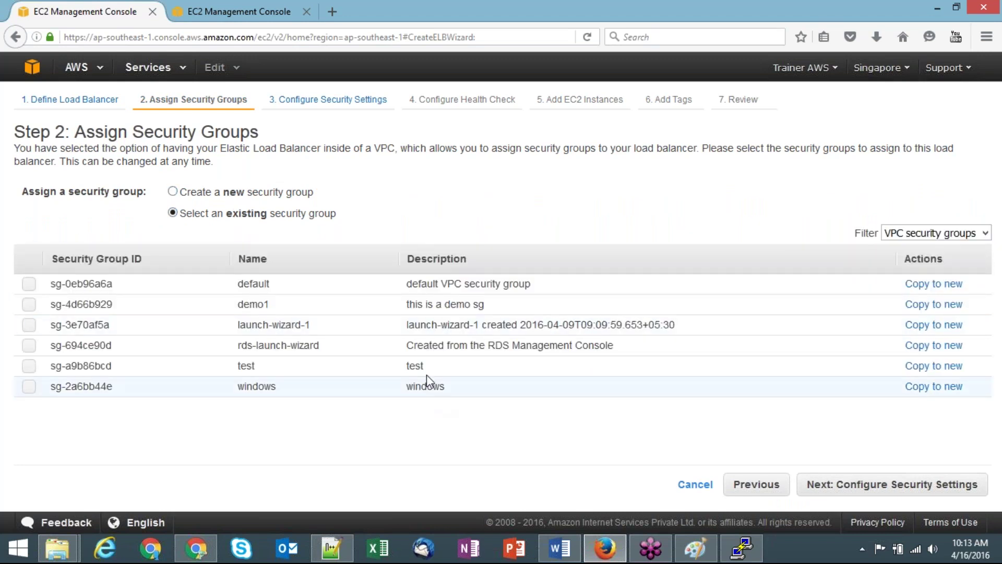
pyautogui.click(428, 385)
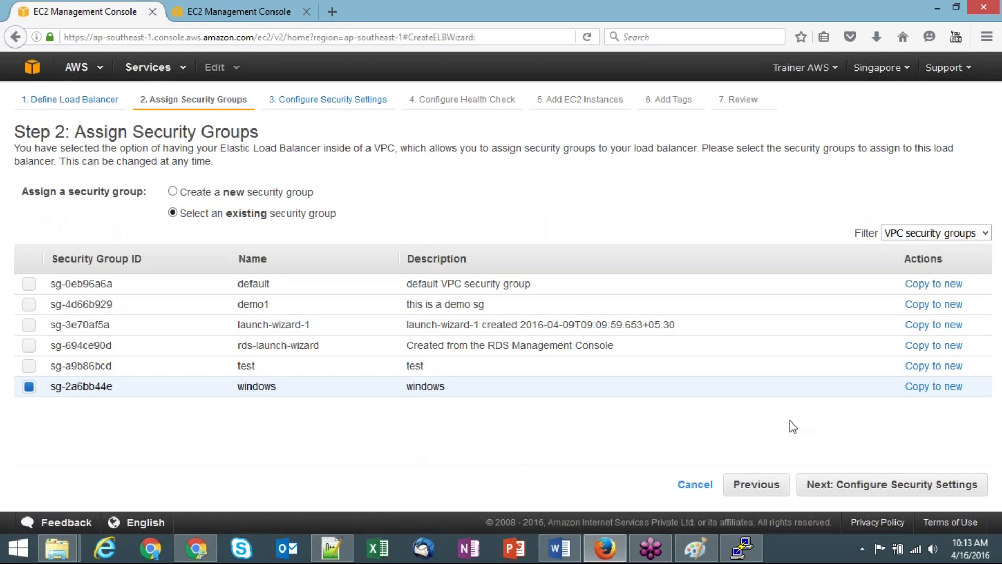
pyautogui.click(875, 491)
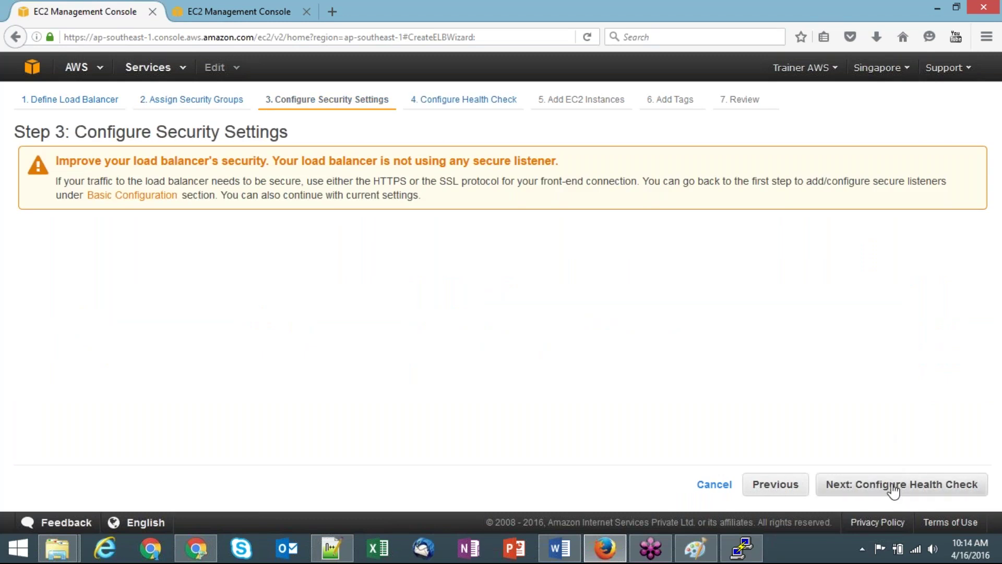
pyautogui.click(895, 491)
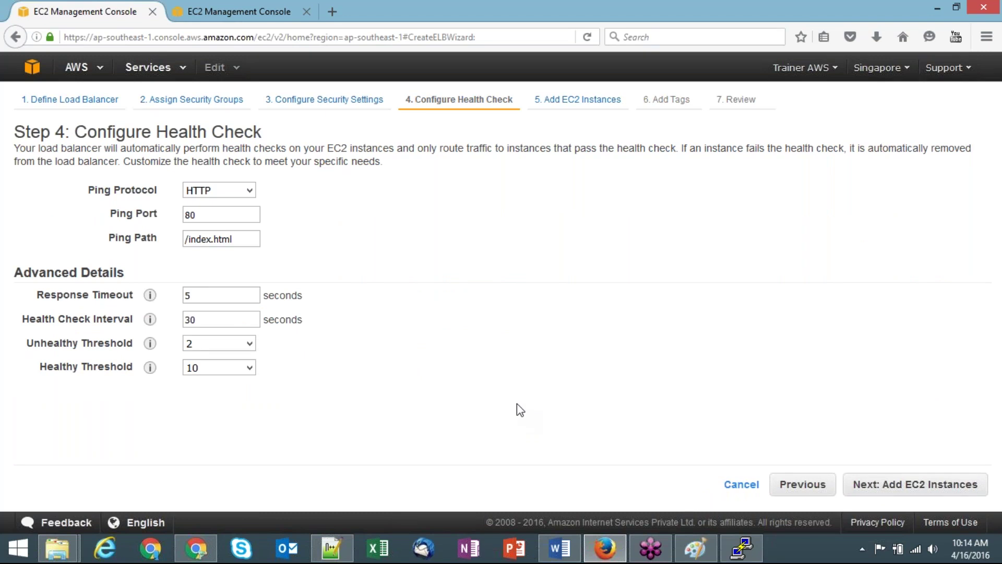
# Try TCP as the health check's ping protocol, inspect the ping port, and return the protocol to HTTP.
pyautogui.click(248, 191)
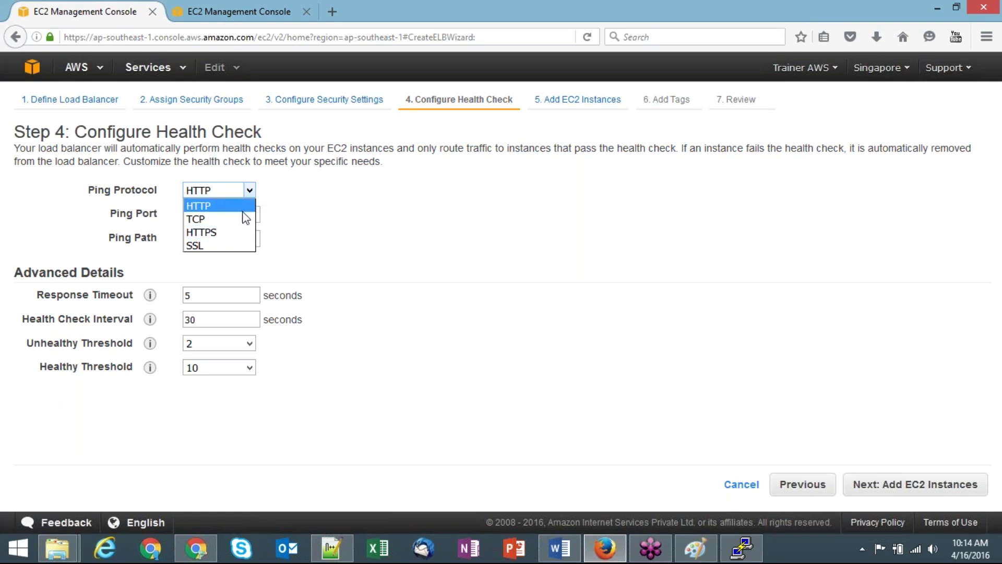
pyautogui.click(244, 219)
pyautogui.doubleClick(242, 216)
pyautogui.click(243, 216)
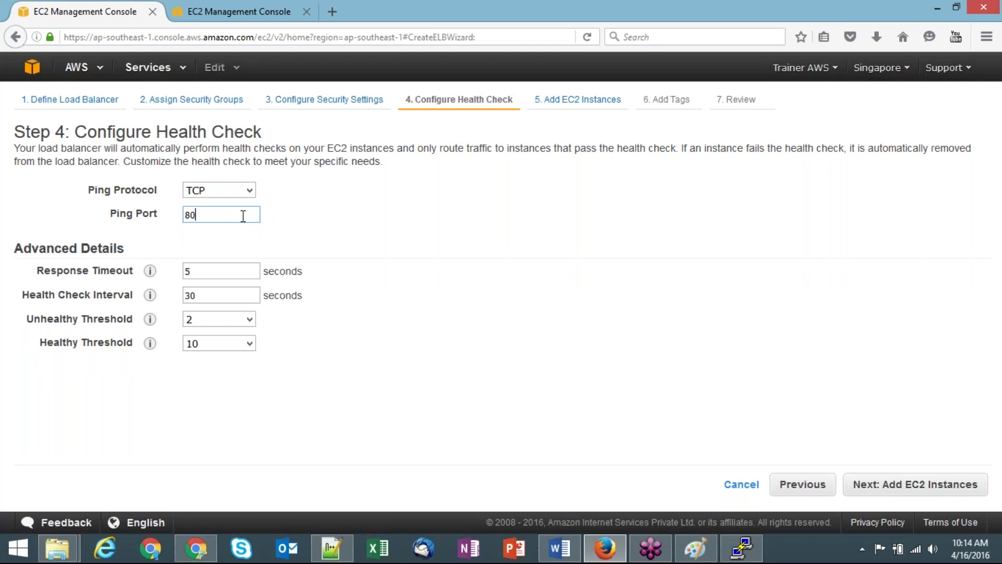
pyautogui.click(252, 190)
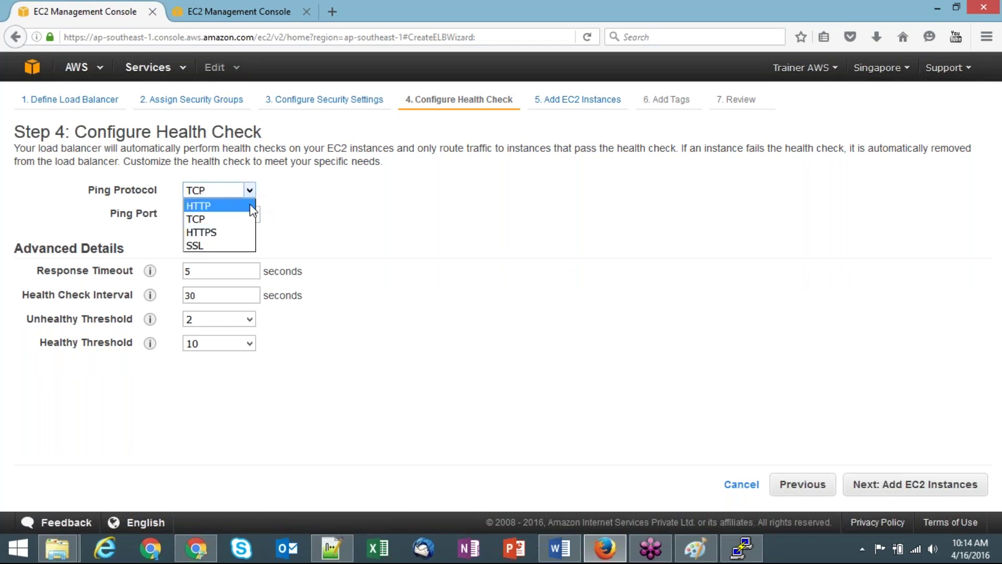
pyautogui.click(253, 206)
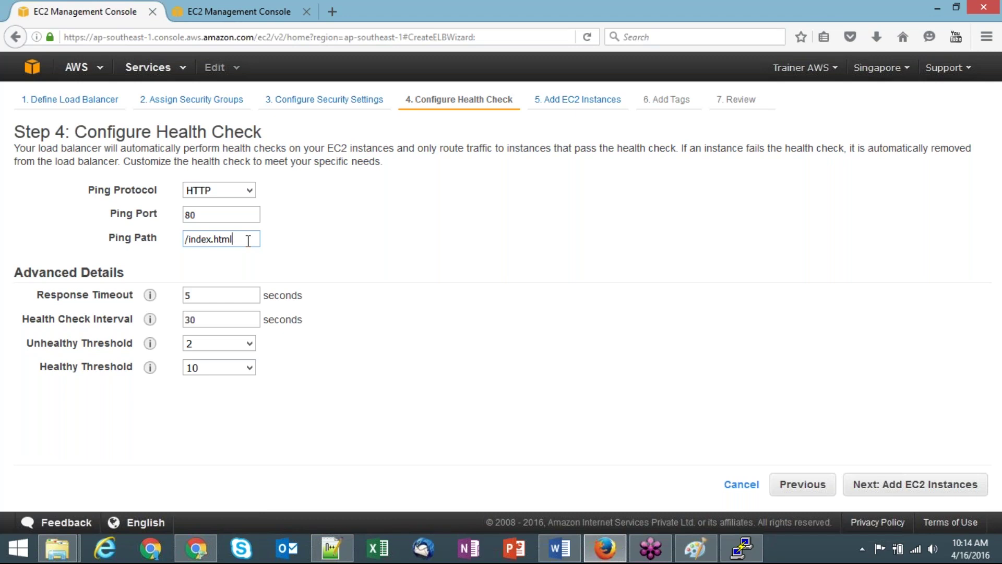
# Inspect the ping path /index.html under HTTP and try HTTPS as the ping protocol.
pyautogui.doubleClick(247, 240)
pyautogui.click(414, 216)
pyautogui.click(256, 190)
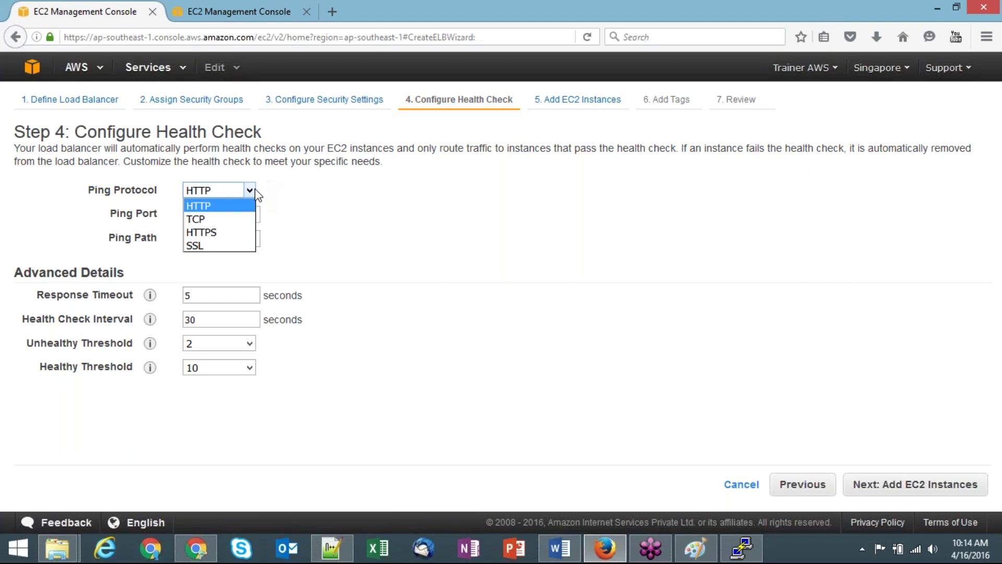
pyautogui.click(245, 228)
pyautogui.doubleClick(246, 240)
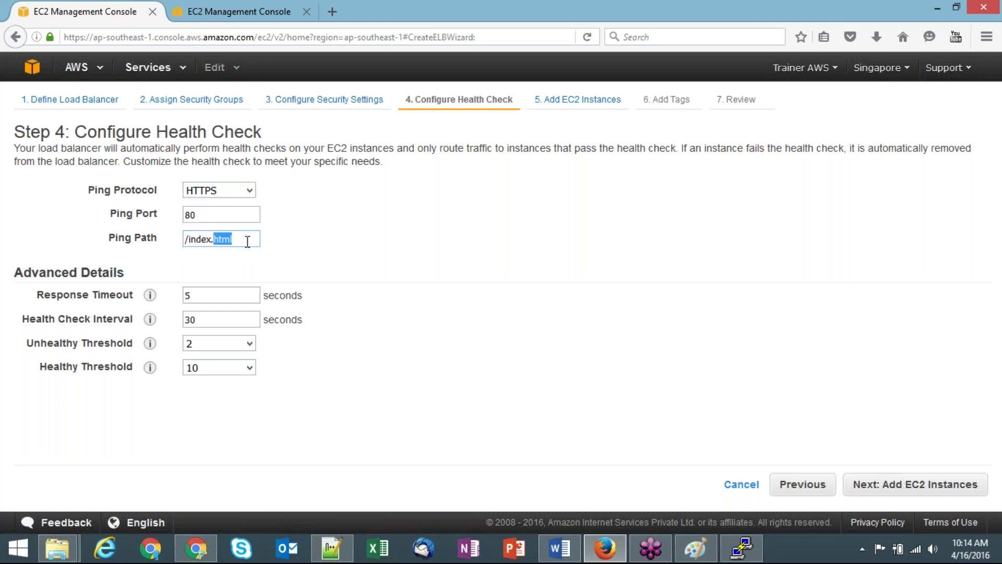
# Set the health check's ping protocol to TCP and keep ping port 80.
pyautogui.click(251, 191)
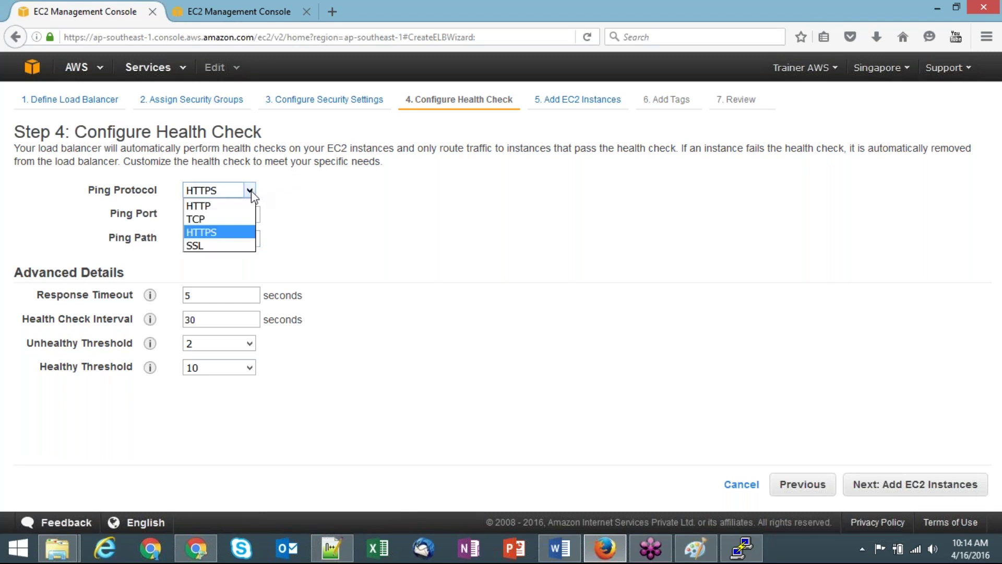
pyautogui.click(244, 221)
pyautogui.doubleClick(229, 213)
pyautogui.click(360, 225)
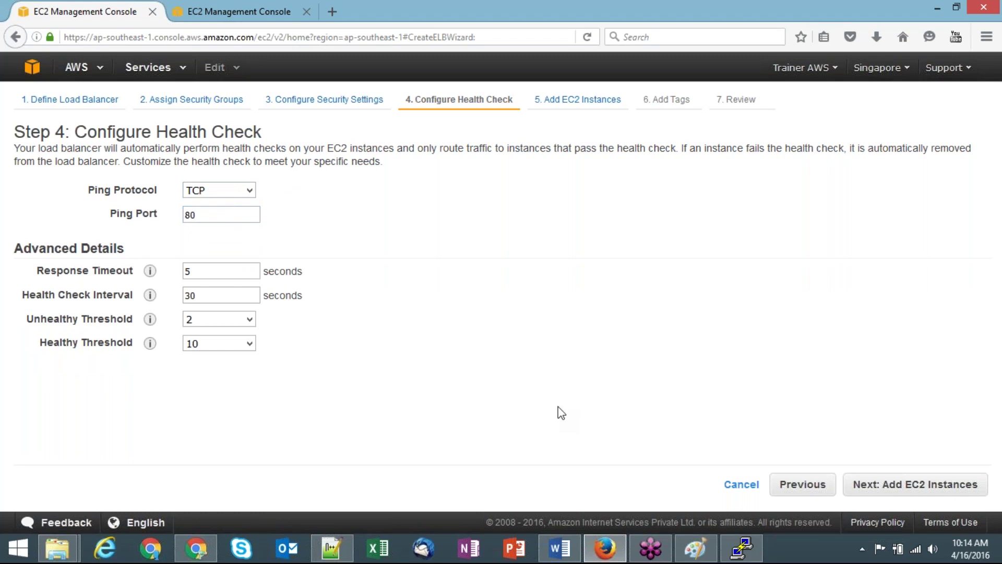
# Switch to the blank Paint canvas and sketch a monitor-shaped load balancer with the handwritten label ELB above it.
pyautogui.click(560, 549)
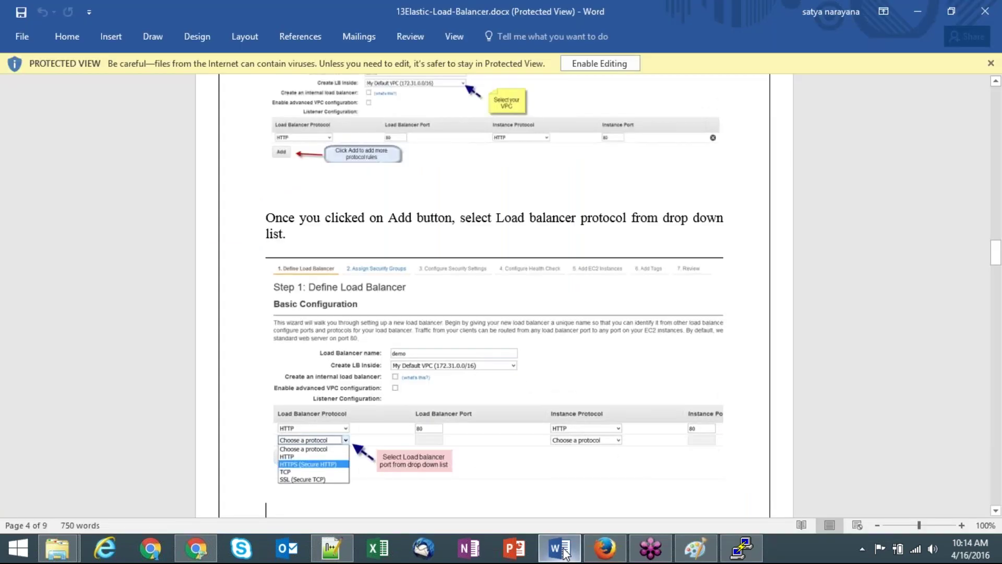
pyautogui.click(696, 548)
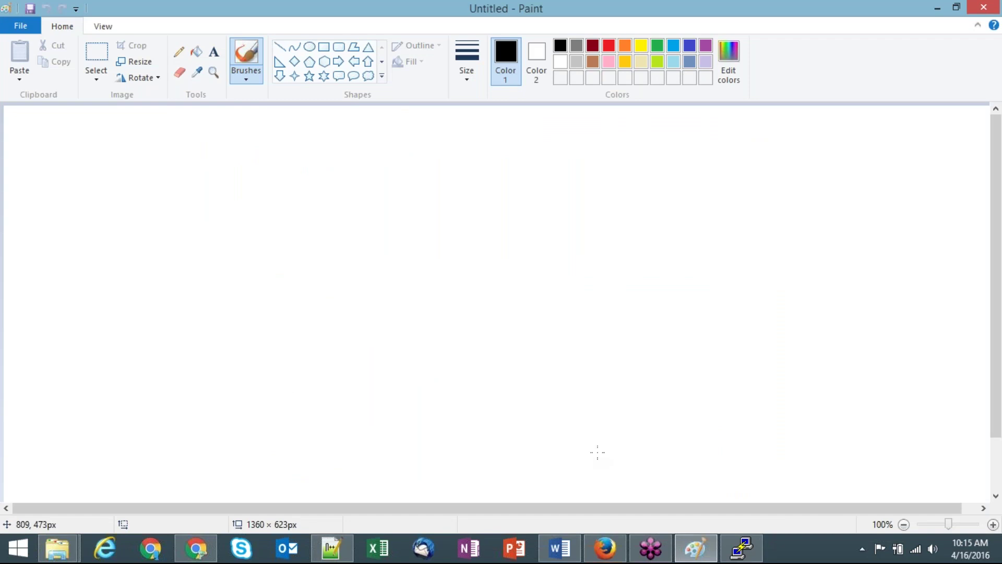
pyautogui.moveTo(275, 235); pyautogui.dragTo(280, 300)
pyautogui.moveTo(284, 229)
pyautogui.mouseDown()
pyautogui.moveTo(339, 259)
pyautogui.moveTo(281, 300)
pyautogui.moveTo(307, 330)
pyautogui.mouseUp()
pyautogui.moveTo(293, 349); pyautogui.dragTo(325, 333)
pyautogui.moveTo(249, 183)
pyautogui.mouseDown()
pyautogui.moveTo(245, 204)
pyautogui.moveTo(266, 193)
pyautogui.mouseUp()
pyautogui.moveTo(284, 189)
pyautogui.mouseDown()
pyautogui.moveTo(287, 173)
pyautogui.moveTo(300, 187)
pyautogui.mouseUp()
# Sketch two smaller server figures, one above the other, across from the ELB drawing to represent the instances.
pyautogui.moveTo(556, 210)
pyautogui.mouseDown()
pyautogui.moveTo(569, 213)
pyautogui.moveTo(577, 246)
pyautogui.mouseUp()
pyautogui.moveTo(560, 262); pyautogui.dragTo(580, 256)
pyautogui.moveTo(540, 355)
pyautogui.mouseDown()
pyautogui.moveTo(554, 331)
pyautogui.moveTo(551, 360)
pyautogui.mouseUp()
pyautogui.moveTo(561, 362); pyautogui.dragTo(556, 401)
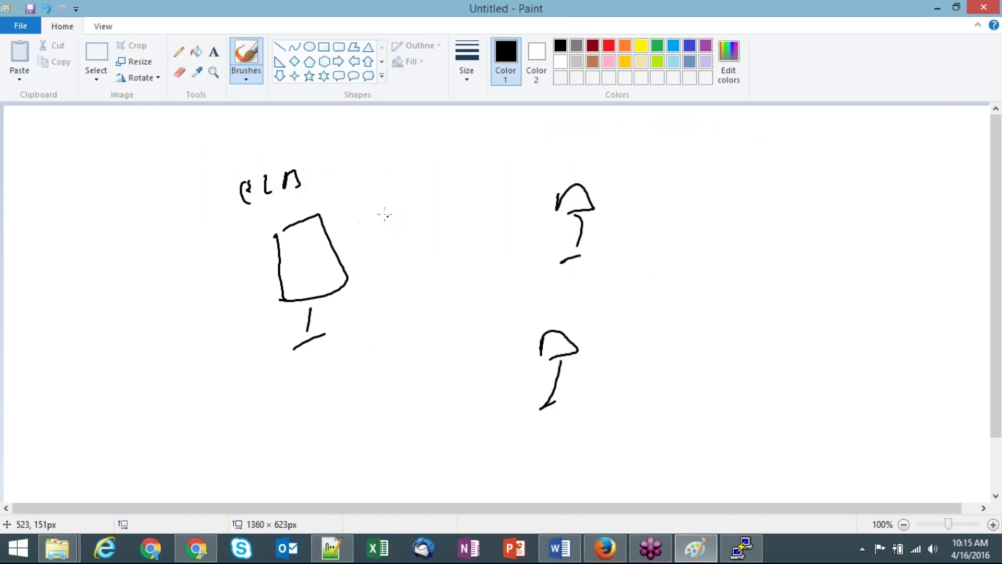
# Draw connection lines from the ELB to both servers and handwrite an HC label above each line.
pyautogui.moveTo(322, 230)
pyautogui.mouseDown()
pyautogui.moveTo(369, 213)
pyautogui.moveTo(531, 215)
pyautogui.moveTo(527, 224)
pyautogui.mouseUp()
pyautogui.moveTo(409, 165); pyautogui.dragTo(424, 177)
pyautogui.moveTo(440, 167)
pyautogui.mouseDown()
pyautogui.moveTo(442, 182)
pyautogui.moveTo(429, 179)
pyautogui.mouseUp()
pyautogui.moveTo(333, 268); pyautogui.dragTo(521, 332)
pyautogui.click(414, 343)
pyautogui.moveTo(413, 292)
pyautogui.mouseDown()
pyautogui.moveTo(412, 306)
pyautogui.moveTo(453, 305)
pyautogui.mouseUp()
pyautogui.click(428, 300)
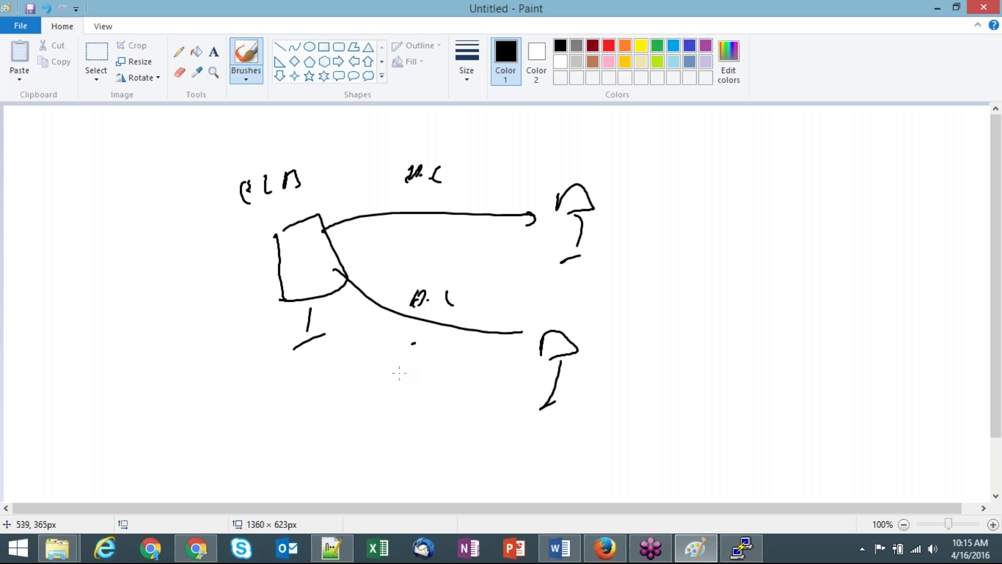
# Check the ping port on the health check page in Firefox and return to the Paint diagram.
pyautogui.click(601, 551)
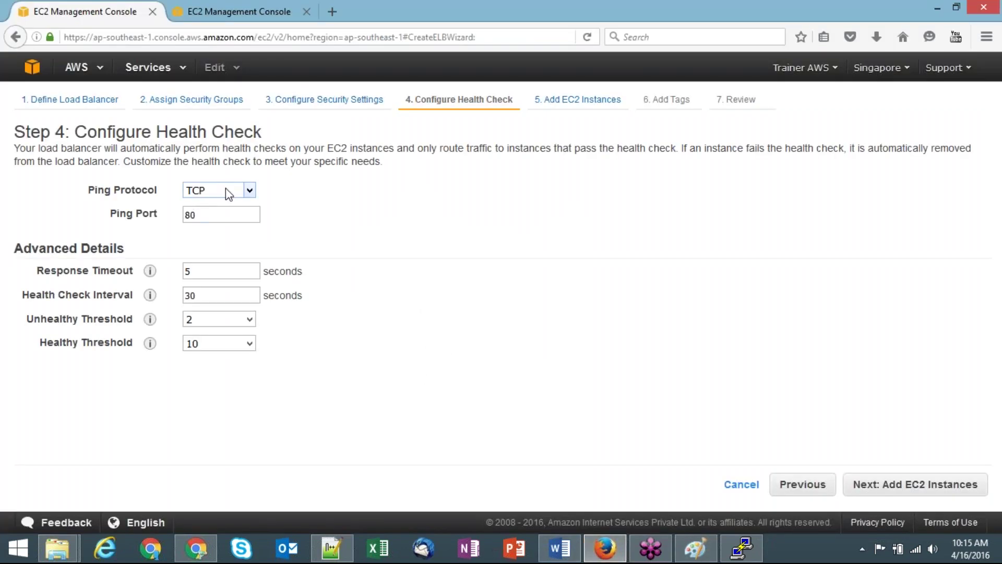
pyautogui.click(228, 219)
pyautogui.click(602, 558)
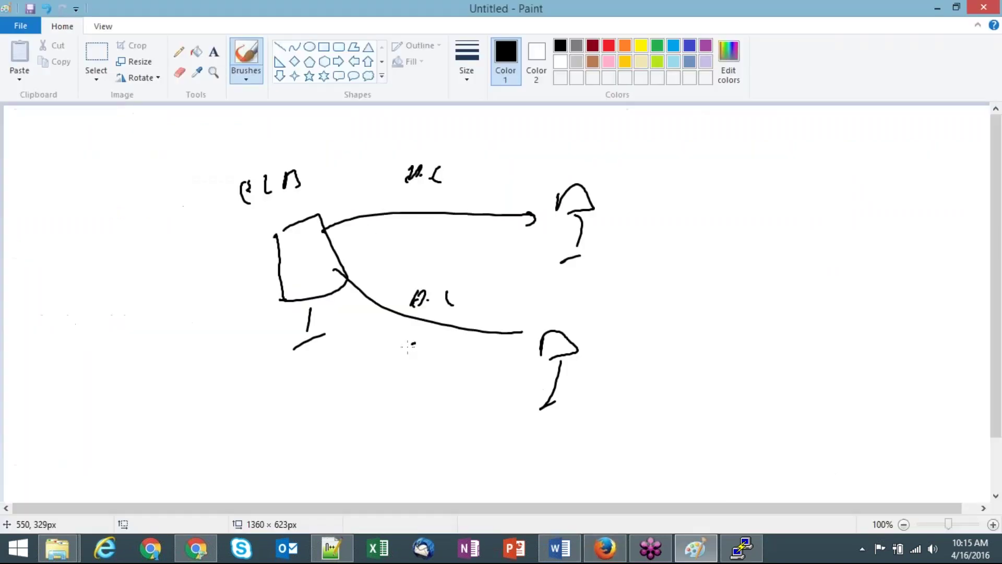
# Retrace the upper connection through to the server, write an underlined 80 above it, and circle the upper server.
pyautogui.moveTo(320, 234)
pyautogui.mouseDown()
pyautogui.moveTo(404, 209)
pyautogui.moveTo(588, 219)
pyautogui.mouseUp()
pyautogui.moveTo(505, 151)
pyautogui.mouseDown()
pyautogui.moveTo(491, 168)
pyautogui.moveTo(520, 151)
pyautogui.mouseUp()
pyautogui.moveTo(468, 188); pyautogui.dragTo(499, 186)
pyautogui.moveTo(557, 158); pyautogui.dragTo(608, 153)
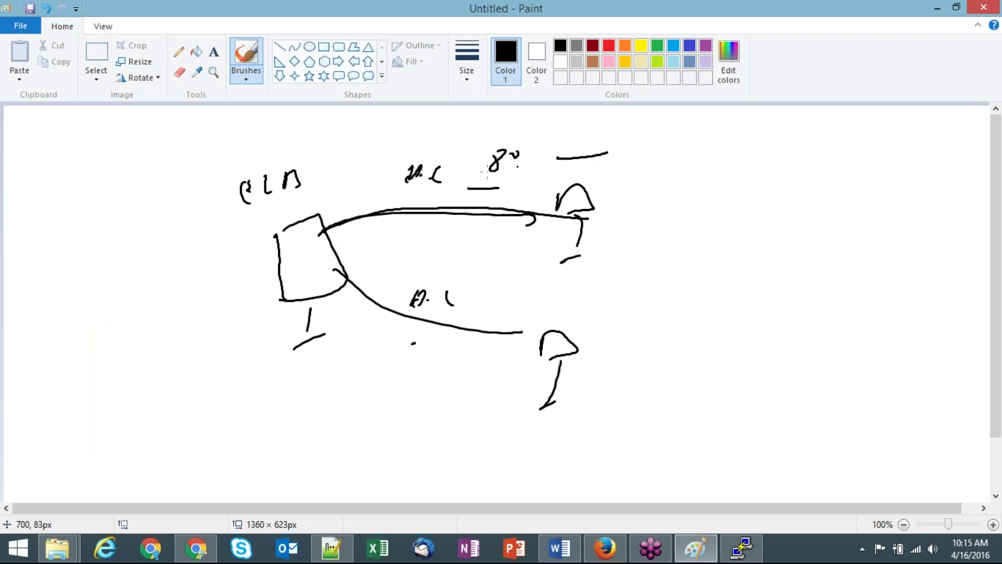
pyautogui.moveTo(541, 172)
pyautogui.mouseDown()
pyautogui.moveTo(562, 261)
pyautogui.moveTo(589, 198)
pyautogui.mouseUp()
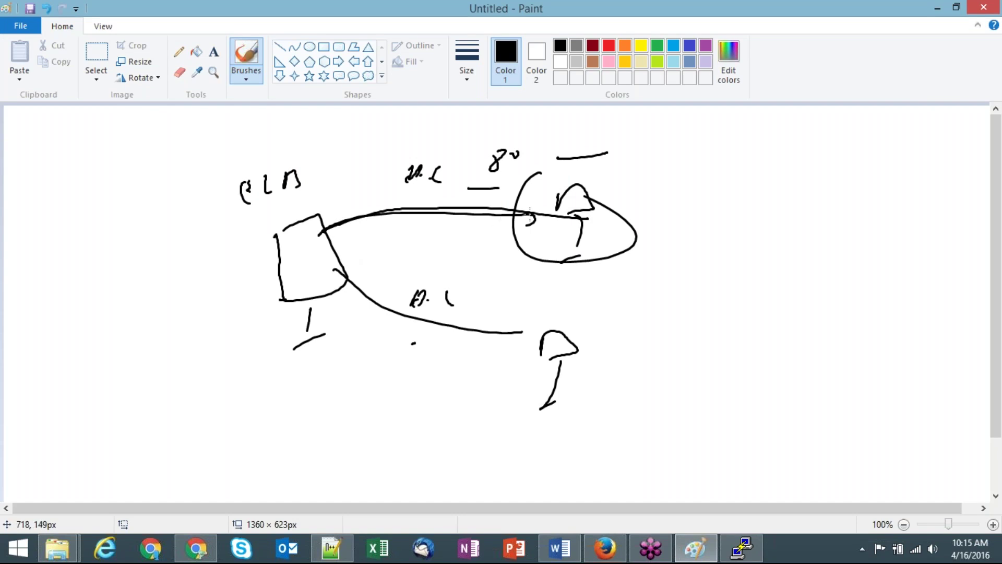
# Cross the upper connection near the ELB, write 80 by the lower HC label, and add underline and arrow marks around the links.
pyautogui.moveTo(343, 211); pyautogui.dragTo(357, 231)
pyautogui.moveTo(370, 206); pyautogui.dragTo(327, 229)
pyautogui.moveTo(479, 272)
pyautogui.mouseDown()
pyautogui.moveTo(490, 288)
pyautogui.moveTo(511, 267)
pyautogui.mouseUp()
pyautogui.moveTo(457, 298)
pyautogui.mouseDown()
pyautogui.moveTo(507, 297)
pyautogui.moveTo(524, 269)
pyautogui.moveTo(500, 289)
pyautogui.mouseUp()
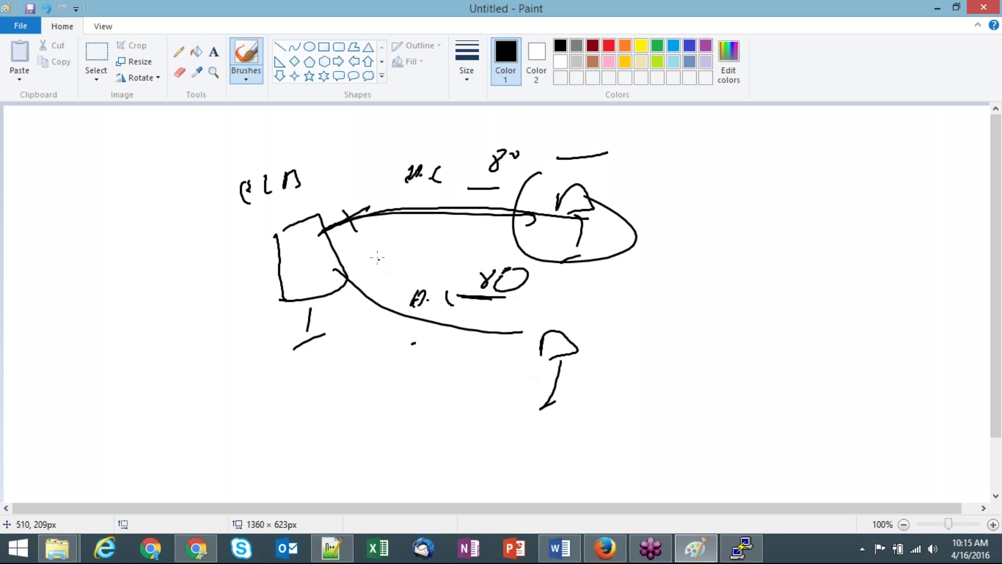
pyautogui.moveTo(425, 315); pyautogui.dragTo(465, 312)
pyautogui.moveTo(355, 371); pyautogui.dragTo(372, 362)
pyautogui.moveTo(359, 202); pyautogui.dragTo(394, 203)
# Draw an incoming traffic arrow to the ELB and handwrite example site names such as Google and Yahoo below it.
pyautogui.moveTo(103, 307)
pyautogui.mouseDown()
pyautogui.moveTo(236, 269)
pyautogui.moveTo(224, 295)
pyautogui.mouseUp()
pyautogui.moveTo(114, 324)
pyautogui.mouseDown()
pyautogui.moveTo(121, 322)
pyautogui.moveTo(108, 339)
pyautogui.mouseUp()
pyautogui.moveTo(126, 318)
pyautogui.mouseDown()
pyautogui.moveTo(117, 324)
pyautogui.moveTo(128, 324)
pyautogui.mouseUp()
pyautogui.moveTo(129, 323); pyautogui.dragTo(167, 320)
pyautogui.moveTo(123, 344)
pyautogui.mouseDown()
pyautogui.moveTo(135, 359)
pyautogui.moveTo(167, 342)
pyautogui.moveTo(181, 355)
pyautogui.moveTo(222, 330)
pyautogui.mouseUp()
pyautogui.click(192, 345)
pyautogui.moveTo(153, 395)
pyautogui.mouseDown()
pyautogui.moveTo(164, 391)
pyautogui.moveTo(175, 405)
pyautogui.moveTo(235, 381)
pyautogui.mouseUp()
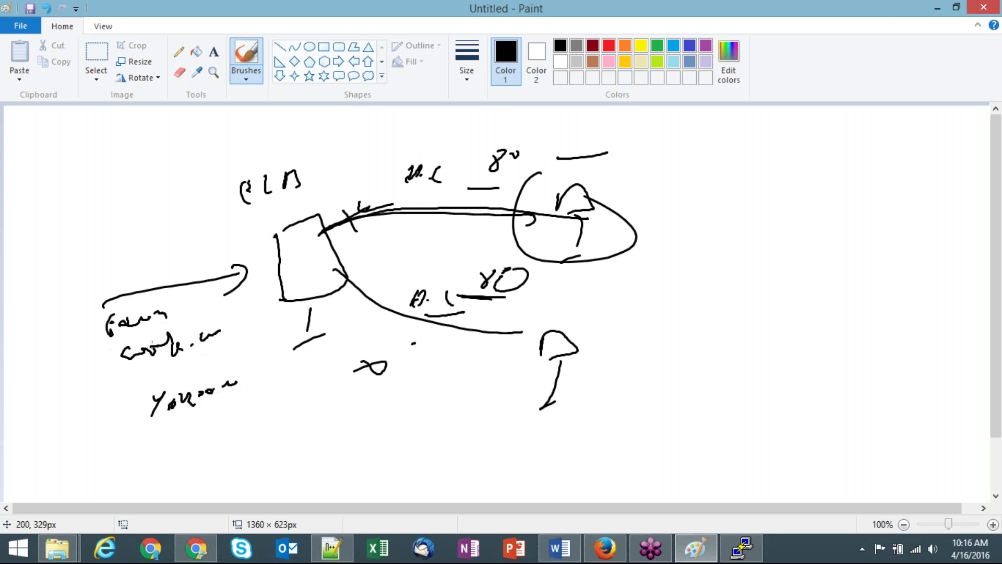
# Add emphasis strokes to the ELB's top edge and the upper server, and draw a box around the lower server.
pyautogui.moveTo(298, 225); pyautogui.dragTo(272, 231)
pyautogui.moveTo(558, 195)
pyautogui.mouseDown()
pyautogui.moveTo(581, 182)
pyautogui.moveTo(586, 240)
pyautogui.mouseUp()
pyautogui.moveTo(567, 238); pyautogui.dragTo(590, 234)
pyautogui.moveTo(506, 327); pyautogui.dragTo(511, 383)
pyautogui.moveTo(514, 324)
pyautogui.mouseDown()
pyautogui.moveTo(600, 314)
pyautogui.moveTo(527, 408)
pyautogui.moveTo(511, 380)
pyautogui.mouseUp()
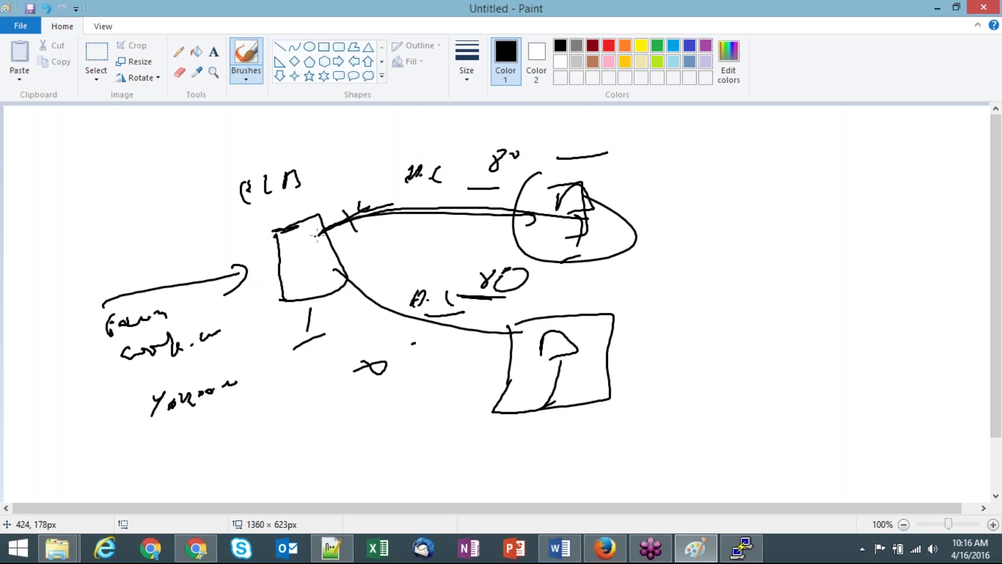
# Draw three circled black requests beside the ELB and trace black paths through it to the two servers.
pyautogui.moveTo(176, 213)
pyautogui.mouseDown()
pyautogui.moveTo(169, 215)
pyautogui.moveTo(332, 236)
pyautogui.moveTo(549, 229)
pyautogui.mouseUp()
pyautogui.moveTo(176, 264)
pyautogui.mouseDown()
pyautogui.moveTo(172, 275)
pyautogui.moveTo(155, 256)
pyautogui.mouseUp()
pyautogui.moveTo(330, 277); pyautogui.dragTo(518, 360)
pyautogui.moveTo(144, 147)
pyautogui.mouseDown()
pyautogui.moveTo(151, 154)
pyautogui.moveTo(134, 160)
pyautogui.moveTo(248, 214)
pyautogui.moveTo(407, 238)
pyautogui.moveTo(550, 230)
pyautogui.mouseUp()
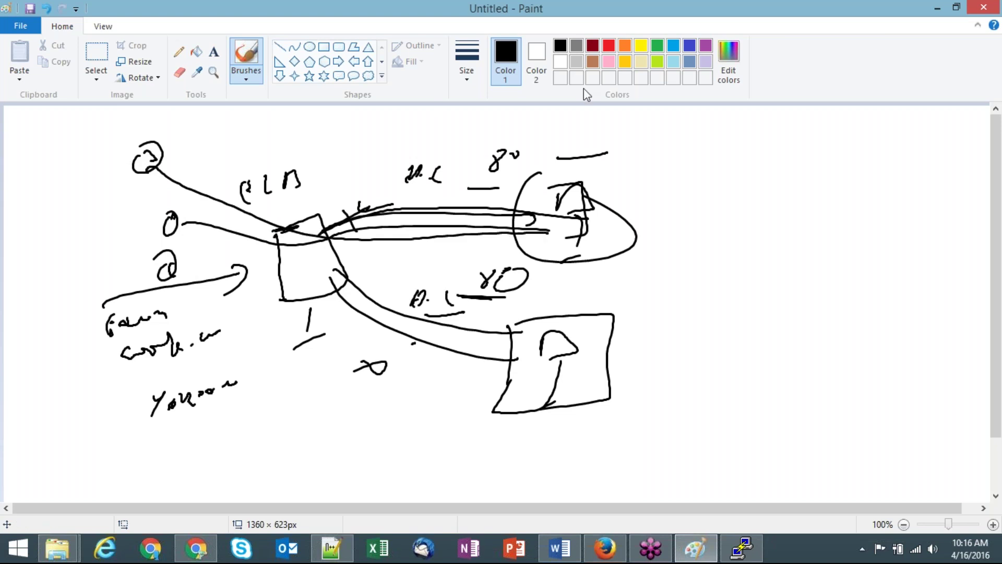
# Draw a circled yellow request with a path to the lower server and a circled red one with a path to the upper server.
pyautogui.click(626, 62)
pyautogui.moveTo(95, 238)
pyautogui.mouseDown()
pyautogui.moveTo(113, 223)
pyautogui.moveTo(117, 239)
pyautogui.moveTo(412, 342)
pyautogui.moveTo(544, 359)
pyautogui.mouseUp()
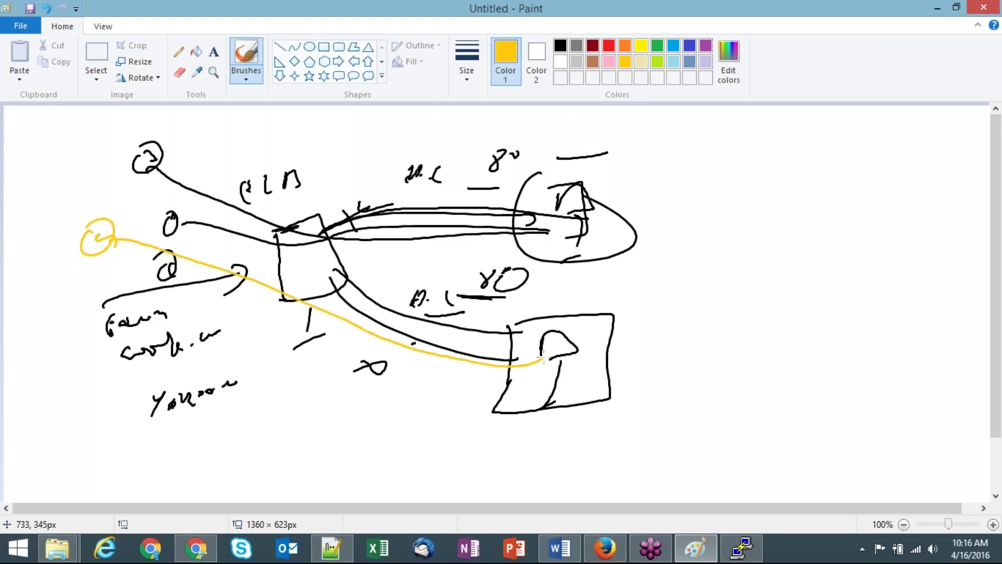
pyautogui.click(609, 45)
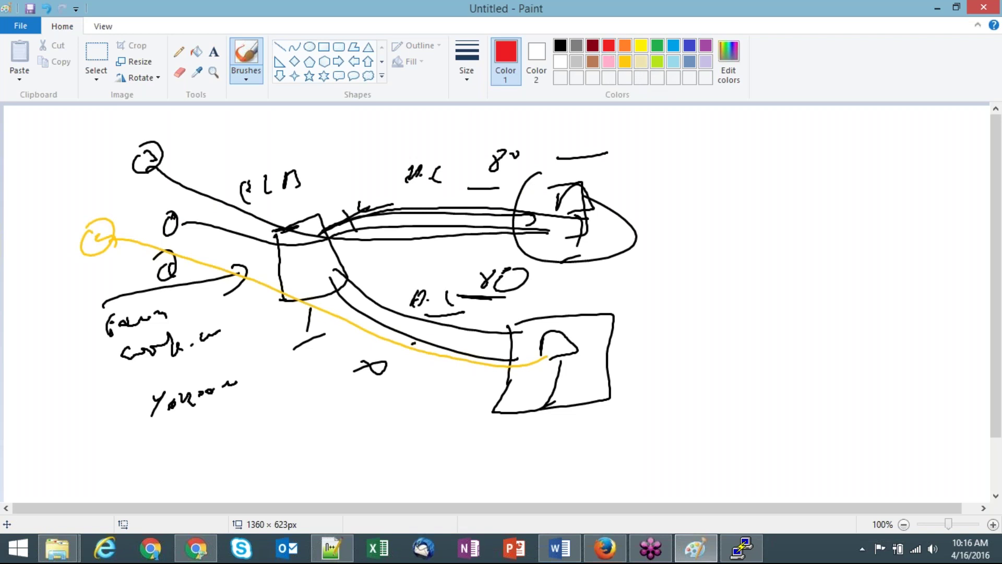
pyautogui.moveTo(55, 155)
pyautogui.mouseDown()
pyautogui.moveTo(78, 166)
pyautogui.moveTo(62, 148)
pyautogui.moveTo(305, 157)
pyautogui.moveTo(423, 214)
pyautogui.moveTo(519, 234)
pyautogui.moveTo(511, 225)
pyautogui.mouseUp()
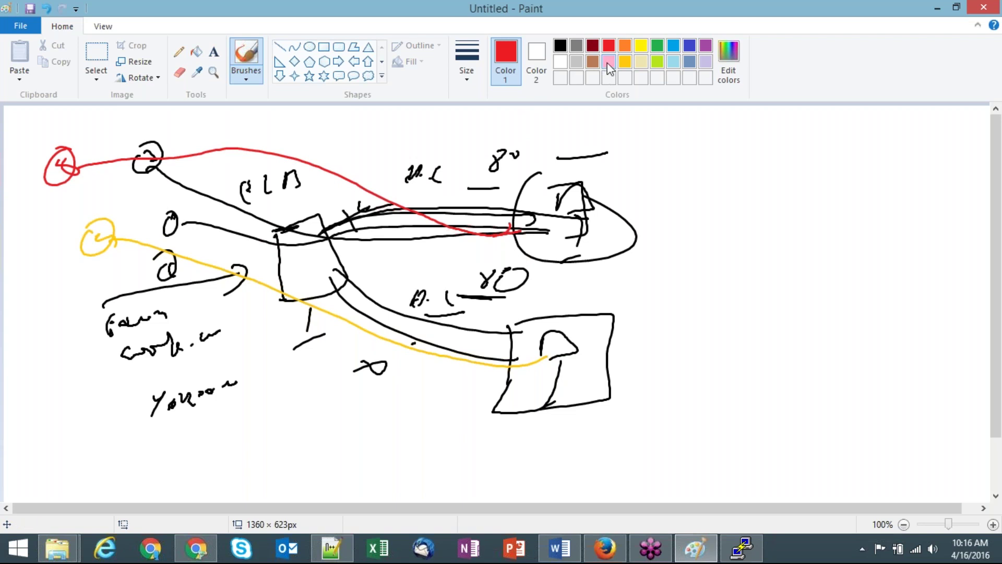
# In pink, outline the upper server, write a crossed-out 80 above it, and cross out and encircle its connection to the ELB.
pyautogui.moveTo(509, 170)
pyautogui.mouseDown()
pyautogui.moveTo(495, 211)
pyautogui.moveTo(582, 179)
pyautogui.moveTo(584, 261)
pyautogui.moveTo(526, 219)
pyautogui.mouseUp()
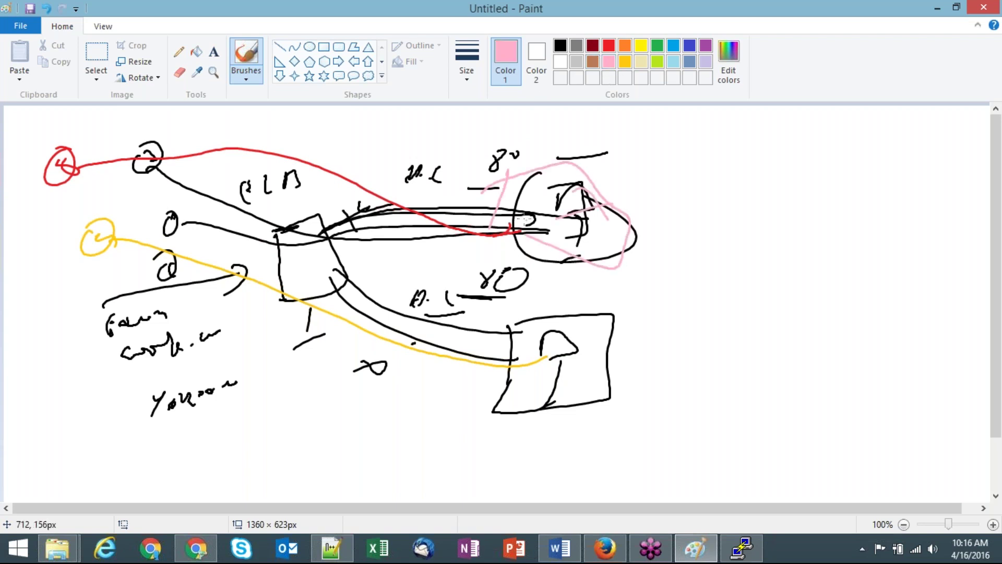
pyautogui.moveTo(463, 127)
pyautogui.mouseDown()
pyautogui.moveTo(452, 150)
pyautogui.moveTo(476, 128)
pyautogui.moveTo(485, 151)
pyautogui.mouseUp()
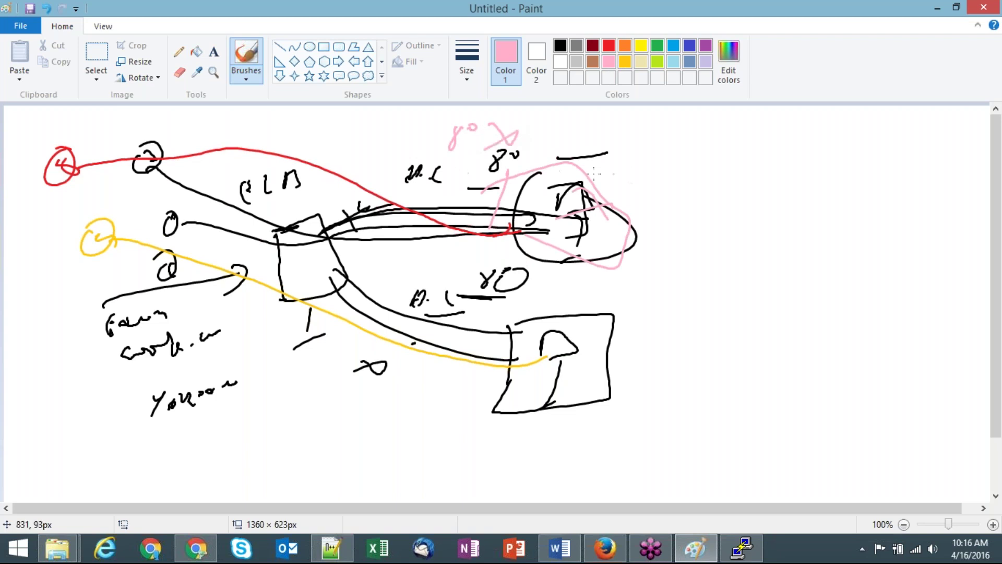
pyautogui.moveTo(349, 195); pyautogui.dragTo(412, 230)
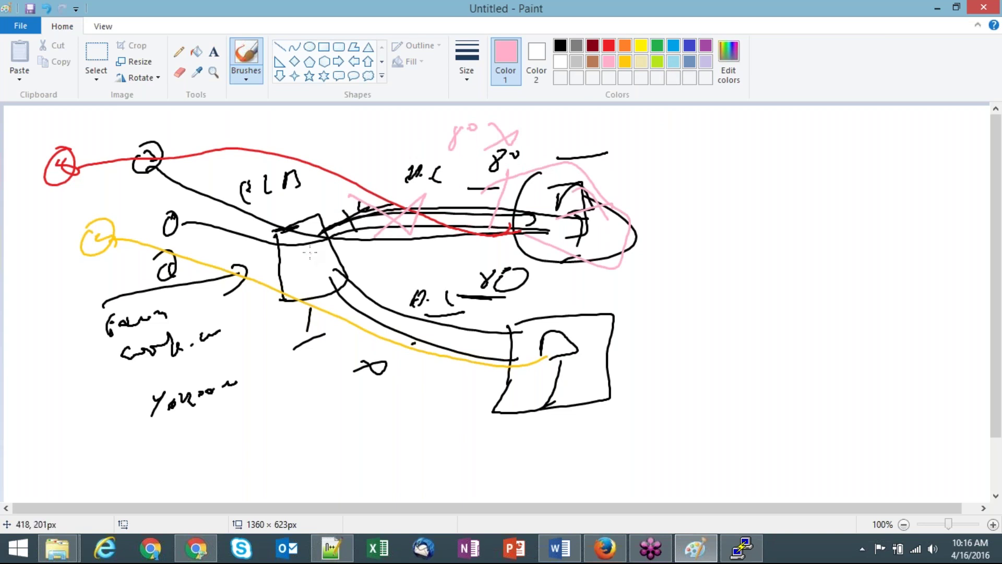
pyautogui.moveTo(397, 200)
pyautogui.mouseDown()
pyautogui.moveTo(452, 264)
pyautogui.moveTo(430, 200)
pyautogui.moveTo(406, 221)
pyautogui.moveTo(420, 227)
pyautogui.mouseUp()
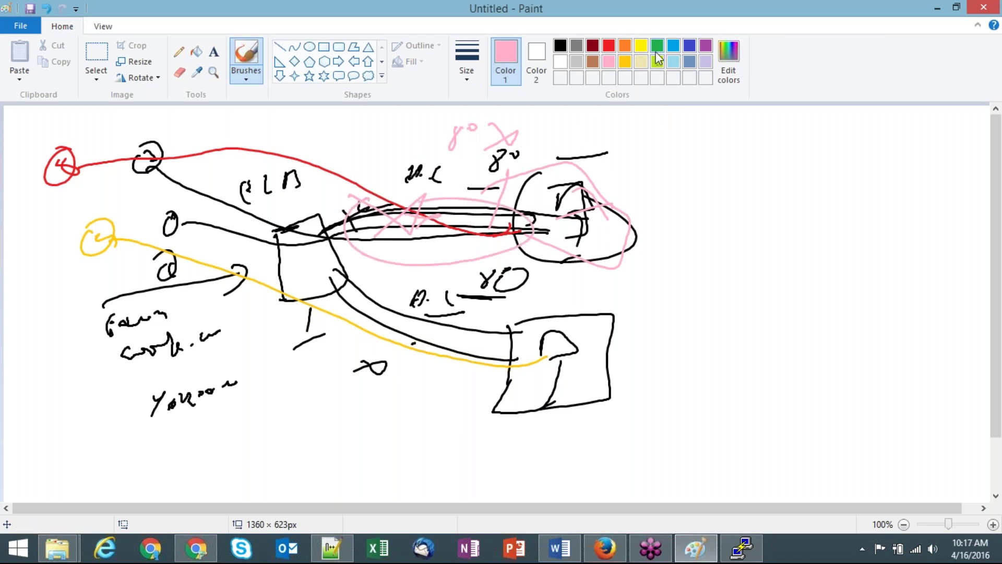
# Cross out the upper connection in green and draw a circled green request with a path to the lower server.
pyautogui.click(657, 46)
pyautogui.moveTo(405, 207)
pyautogui.mouseDown()
pyautogui.moveTo(425, 233)
pyautogui.moveTo(394, 240)
pyautogui.mouseUp()
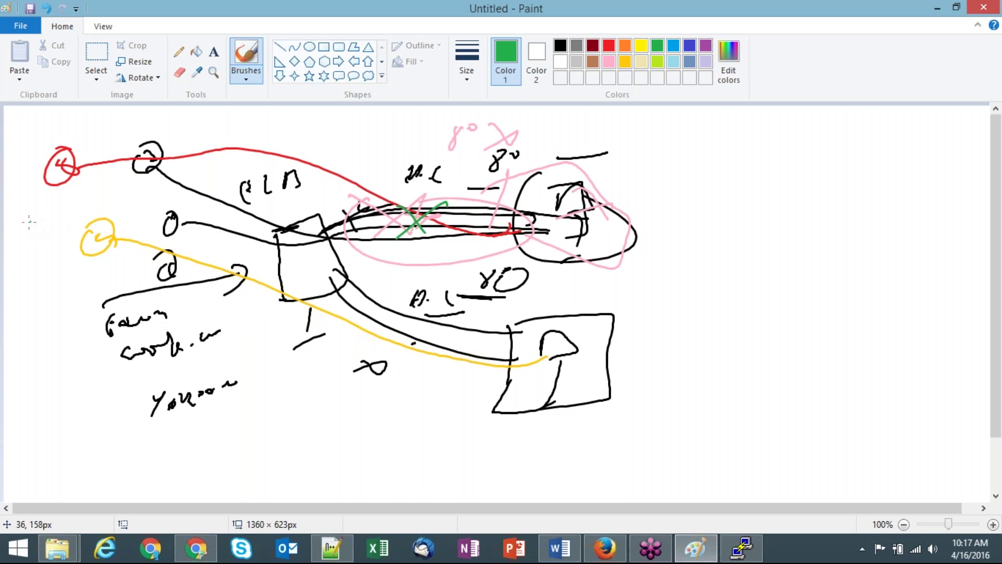
pyautogui.moveTo(29, 222)
pyautogui.mouseDown()
pyautogui.moveTo(34, 215)
pyautogui.moveTo(143, 301)
pyautogui.moveTo(481, 340)
pyautogui.mouseUp()
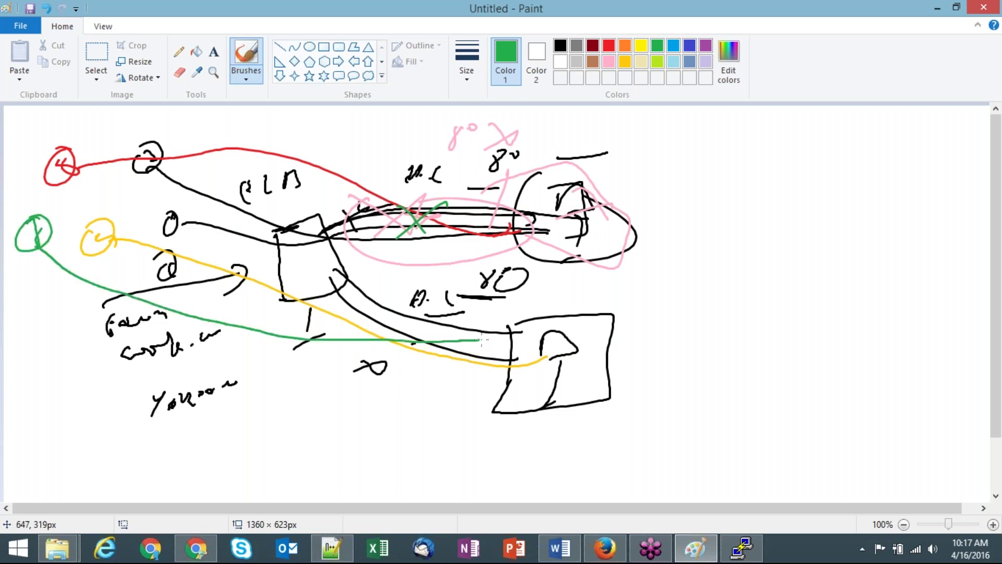
# Draw a circled request in indigo with an arrowed path past the ELB to the lower server.
pyautogui.click(625, 45)
pyautogui.click(421, 128)
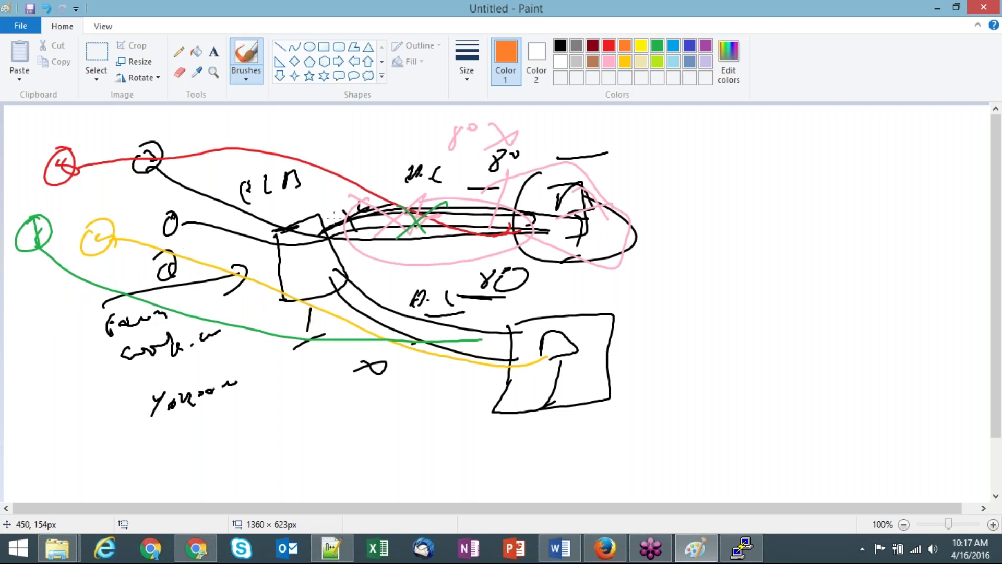
pyautogui.click(690, 45)
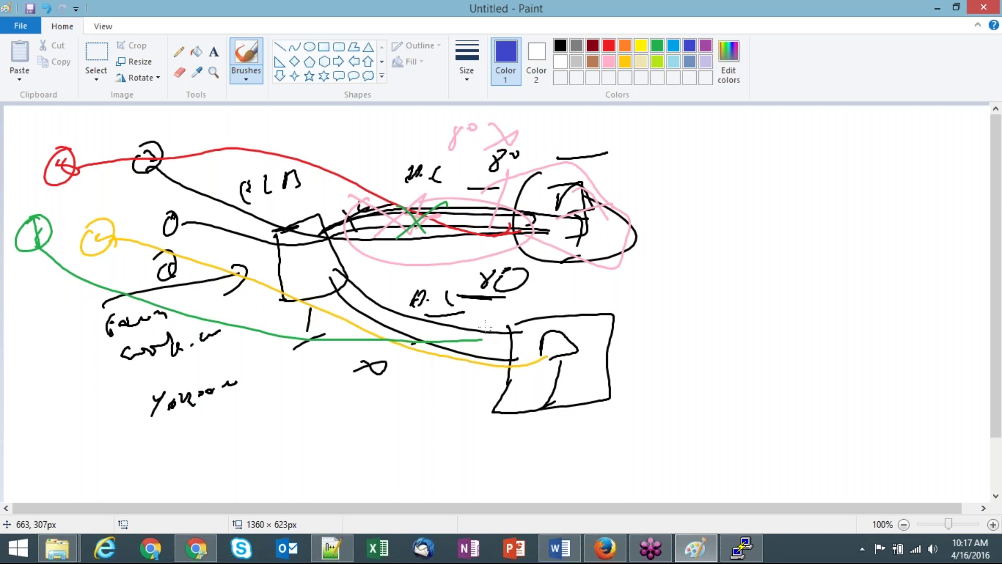
pyautogui.moveTo(25, 364)
pyautogui.mouseDown()
pyautogui.moveTo(24, 344)
pyautogui.moveTo(16, 357)
pyautogui.moveTo(205, 283)
pyautogui.moveTo(472, 385)
pyautogui.mouseUp()
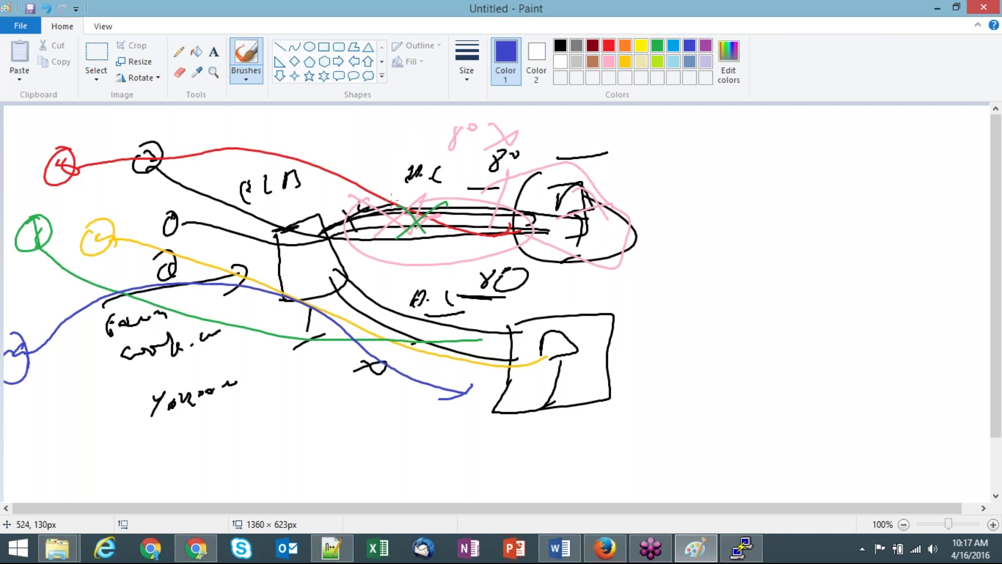
# Write a circled indigo 80 with an arrow to the upper server, and route a black request numbered 1 through the ELB to that server.
pyautogui.moveTo(393, 119); pyautogui.dragTo(390, 140)
pyautogui.moveTo(401, 124)
pyautogui.mouseDown()
pyautogui.moveTo(410, 131)
pyautogui.moveTo(349, 157)
pyautogui.moveTo(422, 151)
pyautogui.mouseUp()
pyautogui.moveTo(423, 157); pyautogui.dragTo(373, 157)
pyautogui.moveTo(550, 199); pyautogui.dragTo(459, 167)
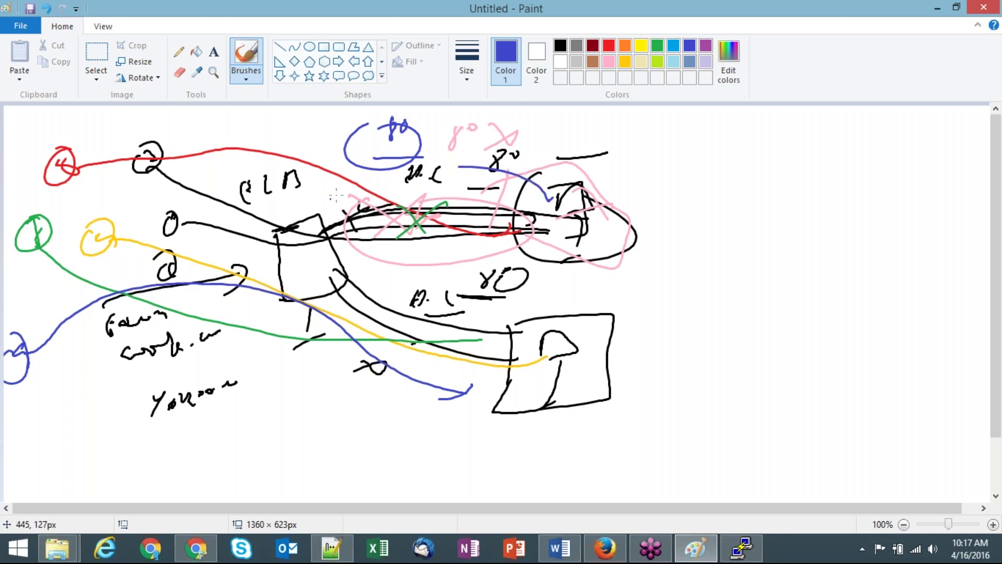
pyautogui.click(560, 46)
pyautogui.moveTo(92, 353)
pyautogui.mouseDown()
pyautogui.moveTo(92, 373)
pyautogui.moveTo(290, 283)
pyautogui.moveTo(560, 250)
pyautogui.mouseUp()
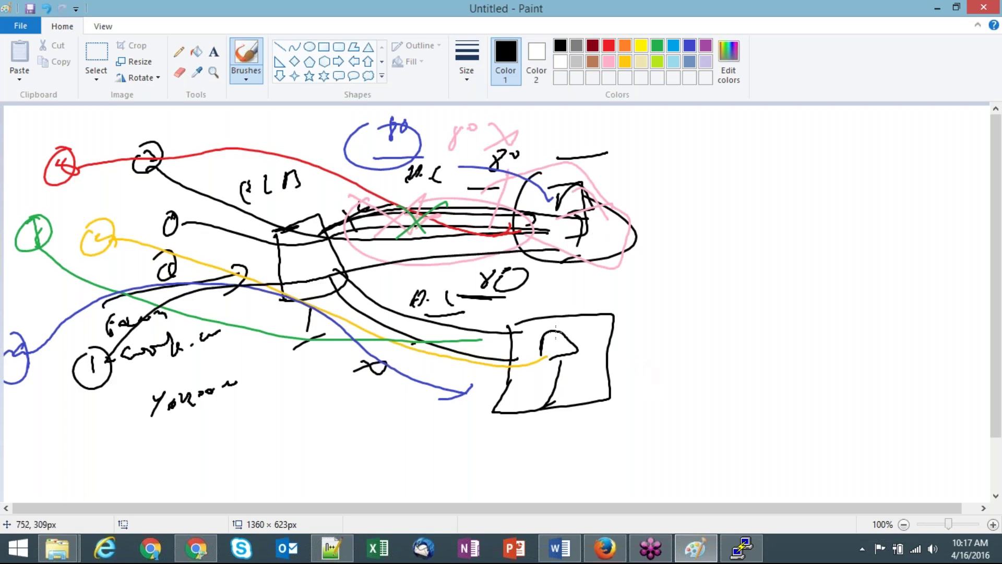
# Switch to the EC2 console and review the health check description, ping protocol, ping port and response timeout.
pyautogui.click(598, 549)
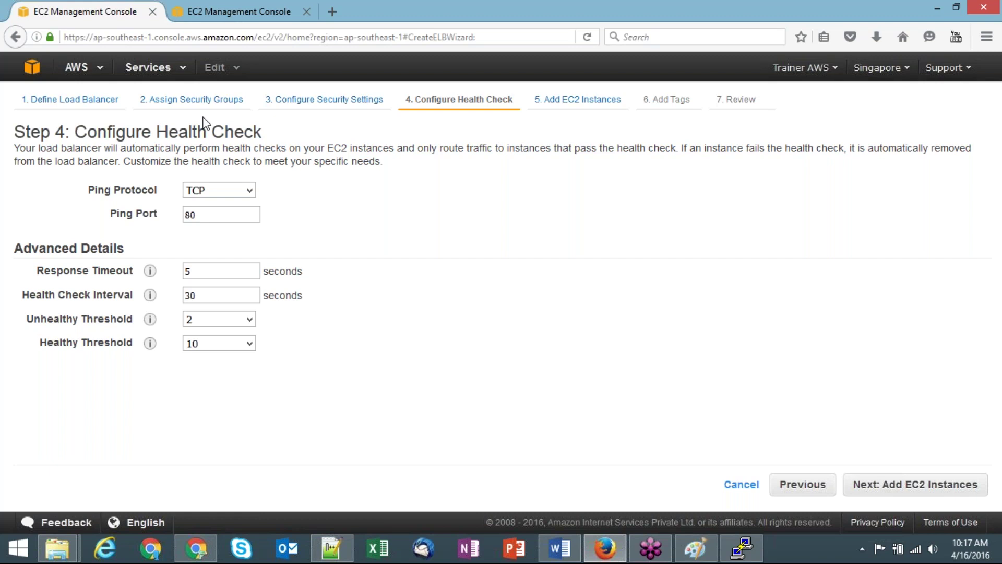
pyautogui.tripleClick(220, 126)
pyautogui.click(419, 236)
pyautogui.click(249, 191)
pyautogui.click(251, 214)
pyautogui.moveTo(151, 272)
# Switch to the 13Elastic-Load-Balancer Word document and compare its health check field definitions with the console's settings.
pyautogui.click(574, 555)
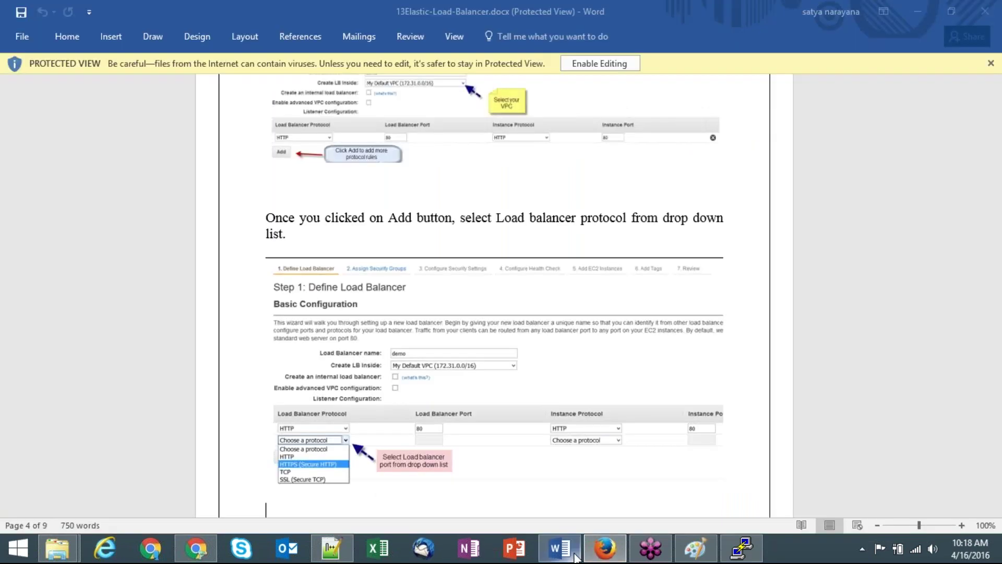
pyautogui.press('Down')
pyautogui.press('Down')
pyautogui.press('Down')
pyautogui.press('Down')
pyautogui.press('Down')
pyautogui.press('Down')
pyautogui.press('Down')
pyautogui.press('Down')
pyautogui.press('Down')
pyautogui.press('Down')
pyautogui.press('Down')
pyautogui.press('Down')
pyautogui.press('Down')
pyautogui.press('Down')
pyautogui.press('Down')
pyautogui.press('Down')
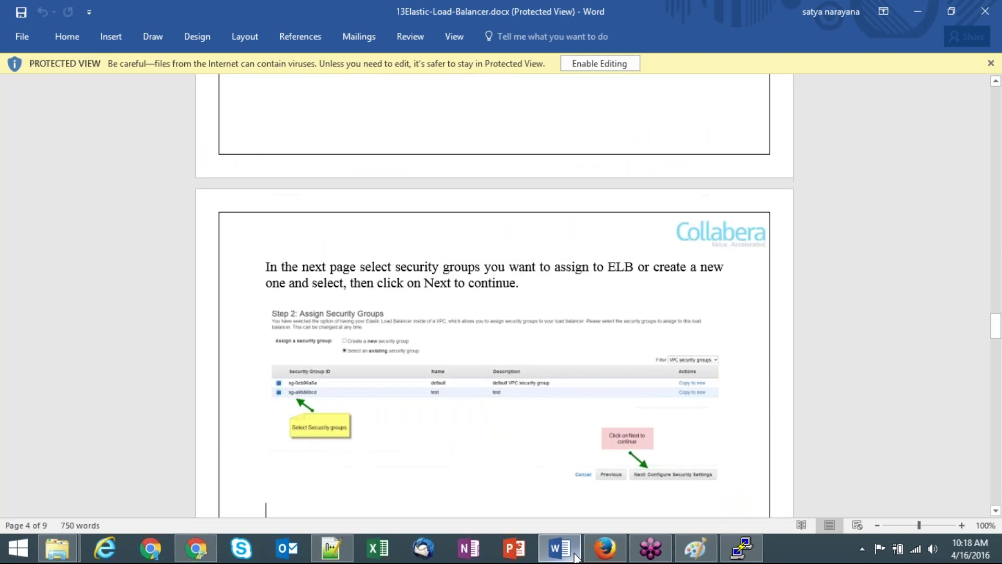
pyautogui.press('Down')
pyautogui.press('Down')
pyautogui.press('Down')
pyautogui.press('Down')
pyautogui.press('Down')
pyautogui.press('Down')
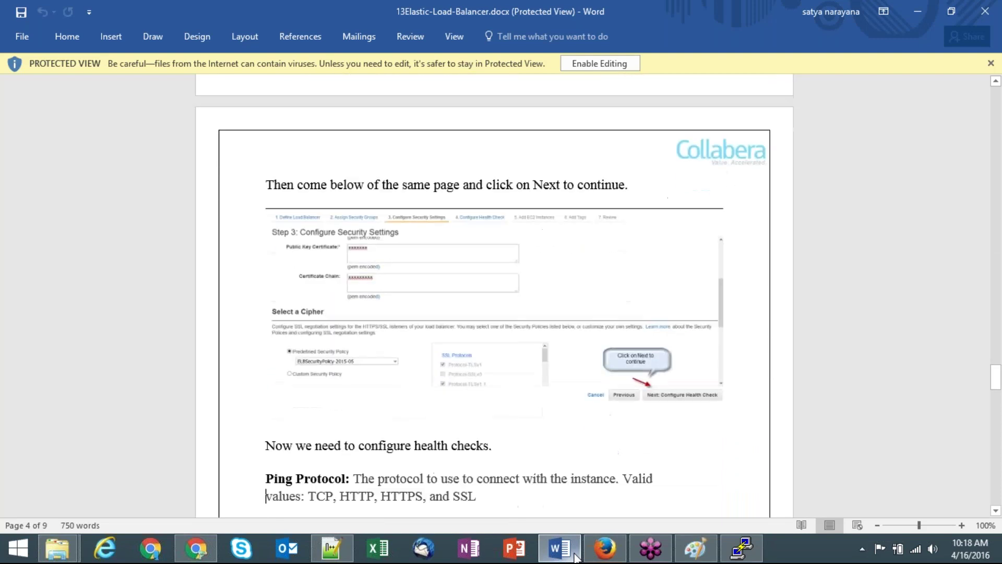
pyautogui.press('Down')
pyautogui.press('Down')
pyautogui.press('Down')
pyautogui.press('Down')
pyautogui.press('Down')
pyautogui.press('Down')
pyautogui.press('Down')
pyautogui.press('Down')
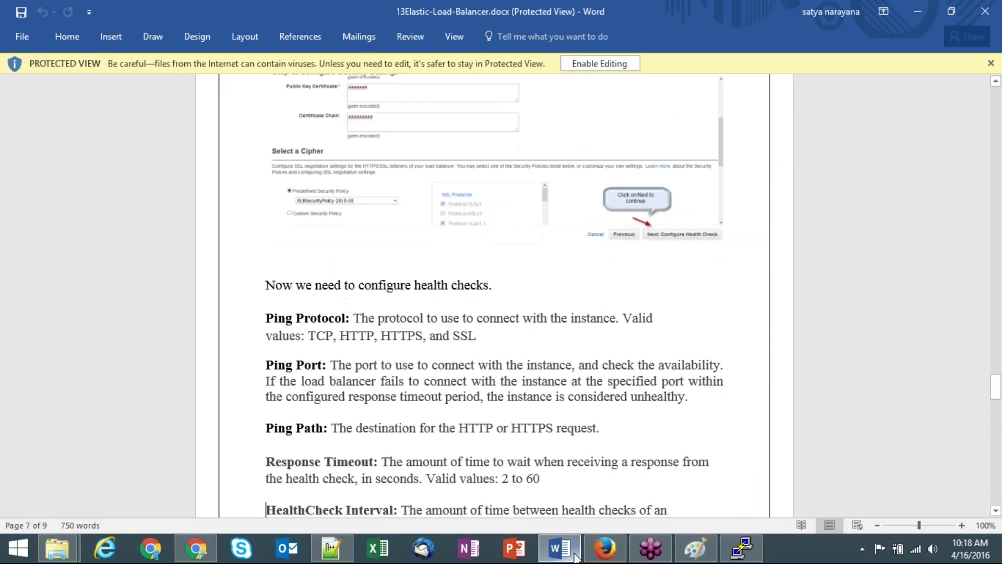
pyautogui.press('Down')
pyautogui.press('Down')
pyautogui.press('Down')
pyautogui.press('Down')
pyautogui.press('Down')
pyautogui.press('Down')
pyautogui.click(505, 309)
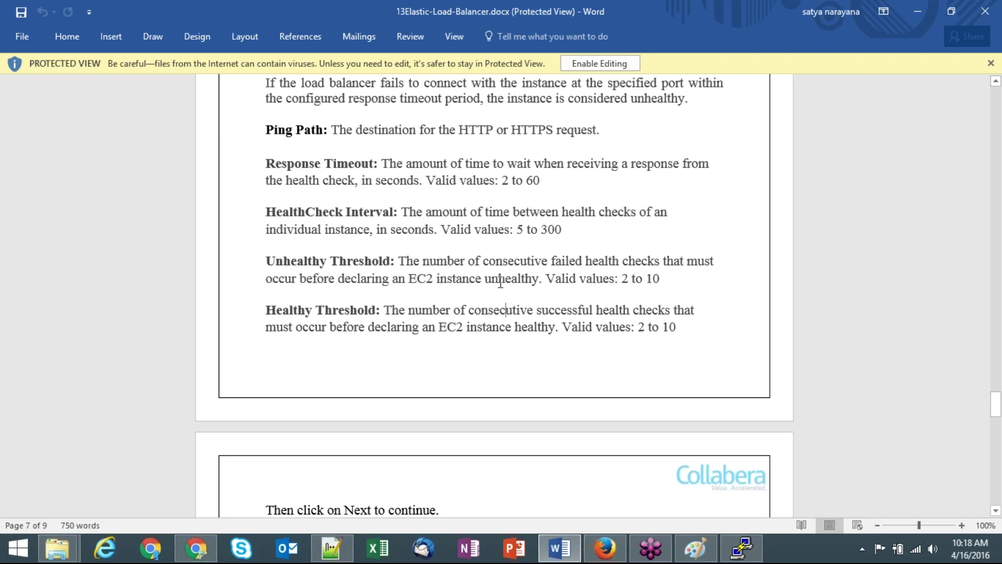
pyautogui.click(601, 553)
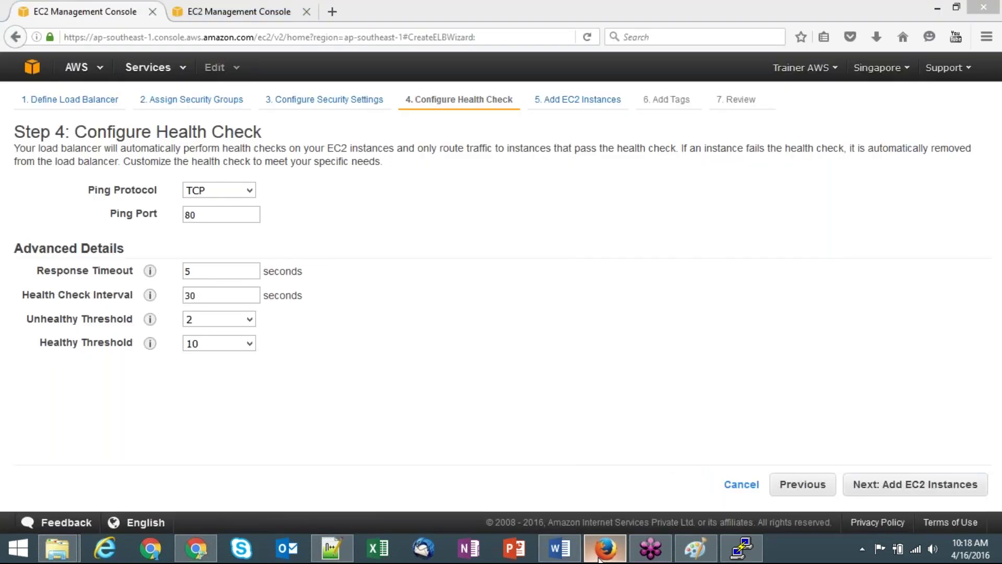
pyautogui.click(602, 558)
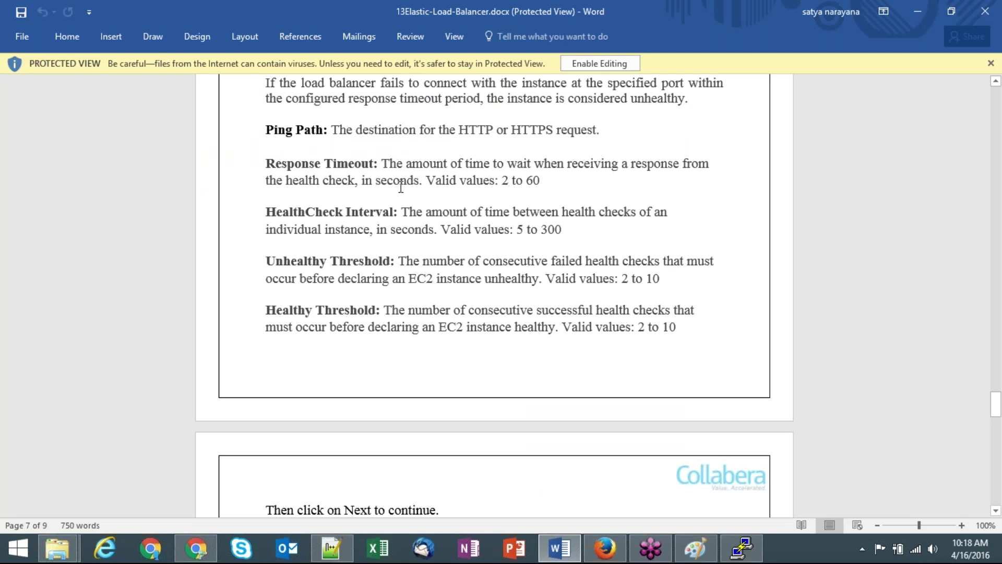
# Switch to Paint and start a new blank canvas, discarding the current diagram.
pyautogui.click(695, 548)
pyautogui.hotkey('ctrl', 'n')
pyautogui.press('Tab')
pyautogui.press('Return')
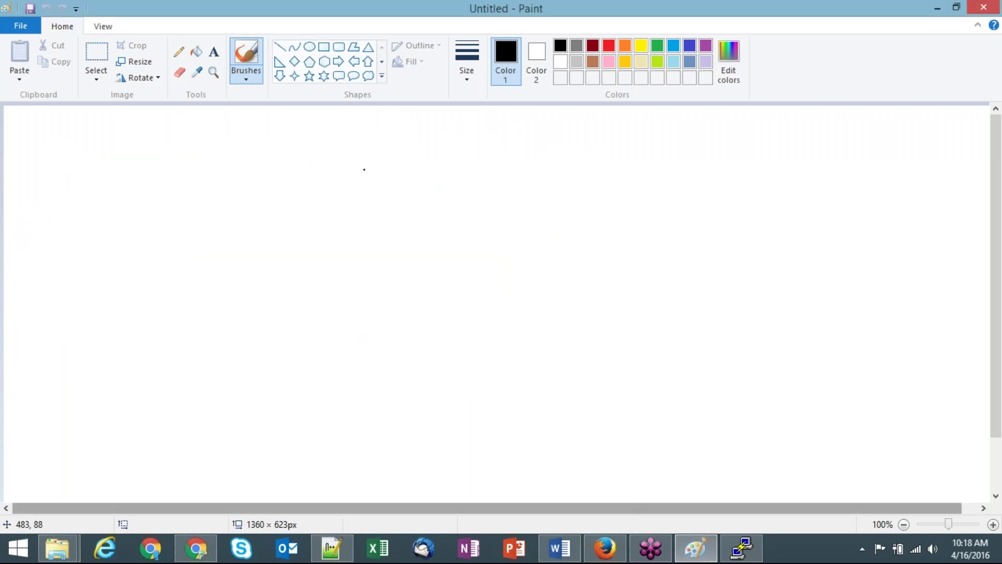
# Sketch a large pink load balancer figure and, across from it, a red server figure above a lime green one.
pyautogui.click(609, 62)
pyautogui.moveTo(84, 219)
pyautogui.mouseDown()
pyautogui.moveTo(93, 294)
pyautogui.moveTo(138, 281)
pyautogui.mouseUp()
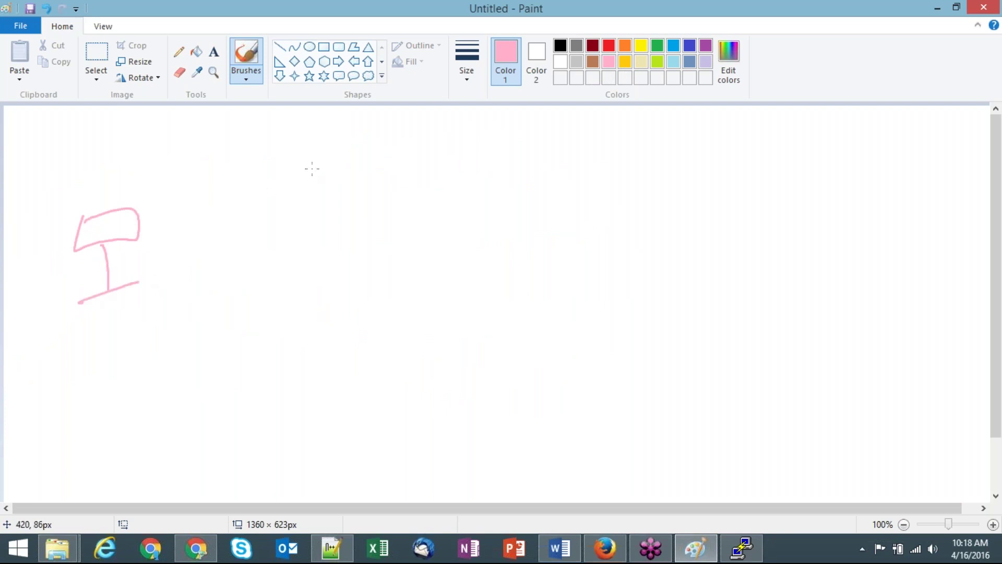
pyautogui.click(609, 46)
pyautogui.moveTo(373, 157)
pyautogui.mouseDown()
pyautogui.moveTo(367, 176)
pyautogui.moveTo(403, 170)
pyautogui.moveTo(388, 199)
pyautogui.mouseUp()
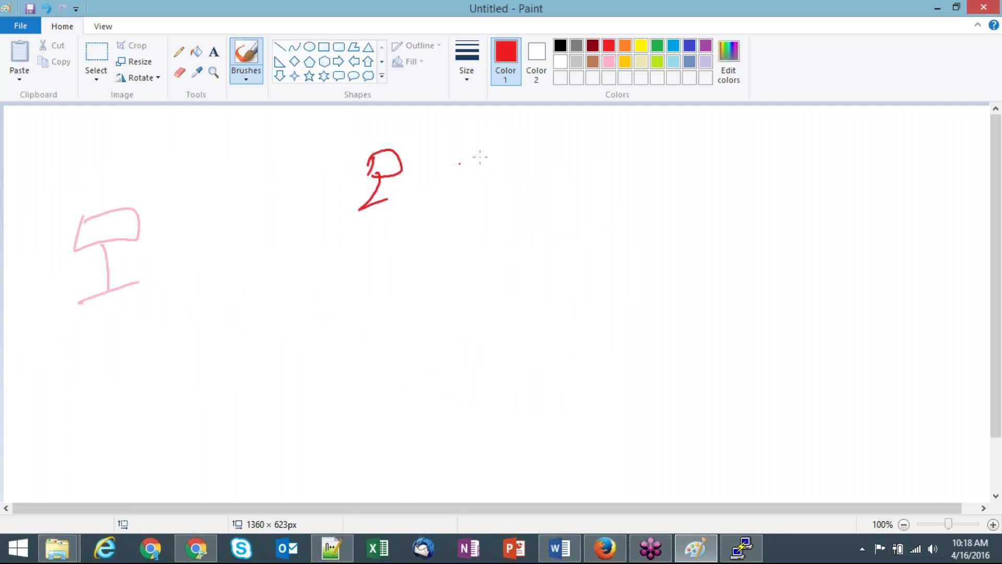
pyautogui.click(658, 62)
pyautogui.moveTo(389, 291)
pyautogui.mouseDown()
pyautogui.moveTo(412, 276)
pyautogui.moveTo(403, 313)
pyautogui.moveTo(414, 323)
pyautogui.mouseUp()
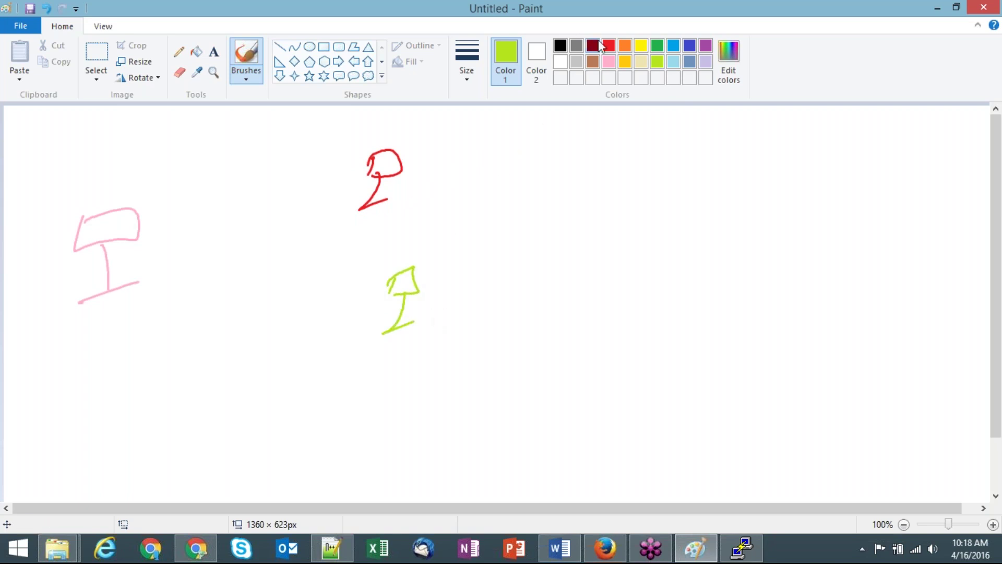
# Sketch a blue server figure below the lime green one and draw a dark red arrow from the load balancer to the red server.
pyautogui.click(606, 48)
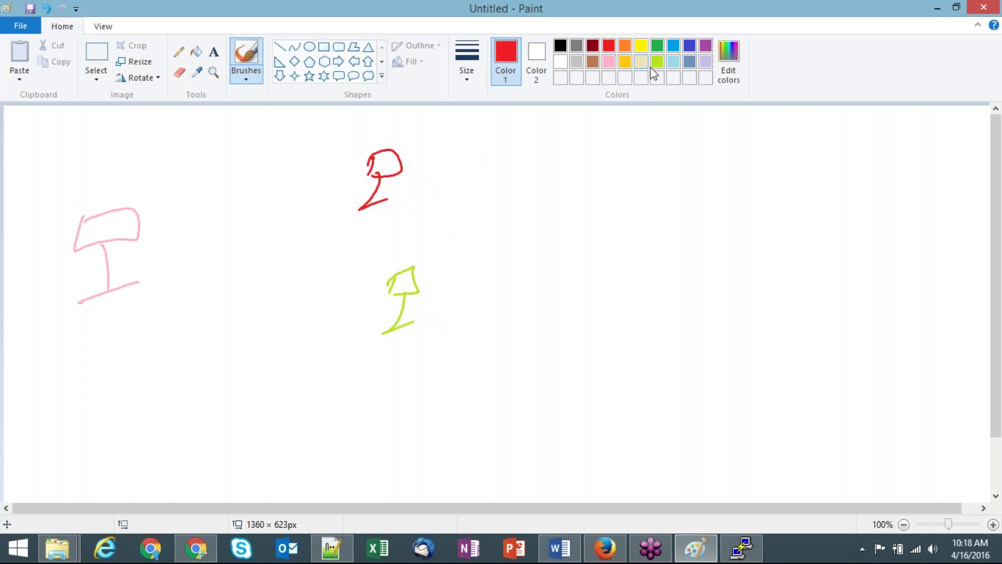
pyautogui.click(676, 48)
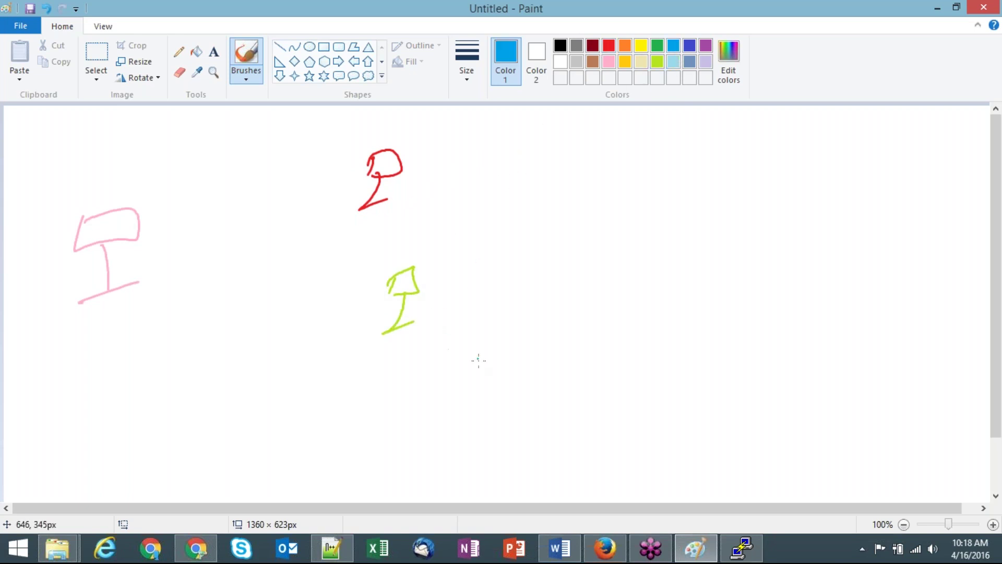
pyautogui.moveTo(412, 377)
pyautogui.mouseDown()
pyautogui.moveTo(437, 383)
pyautogui.moveTo(437, 419)
pyautogui.mouseUp()
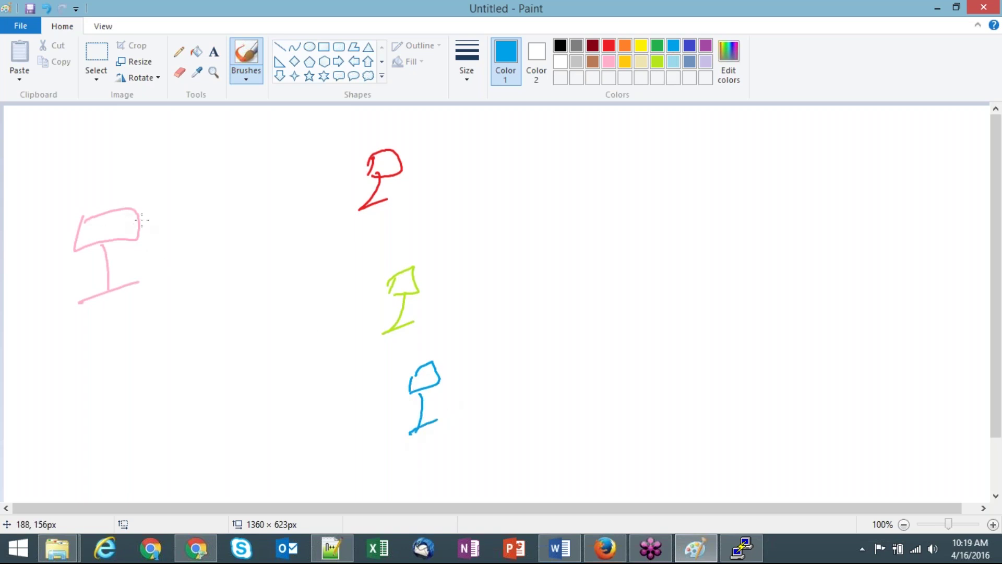
pyautogui.click(593, 47)
pyautogui.moveTo(125, 222)
pyautogui.mouseDown()
pyautogui.moveTo(295, 166)
pyautogui.moveTo(345, 168)
pyautogui.moveTo(340, 178)
pyautogui.mouseUp()
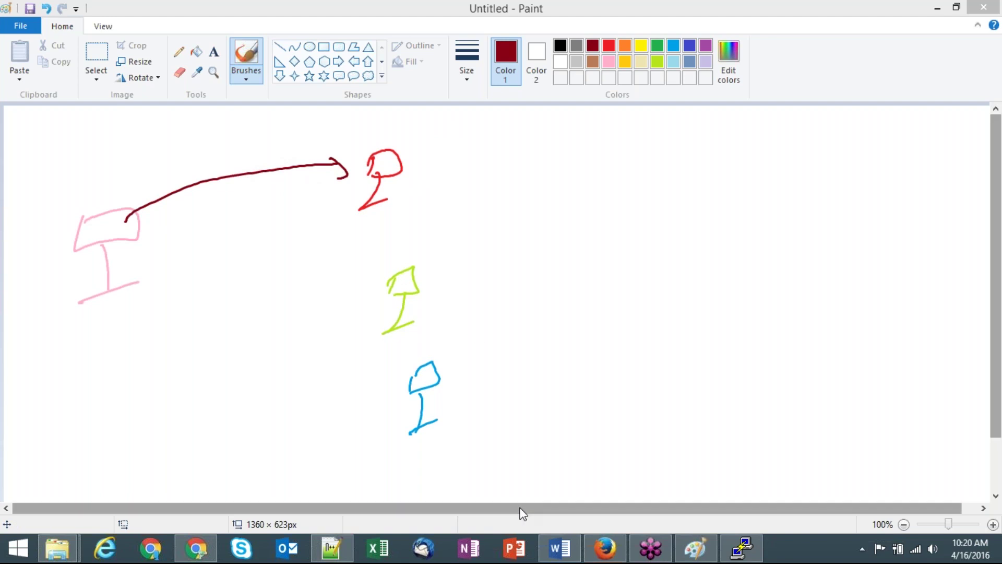
# Check the EC2 console's health check settings, then in Paint label the arrow 80/TCP and draw a return arrow labelled positive.
pyautogui.click(617, 550)
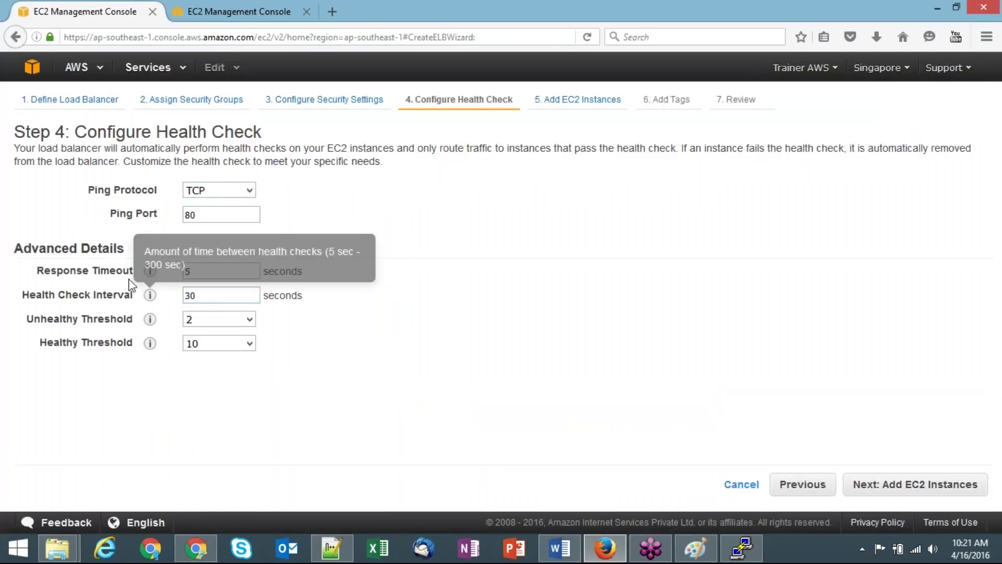
pyautogui.moveTo(148, 272)
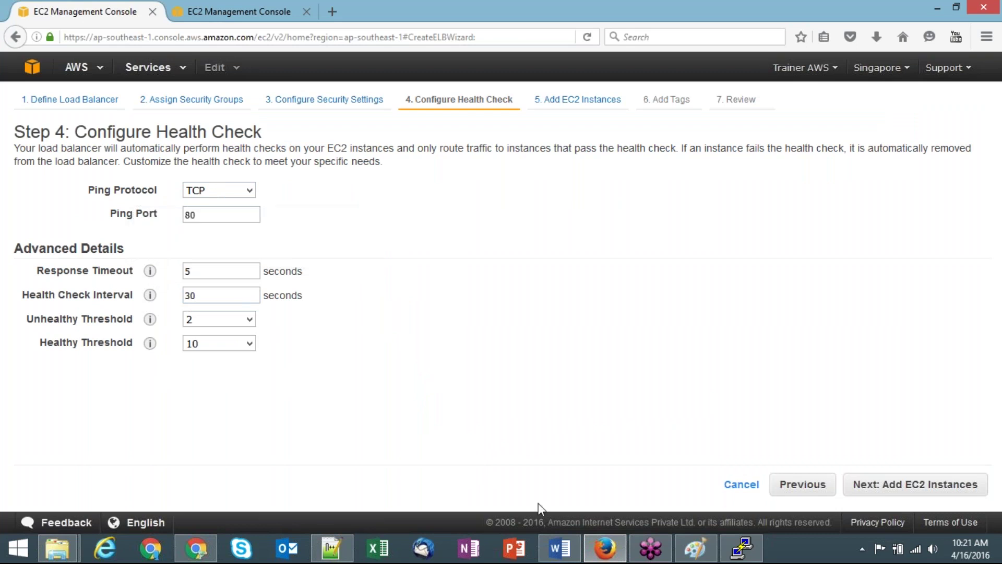
pyautogui.click(695, 548)
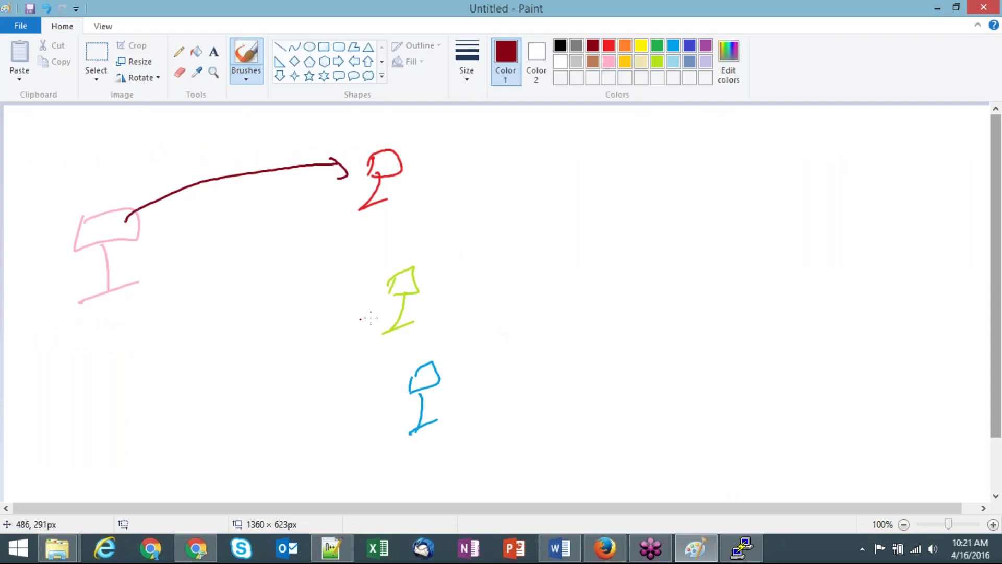
pyautogui.moveTo(230, 139)
pyautogui.mouseDown()
pyautogui.moveTo(219, 142)
pyautogui.moveTo(246, 139)
pyautogui.moveTo(258, 165)
pyautogui.moveTo(288, 155)
pyautogui.mouseUp()
pyautogui.moveTo(303, 142); pyautogui.dragTo(302, 142)
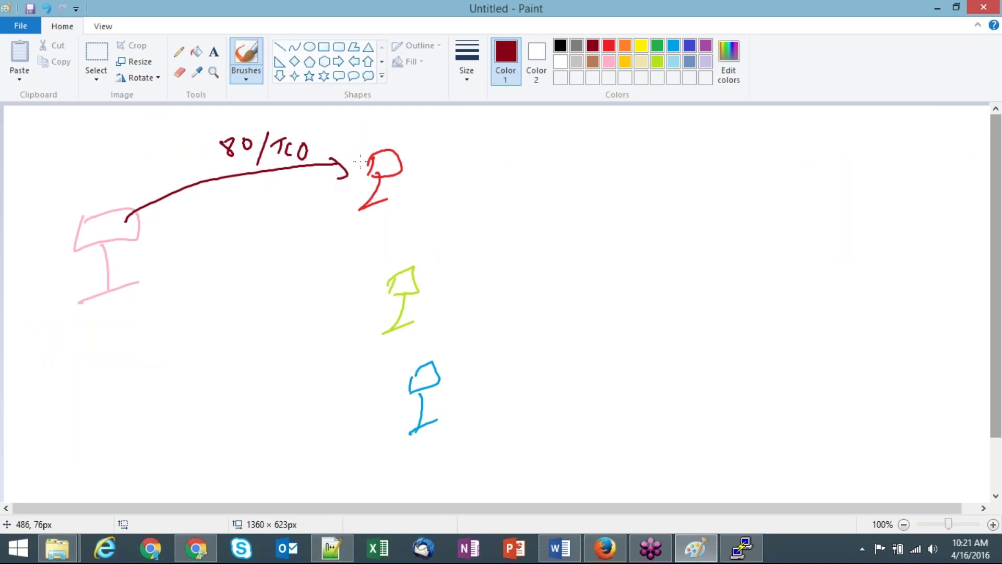
pyautogui.moveTo(380, 177)
pyautogui.mouseDown()
pyautogui.moveTo(172, 222)
pyautogui.moveTo(224, 232)
pyautogui.moveTo(292, 215)
pyautogui.mouseUp()
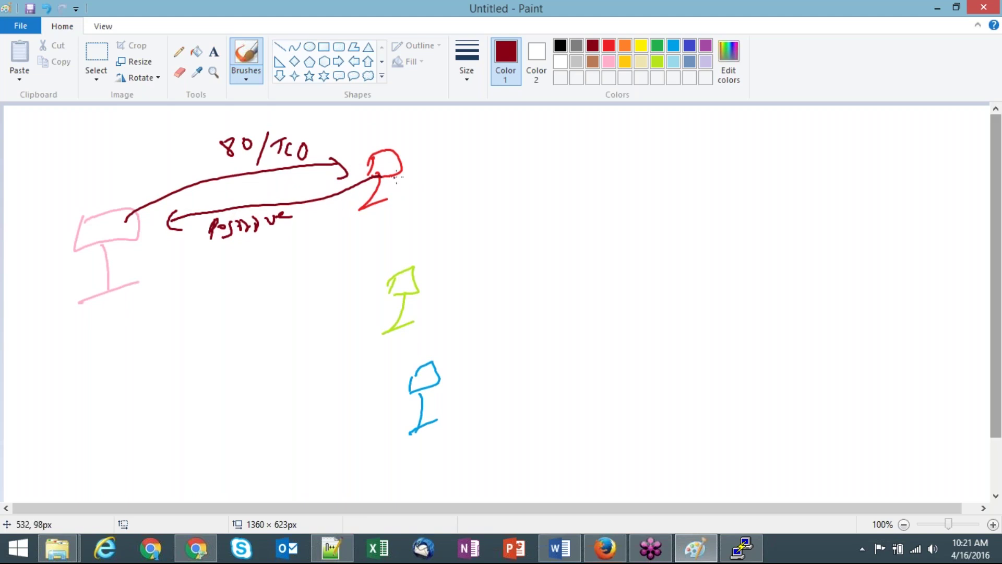
# Switch to the EC2 console and examine the response timeout setting, comparing it with the Paint diagram.
pyautogui.hotkey('alt', 'Tab')
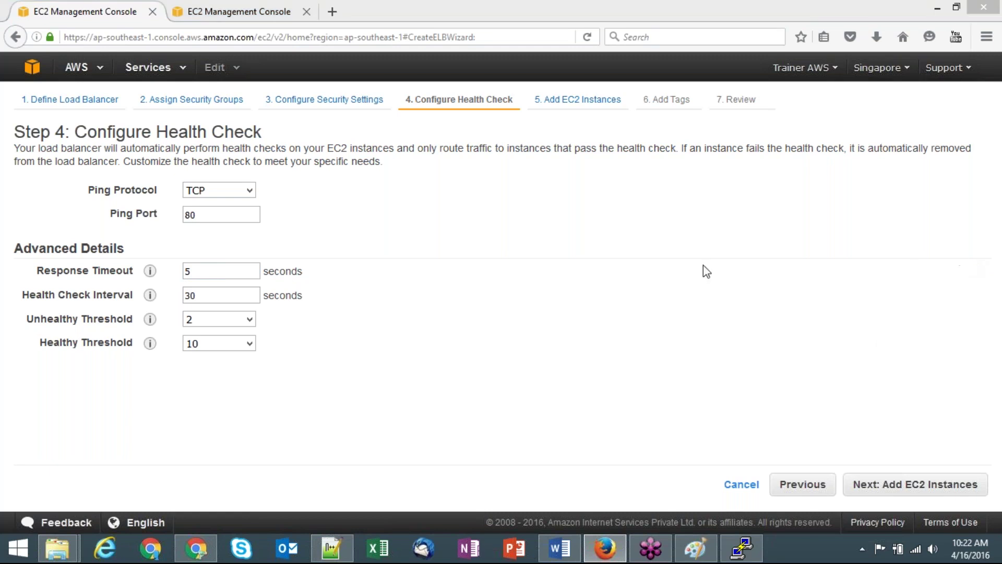
pyautogui.click(219, 270)
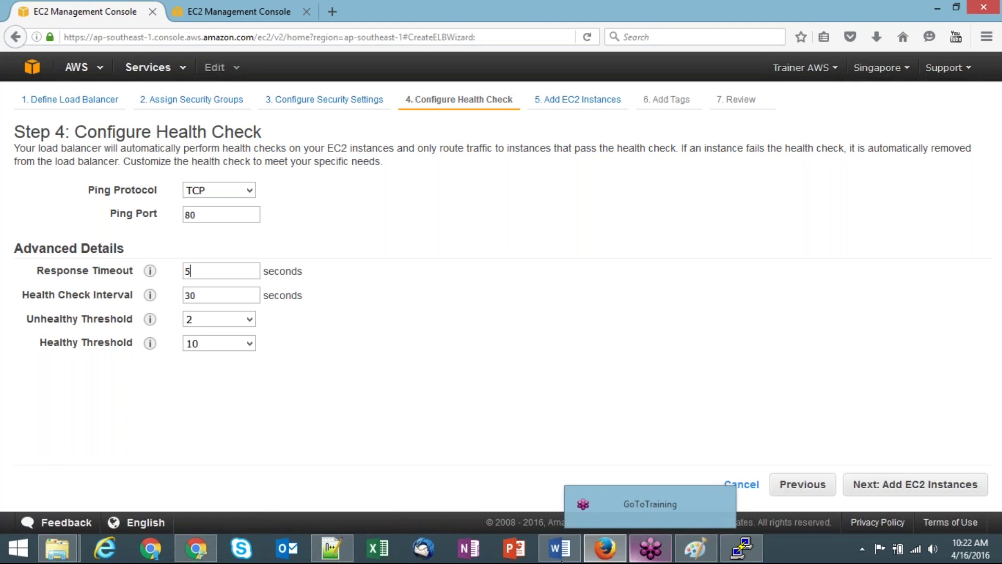
pyautogui.click(696, 547)
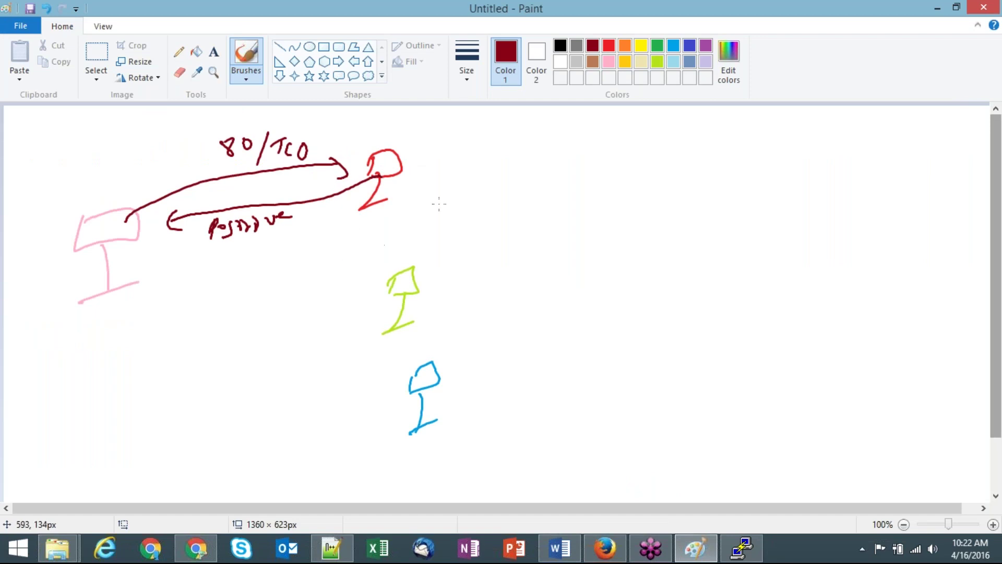
pyautogui.hotkey('alt', 'Tab')
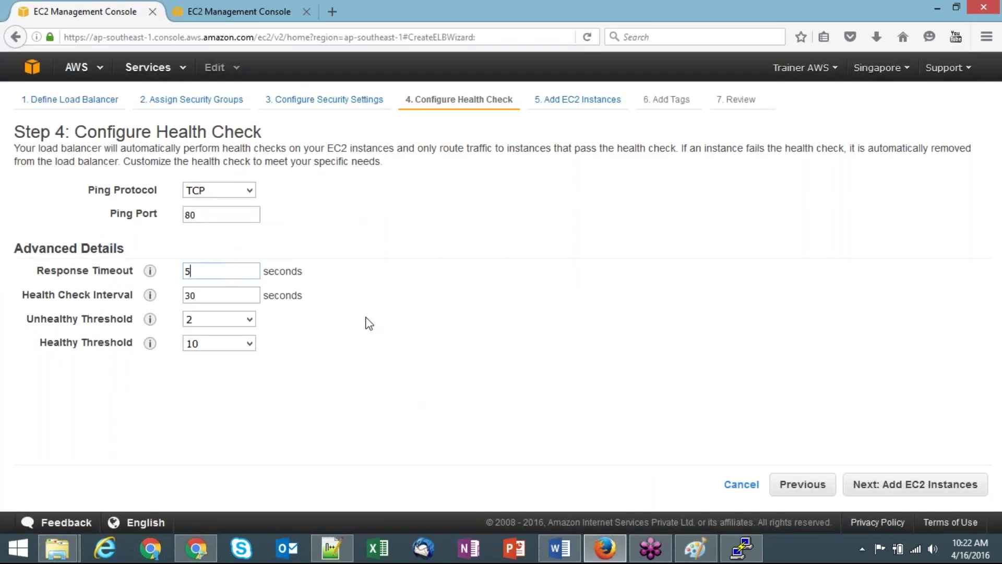
pyautogui.click(250, 273)
pyautogui.doubleClick(249, 274)
pyautogui.click(372, 356)
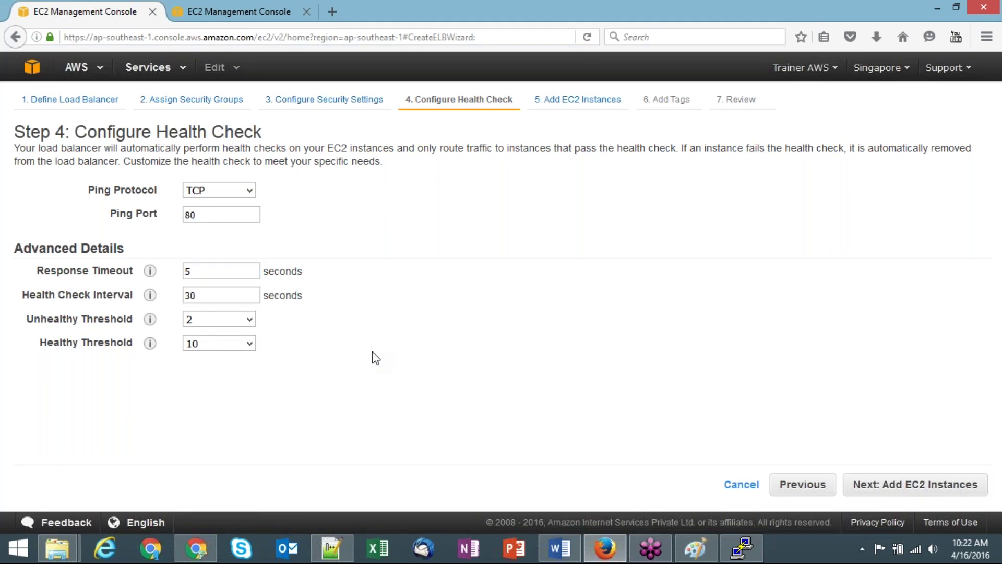
# Try response timeouts of 60 and 59 seconds for the health check and read the field's description.
pyautogui.click(218, 273)
pyautogui.press('BackSpace')
pyautogui.write('60')
pyautogui.moveTo(389, 340); pyautogui.dragTo(157, 268)
pyautogui.click(163, 278)
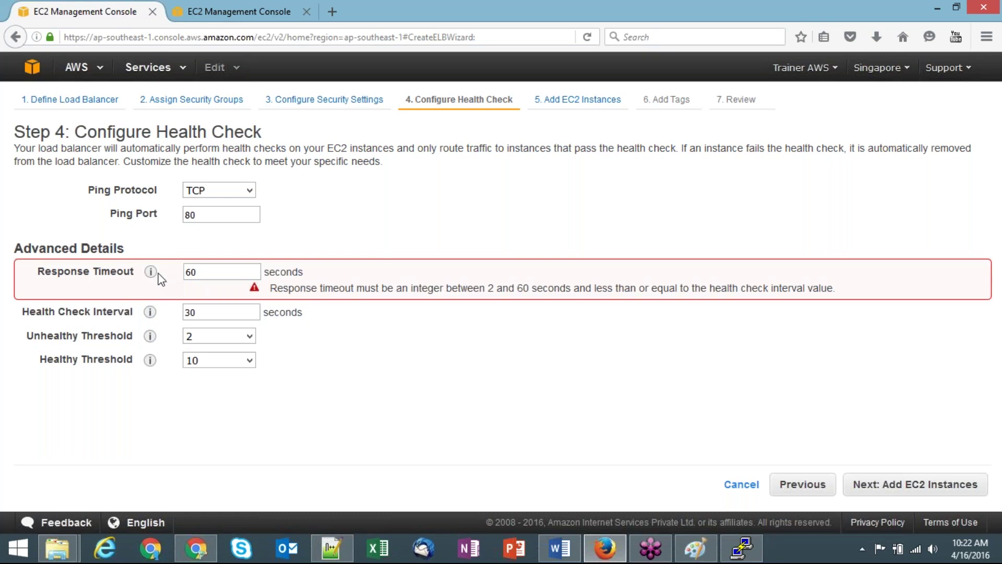
pyautogui.moveTo(157, 274)
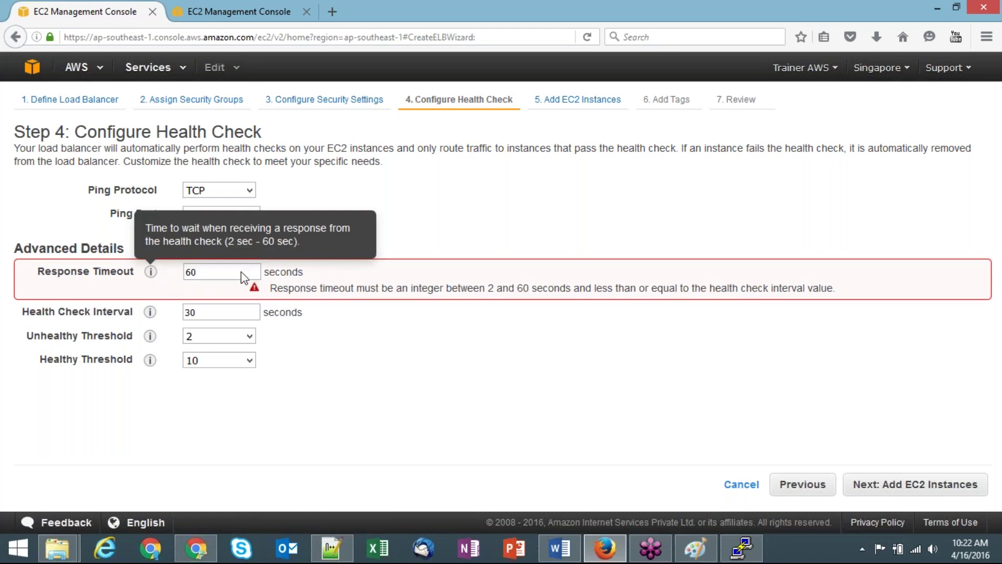
pyautogui.doubleClick(204, 275)
pyautogui.write('59')
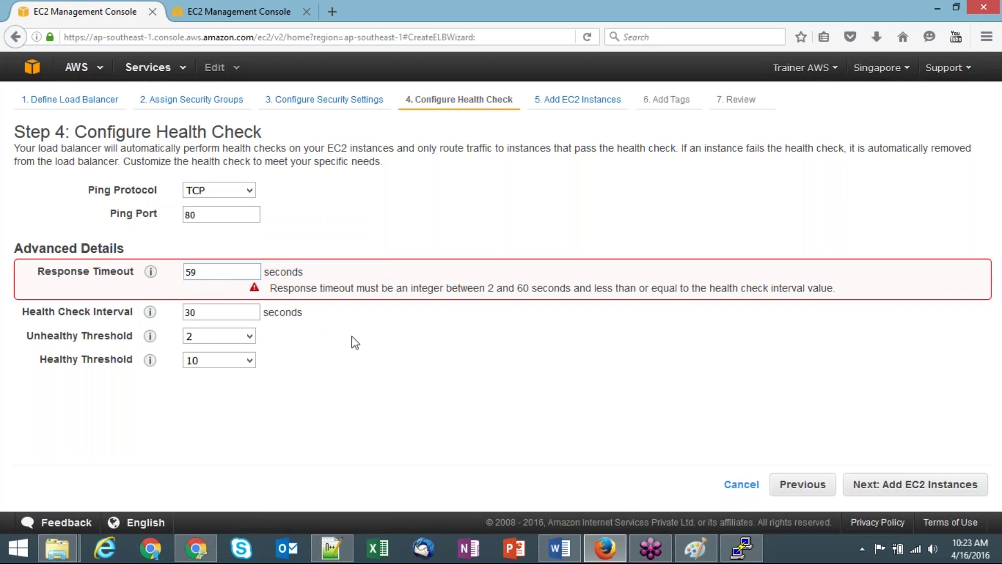
# Set the health check's response timeout to 5 seconds.
pyautogui.click(232, 308)
pyautogui.click(220, 272)
pyautogui.press('BackSpace')
pyautogui.press('BackSpace')
pyautogui.write('5')
pyautogui.click(422, 374)
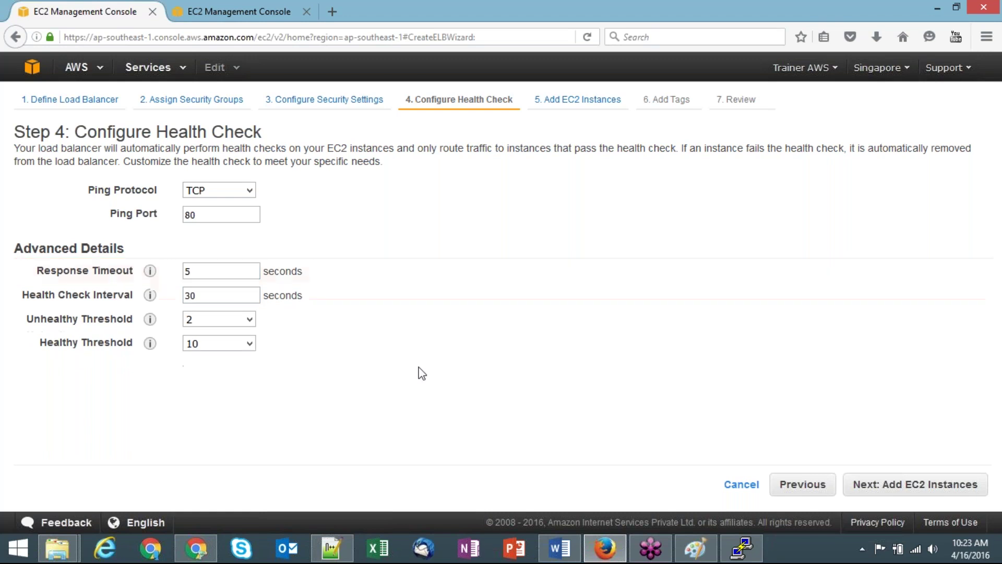
# Review the descriptions of the response timeout and health check interval, and look up their definitions in the Word document.
pyautogui.click(240, 270)
pyautogui.moveTo(347, 328); pyautogui.dragTo(141, 271)
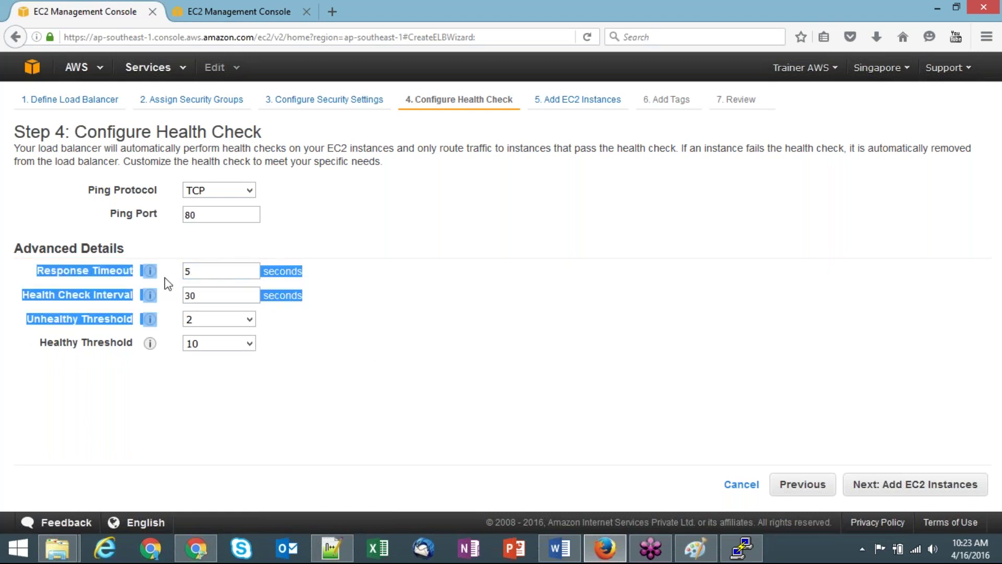
pyautogui.click(390, 442)
pyautogui.moveTo(150, 271)
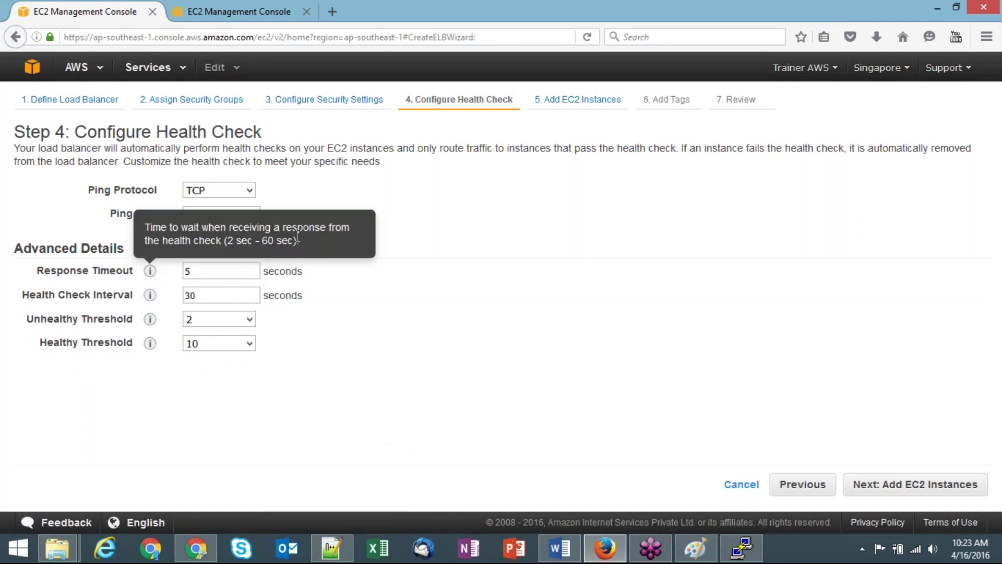
pyautogui.moveTo(150, 295)
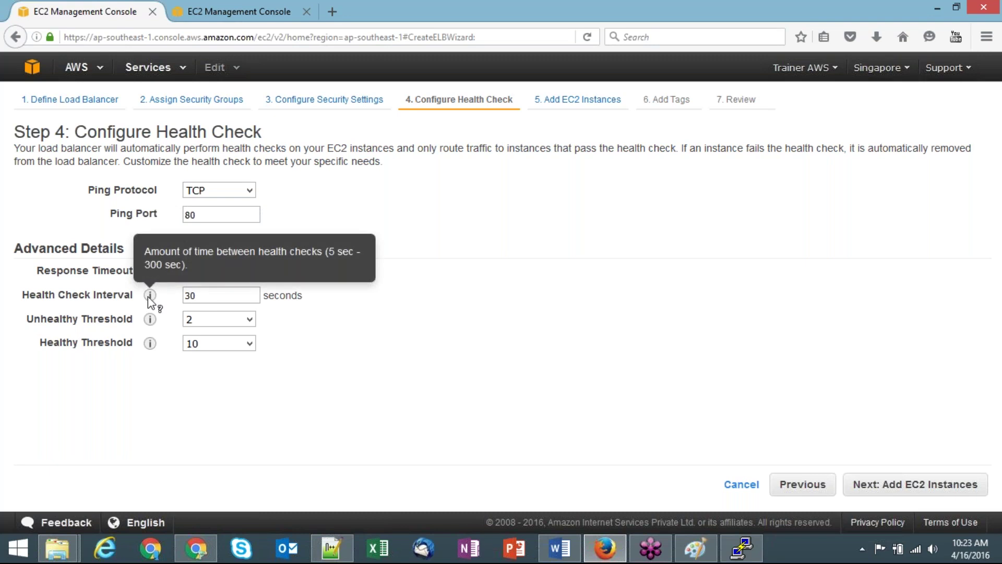
pyautogui.click(565, 555)
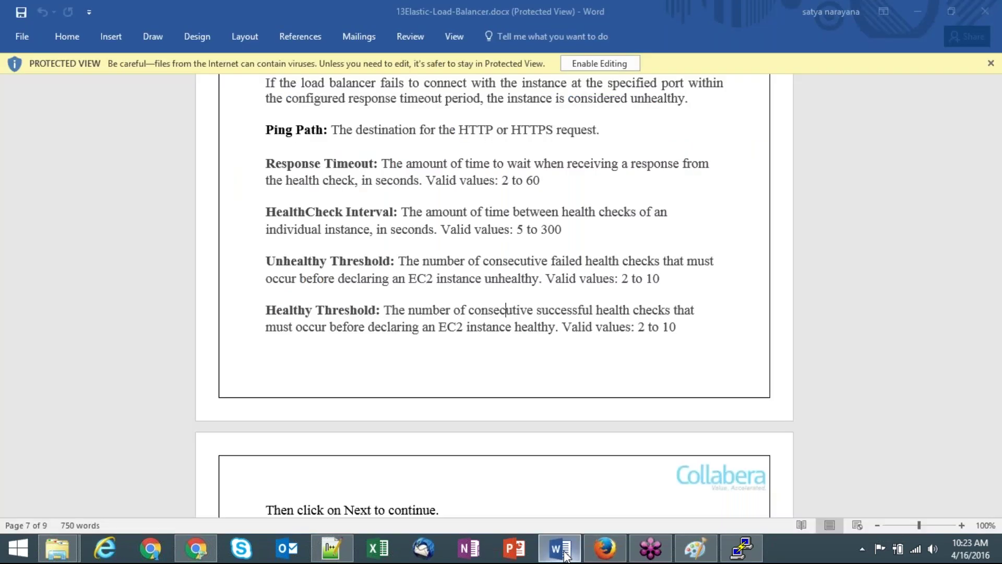
pyautogui.click(567, 556)
# Switch to Paint and draw orange arrows from the load balancer to the lime green and blue servers.
pyautogui.click(700, 552)
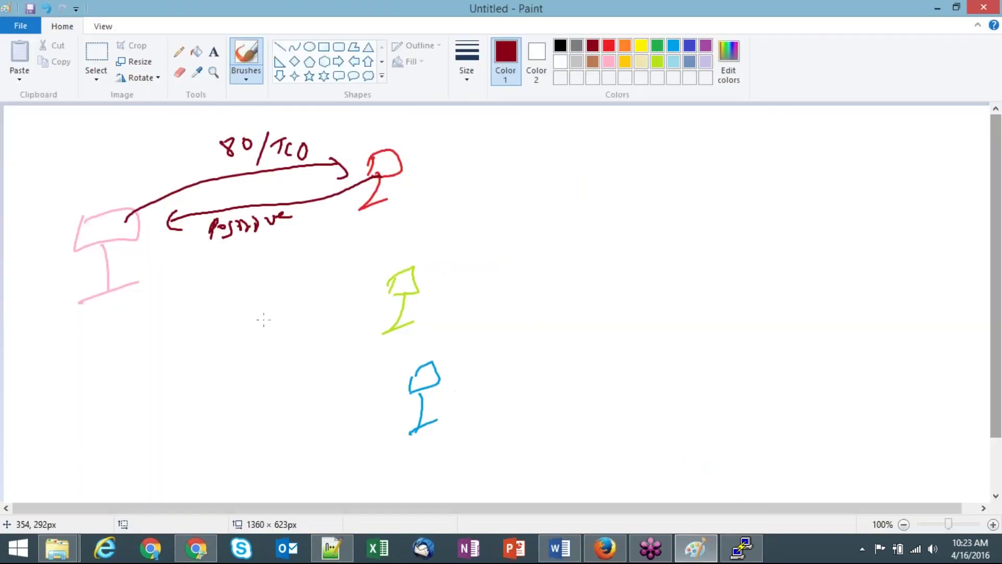
pyautogui.click(622, 47)
pyautogui.moveTo(129, 260)
pyautogui.mouseDown()
pyautogui.moveTo(350, 314)
pyautogui.moveTo(359, 303)
pyautogui.mouseUp()
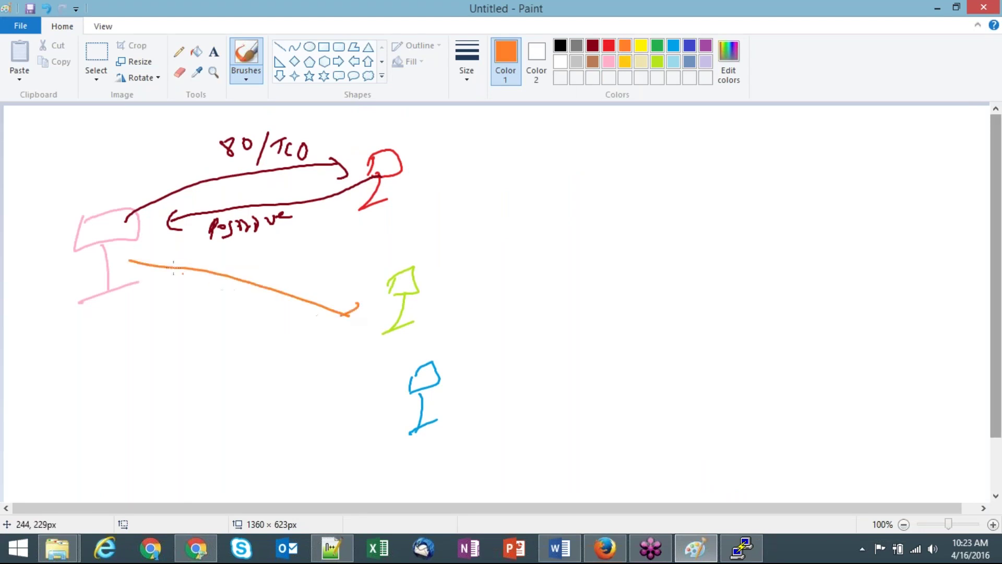
pyautogui.moveTo(122, 245)
pyautogui.mouseDown()
pyautogui.moveTo(287, 396)
pyautogui.moveTo(331, 389)
pyautogui.mouseUp()
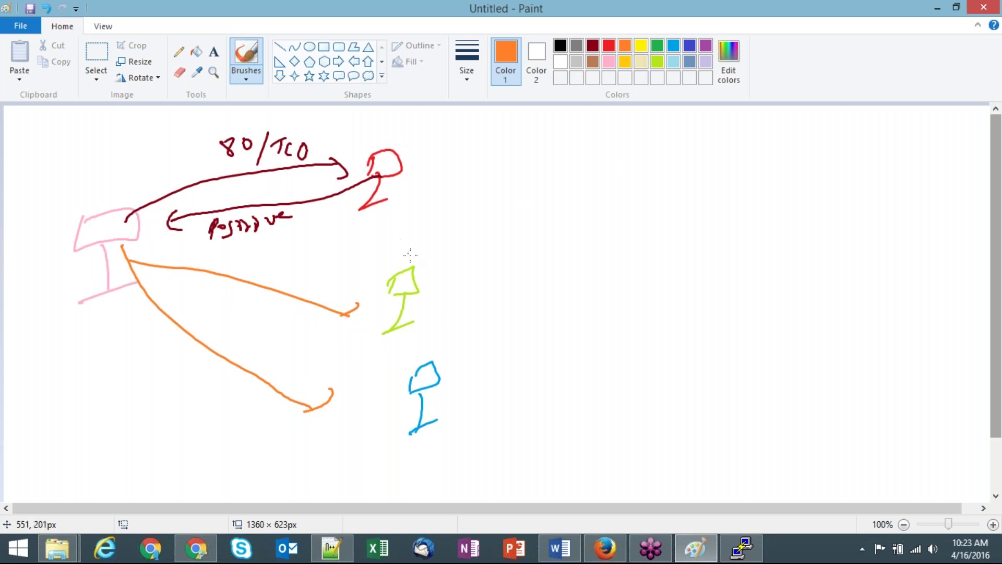
# Circle the red computer in orange and draw a cross beside it inside the circle.
pyautogui.moveTo(370, 128)
pyautogui.mouseDown()
pyautogui.moveTo(438, 144)
pyautogui.moveTo(420, 141)
pyautogui.mouseUp()
pyautogui.moveTo(437, 159); pyautogui.dragTo(453, 185)
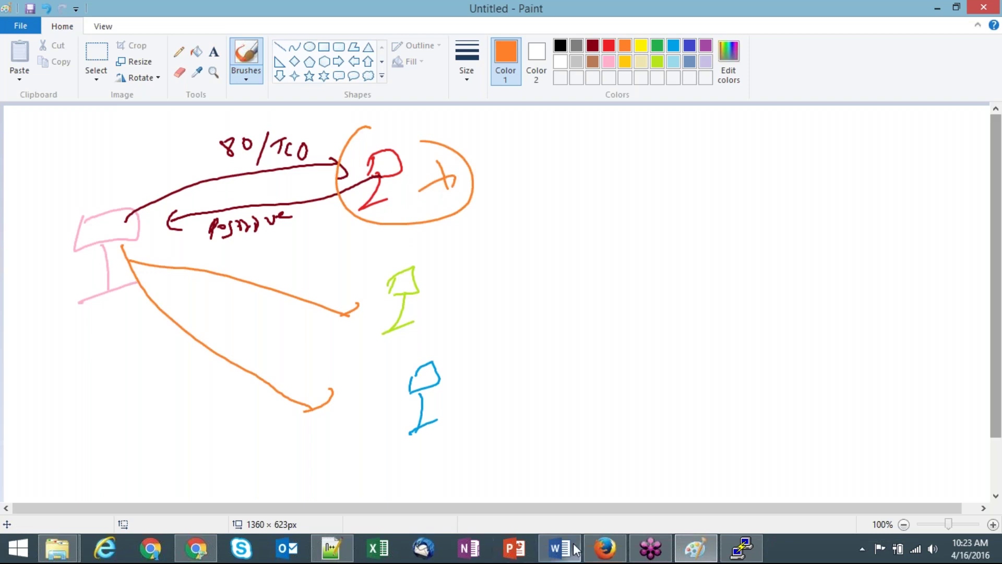
# Switch to Firefox and examine the Health Check Interval setting and its description.
pyautogui.click(605, 548)
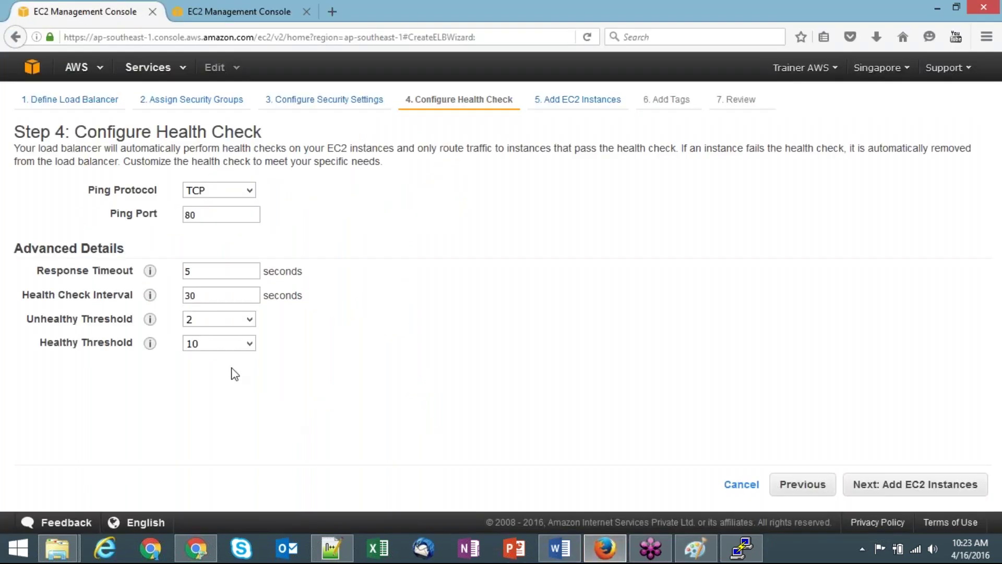
pyautogui.moveTo(148, 297)
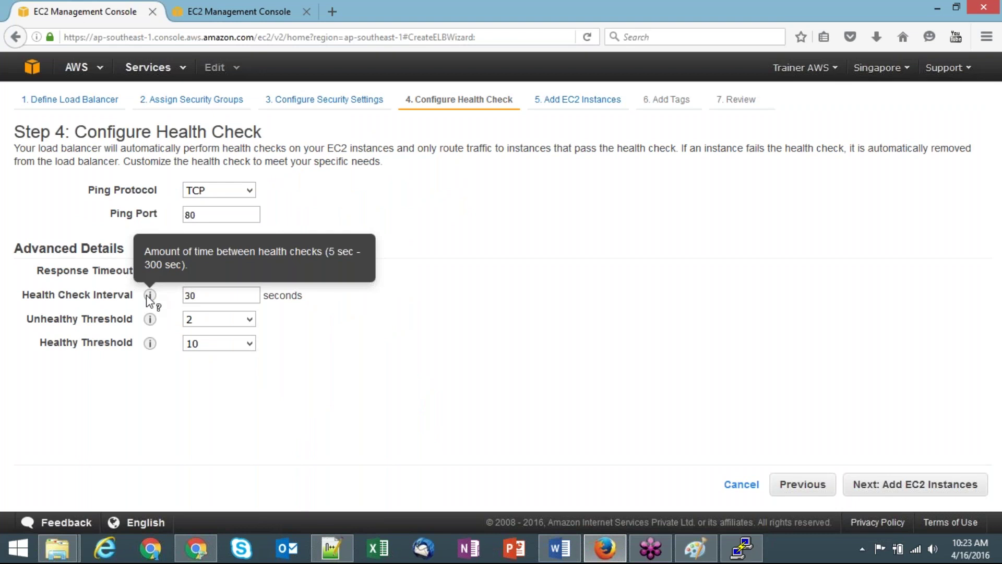
pyautogui.click(232, 295)
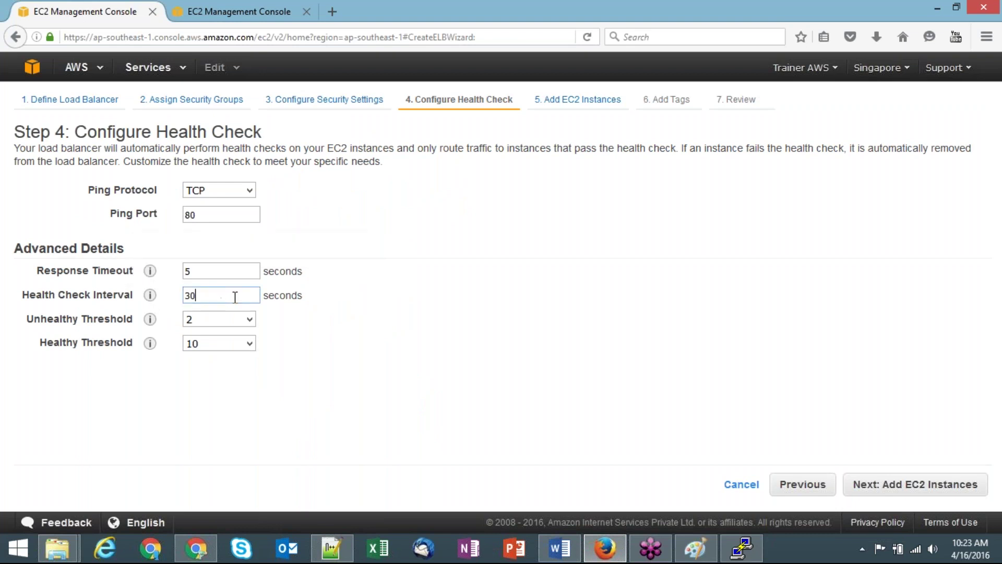
pyautogui.click(475, 383)
# Return to Paint and write a circled 30 in the empty canvas area, with a 1 and a circled note starting with 3 below it.
pyautogui.click(936, 8)
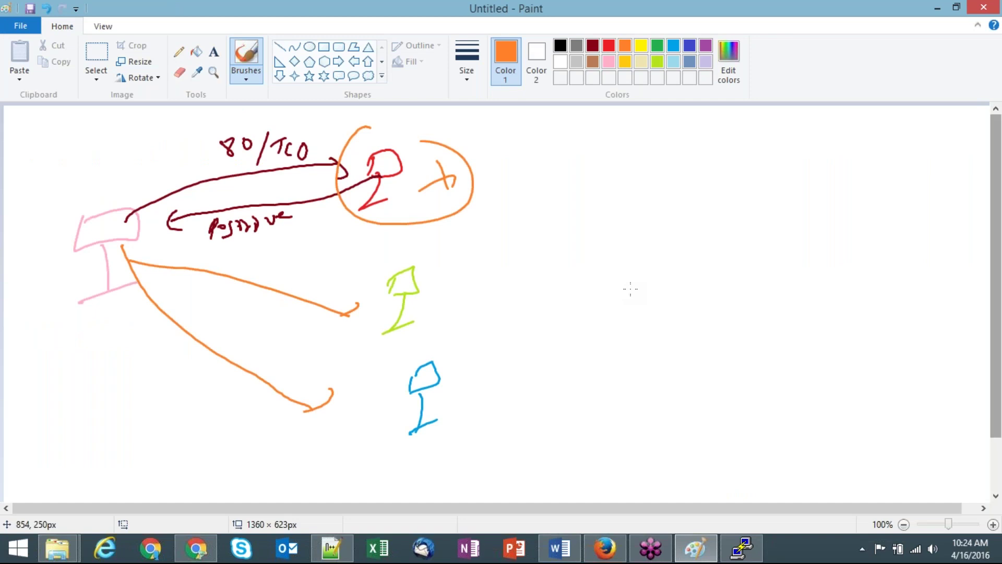
pyautogui.moveTo(661, 150)
pyautogui.mouseDown()
pyautogui.moveTo(640, 170)
pyautogui.moveTo(650, 170)
pyautogui.mouseUp()
pyautogui.moveTo(659, 158); pyautogui.dragTo(644, 153)
pyautogui.moveTo(632, 222); pyautogui.dragTo(631, 236)
pyautogui.moveTo(632, 218); pyautogui.dragTo(615, 238)
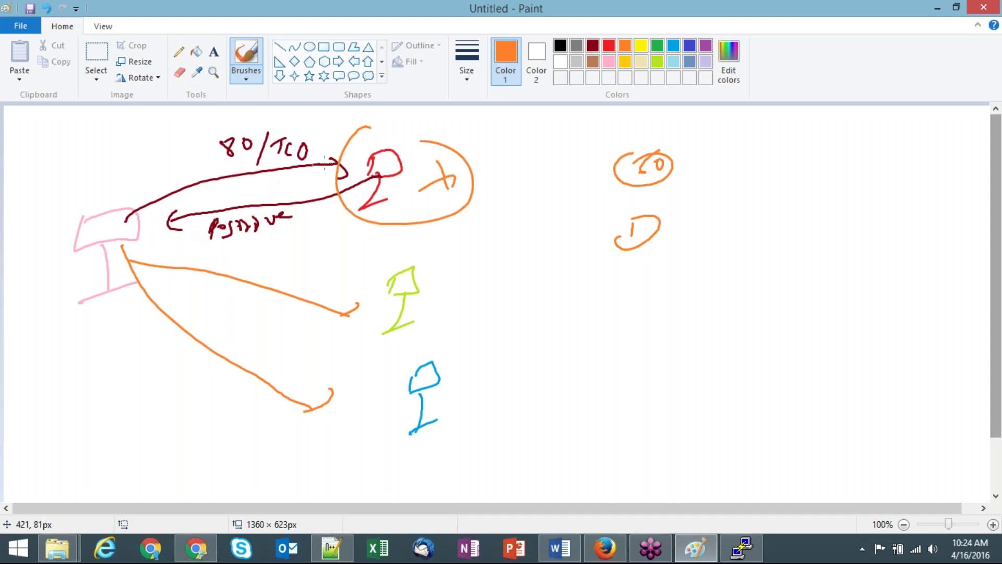
pyautogui.moveTo(371, 152); pyautogui.dragTo(451, 128)
pyautogui.moveTo(745, 202)
pyautogui.mouseDown()
pyautogui.moveTo(736, 214)
pyautogui.moveTo(784, 210)
pyautogui.moveTo(752, 198)
pyautogui.moveTo(775, 219)
pyautogui.mouseUp()
# Draw an orange arrow from the pink computer to the red one, and crosses above the red computer and over the return arrow.
pyautogui.moveTo(403, 119)
pyautogui.mouseDown()
pyautogui.moveTo(417, 140)
pyautogui.moveTo(426, 130)
pyautogui.mouseUp()
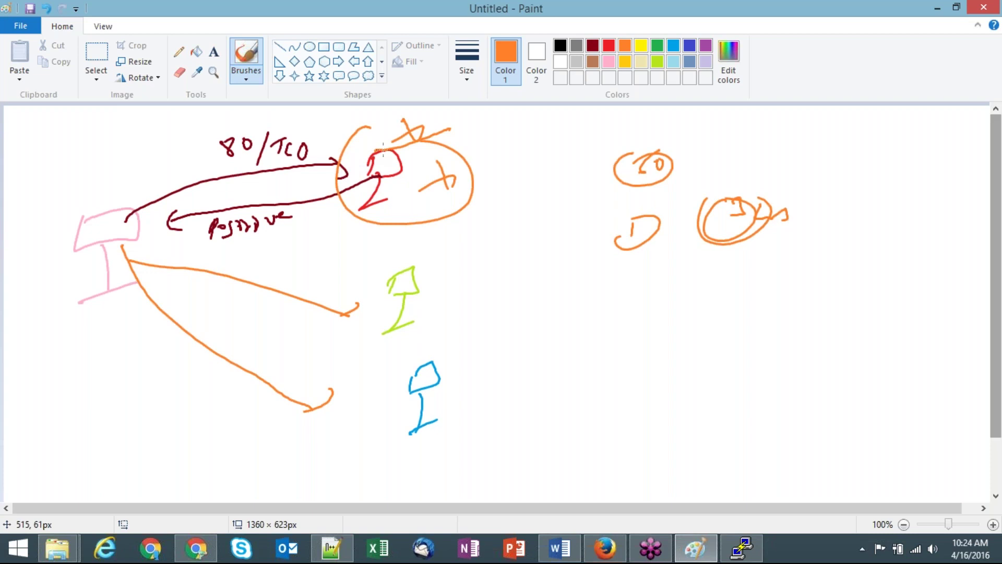
pyautogui.moveTo(104, 232)
pyautogui.mouseDown()
pyautogui.moveTo(100, 191)
pyautogui.moveTo(172, 135)
pyautogui.moveTo(339, 140)
pyautogui.moveTo(313, 149)
pyautogui.mouseUp()
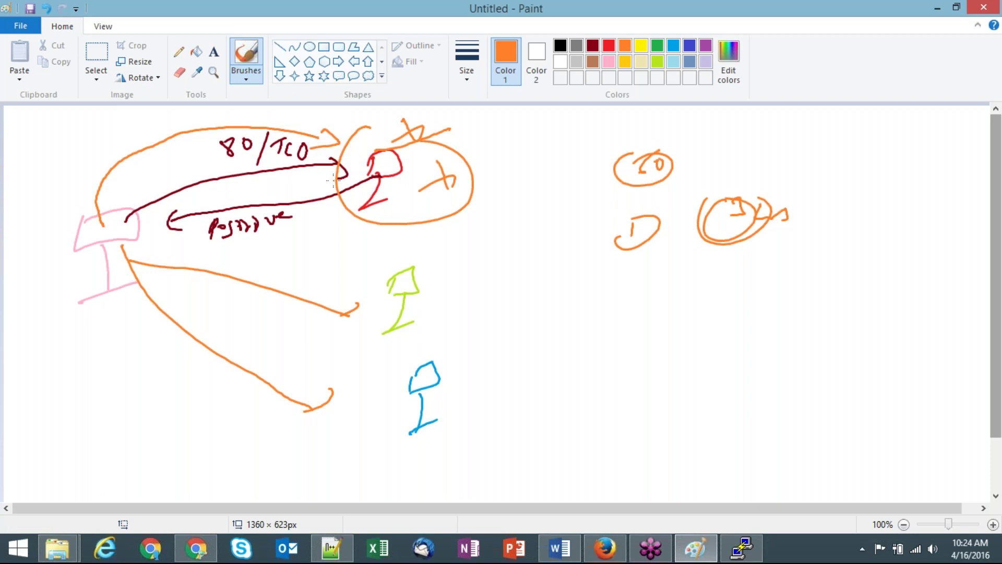
pyautogui.moveTo(272, 204); pyautogui.dragTo(249, 217)
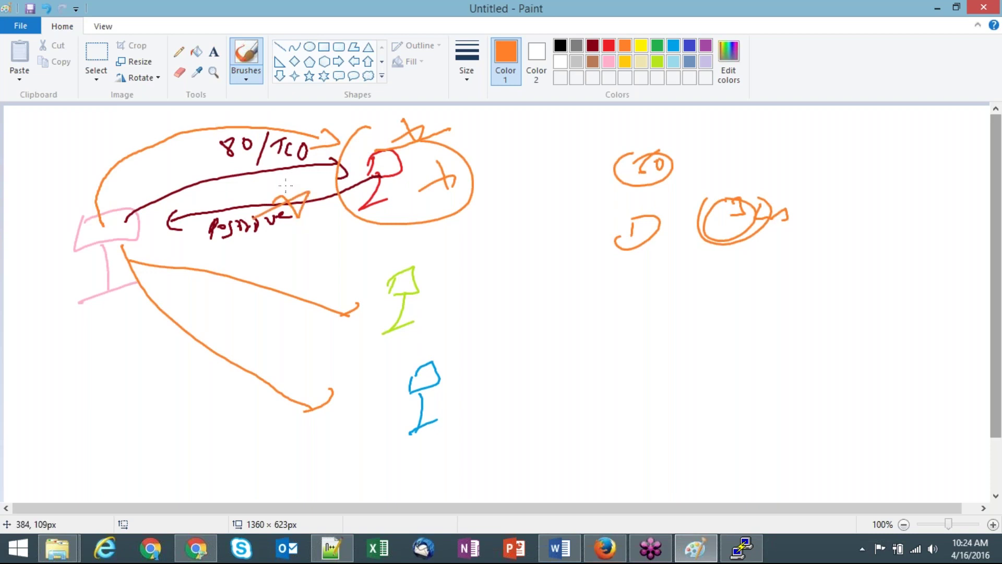
# Switch to Firefox and read the description of the Response Timeout setting.
pyautogui.click(605, 548)
pyautogui.moveTo(150, 271)
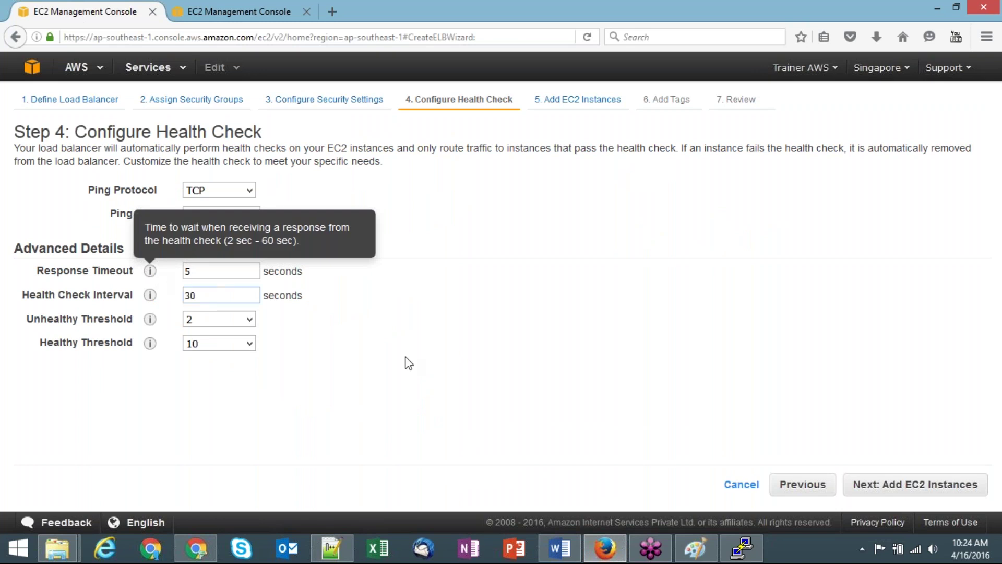
# Return to Paint, label the topmost orange arrow "Sending traffic" with a cross at its end, and add arrows towards the green and blue computers.
pyautogui.click(938, 6)
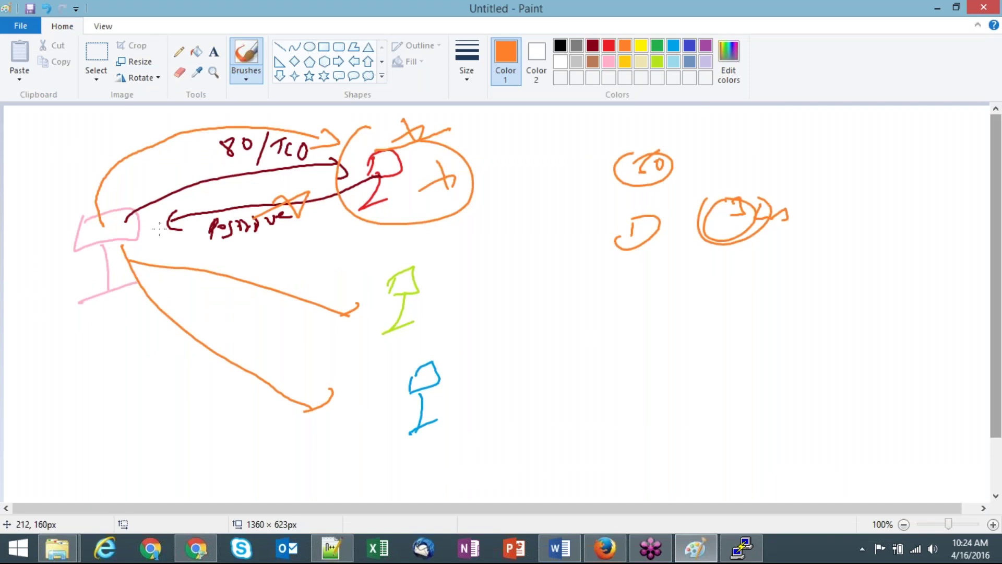
pyautogui.moveTo(126, 128)
pyautogui.mouseDown()
pyautogui.moveTo(121, 149)
pyautogui.moveTo(161, 120)
pyautogui.moveTo(233, 130)
pyautogui.moveTo(260, 114)
pyautogui.moveTo(271, 122)
pyautogui.moveTo(299, 116)
pyautogui.mouseUp()
pyautogui.moveTo(216, 122); pyautogui.dragTo(230, 120)
pyautogui.moveTo(353, 127); pyautogui.dragTo(373, 131)
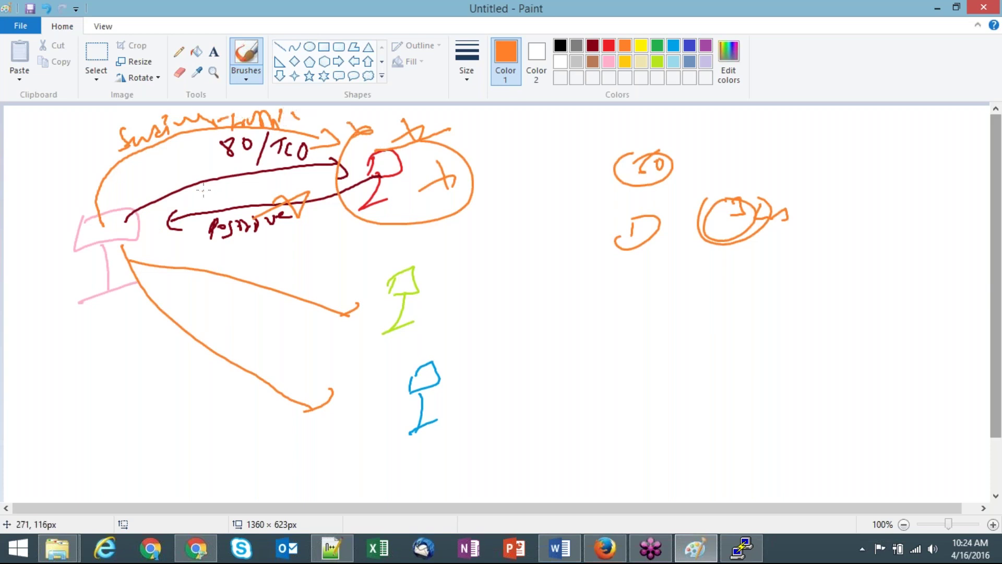
pyautogui.moveTo(129, 230); pyautogui.dragTo(326, 277)
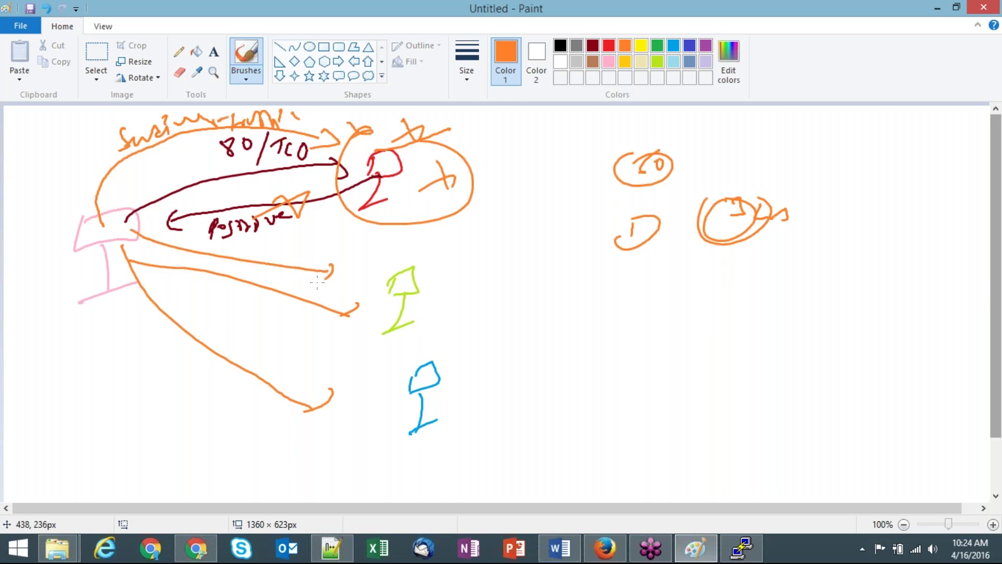
pyautogui.moveTo(141, 278)
pyautogui.mouseDown()
pyautogui.moveTo(315, 385)
pyautogui.moveTo(332, 381)
pyautogui.mouseUp()
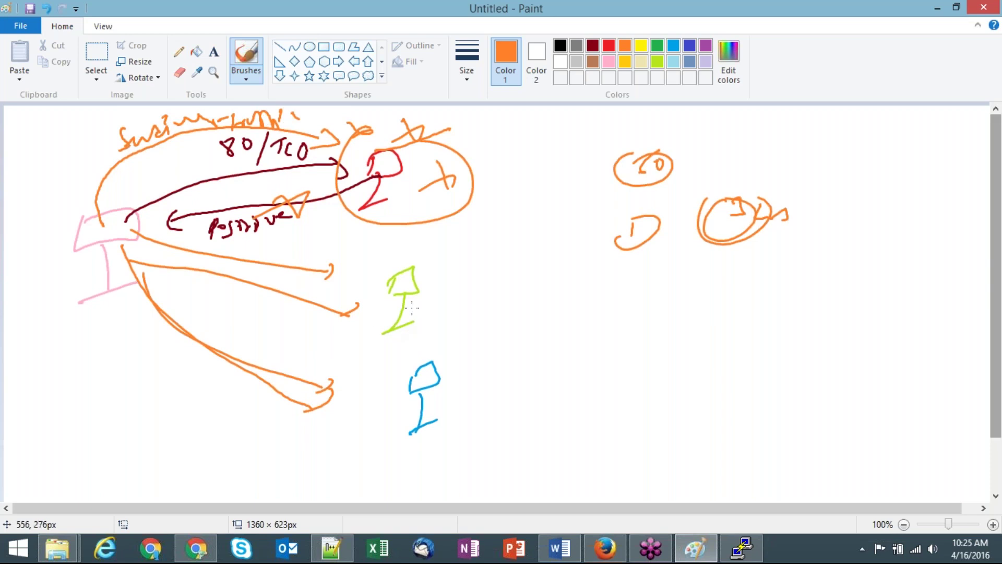
# Switch to Firefox and examine the health threshold descriptions and the values available for the Unhealthy Threshold.
pyautogui.click(602, 555)
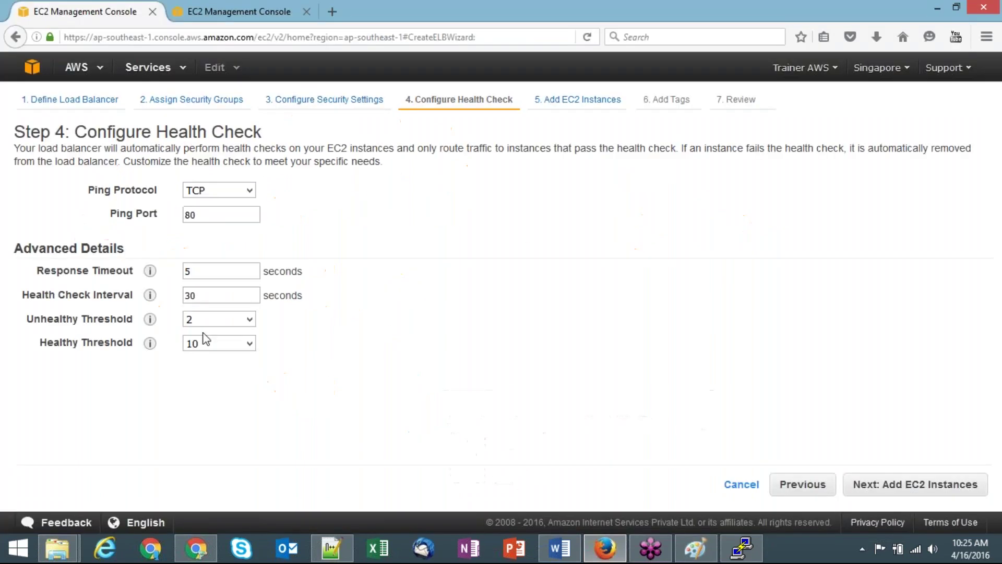
pyautogui.moveTo(150, 295)
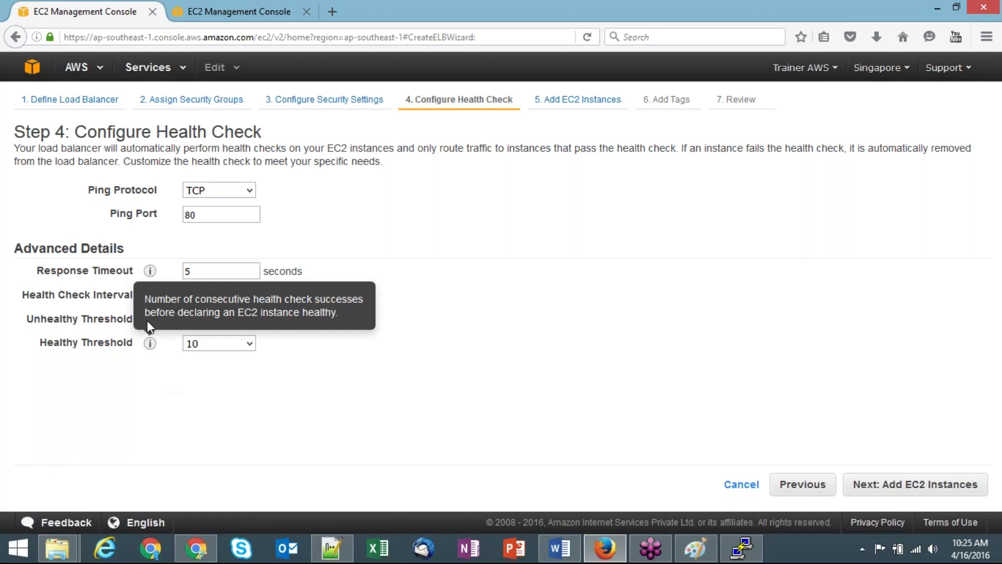
pyautogui.moveTo(151, 321)
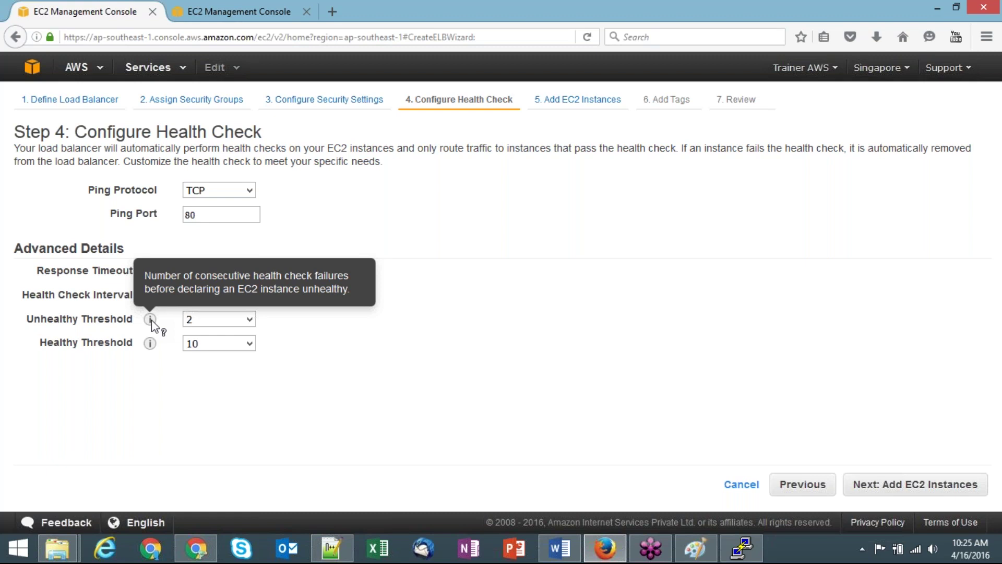
pyautogui.click(247, 320)
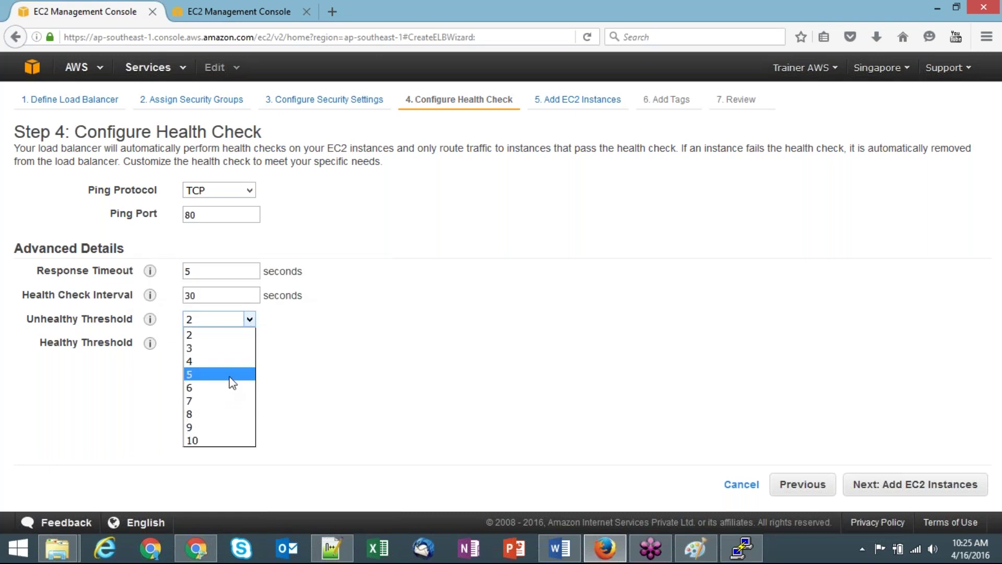
pyautogui.click(472, 402)
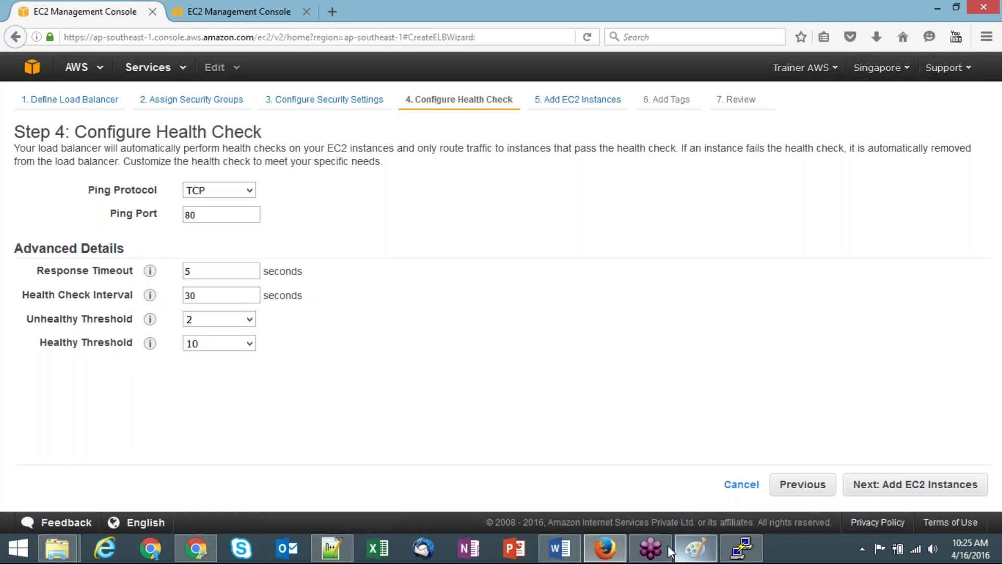
# Return to Paint, close the orange circle around the 1, and write "3 mins" below it.
pyautogui.click(696, 548)
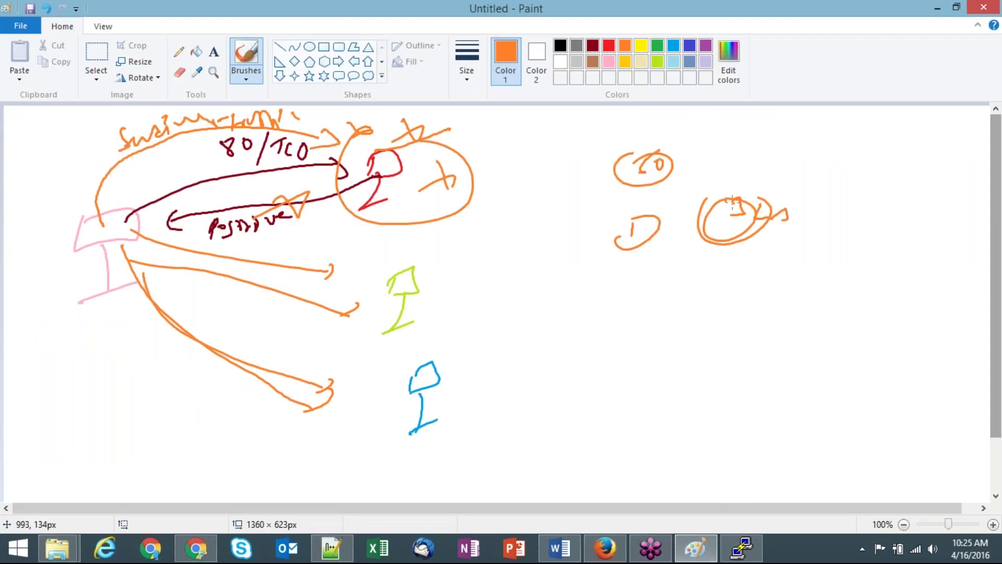
pyautogui.moveTo(617, 239); pyautogui.dragTo(637, 219)
pyautogui.moveTo(608, 275); pyautogui.dragTo(676, 271)
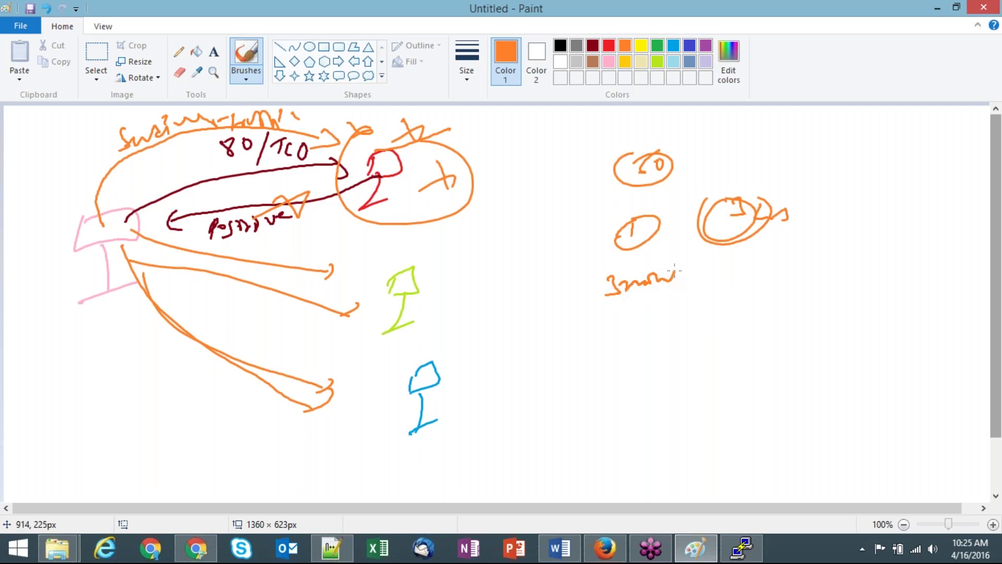
# Switch to Firefox and open the Health Check Interval value for editing.
pyautogui.click(605, 548)
pyautogui.click(228, 295)
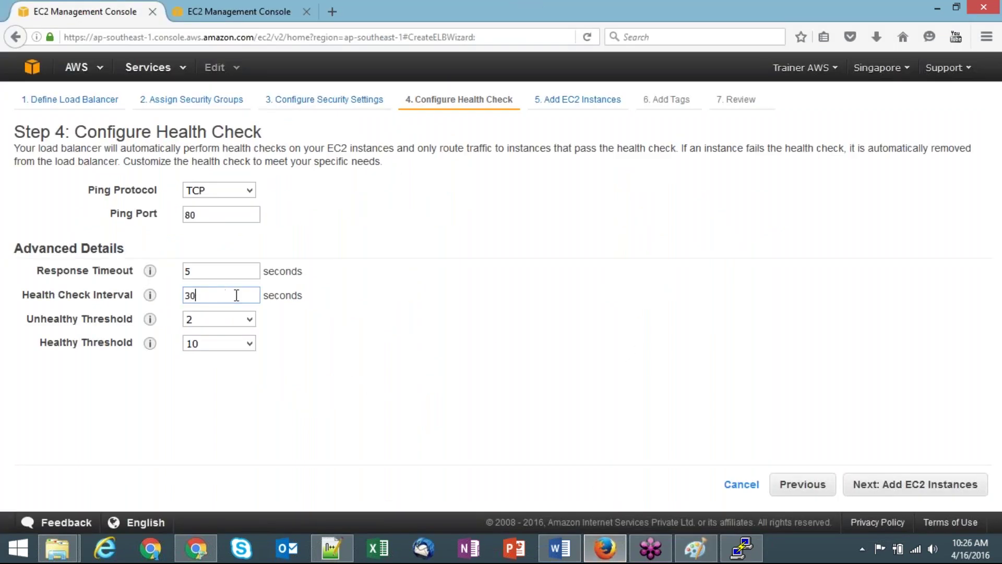
# Return to Paint, cross out the top orange arrow and the "positive" label, and circle the "3 mins" note with an empty oval beneath.
pyautogui.click(938, 8)
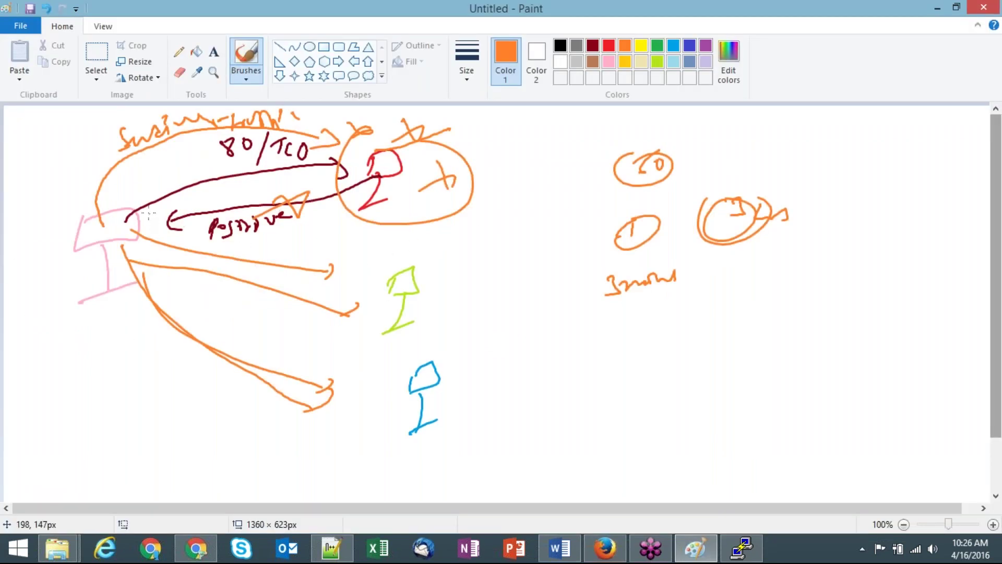
pyautogui.moveTo(191, 139)
pyautogui.mouseDown()
pyautogui.moveTo(183, 132)
pyautogui.moveTo(169, 166)
pyautogui.mouseUp()
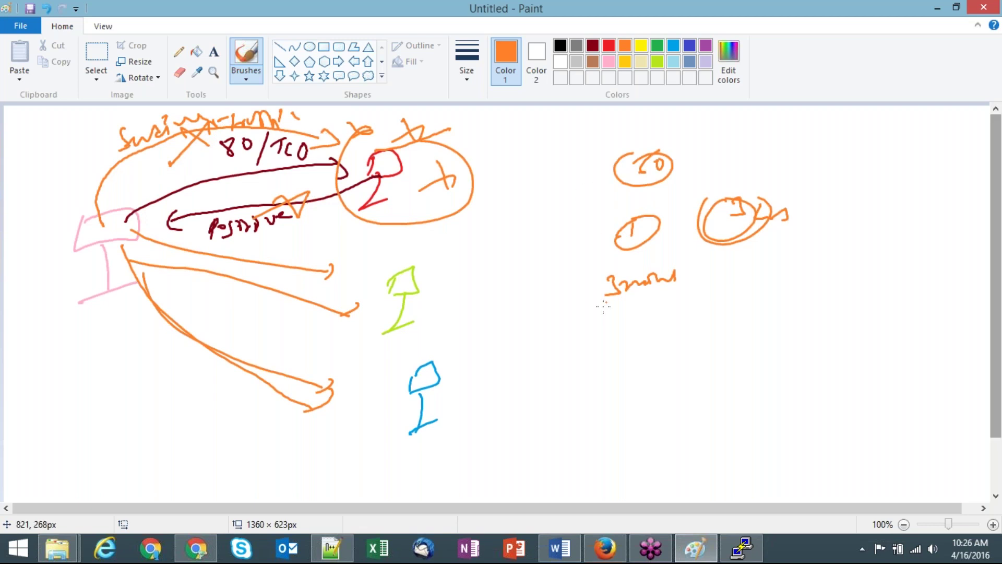
pyautogui.moveTo(598, 314)
pyautogui.mouseDown()
pyautogui.moveTo(618, 261)
pyautogui.moveTo(595, 298)
pyautogui.mouseUp()
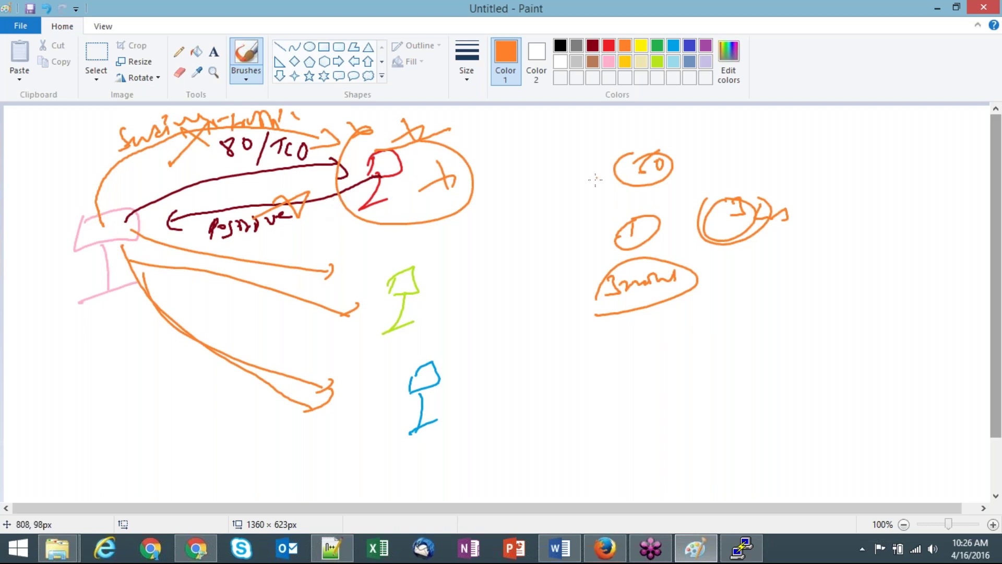
pyautogui.moveTo(611, 347)
pyautogui.mouseDown()
pyautogui.moveTo(631, 337)
pyautogui.moveTo(631, 354)
pyautogui.mouseUp()
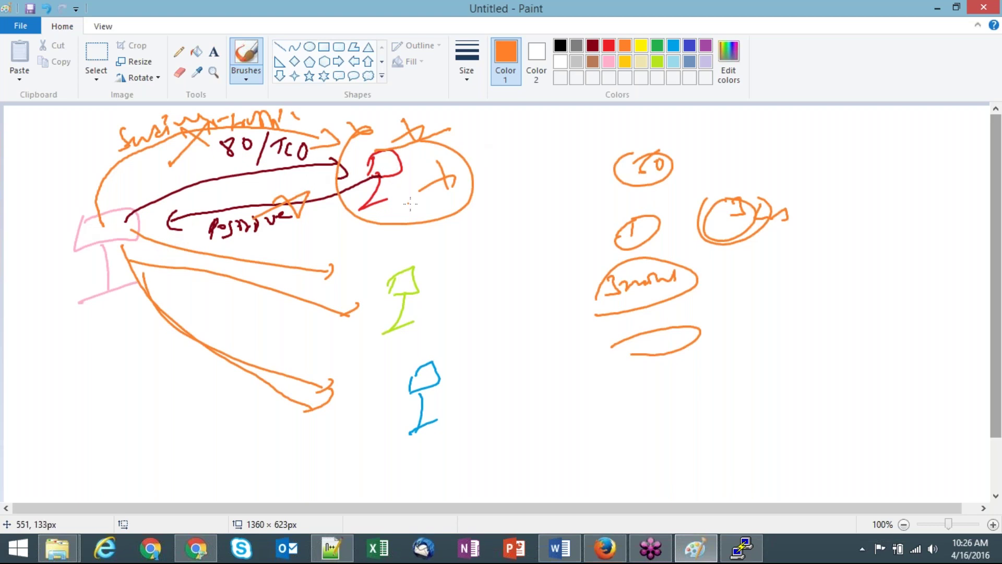
pyautogui.moveTo(200, 205); pyautogui.dragTo(180, 254)
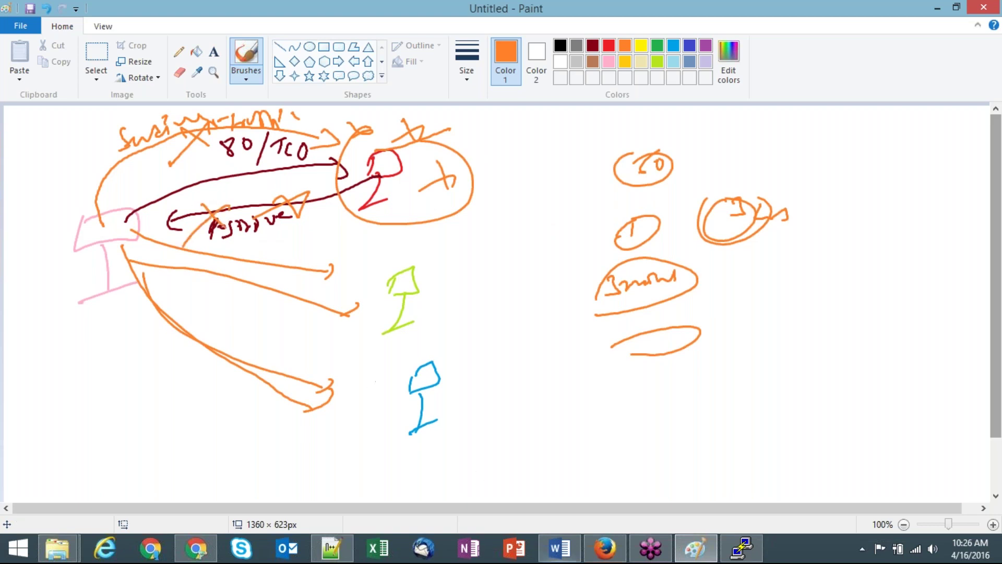
# Switch to Firefox, review the Unhealthy Threshold choices and select 2.
pyautogui.click(620, 554)
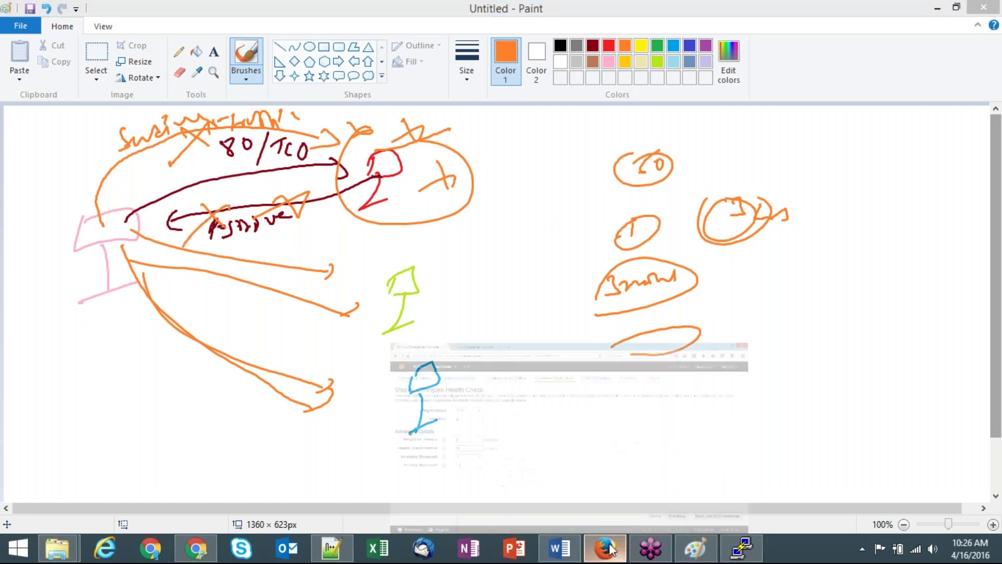
pyautogui.click(227, 318)
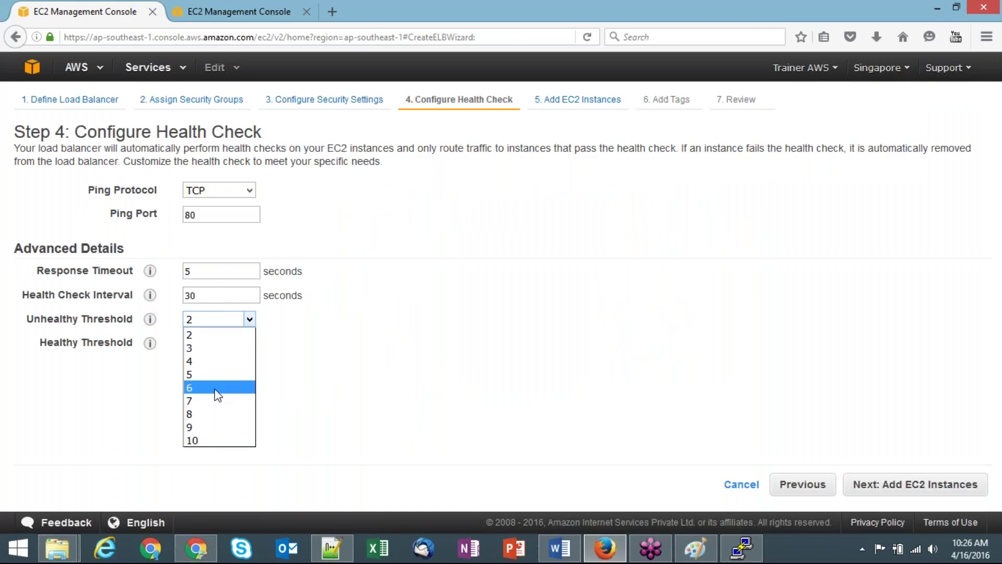
pyautogui.click(219, 333)
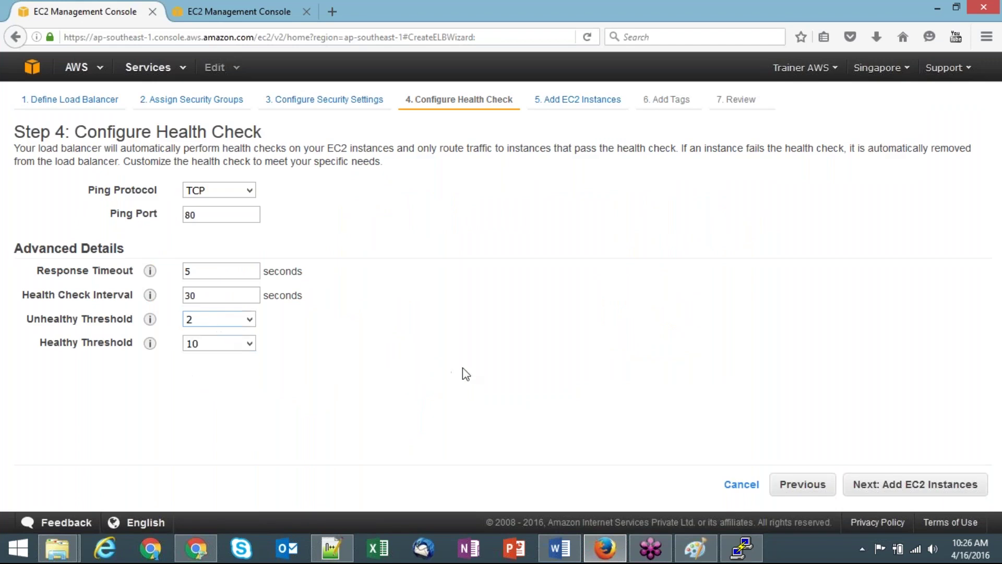
# Return to Paint, draw a cross below the "positive" label, and add a circled "3 mins" note with a small mark under the red computer.
pyautogui.click(937, 7)
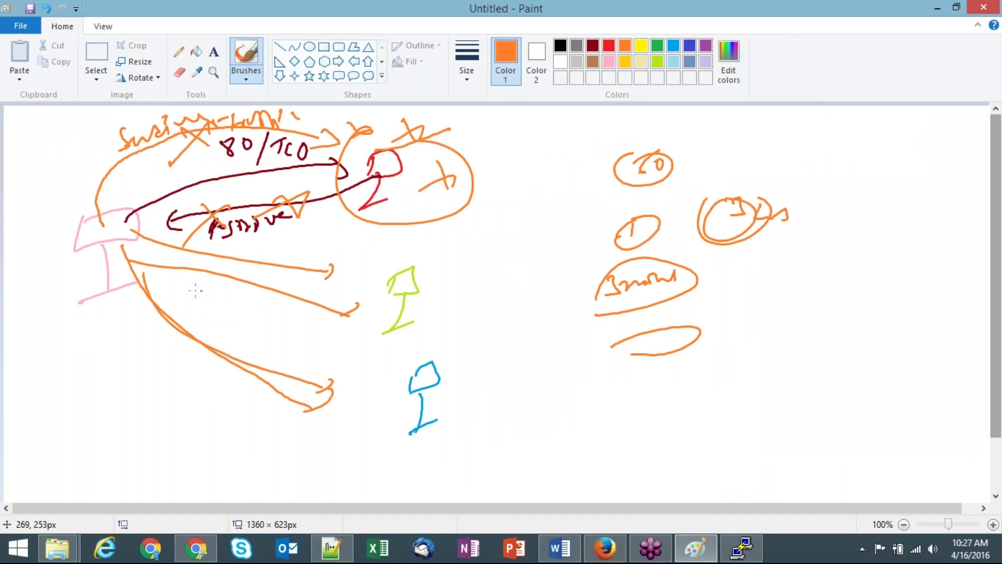
pyautogui.moveTo(277, 243)
pyautogui.mouseDown()
pyautogui.moveTo(306, 238)
pyautogui.moveTo(272, 242)
pyautogui.mouseUp()
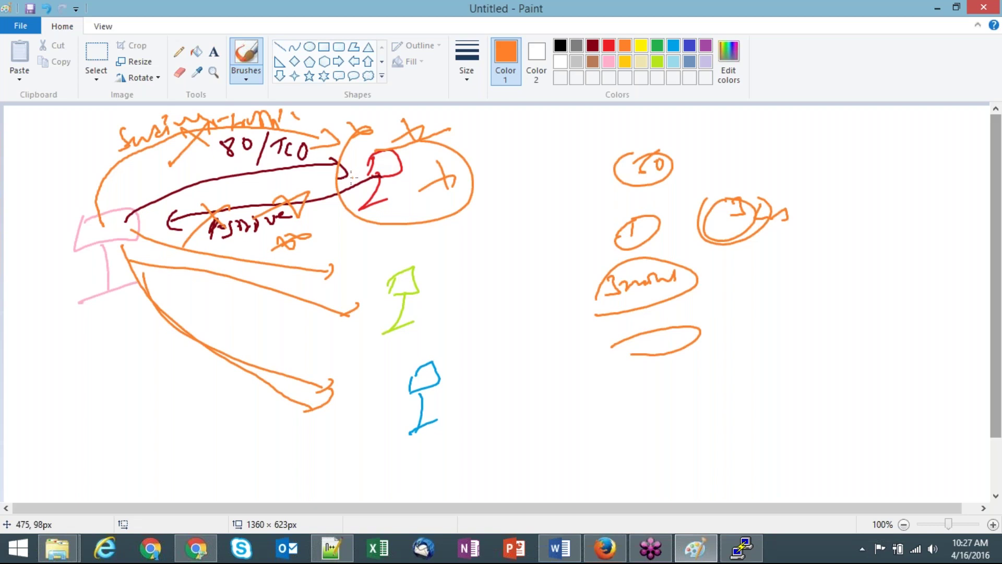
pyautogui.moveTo(452, 217)
pyautogui.mouseDown()
pyautogui.moveTo(455, 231)
pyautogui.moveTo(507, 214)
pyautogui.moveTo(453, 210)
pyautogui.mouseUp()
pyautogui.moveTo(465, 252); pyautogui.dragTo(467, 262)
pyautogui.moveTo(460, 275); pyautogui.dragTo(486, 262)
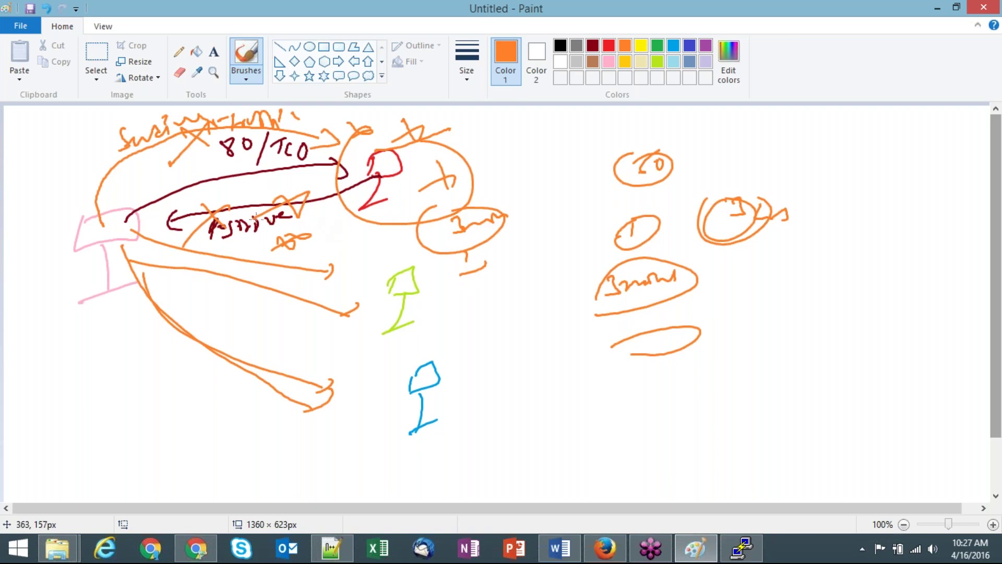
# Cross out the arrows between the pink and red computers with a large orange cross and a light blue one.
pyautogui.moveTo(133, 148); pyautogui.dragTo(294, 214)
pyautogui.moveTo(261, 128); pyautogui.dragTo(201, 216)
pyautogui.click(608, 47)
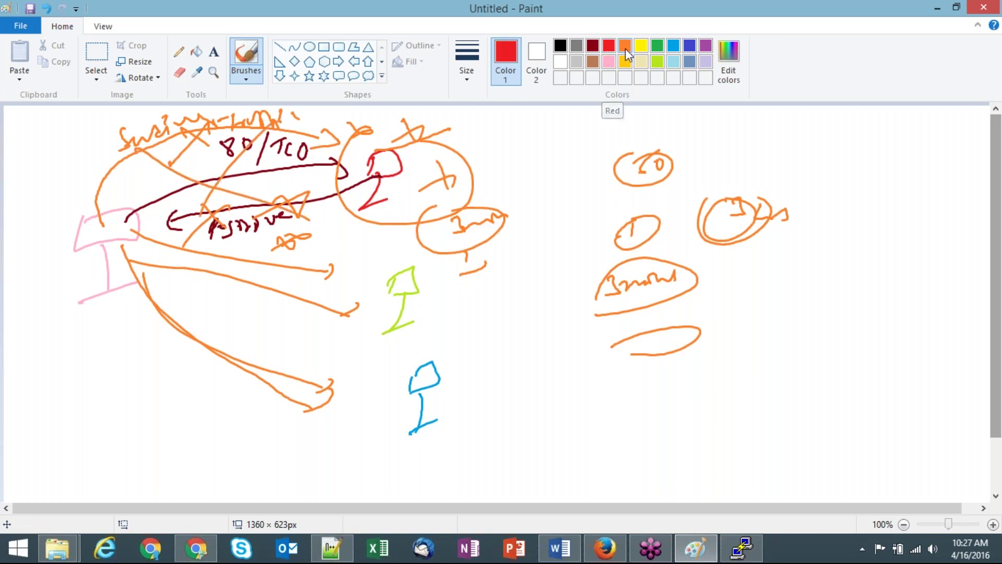
pyautogui.click(672, 62)
pyautogui.moveTo(224, 170); pyautogui.dragTo(272, 203)
pyautogui.moveTo(301, 160); pyautogui.dragTo(229, 236)
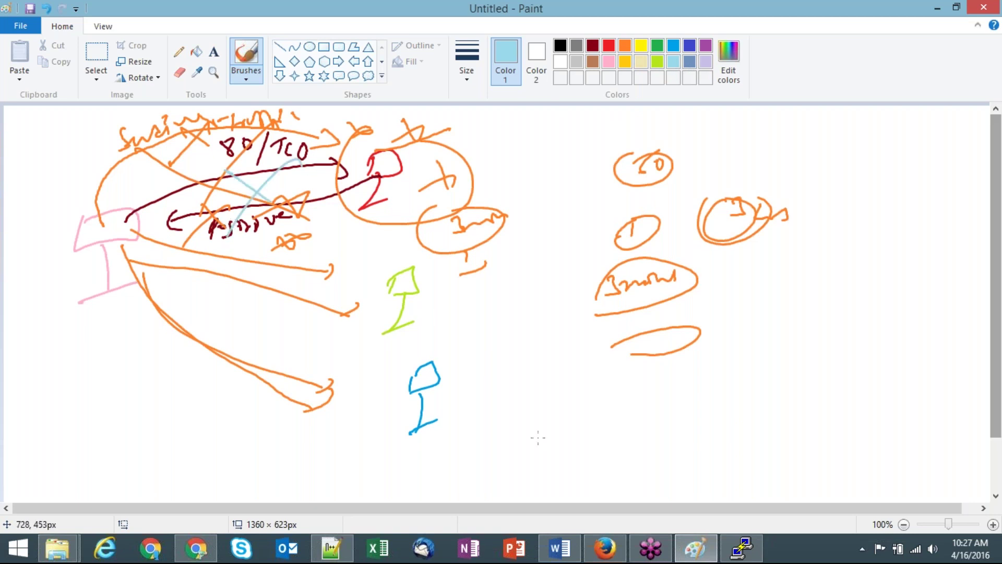
# Switch to Firefox, try an Unhealthy Threshold of 8, and restore it to 2.
pyautogui.click(605, 548)
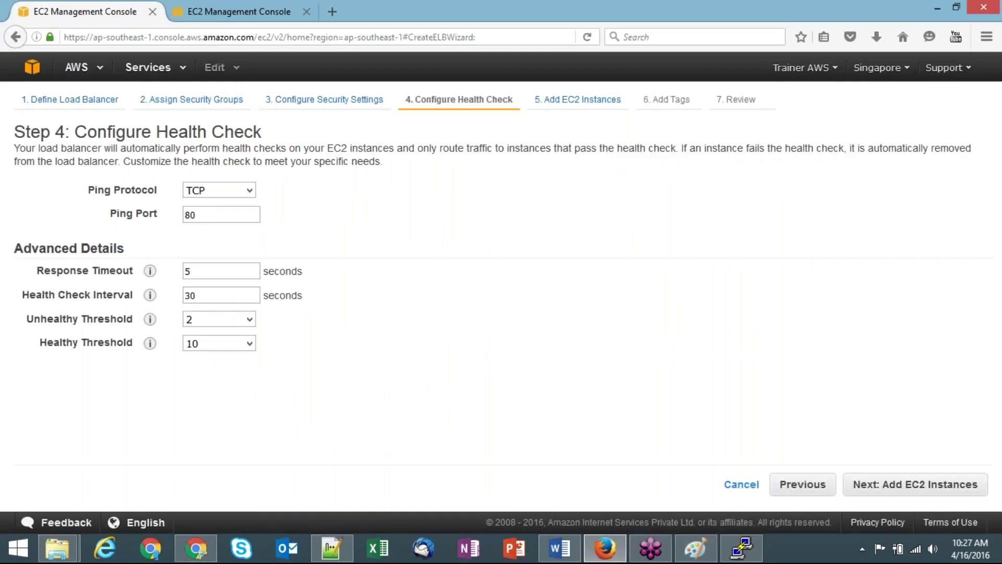
pyautogui.click(245, 320)
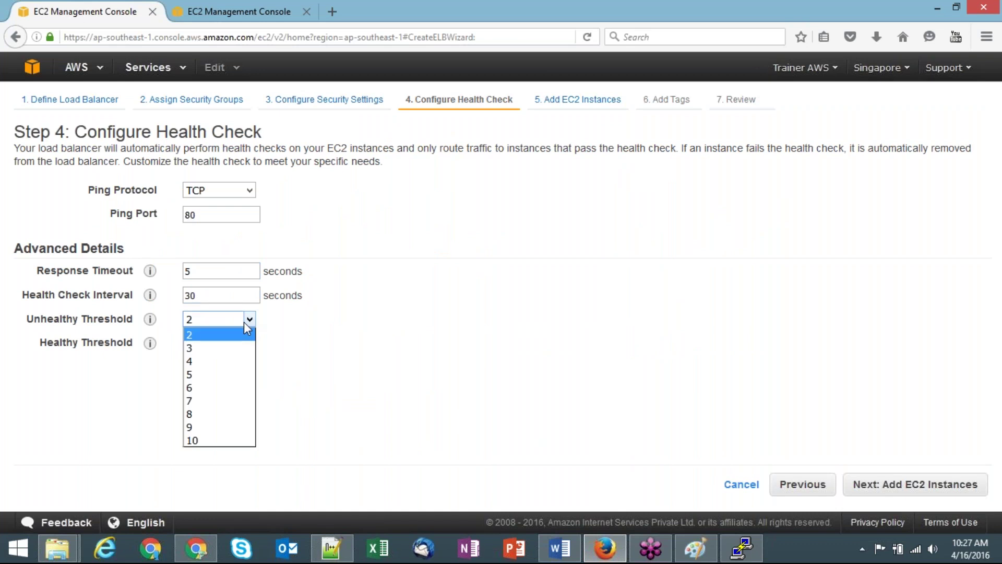
pyautogui.click(221, 415)
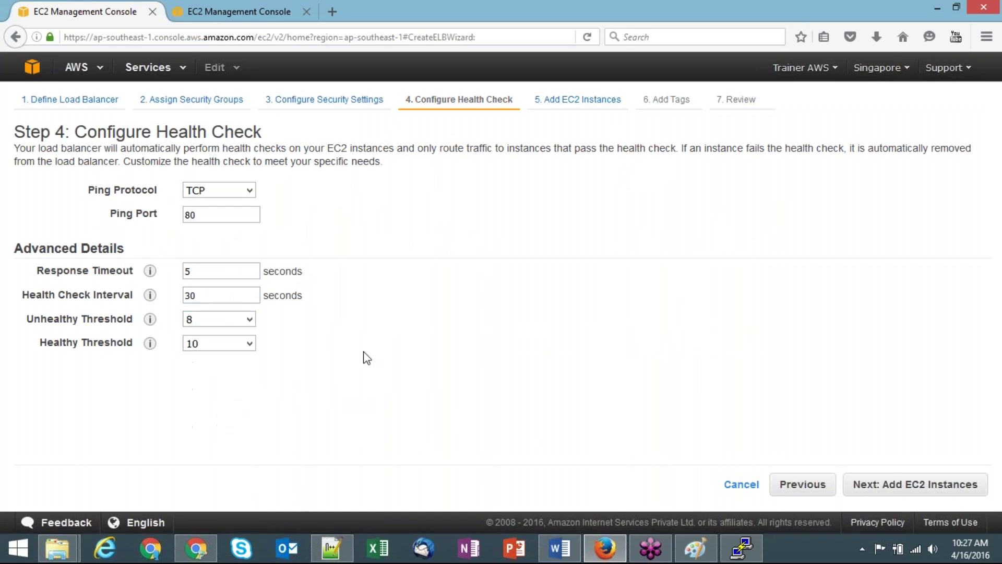
pyautogui.click(249, 319)
pyautogui.click(231, 336)
pyautogui.moveTo(151, 345)
# Return to Paint and add a light blue line above the red computer, plus an outgoing arrow with a short handwritten note.
pyautogui.click(693, 552)
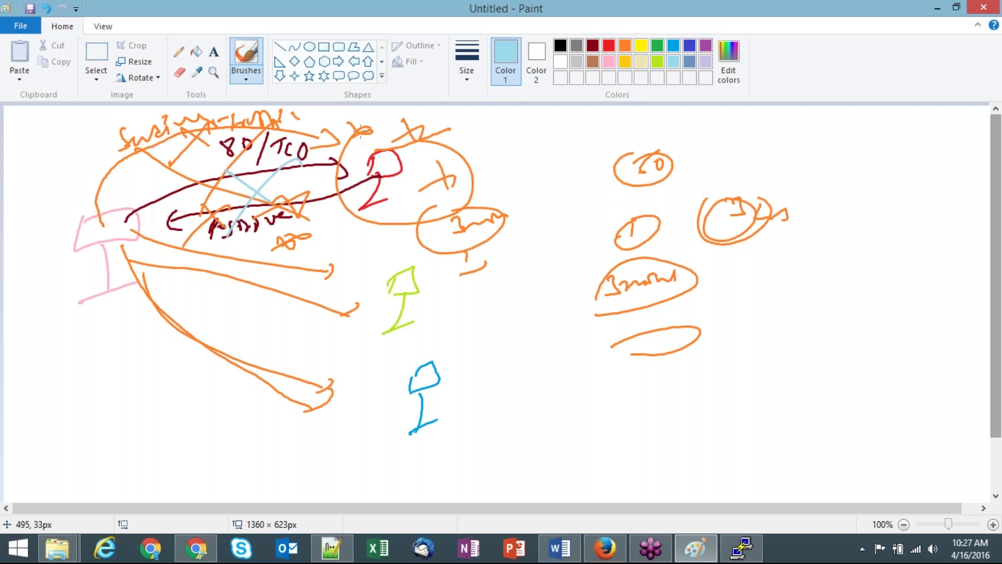
pyautogui.moveTo(342, 119); pyautogui.dragTo(389, 114)
pyautogui.moveTo(472, 157); pyautogui.dragTo(595, 129)
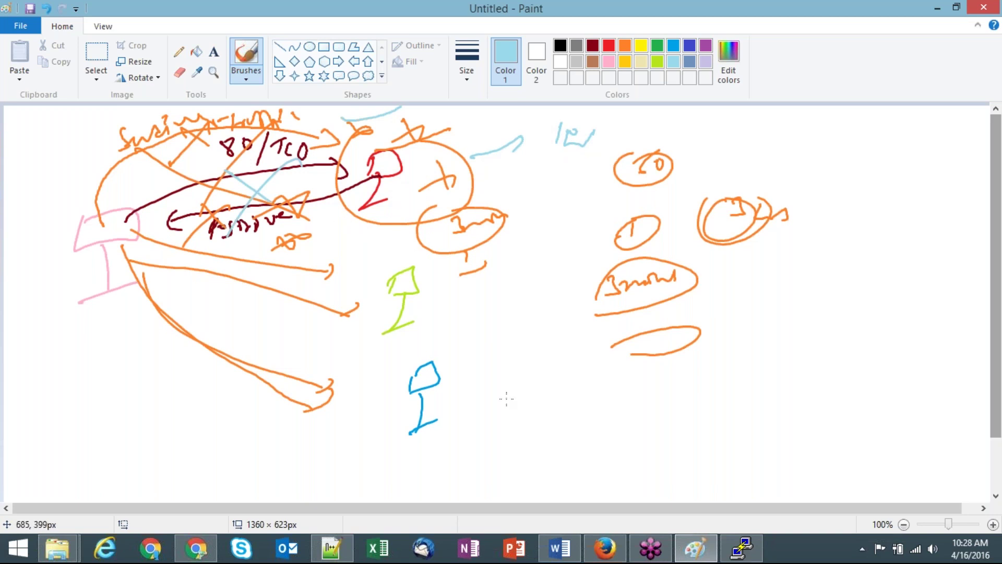
# Switch to Firefox to check the Health Check Interval description, and return to Paint.
pyautogui.click(601, 546)
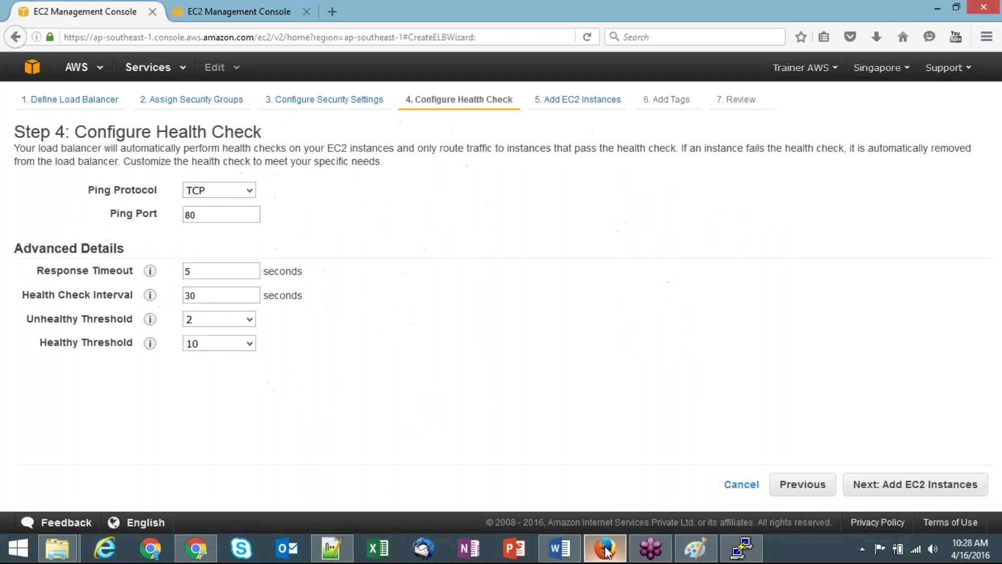
pyautogui.moveTo(150, 293)
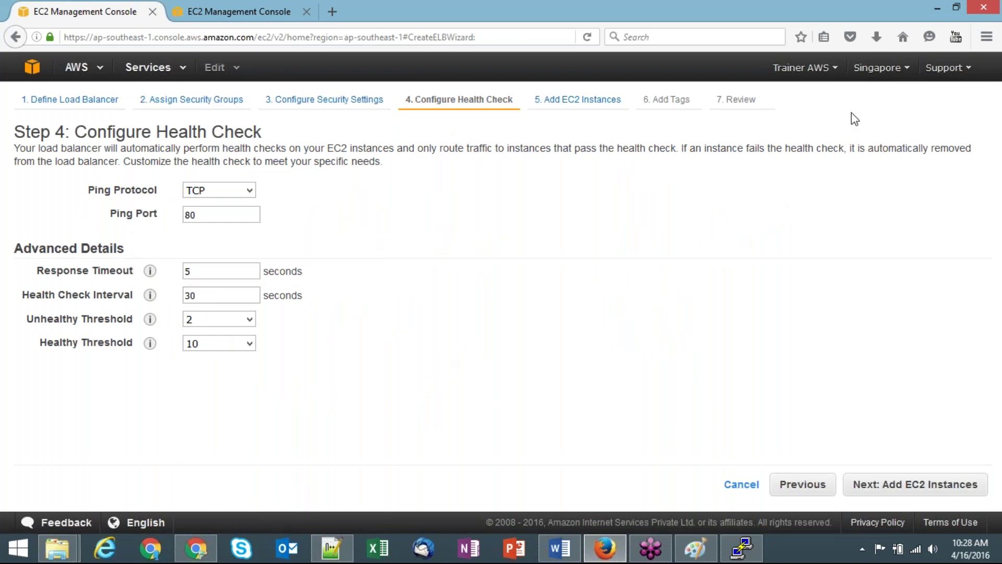
pyautogui.click(935, 7)
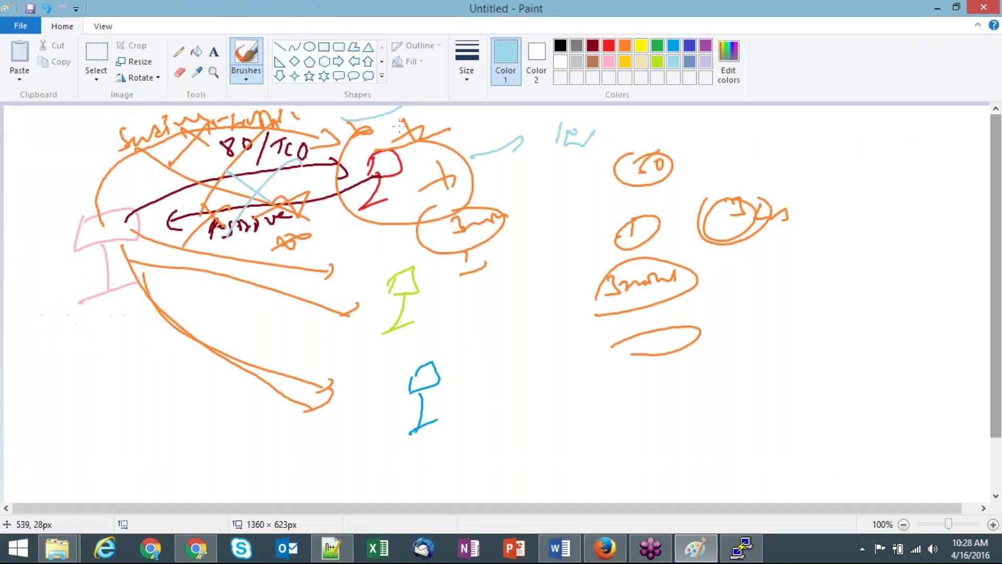
# Retrace the red computer in light blue and draw an arrow from it to the pink computer labelled "positive".
pyautogui.moveTo(555, 179); pyautogui.dragTo(580, 166)
pyautogui.moveTo(372, 159)
pyautogui.mouseDown()
pyautogui.moveTo(386, 152)
pyautogui.moveTo(383, 214)
pyautogui.moveTo(355, 220)
pyautogui.mouseUp()
pyautogui.moveTo(355, 167); pyautogui.dragTo(130, 208)
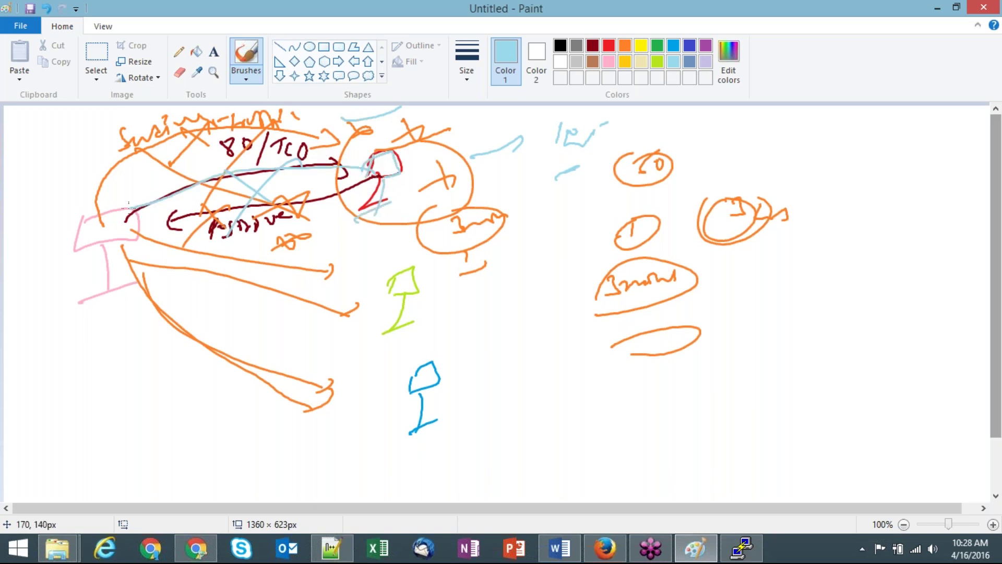
pyautogui.moveTo(177, 177); pyautogui.dragTo(247, 154)
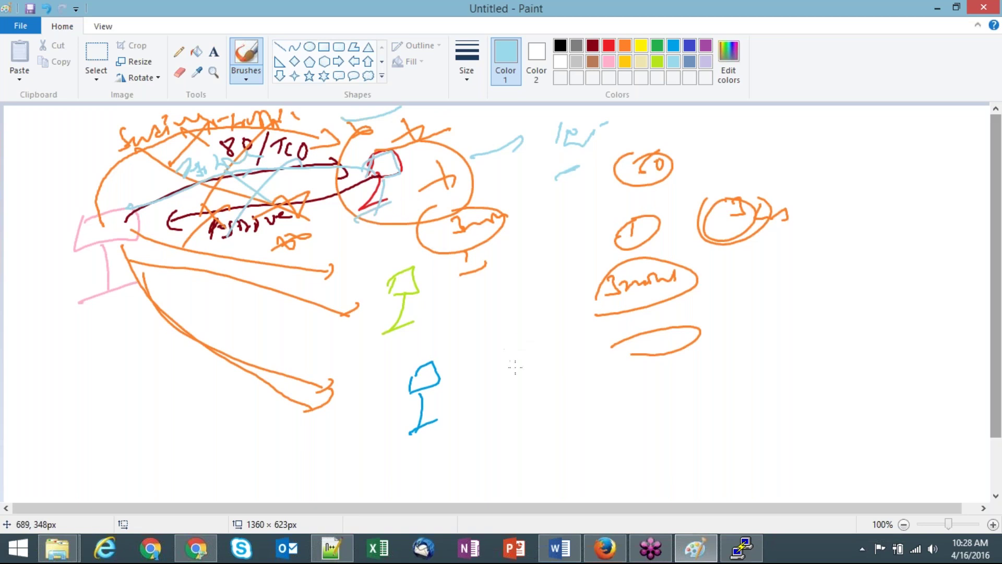
# Circle the green and blue computers in light blue and draw a check mark over the red computer.
pyautogui.moveTo(368, 279)
pyautogui.mouseDown()
pyautogui.moveTo(512, 277)
pyautogui.moveTo(405, 275)
pyautogui.mouseUp()
pyautogui.moveTo(420, 356); pyautogui.dragTo(458, 361)
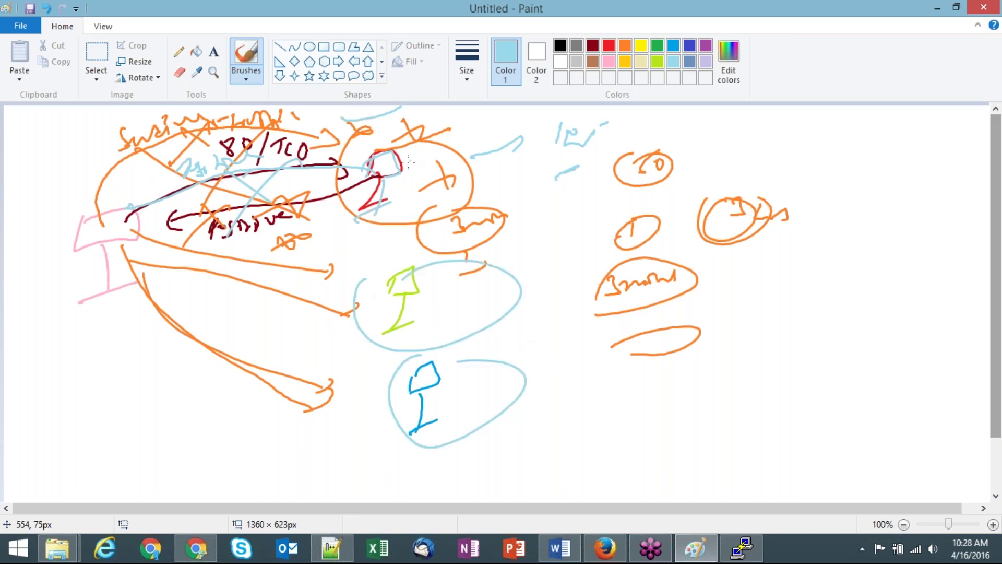
pyautogui.moveTo(385, 166)
pyautogui.mouseDown()
pyautogui.moveTo(398, 173)
pyautogui.moveTo(370, 157)
pyautogui.moveTo(407, 155)
pyautogui.mouseUp()
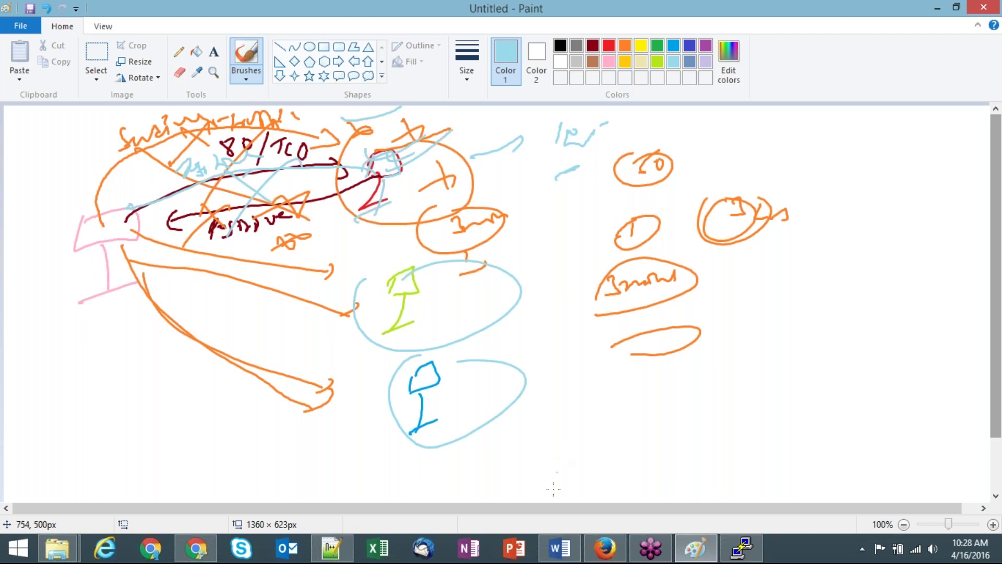
# Switch to Firefox, review the Healthy Threshold description, and set the Healthy Threshold to 2.
pyautogui.click(618, 555)
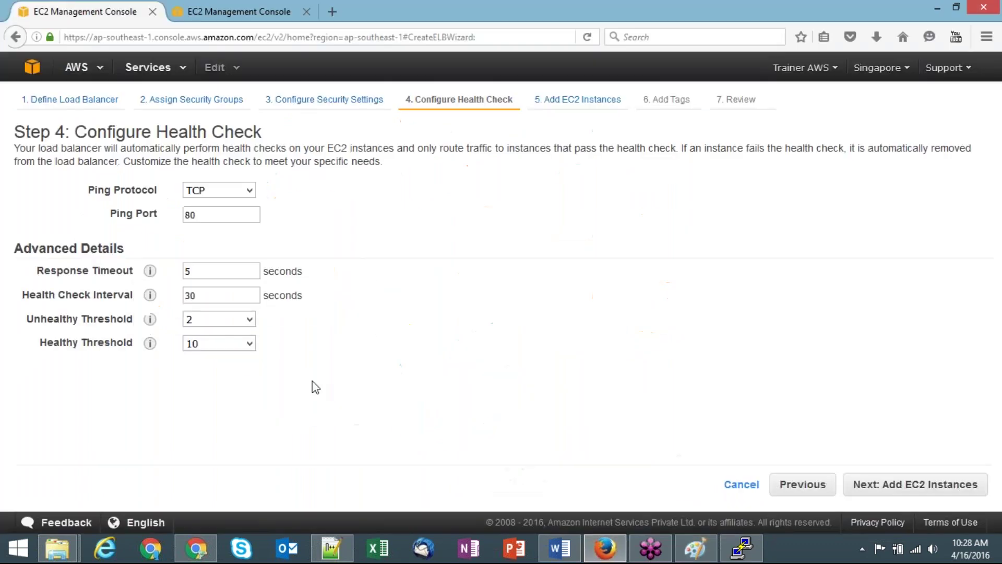
pyautogui.moveTo(150, 345)
pyautogui.moveTo(642, 552)
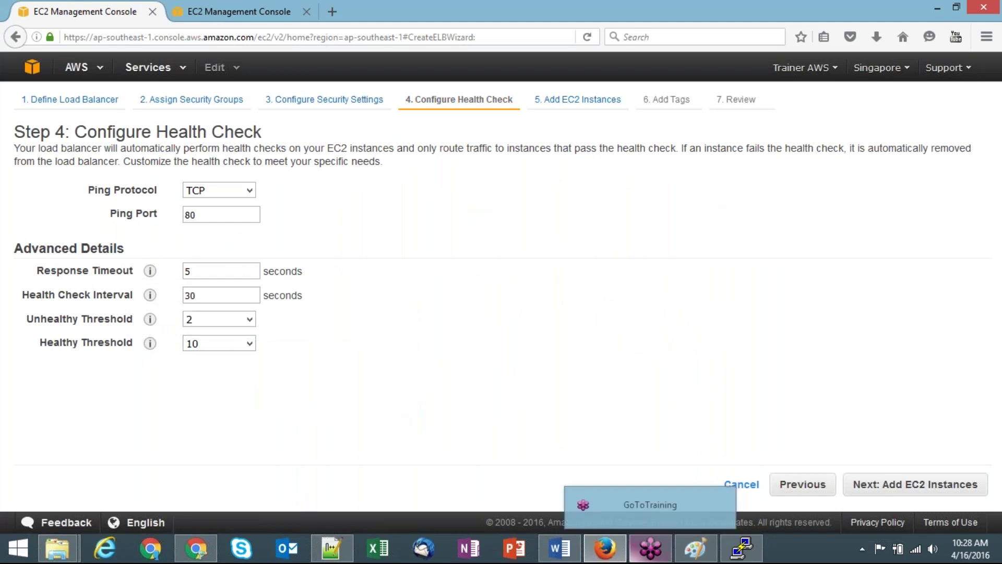
pyautogui.click(614, 557)
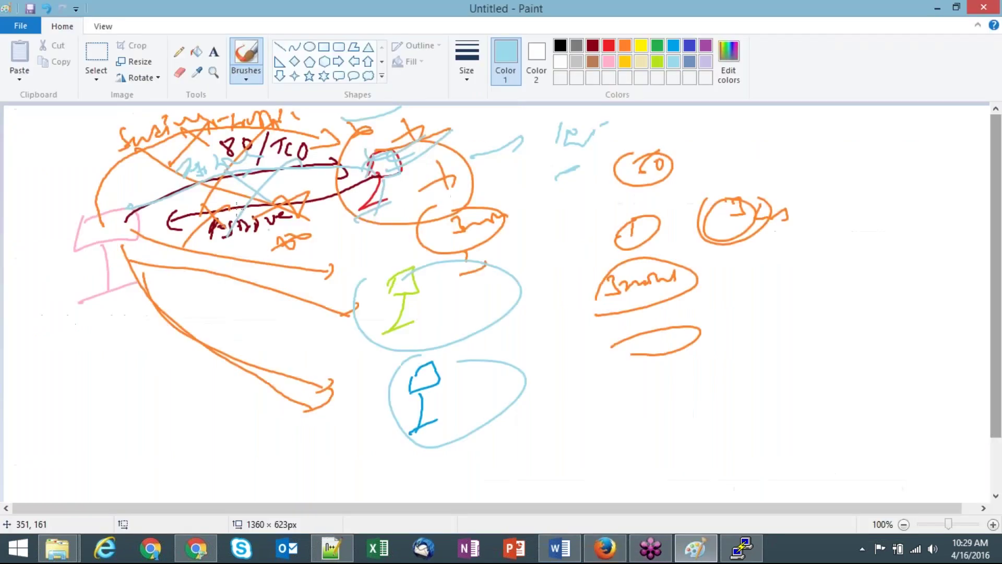
pyautogui.click(606, 548)
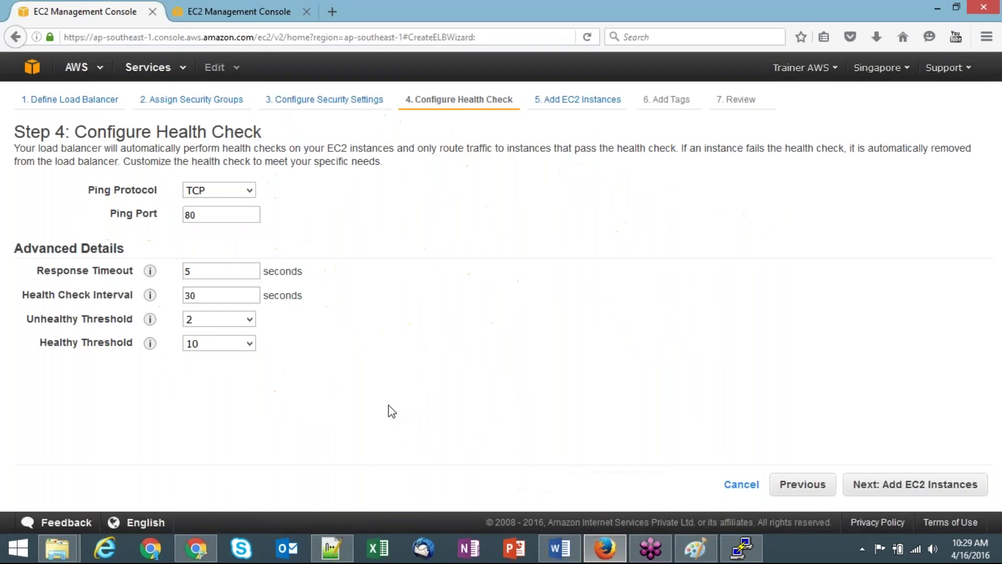
pyautogui.click(250, 344)
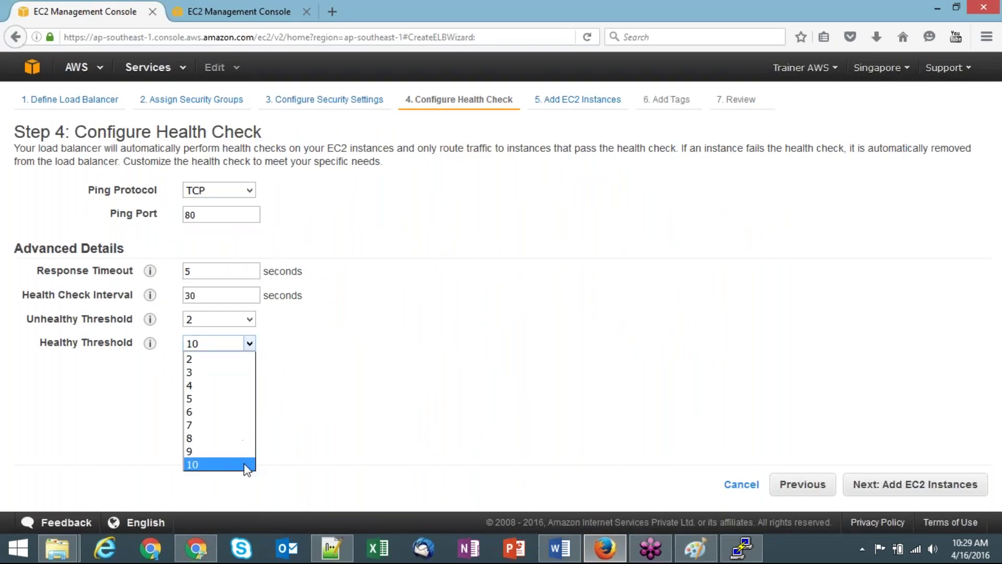
pyautogui.click(220, 361)
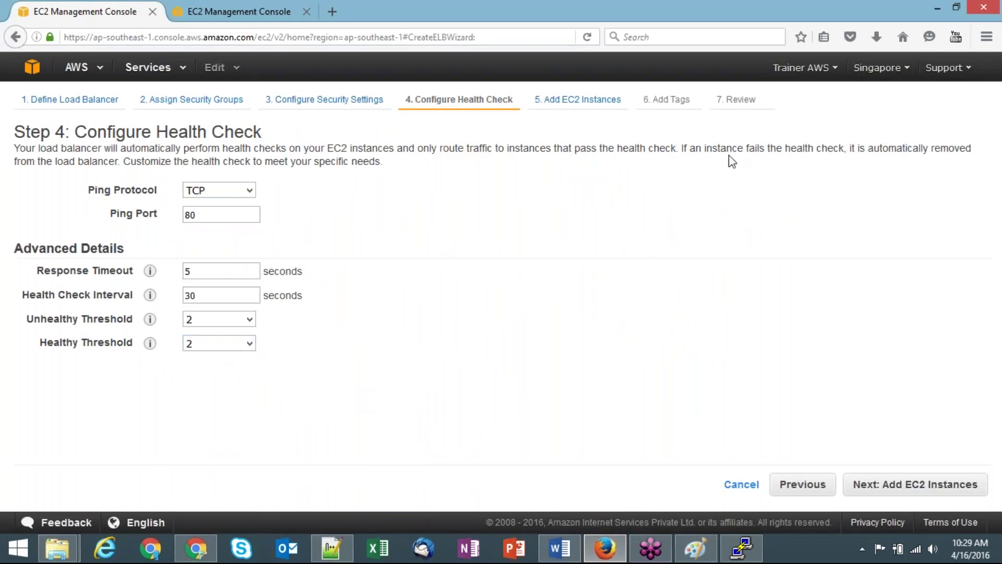
# Return to Paint and draw light blue lines from the pink computer to the red one and back.
pyautogui.click(932, 7)
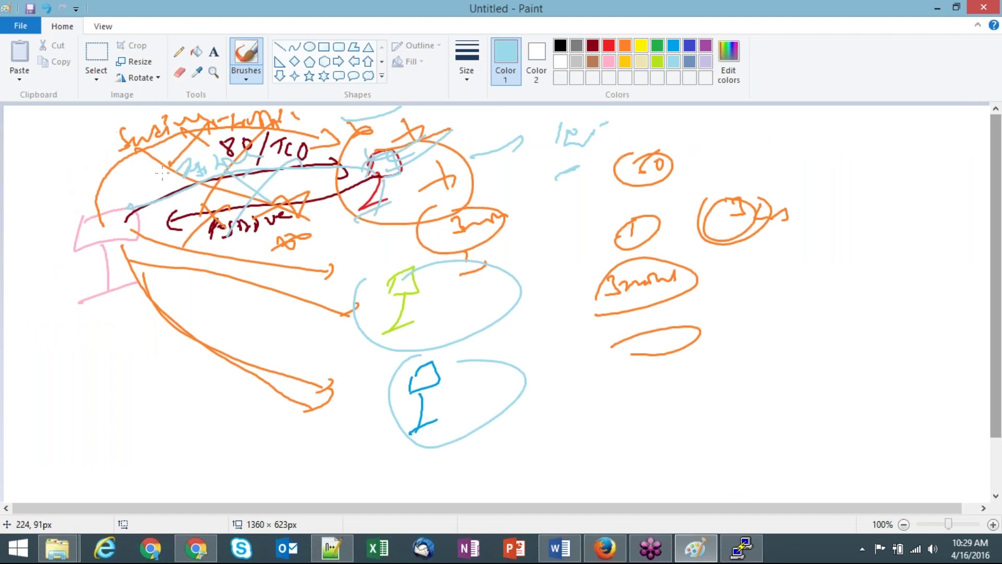
pyautogui.moveTo(119, 214)
pyautogui.mouseDown()
pyautogui.moveTo(154, 167)
pyautogui.moveTo(359, 121)
pyautogui.mouseUp()
pyautogui.moveTo(362, 156); pyautogui.dragTo(130, 207)
# Add a circled "2" and a second circled mark above the pink computer, and a long check mark beside the red one.
pyautogui.moveTo(45, 146)
pyautogui.mouseDown()
pyautogui.moveTo(56, 167)
pyautogui.moveTo(39, 131)
pyautogui.mouseUp()
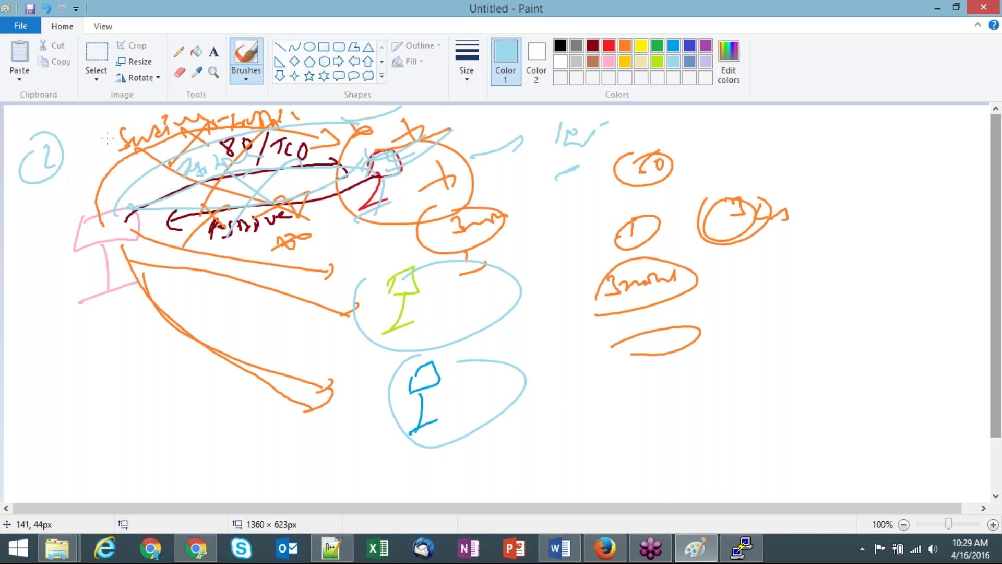
pyautogui.moveTo(30, 203); pyautogui.dragTo(21, 207)
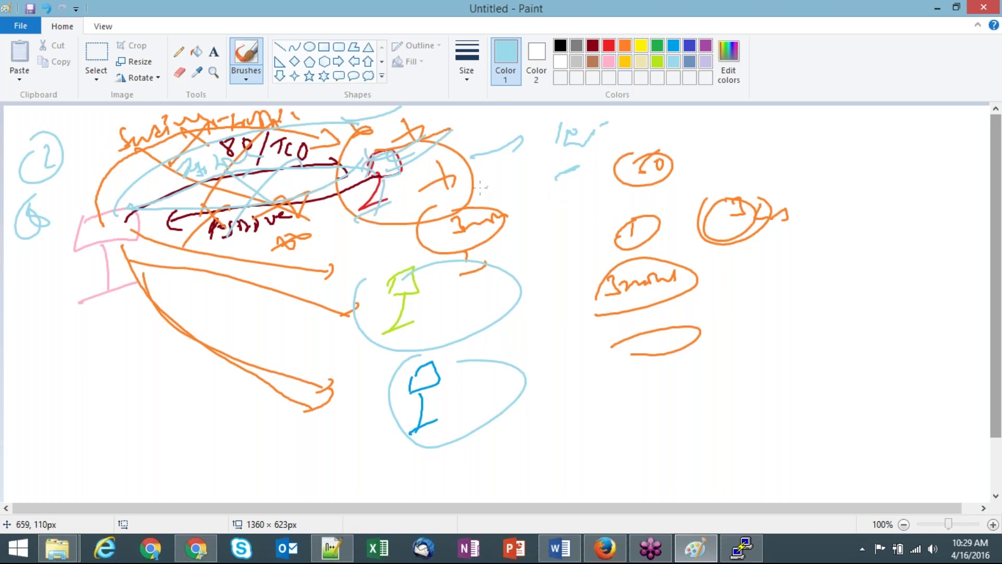
pyautogui.moveTo(425, 186)
pyautogui.mouseDown()
pyautogui.moveTo(426, 197)
pyautogui.moveTo(558, 136)
pyautogui.mouseUp()
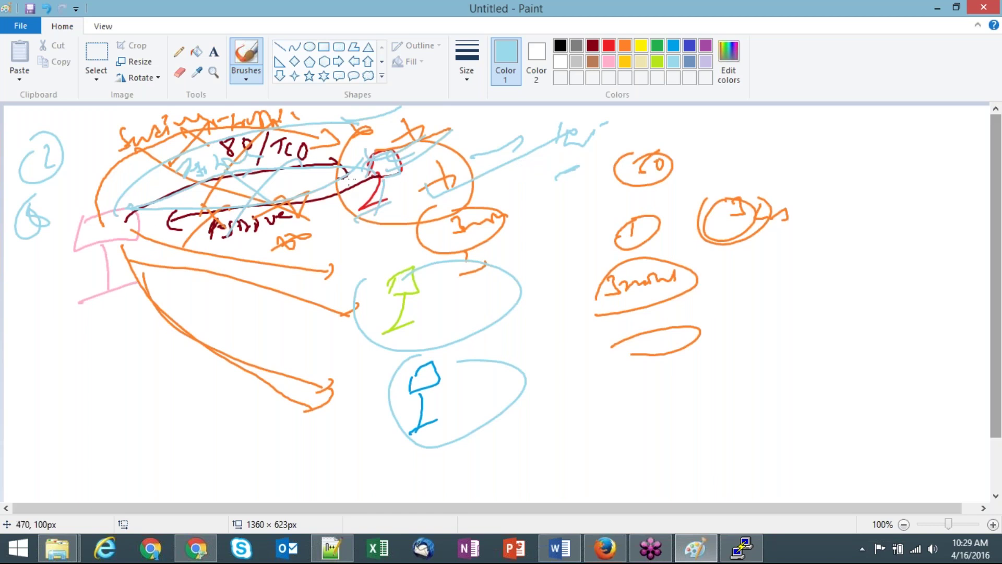
# Switch to Firefox, set the Health Check Interval to 5 seconds, and continue to the Add EC2 Instances step.
pyautogui.click(611, 556)
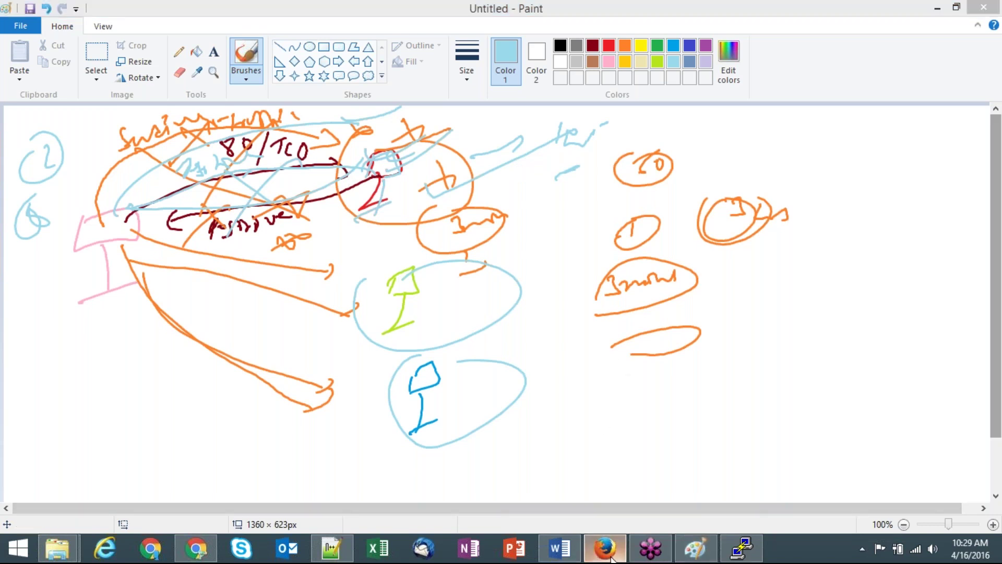
pyautogui.click(240, 295)
pyautogui.moveTo(149, 296)
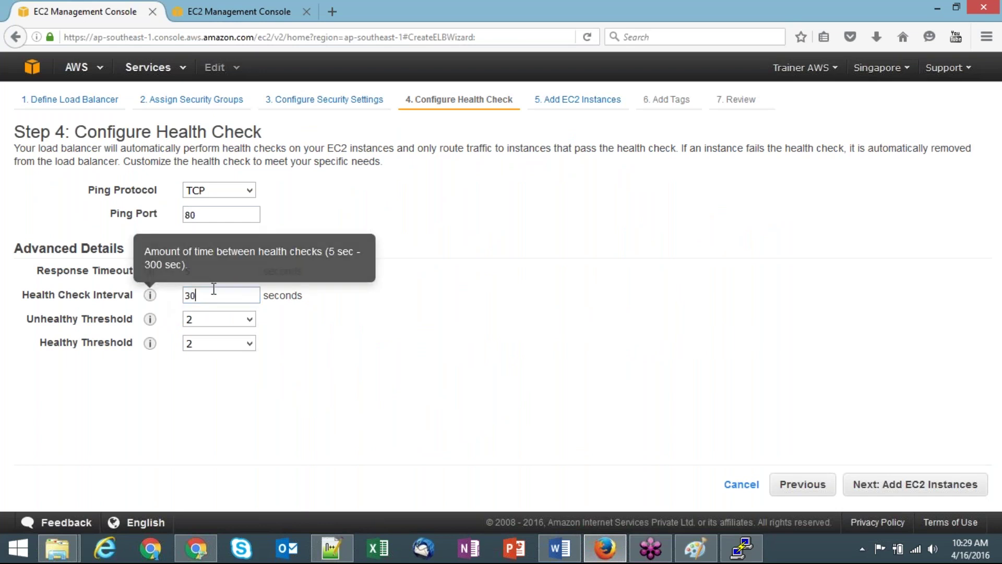
pyautogui.press('BackSpace')
pyautogui.press('BackSpace')
pyautogui.write('5')
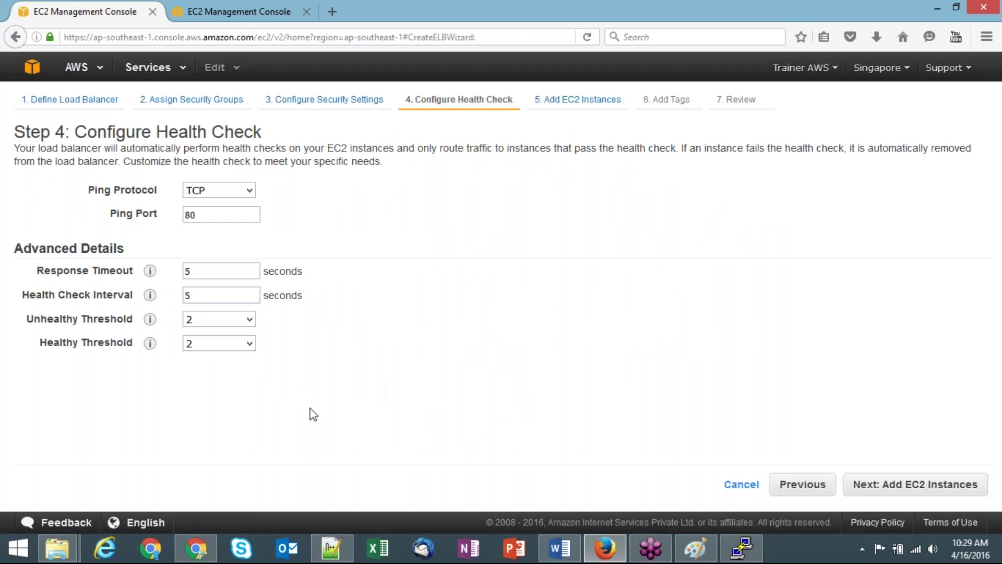
pyautogui.click(212, 270)
pyautogui.click(914, 486)
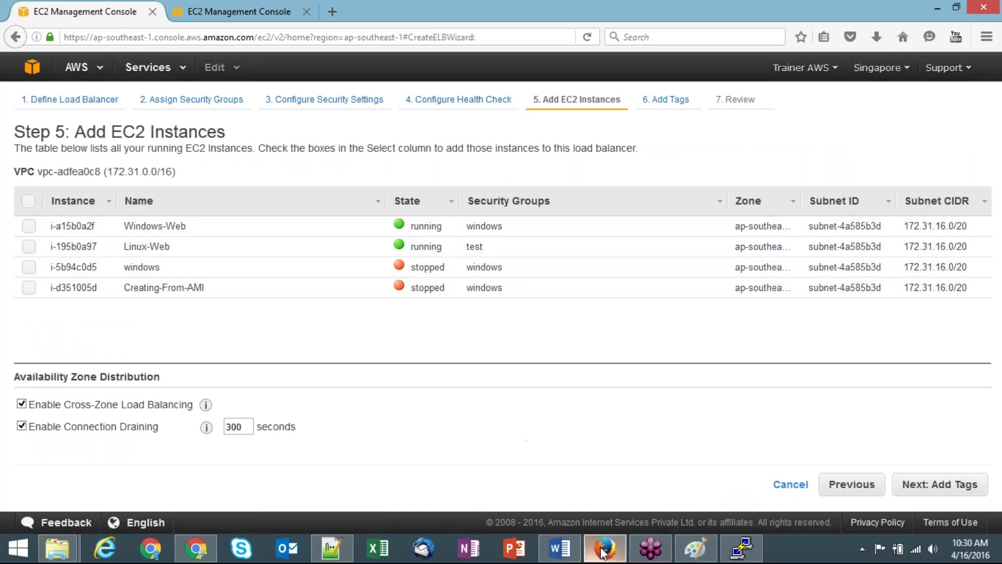
# In the other EC2 console tab, open the Instances list and request the Windows password for Windows-Web.
pyautogui.moveTo(612, 553)
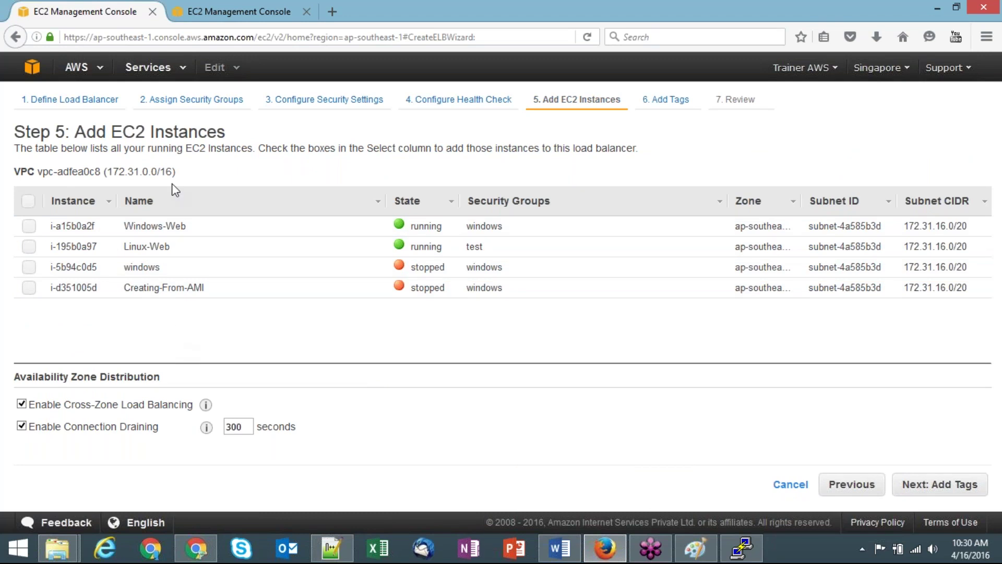
pyautogui.click(221, 1)
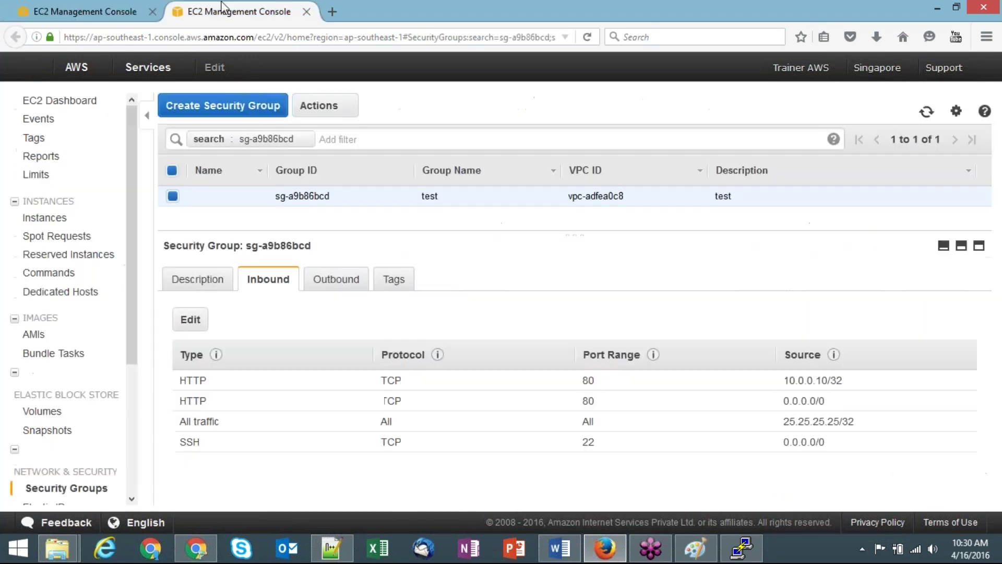
pyautogui.click(46, 224)
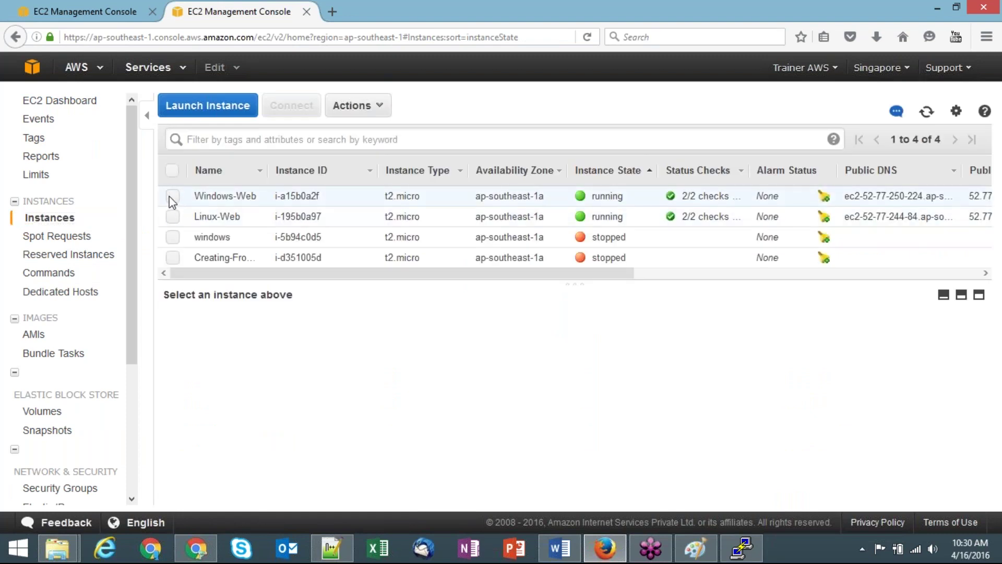
pyautogui.click(172, 197)
pyautogui.click(379, 106)
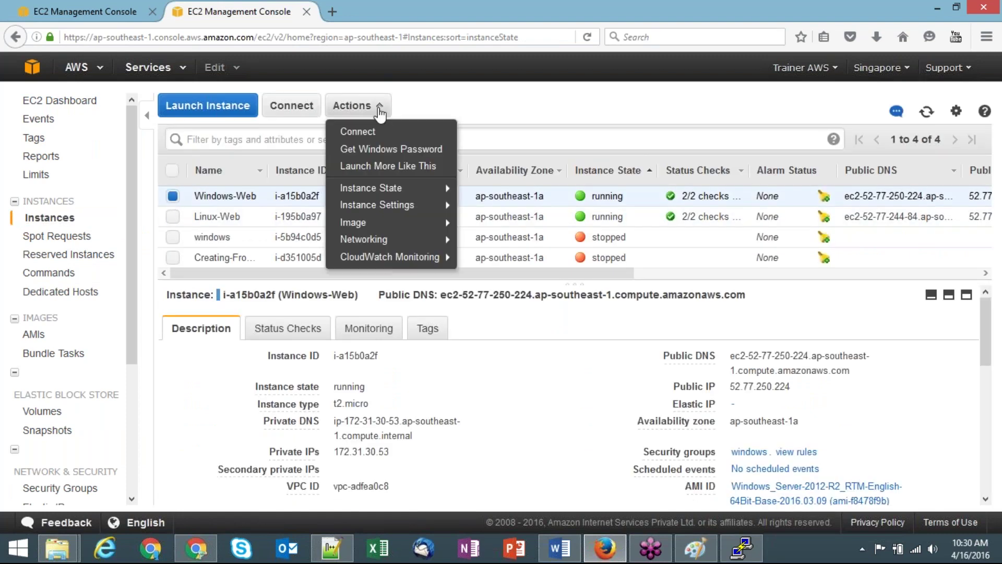
pyautogui.click(384, 152)
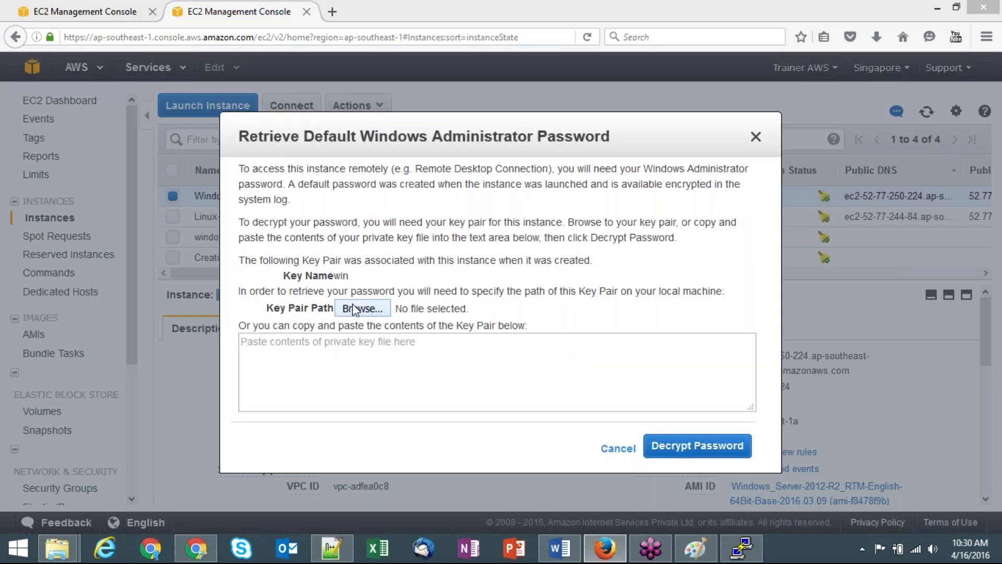
# Load the win.pem key pair file from Downloads and decrypt the administrator password.
pyautogui.click(361, 308)
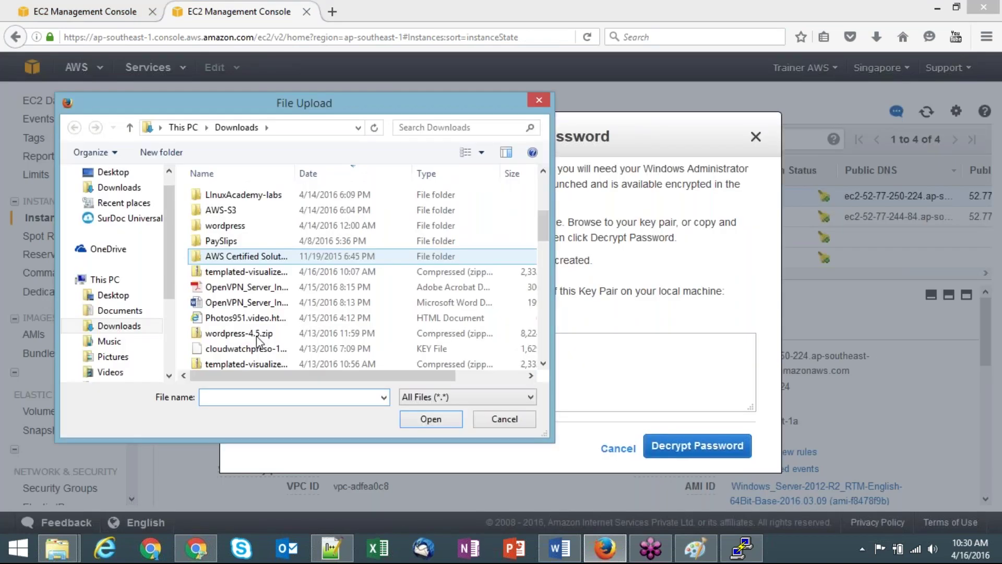
pyautogui.scroll(-5, 257, 340)
pyautogui.click(237, 329)
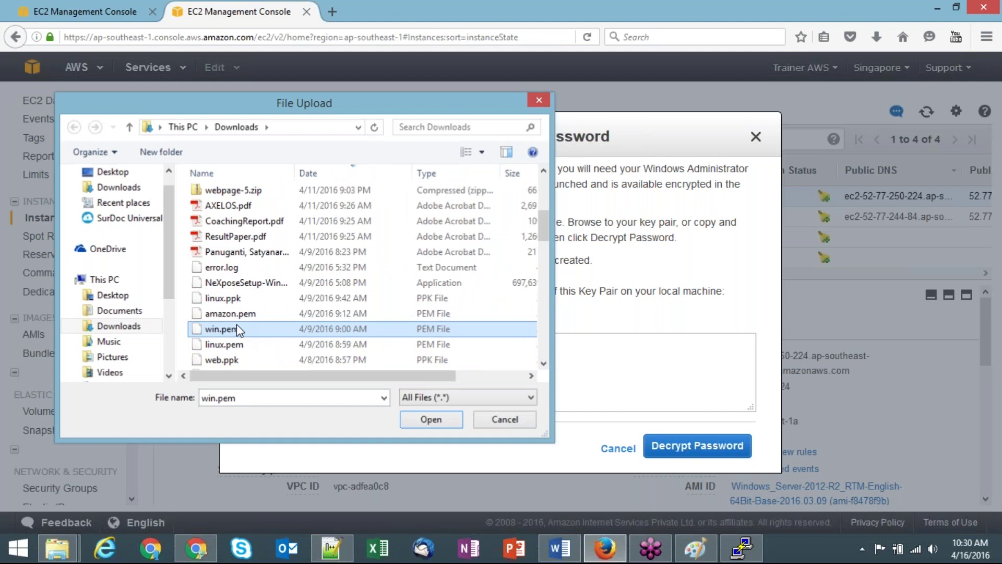
pyautogui.doubleClick(236, 328)
pyautogui.click(680, 446)
# Copy the decrypted Windows administrator password.
pyautogui.moveTo(399, 405); pyautogui.dragTo(341, 405)
pyautogui.rightClick(342, 404)
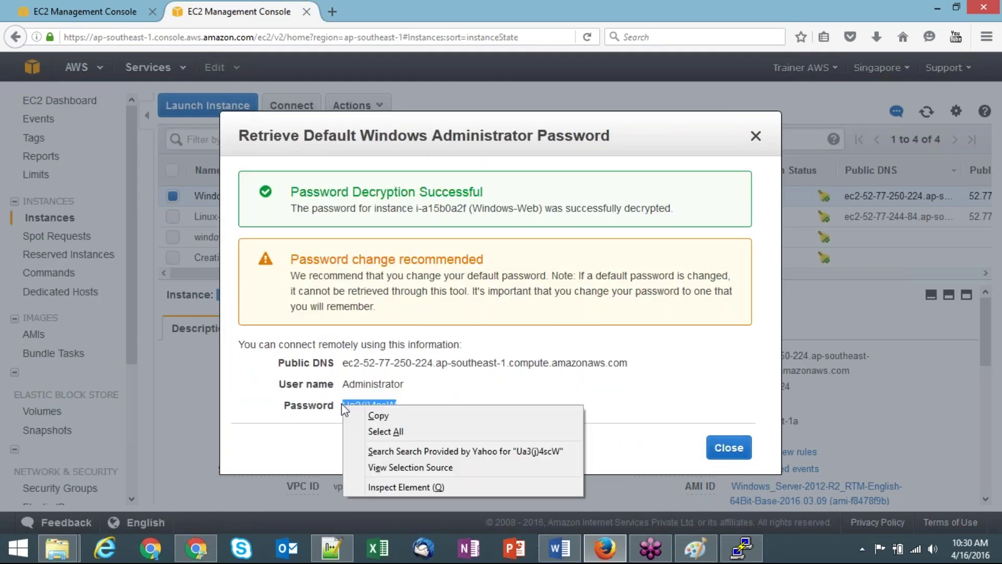
pyautogui.click(363, 414)
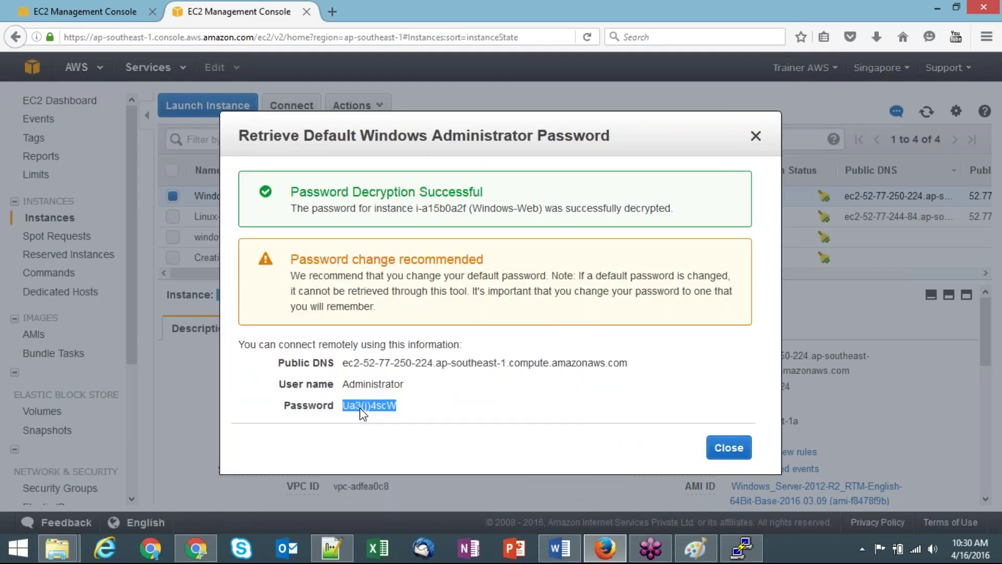
# Close the password dialog, launch Remote Desktop Connection, and connect to the Windows-Web instance's public IP 52.77.250.224.
pyautogui.click(729, 447)
pyautogui.press('super+r')
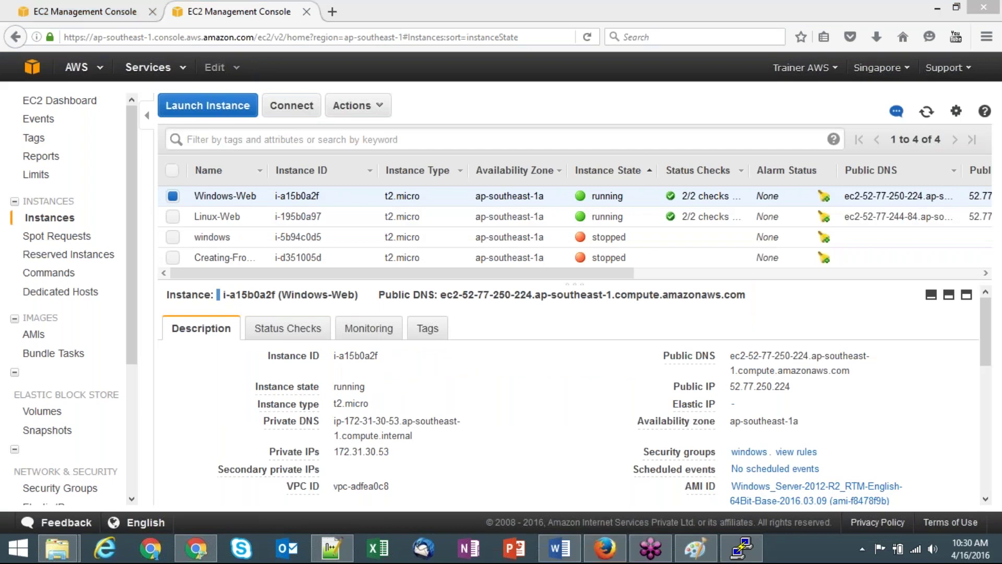
pyautogui.press('Return')
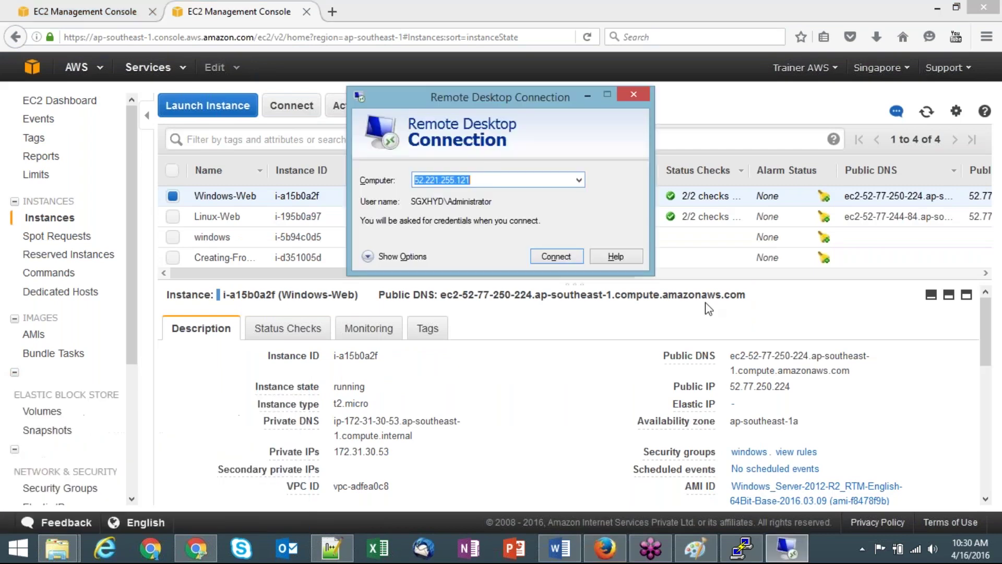
pyautogui.write('52.')
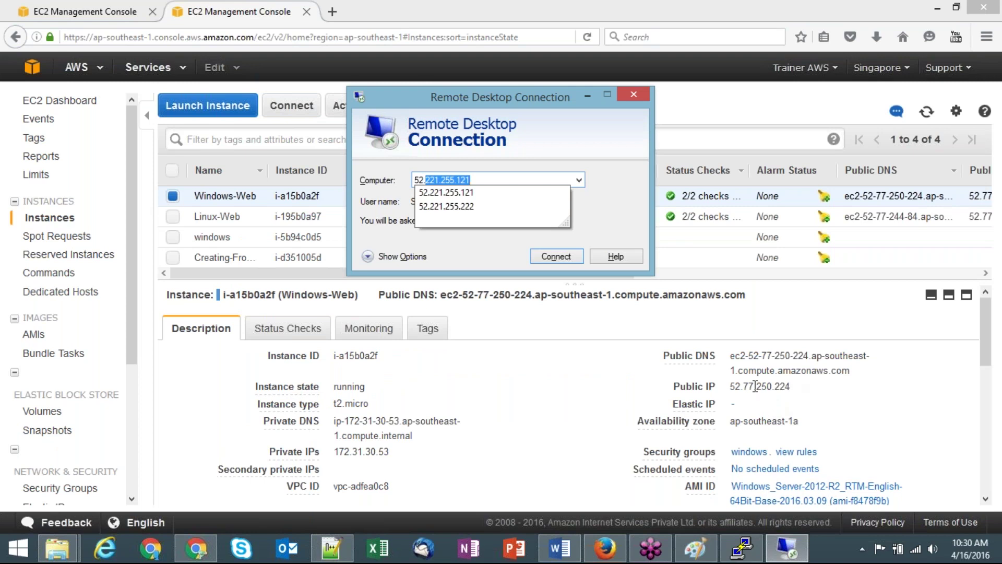
pyautogui.press('BackSpace')
pyautogui.write('77.2')
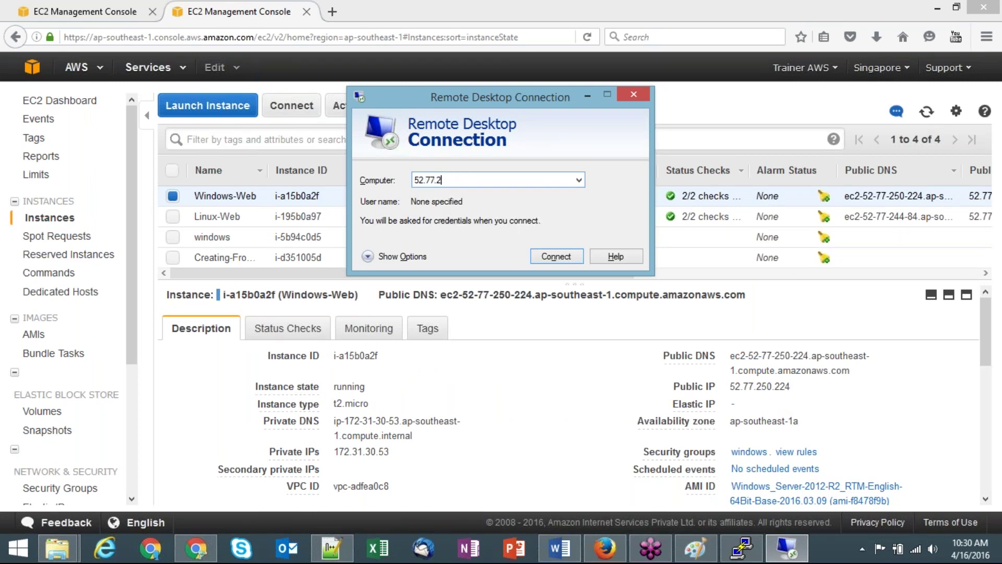
pyautogui.write('50.224')
pyautogui.press('Return')
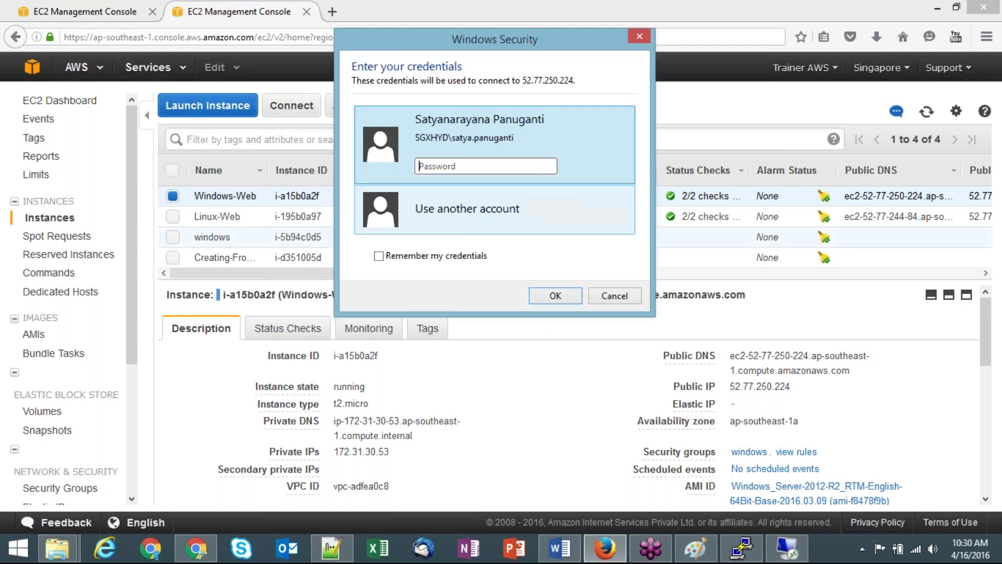
# Sign in as Administrator with the copied account password and accept the remote computer's unverified certificate.
pyautogui.write('Admini')
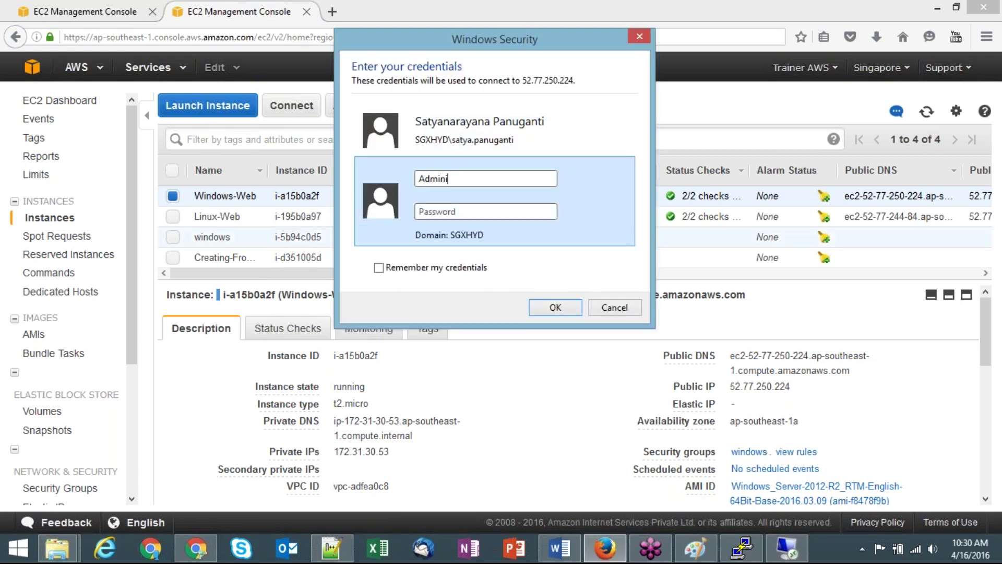
pyautogui.write('strator')
pyautogui.press('Tab')
pyautogui.hotkey('ctrl', 'v')
pyautogui.press('Return')
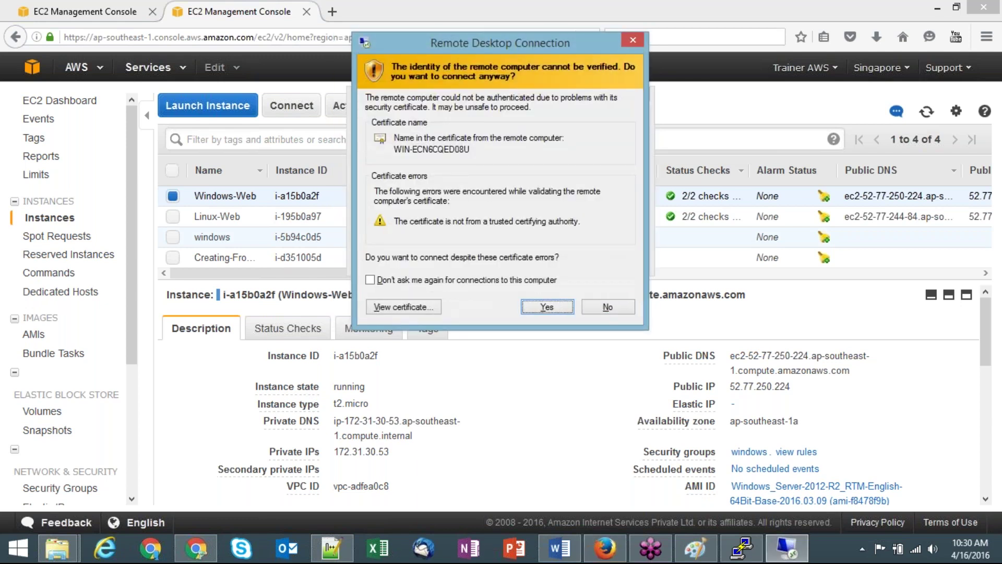
pyautogui.click(579, 309)
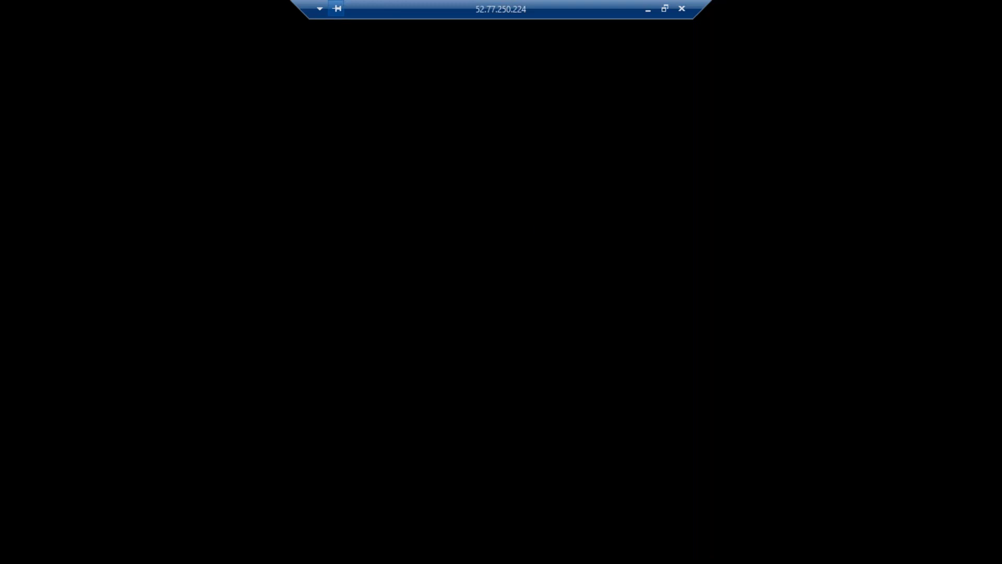
# Shift the remote session's connection bar aside, check the sign-in progress, and return to the EC2 console.
pyautogui.moveTo(302, 11); pyautogui.dragTo(517, 11)
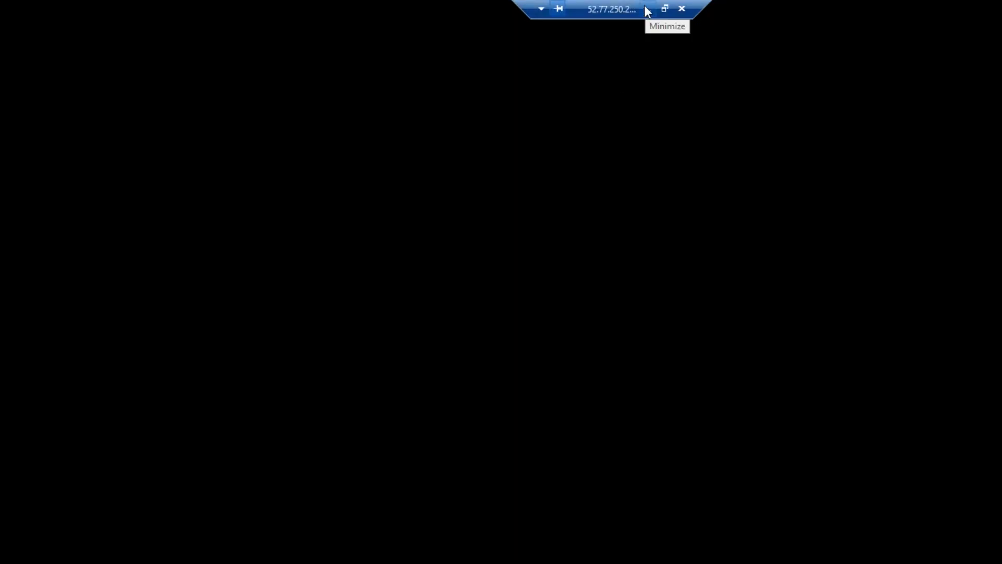
pyautogui.click(646, 7)
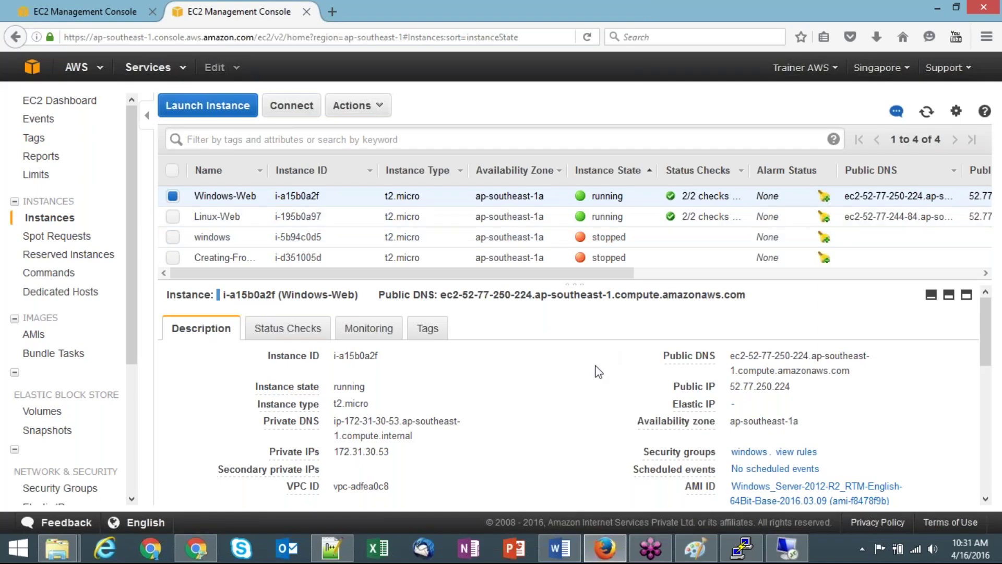
pyautogui.click(787, 549)
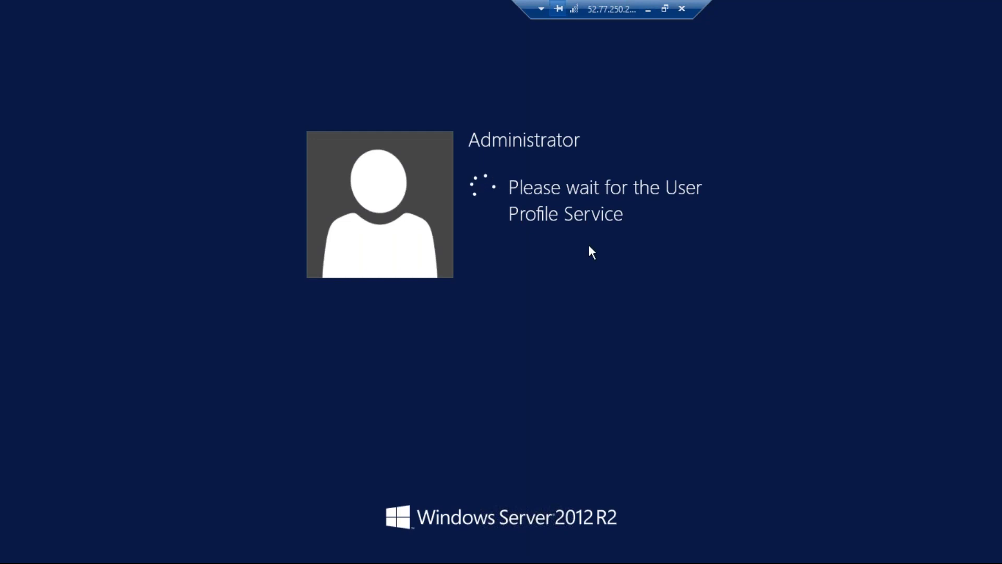
pyautogui.click(647, 11)
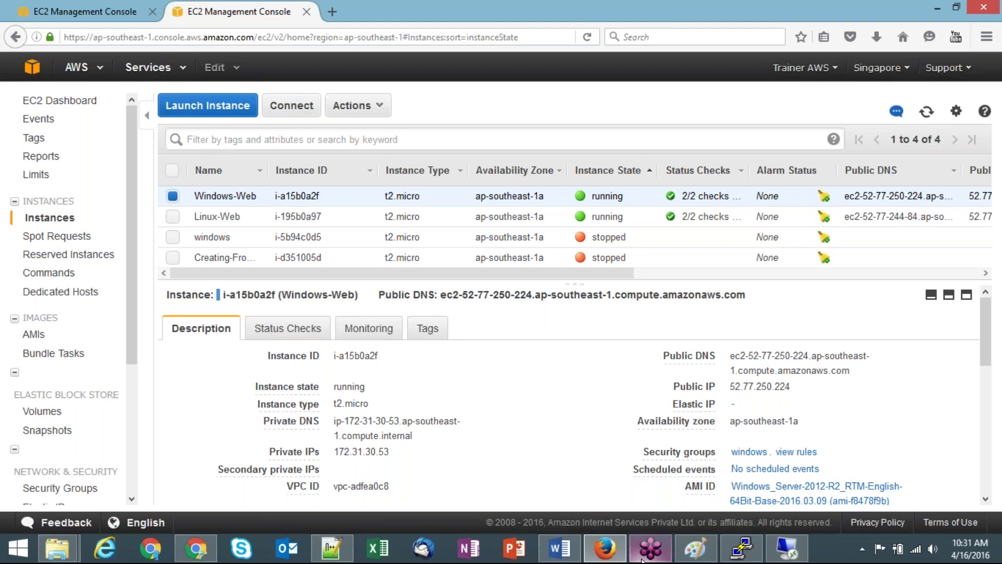
# In the load balancer wizard's browser tab, select the Linux-Web instance and continue to Add Tags.
pyautogui.click(600, 553)
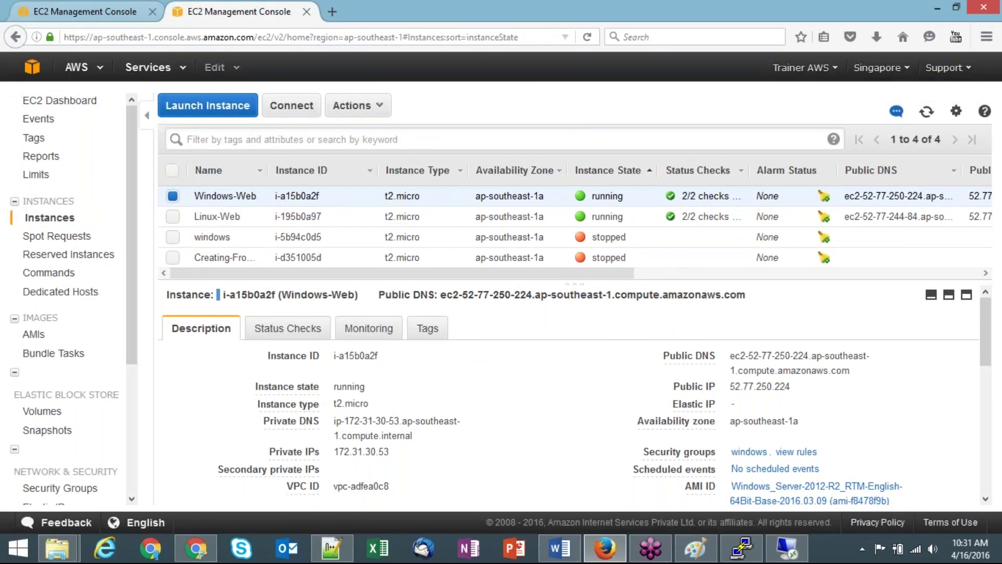
pyautogui.hotkey('ctrl', 'Tab')
pyautogui.click(31, 248)
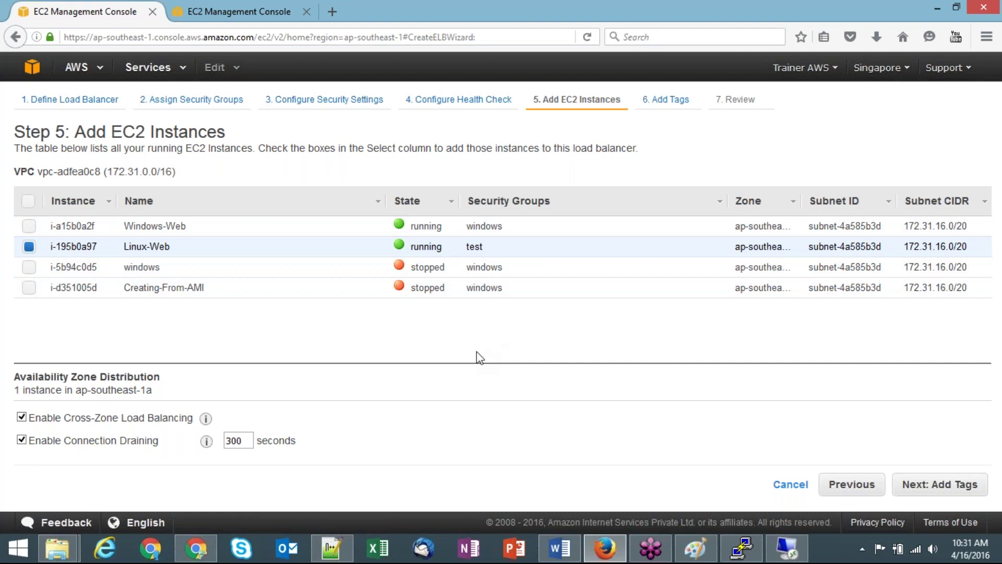
pyautogui.click(929, 496)
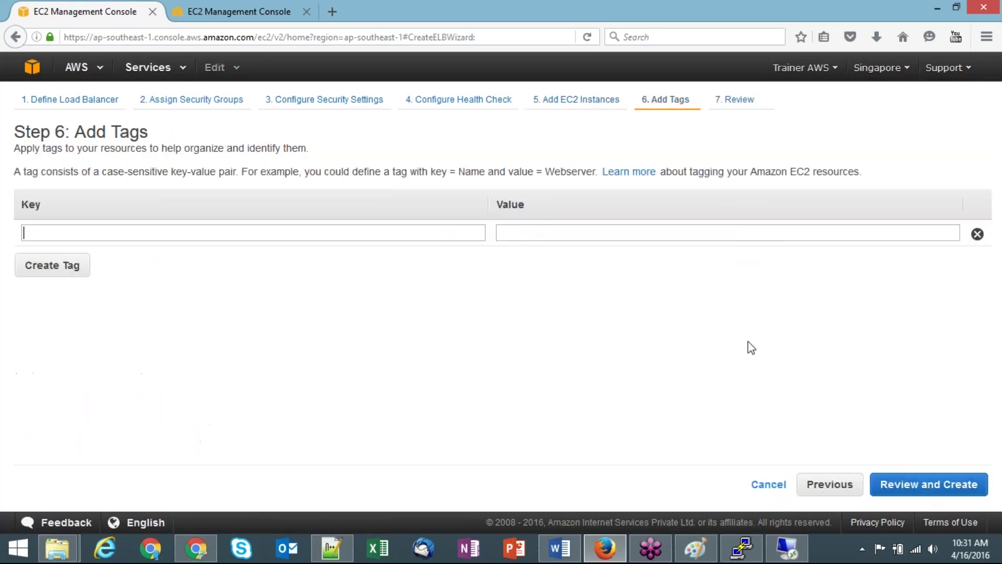
# Tag the load balancer with key name and value ELB, try to create it, and close the creation status.
pyautogui.write('name')
pyautogui.press('Tab')
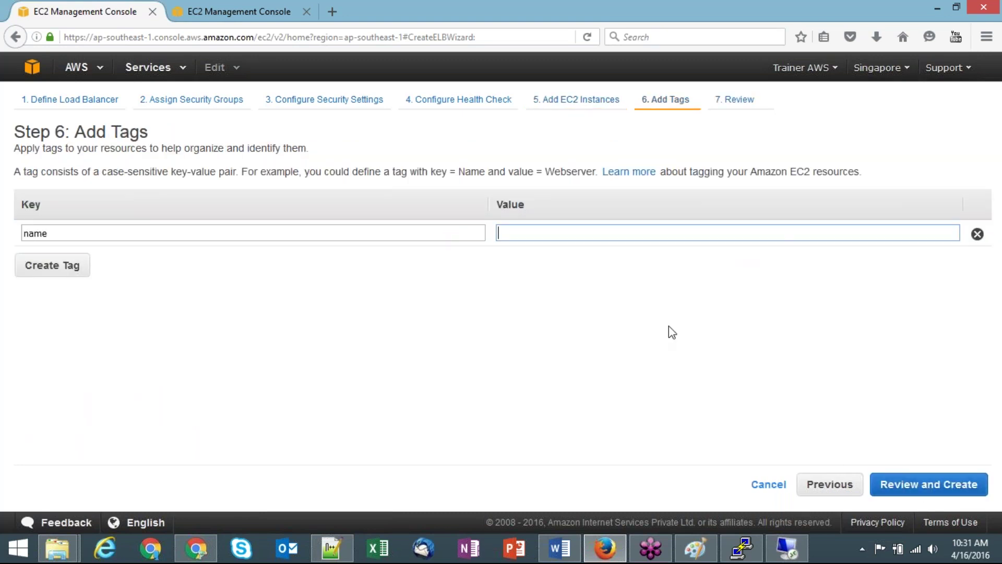
pyautogui.write('ELB')
pyautogui.click(927, 490)
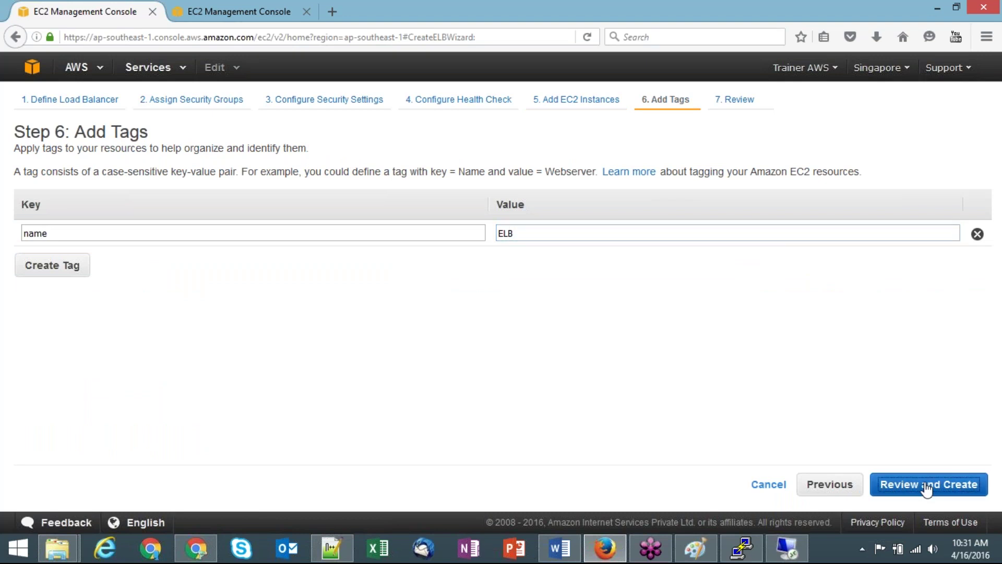
pyautogui.click(961, 484)
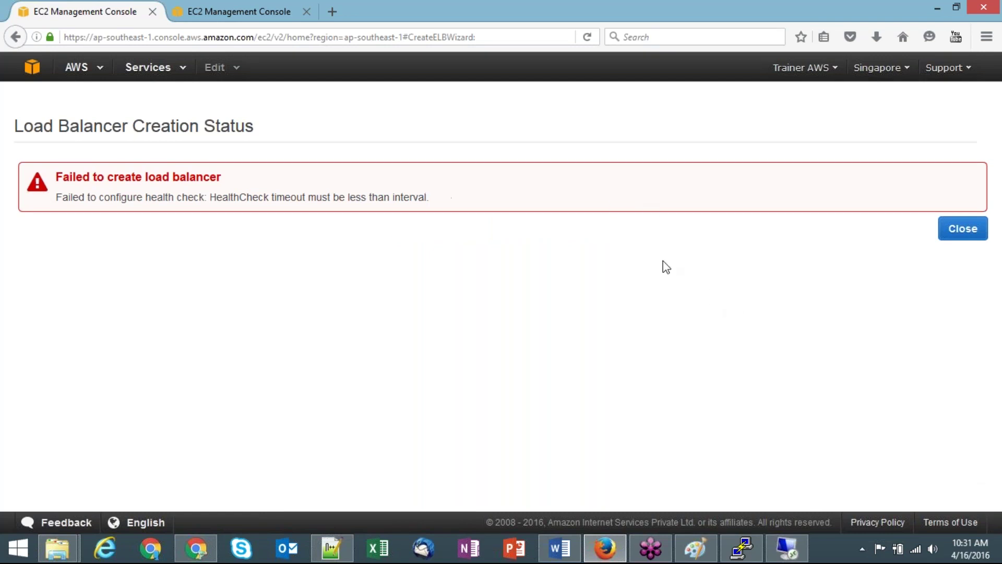
pyautogui.click(964, 235)
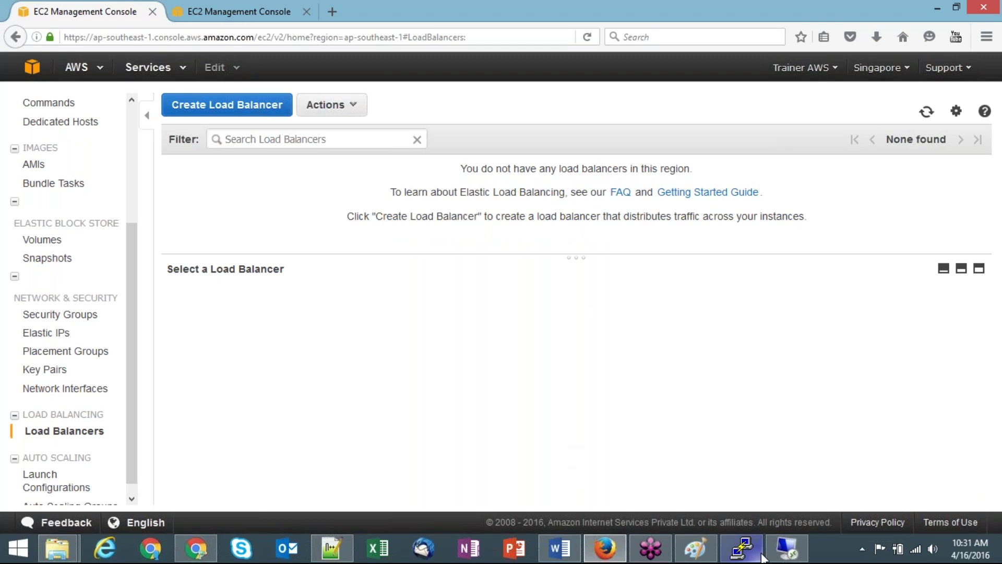
# Switch to the remote Windows server, try to start Add roles and features in Server Manager, and return to the EC2 console.
pyautogui.click(787, 548)
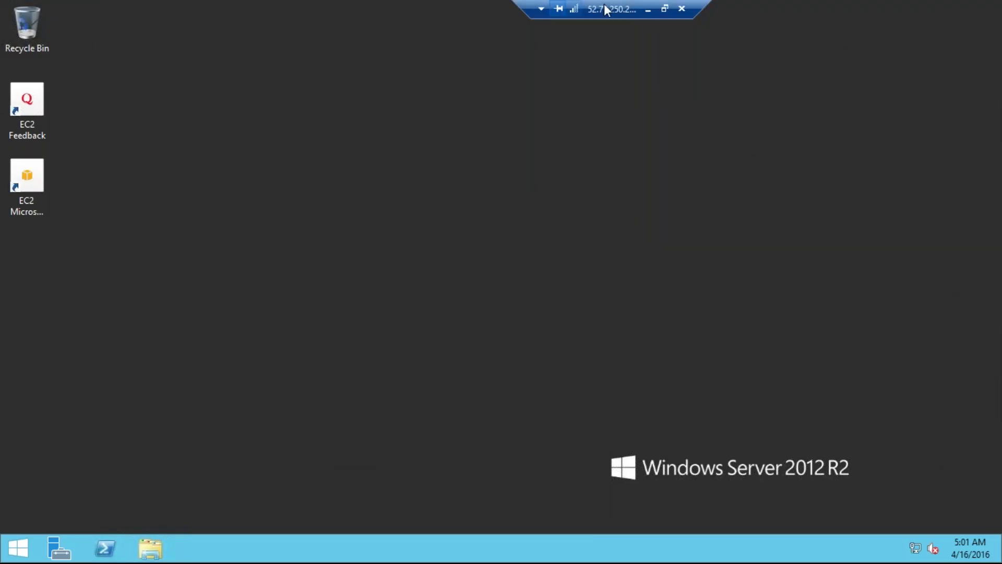
pyautogui.moveTo(606, 3); pyautogui.dragTo(458, 8)
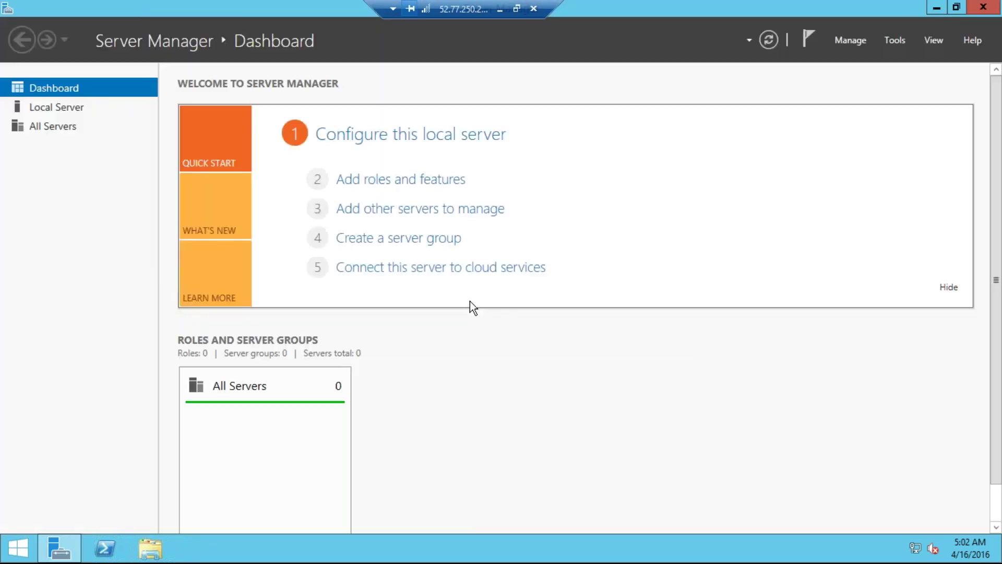
pyautogui.click(386, 182)
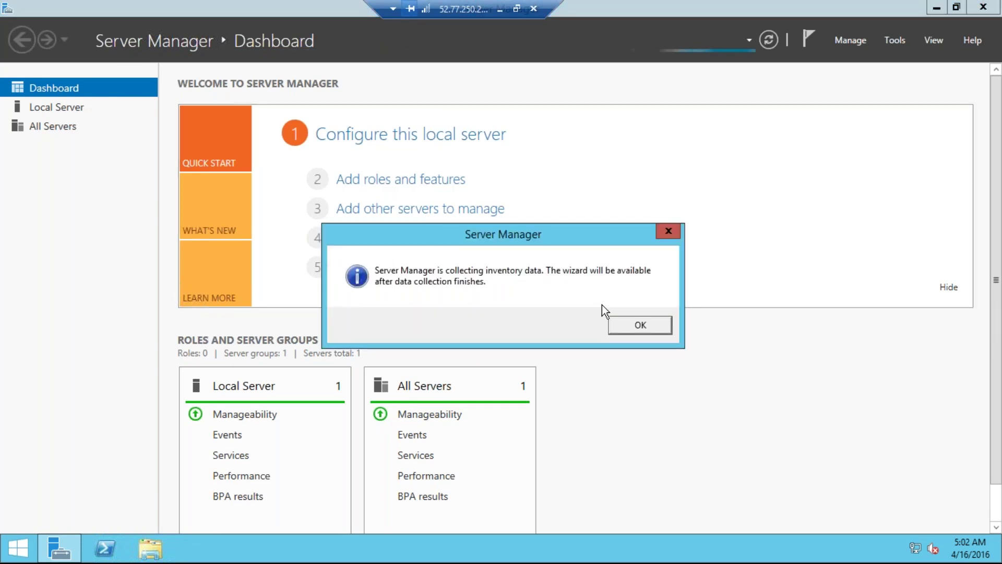
pyautogui.click(638, 327)
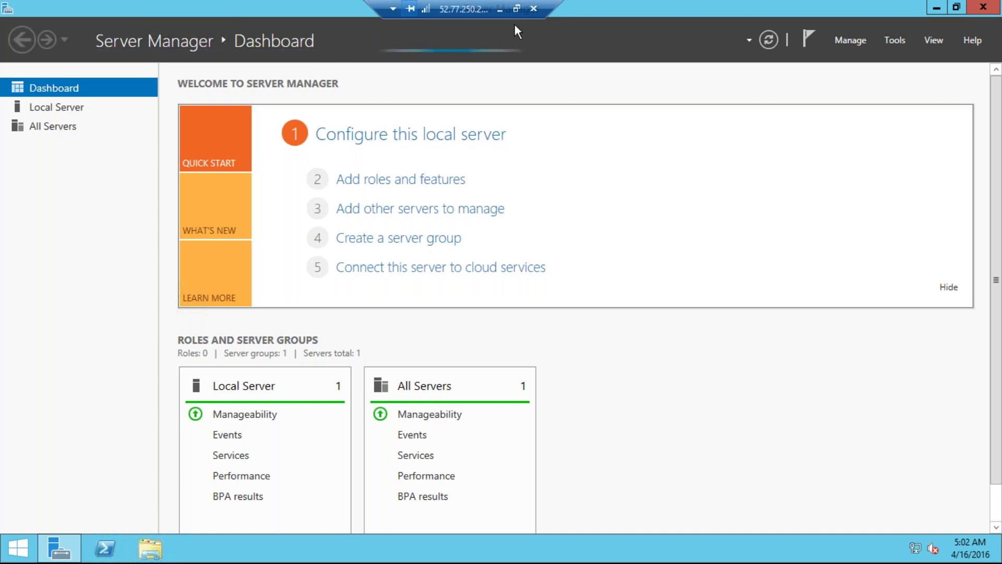
pyautogui.click(500, 9)
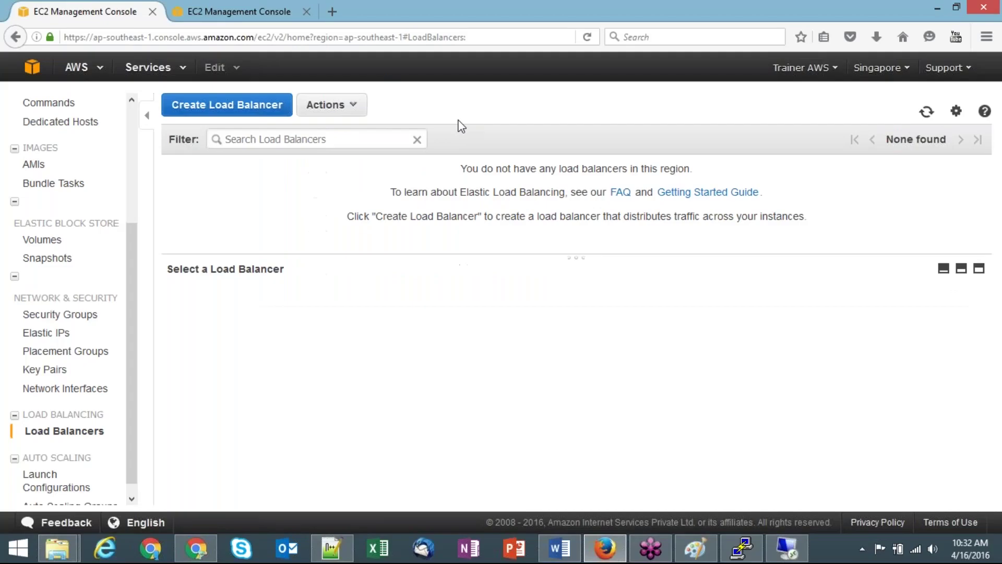
# Start a new load balancer named demo with the default HTTP port 80 listener and continue to Assign Security Groups.
pyautogui.click(241, 112)
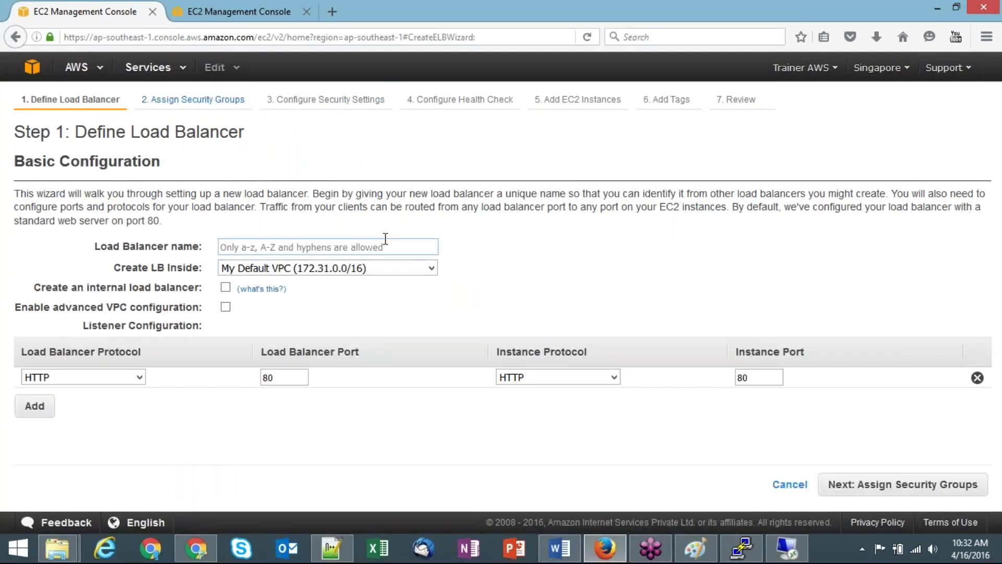
pyautogui.click(385, 246)
pyautogui.write('demo')
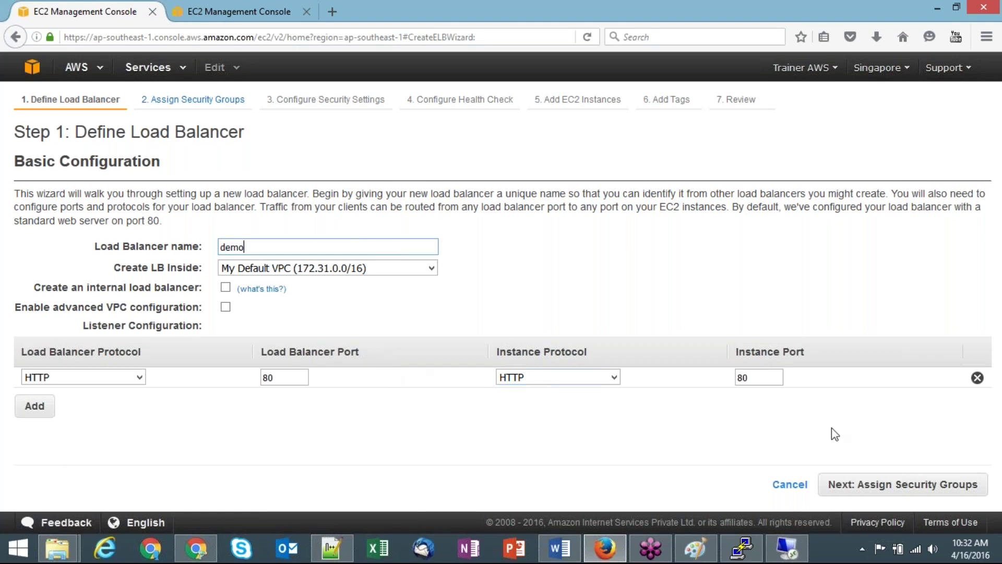
pyautogui.click(877, 494)
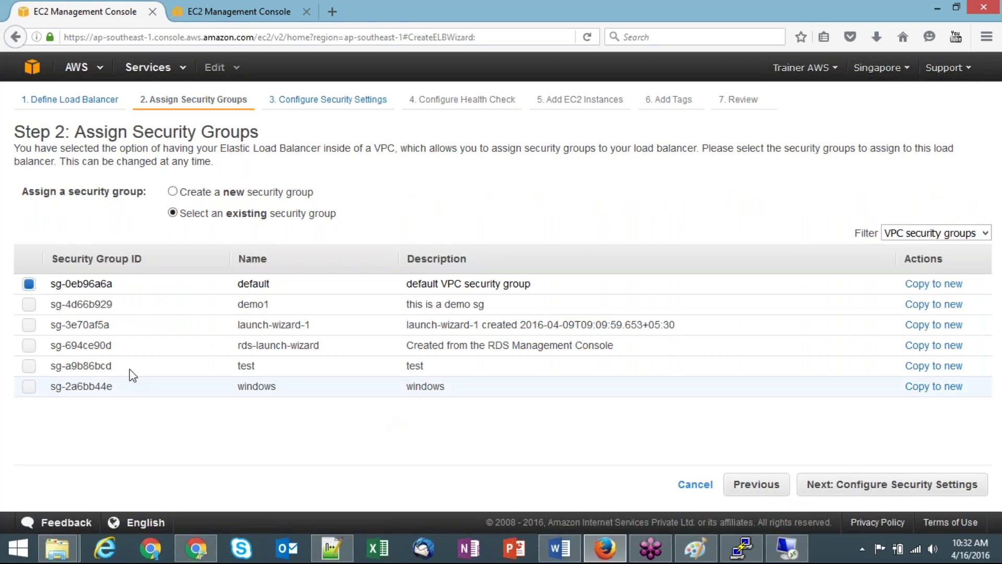
# Select the test security group for the load balancer and continue through Security Settings to Configure Health Check.
pyautogui.click(46, 365)
pyautogui.click(846, 490)
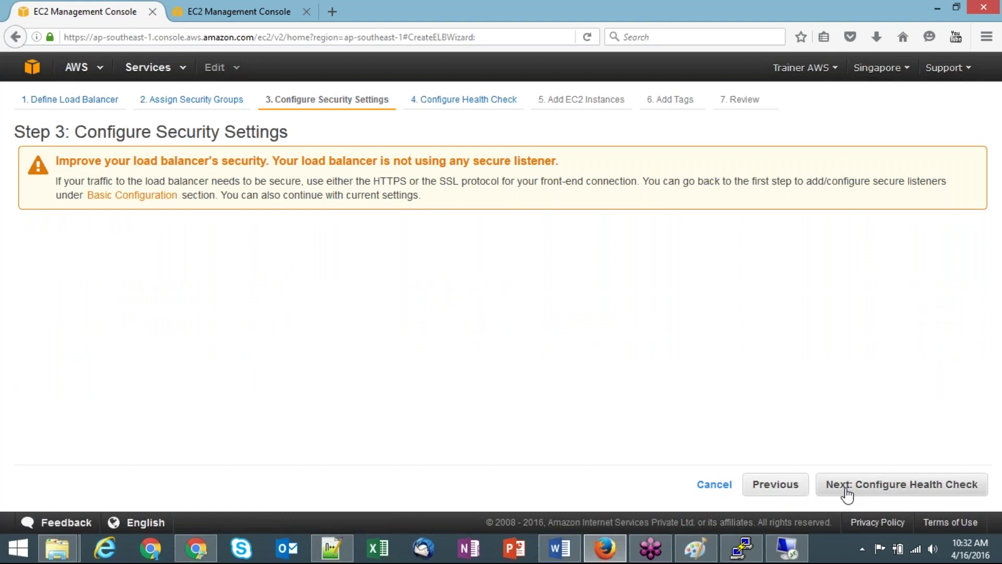
pyautogui.click(846, 488)
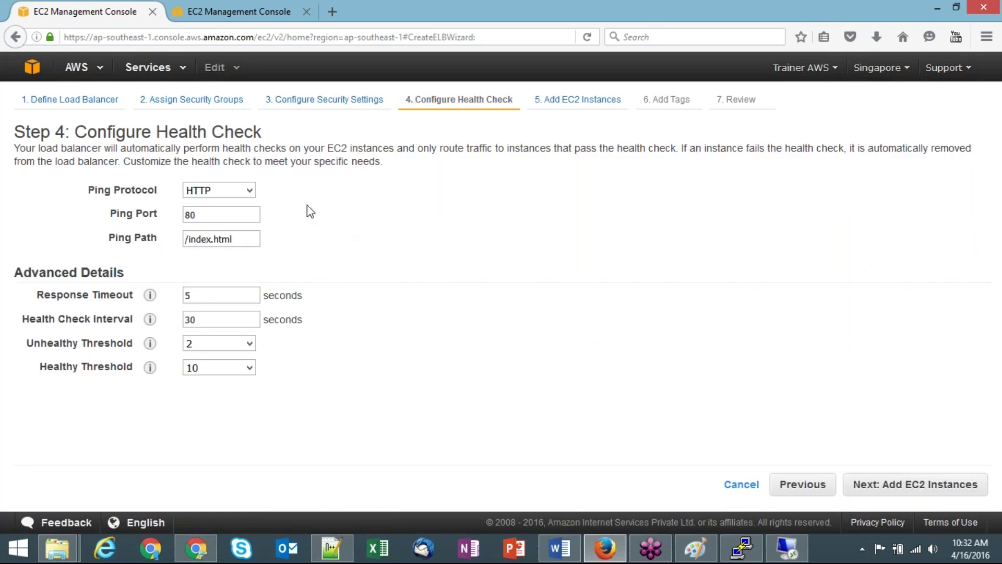
# Set the health check's Ping Protocol to TCP and its Healthy Threshold to 2.
pyautogui.click(252, 190)
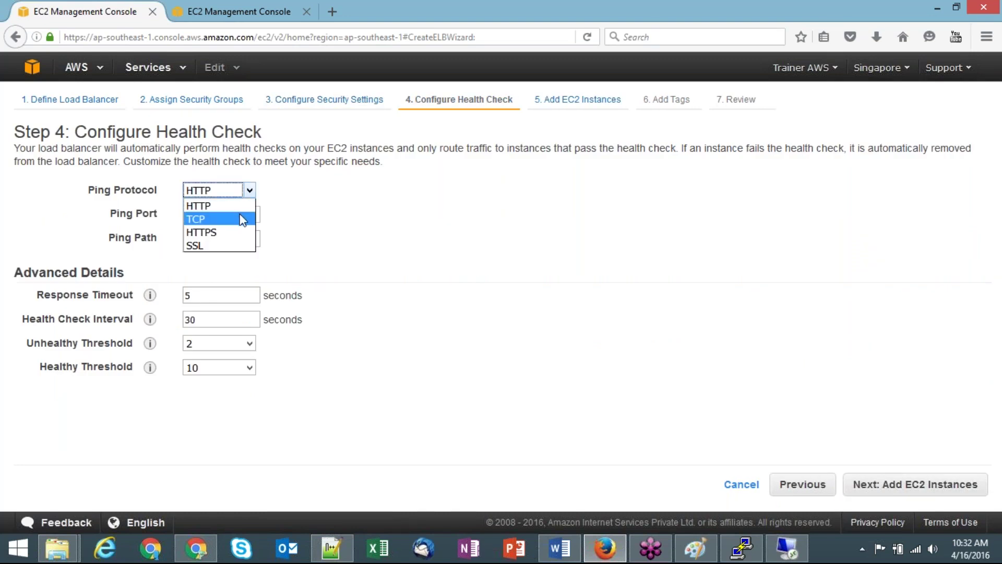
pyautogui.click(245, 204)
pyautogui.press('Down')
pyautogui.click(220, 272)
pyautogui.click(224, 293)
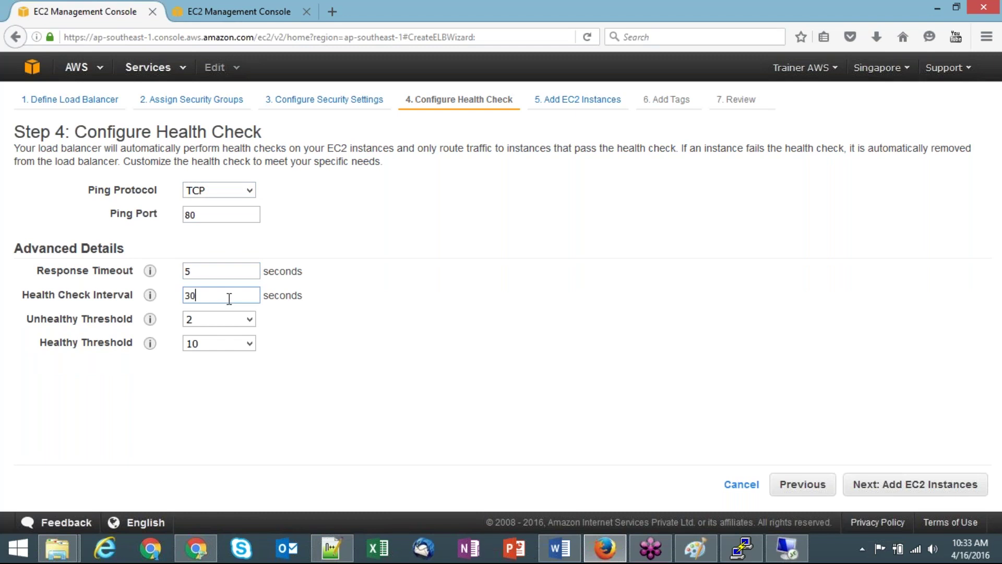
pyautogui.click(250, 344)
pyautogui.click(240, 358)
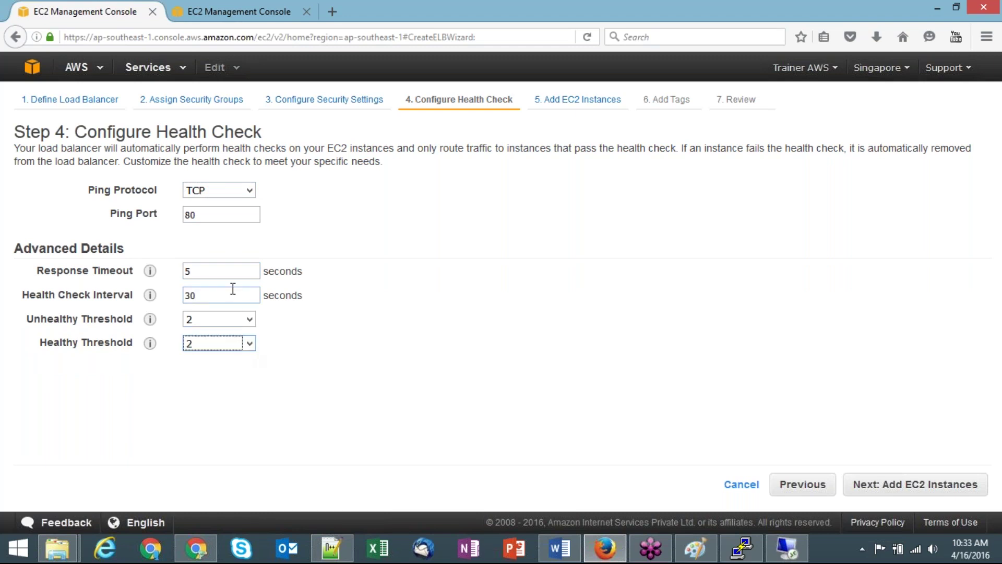
# Continue to Add EC2 Instances, select the Linux-Web instance for the load balancer, and proceed to Add Tags.
pyautogui.click(908, 485)
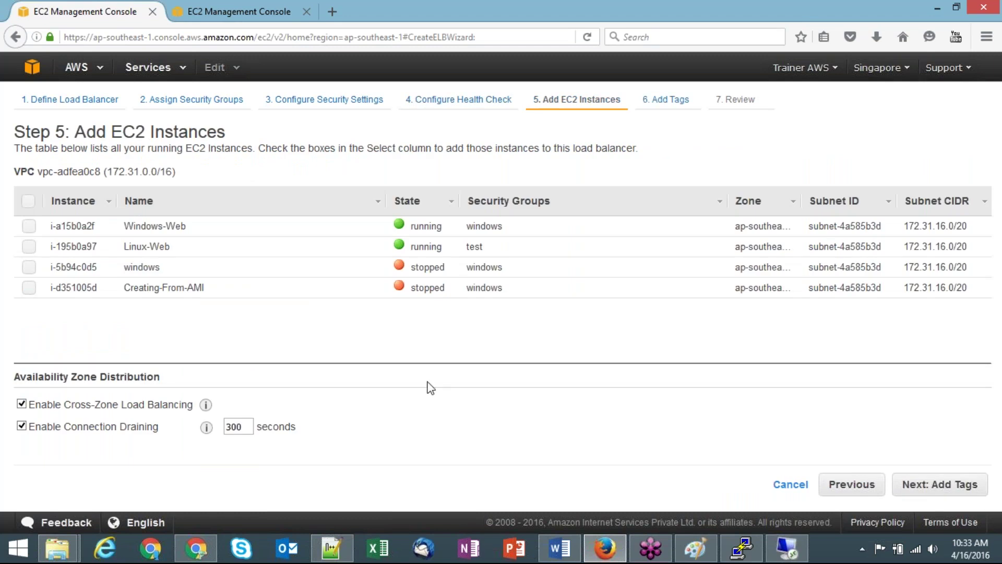
pyautogui.click(28, 251)
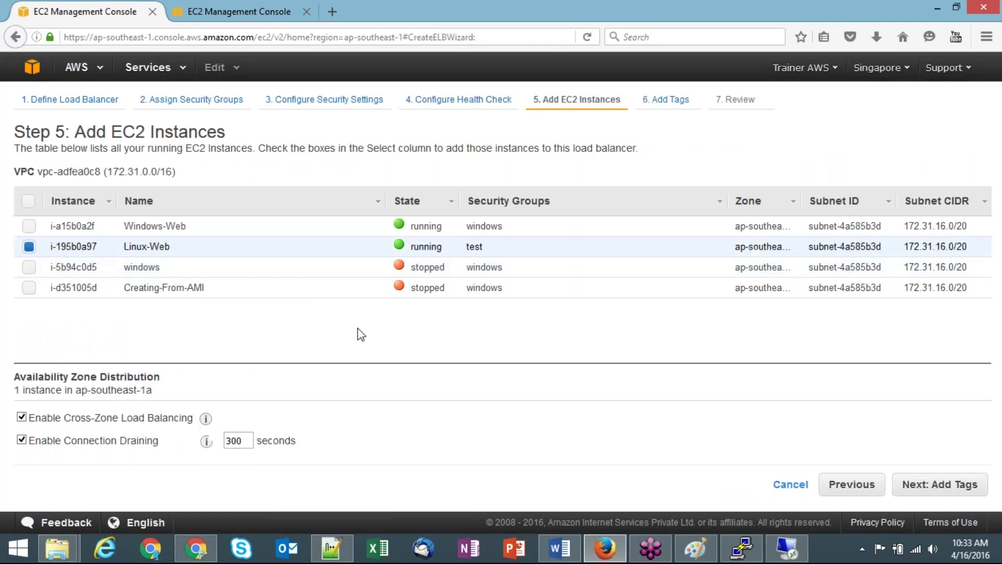
pyautogui.click(962, 485)
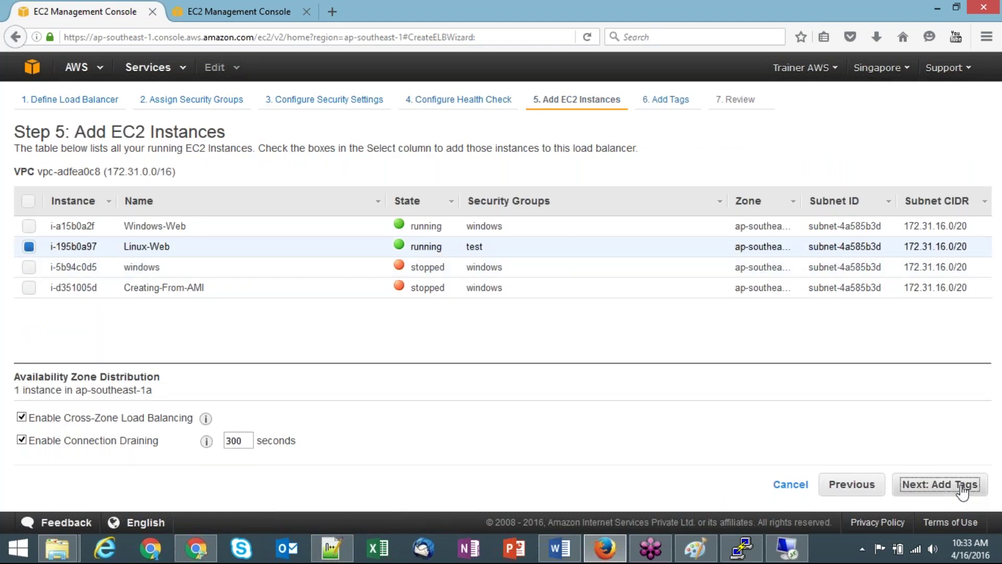
# Add a tag to the load balancer with the key Name and the value ELB.
pyautogui.write('Name a')
pyautogui.press('BackSpace')
pyautogui.press('BackSpace')
pyautogui.press('BackSpace')
pyautogui.press('BackSpace')
pyautogui.press('BackSpace')
pyautogui.press('BackSpace')
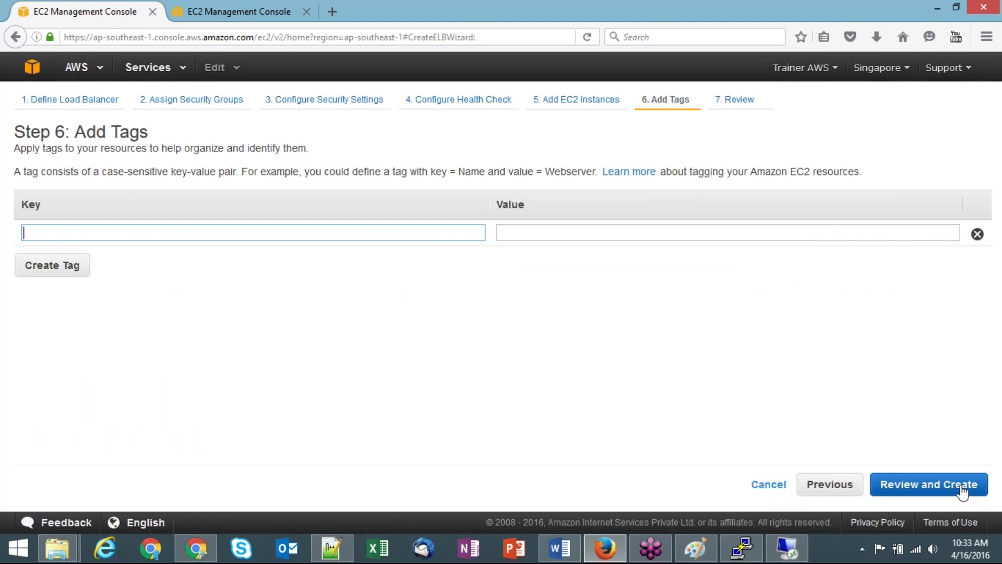
pyautogui.write('Name')
pyautogui.press('Tab')
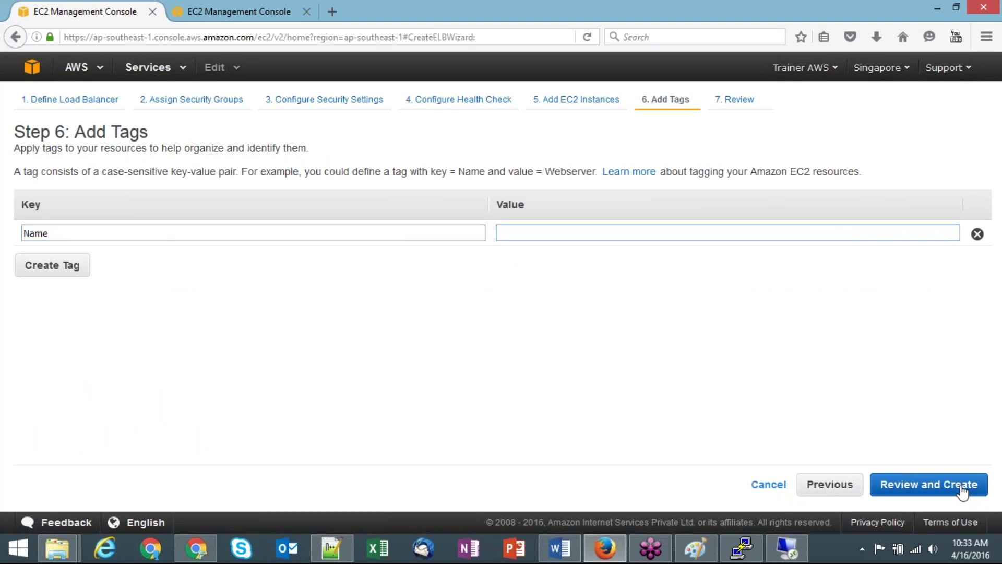
pyautogui.write('ELB')
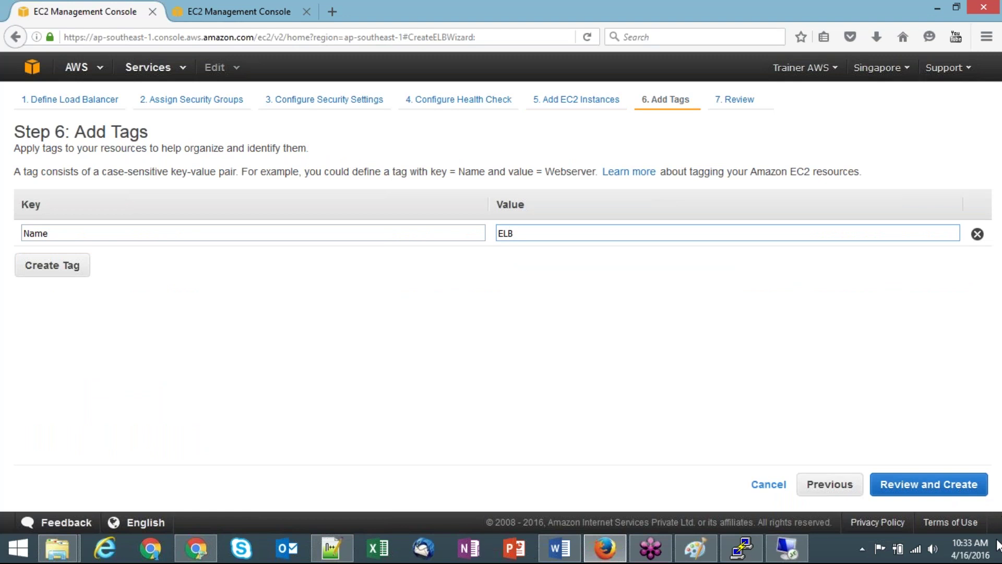
# Proceed to Review, create the demo load balancer, and close the creation status page.
pyautogui.click(918, 487)
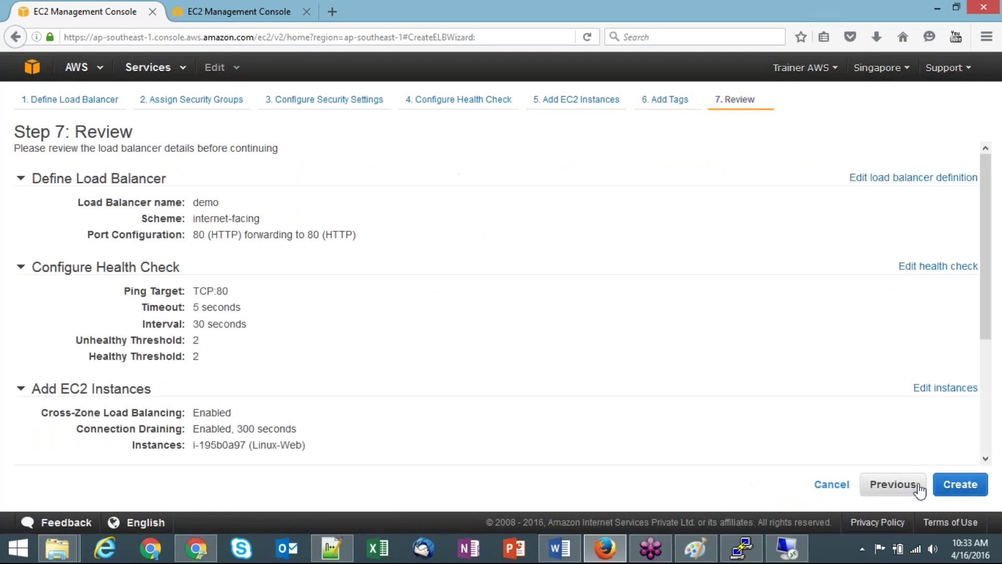
pyautogui.click(943, 486)
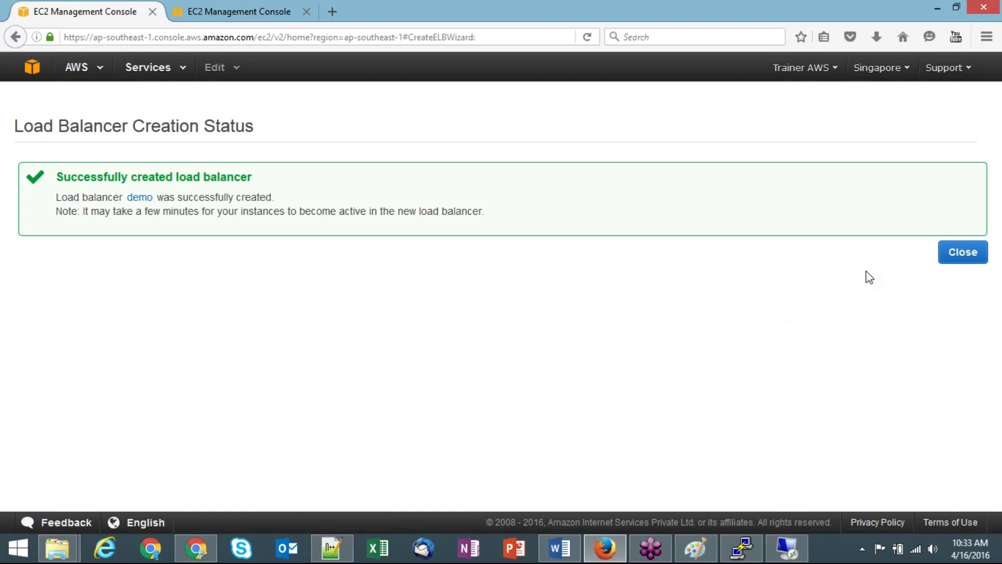
pyautogui.click(967, 253)
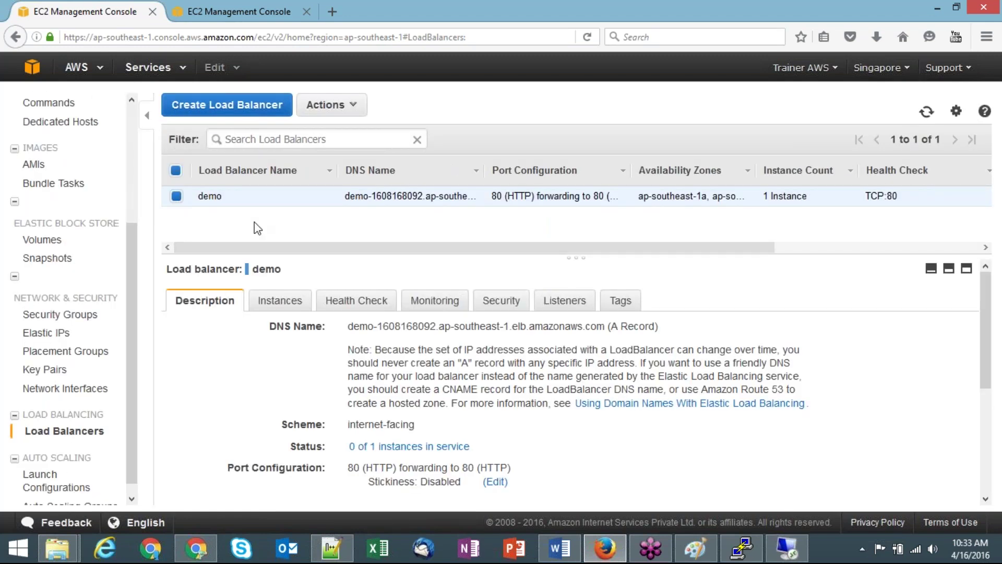
# Open the demo load balancer's DNS name, without the (A Record) suffix, as a web page and return to the load balancer list.
pyautogui.click(175, 201)
pyautogui.click(176, 201)
pyautogui.tripleClick(376, 327)
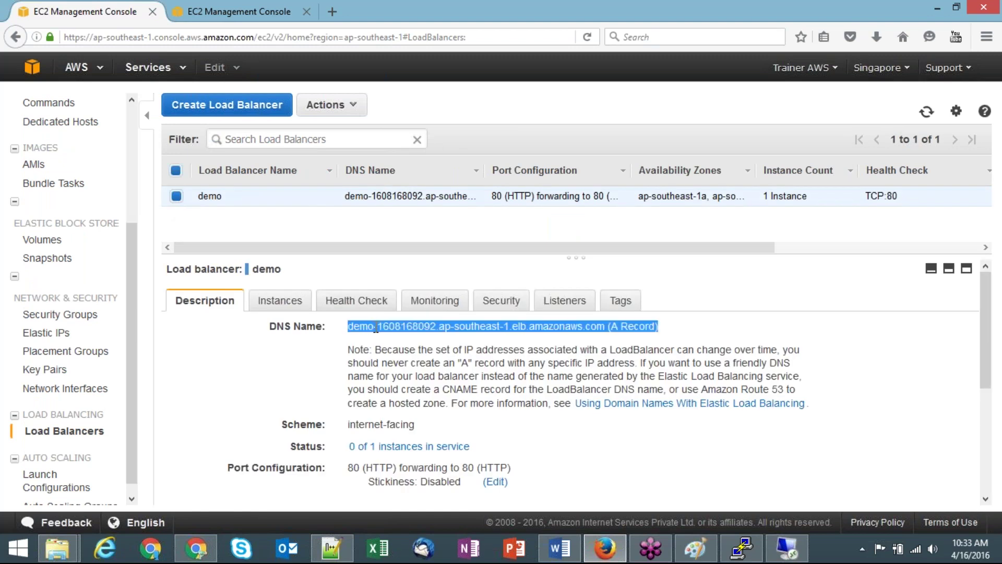
pyautogui.click(585, 326)
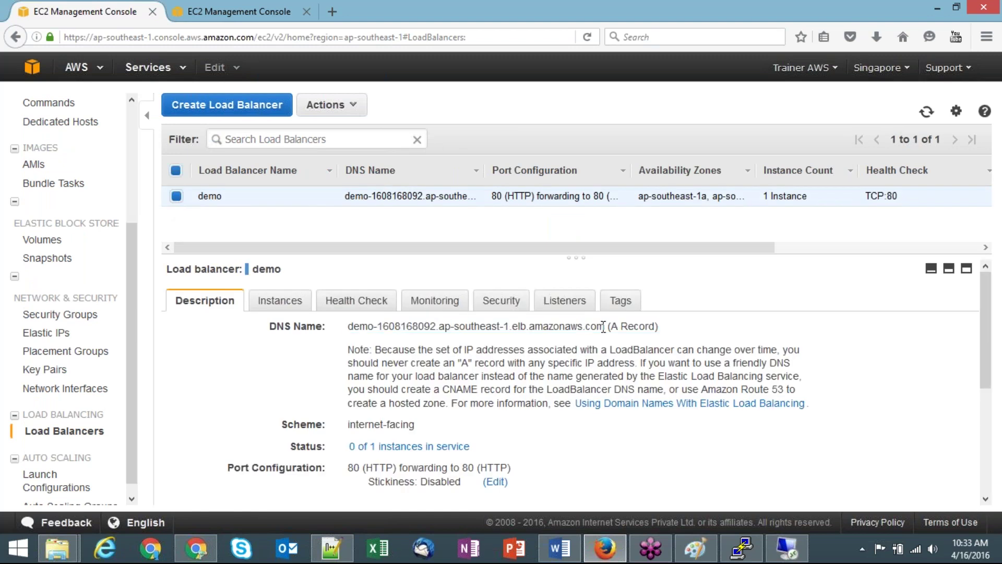
pyautogui.moveTo(603, 327); pyautogui.dragTo(351, 323)
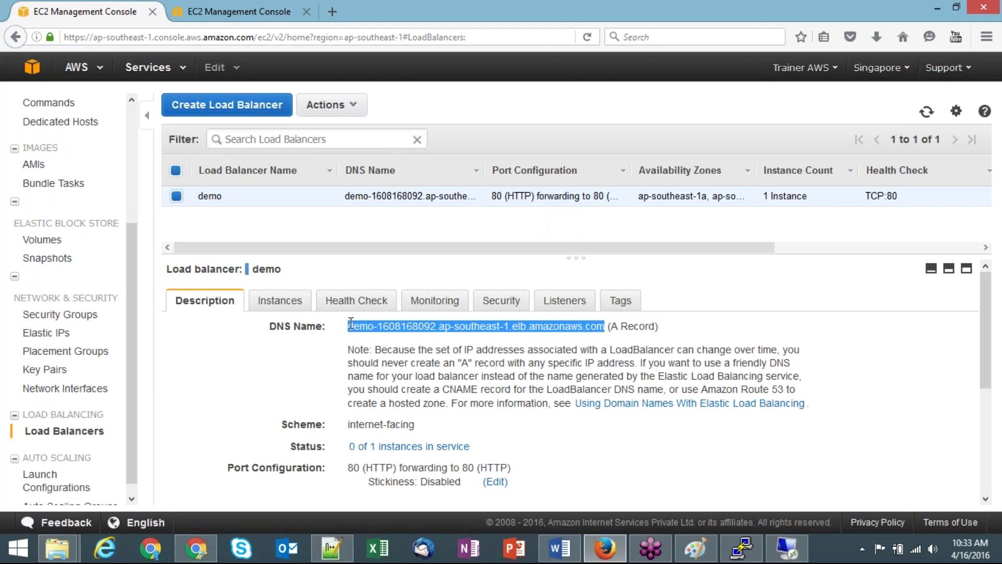
pyautogui.rightClick(350, 322)
pyautogui.click(374, 336)
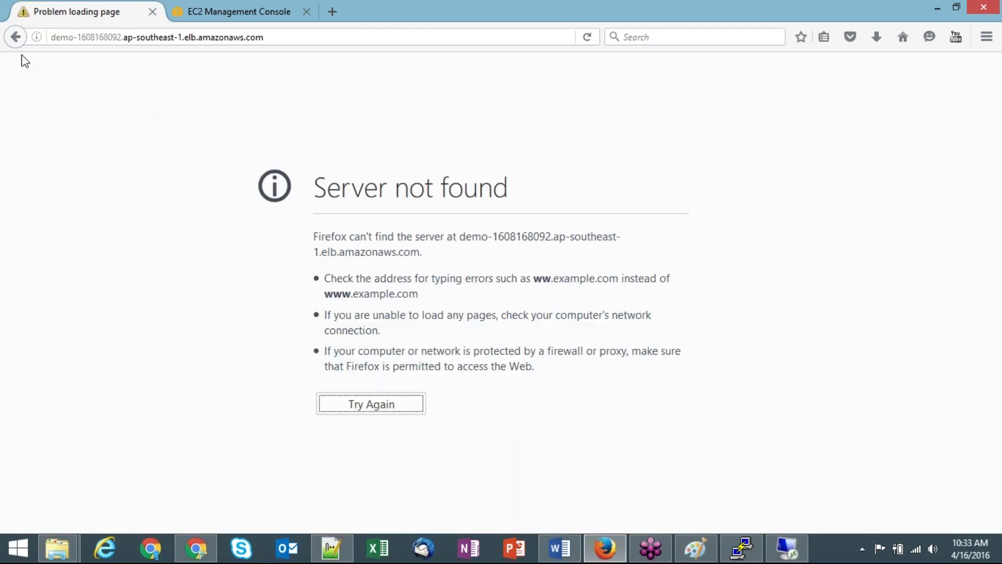
pyautogui.click(16, 38)
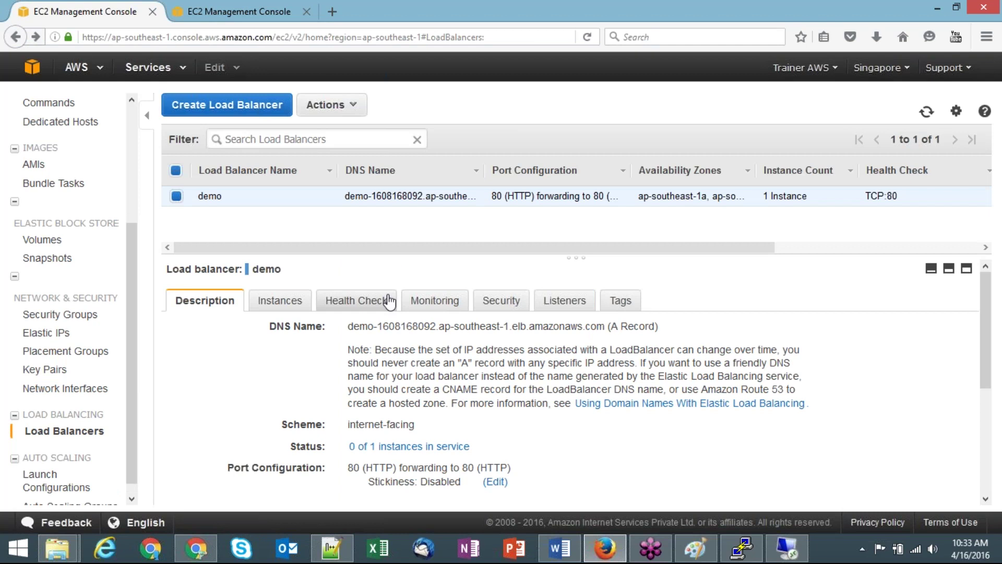
# Examine the inbound HTTP rules of the test security group attached to the demo load balancer.
pyautogui.click(488, 307)
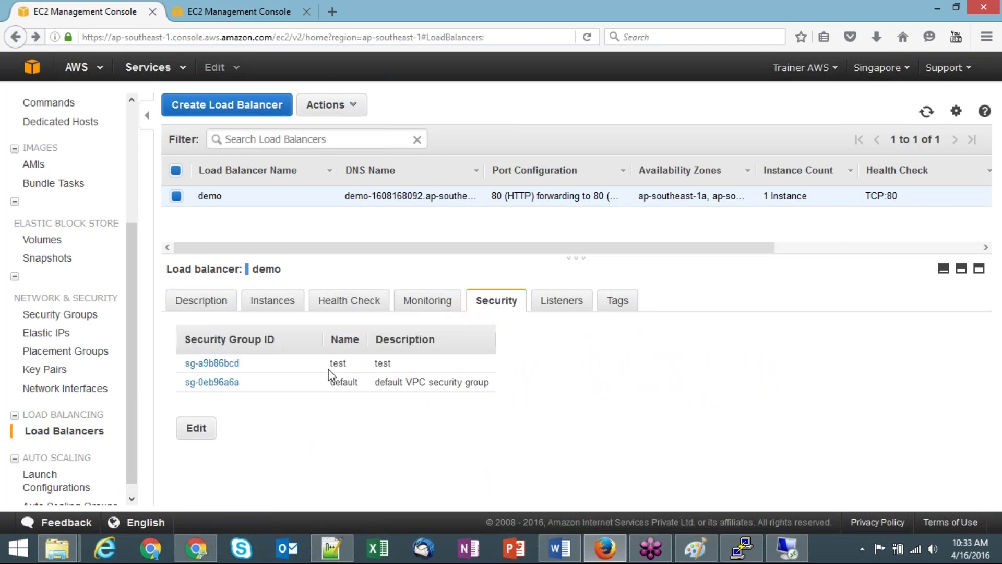
pyautogui.click(208, 364)
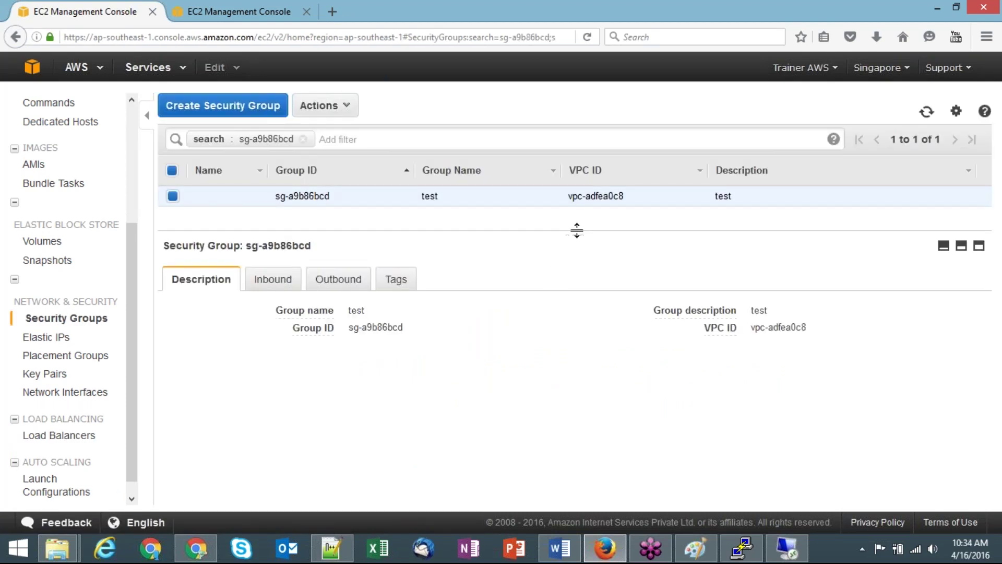
pyautogui.click(271, 281)
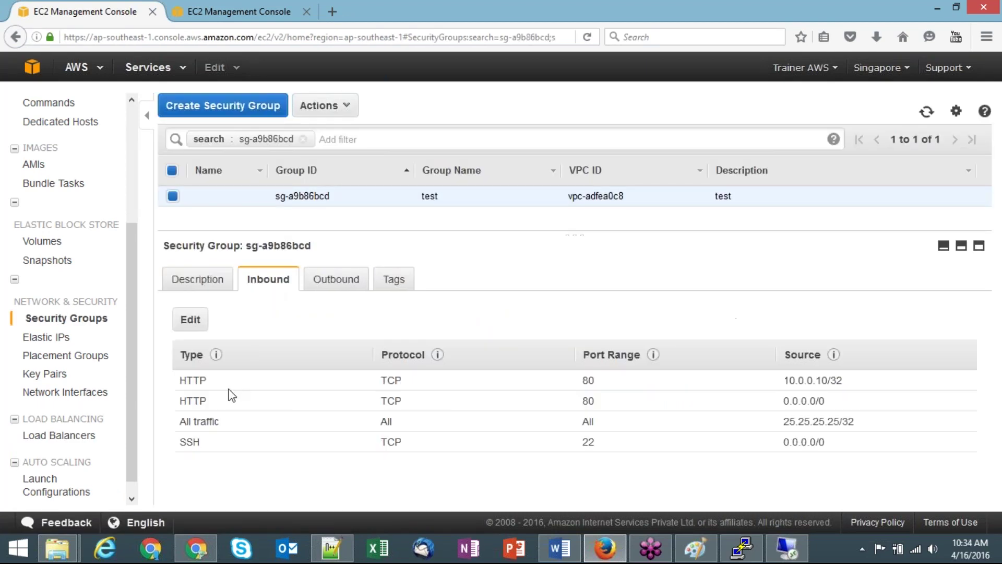
pyautogui.doubleClick(203, 400)
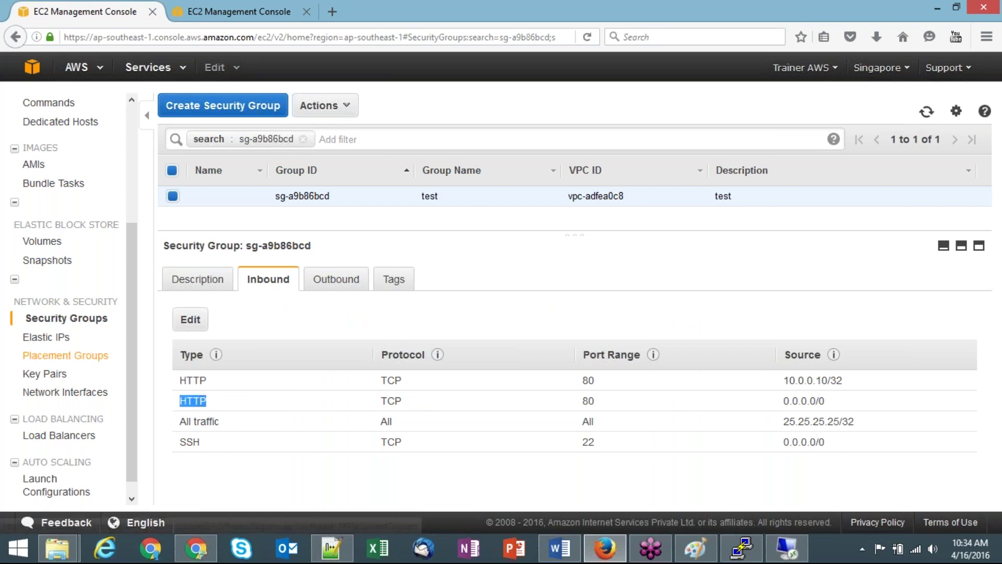
# Return to the demo load balancer and check the Linux-Web instance's service status, refreshing the list once.
pyautogui.click(62, 436)
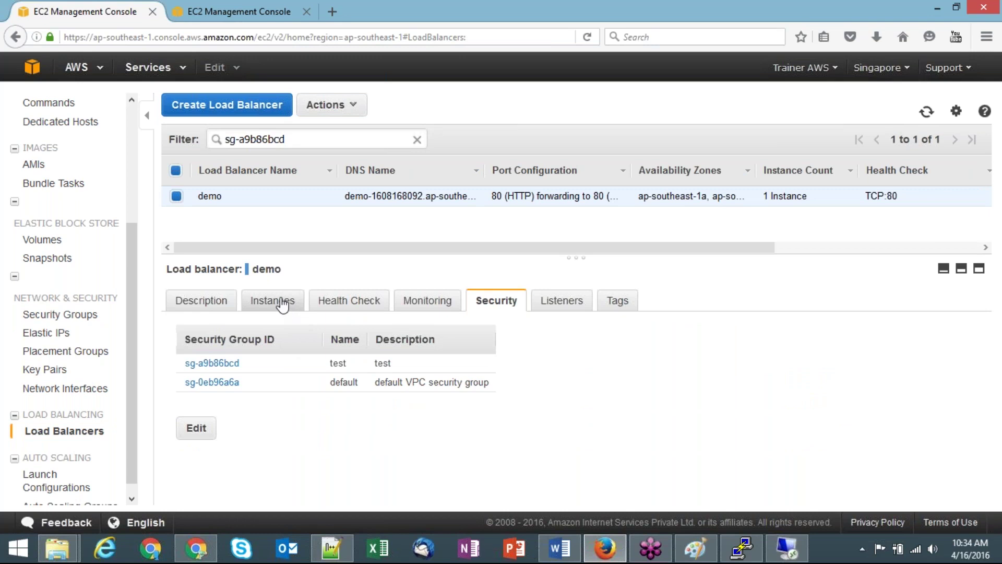
pyautogui.click(282, 303)
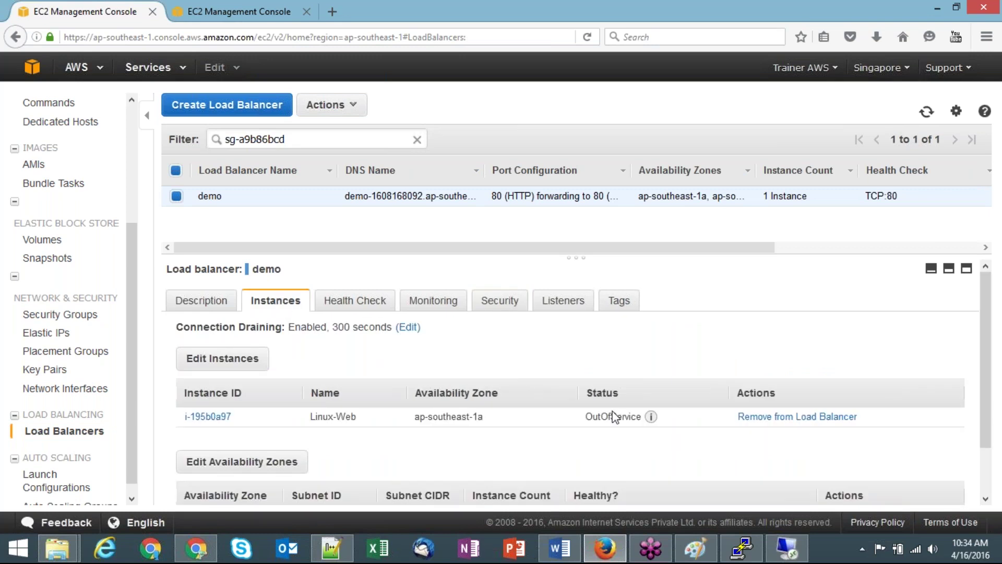
pyautogui.doubleClick(613, 417)
pyautogui.doubleClick(617, 421)
pyautogui.click(598, 456)
pyautogui.click(927, 112)
pyautogui.doubleClick(612, 418)
pyautogui.click(585, 439)
pyautogui.doubleClick(612, 417)
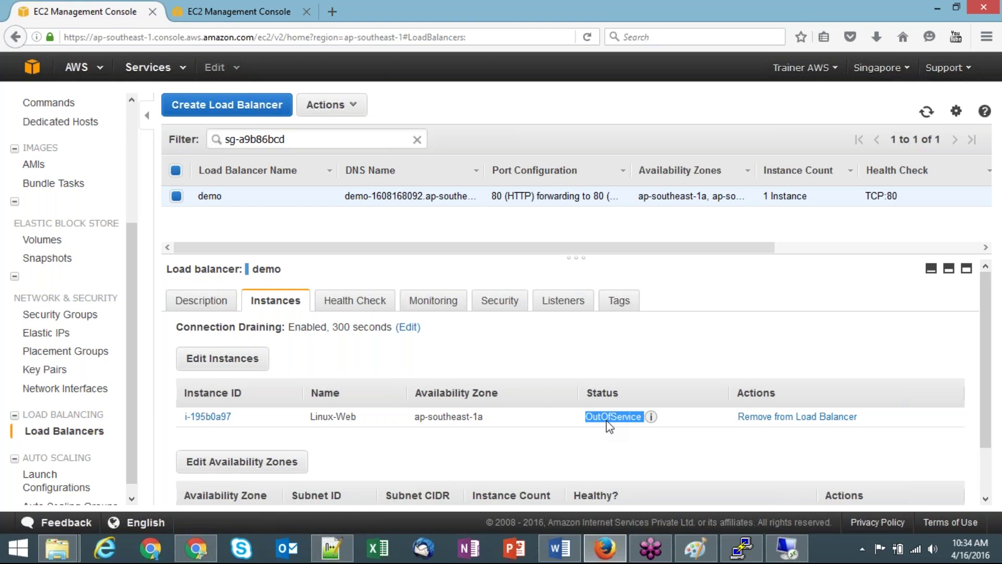
pyautogui.click(621, 459)
# Switch to the Windows-Web remote session, restart the Add Roles and Features wizard, and proceed with a role-based installation to Server Roles.
pyautogui.click(790, 552)
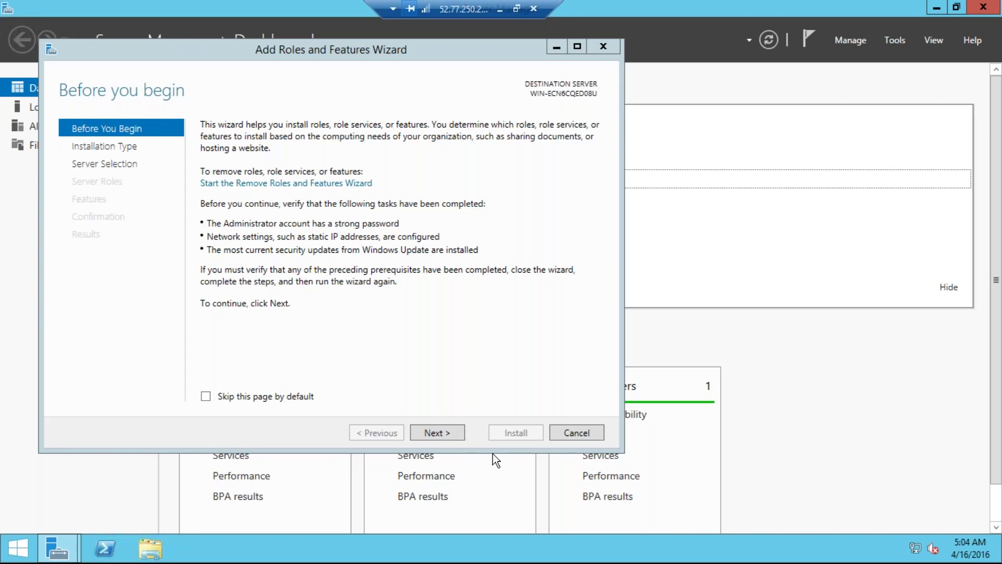
pyautogui.click(586, 433)
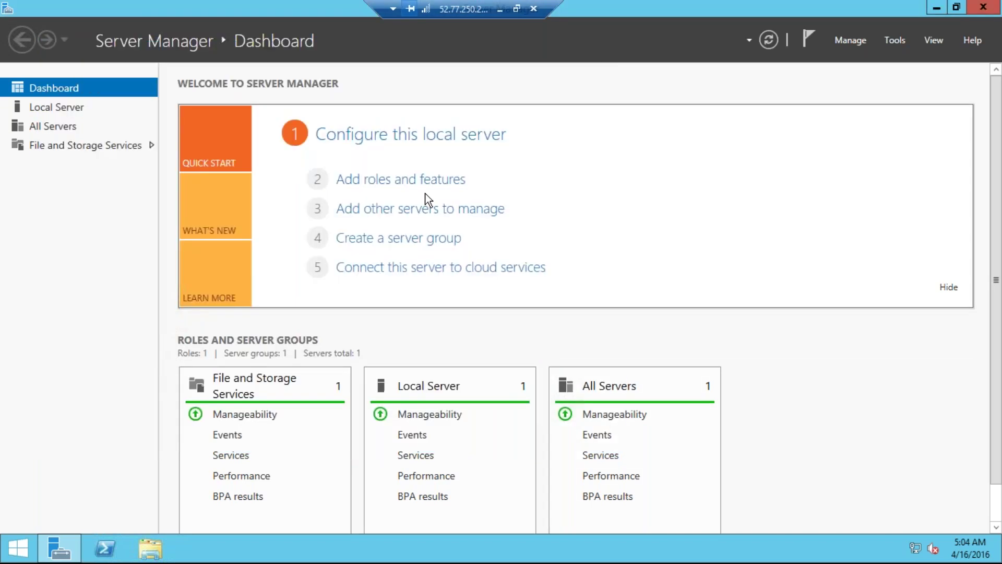
pyautogui.click(415, 183)
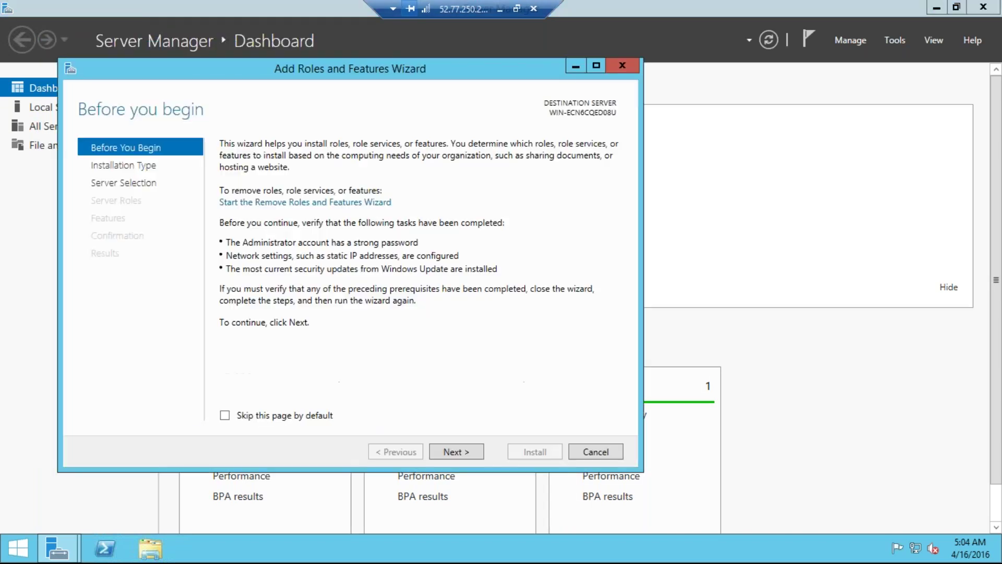
pyautogui.click(462, 449)
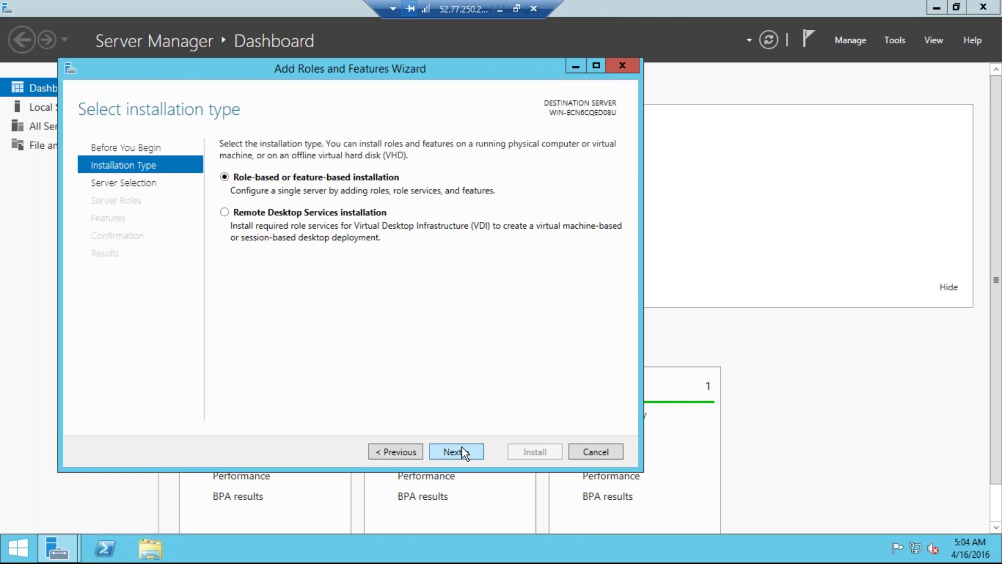
pyautogui.click(462, 449)
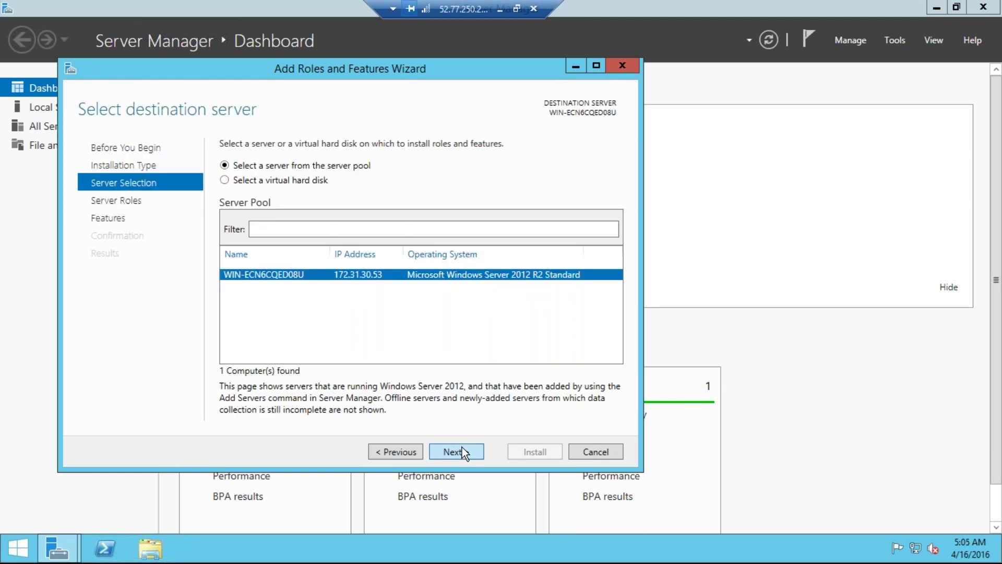
pyautogui.click(462, 449)
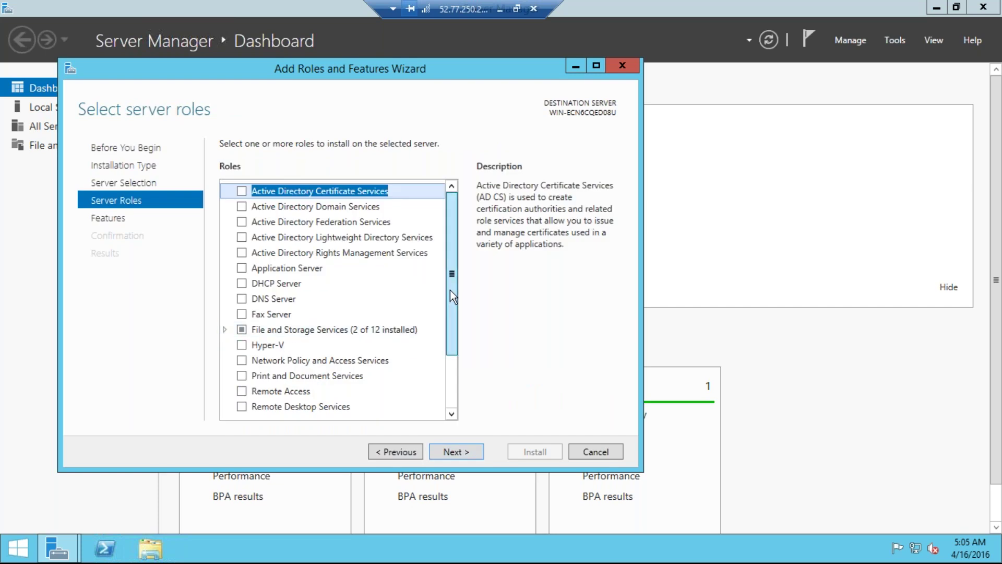
# Select the Web Server (IIS) role with its required management tools and continue to Features.
pyautogui.moveTo(451, 288); pyautogui.dragTo(453, 331)
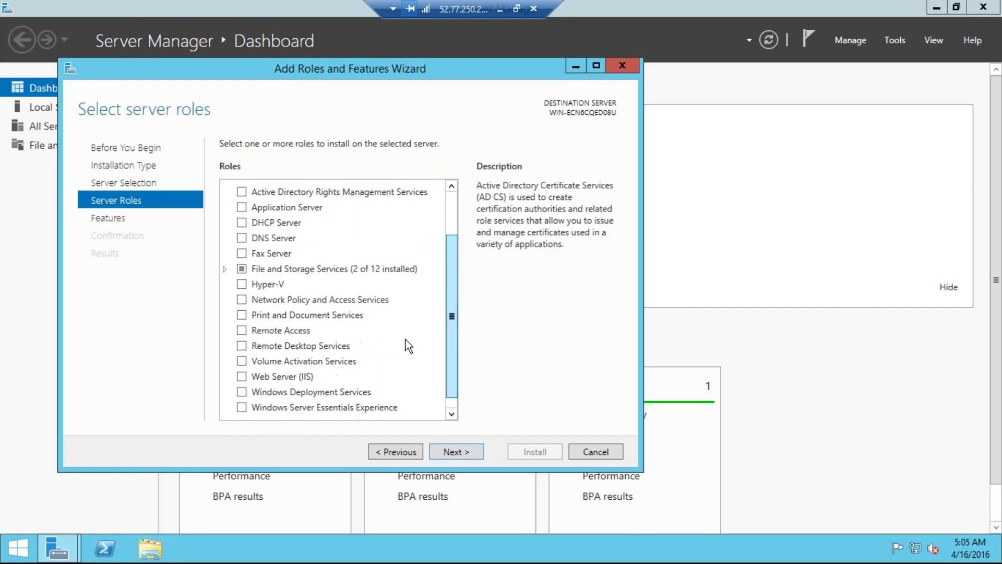
pyautogui.click(242, 376)
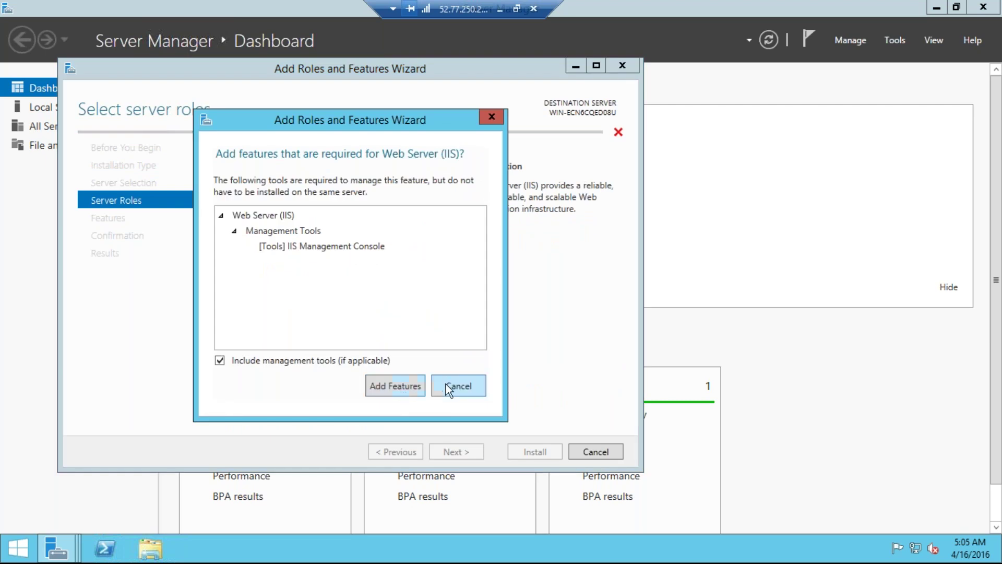
pyautogui.click(392, 390)
pyautogui.click(459, 453)
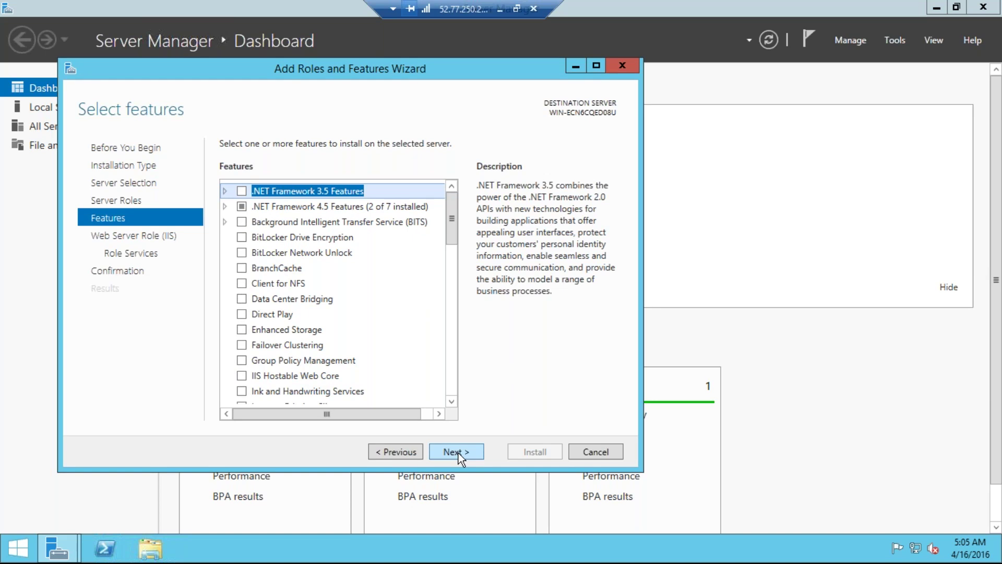
# Accept the default features and role services, start the Web Server (IIS) installation, and minimize the remote session.
pyautogui.click(458, 452)
pyautogui.click(459, 453)
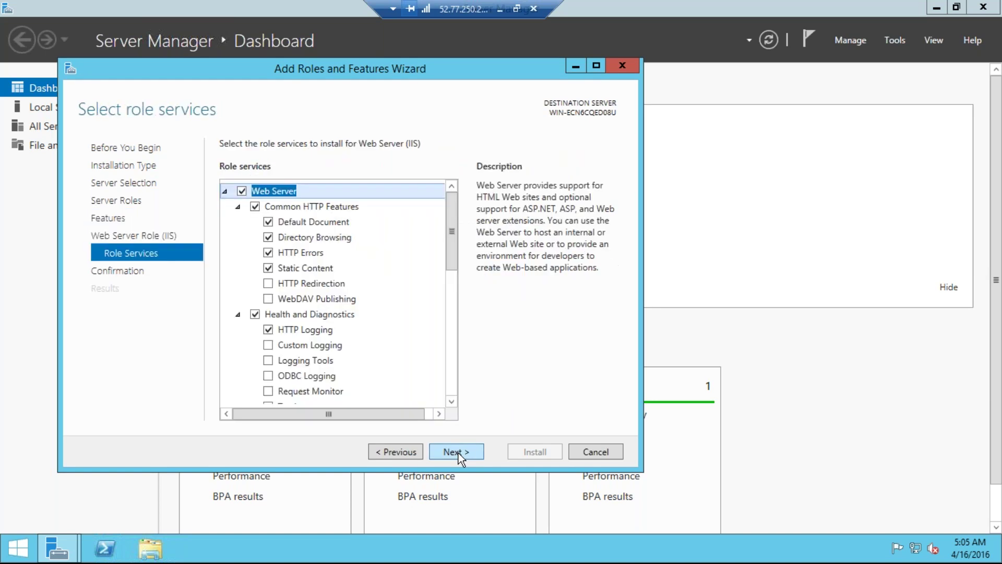
pyautogui.click(459, 453)
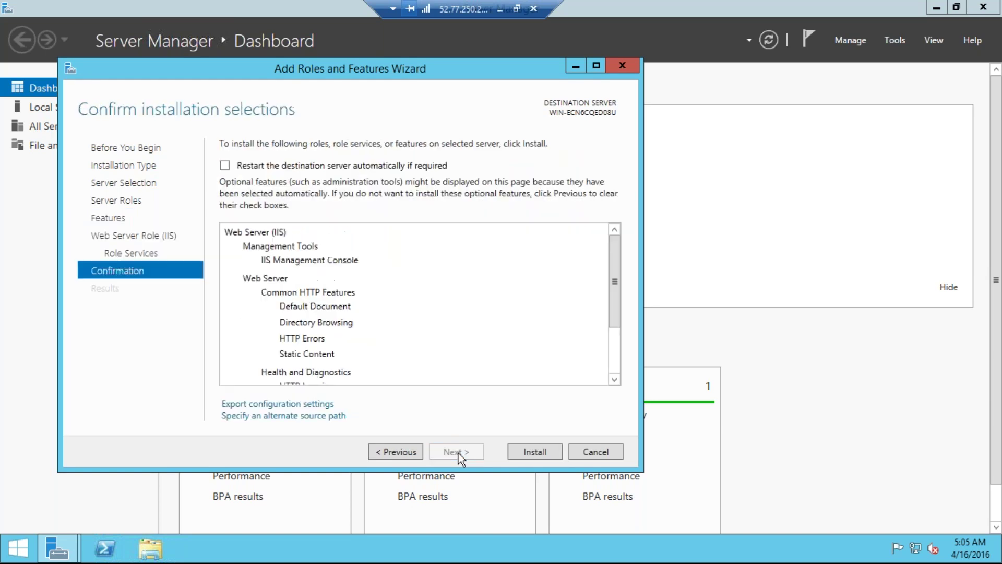
pyautogui.click(544, 453)
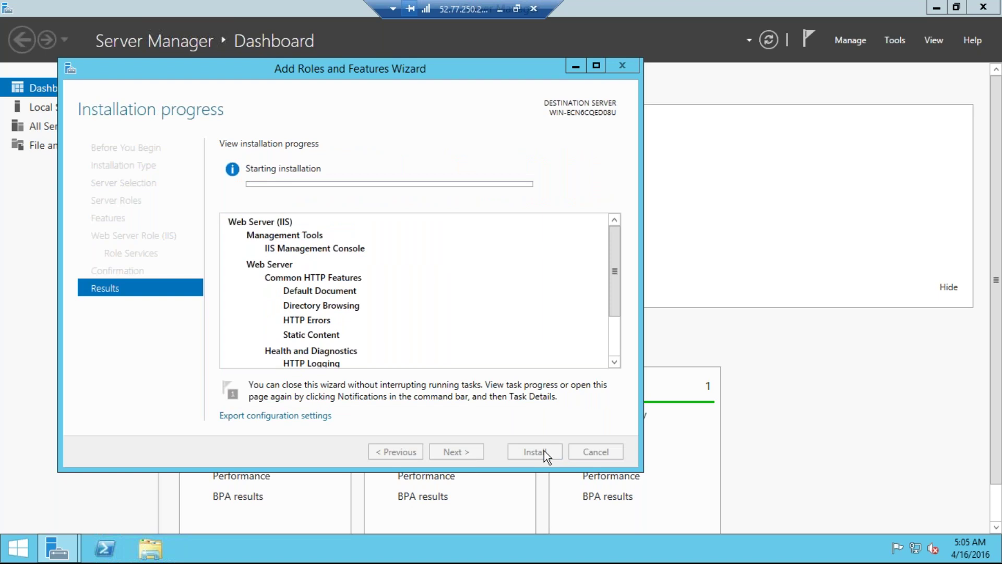
pyautogui.click(500, 8)
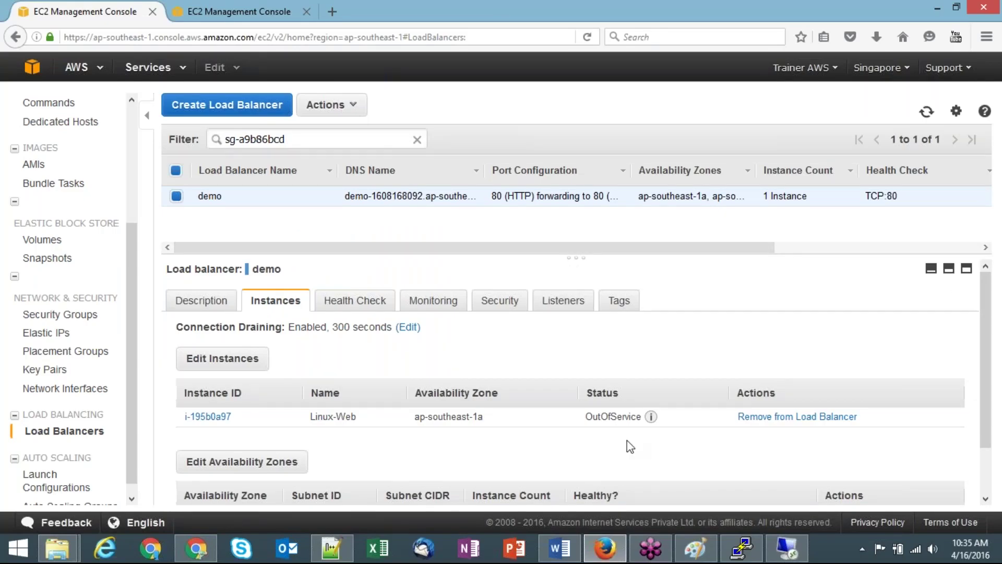
# Switch to Word to read the instance and tag instructions in 13Elastic-Load-Balancer.docx, then return to the EC2 console in Firefox.
pyautogui.click(568, 552)
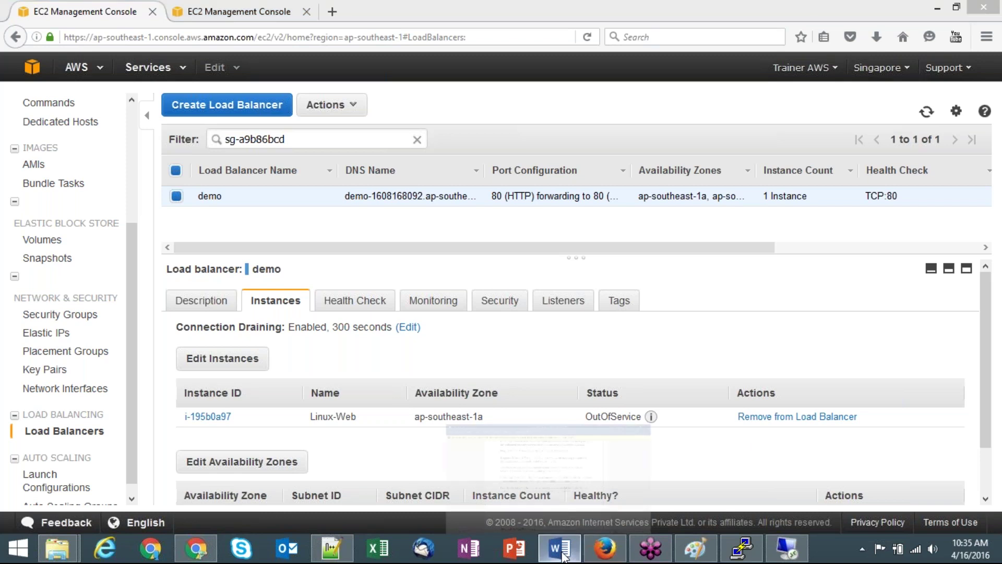
pyautogui.scroll(-5, 596, 480)
pyautogui.scroll(-6, 561, 446)
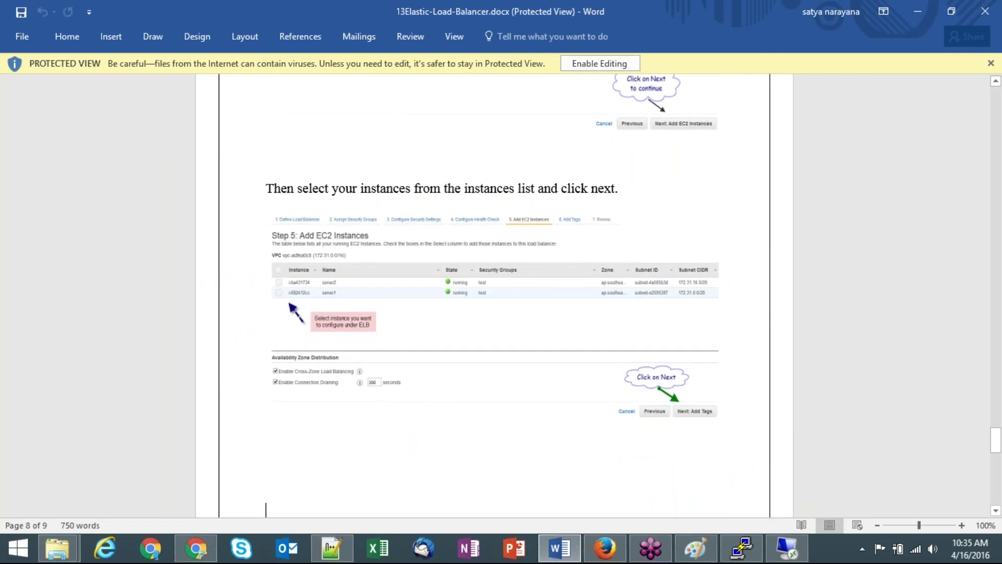
pyautogui.scroll(-7, 470, 458)
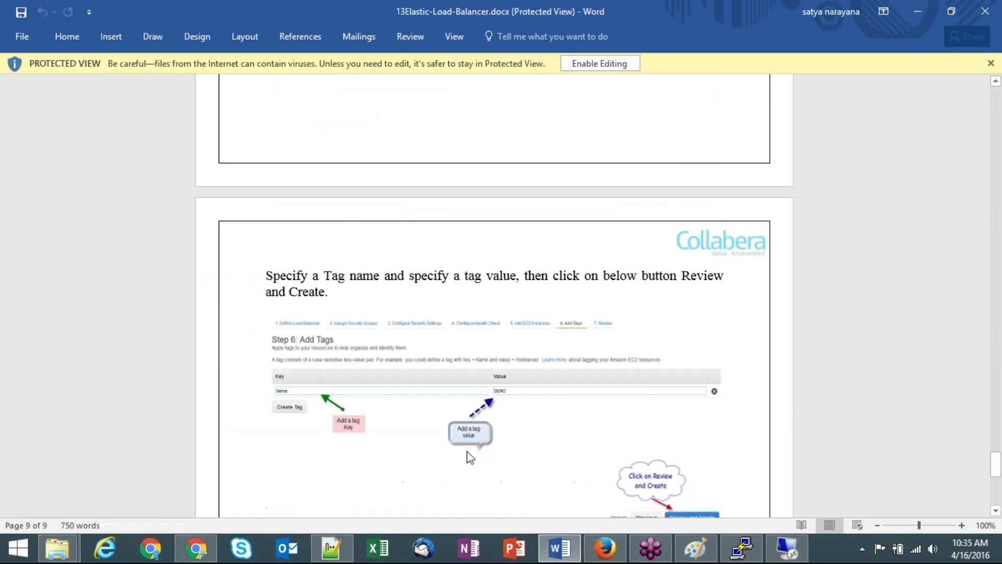
pyautogui.scroll(-1, 481, 470)
pyautogui.click(604, 548)
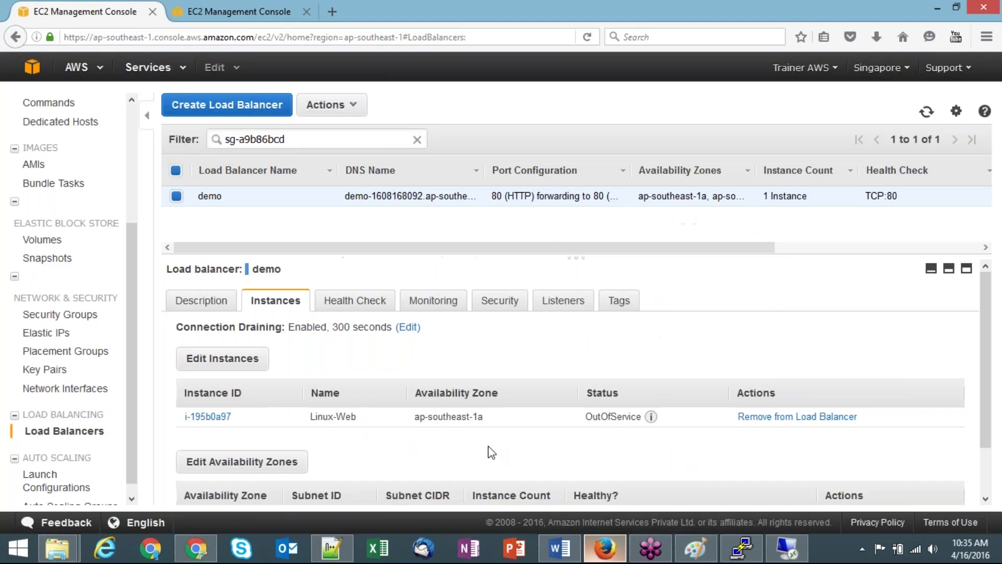
# Review the demo load balancer's health check, monitoring, instances and listener settings.
pyautogui.click(354, 307)
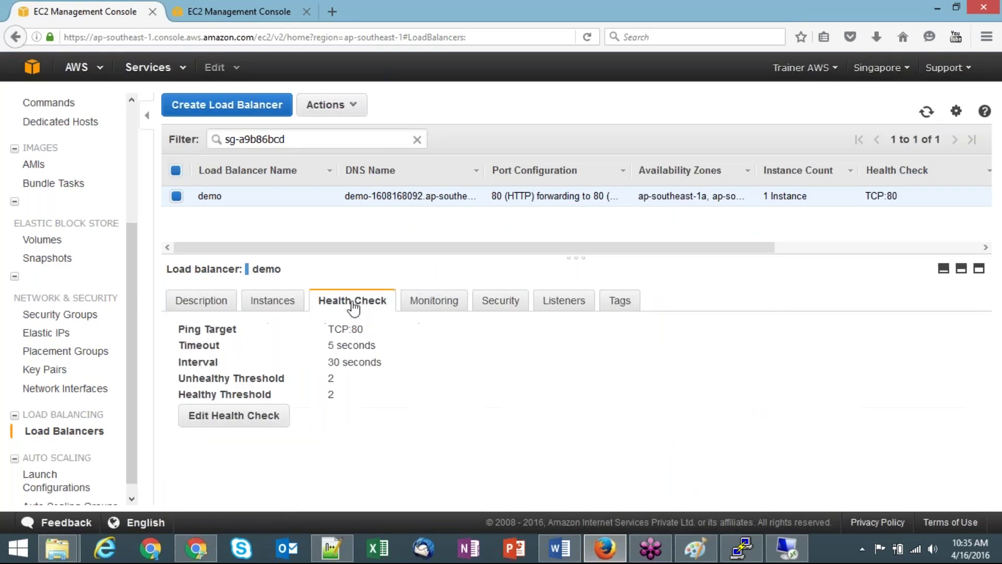
pyautogui.click(430, 308)
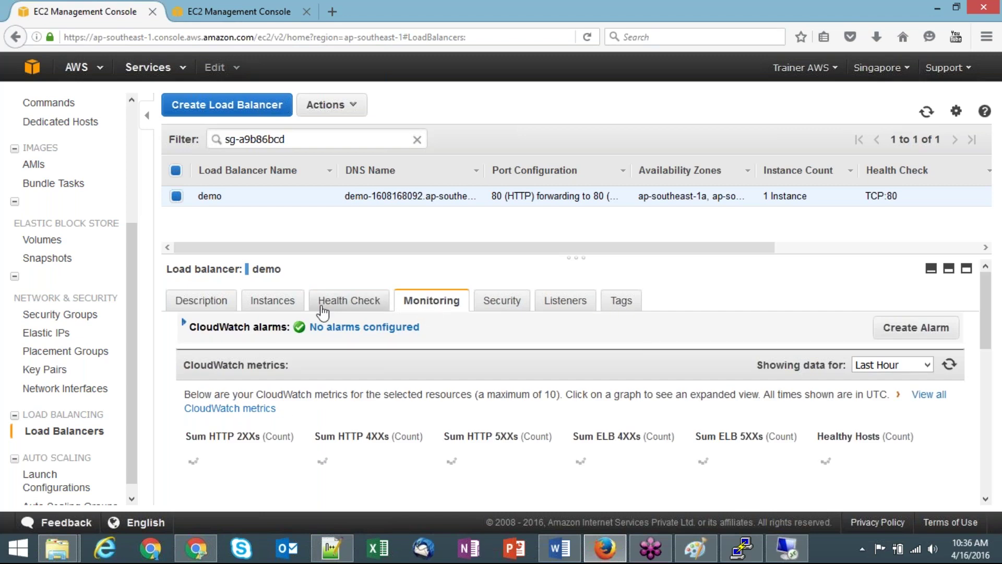
pyautogui.click(284, 303)
pyautogui.click(365, 307)
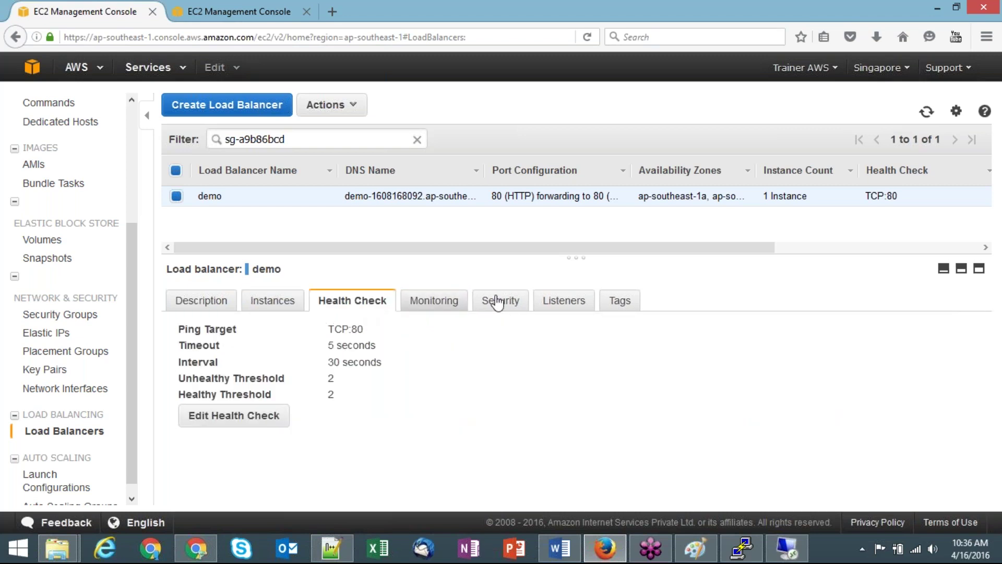
pyautogui.click(554, 310)
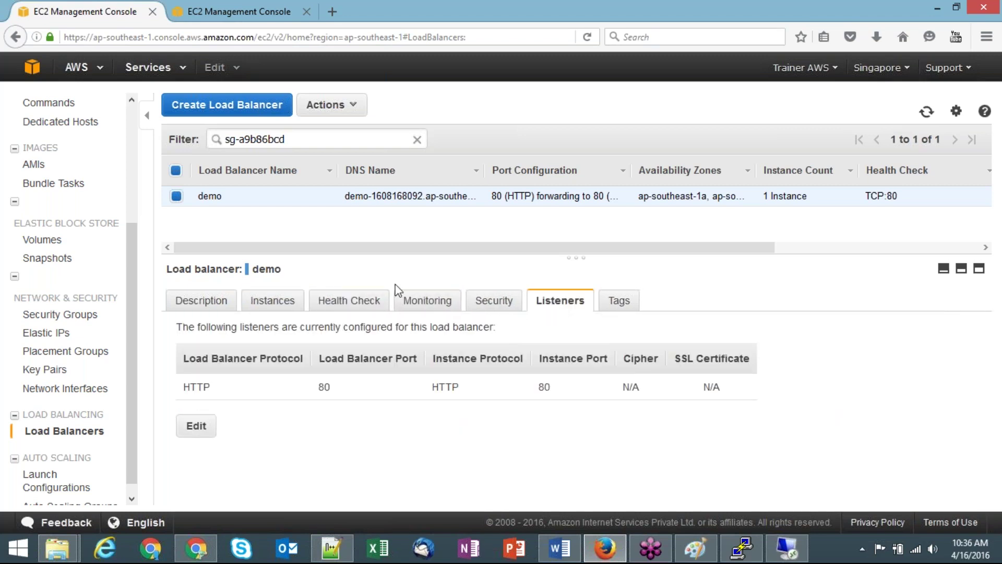
# Start a new load balancer named test with the default HTTP port 80 listener and continue to security groups.
pyautogui.click(248, 107)
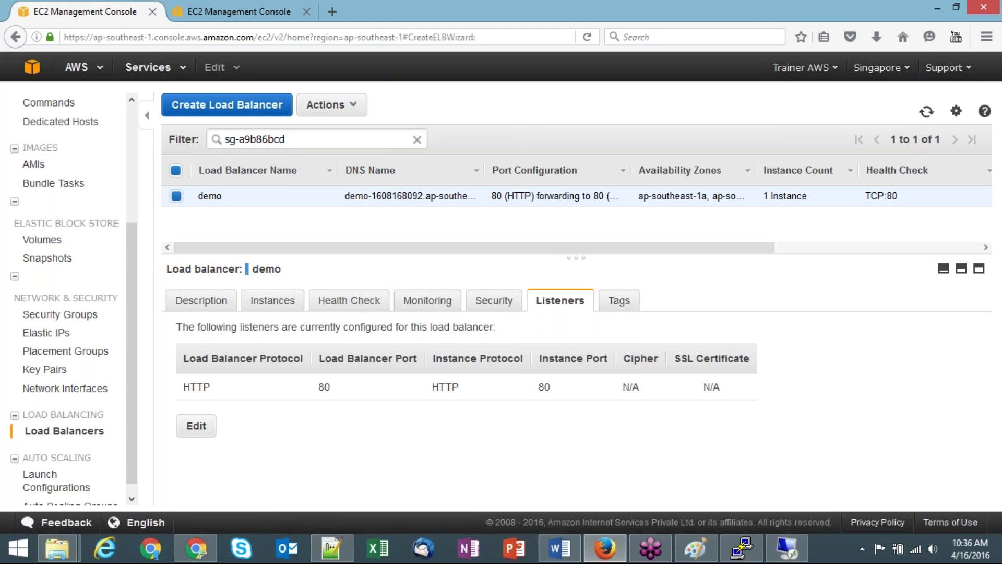
pyautogui.click(383, 248)
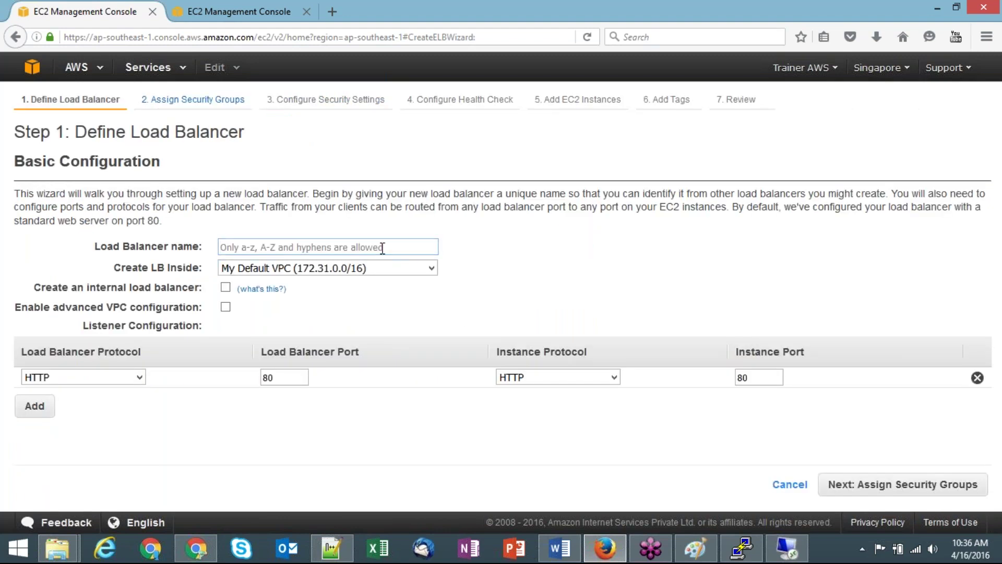
pyautogui.write('tets')
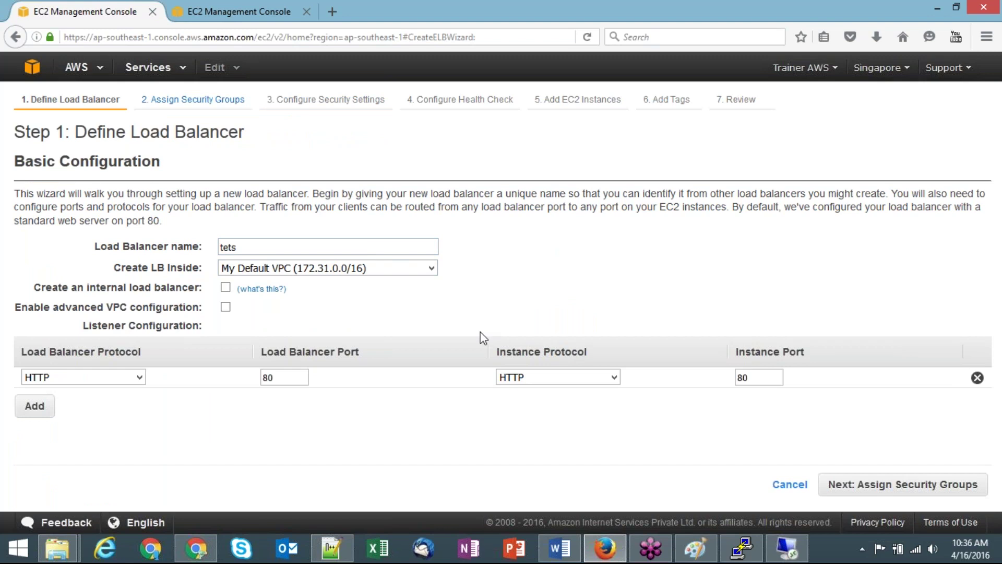
pyautogui.press('BackSpace')
pyautogui.press('BackSpace')
pyautogui.write('st')
pyautogui.click(897, 486)
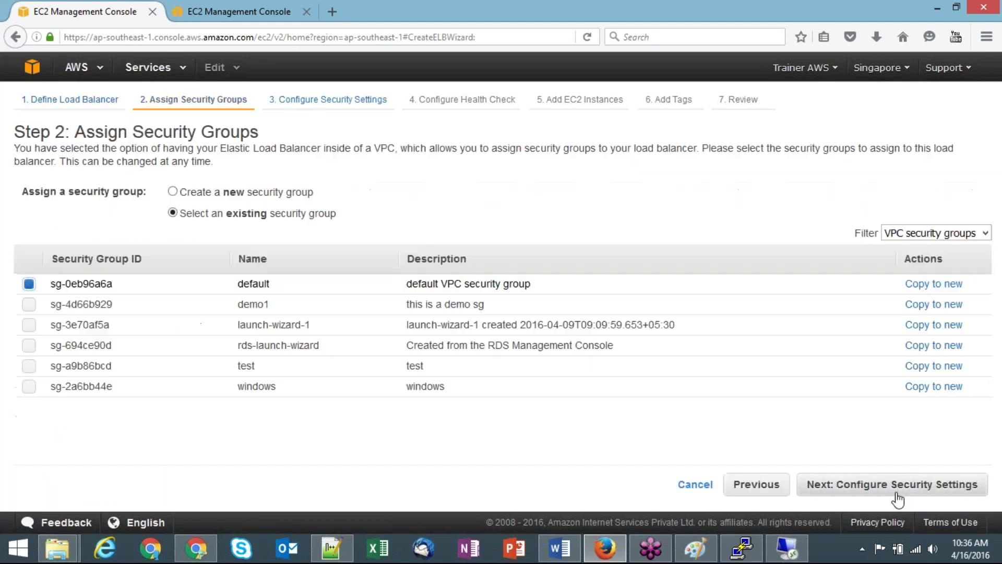
# Assign only the existing test security group and continue past the security settings to the health check configuration.
pyautogui.click(399, 368)
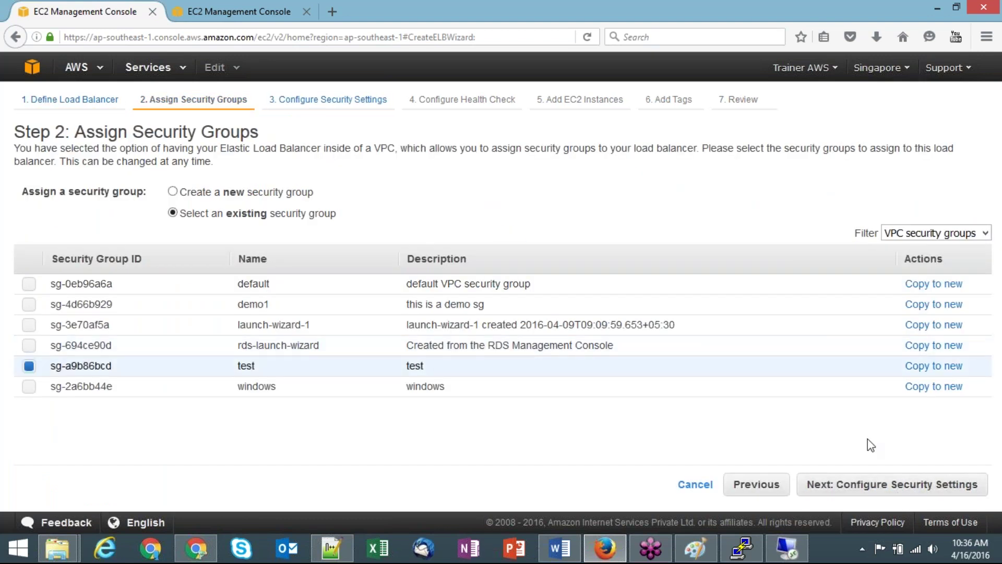
pyautogui.click(879, 483)
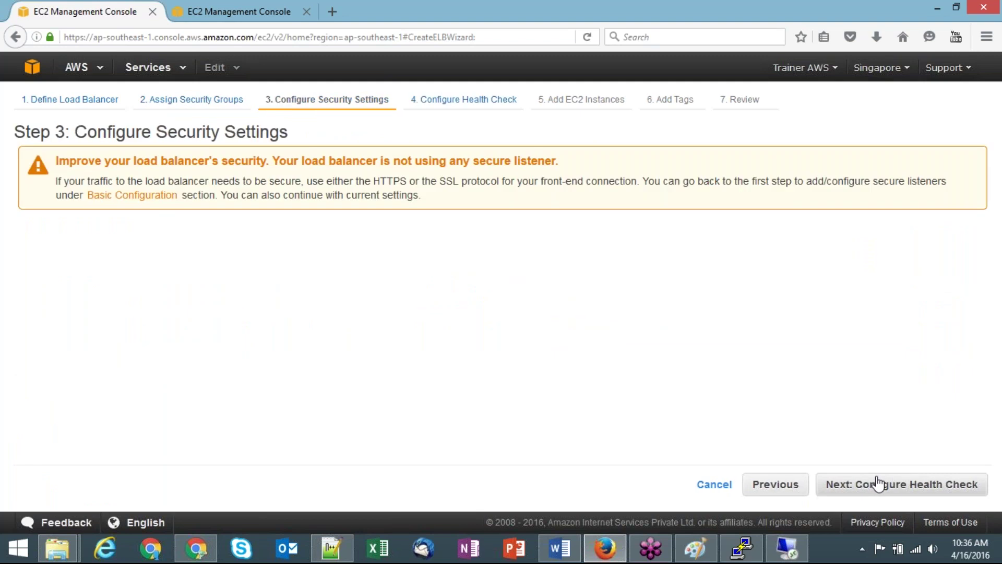
pyautogui.click(879, 483)
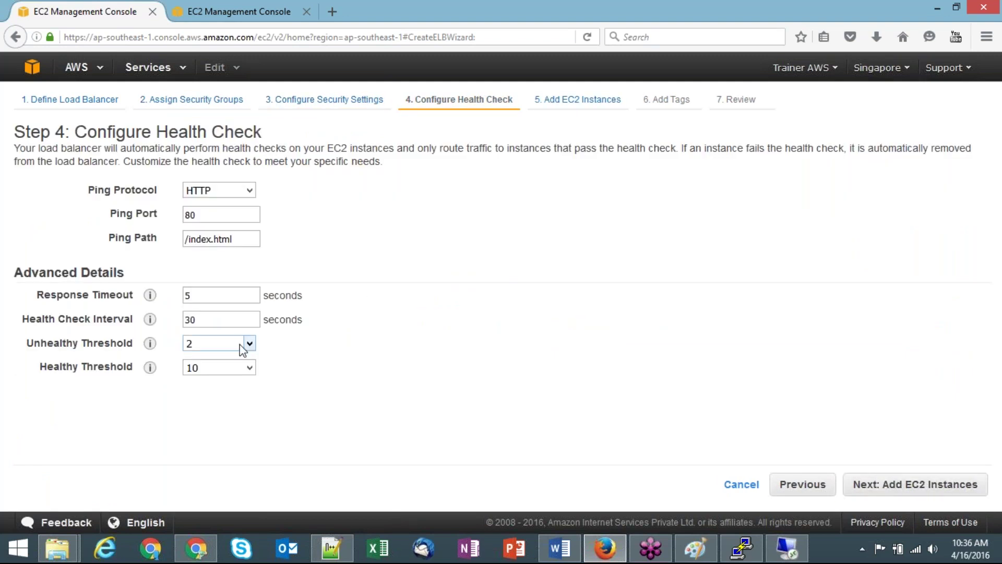
# Set the health check's healthy threshold to 3 and continue to adding EC2 instances.
pyautogui.click(250, 369)
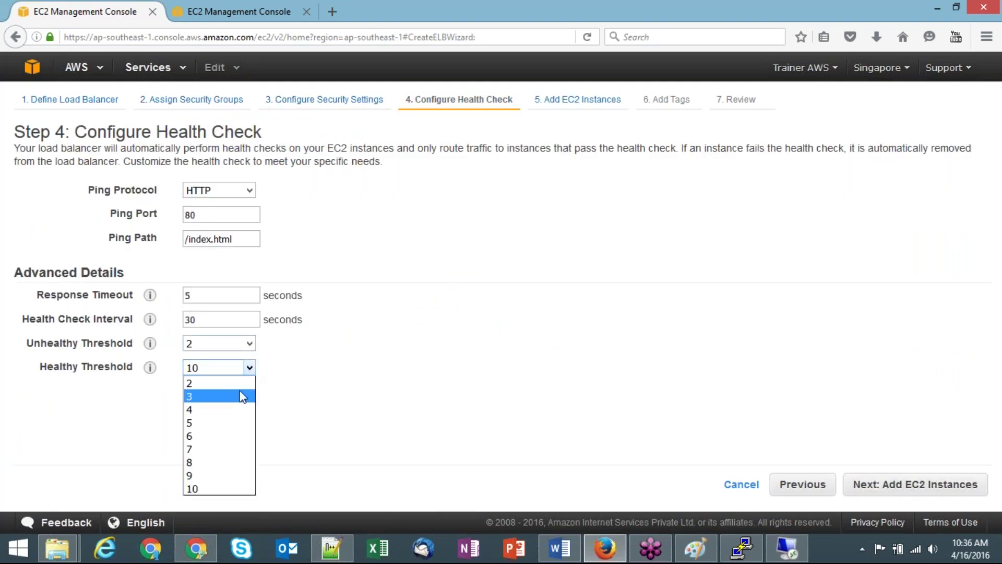
pyautogui.click(244, 396)
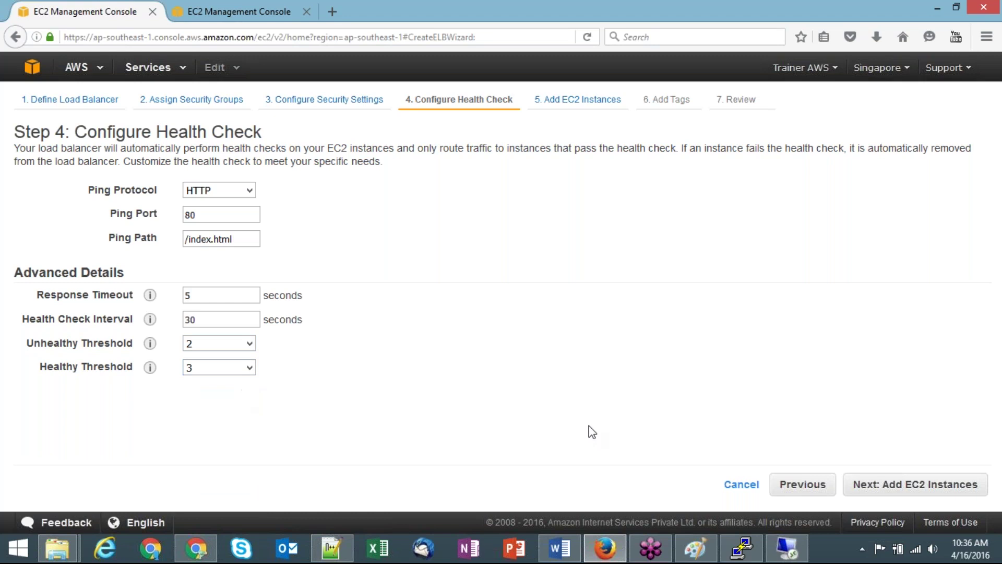
pyautogui.click(883, 492)
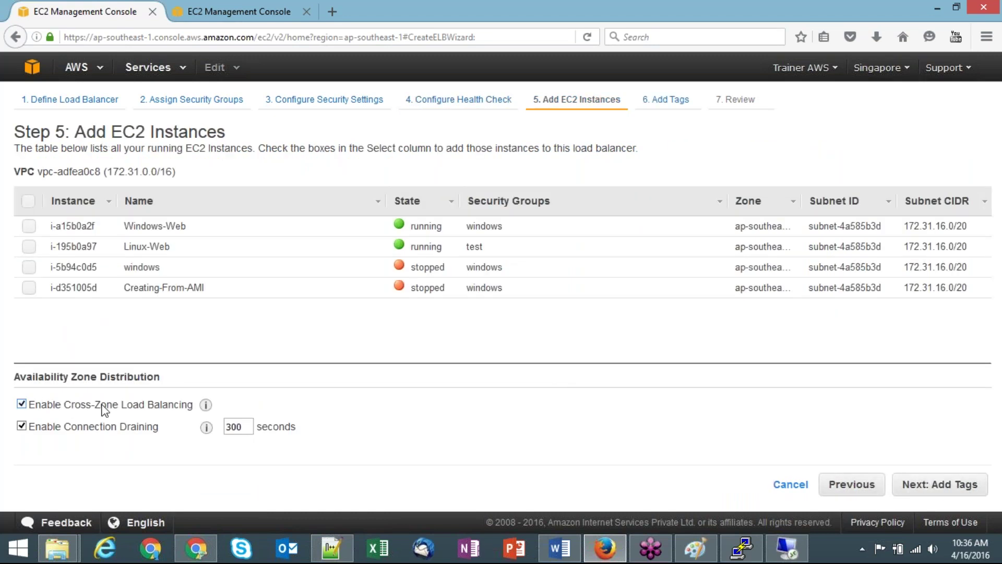
# Read the explanations of cross-zone load balancing and connection draining, and examine the draining timeout value.
pyautogui.moveTo(204, 411)
pyautogui.moveTo(207, 429)
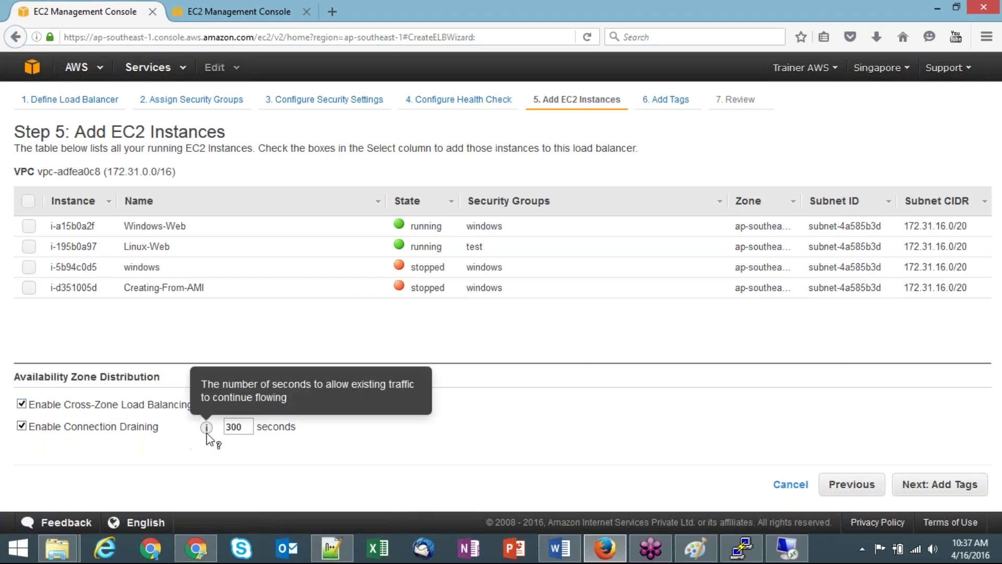
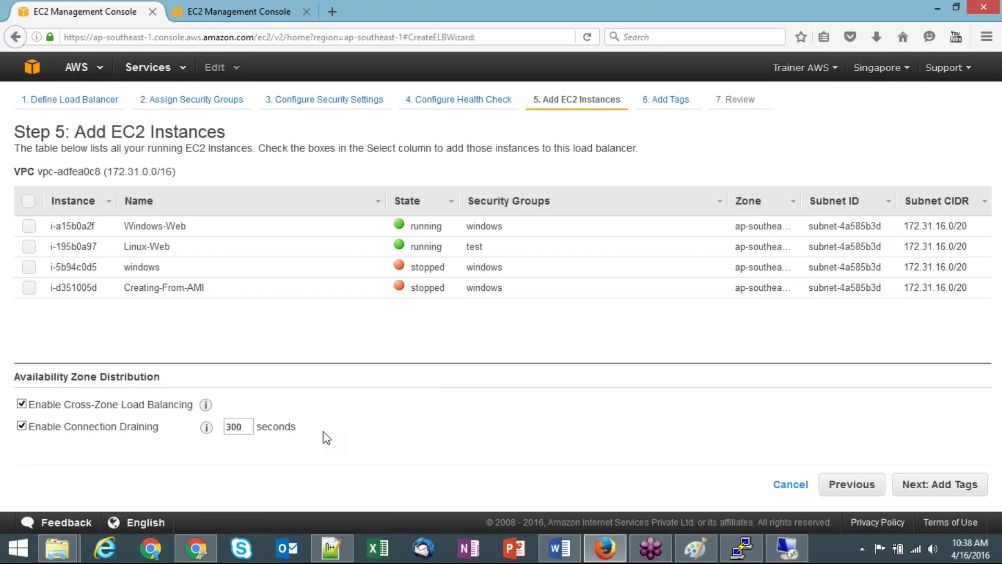
pyautogui.click(246, 426)
pyautogui.moveTo(207, 429)
pyautogui.doubleClick(247, 427)
pyautogui.press('Right')
pyautogui.doubleClick(245, 426)
pyautogui.click(413, 447)
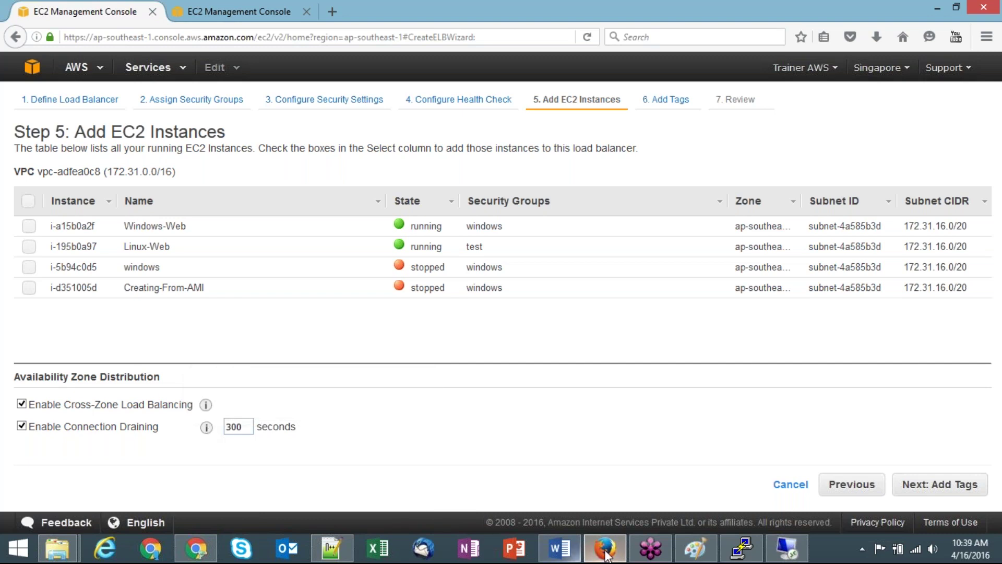
# Switch to Paint, start a blank canvas without saving the old sketch, and draw three black stick-figure users along the left side.
pyautogui.click(680, 557)
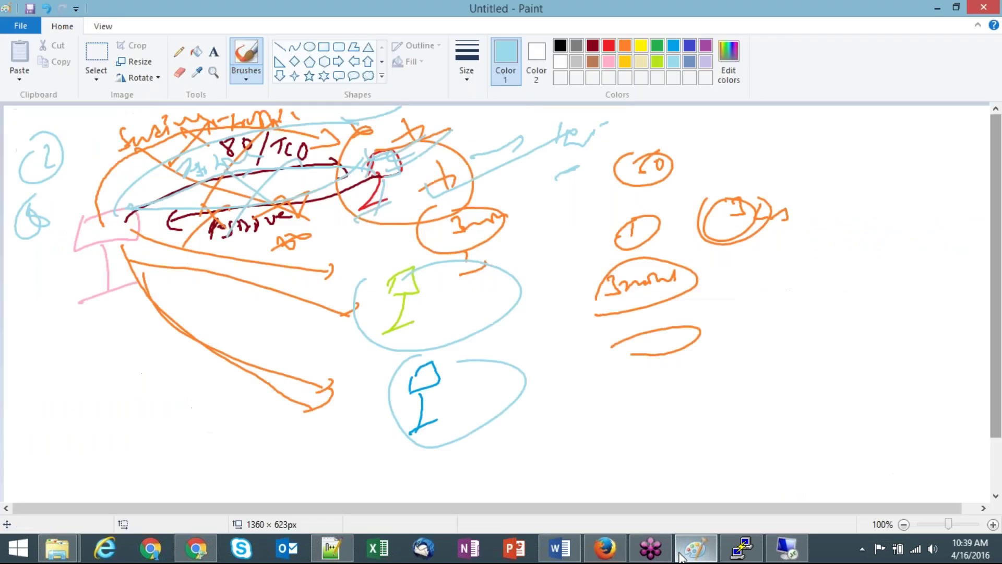
pyautogui.hotkey('ctrl', 'n')
pyautogui.press('n')
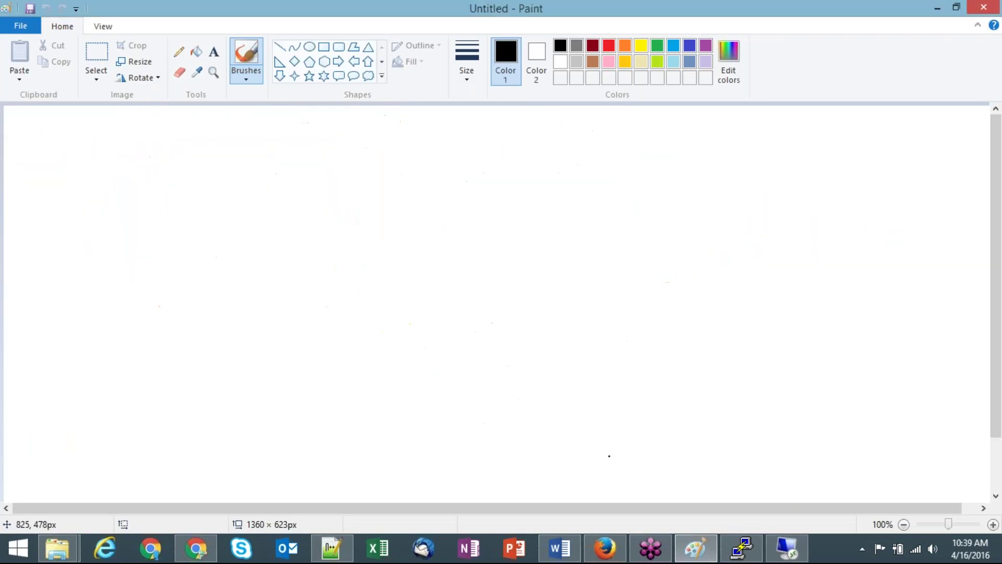
pyautogui.moveTo(72, 239)
pyautogui.mouseDown()
pyautogui.moveTo(87, 242)
pyautogui.moveTo(90, 295)
pyautogui.mouseUp()
pyautogui.moveTo(54, 316)
pyautogui.mouseDown()
pyautogui.moveTo(114, 298)
pyautogui.moveTo(89, 322)
pyautogui.mouseUp()
pyautogui.moveTo(96, 309)
pyautogui.mouseDown()
pyautogui.moveTo(109, 317)
pyautogui.moveTo(141, 390)
pyautogui.mouseUp()
pyautogui.moveTo(120, 384)
pyautogui.mouseDown()
pyautogui.moveTo(142, 369)
pyautogui.moveTo(141, 404)
pyautogui.mouseUp()
pyautogui.moveTo(151, 391); pyautogui.dragTo(173, 392)
pyautogui.moveTo(63, 128)
pyautogui.mouseDown()
pyautogui.moveTo(77, 134)
pyautogui.moveTo(83, 163)
pyautogui.mouseUp()
pyautogui.moveTo(52, 163)
pyautogui.mouseDown()
pyautogui.moveTo(84, 149)
pyautogui.moveTo(76, 179)
pyautogui.mouseUp()
pyautogui.moveTo(86, 176); pyautogui.dragTo(99, 175)
# Draw a labelled load balancer box in the middle of the canvas with three black arrows leading to three servers.
pyautogui.moveTo(314, 227)
pyautogui.mouseDown()
pyautogui.moveTo(311, 191)
pyautogui.moveTo(387, 222)
pyautogui.moveTo(324, 225)
pyautogui.mouseUp()
pyautogui.moveTo(324, 203)
pyautogui.mouseDown()
pyautogui.moveTo(326, 219)
pyautogui.moveTo(337, 200)
pyautogui.moveTo(370, 200)
pyautogui.moveTo(365, 208)
pyautogui.moveTo(504, 139)
pyautogui.moveTo(541, 146)
pyautogui.mouseUp()
pyautogui.moveTo(544, 131)
pyautogui.mouseDown()
pyautogui.moveTo(564, 140)
pyautogui.moveTo(566, 165)
pyautogui.mouseUp()
pyautogui.moveTo(437, 229); pyautogui.dragTo(524, 222)
pyautogui.moveTo(526, 229); pyautogui.dragTo(543, 215)
pyautogui.moveTo(562, 205)
pyautogui.mouseDown()
pyautogui.moveTo(580, 222)
pyautogui.moveTo(579, 244)
pyautogui.mouseUp()
pyautogui.moveTo(447, 298); pyautogui.dragTo(522, 314)
pyautogui.moveTo(533, 289); pyautogui.dragTo(547, 323)
pyautogui.moveTo(574, 289)
pyautogui.mouseDown()
pyautogui.moveTo(604, 285)
pyautogui.moveTo(593, 331)
pyautogui.mouseUp()
# Connect each user through the load balancer box to its own server with black, red and orange lines.
pyautogui.moveTo(86, 172); pyautogui.dragTo(305, 182)
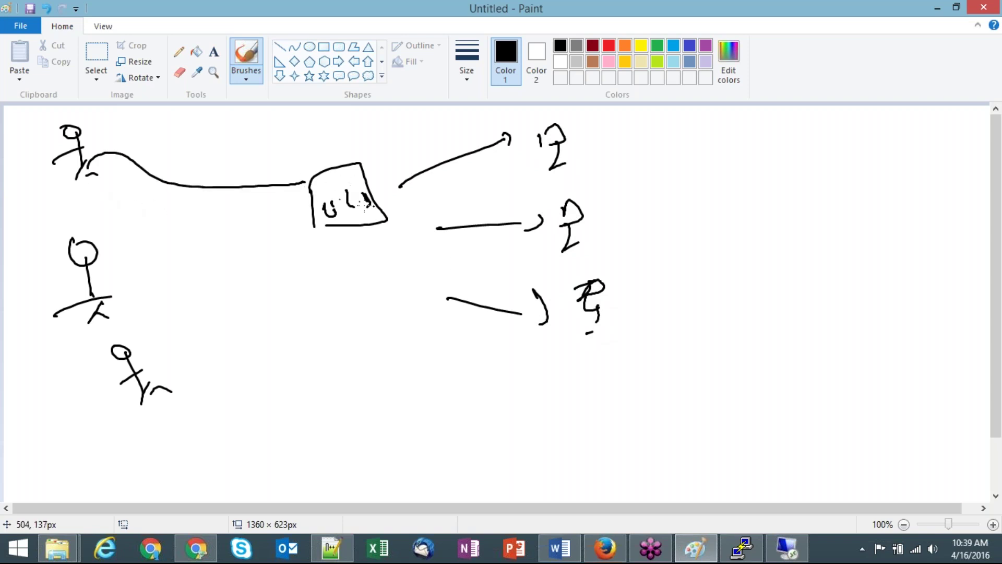
pyautogui.moveTo(338, 186); pyautogui.dragTo(410, 163)
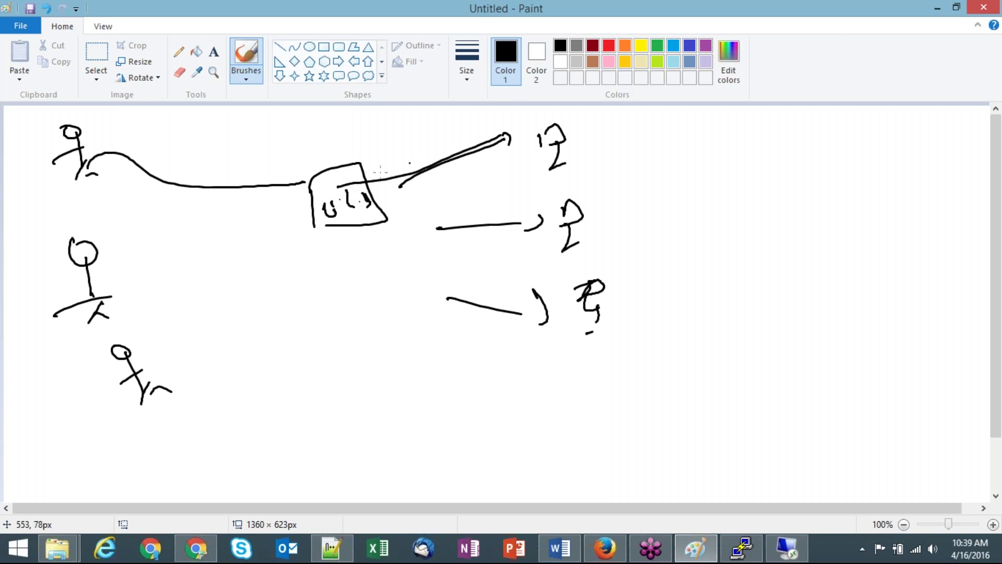
pyautogui.click(608, 45)
pyautogui.moveTo(104, 270)
pyautogui.mouseDown()
pyautogui.moveTo(303, 200)
pyautogui.moveTo(479, 232)
pyautogui.moveTo(572, 229)
pyautogui.mouseUp()
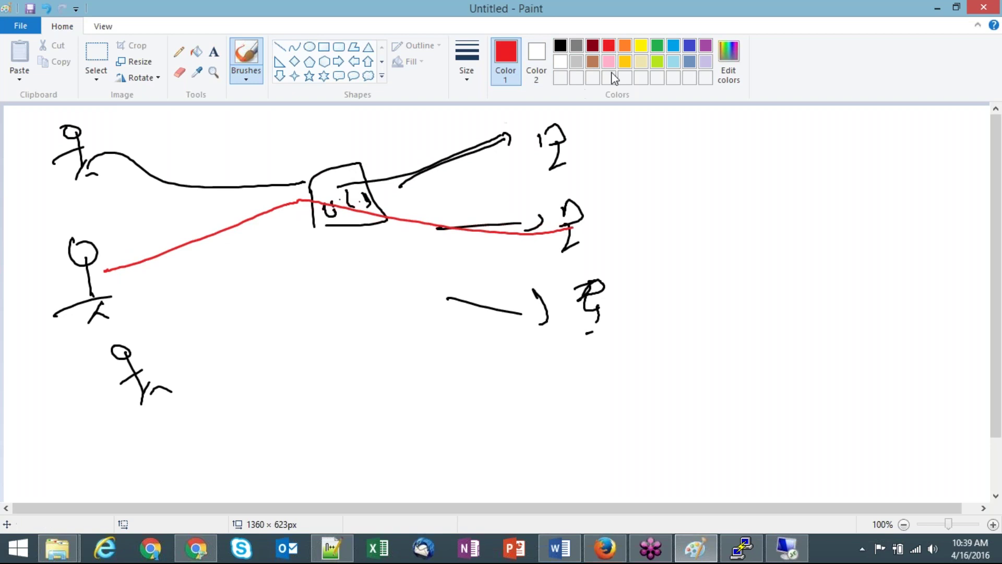
pyautogui.click(625, 46)
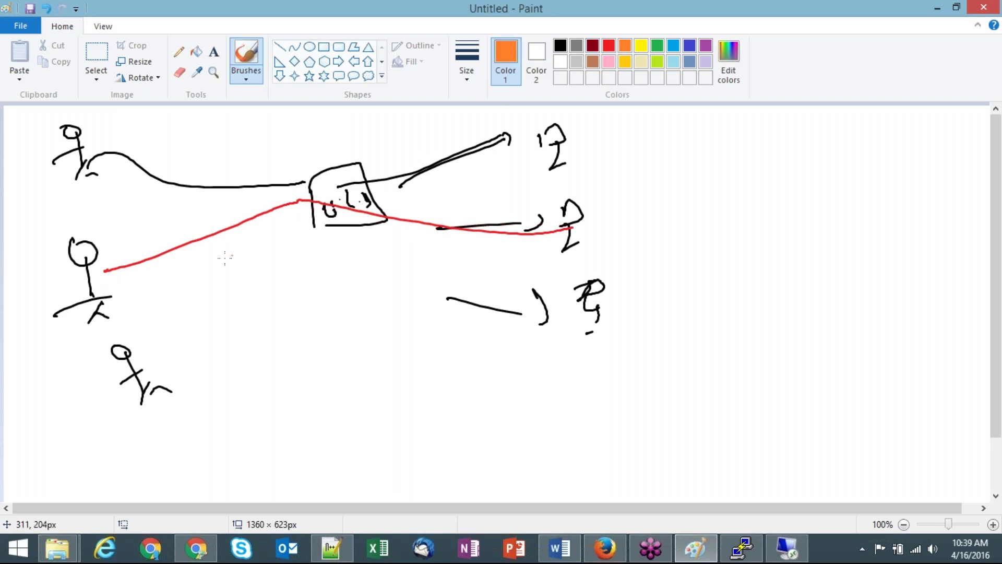
pyautogui.moveTo(173, 364)
pyautogui.mouseDown()
pyautogui.moveTo(237, 282)
pyautogui.moveTo(315, 225)
pyautogui.moveTo(519, 306)
pyautogui.mouseUp()
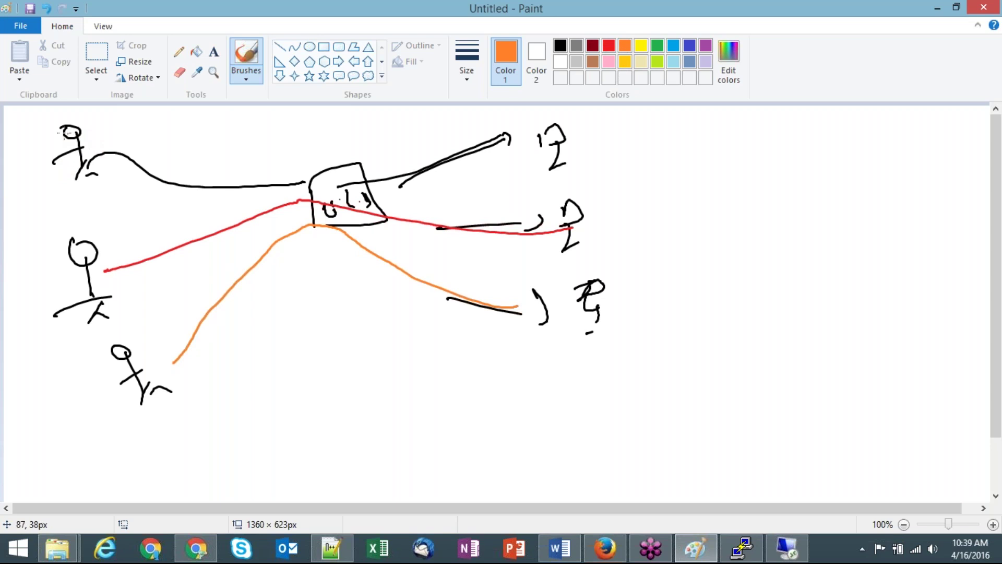
# Circle the first user and first server in orange, and mark that server and its connection with orange and red crosses.
pyautogui.moveTo(51, 129); pyautogui.dragTo(98, 137)
pyautogui.moveTo(515, 124); pyautogui.dragTo(545, 133)
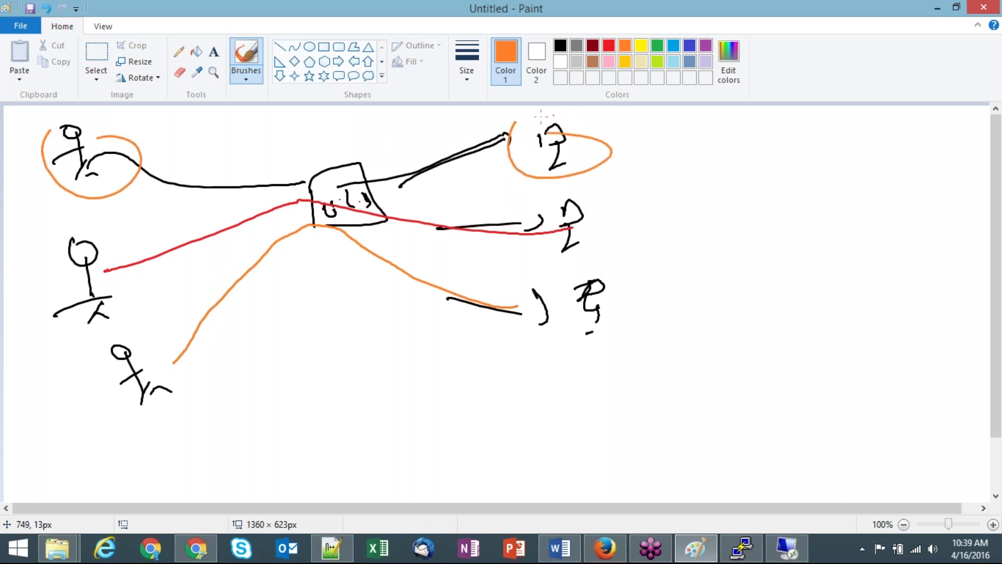
pyautogui.moveTo(479, 122)
pyautogui.mouseDown()
pyautogui.moveTo(493, 120)
pyautogui.moveTo(457, 150)
pyautogui.mouseUp()
pyautogui.click(608, 45)
pyautogui.click(451, 137)
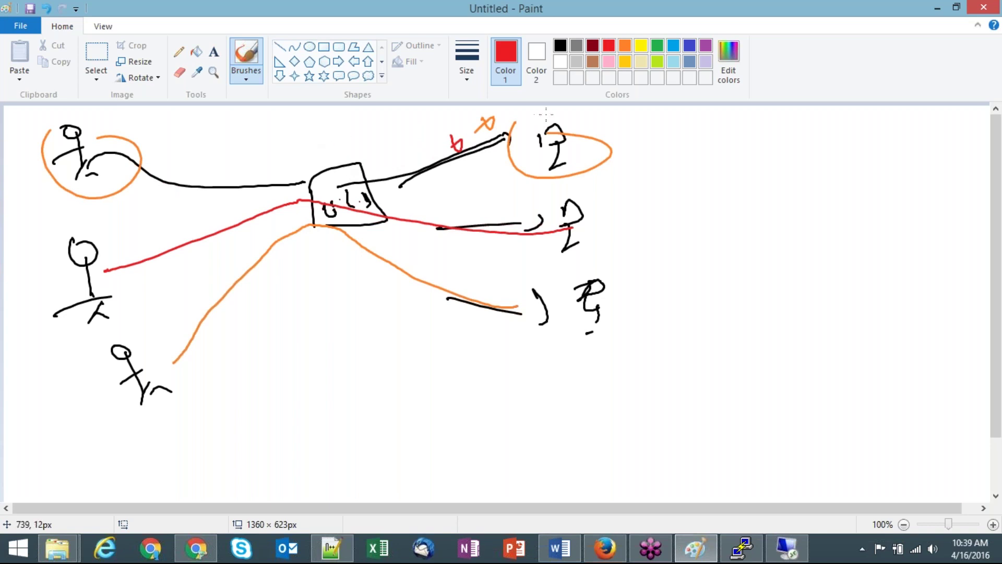
pyautogui.moveTo(517, 123); pyautogui.dragTo(631, 150)
pyautogui.moveTo(527, 136); pyautogui.dragTo(544, 149)
pyautogui.moveTo(558, 139); pyautogui.dragTo(522, 157)
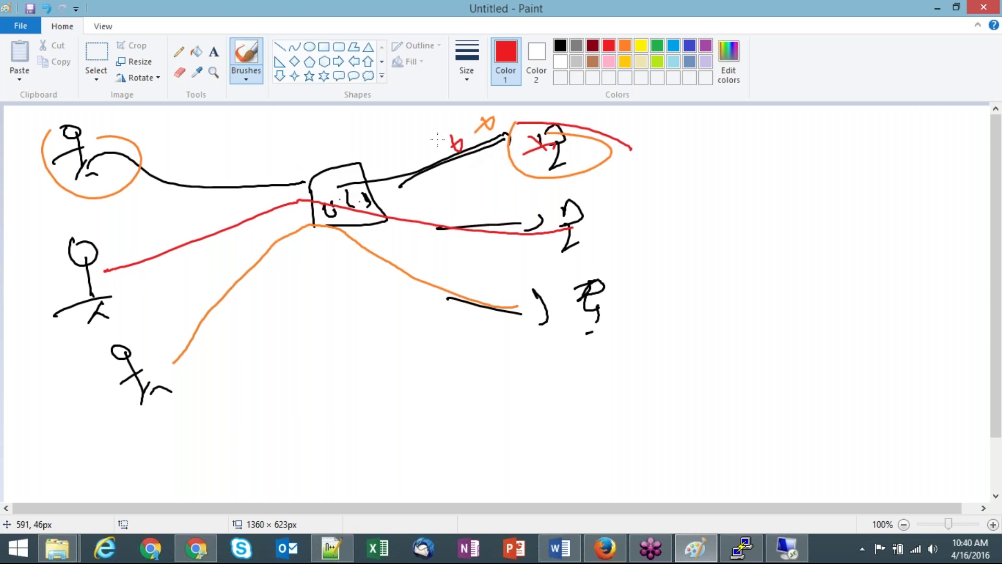
# Switch to the EC2 console in Firefox to reread the connection draining explanation, and return to Paint.
pyautogui.click(616, 552)
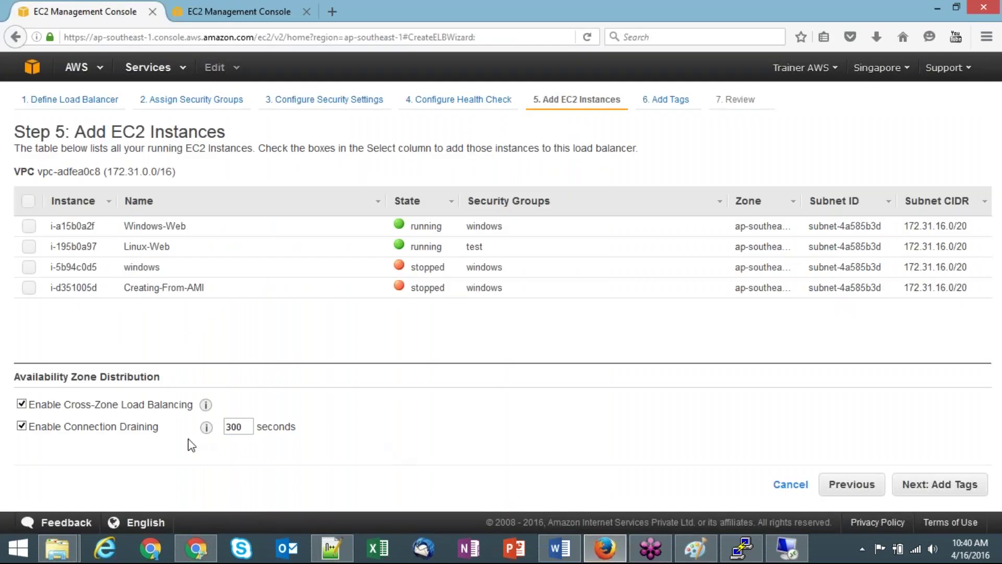
pyautogui.moveTo(207, 428)
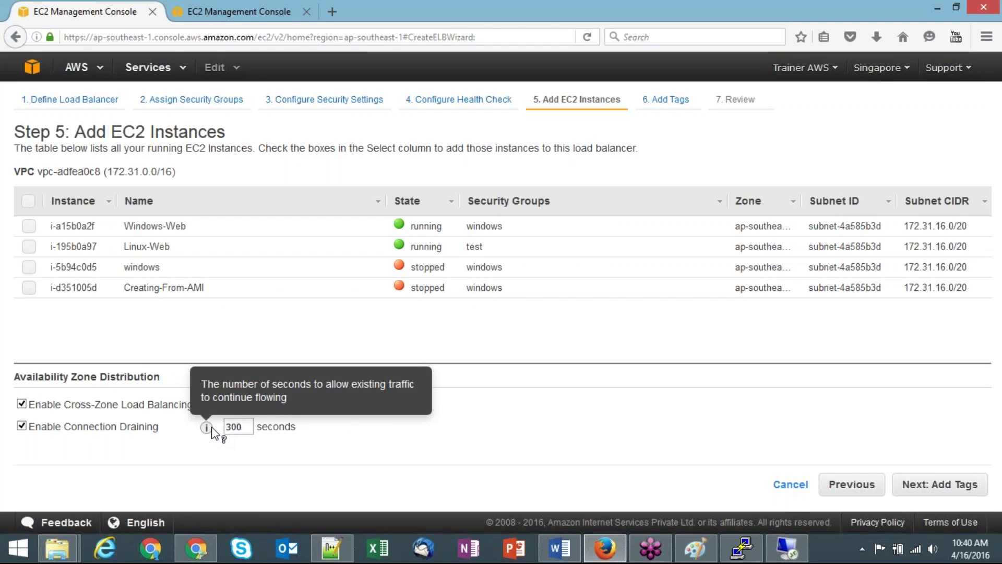
pyautogui.click(606, 548)
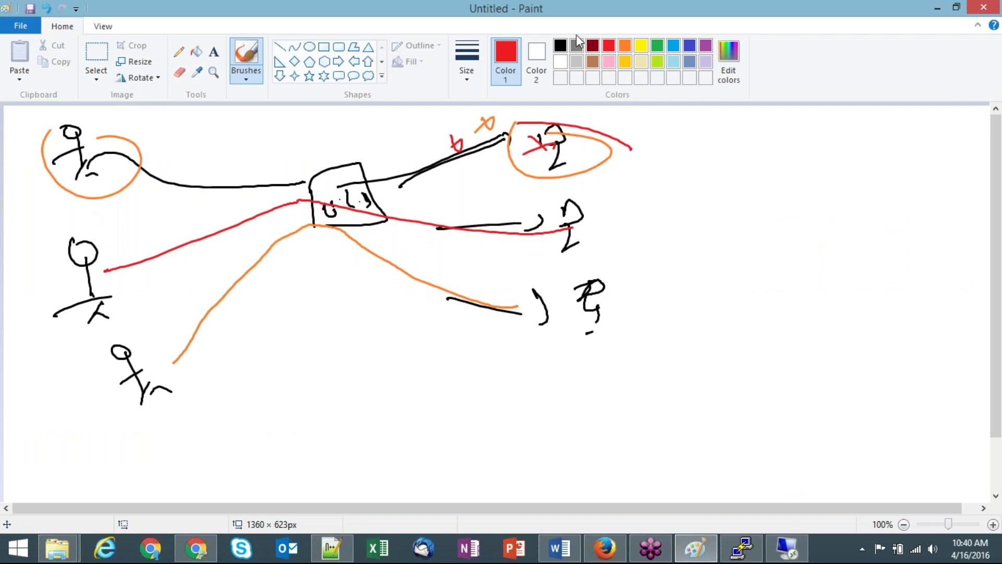
# Draw a fourth stick-figure user in black below the others and connect it to the load balancer box.
pyautogui.click(561, 47)
pyautogui.moveTo(261, 391)
pyautogui.mouseDown()
pyautogui.moveTo(252, 400)
pyautogui.moveTo(287, 444)
pyautogui.mouseUp()
pyautogui.moveTo(271, 429); pyautogui.dragTo(245, 460)
pyautogui.moveTo(271, 415)
pyautogui.mouseDown()
pyautogui.moveTo(256, 389)
pyautogui.moveTo(307, 240)
pyautogui.mouseUp()
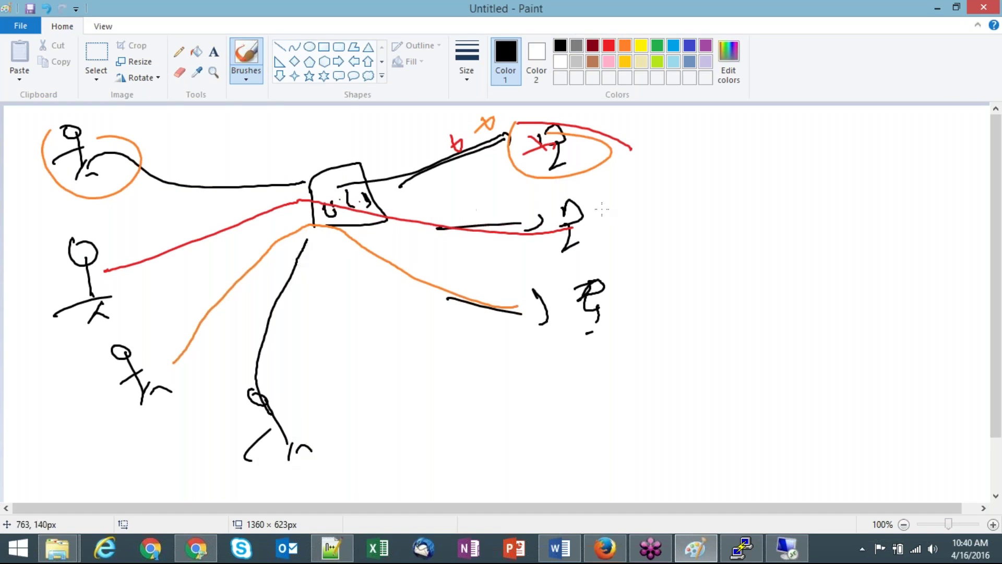
# Circle the second and third servers in black and cross out the end of the first server's connection.
pyautogui.click(544, 207)
pyautogui.click(543, 285)
pyautogui.moveTo(620, 264); pyautogui.dragTo(568, 269)
pyautogui.moveTo(570, 201); pyautogui.dragTo(540, 217)
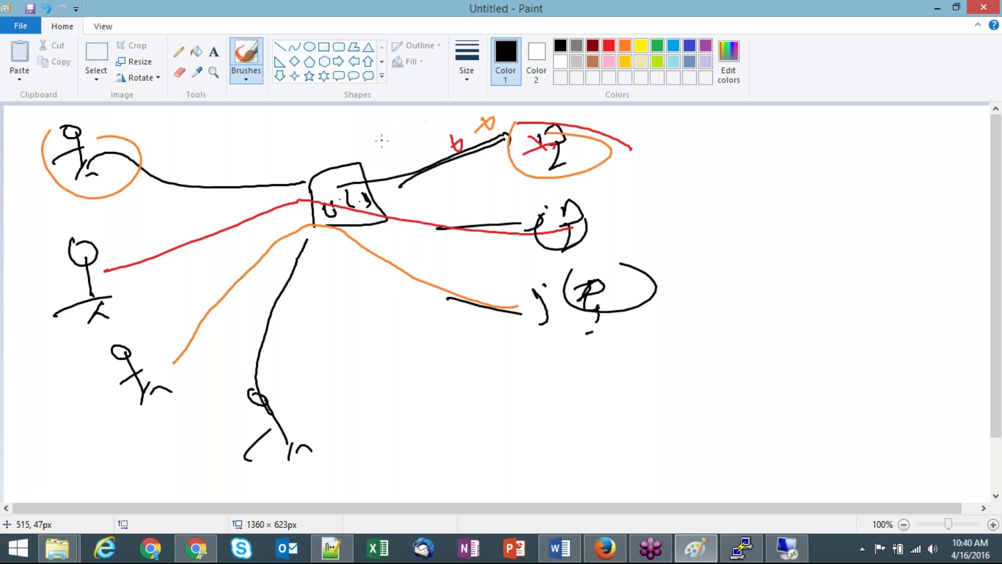
pyautogui.moveTo(523, 121)
pyautogui.mouseDown()
pyautogui.moveTo(503, 131)
pyautogui.moveTo(517, 131)
pyautogui.mouseUp()
# Switch to the EC2 console in Firefox, set the connection draining timeout to 30 seconds, and return to Paint.
pyautogui.click(607, 556)
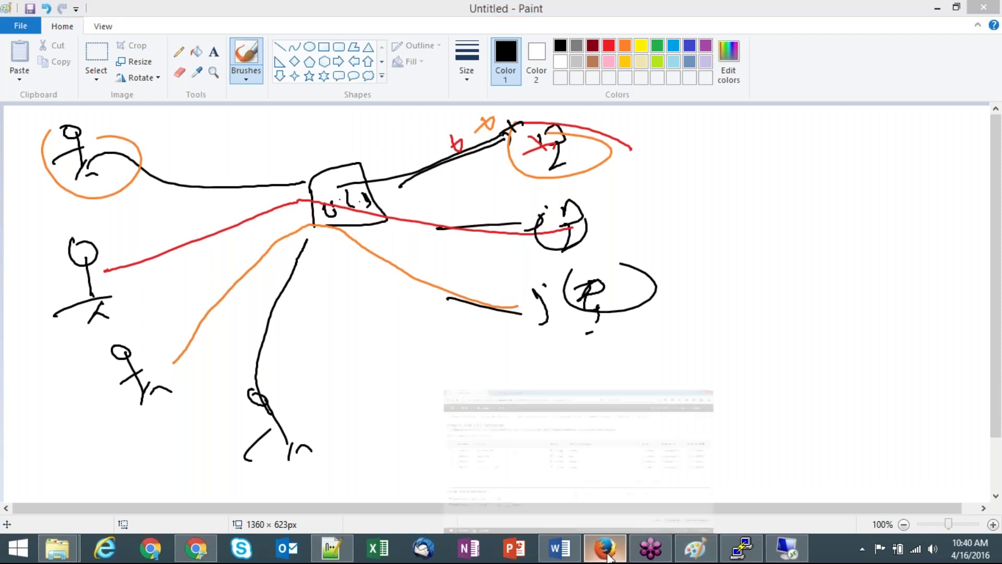
pyautogui.press('BackSpace')
pyautogui.press('BackSpace')
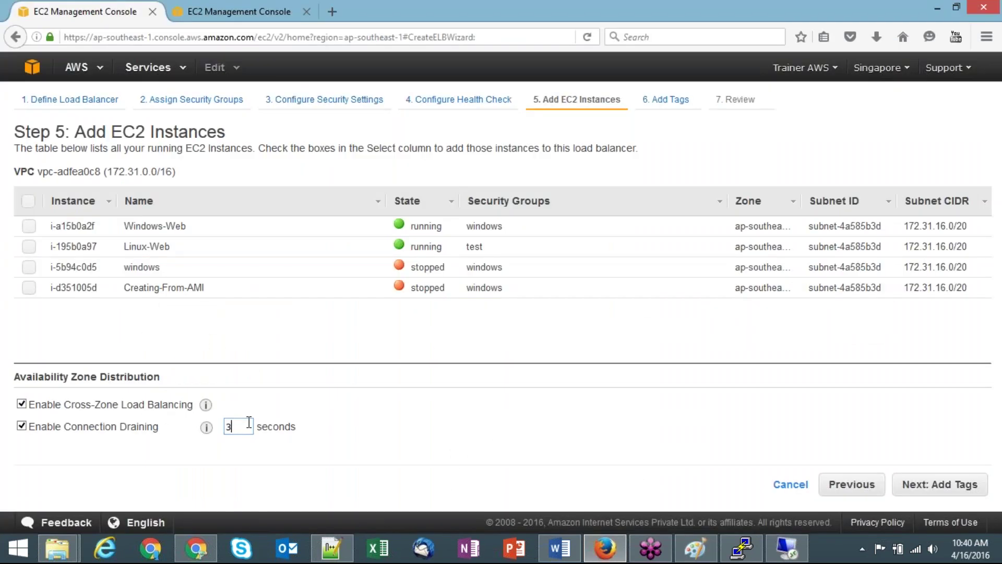
pyautogui.press('BackSpace')
pyautogui.write('30')
pyautogui.click(937, 9)
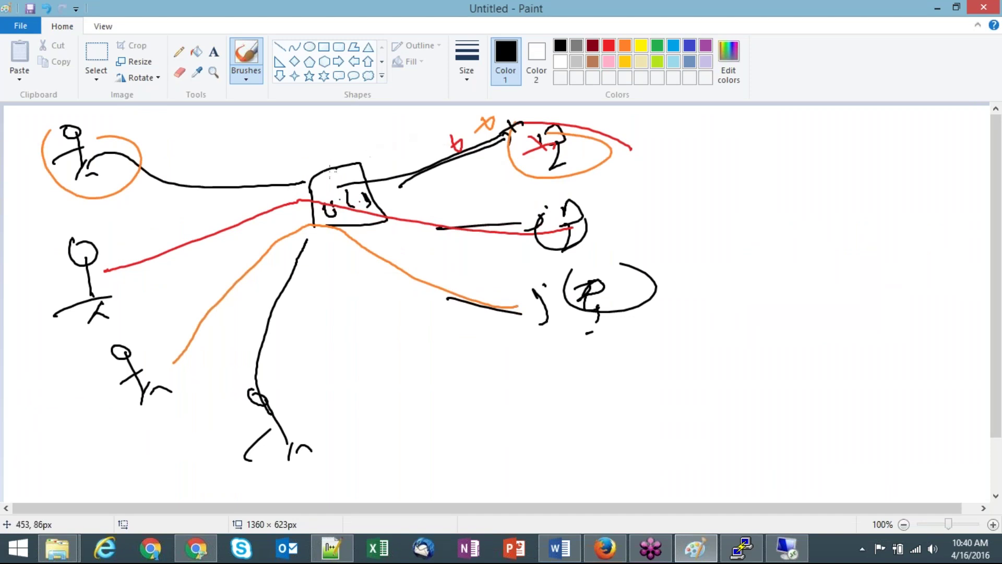
# Circle the first server in black and draw black lines from the load balancer box to the second and third servers.
pyautogui.moveTo(506, 127)
pyautogui.mouseDown()
pyautogui.moveTo(490, 157)
pyautogui.moveTo(500, 130)
pyautogui.mouseUp()
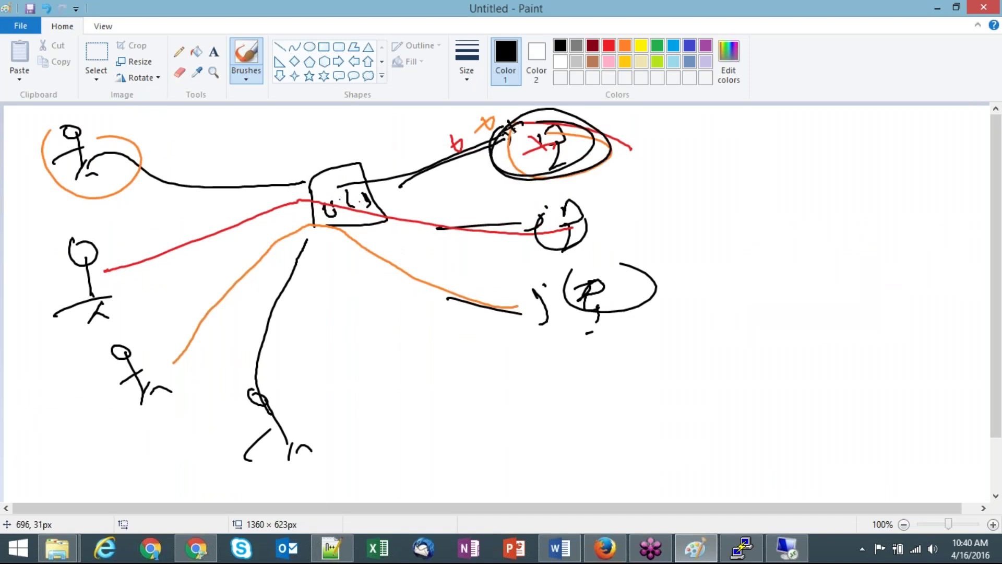
pyautogui.moveTo(311, 180)
pyautogui.mouseDown()
pyautogui.moveTo(481, 230)
pyautogui.moveTo(519, 224)
pyautogui.mouseUp()
pyautogui.moveTo(332, 194)
pyautogui.mouseDown()
pyautogui.moveTo(481, 268)
pyautogui.moveTo(553, 266)
pyautogui.mouseUp()
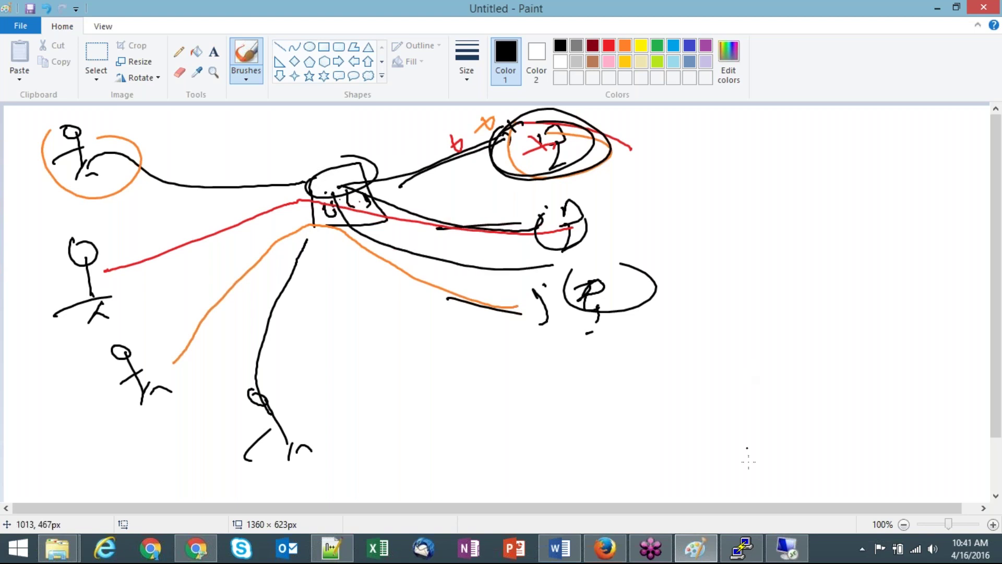
# Switch to the EC2 console in Firefox and cancel the load balancer creation wizard.
pyautogui.click(610, 558)
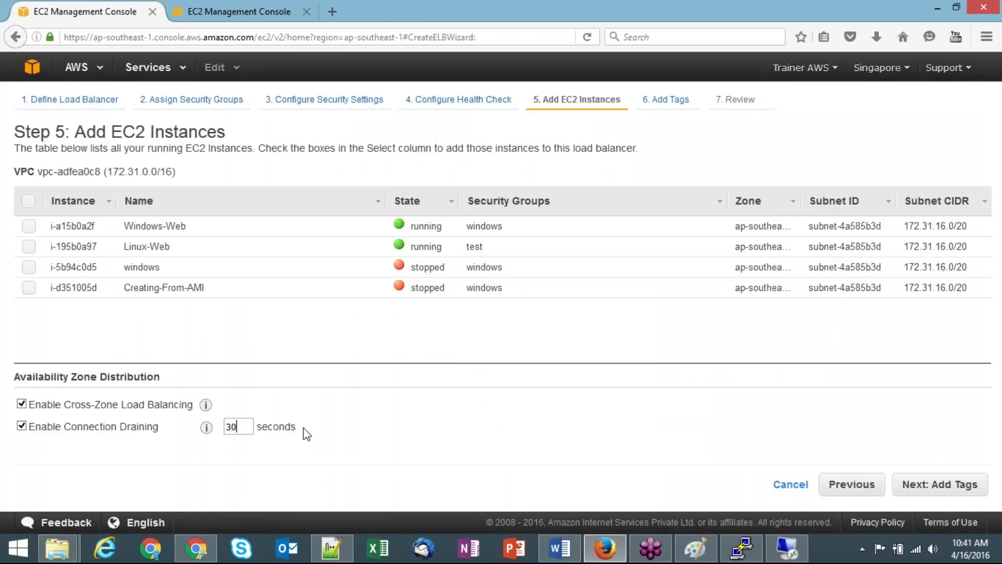
pyautogui.click(789, 484)
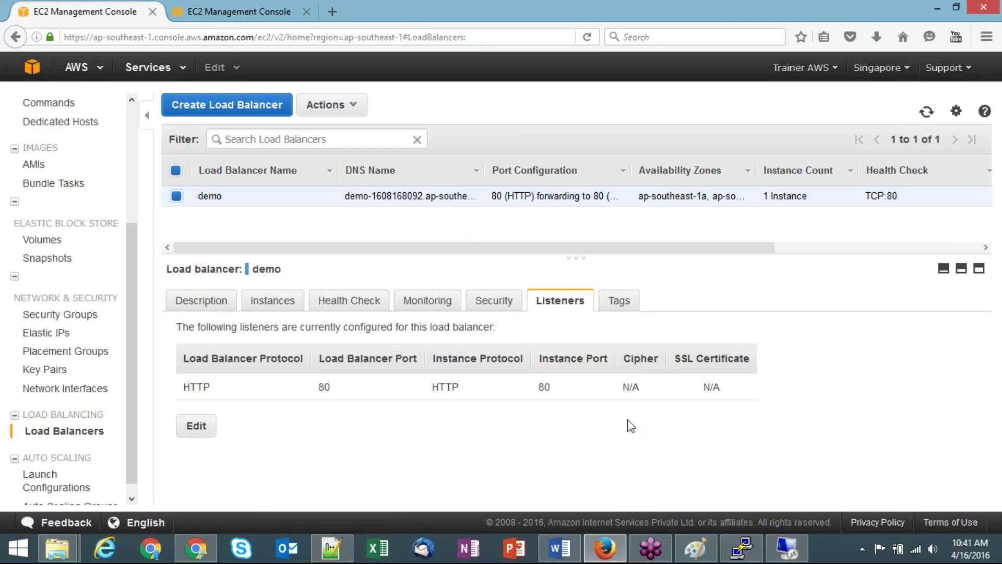
# Switch to the Windows server's remote desktop, close the Add Roles and Features Wizard and Server Manager, and minimize the session.
pyautogui.click(786, 548)
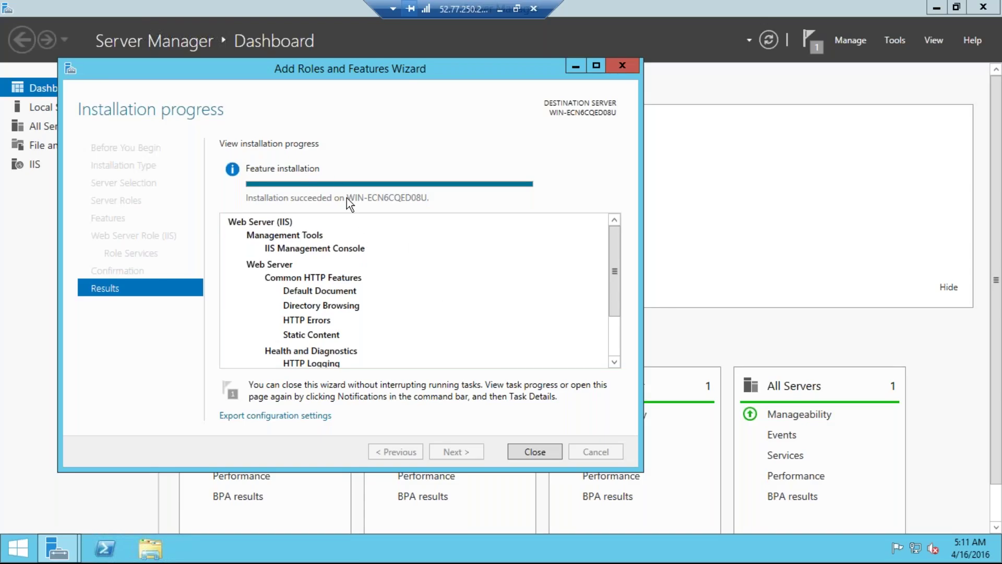
pyautogui.click(545, 449)
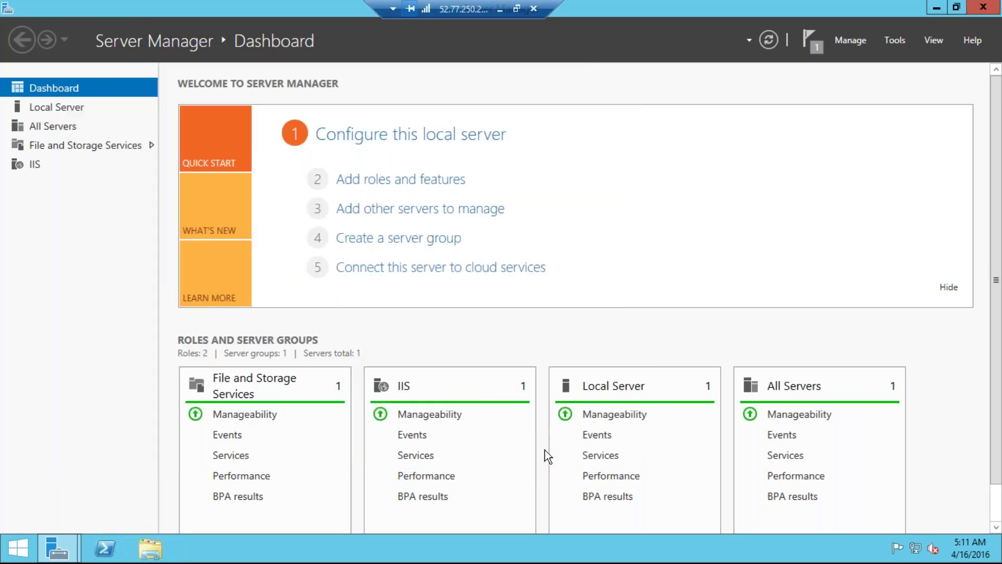
pyautogui.click(985, 7)
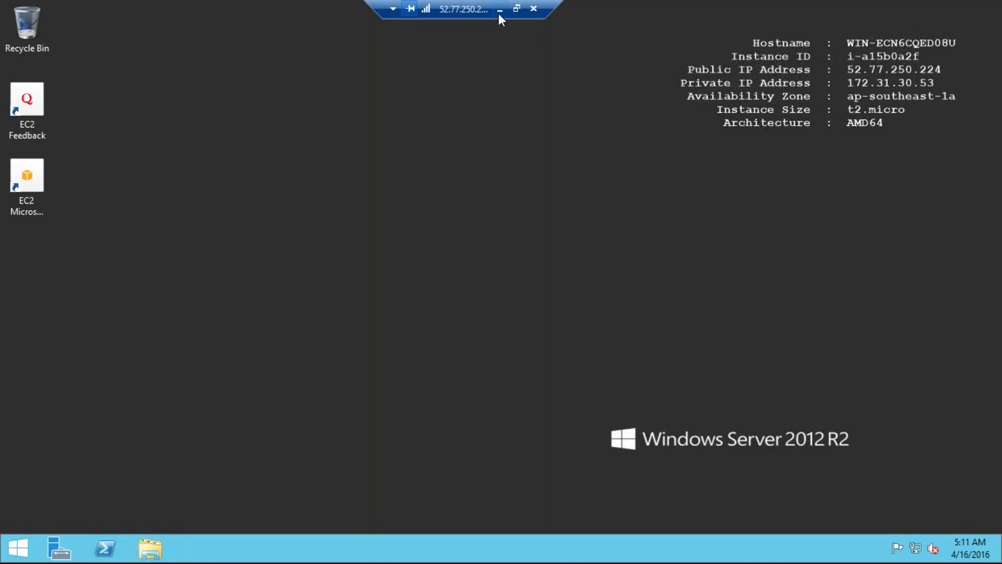
pyautogui.click(499, 13)
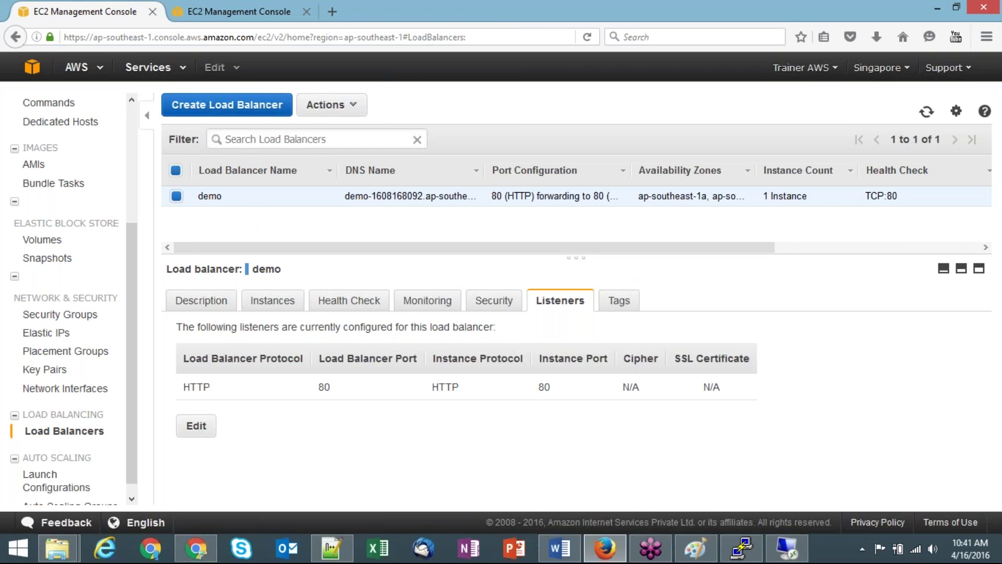
# Copy the Windows-Web instance's public IP from the EC2 instances page and open it in a new browser tab.
pyautogui.hotkey('ctrl', 'Tab')
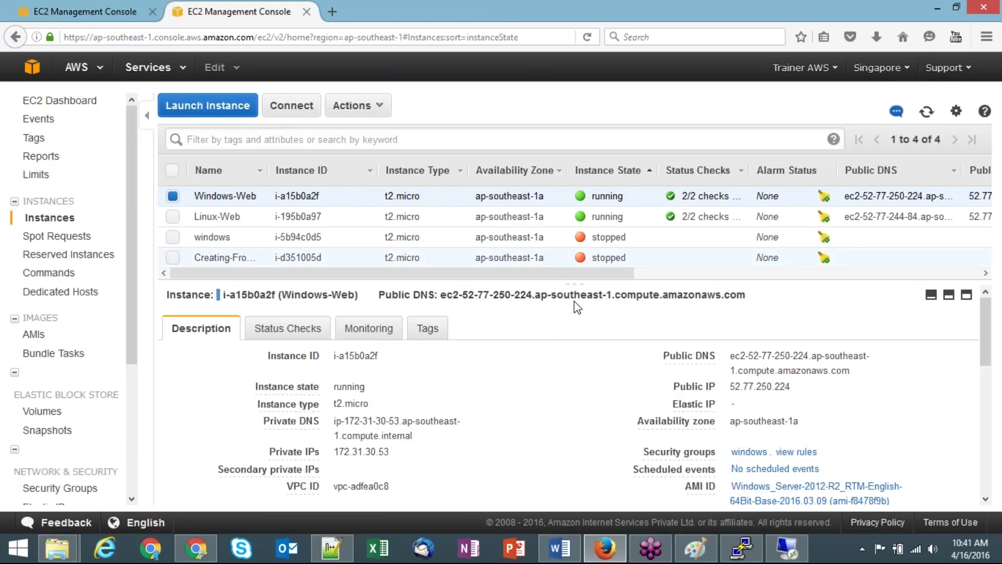
pyautogui.doubleClick(746, 393)
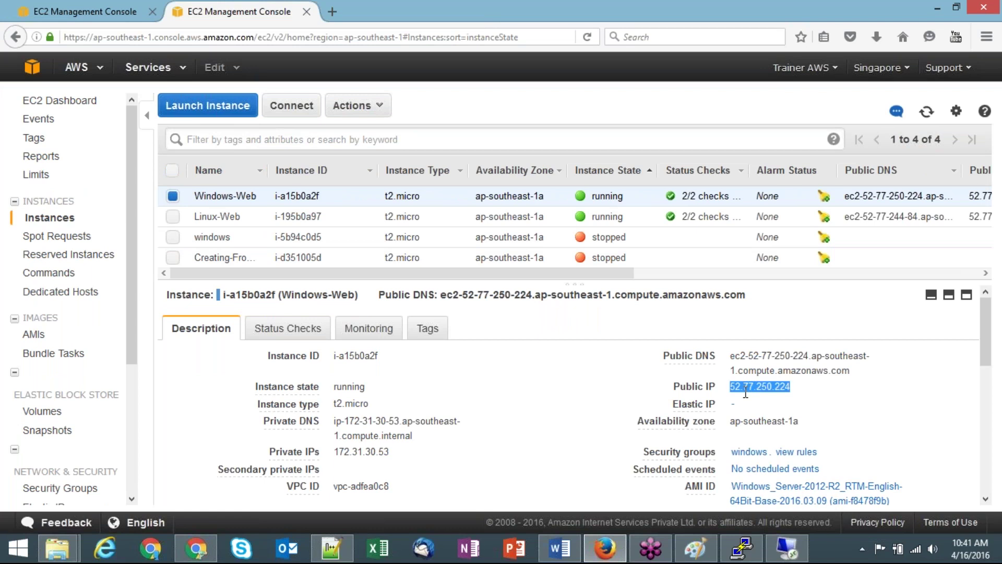
pyautogui.hotkey('ctrl', 'c')
pyautogui.hotkey('ctrl', 't')
pyautogui.hotkey('ctrl', 'v')
pyautogui.press('Return')
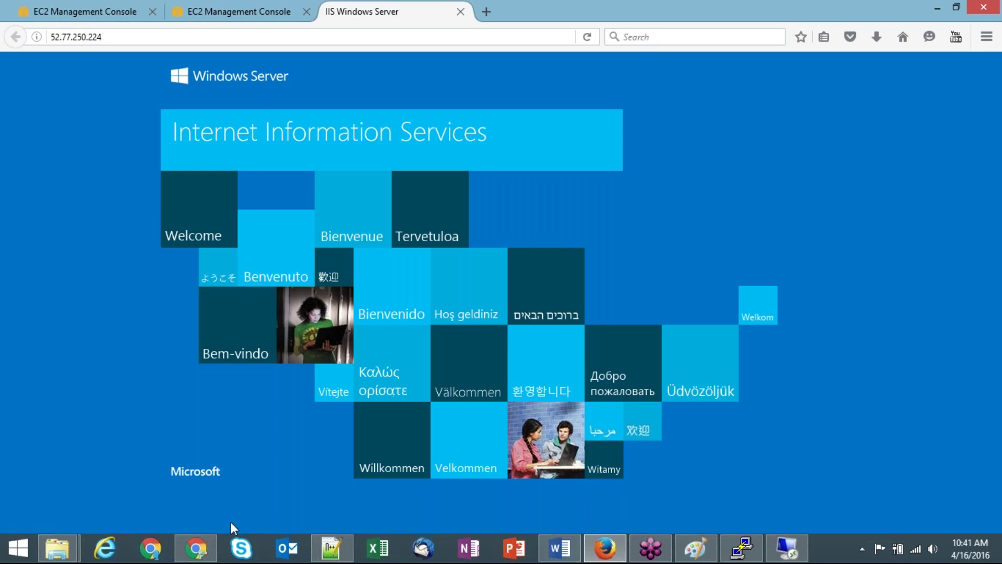
# Switch to Chrome and load templated.co in place of the SliceMaker free web page templates site.
pyautogui.click(205, 557)
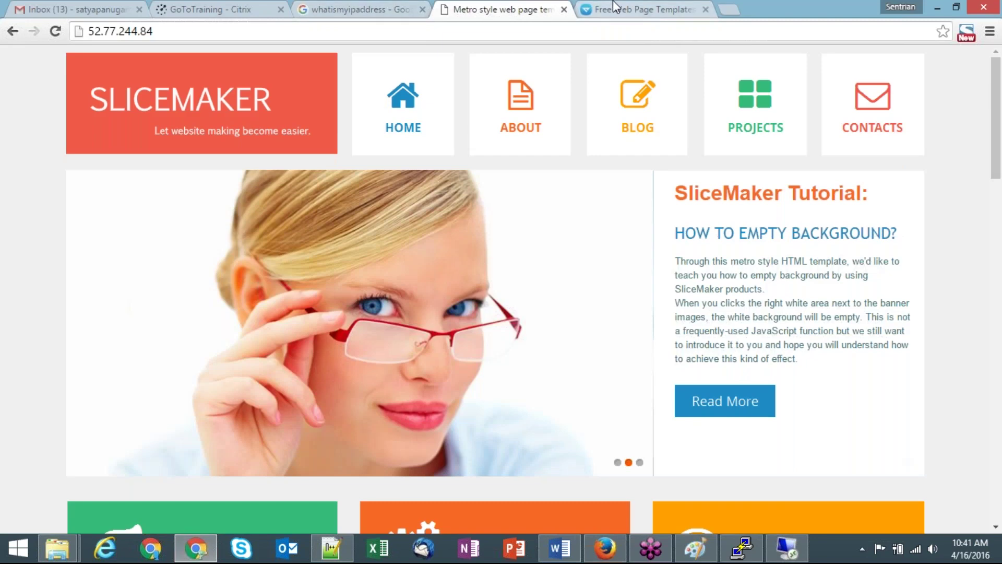
pyautogui.click(614, 7)
pyautogui.click(485, 8)
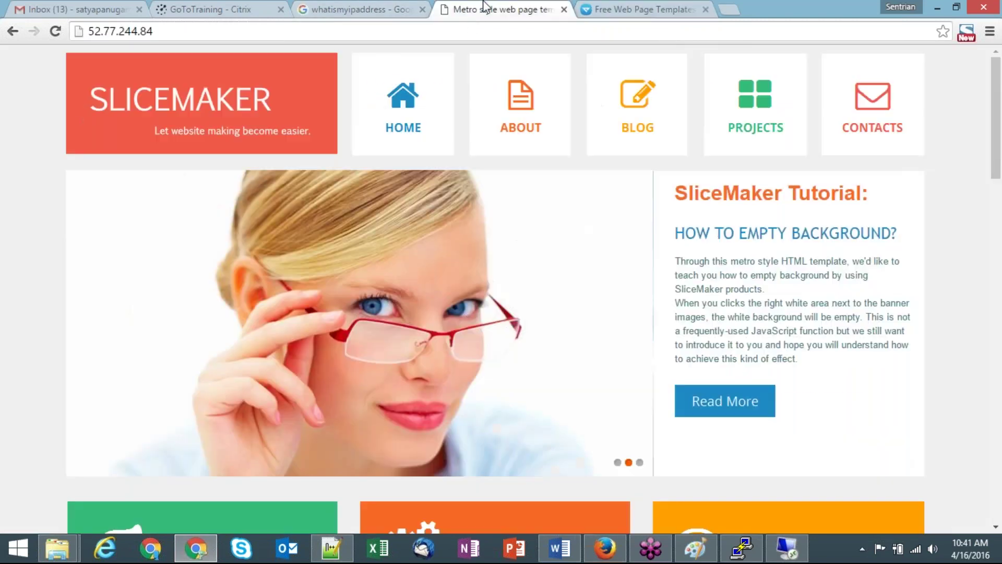
pyautogui.click(647, 5)
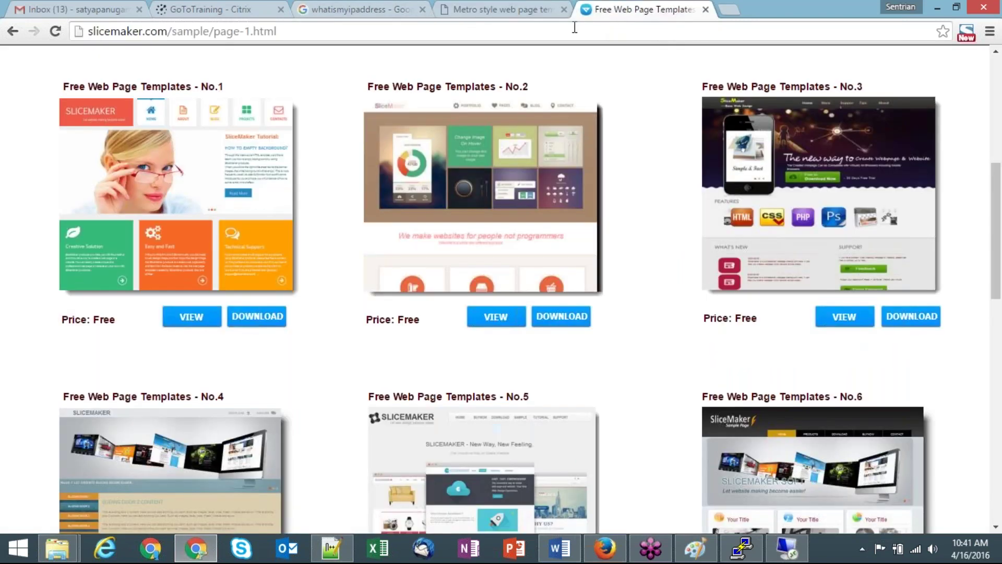
pyautogui.click(575, 30)
pyautogui.write('te')
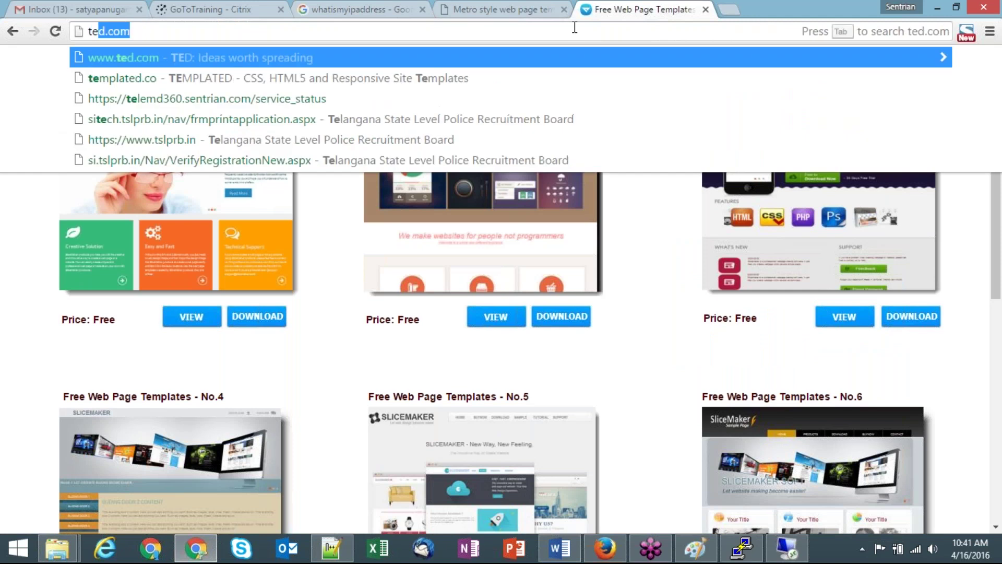
pyautogui.press('Down')
pyautogui.press('Return')
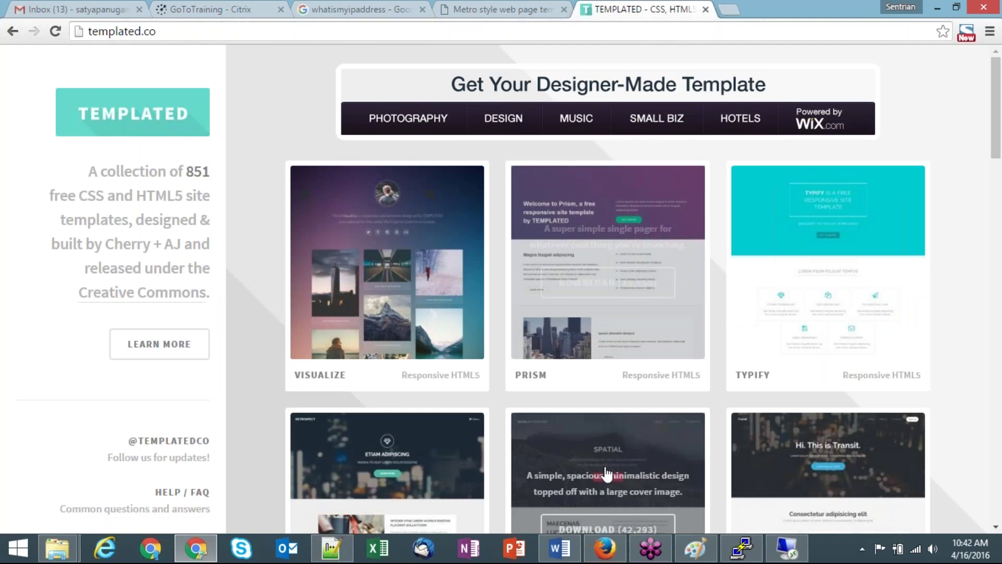
# Download the Retrospect template and show templated-retrospect.zip in its Downloads folder.
pyautogui.click(384, 531)
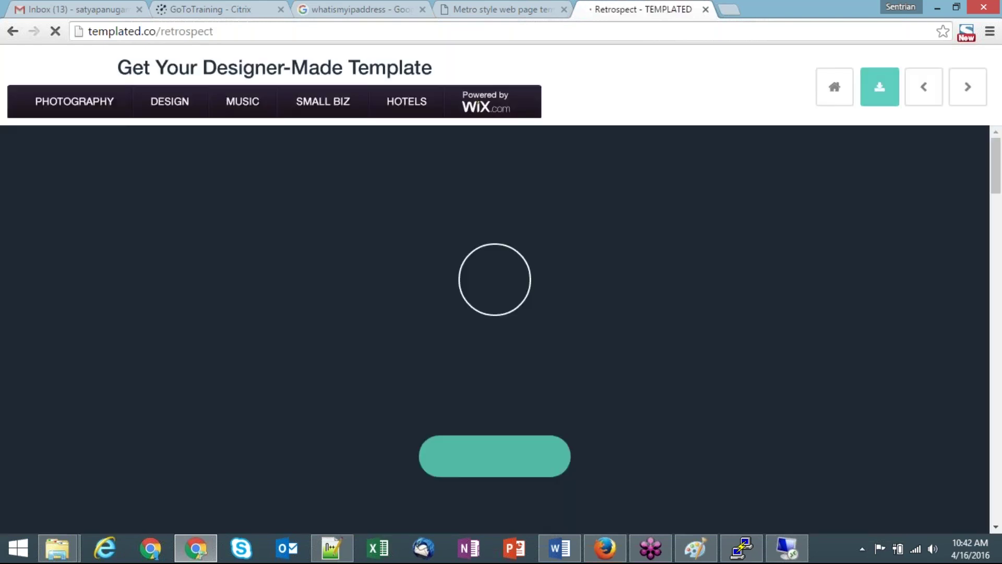
pyautogui.click(893, 86)
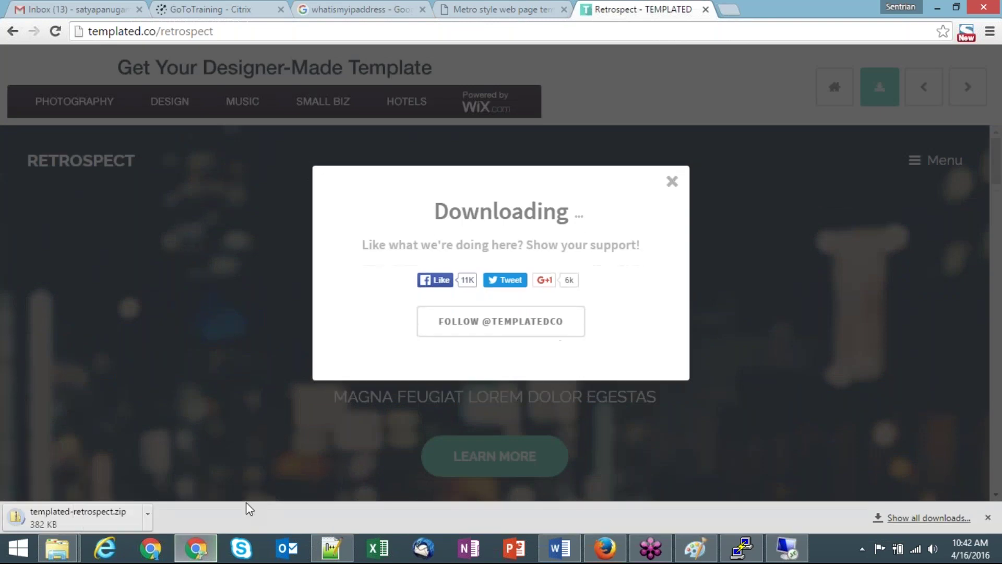
pyautogui.click(149, 514)
pyautogui.click(191, 468)
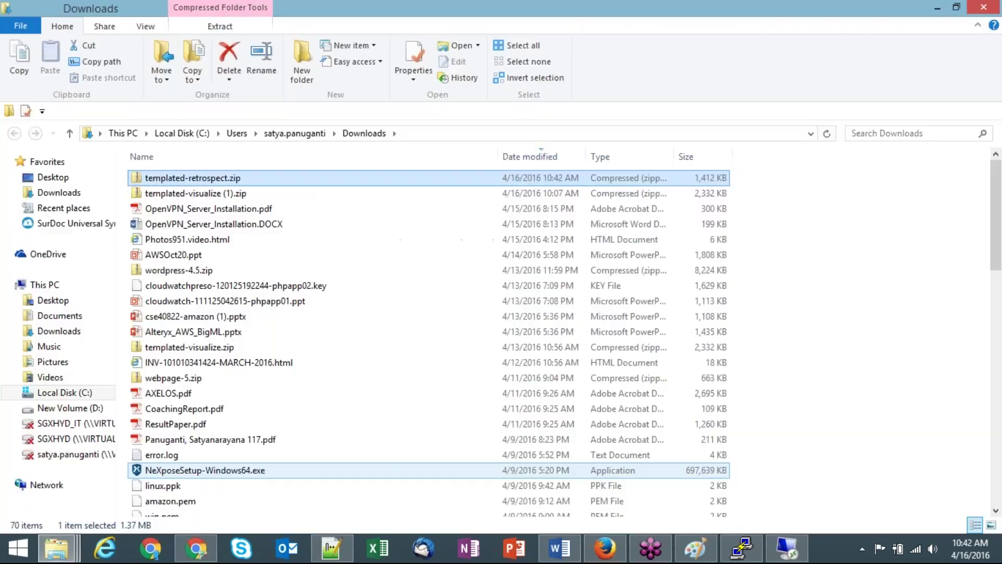
# Switch to the Windows server's remote desktop and paste templated-retrospect.zip onto its desktop.
pyautogui.click(780, 547)
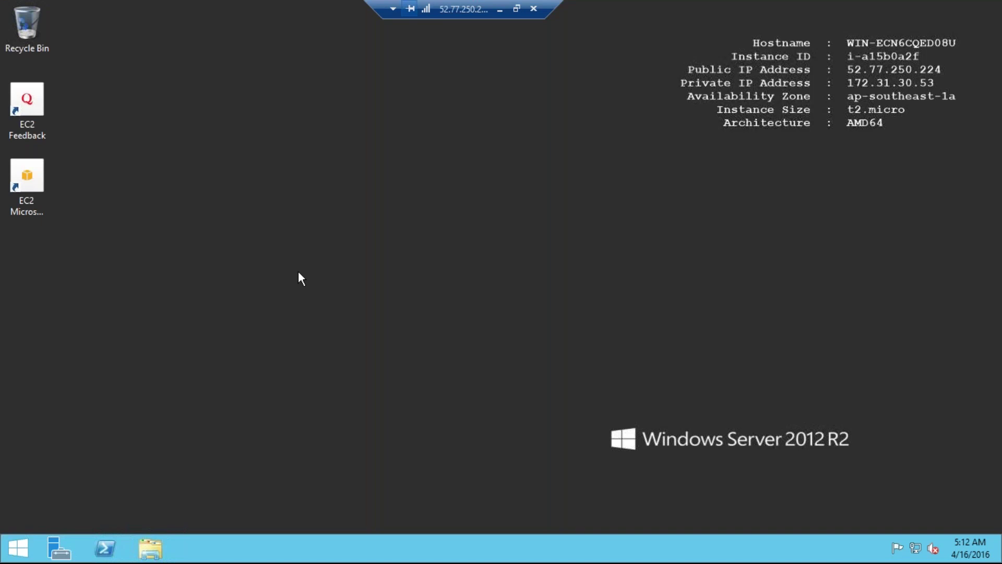
pyautogui.hotkey('ctrl', 'v')
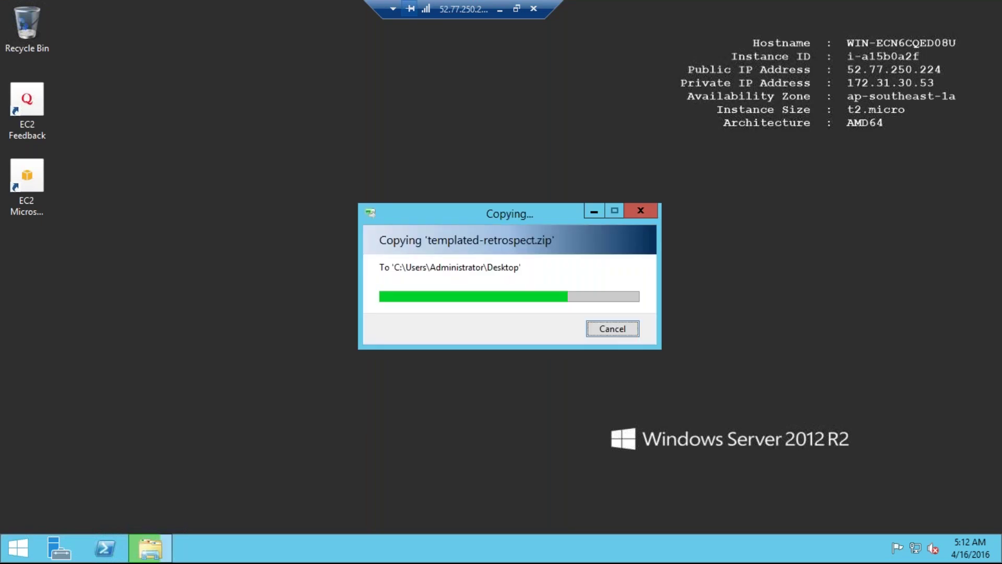
pyautogui.click(255, 333)
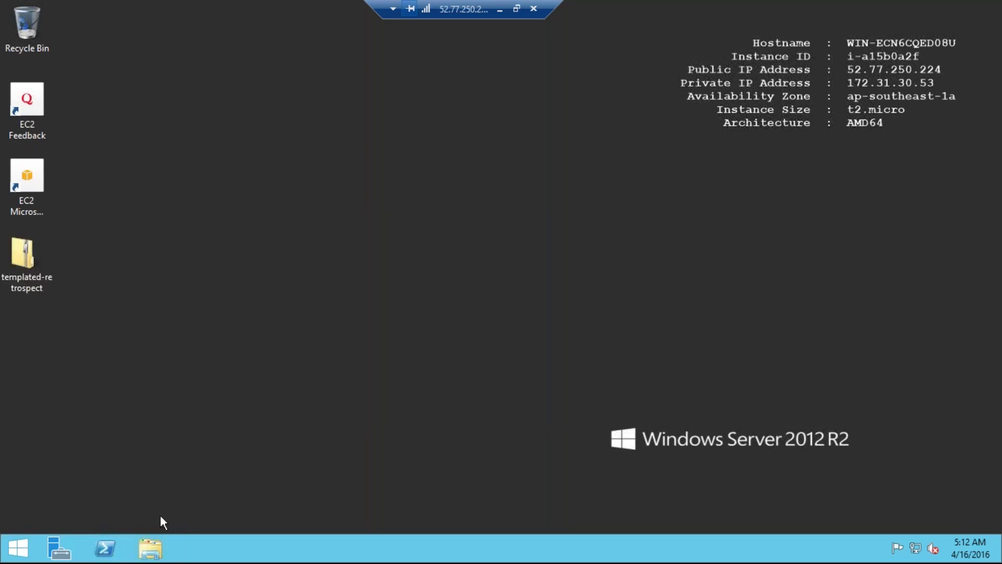
# Open C:\inetpub\wwwroot on the Windows server in a maximized File Explorer window.
pyautogui.click(151, 557)
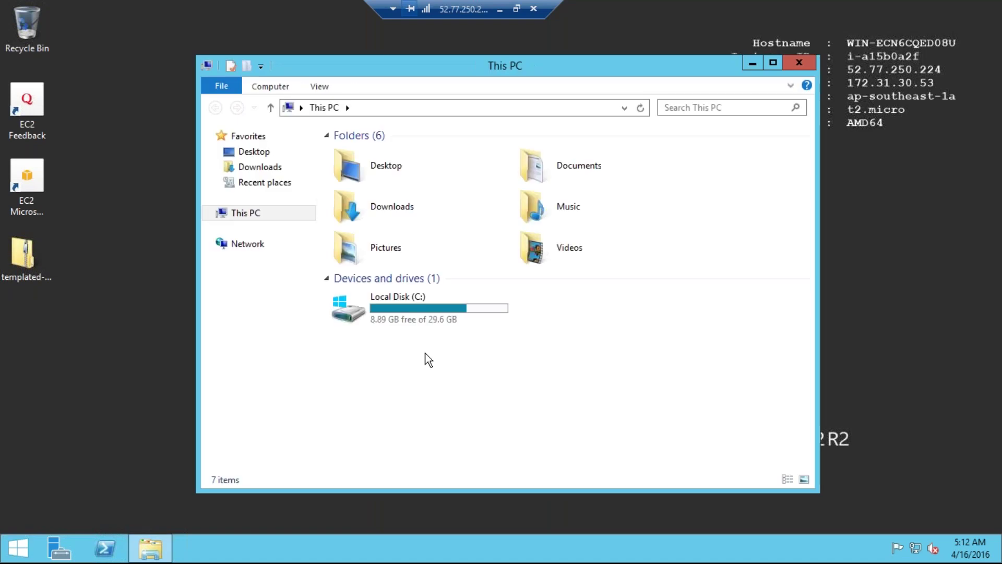
pyautogui.click(778, 62)
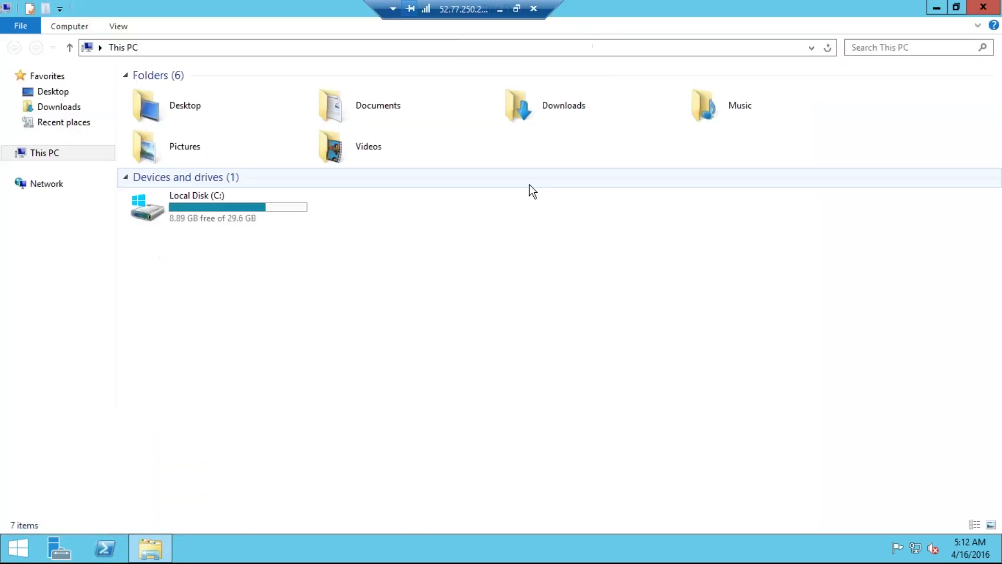
pyautogui.doubleClick(234, 209)
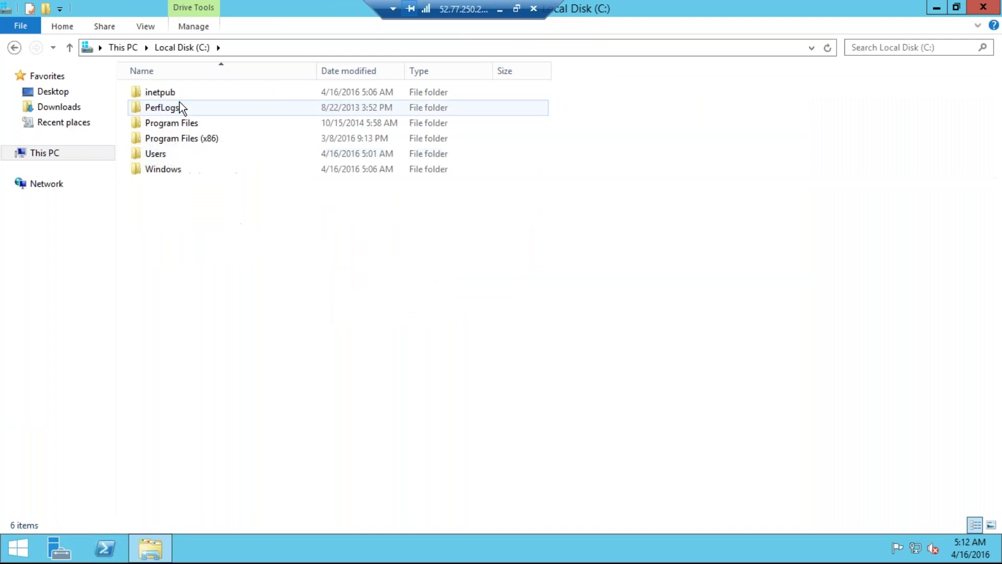
pyautogui.doubleClick(173, 95)
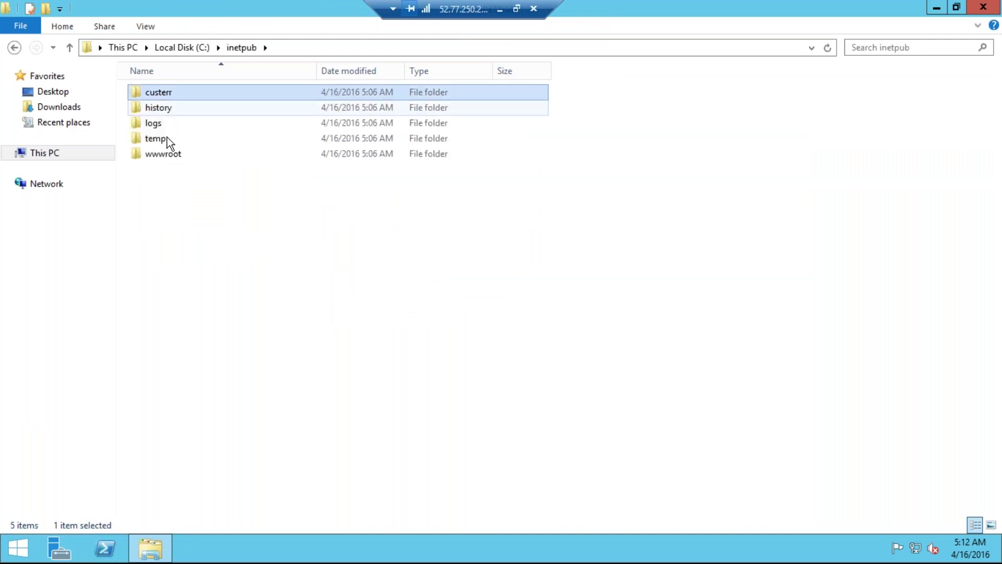
pyautogui.doubleClick(174, 152)
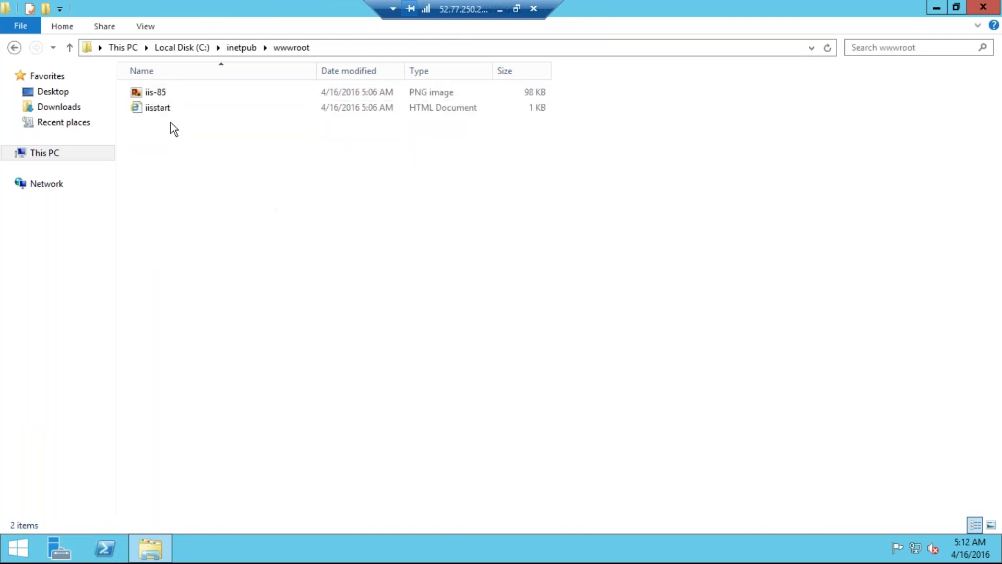
pyautogui.click(159, 109)
pyautogui.click(252, 215)
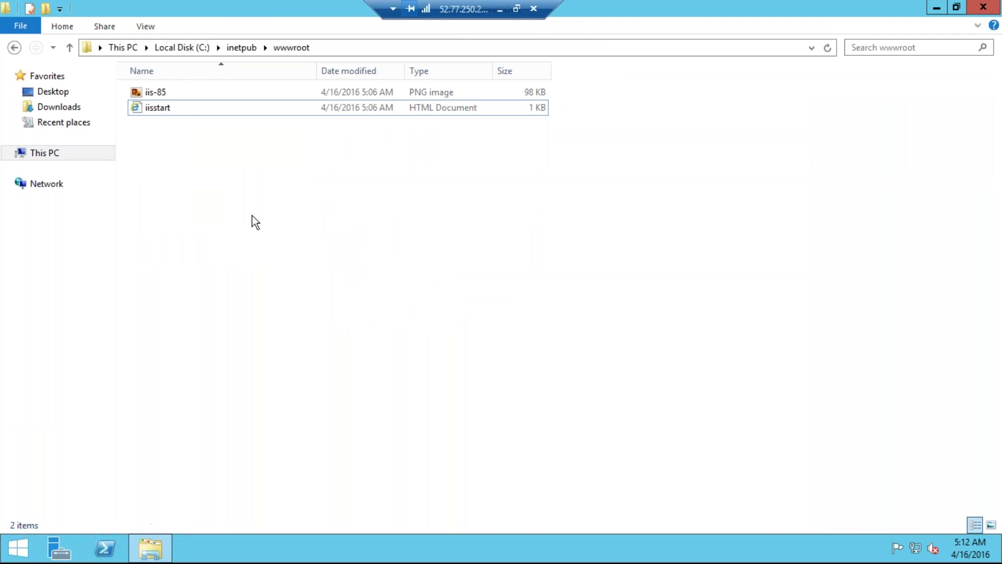
# Copy the templated-retrospect zip from the server's desktop into the wwwroot folder.
pyautogui.press('super+d')
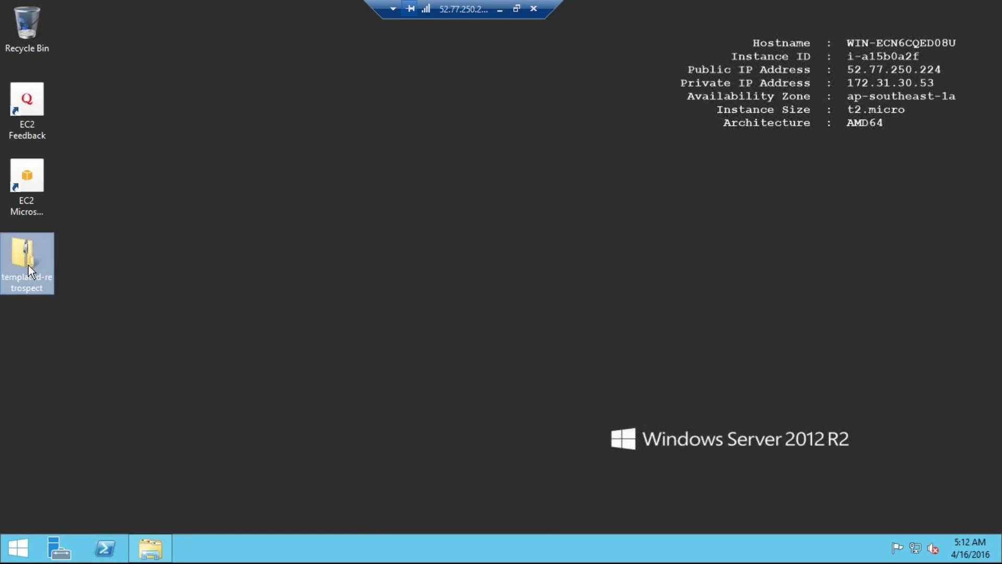
pyautogui.click(159, 559)
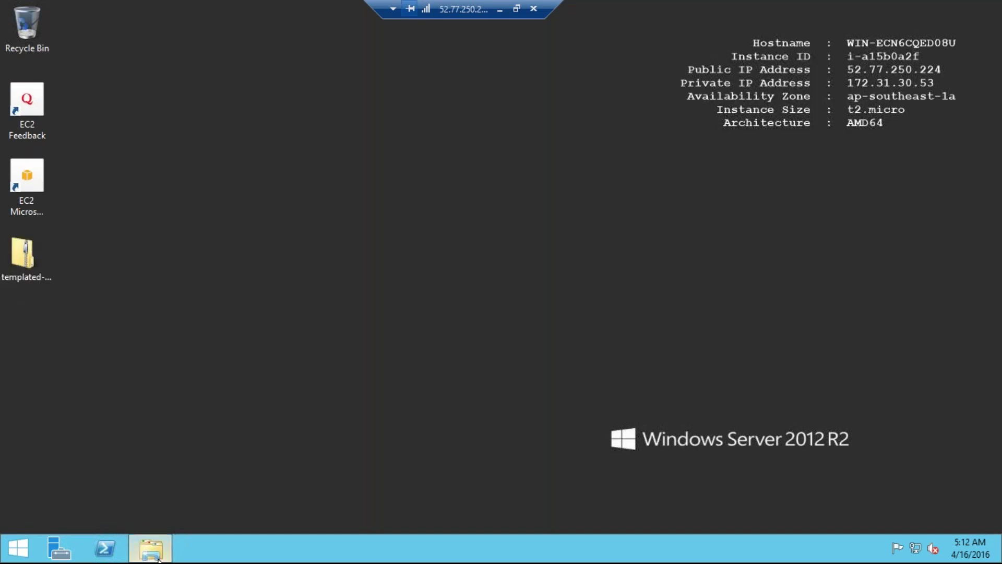
pyautogui.hotkey('ctrl', 'v')
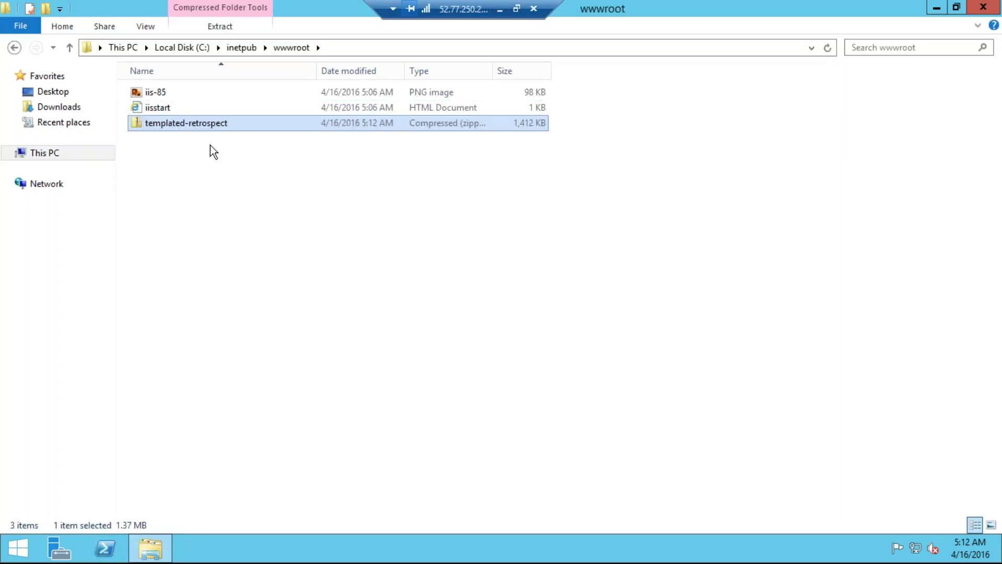
# Extract the templated-retrospect archive to C:\inetpub\wwwroot\templated-retrospect and close the extracted folder's window.
pyautogui.rightClick(202, 129)
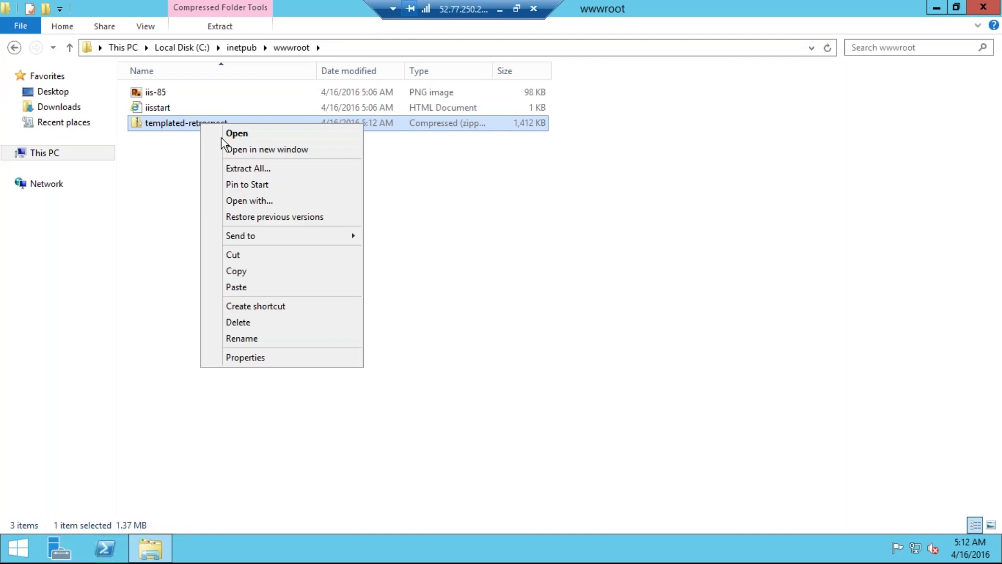
pyautogui.click(246, 169)
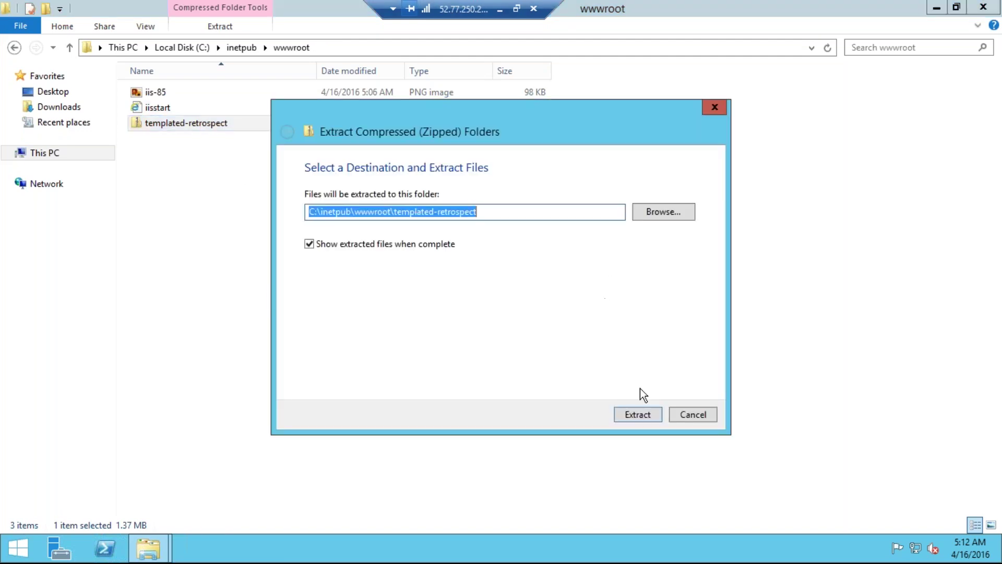
pyautogui.click(646, 416)
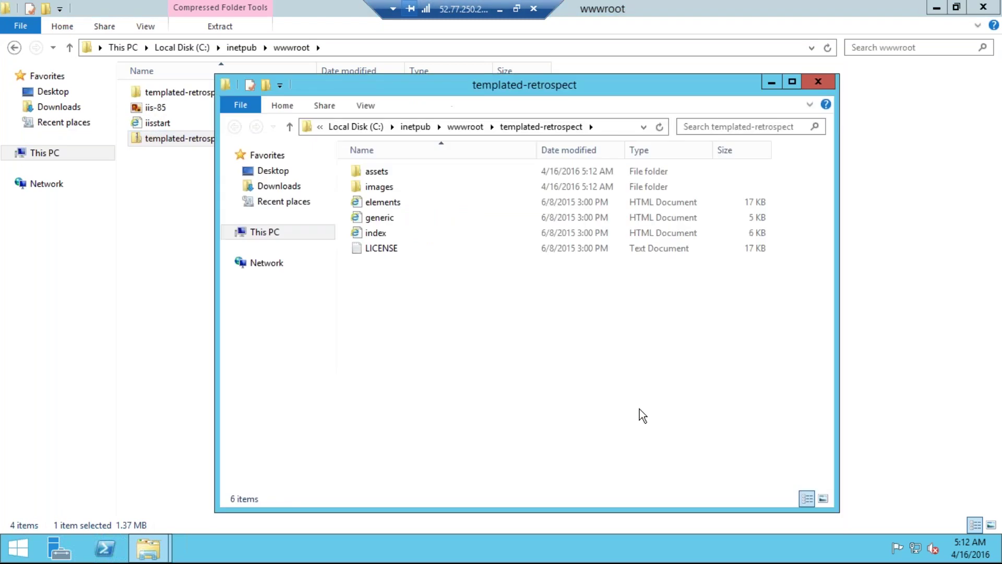
pyautogui.click(819, 82)
pyautogui.press('Up')
pyautogui.press('Up')
pyautogui.press('Up')
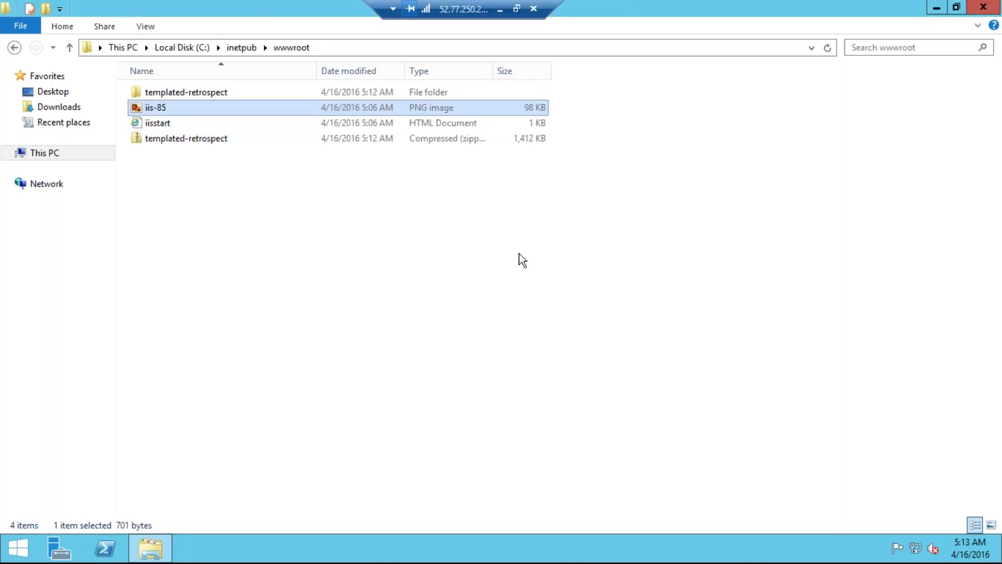
# Move all files and folders from the extracted templated-retrospect folder up into C:\inetpub\wwwroot.
pyautogui.press('Return')
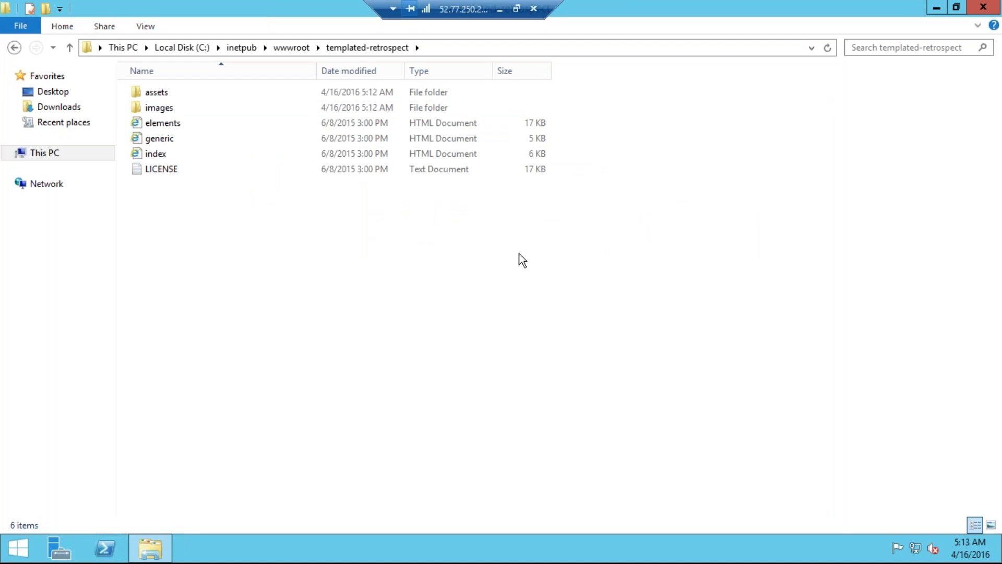
pyautogui.hotkey('ctrl', 'a')
pyautogui.hotkey('ctrl', 'x')
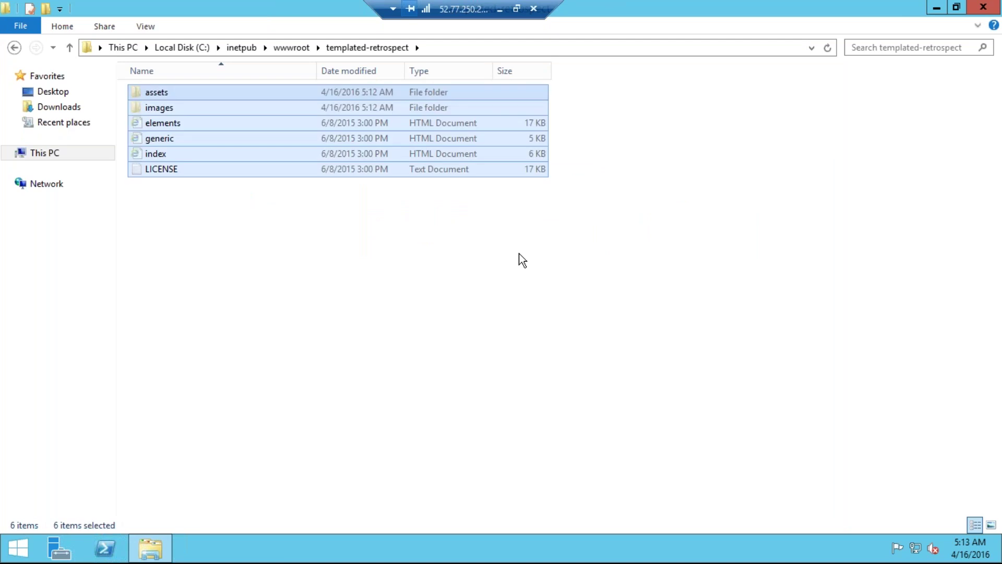
pyautogui.press('BackSpace')
pyautogui.press('End')
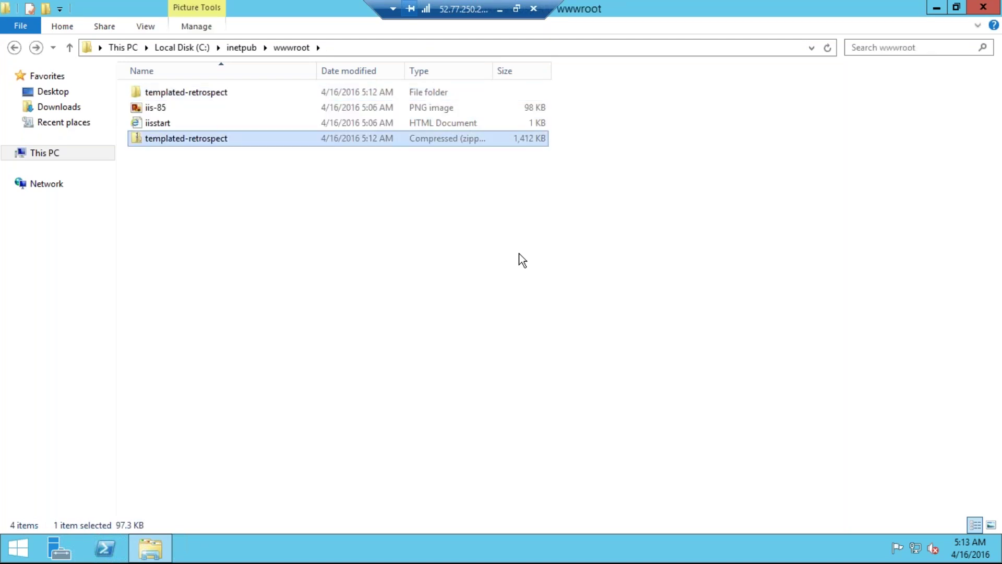
pyautogui.hotkey('ctrl', 'v')
# Delete the emptied templated-retrospect folder and the templated-retrospect zip archive from wwwroot.
pyautogui.press('Down')
pyautogui.press('Down')
pyautogui.press('Down')
pyautogui.press('Up')
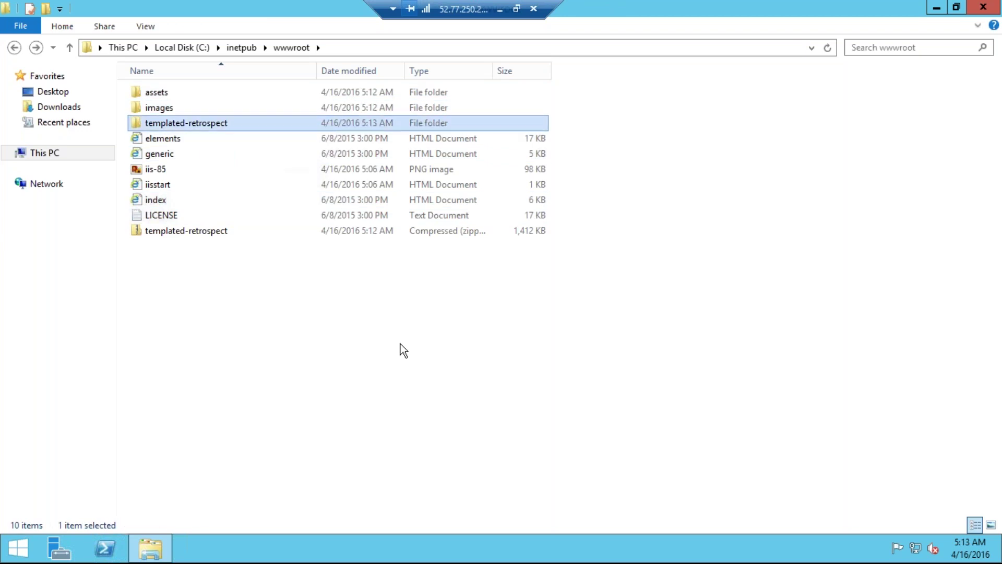
pyautogui.press('Delete')
pyautogui.press('Down')
pyautogui.press('Down')
pyautogui.press('Down')
pyautogui.press('Down')
pyautogui.press('Down')
pyautogui.press('Down')
pyautogui.press('Delete')
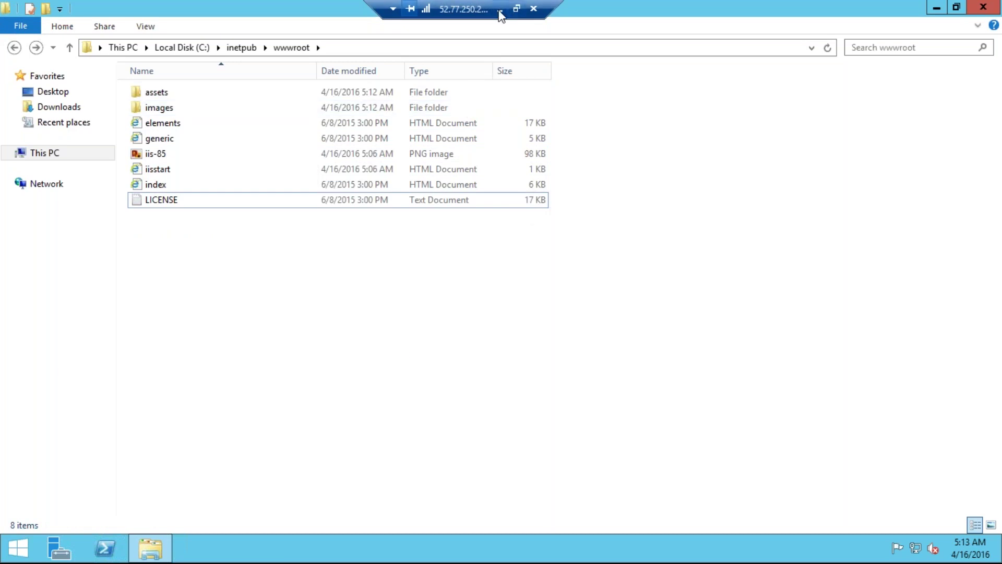
# Leave the remote desktop, switch to Firefox and reload the Windows server's site at 52.77.250.224.
pyautogui.click(500, 14)
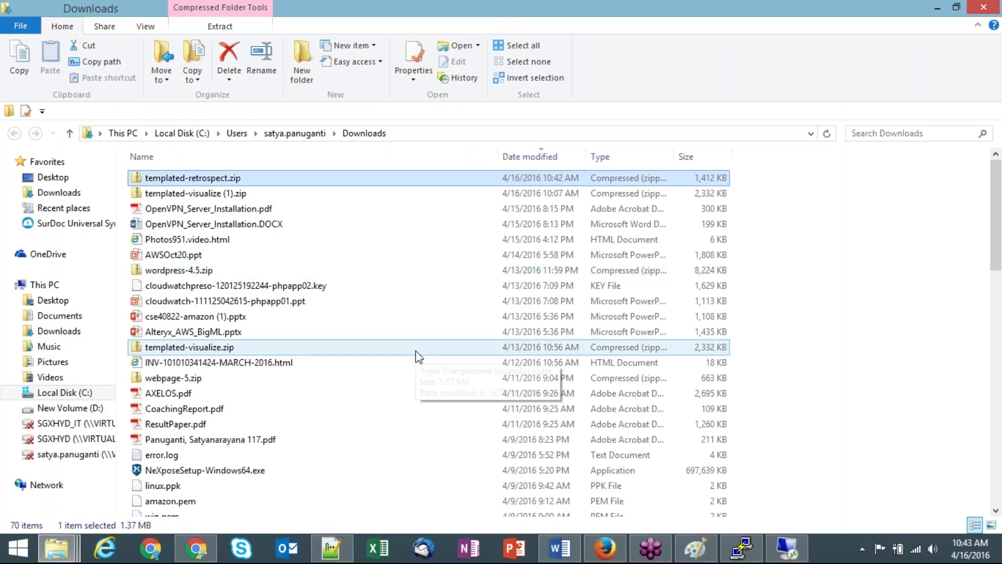
pyautogui.click(196, 548)
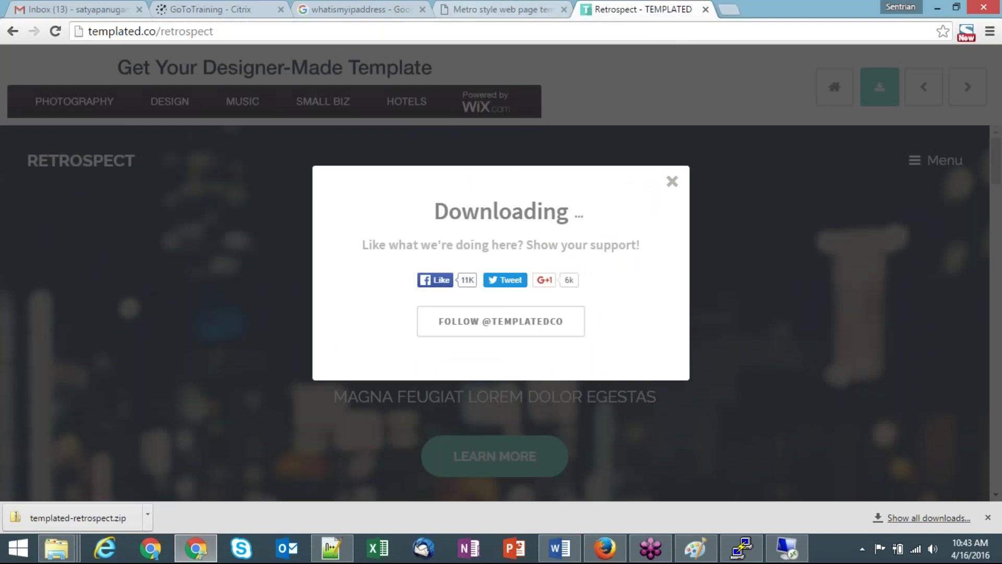
pyautogui.click(604, 554)
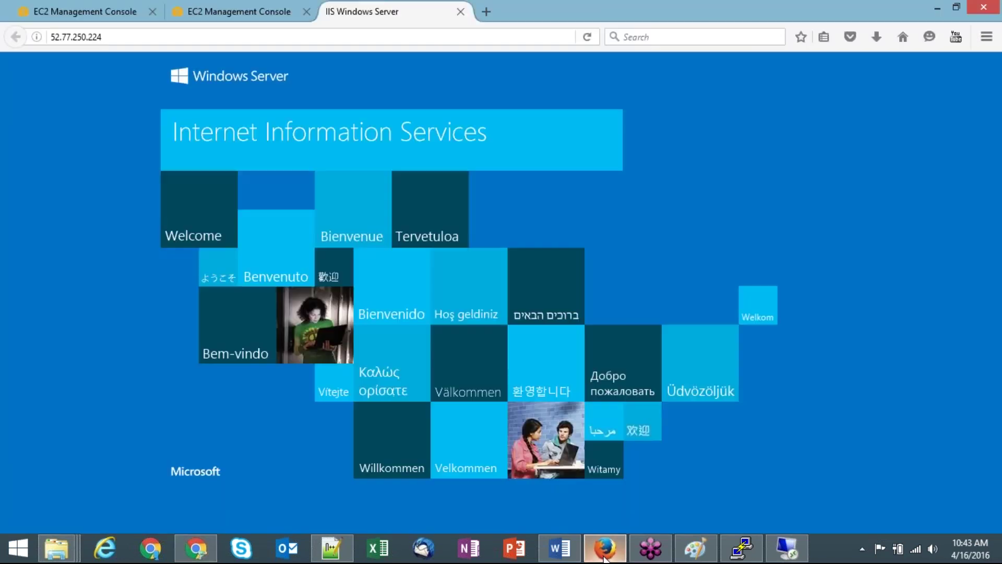
pyautogui.press('Return')
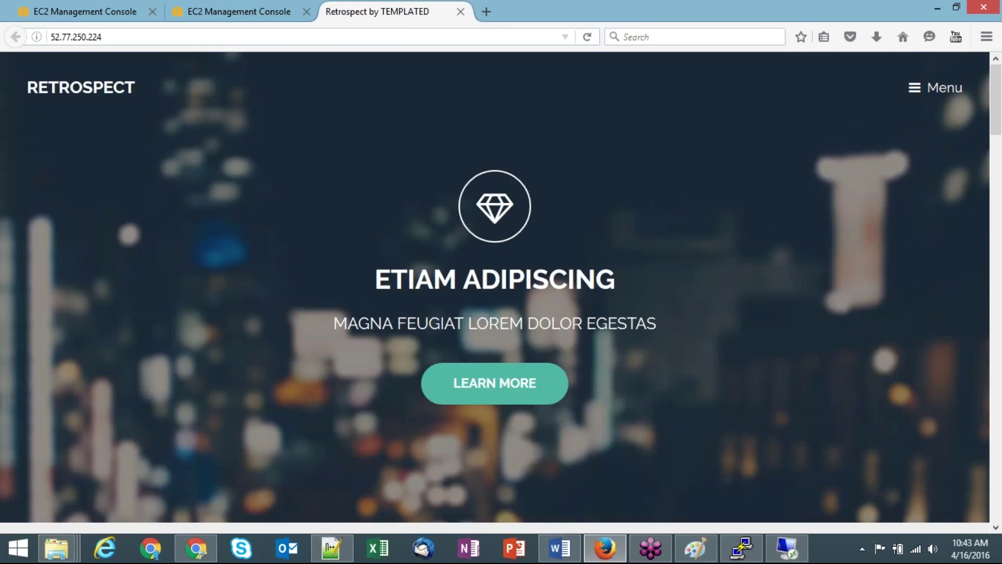
# Examine the deployed Retrospect site by opening and closing its menu and reviewing the home page's sections.
pyautogui.click(926, 99)
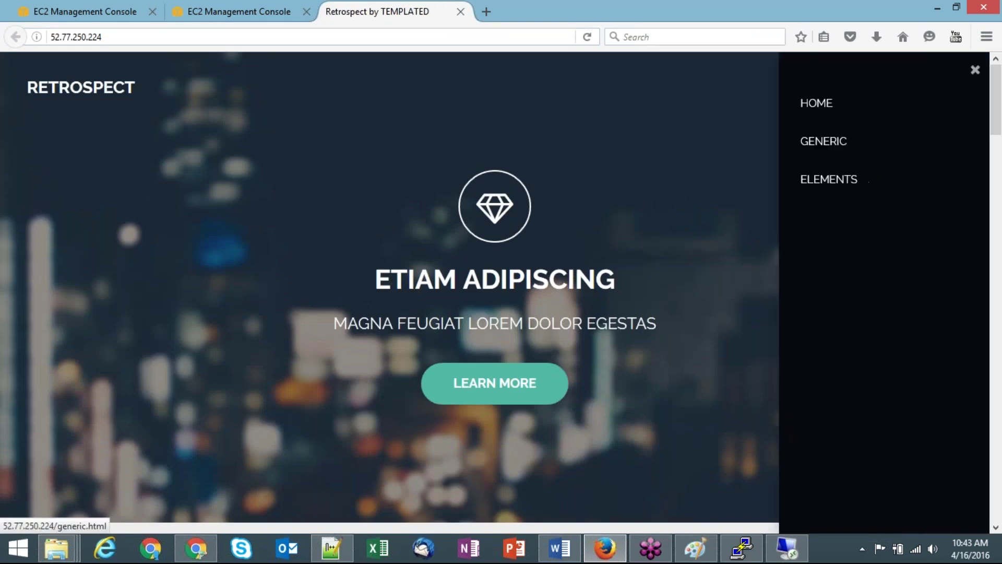
pyautogui.click(697, 198)
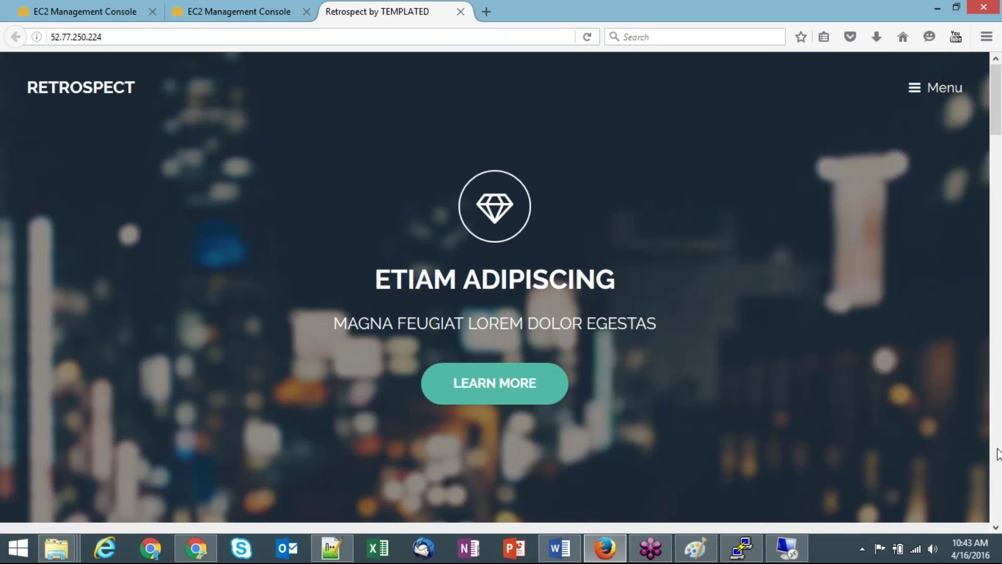
pyautogui.scroll(-5, 997, 530)
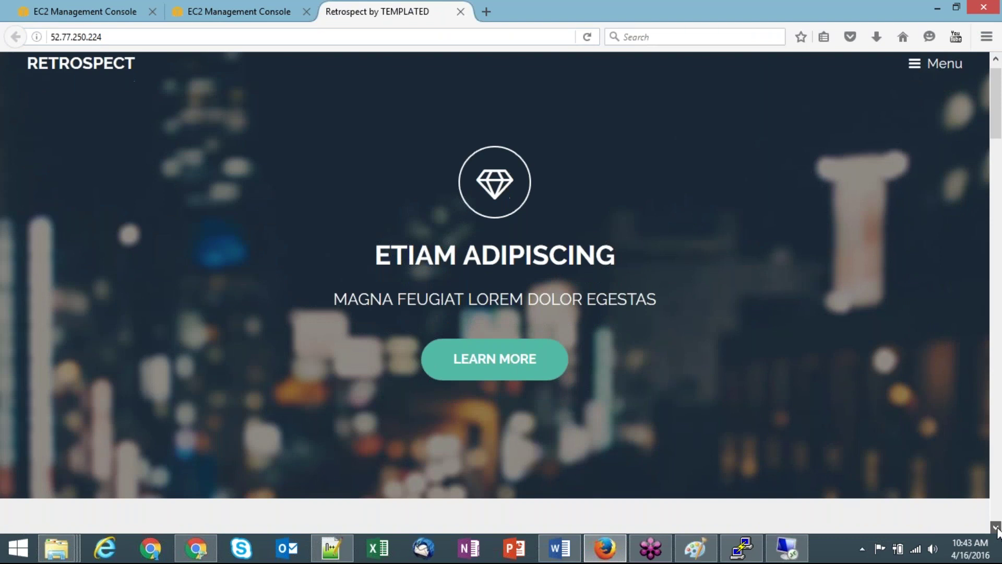
pyautogui.scroll(-3, 997, 528)
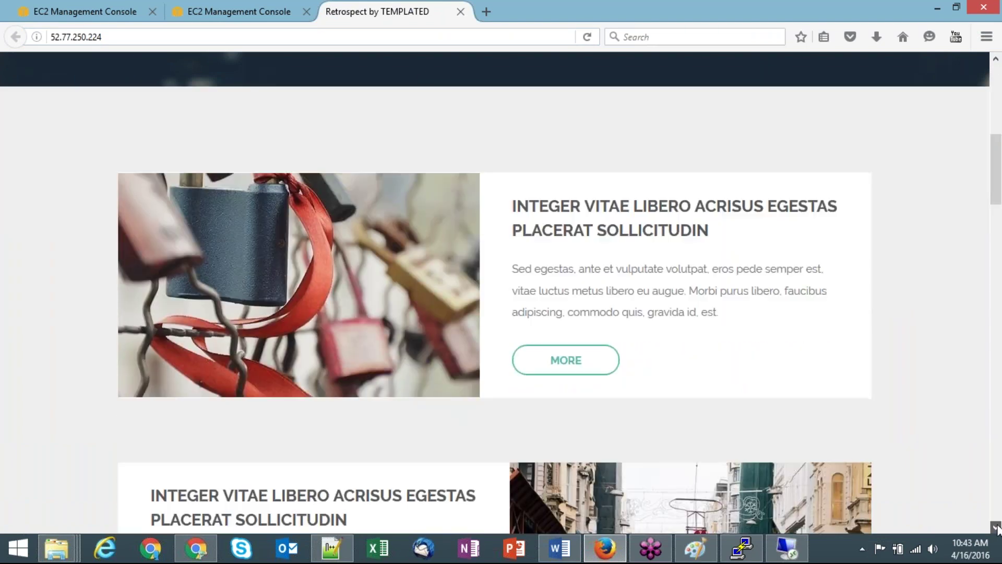
pyautogui.scroll(-5, 960, 465)
pyautogui.scroll(15, 956, 460)
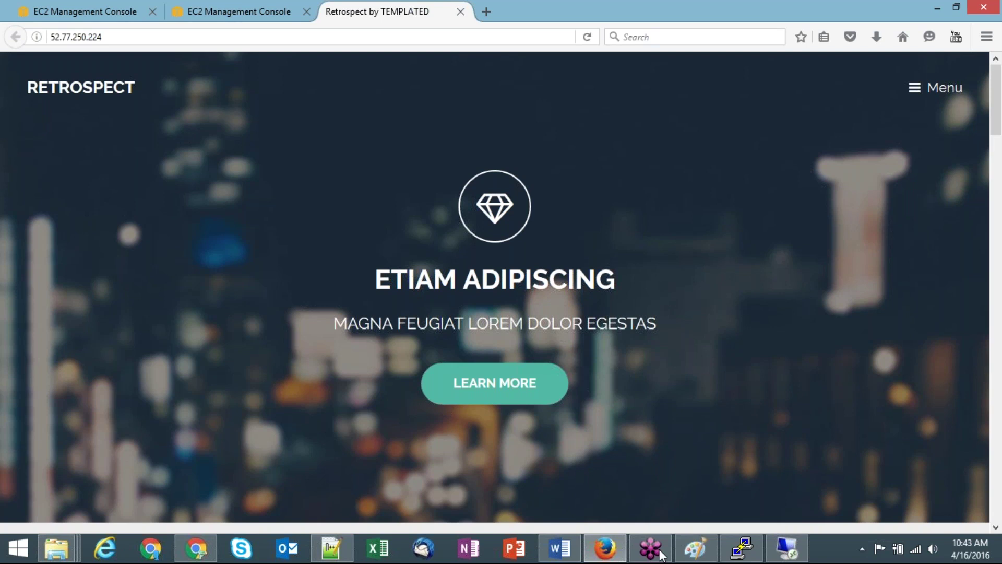
# Return to the load balancers page in the EC2 console and check the demo load balancer's instance status.
pyautogui.click(598, 559)
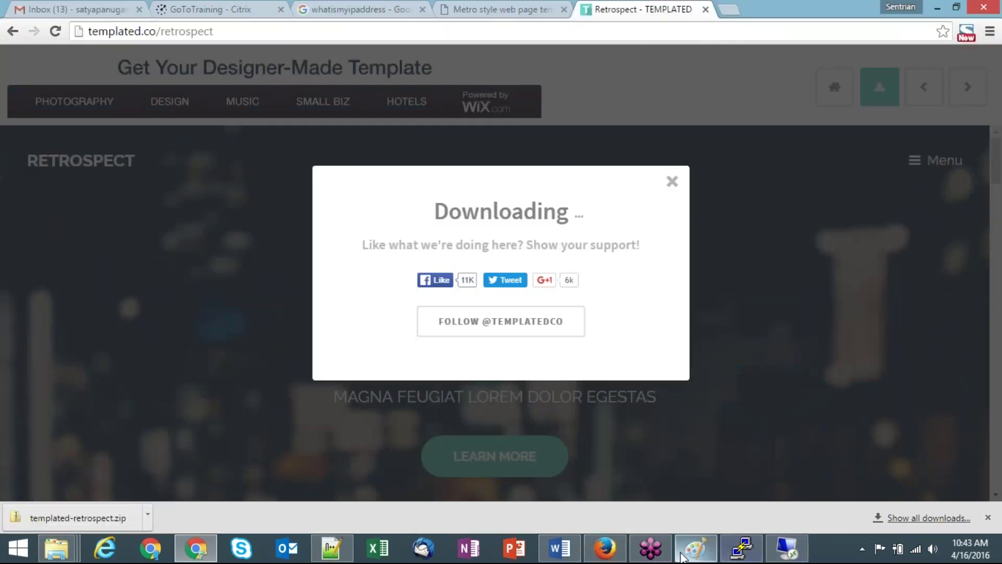
pyautogui.moveTo(681, 558)
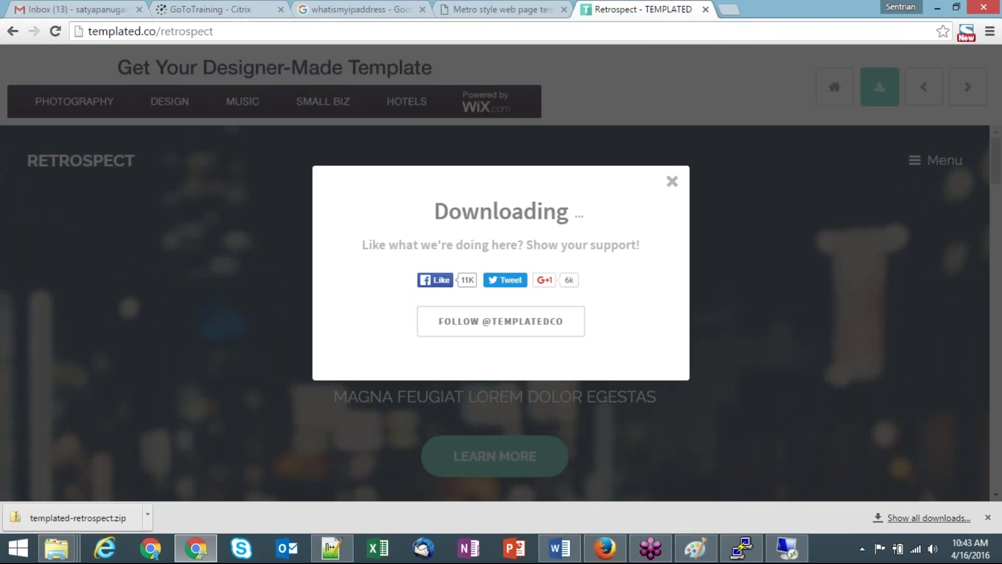
pyautogui.click(605, 548)
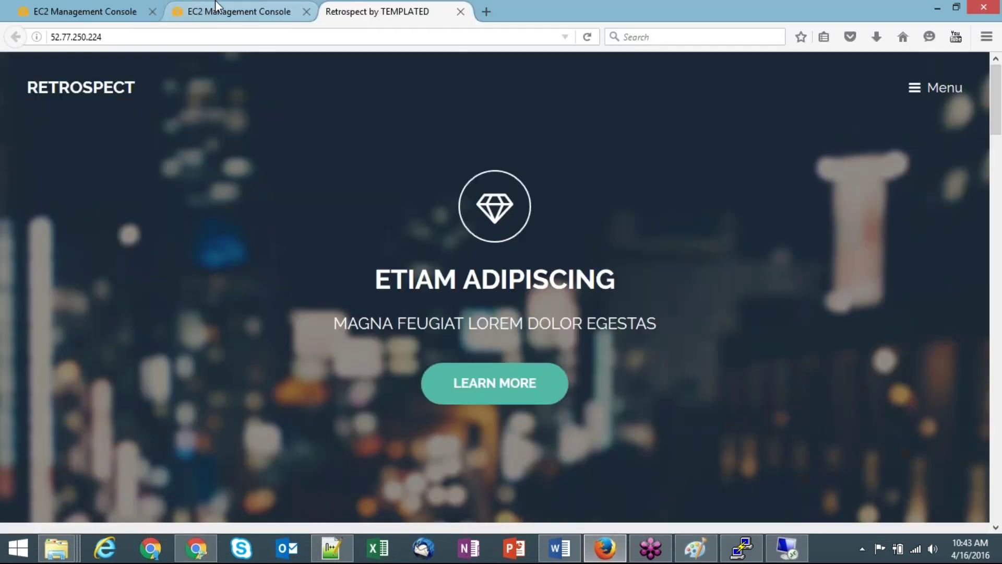
pyautogui.click(216, 7)
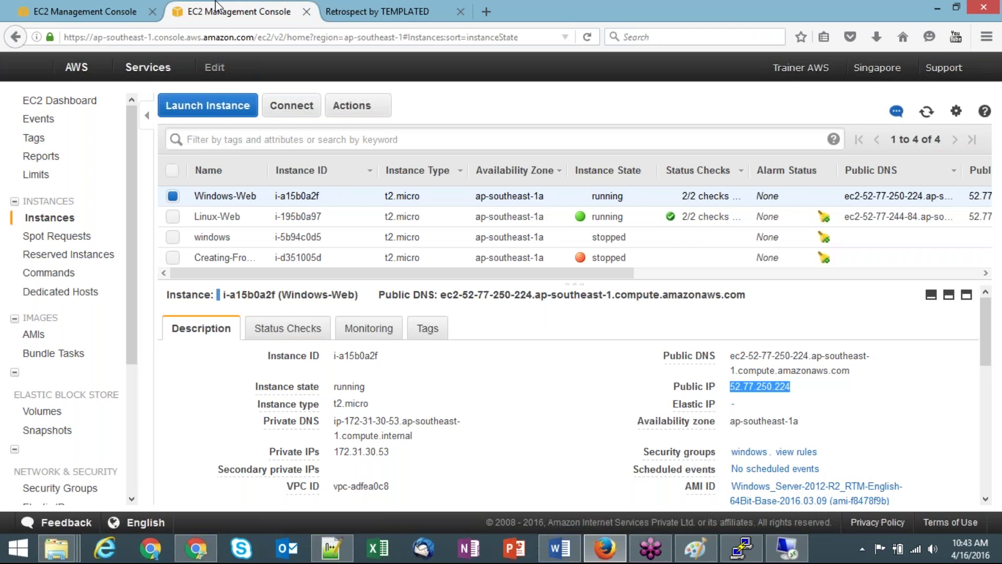
pyautogui.click(95, 8)
pyautogui.click(272, 303)
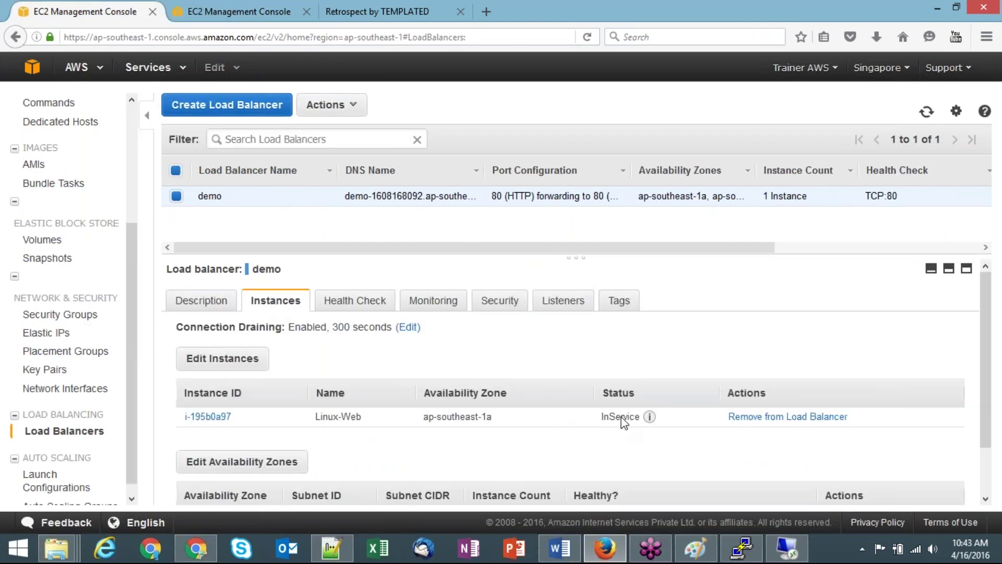
pyautogui.doubleClick(622, 417)
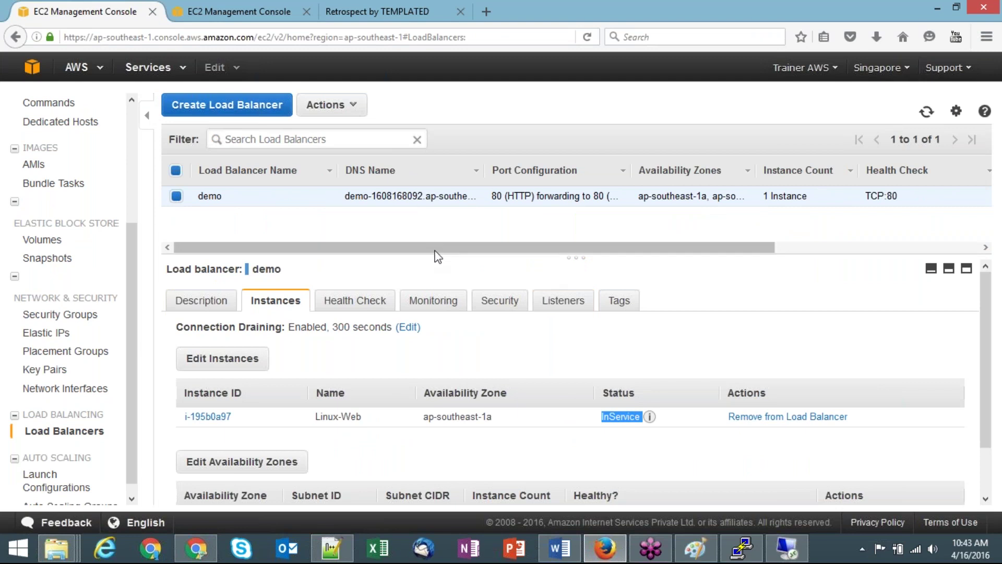
pyautogui.click(500, 369)
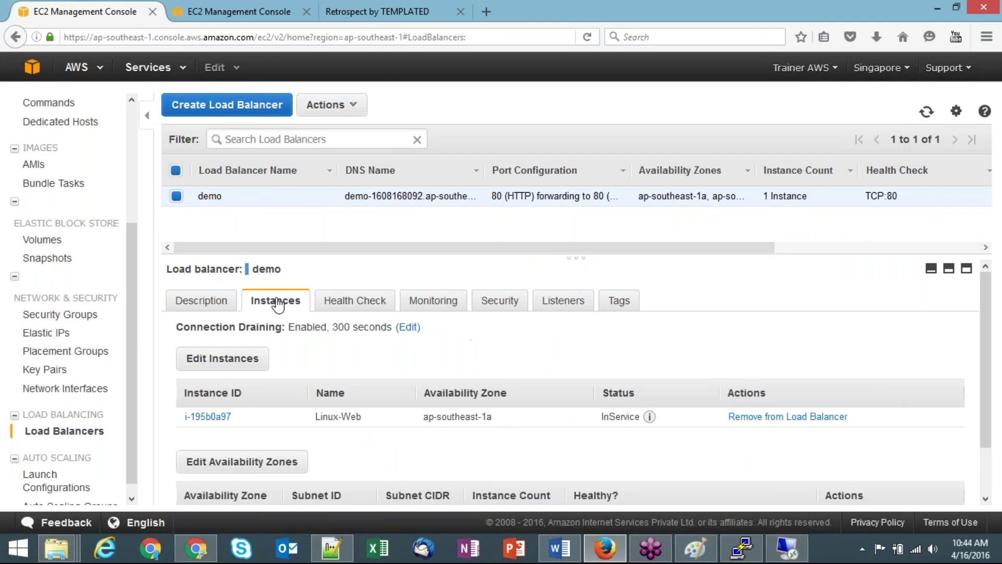
# Copy the demo load balancer's DNS name, open it in a new browser tab and retry loading the page.
pyautogui.click(225, 303)
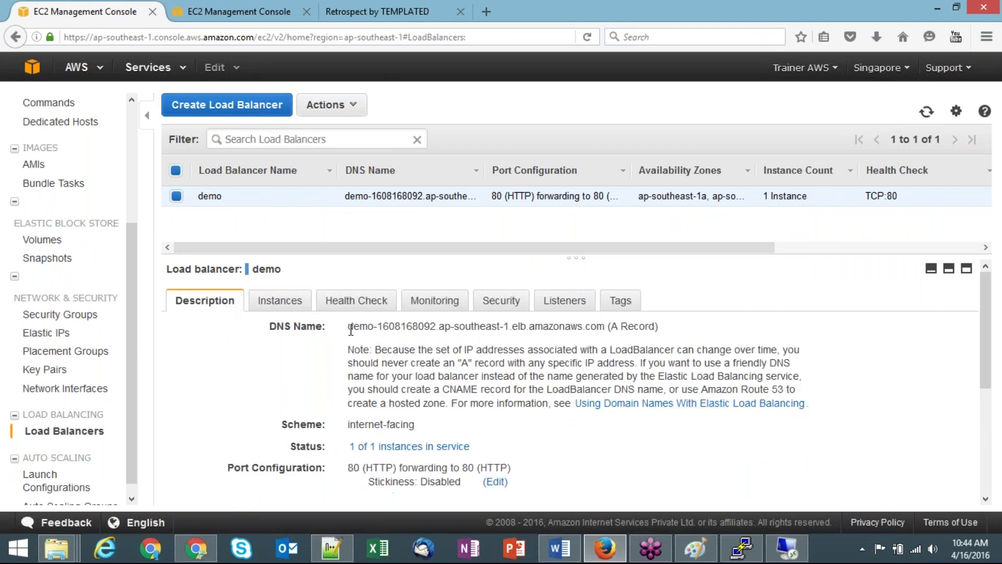
pyautogui.moveTo(350, 327); pyautogui.dragTo(603, 332)
pyautogui.hotkey('ctrl', 'c')
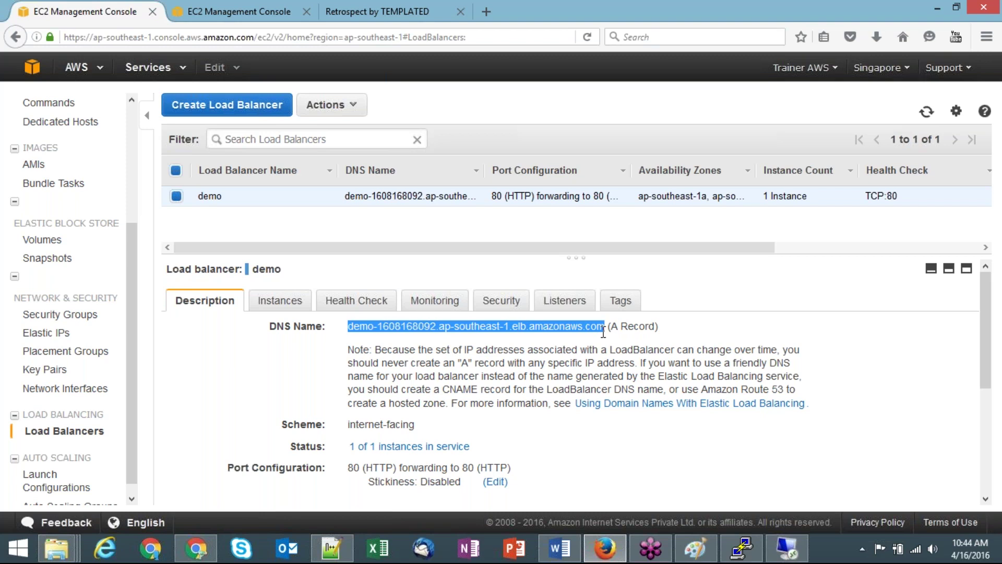
pyautogui.hotkey('ctrl', 't')
pyautogui.hotkey('ctrl', 'v')
pyautogui.press('Return')
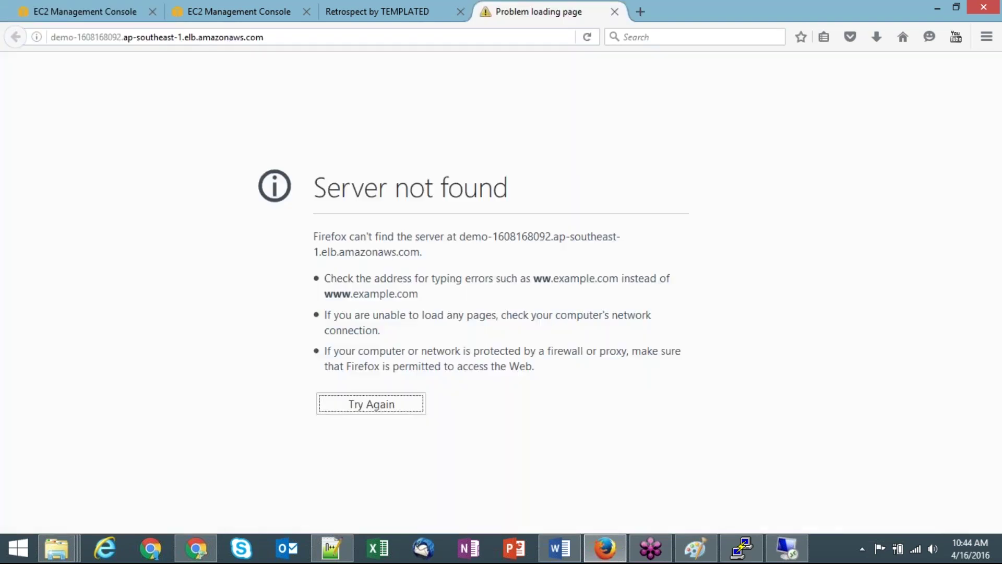
pyautogui.click(369, 402)
# Examine the inbound rules of the demo load balancer's test security group and the load balancer's registered instances.
pyautogui.click(138, 11)
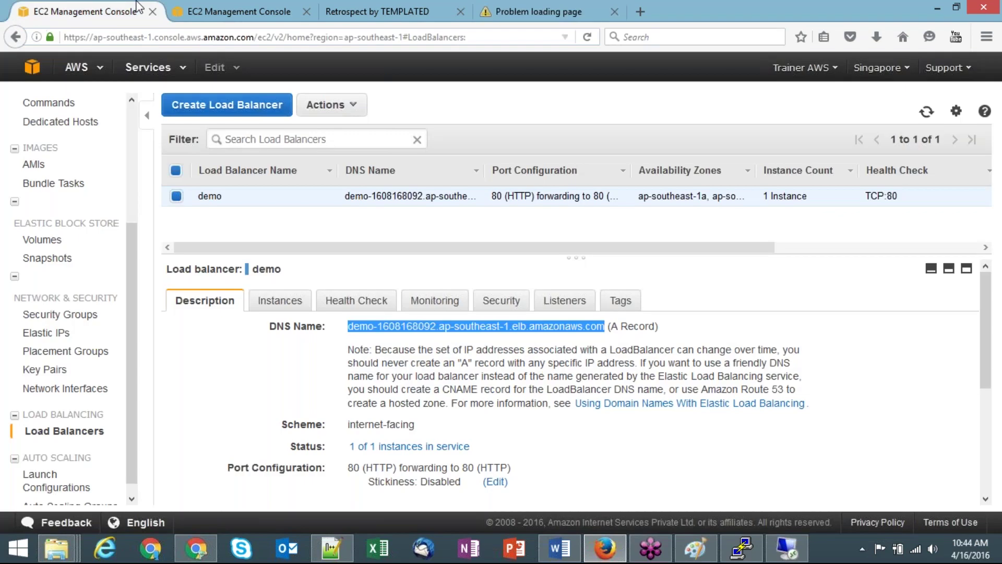
pyautogui.click(319, 356)
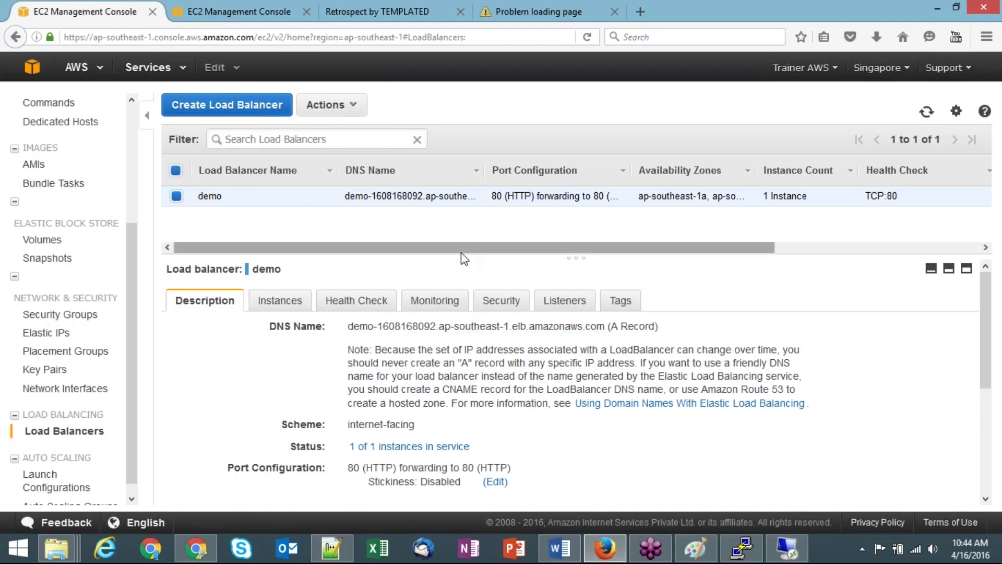
pyautogui.click(507, 299)
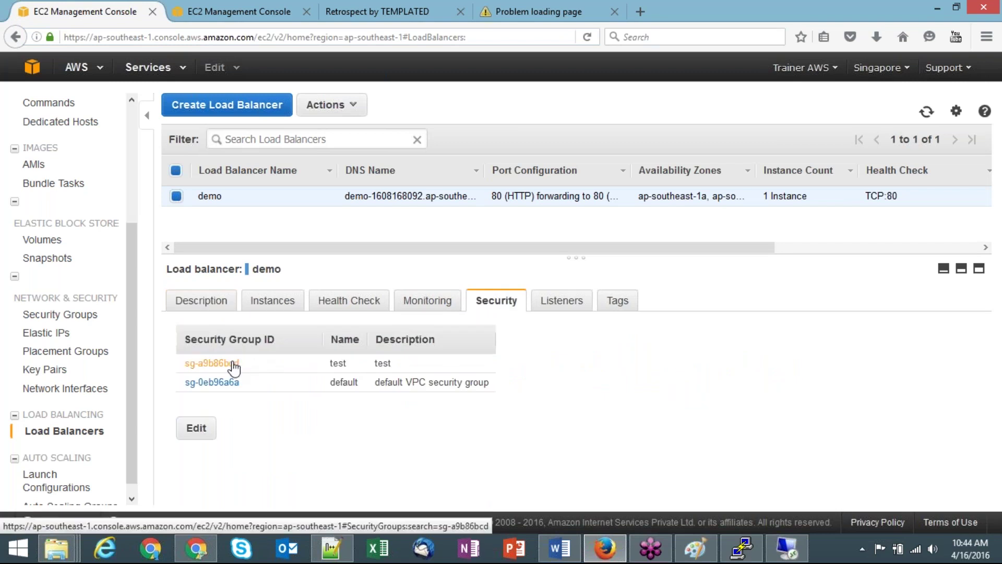
pyautogui.click(209, 364)
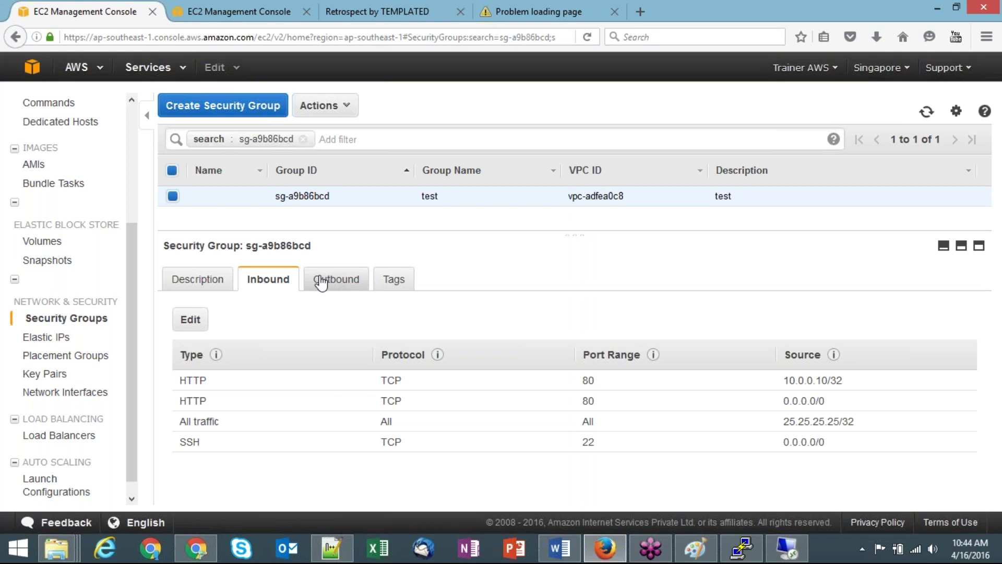
pyautogui.click(269, 10)
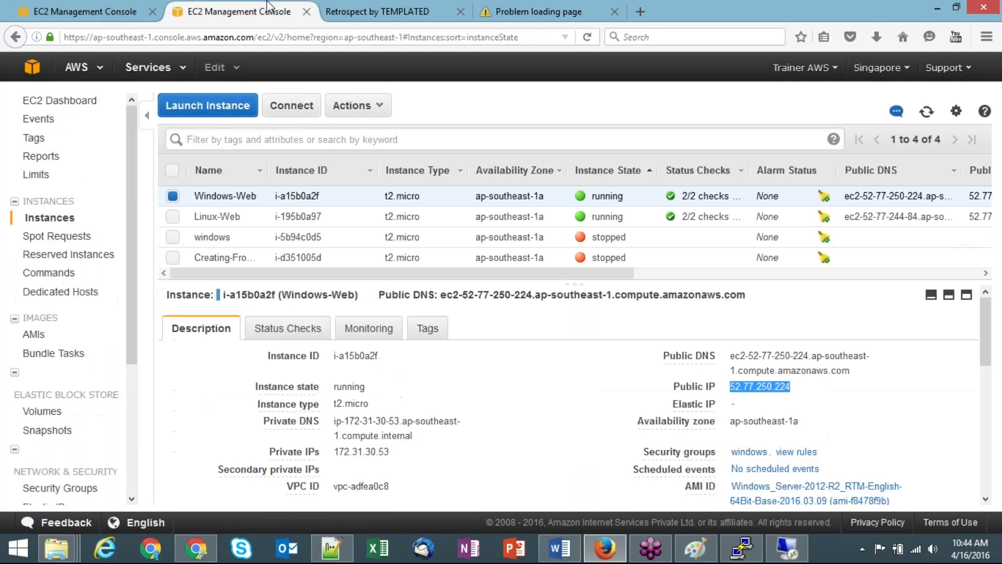
pyautogui.click(103, 11)
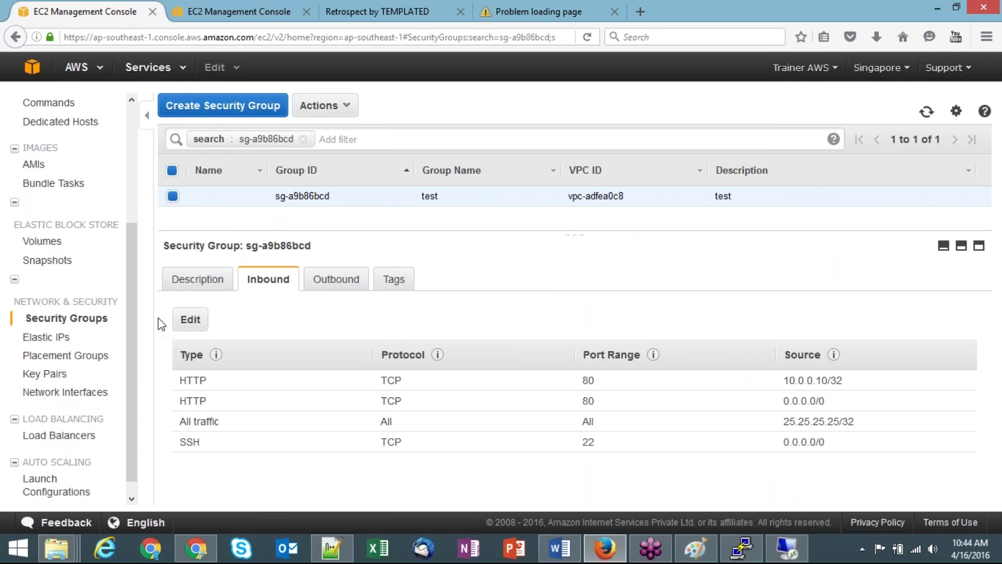
pyautogui.click(73, 437)
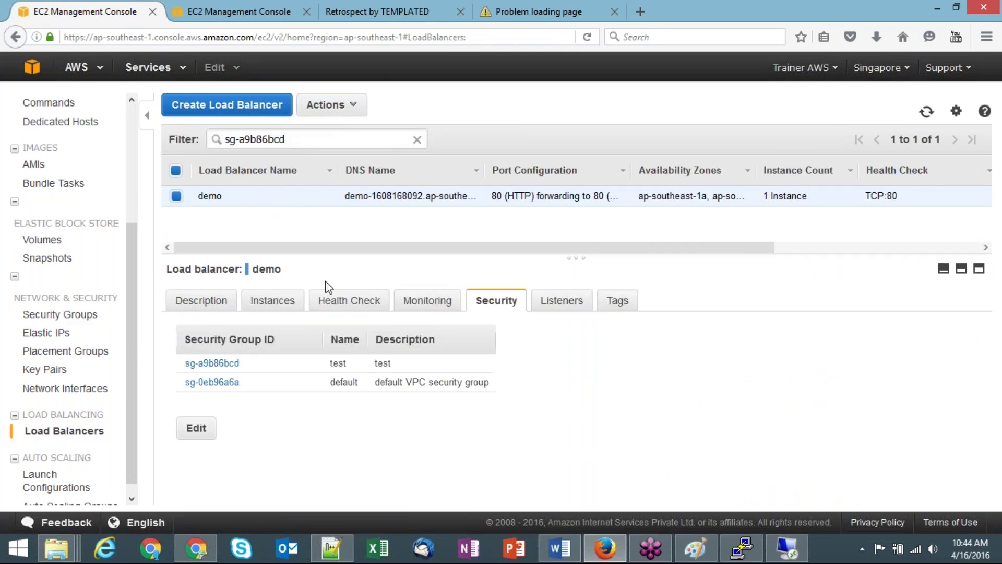
pyautogui.click(273, 300)
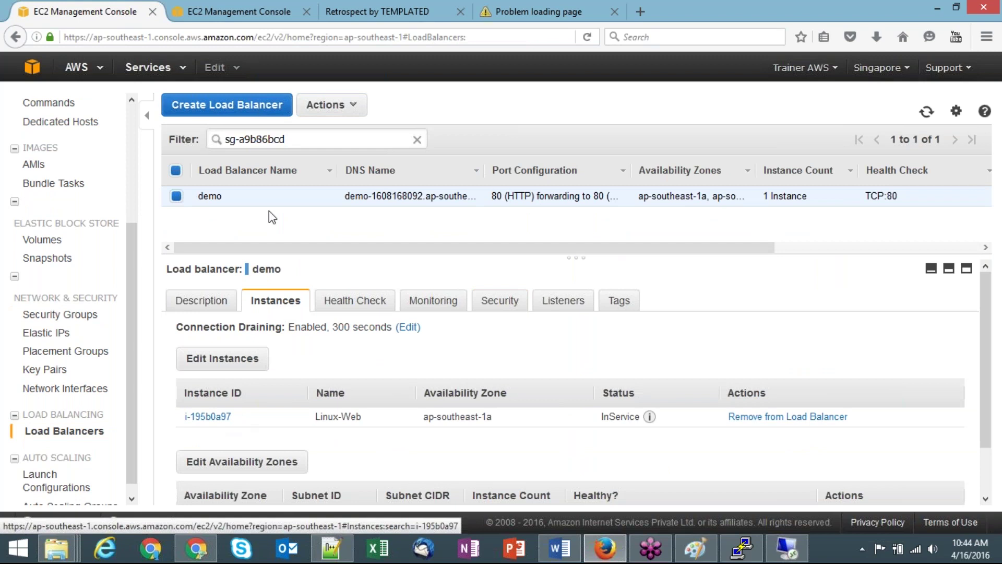
# Copy the Linux-Web instance's public IP from the EC2 instances list and load it in a new browser tab.
pyautogui.click(242, 7)
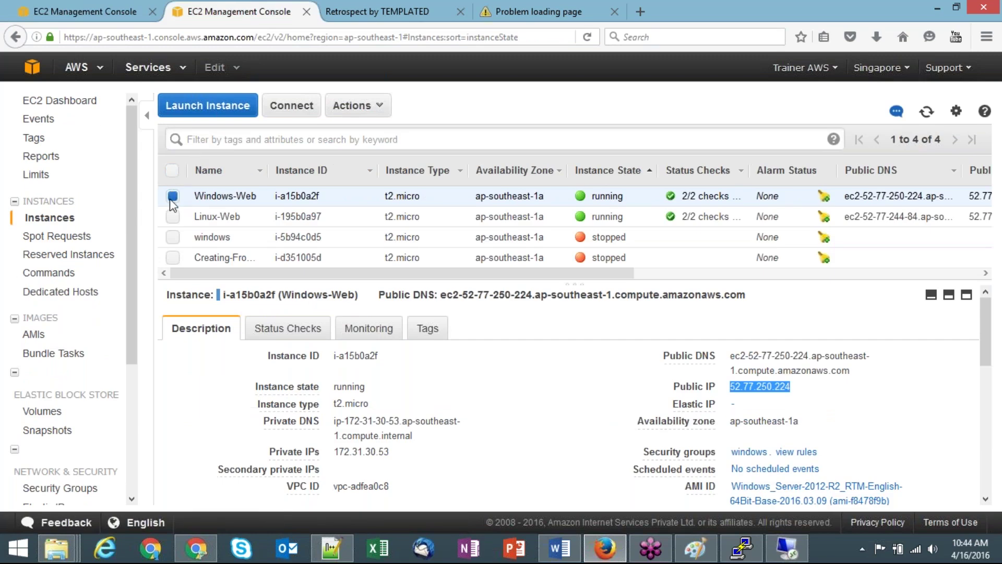
pyautogui.click(172, 196)
pyautogui.click(204, 216)
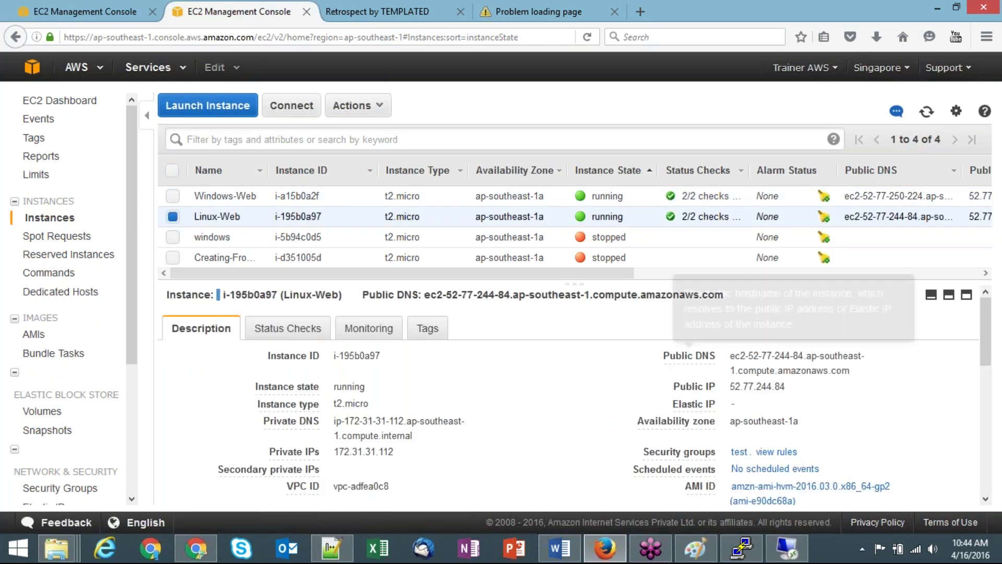
pyautogui.doubleClick(748, 388)
pyautogui.doubleClick(748, 389)
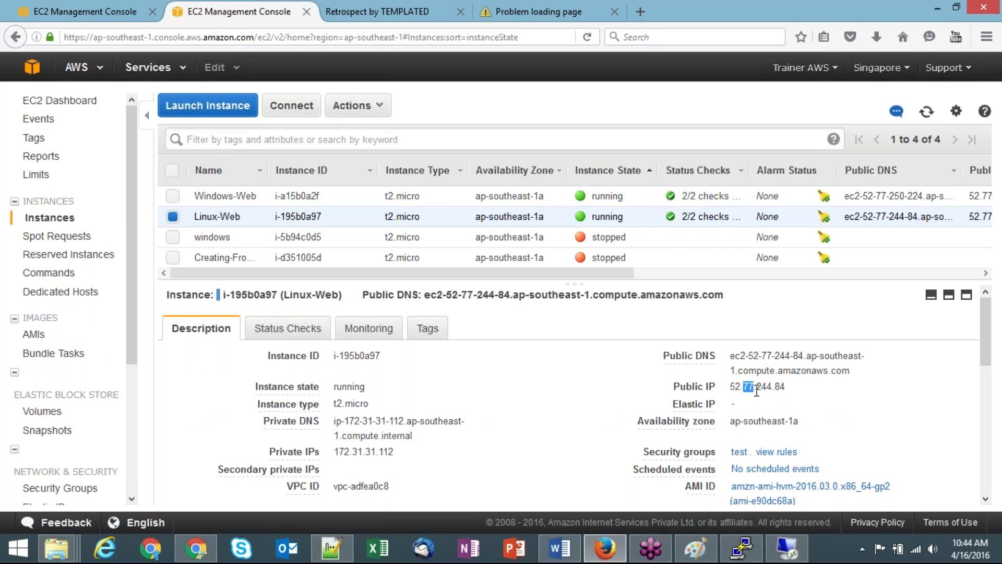
pyautogui.moveTo(787, 389); pyautogui.dragTo(733, 383)
pyautogui.hotkey('ctrl', 'c')
pyautogui.hotkey('ctrl', 't')
pyautogui.hotkey('ctrl', 'v')
pyautogui.press('Return')
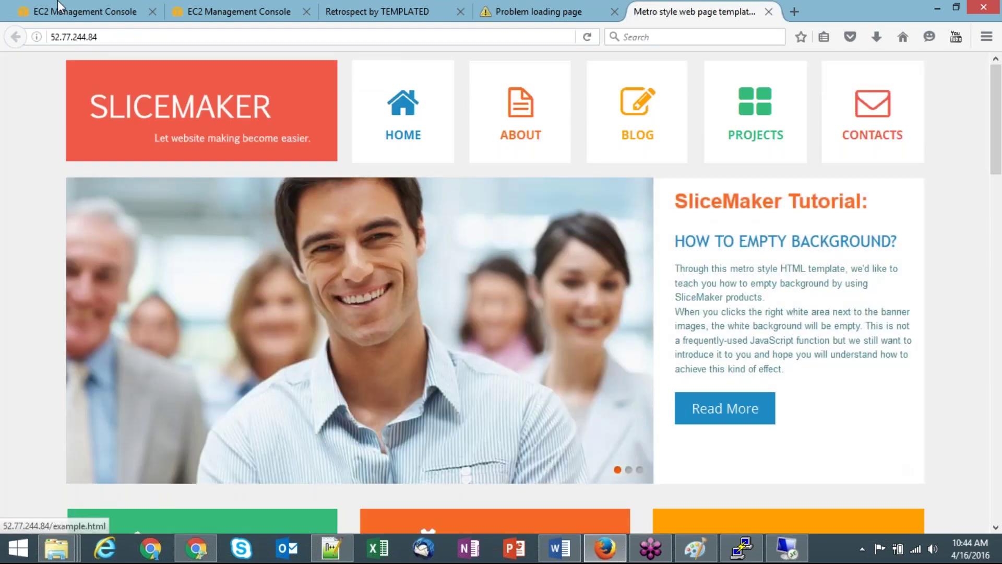
# Examine the demo load balancer's health check, monitoring, security, listener and instance settings.
pyautogui.click(94, 11)
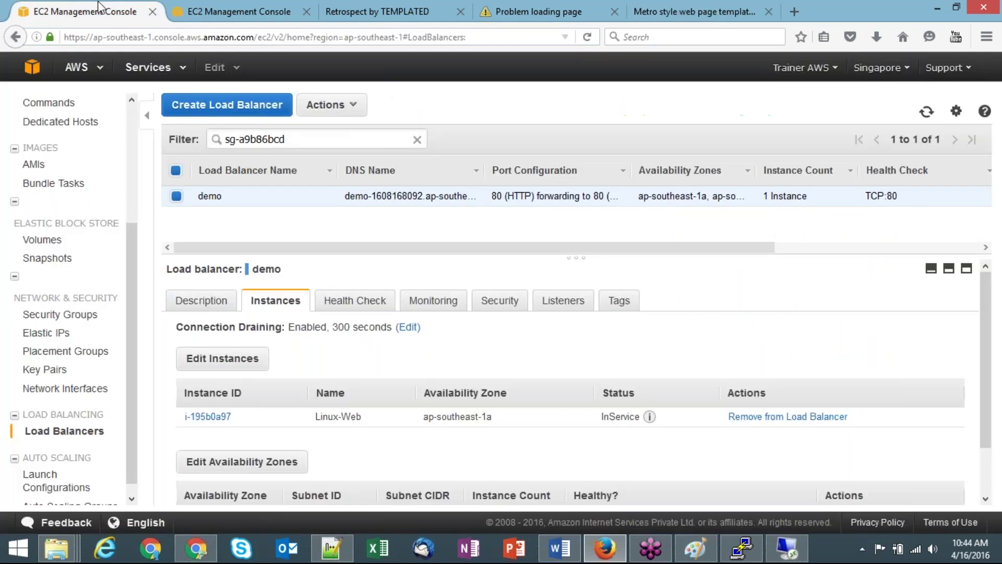
pyautogui.click(360, 308)
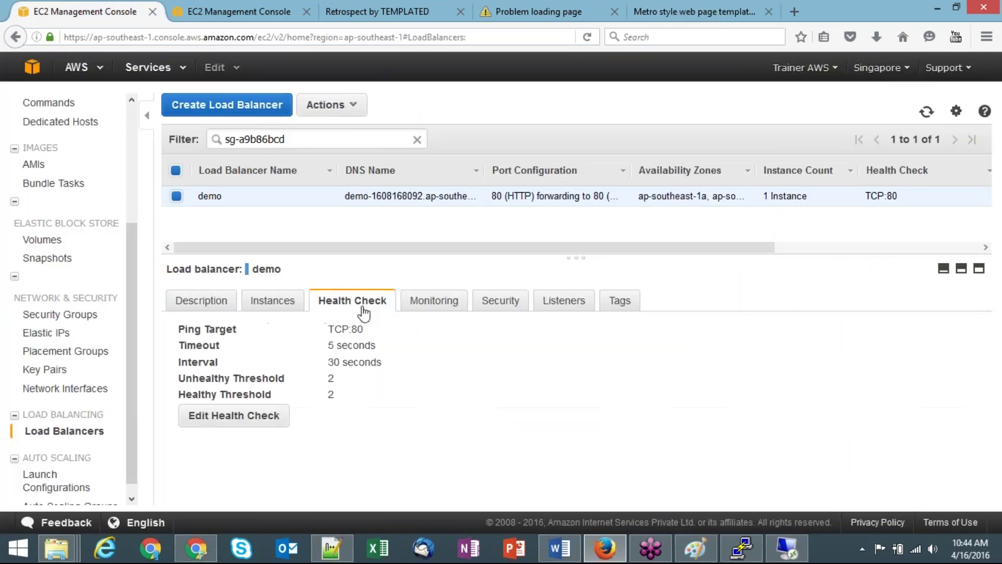
pyautogui.click(419, 312)
pyautogui.click(488, 313)
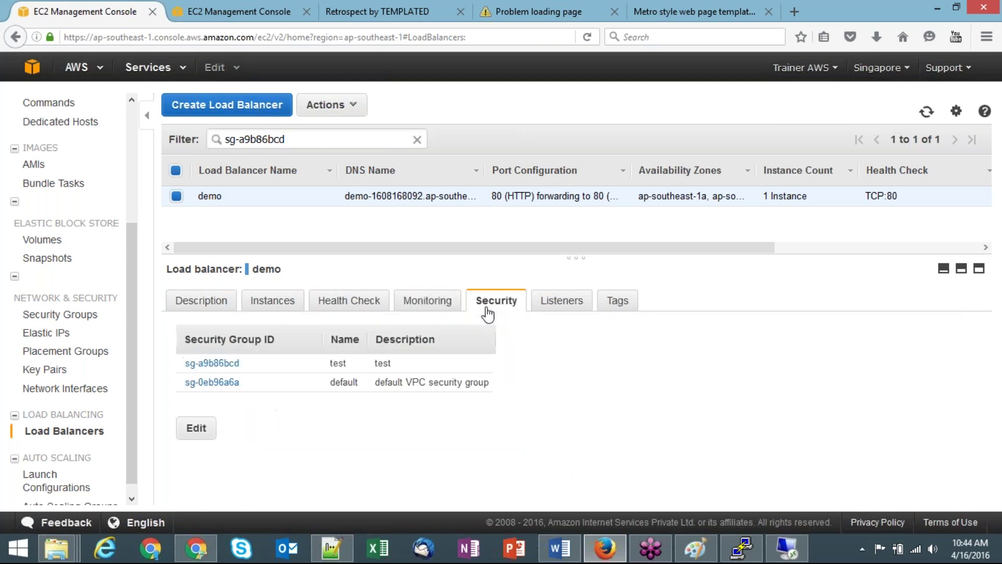
pyautogui.click(562, 307)
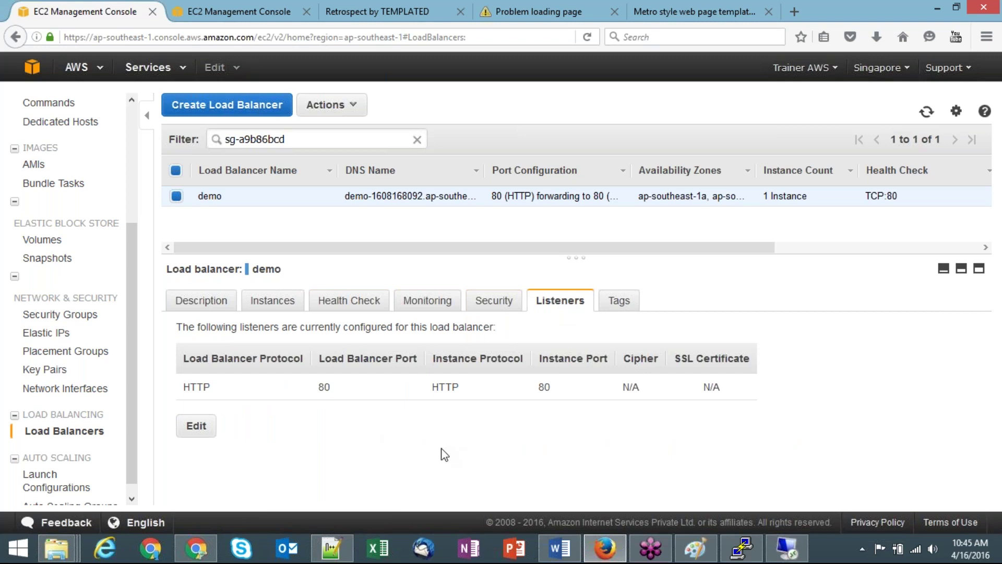
pyautogui.click(270, 307)
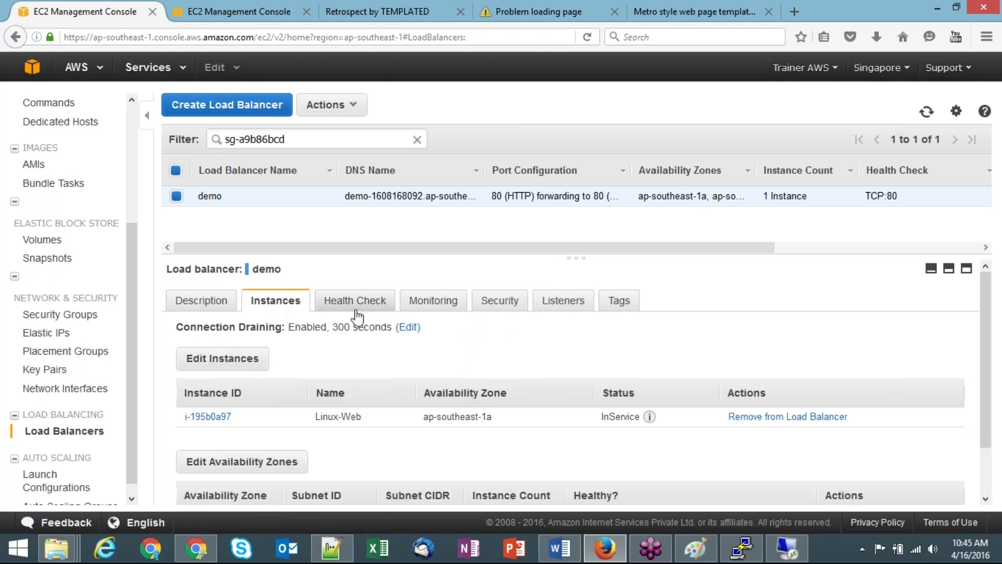
pyautogui.click(356, 313)
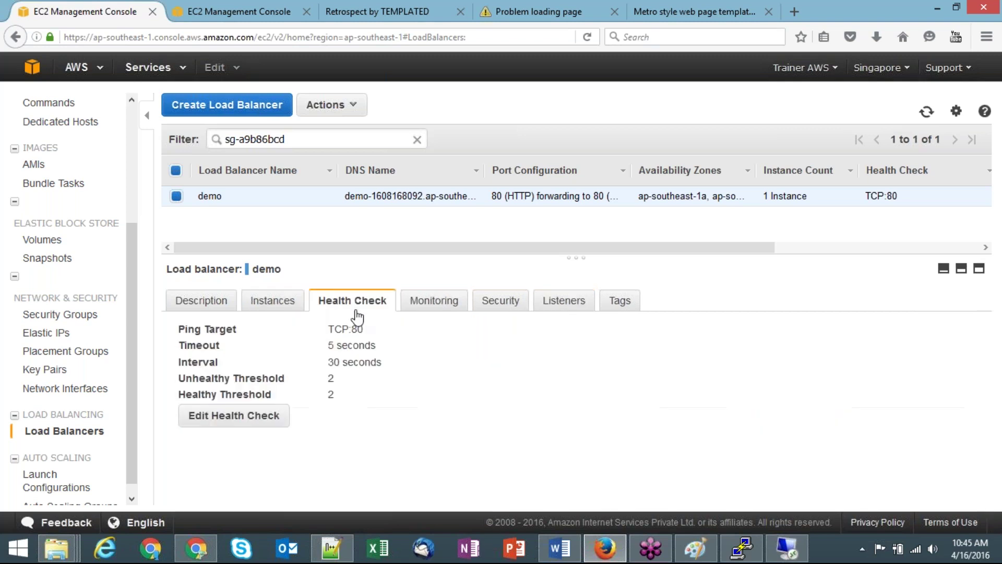
pyautogui.click(449, 312)
# Remove the default security group from the demo load balancer, keeping only the test group, and save.
pyautogui.click(514, 305)
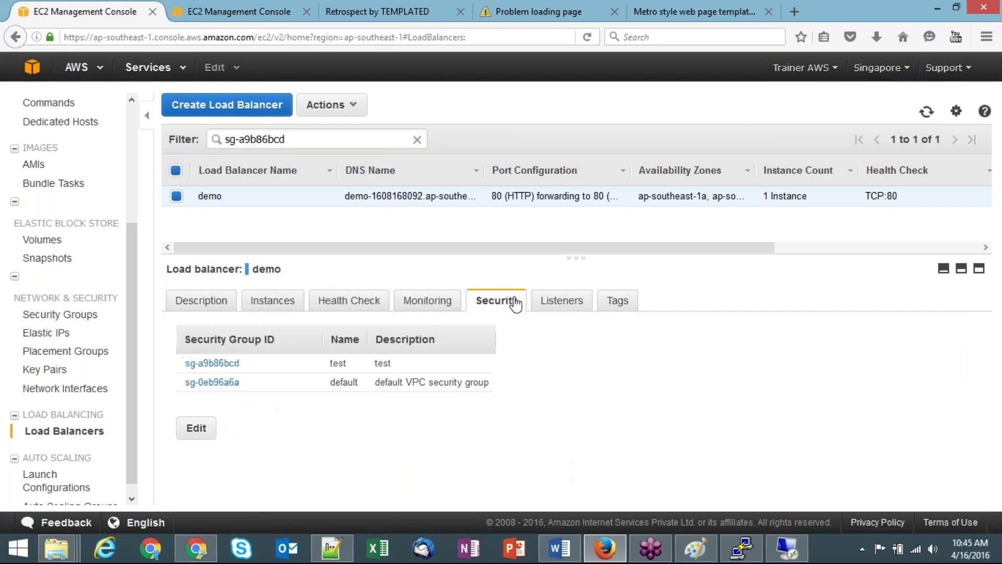
pyautogui.click(197, 429)
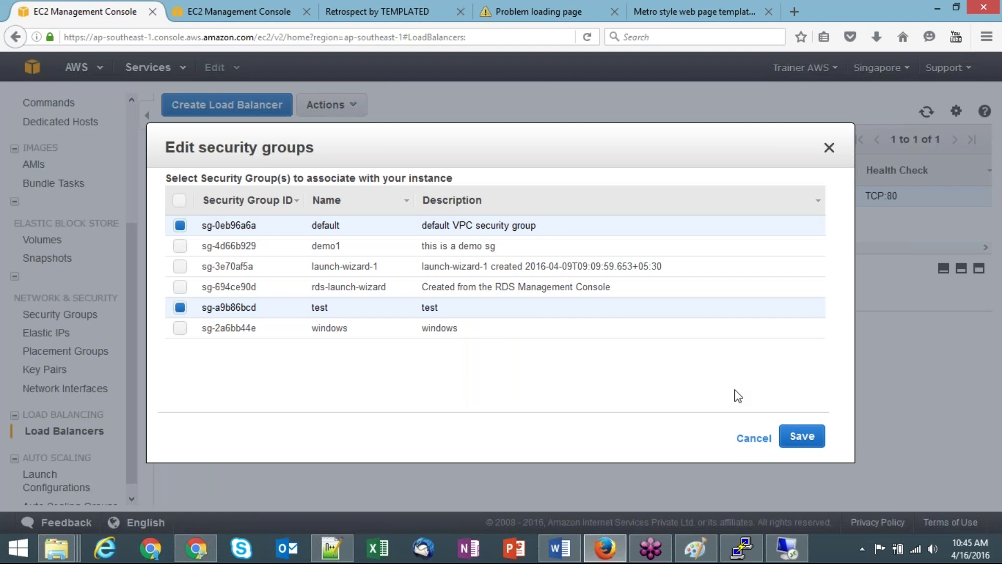
pyautogui.click(181, 228)
pyautogui.click(803, 446)
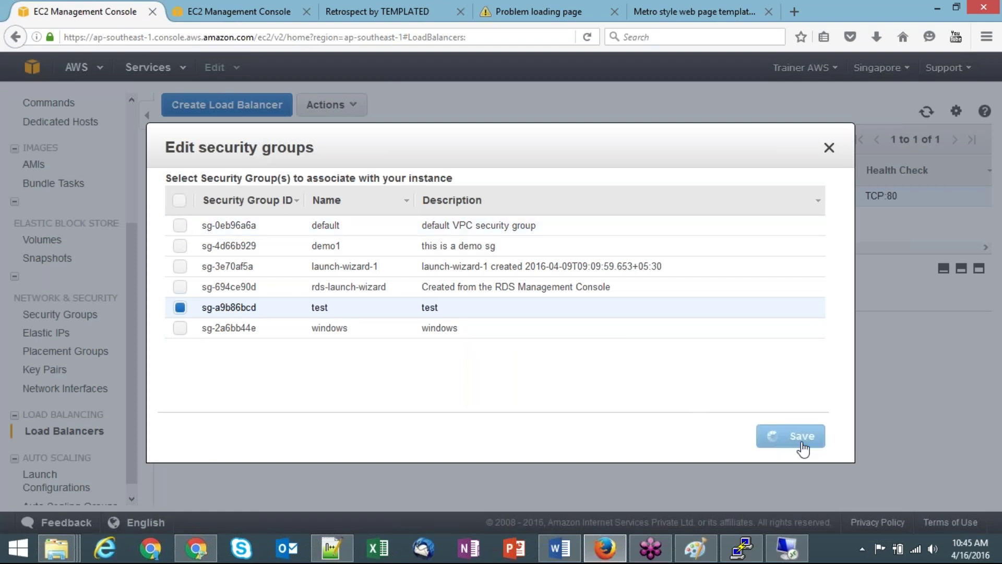
# Reload the demo load balancer's DNS page and return to its details in the EC2 console.
pyautogui.click(542, 6)
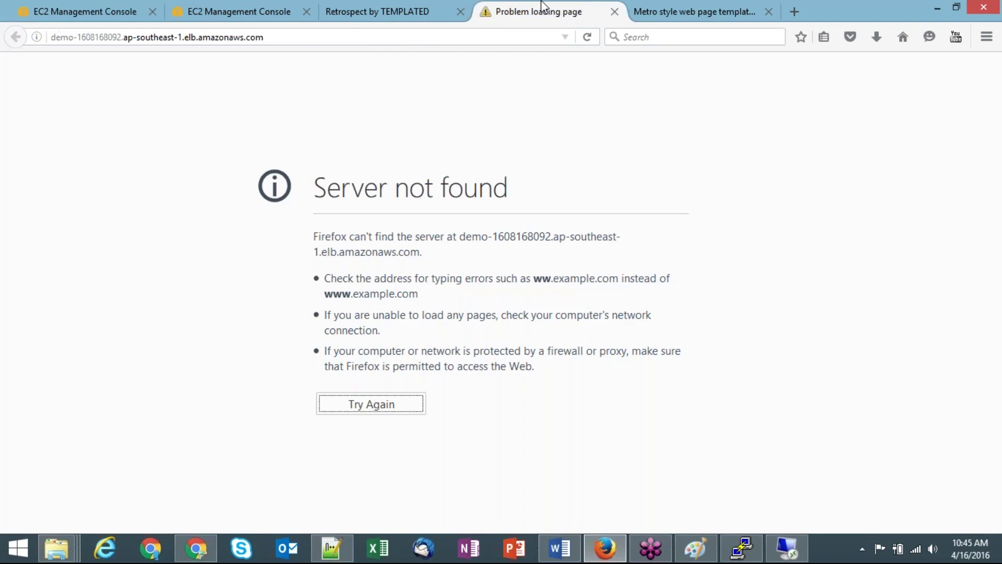
pyautogui.click(588, 38)
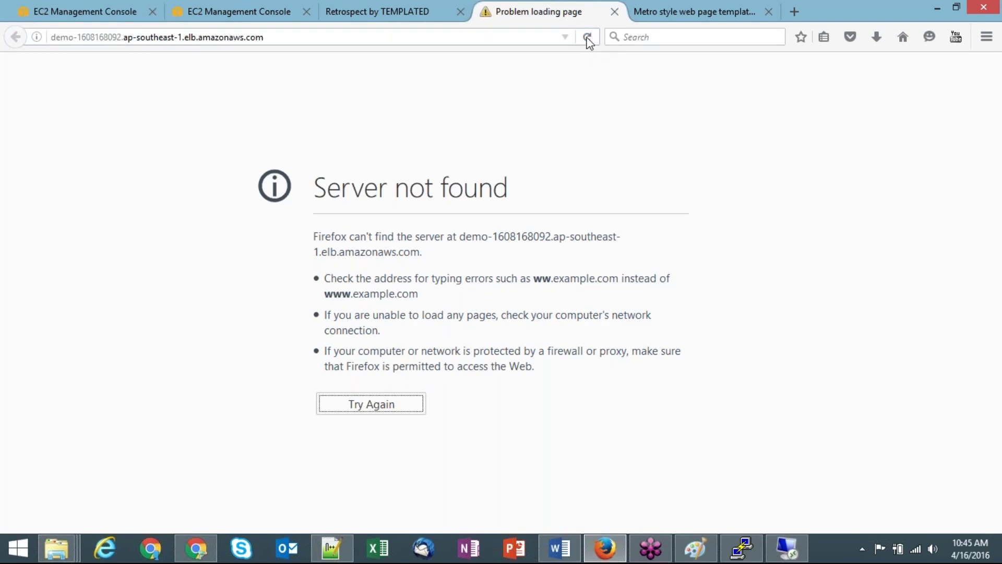
pyautogui.click(105, 6)
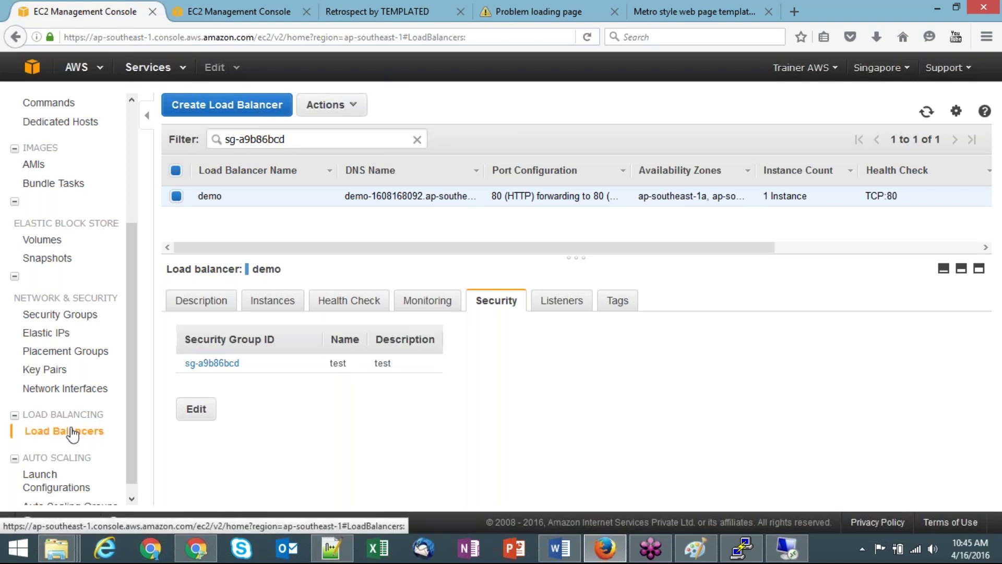
# Open the security groups list, enlarge it and examine the inbound rules of the test group.
pyautogui.click(267, 8)
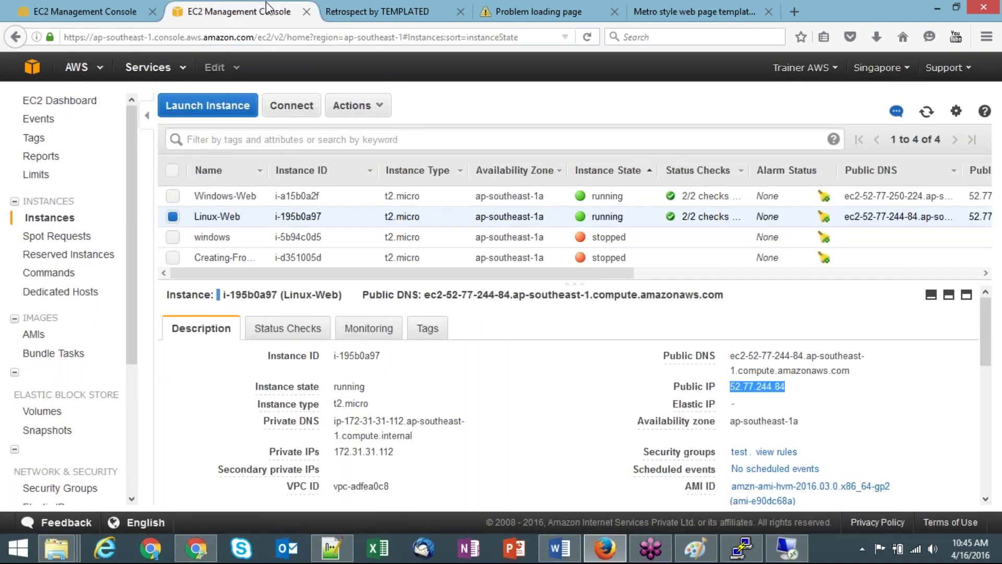
pyautogui.click(71, 491)
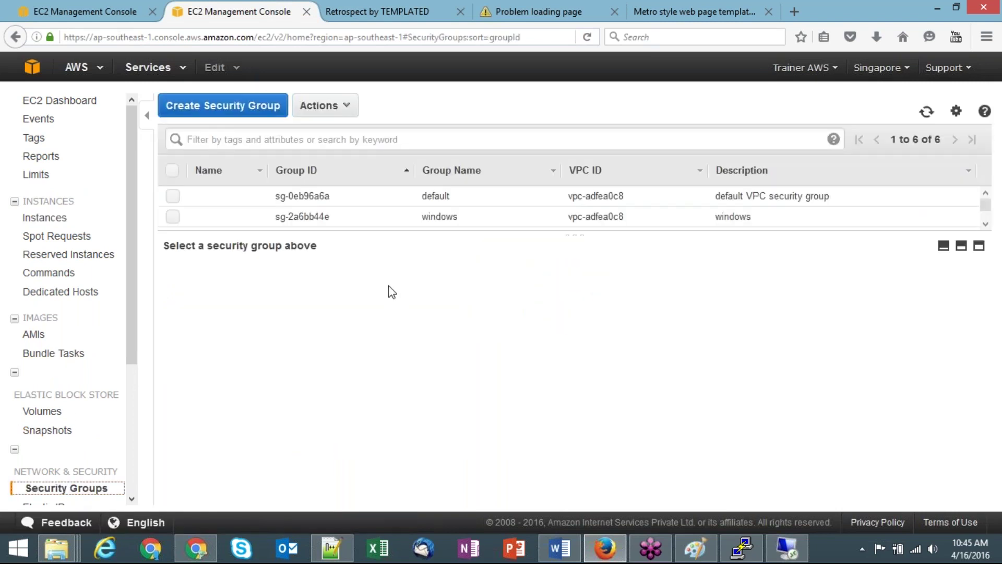
pyautogui.moveTo(575, 235); pyautogui.dragTo(571, 340)
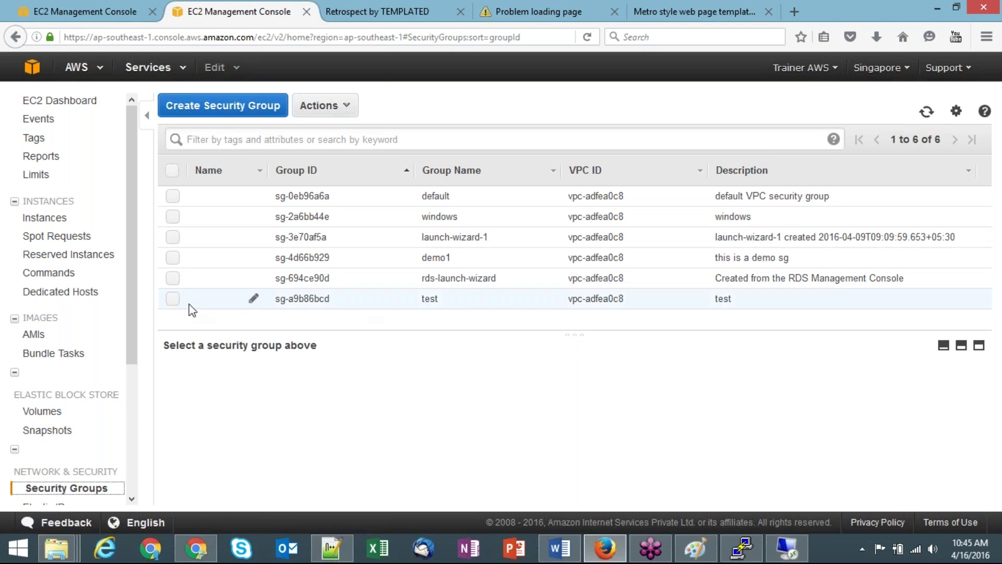
pyautogui.click(173, 300)
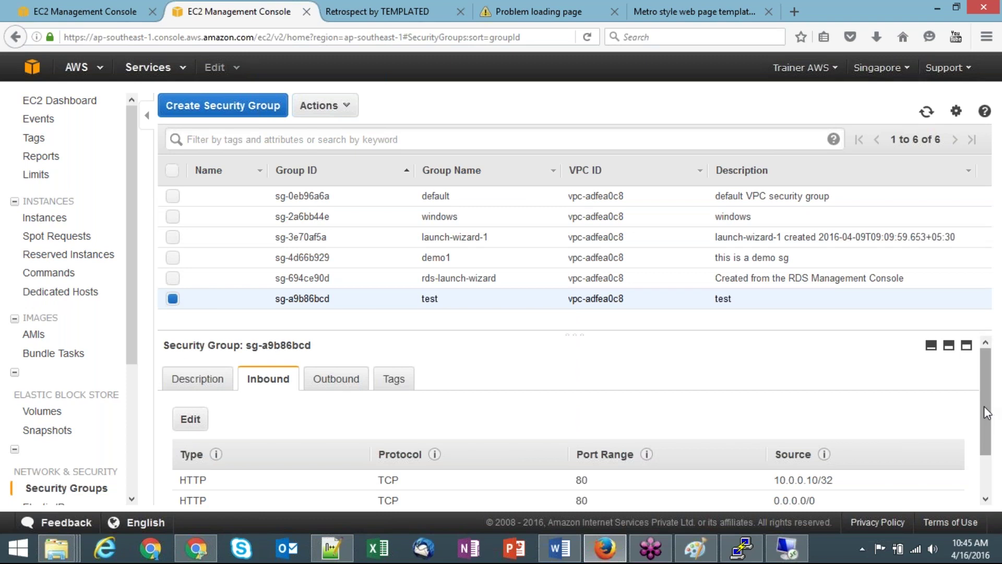
pyautogui.moveTo(983, 420); pyautogui.dragTo(985, 457)
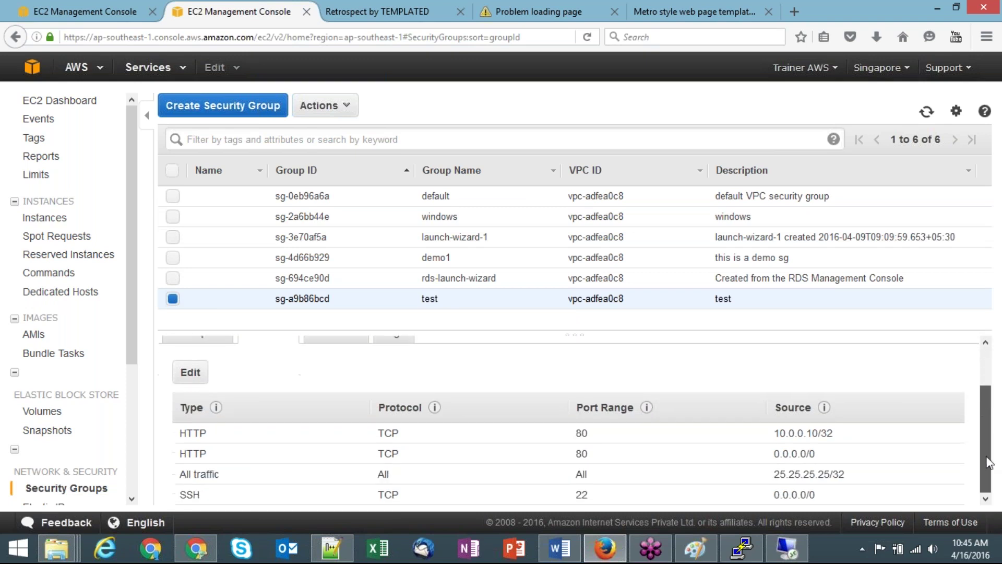
pyautogui.doubleClick(581, 456)
pyautogui.click(559, 378)
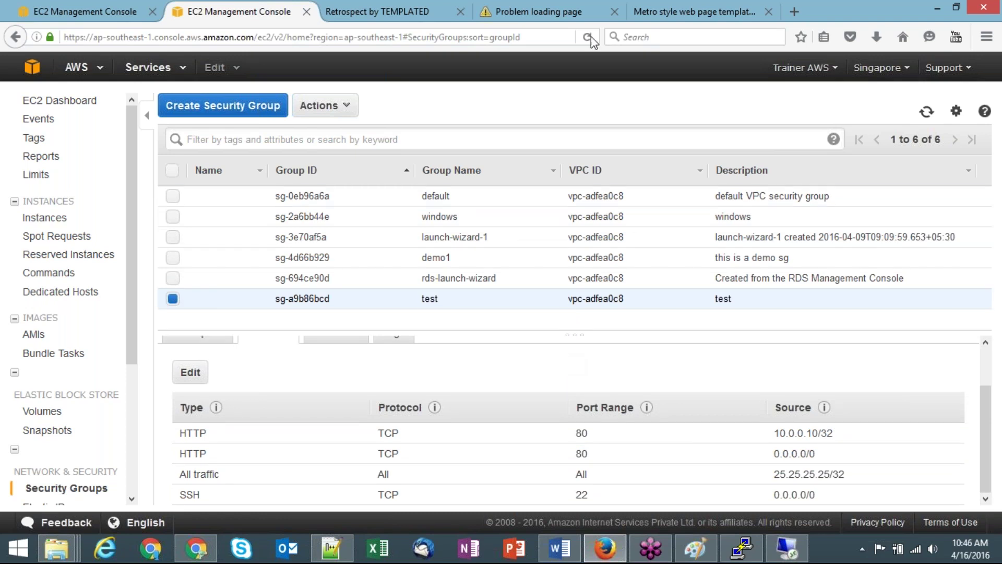
# Revisit the demo load balancer's details, its DNS page and the Linux-Web site, and review the EC2 instances list.
pyautogui.click(139, 7)
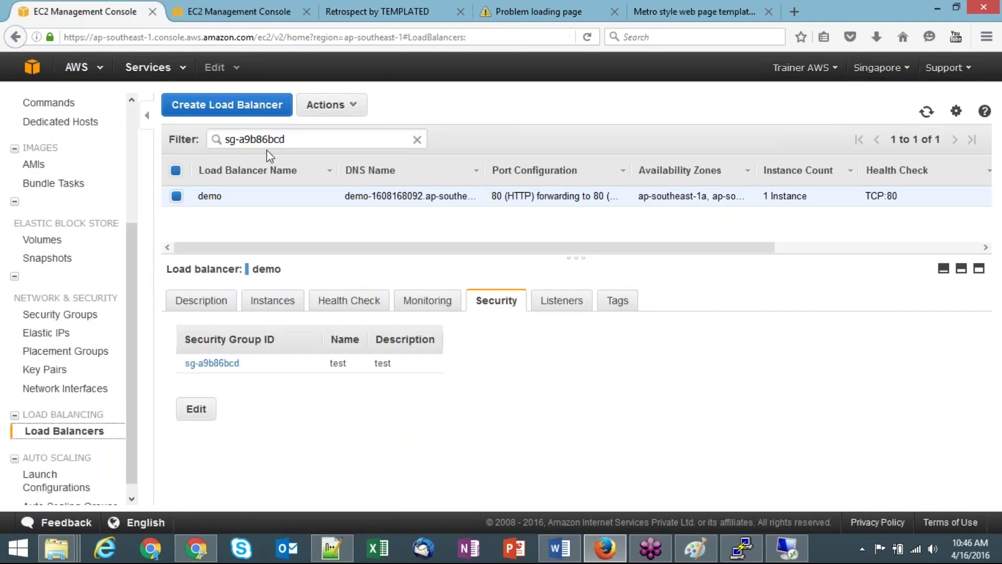
pyautogui.click(578, 2)
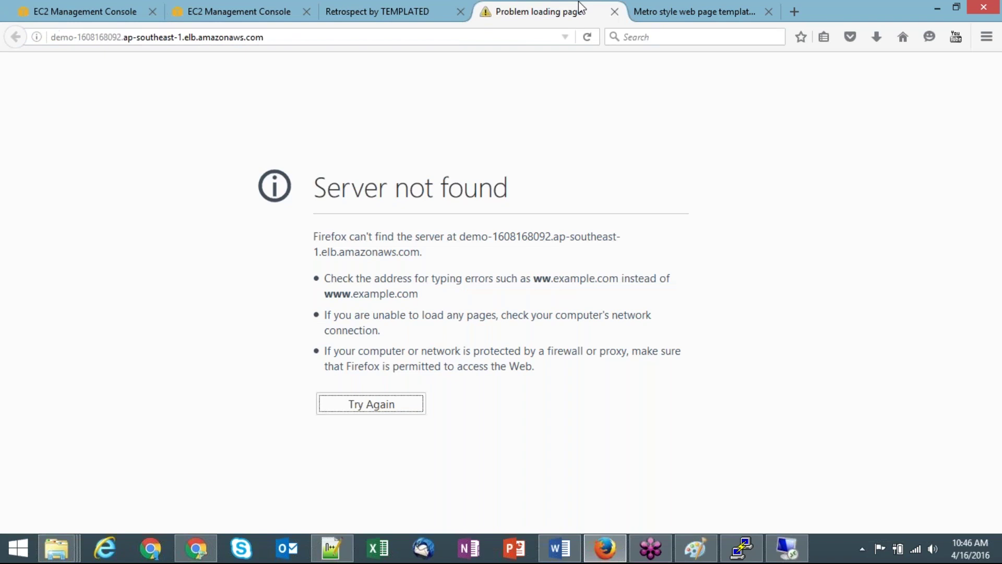
pyautogui.click(694, 2)
pyautogui.click(260, 7)
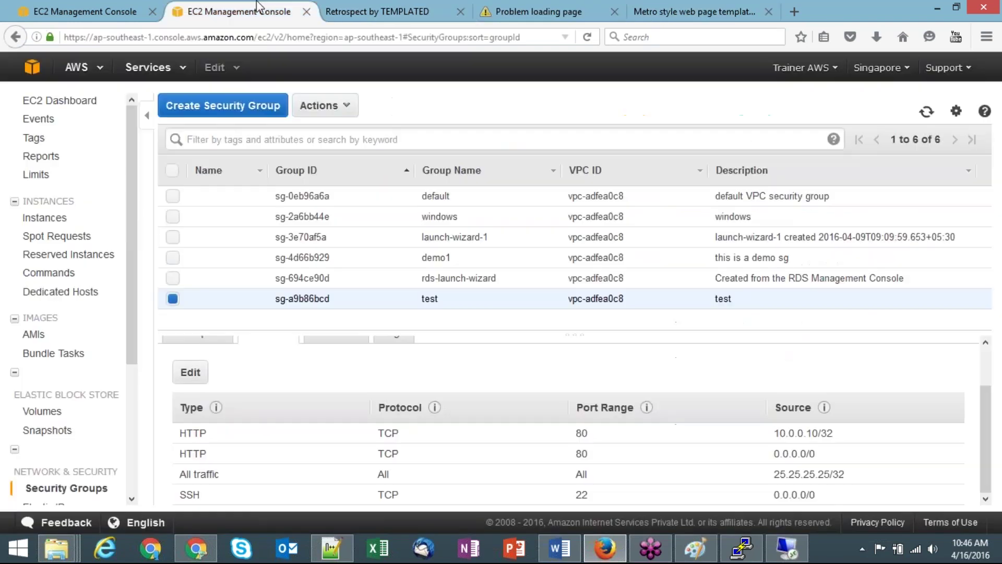
pyautogui.click(49, 219)
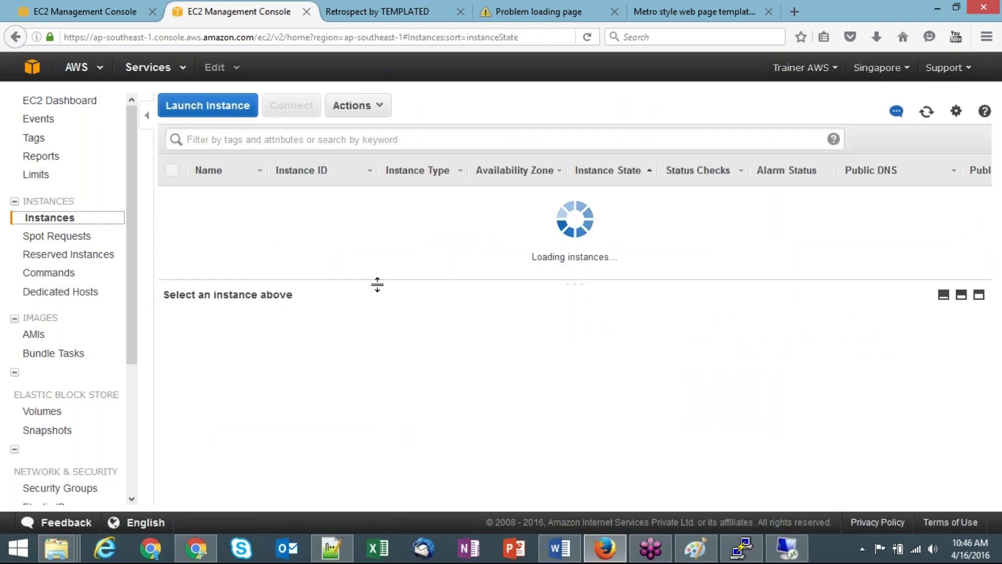
pyautogui.click(698, 3)
pyautogui.click(366, 38)
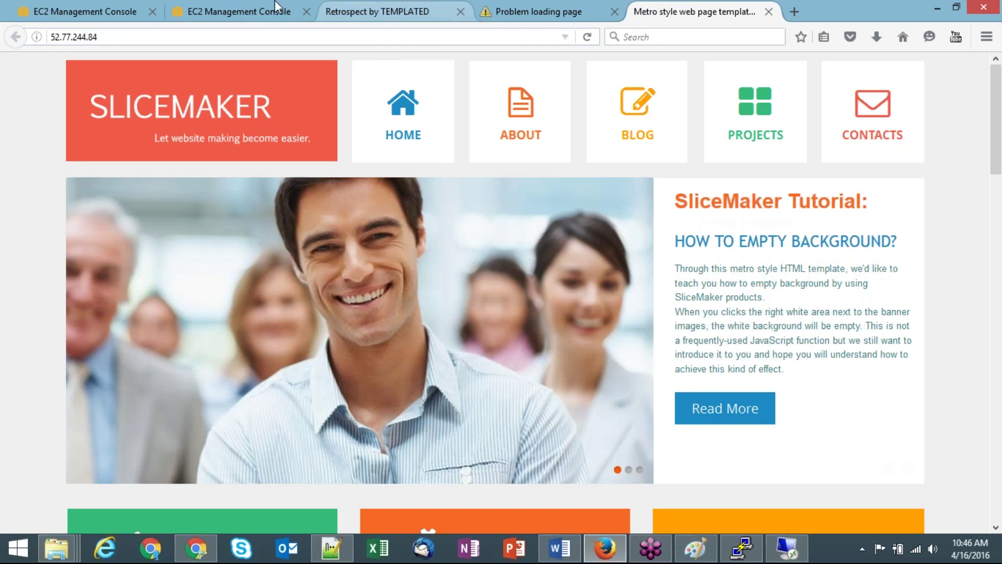
pyautogui.click(213, 6)
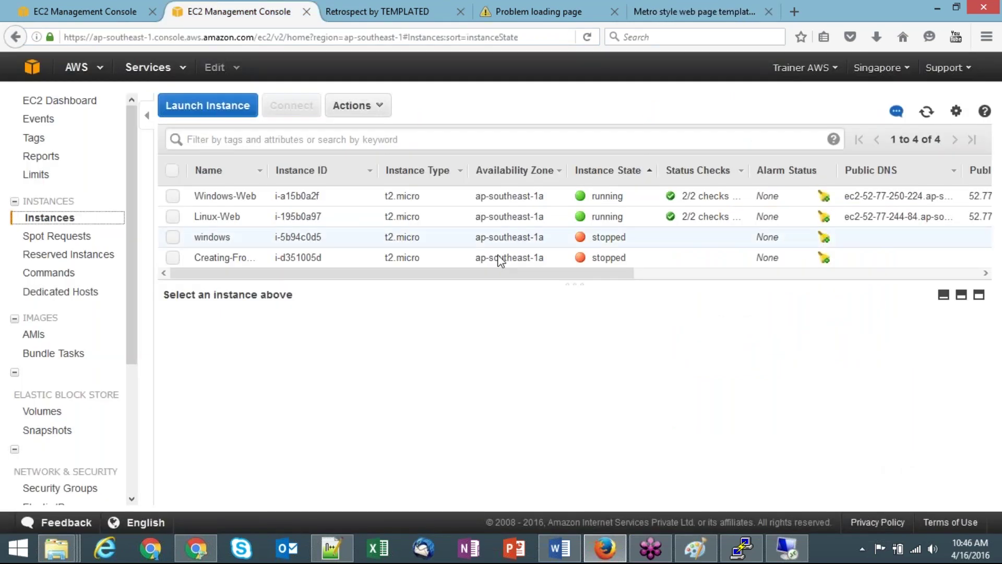
pyautogui.moveTo(577, 279); pyautogui.dragTo(575, 296)
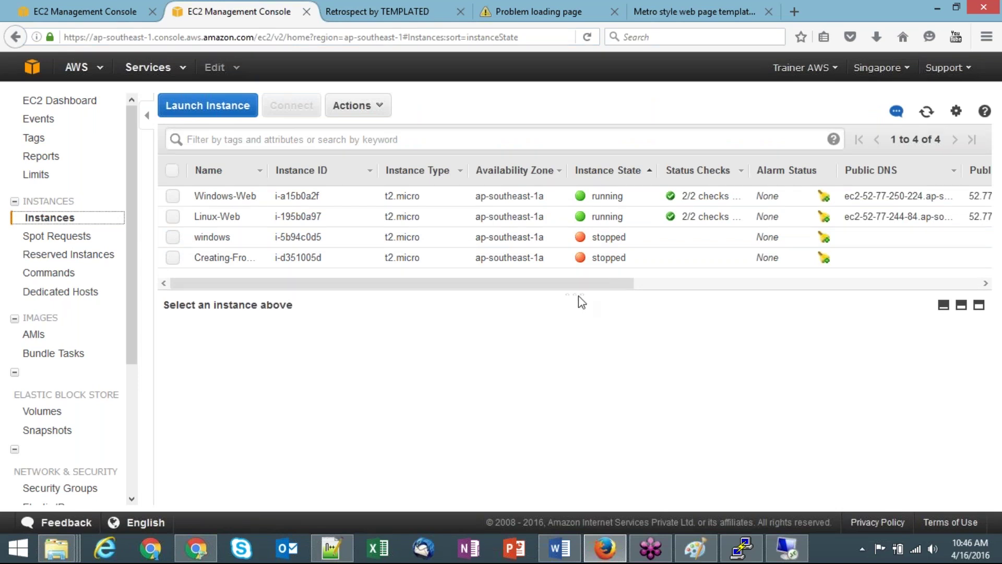
# Switch to the Windows-Web remote desktop, close its wwwroot folder window and disconnect the session.
pyautogui.click(788, 550)
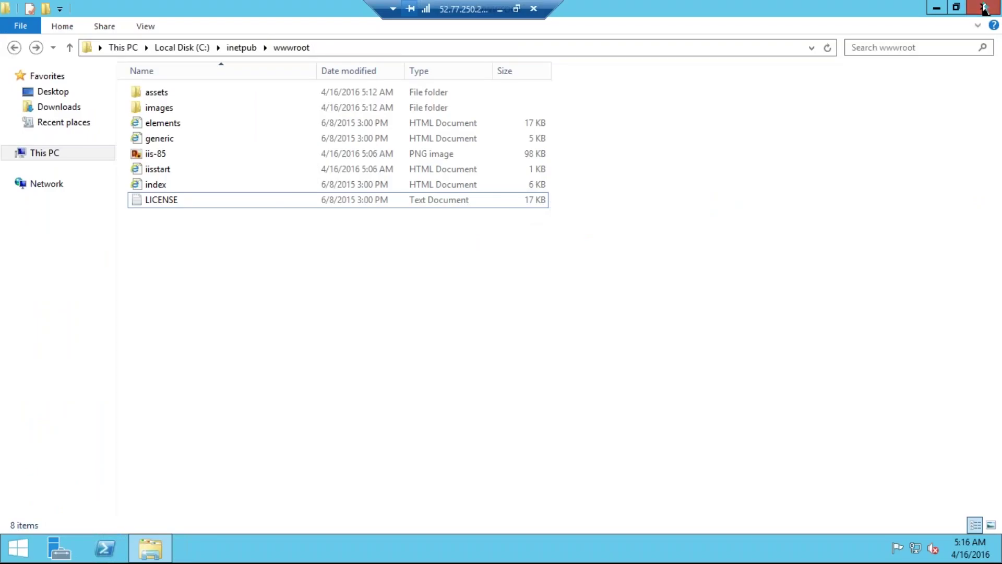
pyautogui.click(984, 8)
pyautogui.click(359, 196)
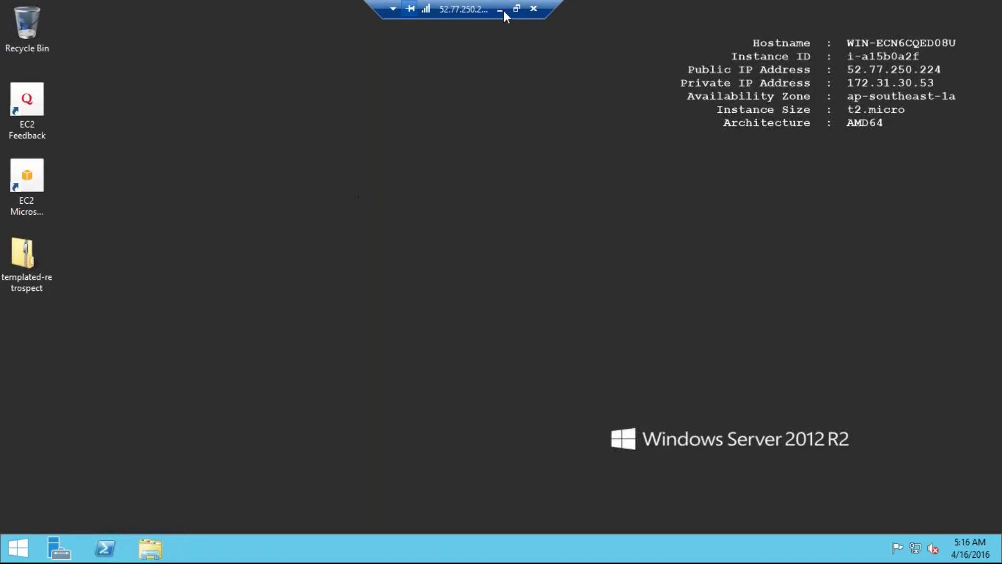
pyautogui.click(533, 8)
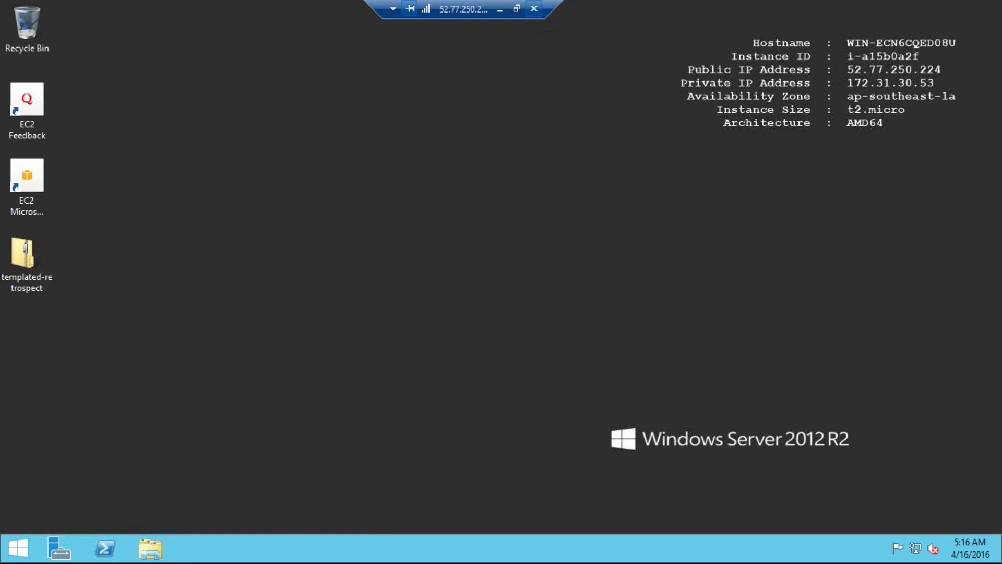
pyautogui.press('Return')
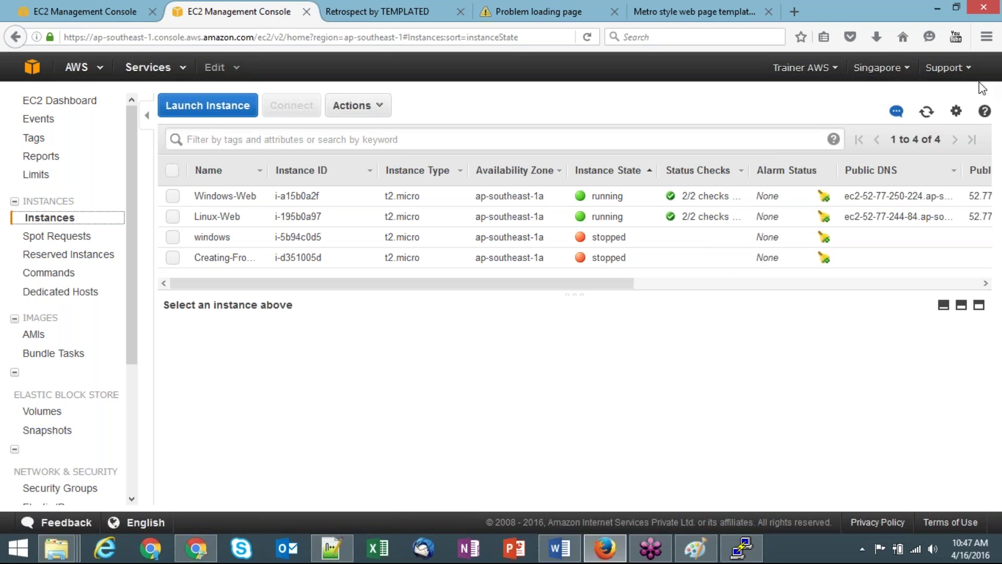
pyautogui.click(984, 34)
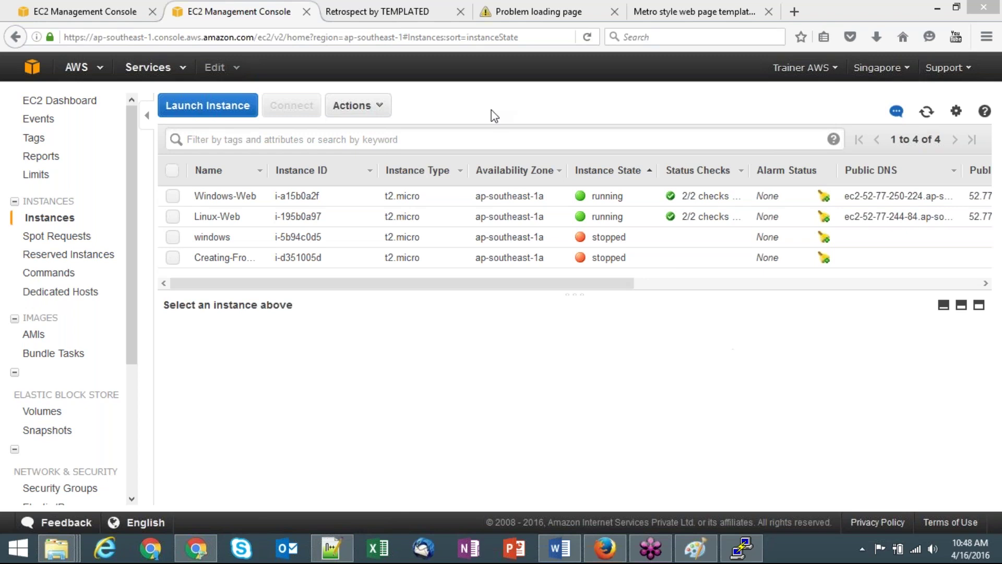
pyautogui.click(432, 116)
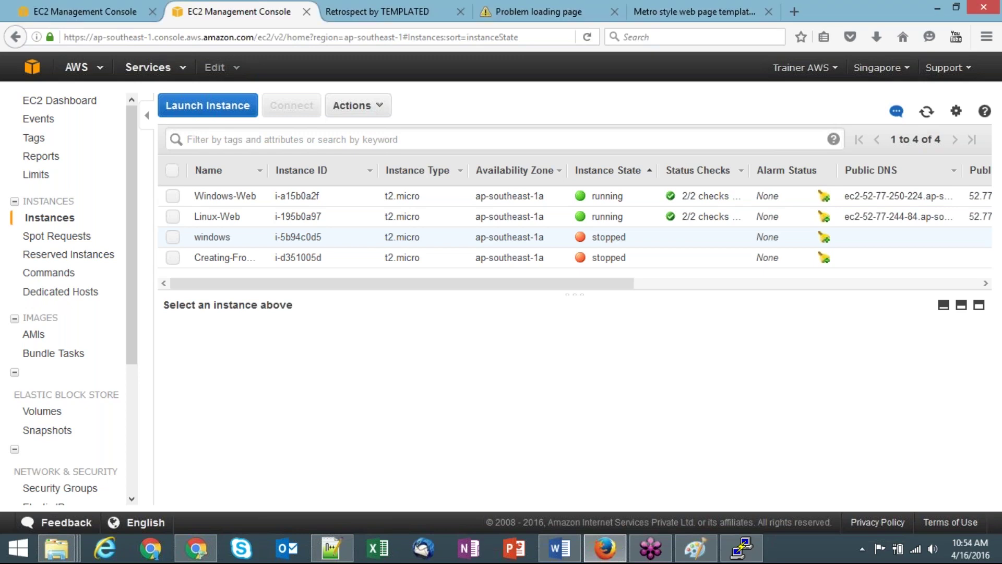
# Select the stopped windows instance and read through its description, including the state transition reason.
pyautogui.click(172, 237)
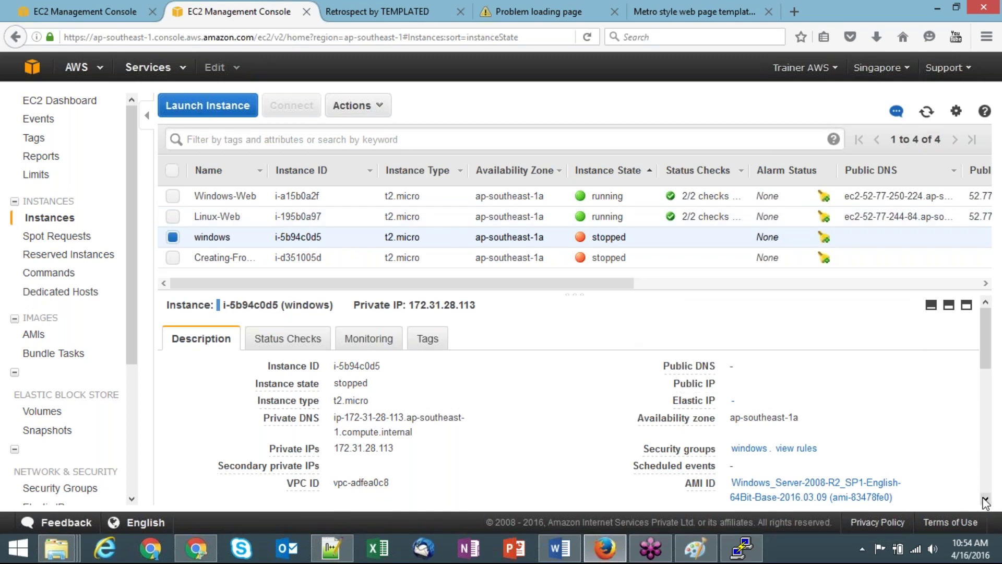
pyautogui.scroll(-10, 985, 498)
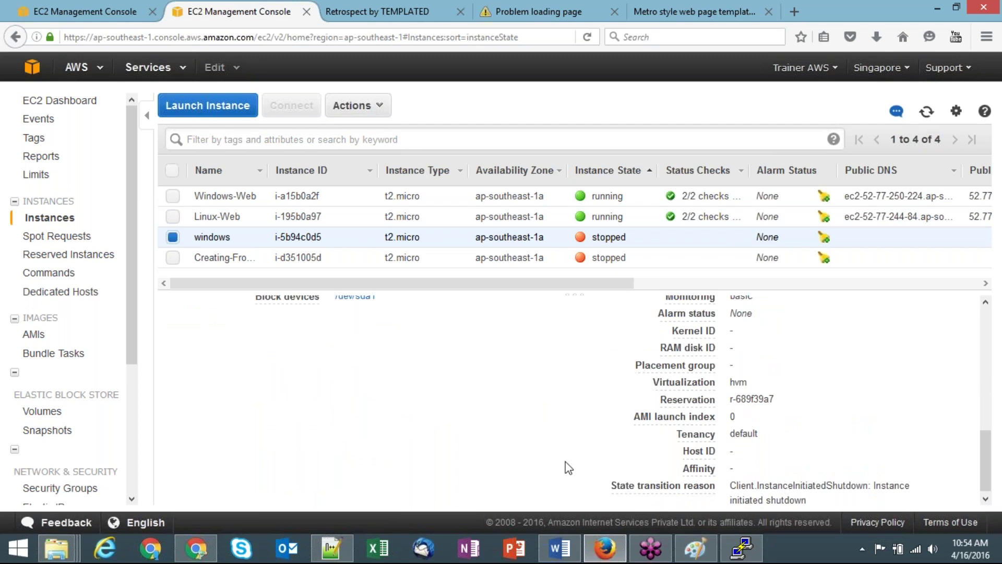
pyautogui.scroll(5, 568, 467)
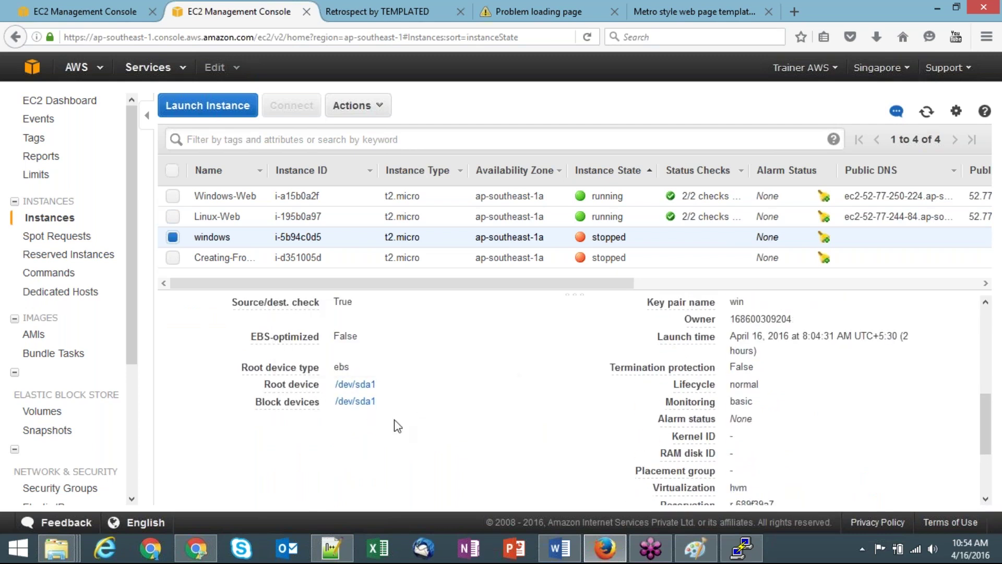
# Start launching an instance from Amazon Linux AMI 2016.03.0 as t2.micro with default instance details, up to the storage settings.
pyautogui.click(210, 108)
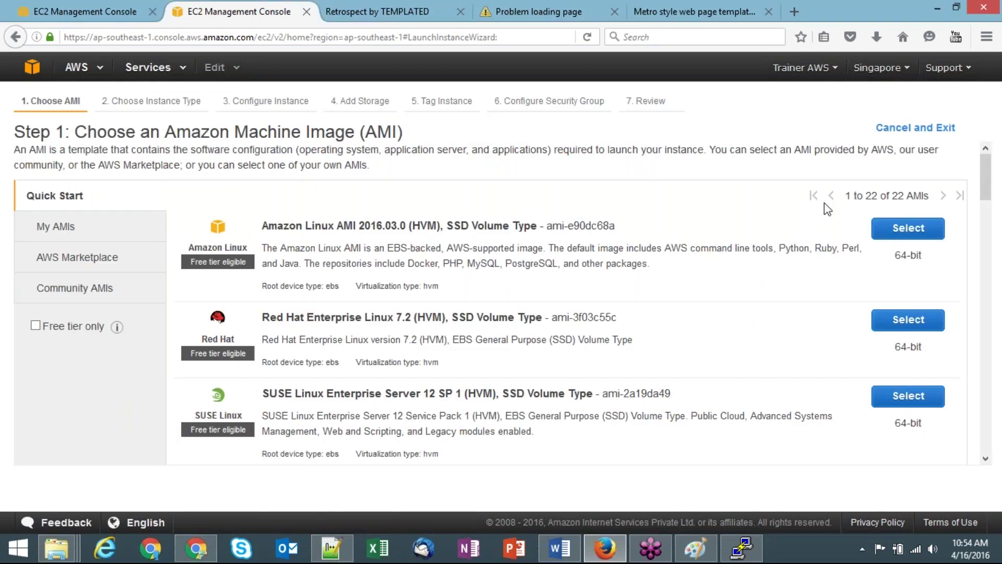
pyautogui.click(905, 228)
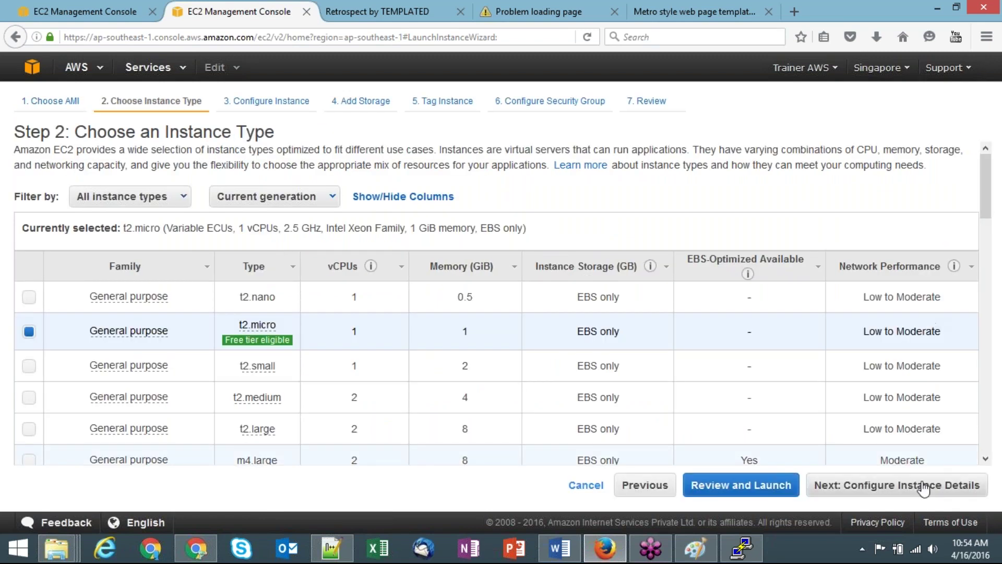
pyautogui.click(924, 489)
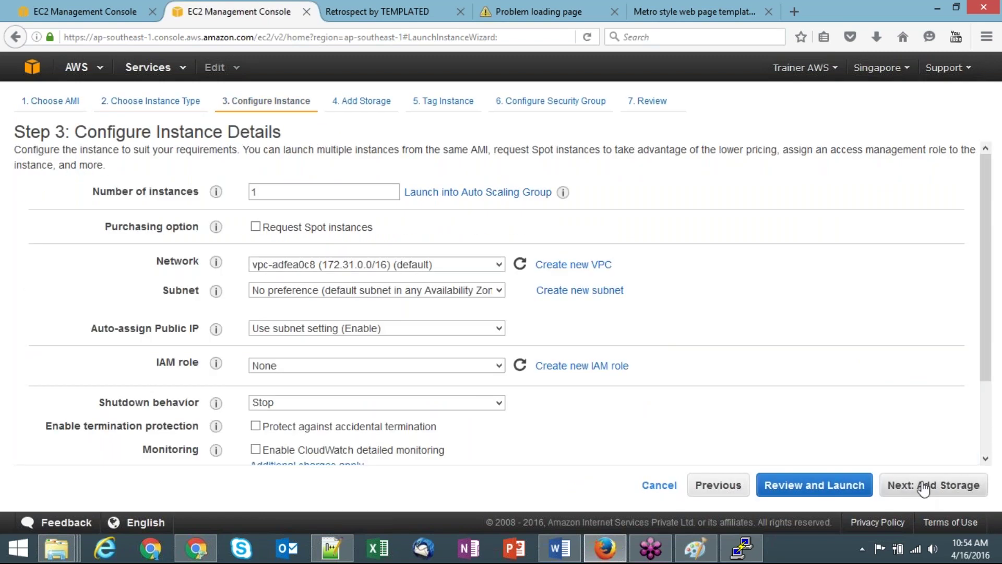
pyautogui.click(924, 487)
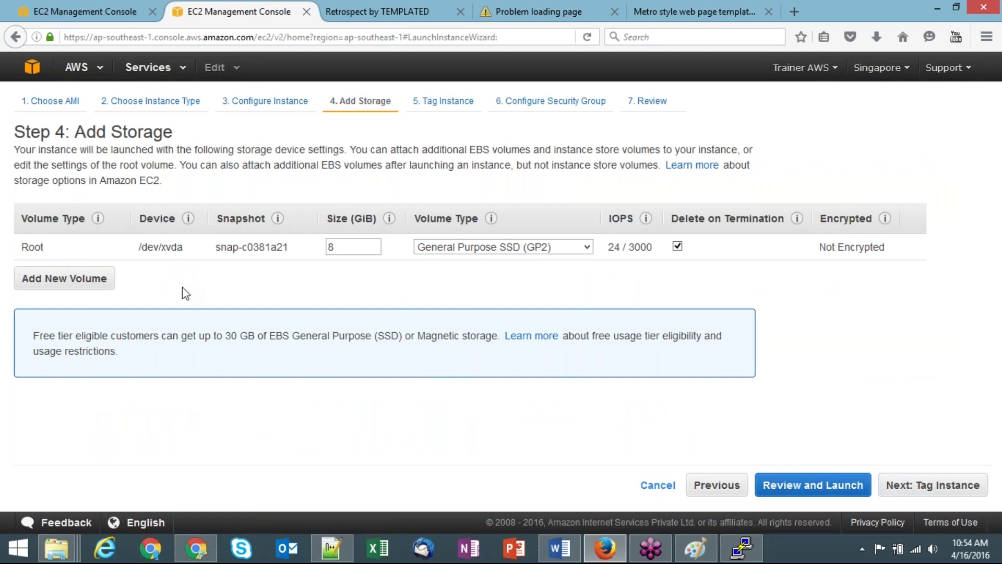
# Add an EBS volume, review its volume type and device name options, and discard it together with the launch.
pyautogui.click(96, 294)
pyautogui.click(122, 274)
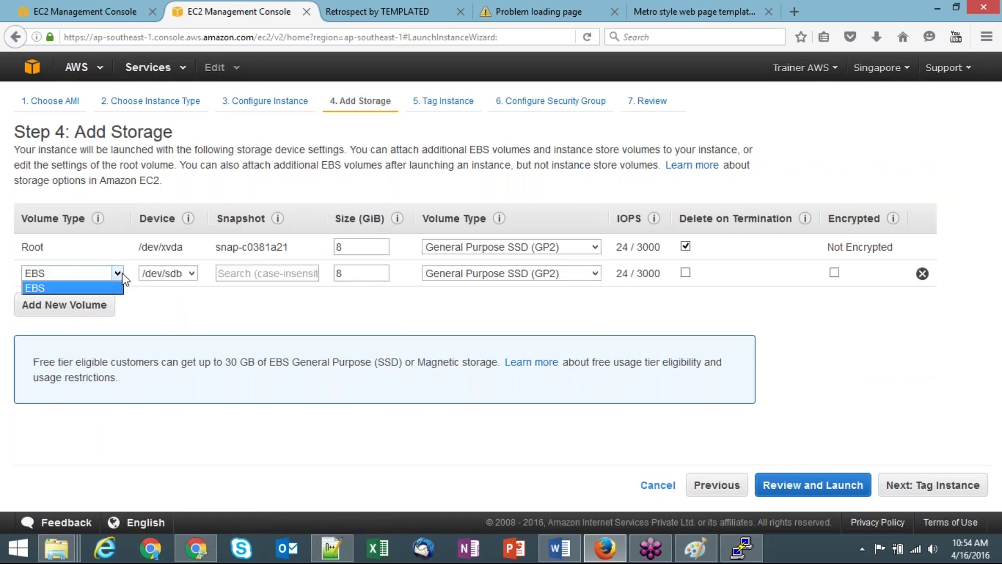
pyautogui.click(122, 274)
pyautogui.click(192, 274)
pyautogui.click(193, 275)
pyautogui.click(192, 276)
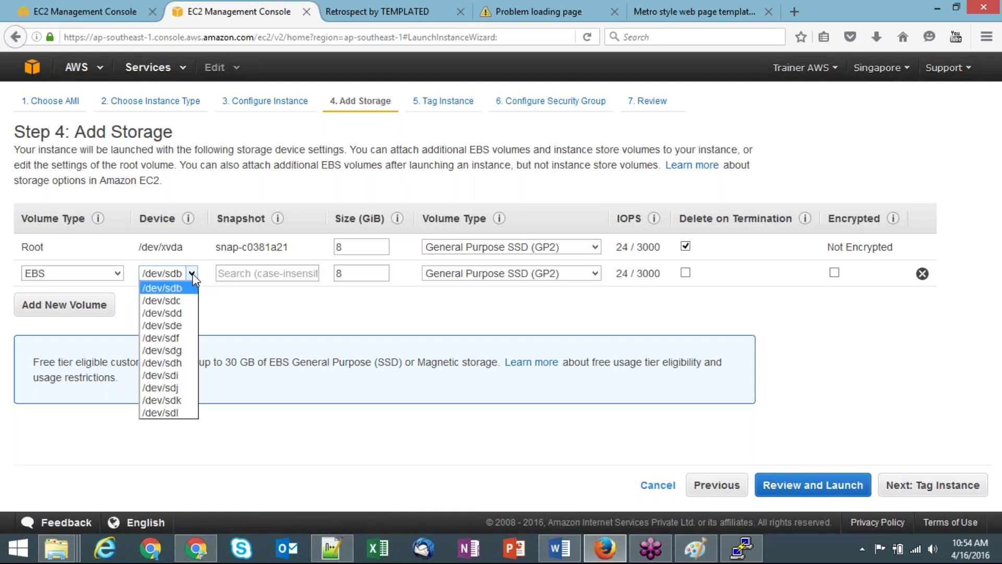
pyautogui.click(269, 323)
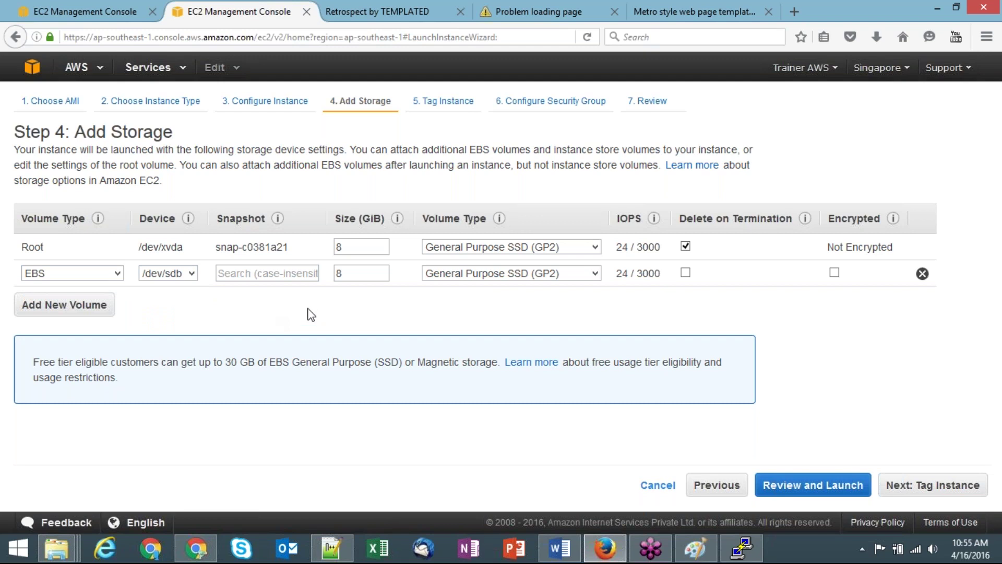
pyautogui.click(922, 274)
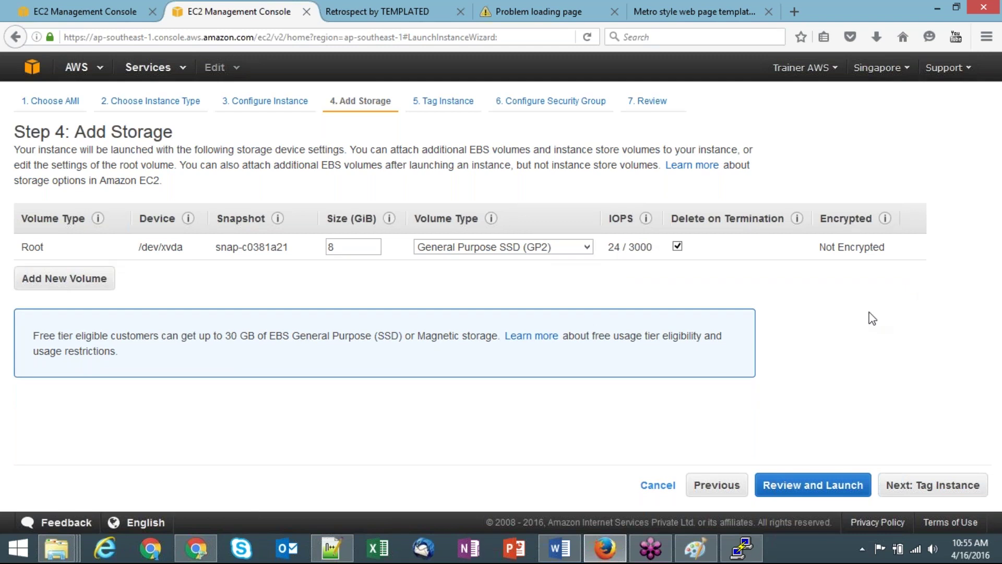
pyautogui.click(656, 487)
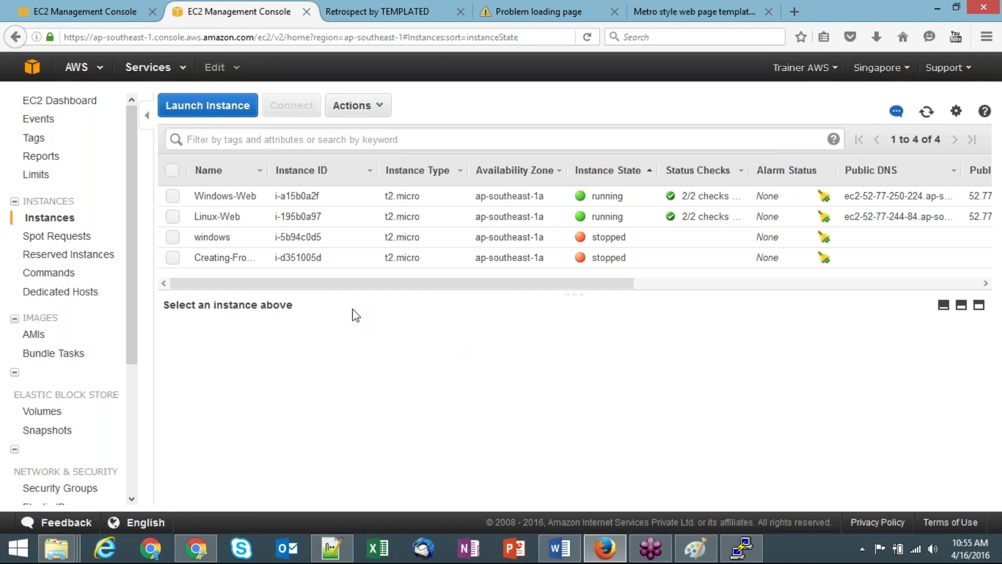
# Display the details of the Windows-Web instance and lower the system volume.
pyautogui.click(174, 197)
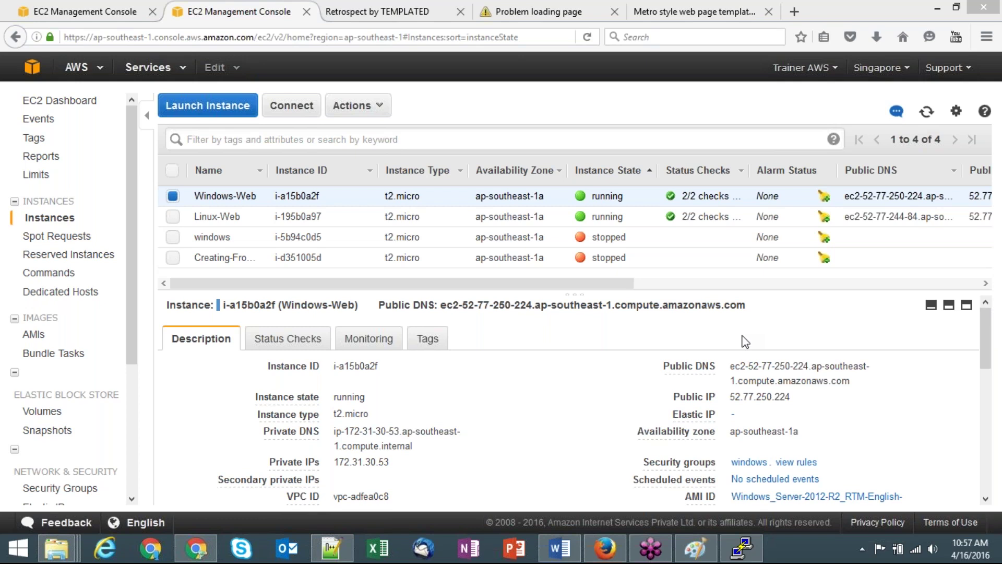
pyautogui.press('XF86AudioLowerVolume')
pyautogui.press('XF86AudioLowerVolume')
pyautogui.press('XF86AudioLowerVolume')
# Begin another launch from Amazon Linux AMI 2016.03.0 and examine the instance types and their network performance.
pyautogui.click(207, 105)
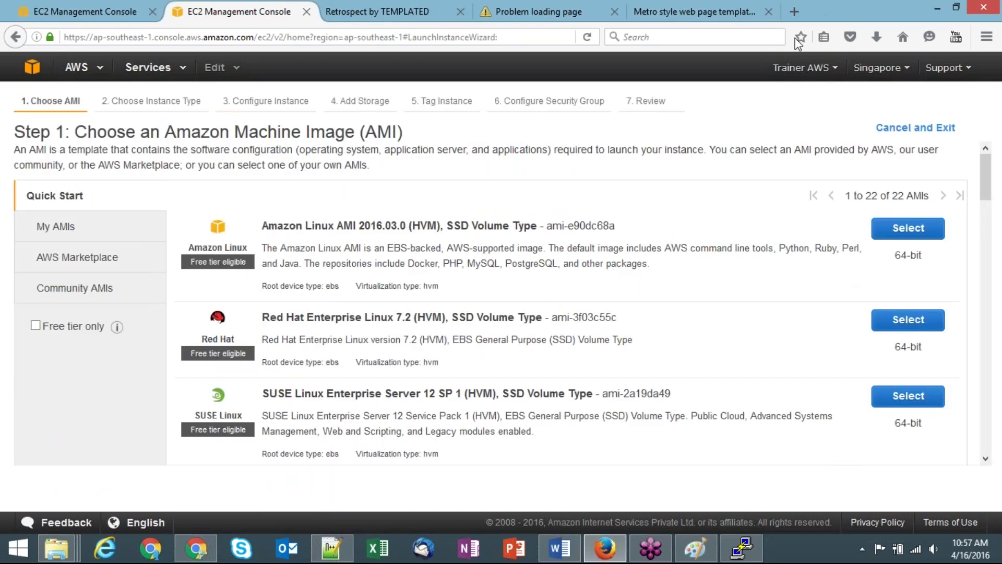
pyautogui.click(911, 237)
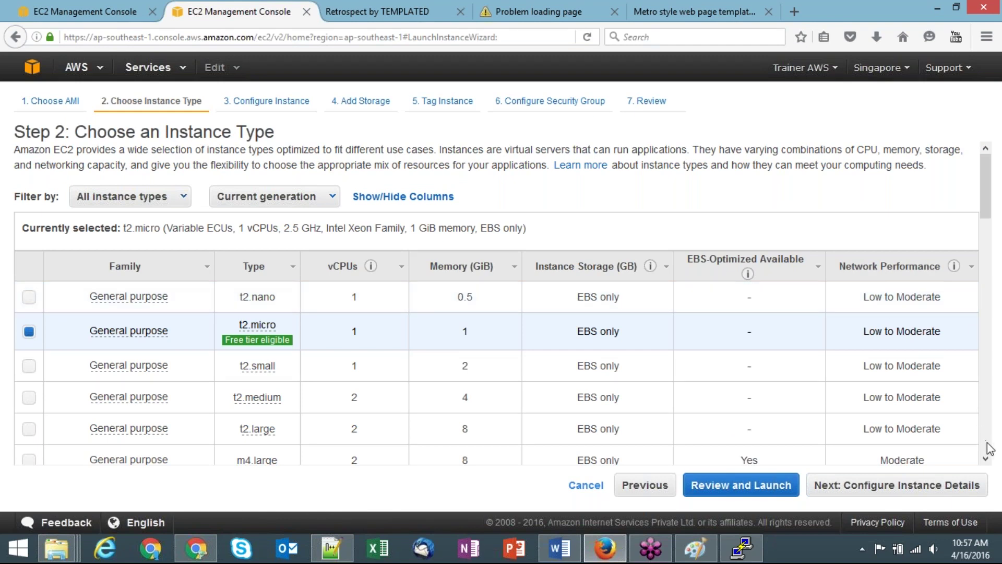
pyautogui.scroll(-7, 988, 460)
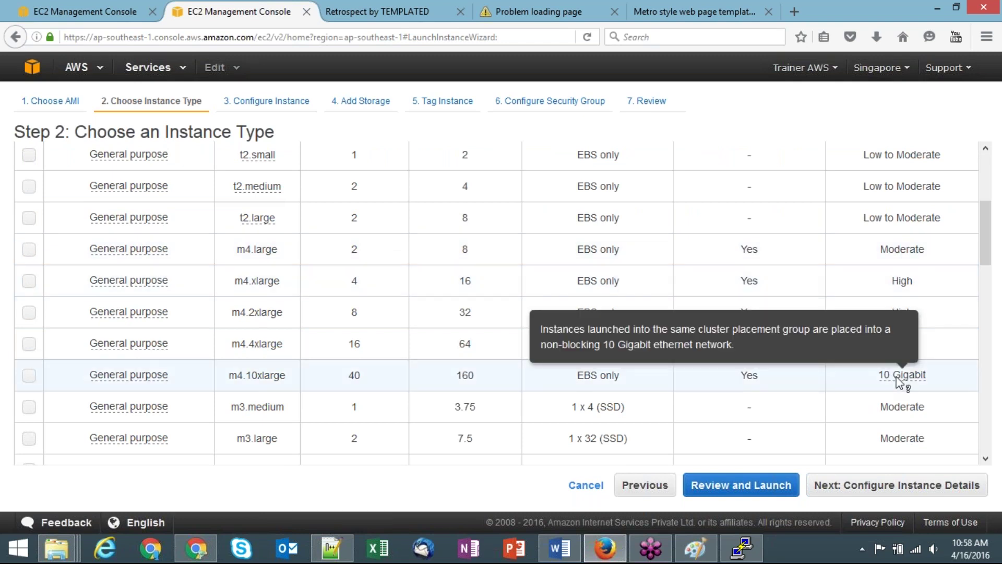
pyautogui.scroll(-5, 988, 459)
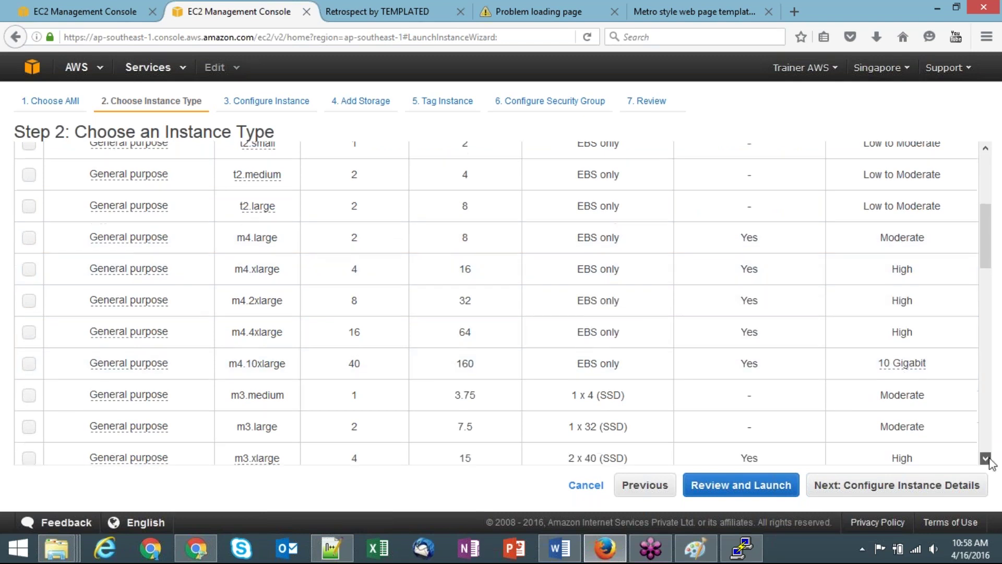
pyautogui.scroll(-10, 988, 459)
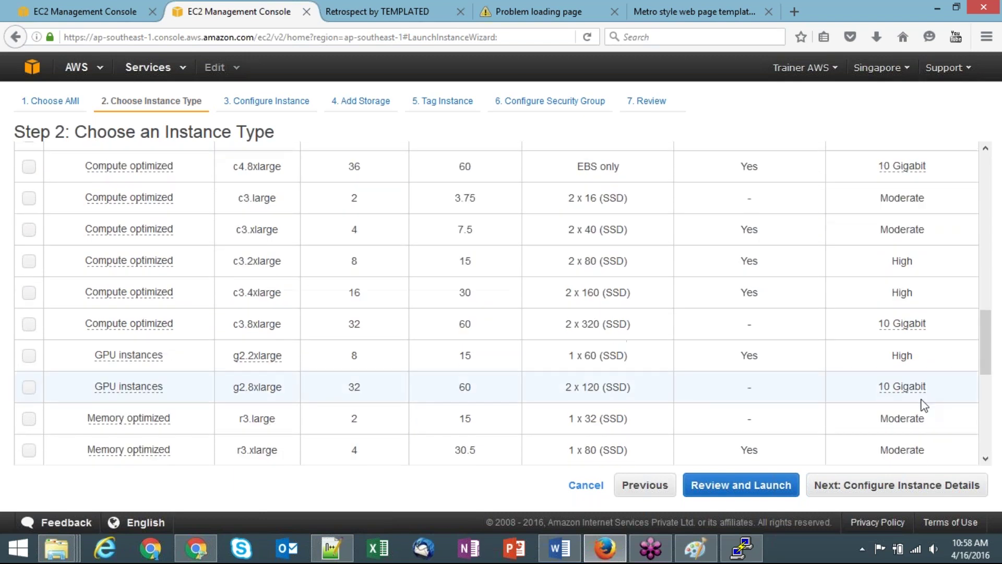
pyautogui.moveTo(987, 368); pyautogui.dragTo(977, 205)
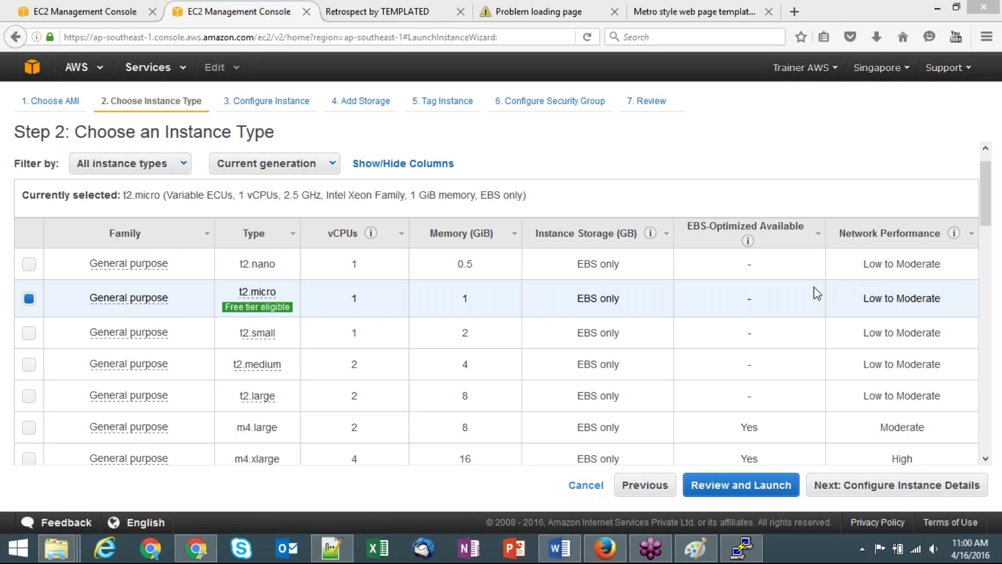
pyautogui.press('XF86AudioRaiseVolume')
pyautogui.press('XF86AudioRaiseVolume')
pyautogui.press('XF86AudioRaiseVolume')
pyautogui.press('XF86AudioRaiseVolume')
pyautogui.press('XF86AudioRaiseVolume')
pyautogui.press('XF86AudioRaiseVolume')
pyautogui.press('XF86AudioRaiseVolume')
pyautogui.press('XF86AudioRaiseVolume')
pyautogui.press('XF86AudioRaiseVolume')
pyautogui.press('XF86AudioRaiseVolume')
pyautogui.press('XF86AudioRaiseVolume')
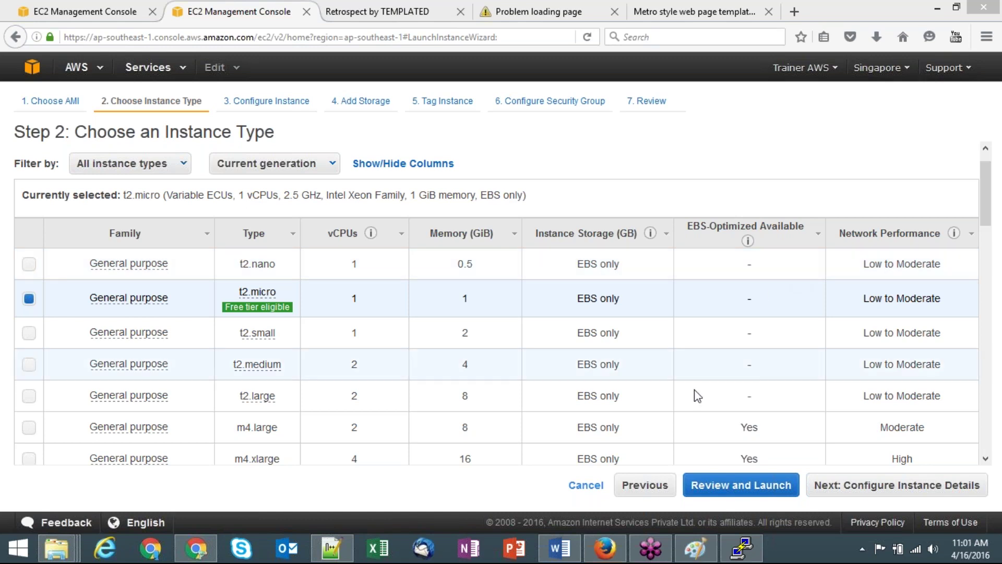
# Cancel the instance launch and bring the inbound rules of the demo load balancer's test security group fully into view.
pyautogui.click(589, 488)
pyautogui.click(588, 486)
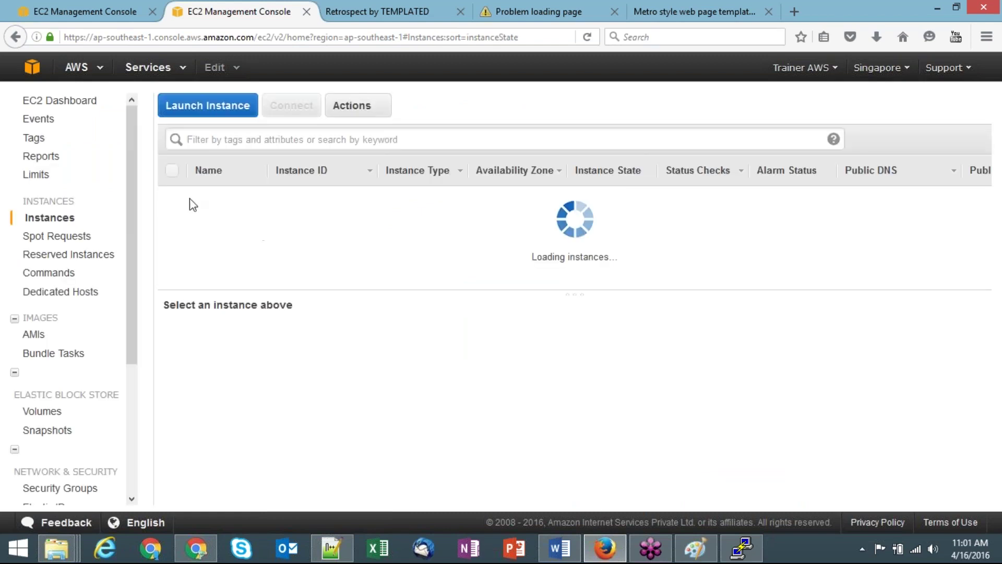
pyautogui.click(113, 12)
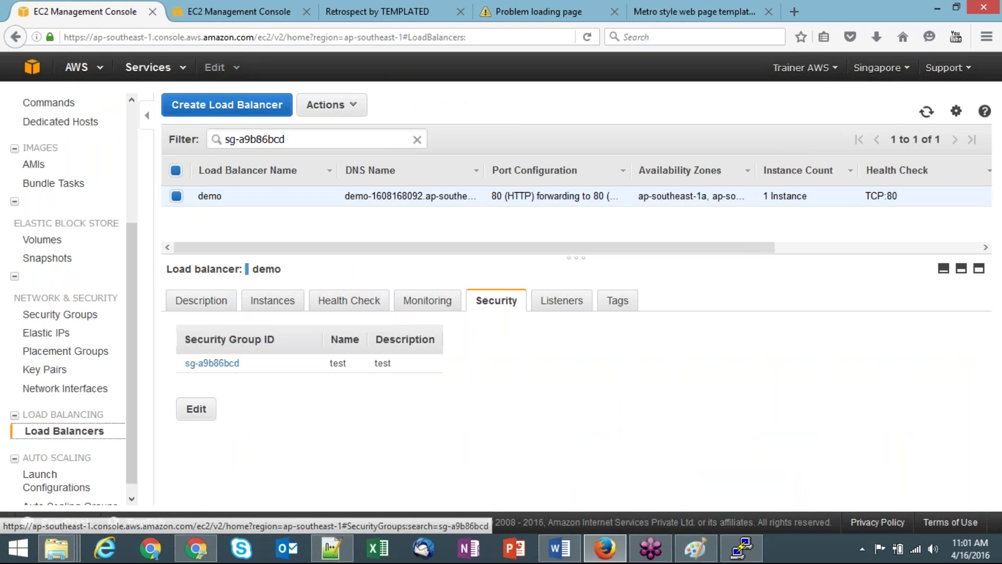
pyautogui.click(216, 365)
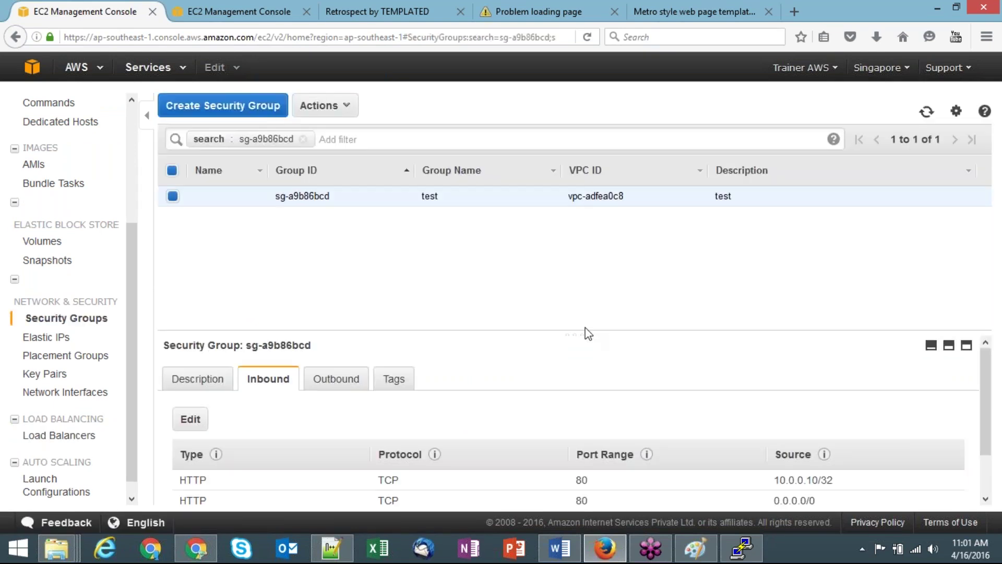
pyautogui.moveTo(582, 332); pyautogui.dragTo(579, 235)
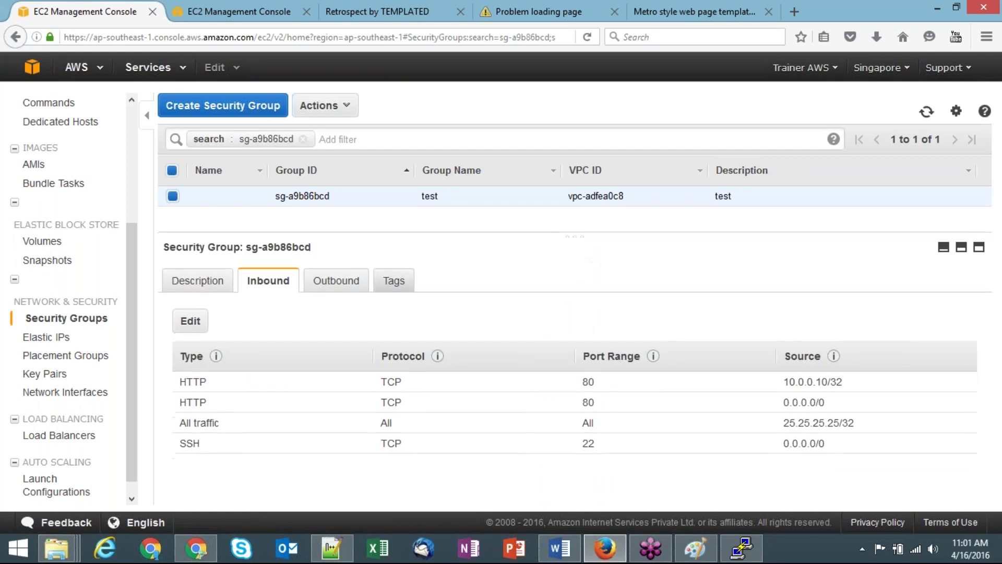
# Open the test group's inbound rules for editing, review their sources, and cancel without saving.
pyautogui.click(191, 320)
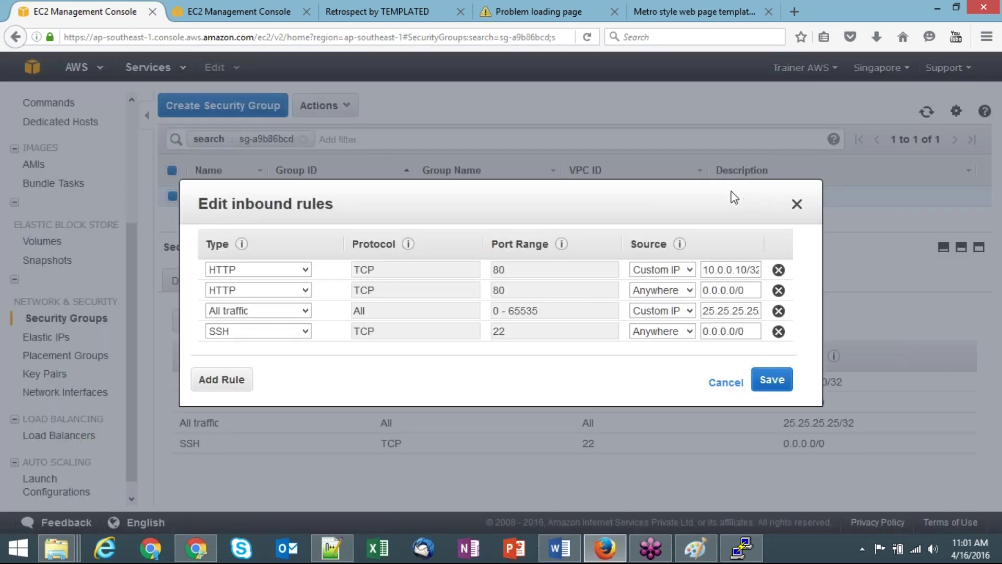
pyautogui.moveTo(732, 191); pyautogui.dragTo(696, 205)
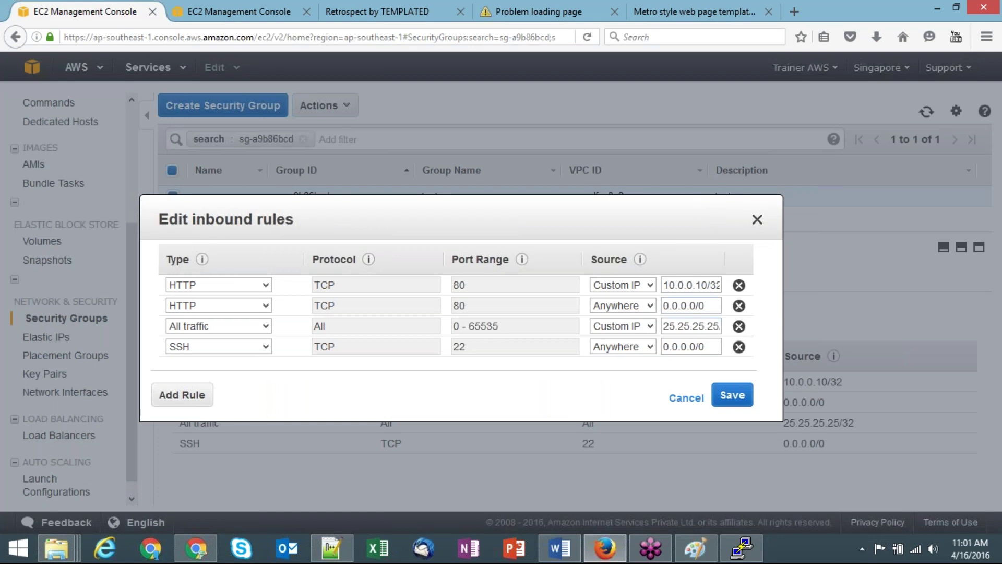
pyautogui.click(692, 401)
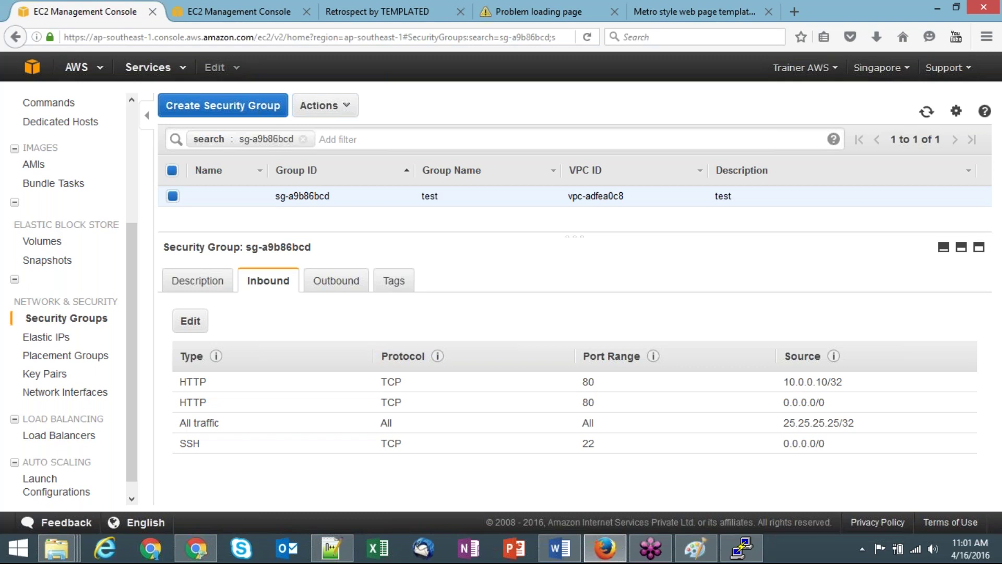
# Switch to Paint and start a new blank drawing, discarding the existing sketch.
pyautogui.moveTo(574, 554)
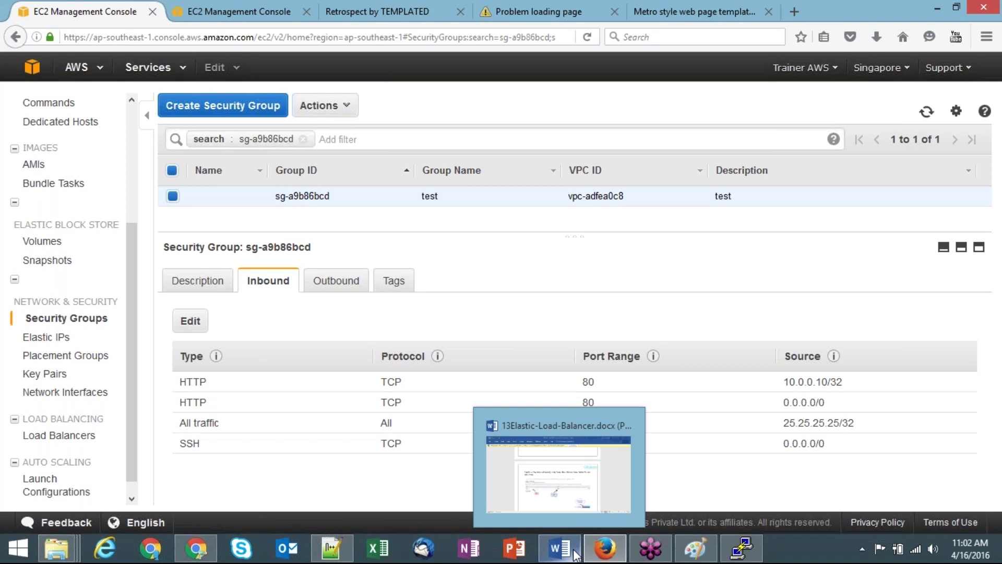
pyautogui.click(700, 557)
pyautogui.hotkey('ctrl', 'n')
pyautogui.press('Right')
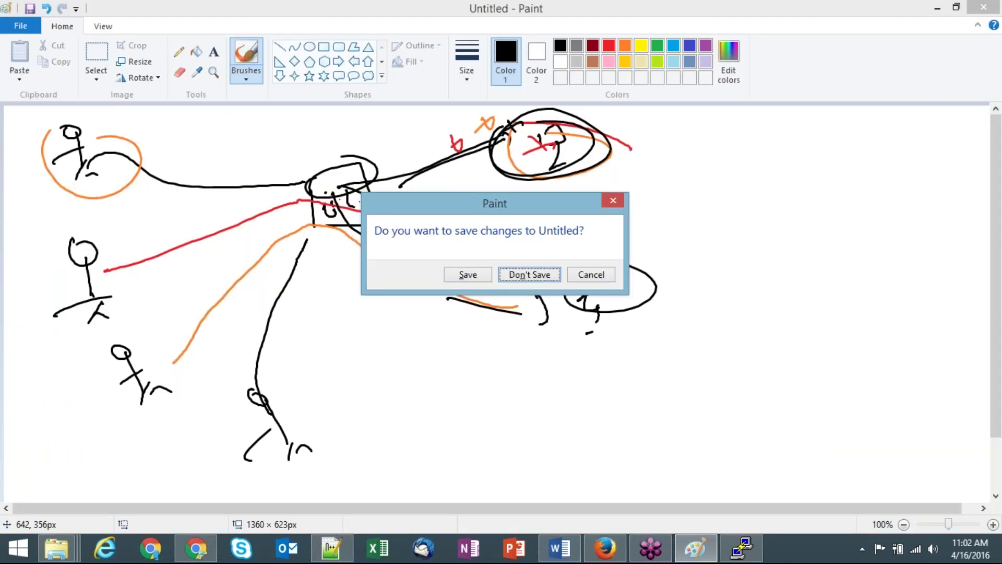
pyautogui.press('Return')
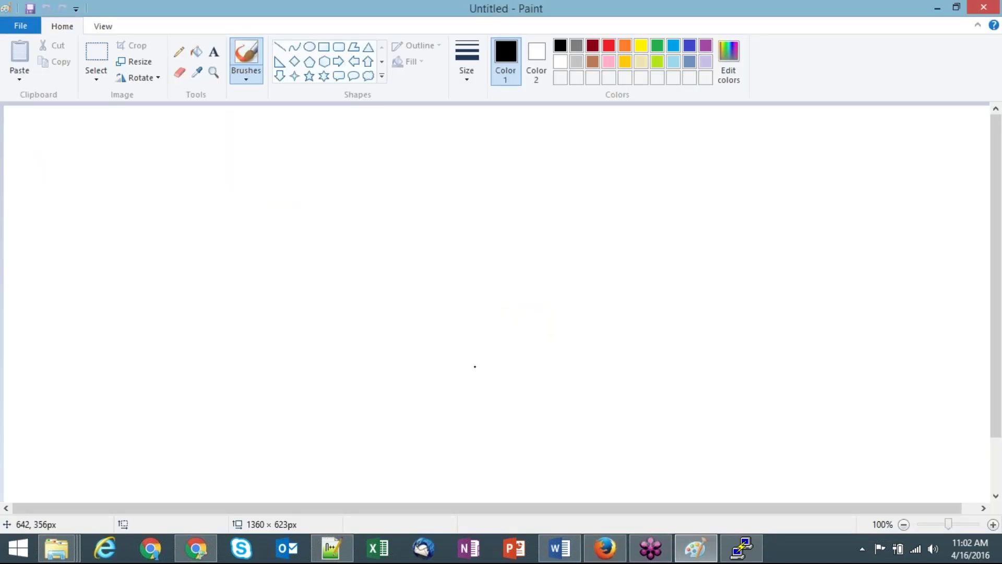
# Brush two side-by-side boxes in black, a security group labelled S.G and a load balancer, with handwritten labels beneath them.
pyautogui.moveTo(41, 145)
pyautogui.mouseDown()
pyautogui.moveTo(42, 172)
pyautogui.moveTo(97, 167)
pyautogui.moveTo(40, 145)
pyautogui.mouseUp()
pyautogui.moveTo(50, 213); pyautogui.dragTo(90, 225)
pyautogui.moveTo(198, 170)
pyautogui.mouseDown()
pyautogui.moveTo(194, 139)
pyautogui.moveTo(249, 169)
pyautogui.moveTo(211, 171)
pyautogui.mouseUp()
pyautogui.moveTo(182, 212)
pyautogui.mouseDown()
pyautogui.moveTo(199, 219)
pyautogui.moveTo(187, 203)
pyautogui.mouseUp()
pyautogui.moveTo(209, 197)
pyautogui.mouseDown()
pyautogui.moveTo(205, 215)
pyautogui.moveTo(239, 200)
pyautogui.mouseUp()
pyautogui.click(226, 199)
pyautogui.moveTo(101, 202); pyautogui.dragTo(127, 196)
pyautogui.moveTo(135, 180); pyautogui.dragTo(157, 187)
# Sketch three servers stacked vertically and a second box labelled S.G, connected to each server by a line.
pyautogui.moveTo(457, 159)
pyautogui.mouseDown()
pyautogui.moveTo(459, 144)
pyautogui.moveTo(488, 166)
pyautogui.moveTo(479, 183)
pyautogui.mouseUp()
pyautogui.moveTo(469, 192); pyautogui.dragTo(481, 188)
pyautogui.moveTo(455, 253)
pyautogui.mouseDown()
pyautogui.moveTo(462, 281)
pyautogui.moveTo(457, 256)
pyautogui.mouseUp()
pyautogui.moveTo(473, 283); pyautogui.dragTo(477, 317)
pyautogui.moveTo(467, 353)
pyautogui.mouseDown()
pyautogui.moveTo(469, 339)
pyautogui.moveTo(493, 378)
pyautogui.mouseUp()
pyautogui.moveTo(325, 212)
pyautogui.mouseDown()
pyautogui.moveTo(326, 183)
pyautogui.moveTo(347, 211)
pyautogui.mouseUp()
pyautogui.click(338, 146)
pyautogui.moveTo(326, 137)
pyautogui.mouseDown()
pyautogui.moveTo(330, 158)
pyautogui.moveTo(365, 150)
pyautogui.moveTo(457, 163)
pyautogui.mouseUp()
pyautogui.moveTo(360, 185); pyautogui.dragTo(459, 251)
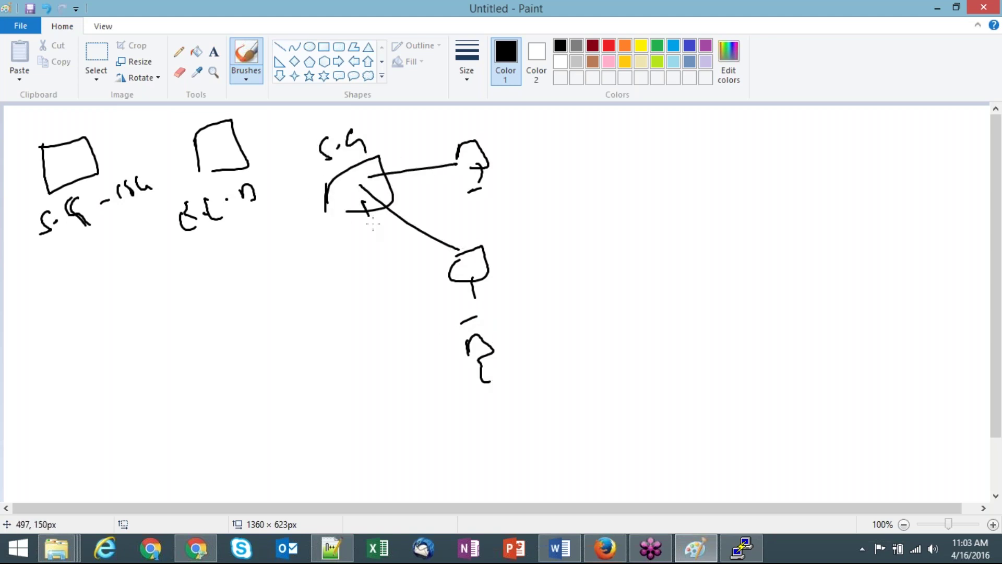
pyautogui.moveTo(362, 201); pyautogui.dragTo(455, 322)
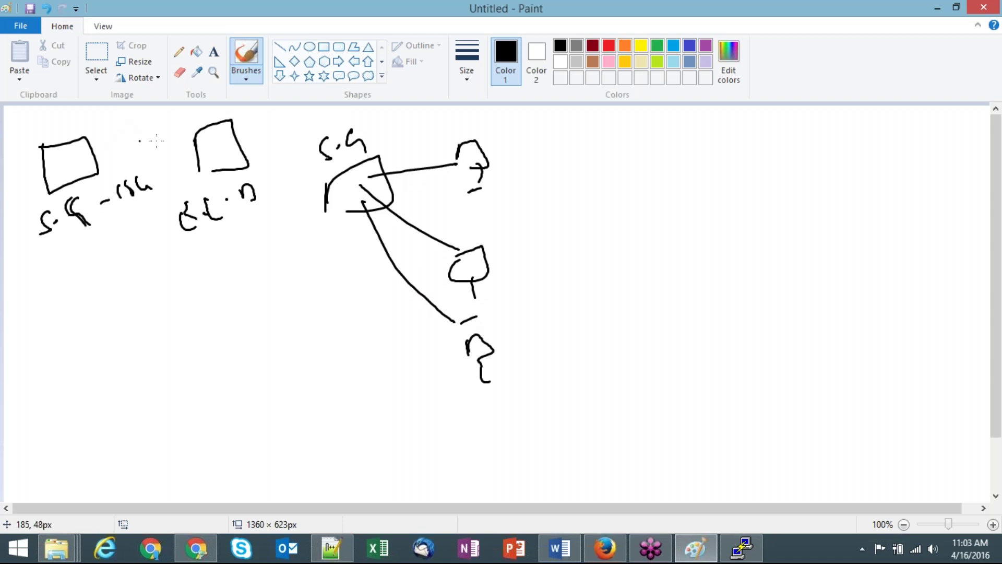
# Draw the traffic path through the first security group and load balancer, then branching from the second S.G box towards the servers.
pyautogui.moveTo(13, 226)
pyautogui.mouseDown()
pyautogui.moveTo(49, 183)
pyautogui.moveTo(87, 161)
pyautogui.moveTo(209, 146)
pyautogui.moveTo(204, 159)
pyautogui.mouseUp()
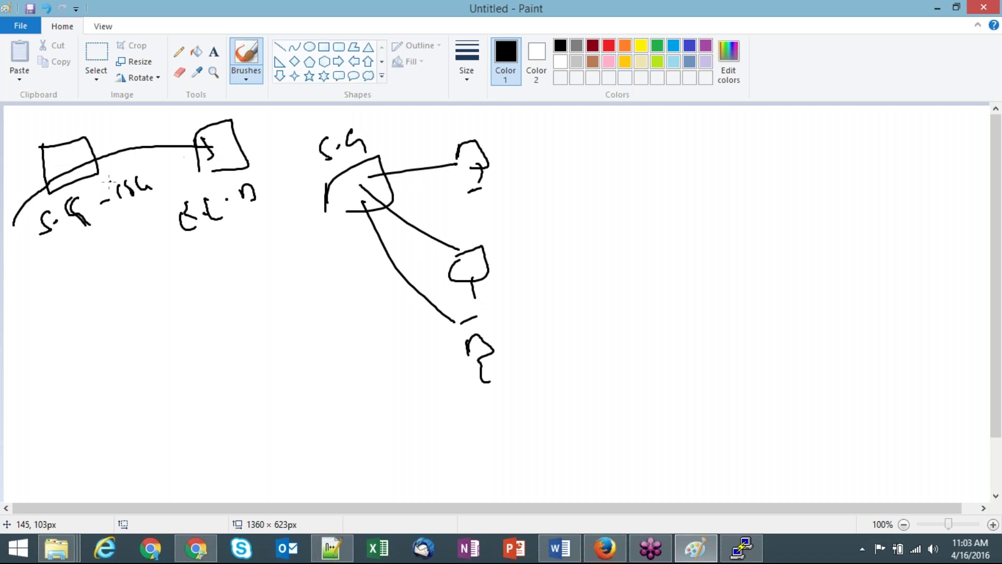
pyautogui.moveTo(67, 191)
pyautogui.mouseDown()
pyautogui.moveTo(71, 182)
pyautogui.moveTo(61, 197)
pyautogui.mouseUp()
pyautogui.moveTo(215, 147)
pyautogui.mouseDown()
pyautogui.moveTo(361, 186)
pyautogui.moveTo(482, 170)
pyautogui.mouseUp()
pyautogui.moveTo(326, 185)
pyautogui.mouseDown()
pyautogui.moveTo(412, 234)
pyautogui.moveTo(339, 225)
pyautogui.moveTo(437, 314)
pyautogui.mouseUp()
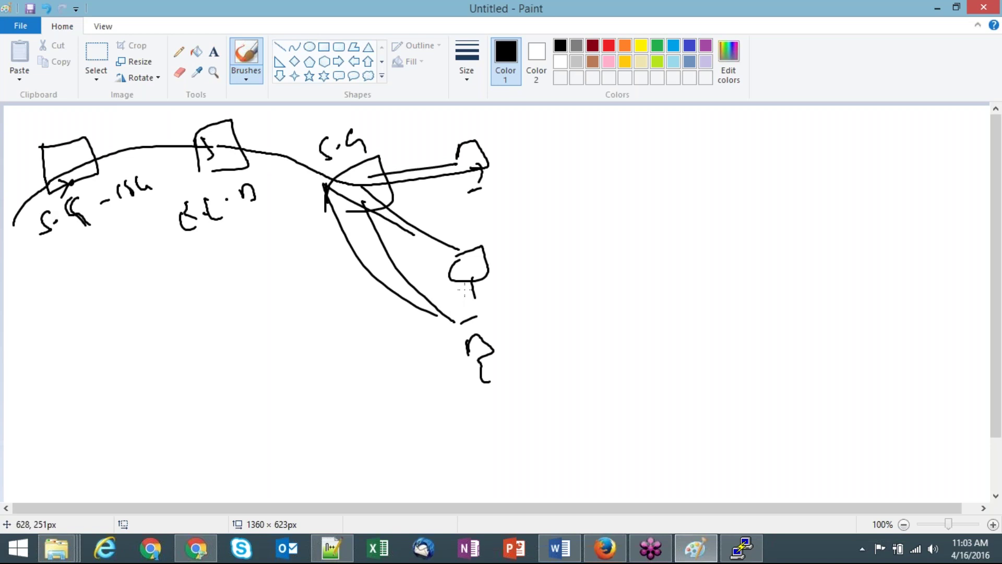
# Raise the system volume to 100.
pyautogui.press('XF86AudioRaiseVolume')
pyautogui.press('XF86AudioRaiseVolume')
pyautogui.press('XF86AudioRaiseVolume')
pyautogui.press('XF86AudioRaiseVolume')
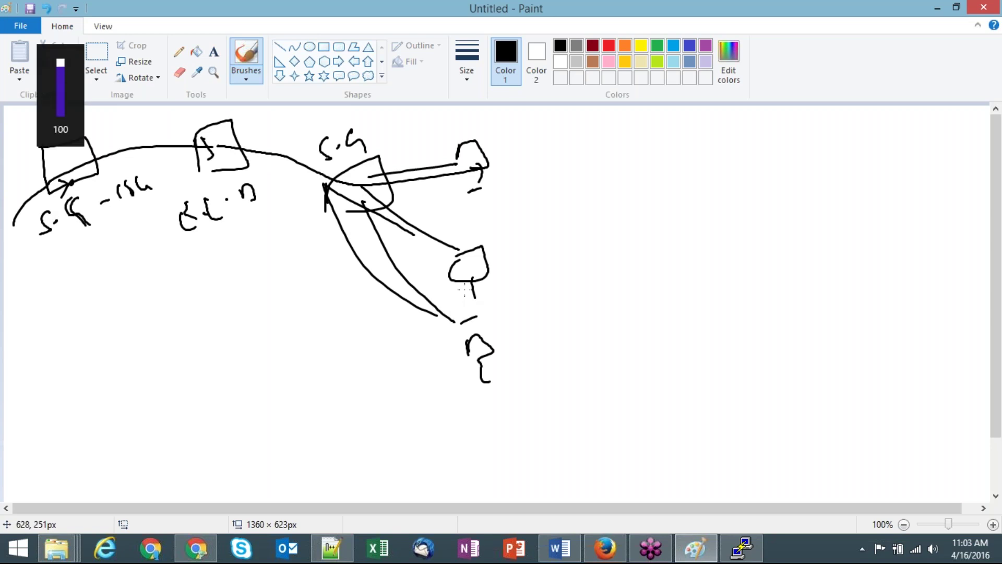
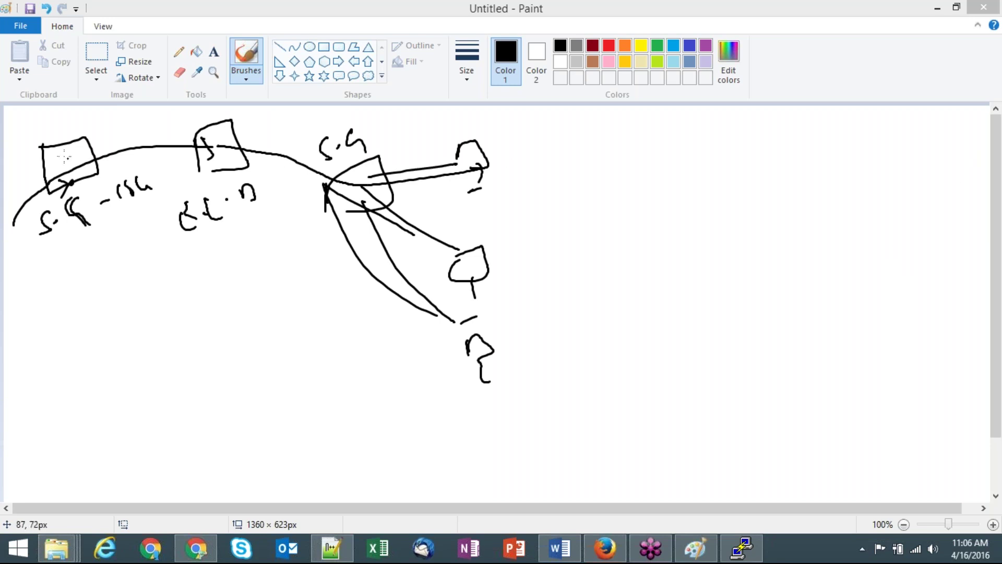
# Circle the first security group box with its label and the second S.G box in the sketch.
pyautogui.moveTo(41, 143)
pyautogui.mouseDown()
pyautogui.moveTo(31, 205)
pyautogui.moveTo(71, 130)
pyautogui.mouseUp()
pyautogui.moveTo(316, 122)
pyautogui.mouseDown()
pyautogui.moveTo(277, 176)
pyautogui.moveTo(407, 113)
pyautogui.moveTo(323, 116)
pyautogui.mouseUp()
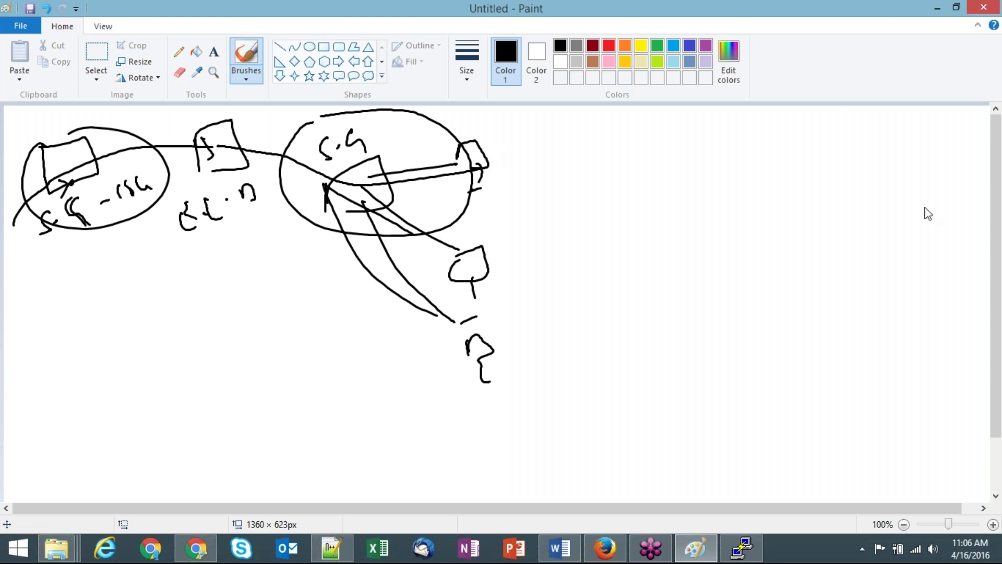
# Switch to the EC2 console in Firefox and review the demo load balancer's registered instances and health check settings.
pyautogui.click(624, 546)
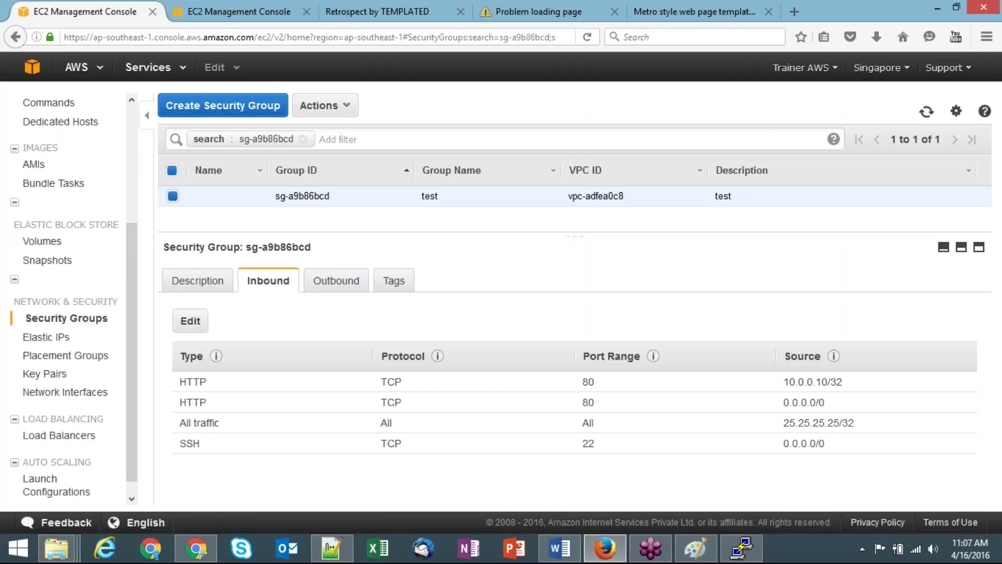
pyautogui.click(73, 436)
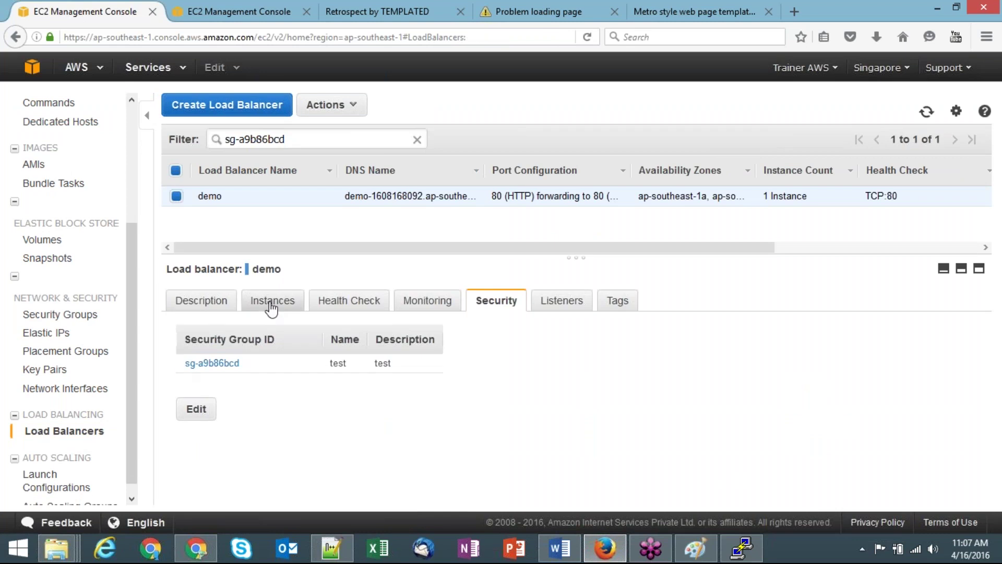
pyautogui.click(271, 305)
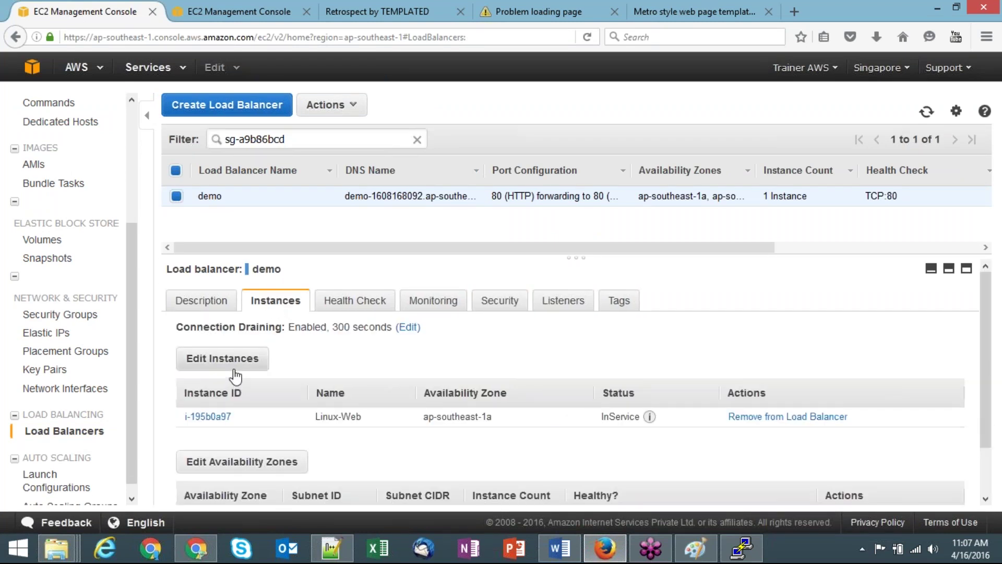
pyautogui.click(369, 301)
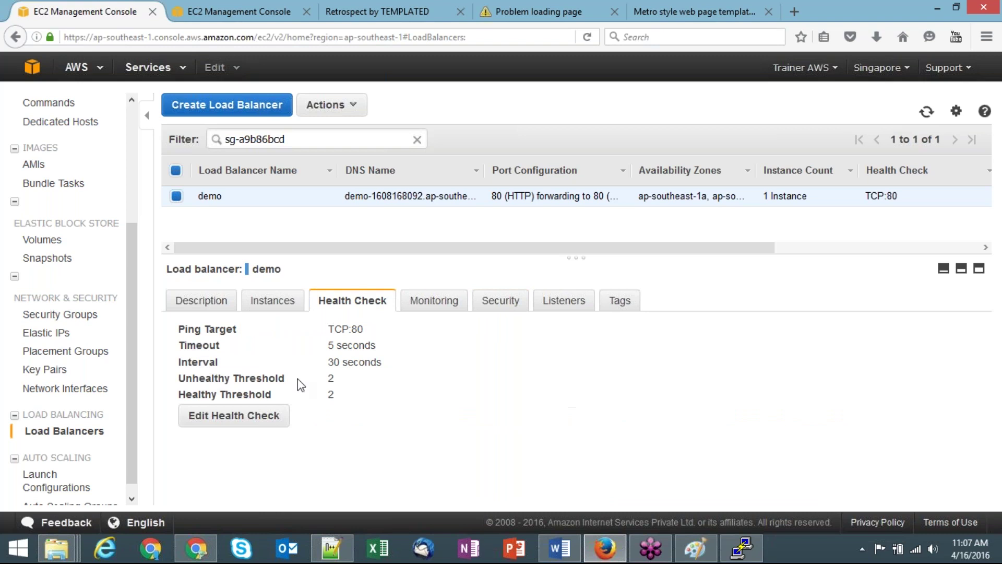
# Open the demo load balancer's health check configuration and view the available ping protocols.
pyautogui.click(257, 416)
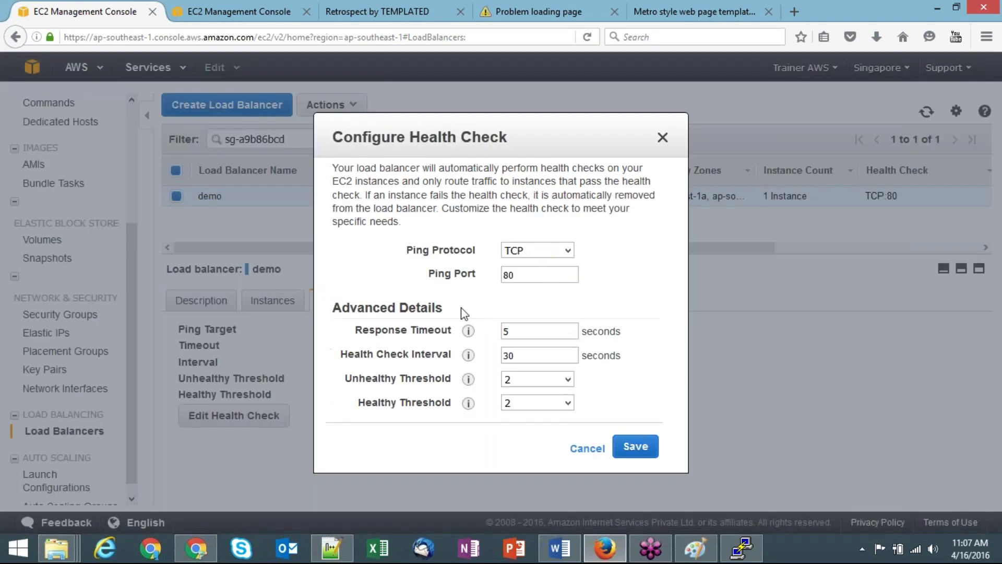
pyautogui.click(568, 251)
pyautogui.click(572, 254)
pyautogui.click(571, 256)
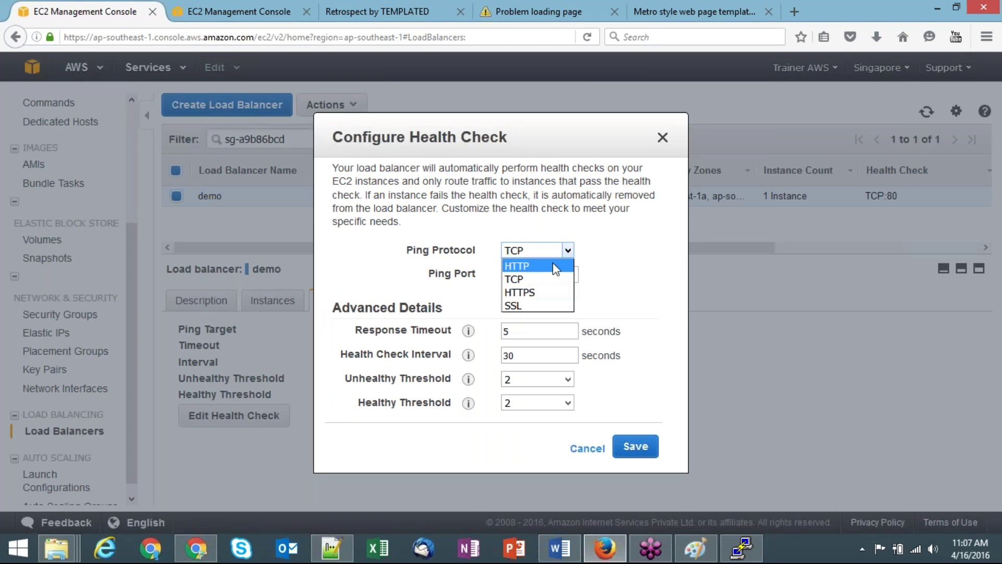
pyautogui.click(637, 244)
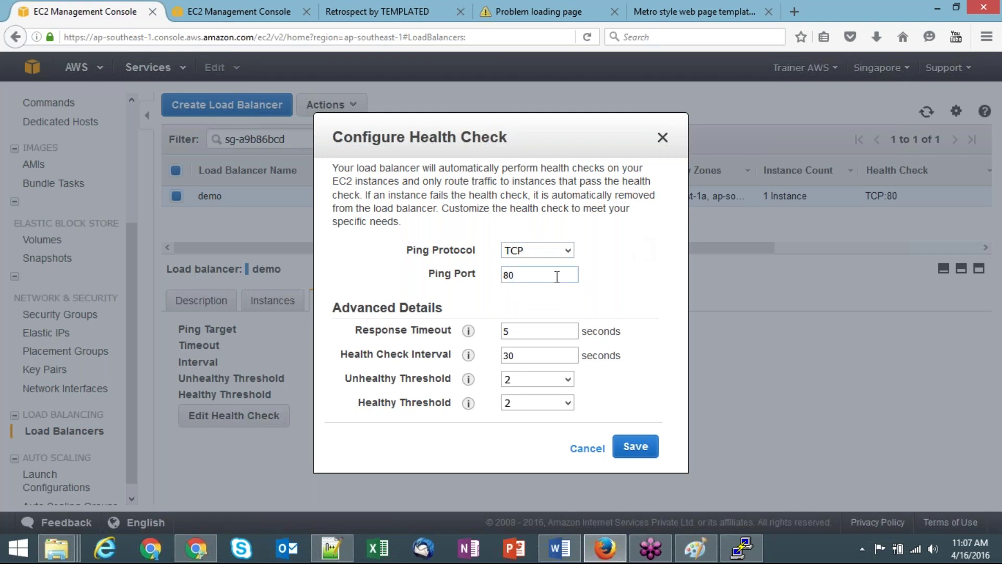
# Try changing the health check's ping port to 53, and discard the edit.
pyautogui.click(567, 251)
pyautogui.click(567, 251)
pyautogui.click(551, 277)
pyautogui.press('BackSpace')
pyautogui.press('BackSpace')
pyautogui.write('53')
pyautogui.click(589, 449)
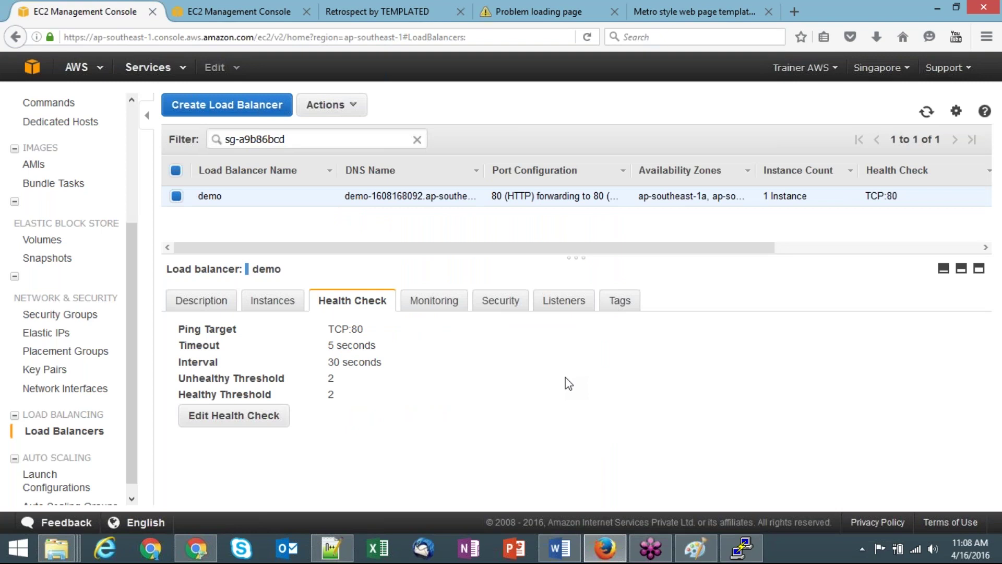
# Open the AMI list in the second EC2 console and view the actions available for demo-ami.
pyautogui.click(275, 7)
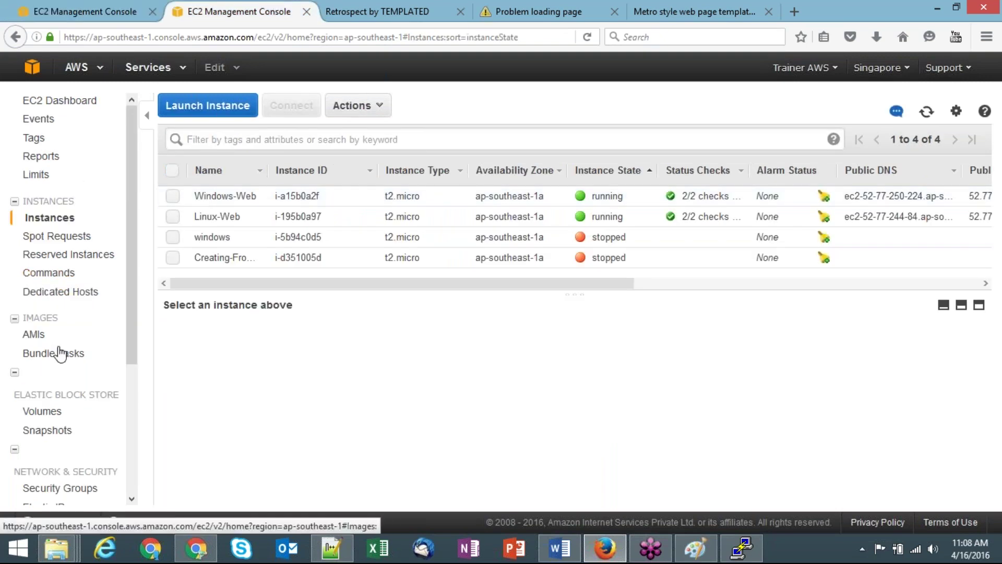
pyautogui.click(42, 337)
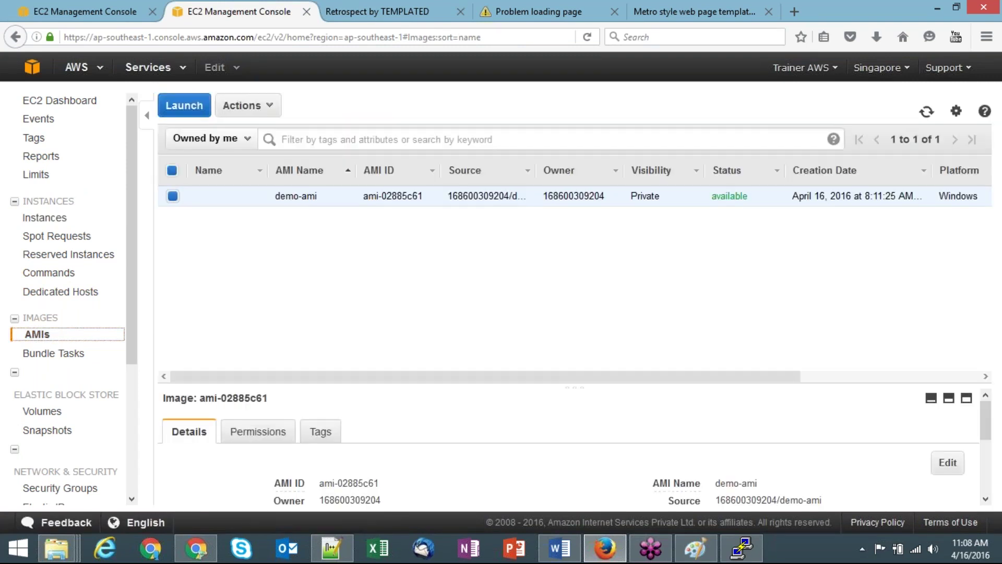
pyautogui.click(262, 110)
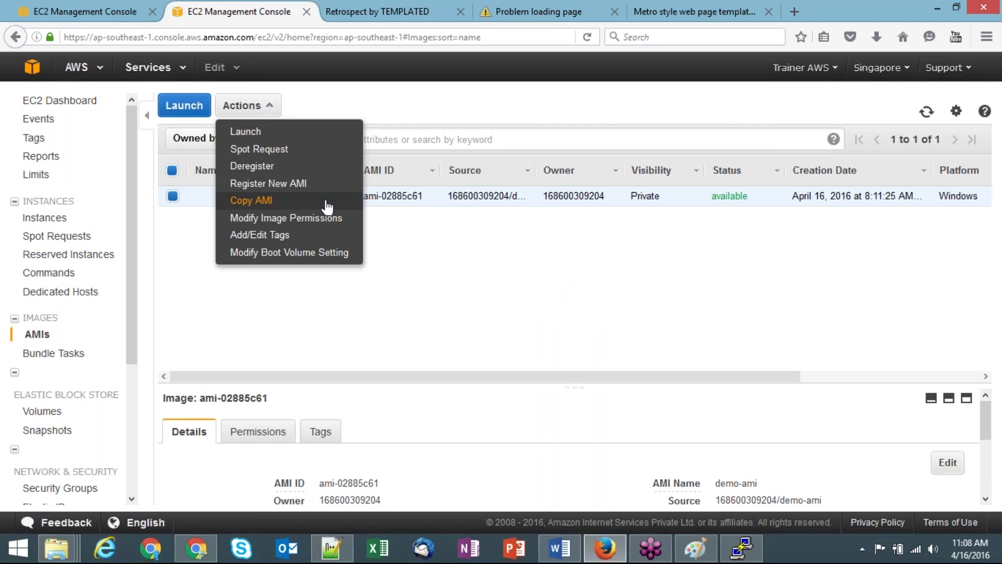
# Select the Windows-Web instance in the instance list and review its details and image creation options.
pyautogui.click(47, 218)
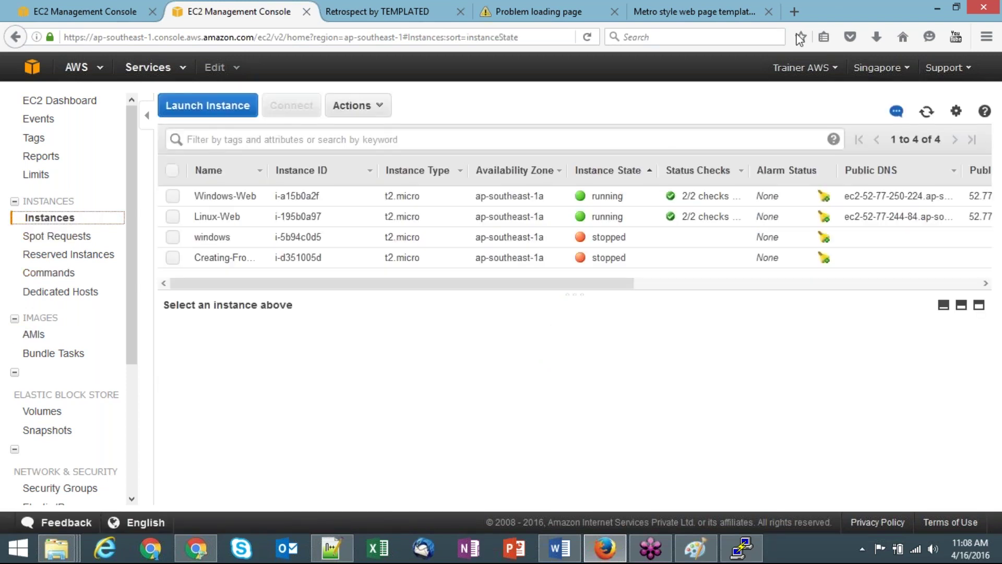
pyautogui.click(174, 202)
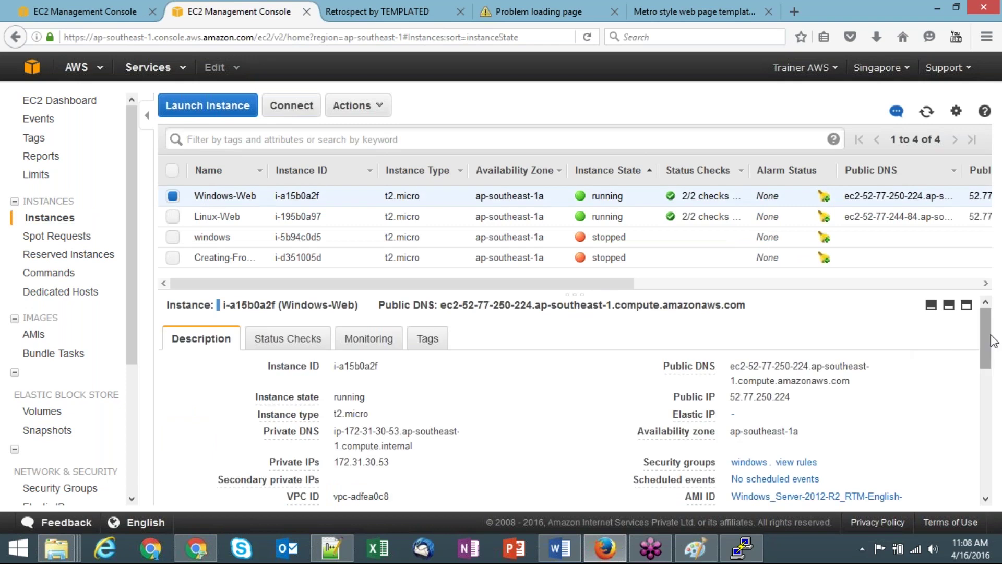
pyautogui.scroll(-2, 992, 358)
pyautogui.moveTo(992, 357); pyautogui.dragTo(418, 167)
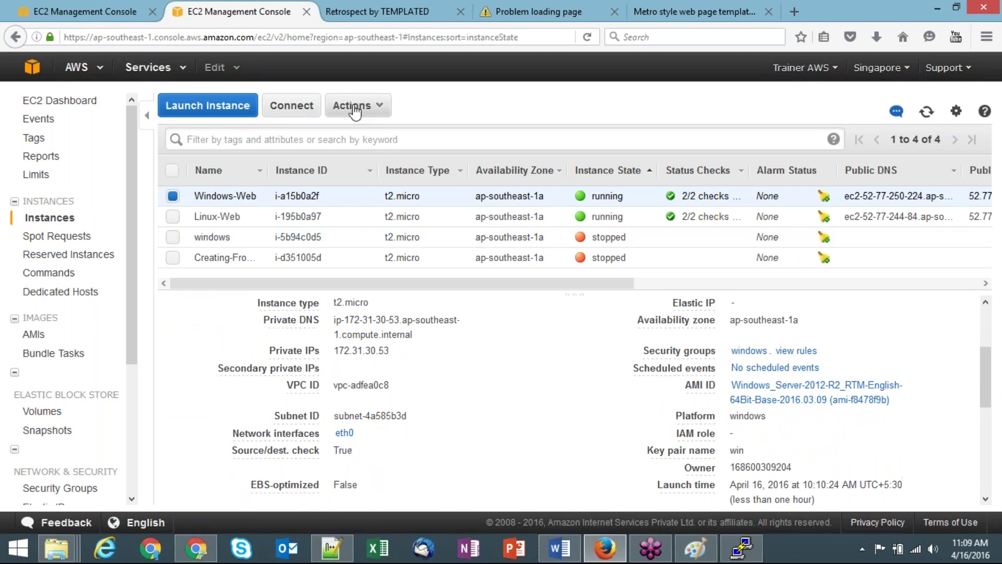
pyautogui.click(355, 107)
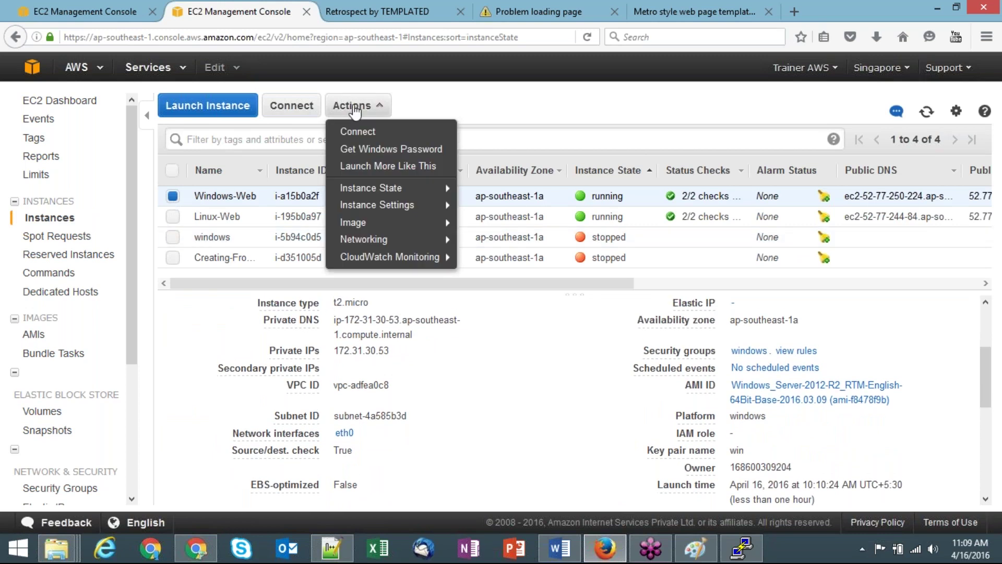
pyautogui.moveTo(418, 188)
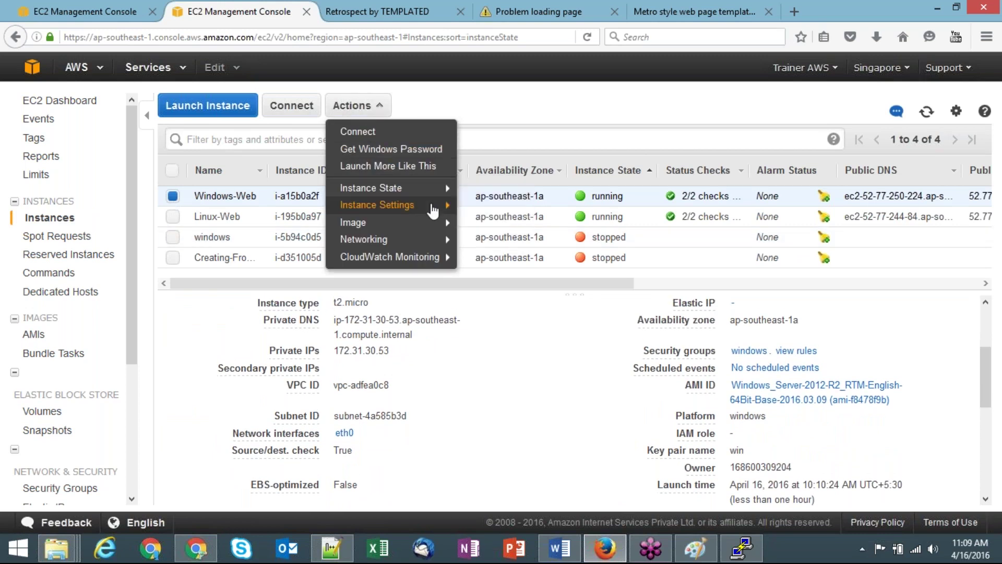
pyautogui.moveTo(432, 208)
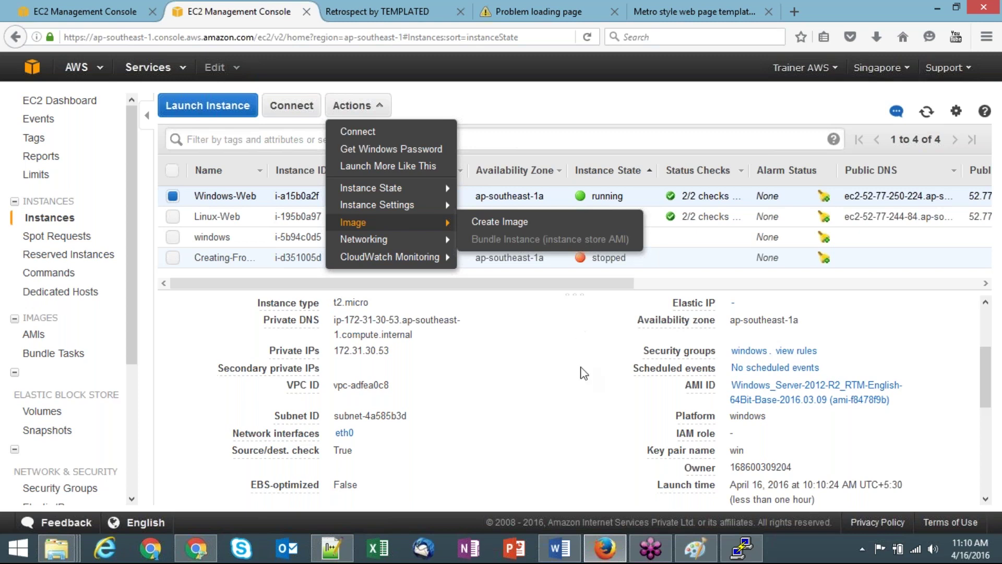
pyautogui.click(580, 368)
pyautogui.moveTo(702, 468)
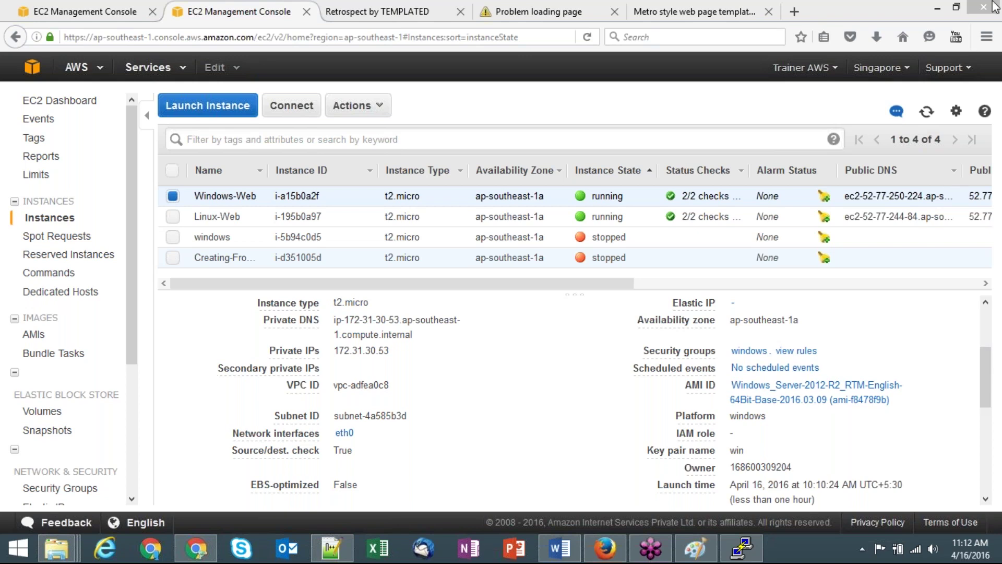
pyautogui.moveTo(997, 11)
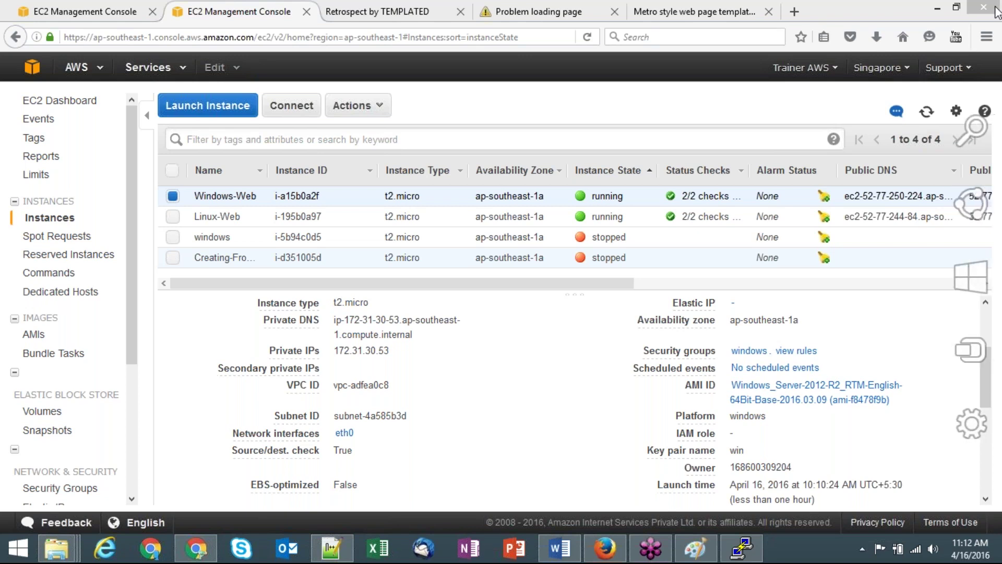